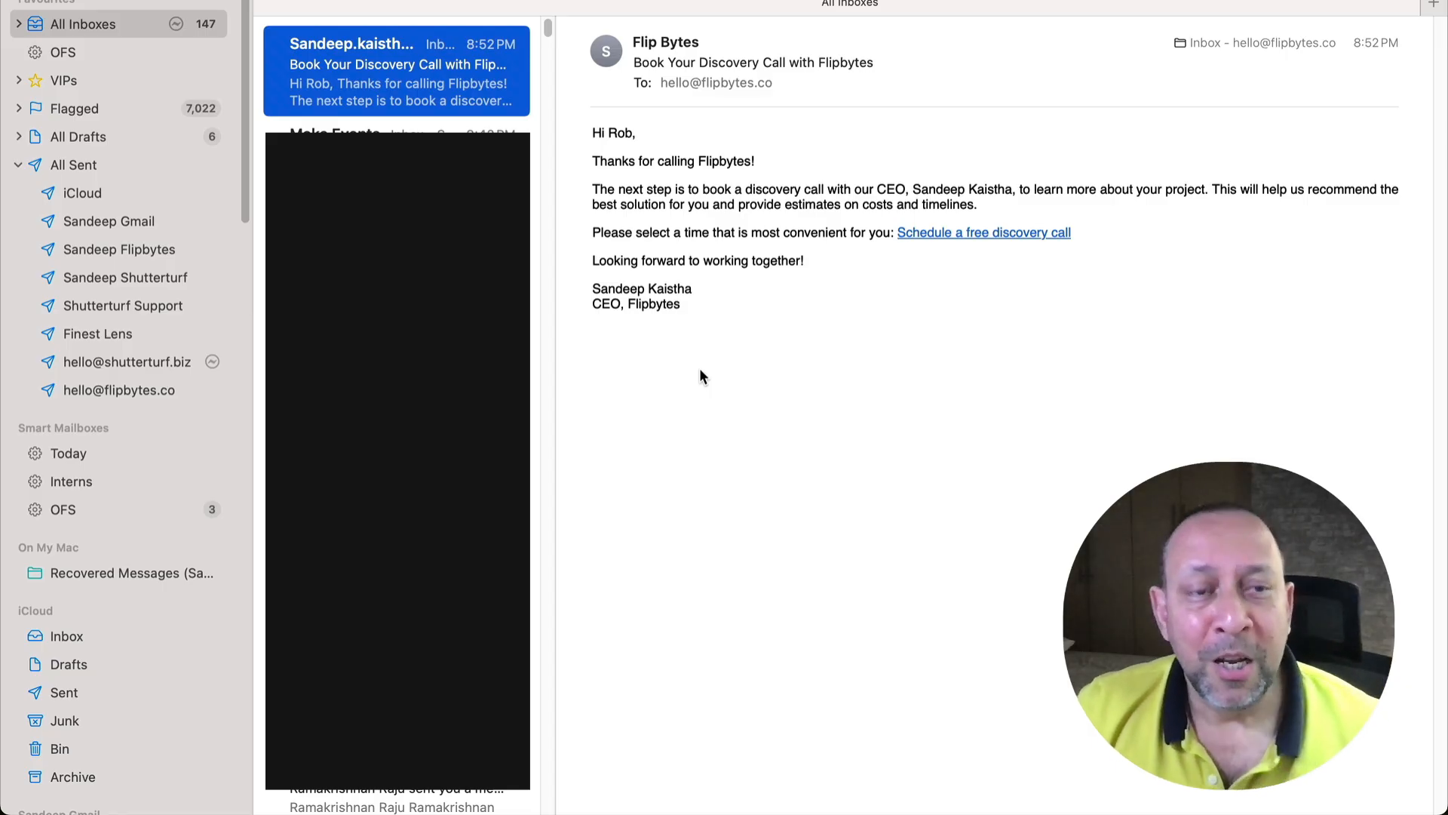
- Open the discovery call booking email in its own window and follow its "Schedule a free discovery call" link
{"action": "double_click", "coordinate": [457, 100]}
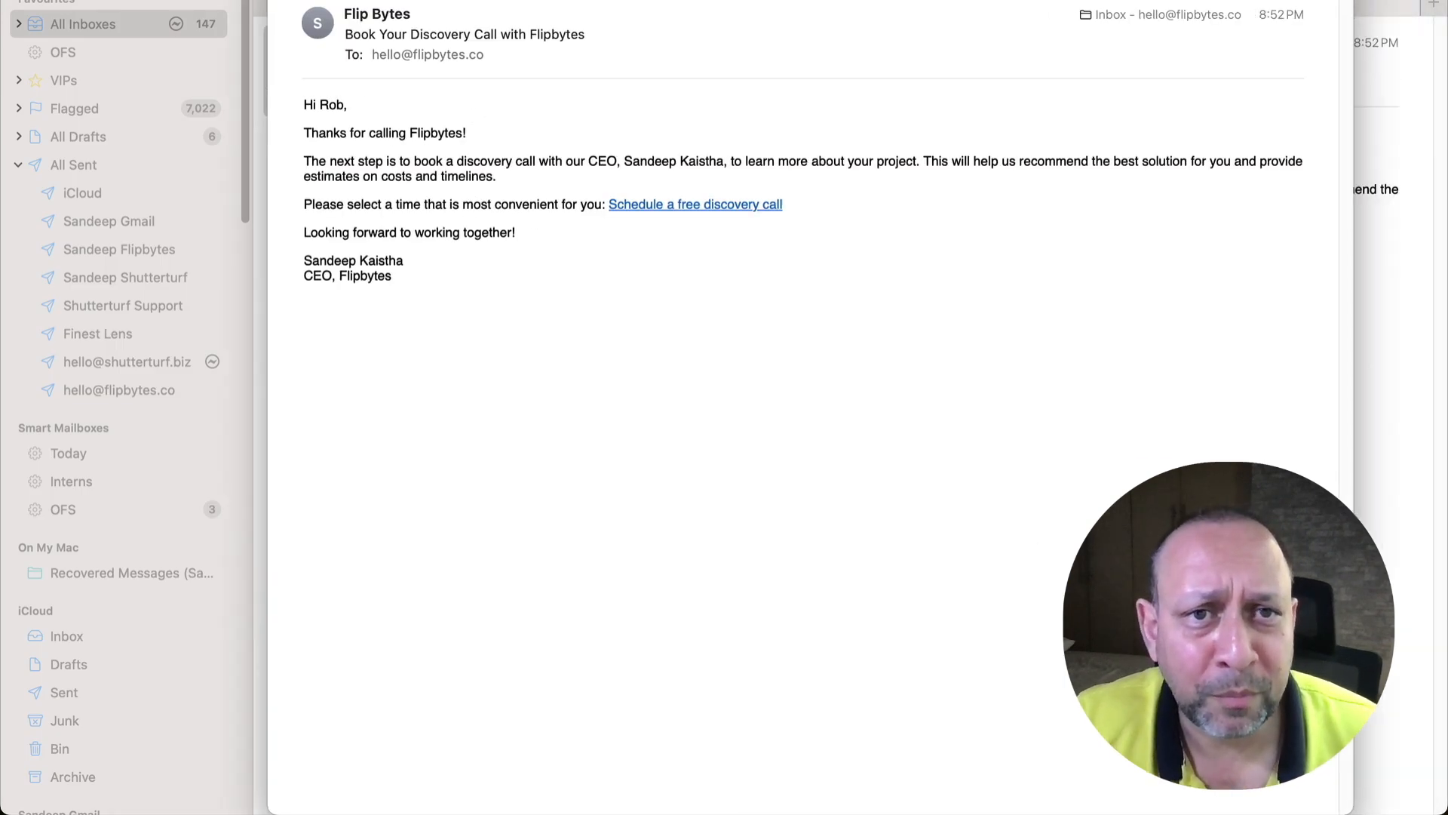
{"action": "left_click_drag", "start_coordinate": [412, 358], "coordinate": [258, 71]}
{"action": "left_click", "coordinate": [644, 391]}
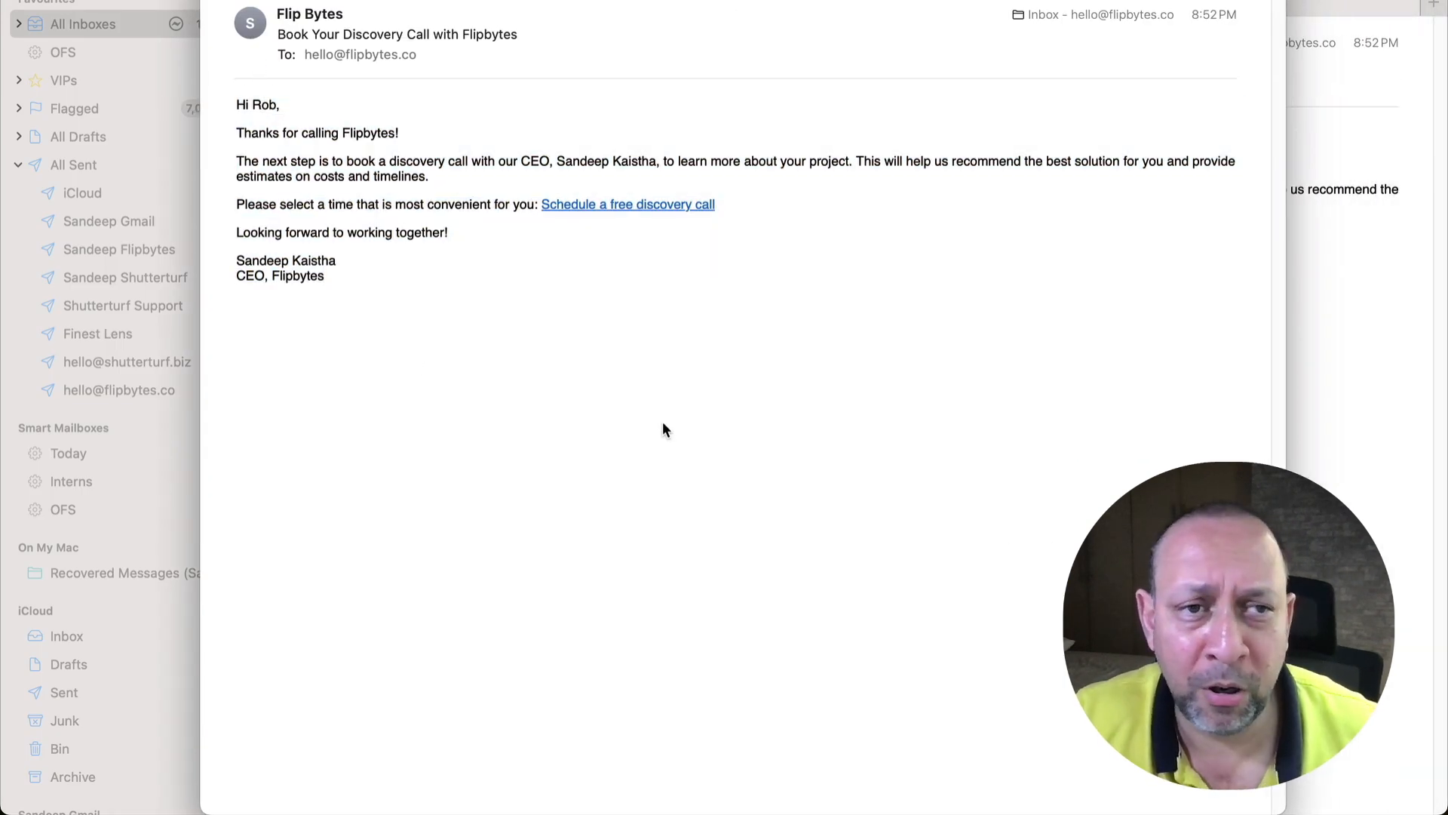
{"action": "left_click", "coordinate": [613, 204]}
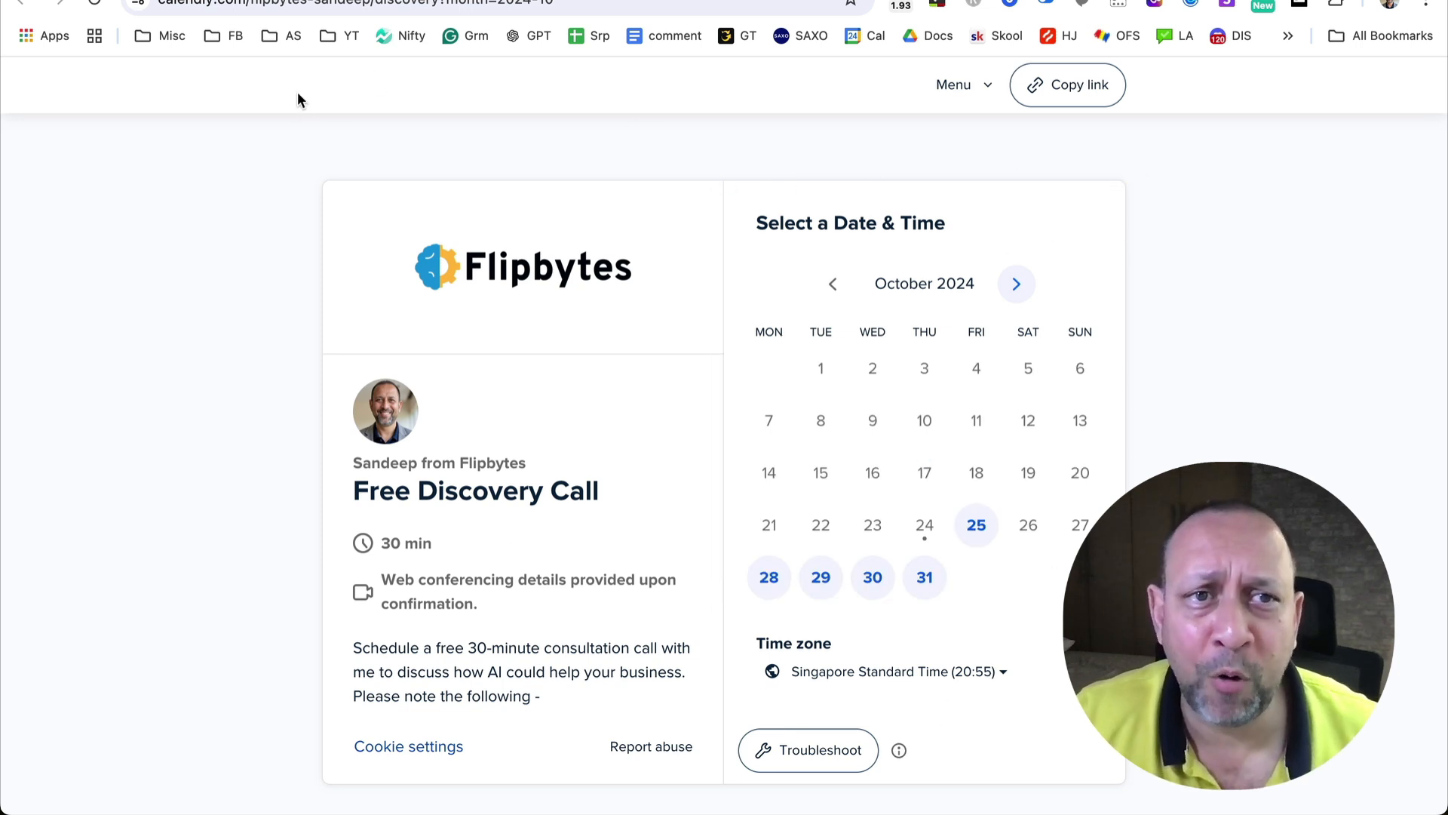
- Switch to the End Of Call Report spreadsheet and review the call record in row 8, from date and time through email
{"action": "left_click", "coordinate": [404, 0]}
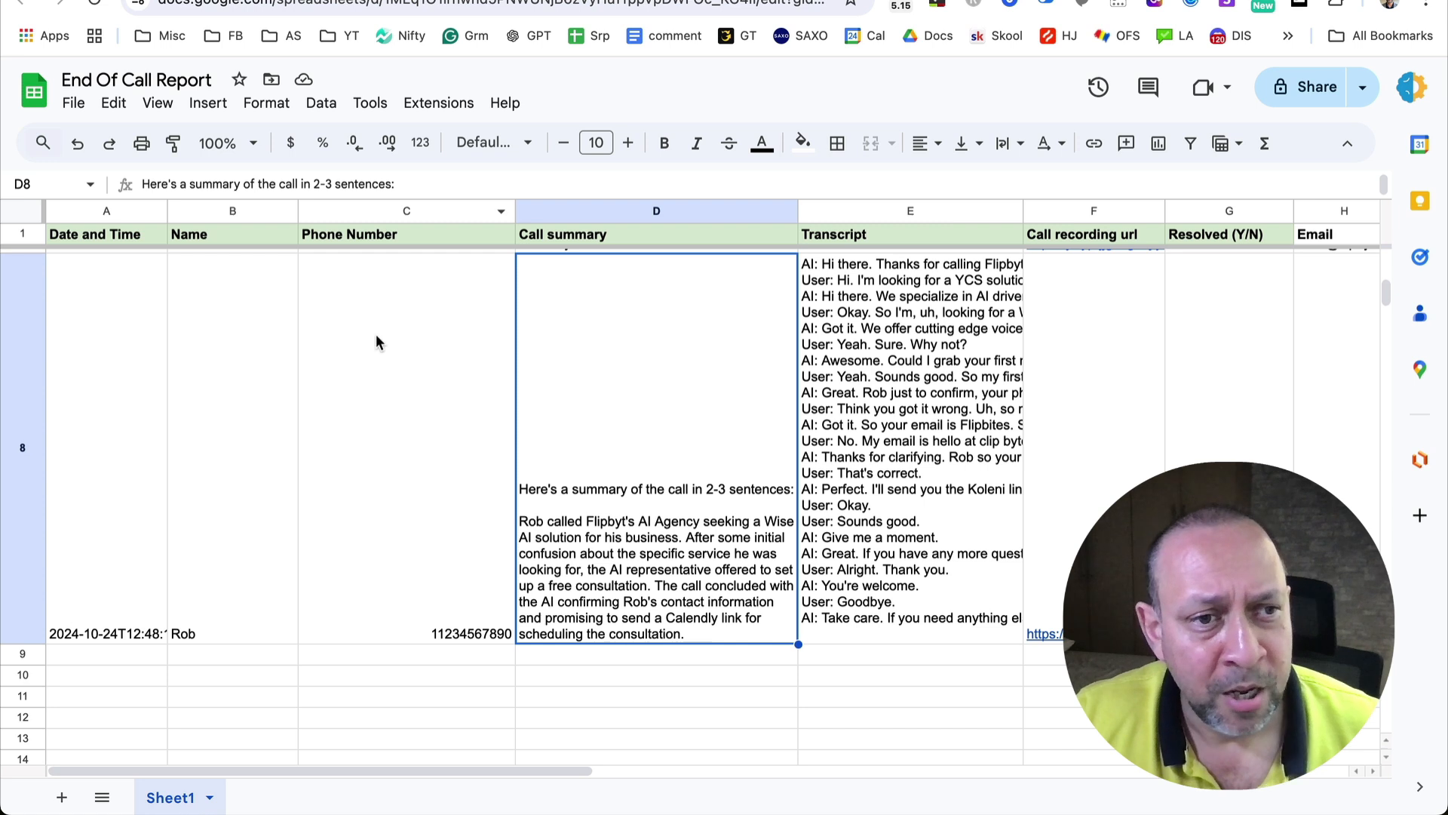
{"action": "left_click", "coordinate": [28, 424]}
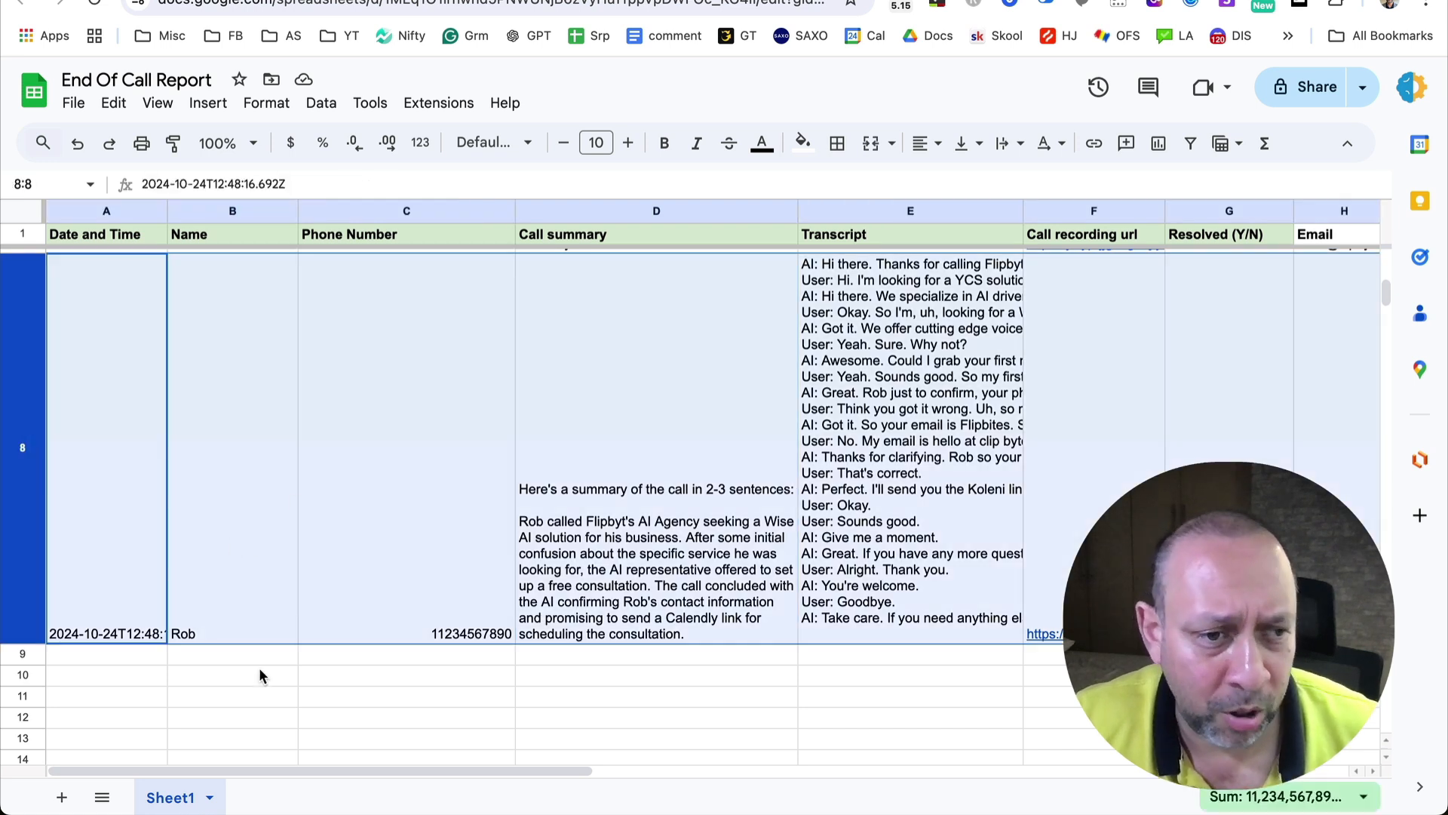
{"action": "left_click", "coordinate": [260, 675]}
{"action": "left_click", "coordinate": [100, 567]}
{"action": "left_click", "coordinate": [199, 559]}
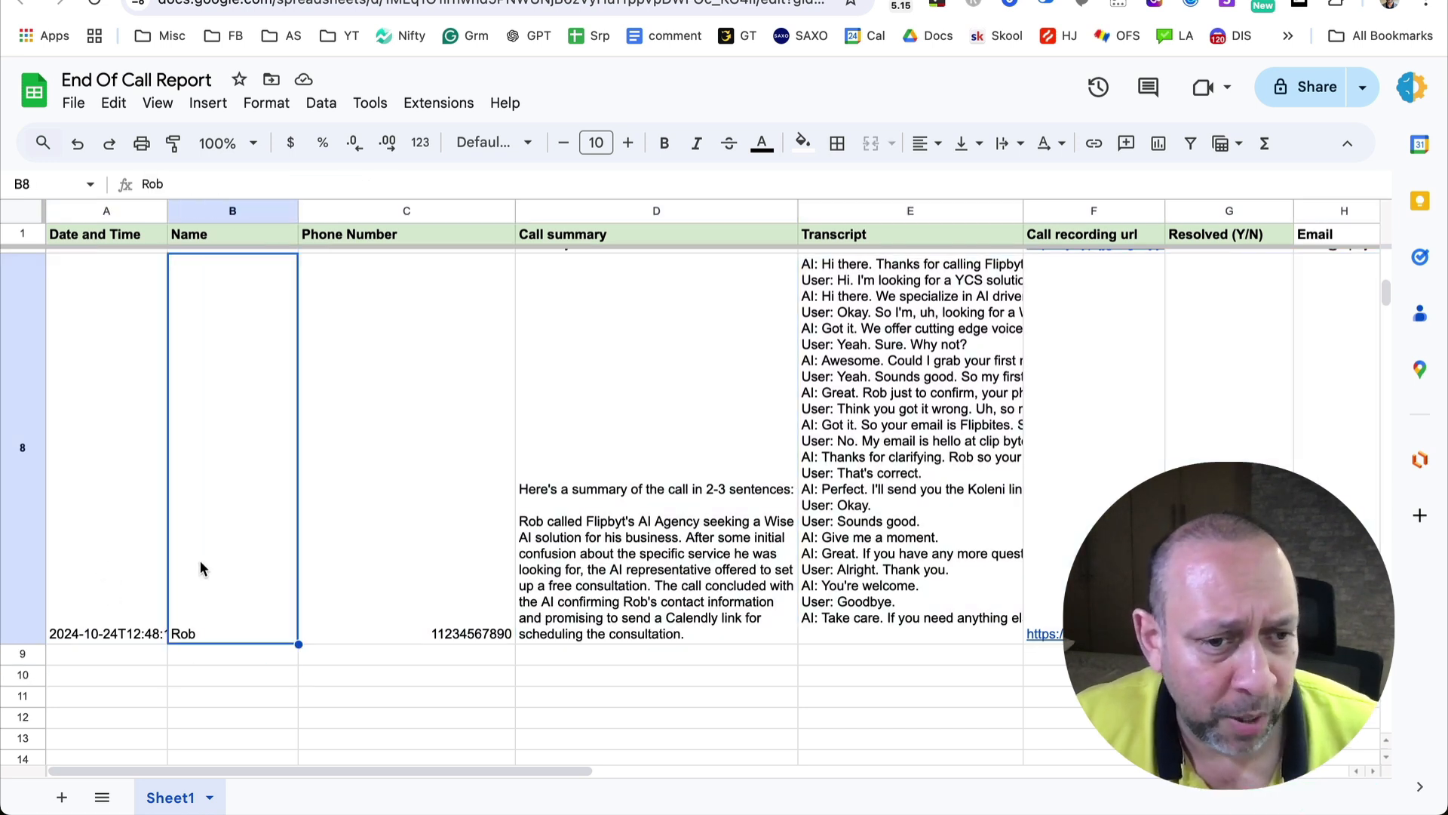
{"action": "left_click", "coordinate": [396, 581]}
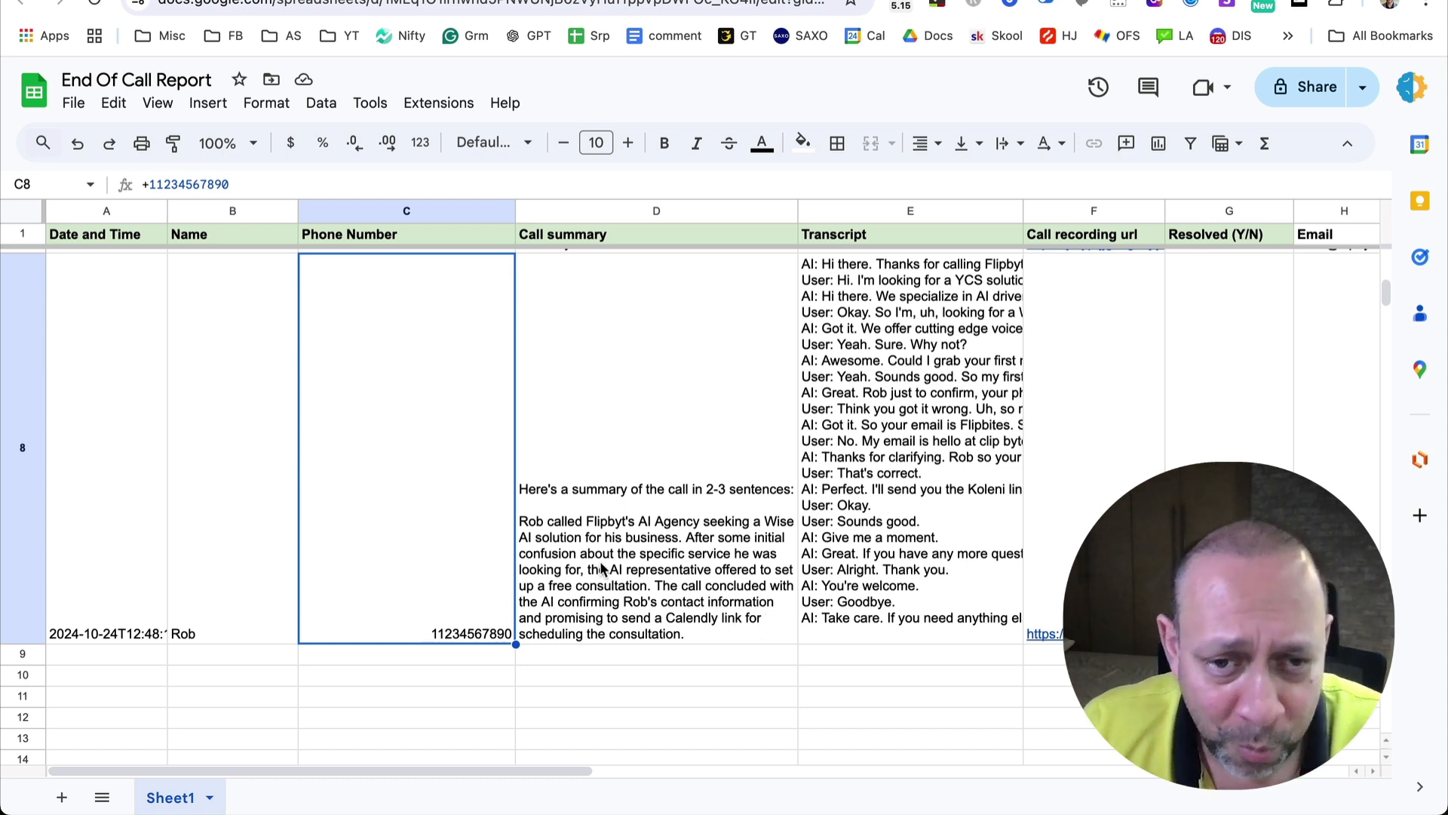
{"action": "left_click", "coordinate": [735, 627]}
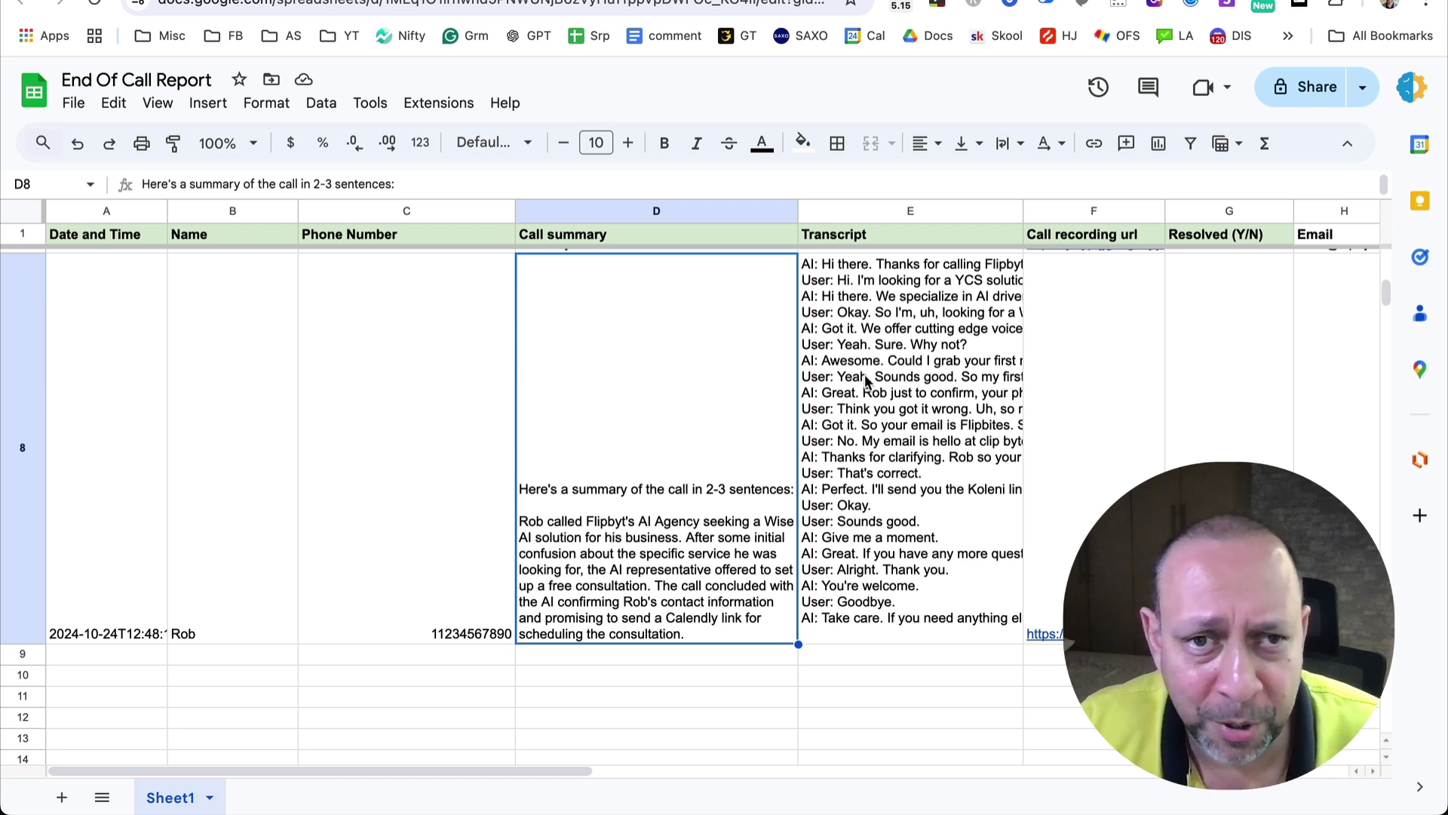
{"action": "left_click", "coordinate": [867, 521]}
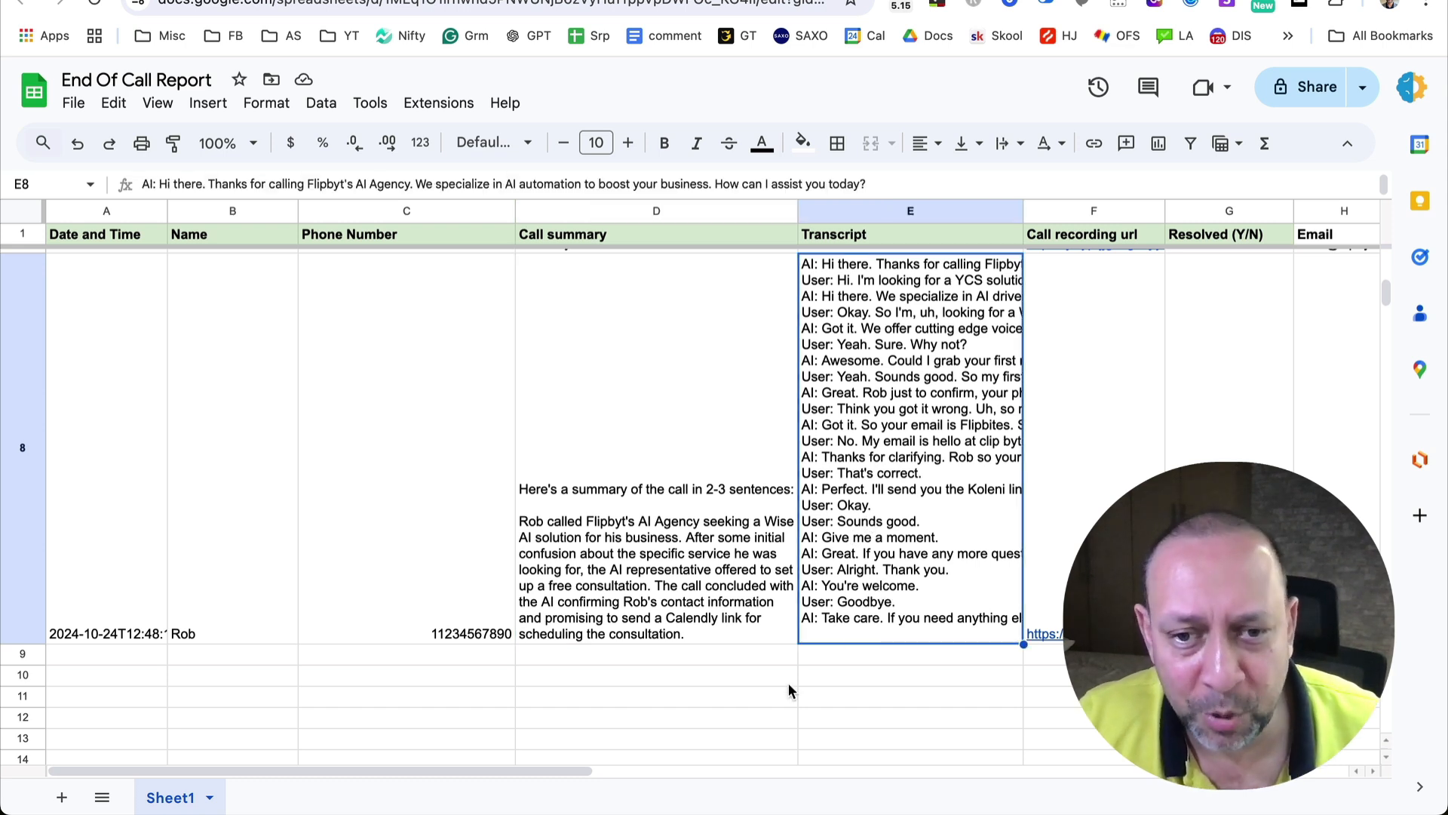
{"action": "left_click", "coordinate": [1080, 639]}
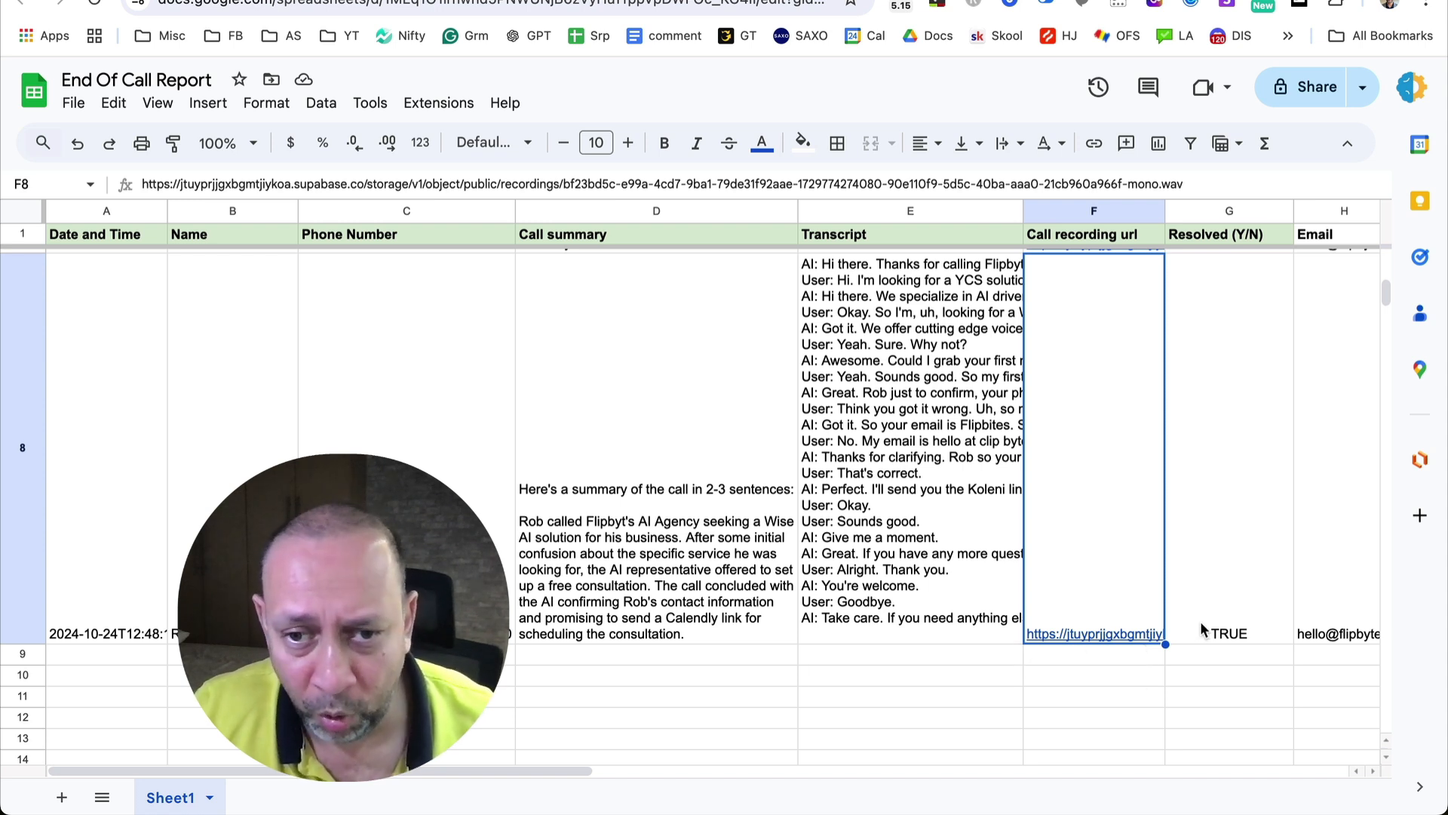
{"action": "left_click", "coordinate": [1217, 585]}
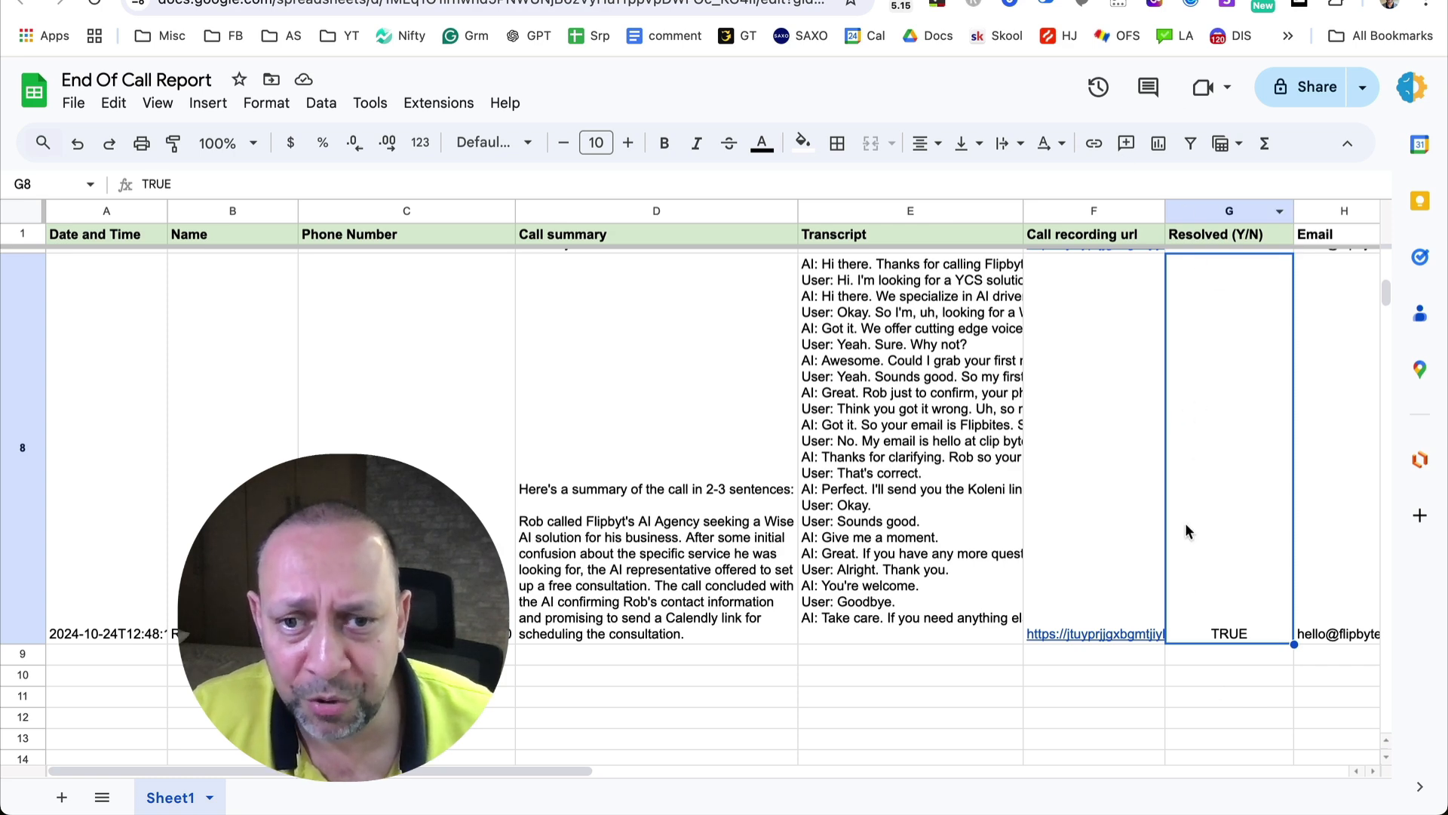
{"action": "left_click_drag", "start_coordinate": [519, 777], "coordinate": [656, 737]}
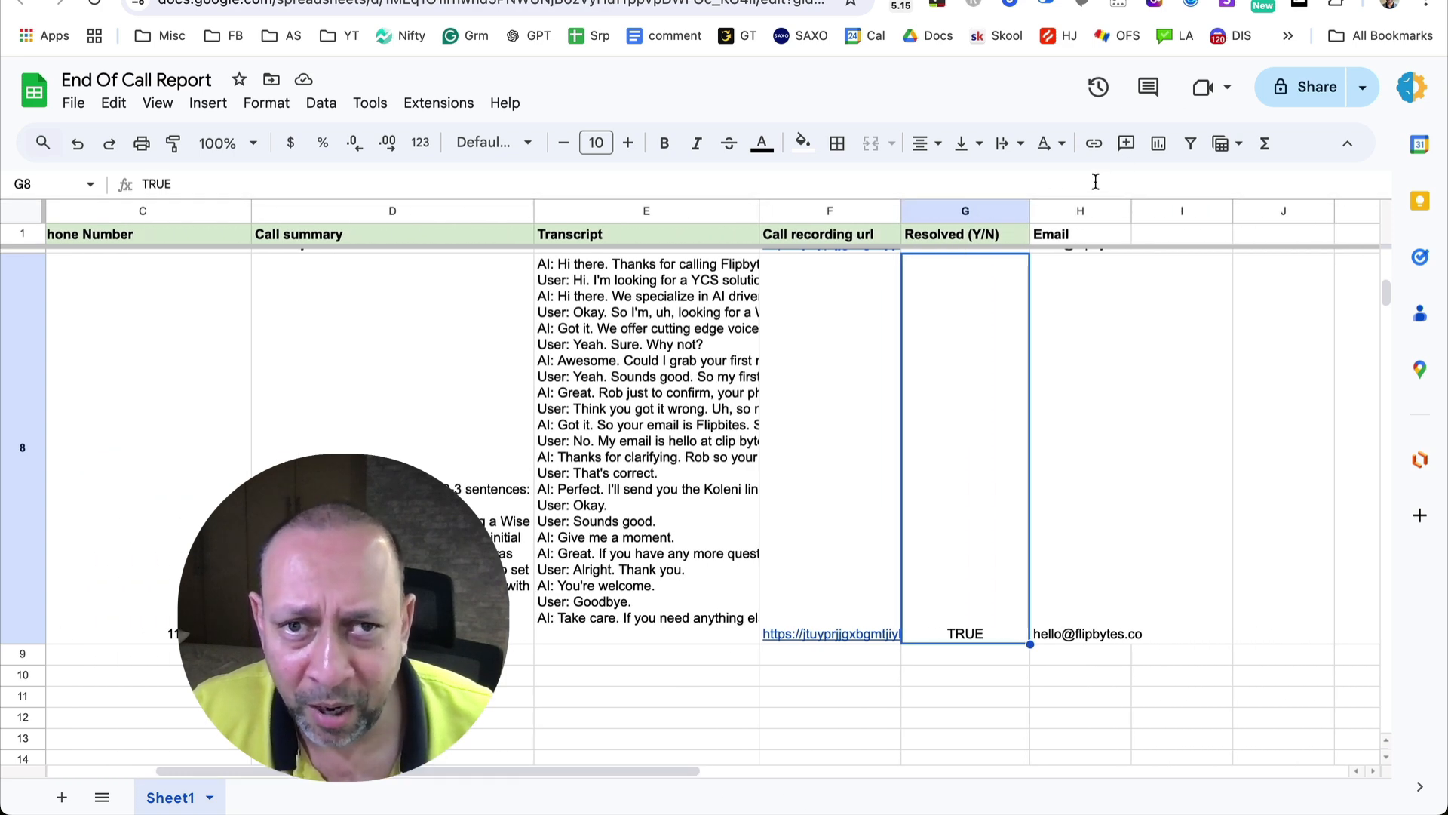
{"action": "left_click", "coordinate": [1088, 327]}
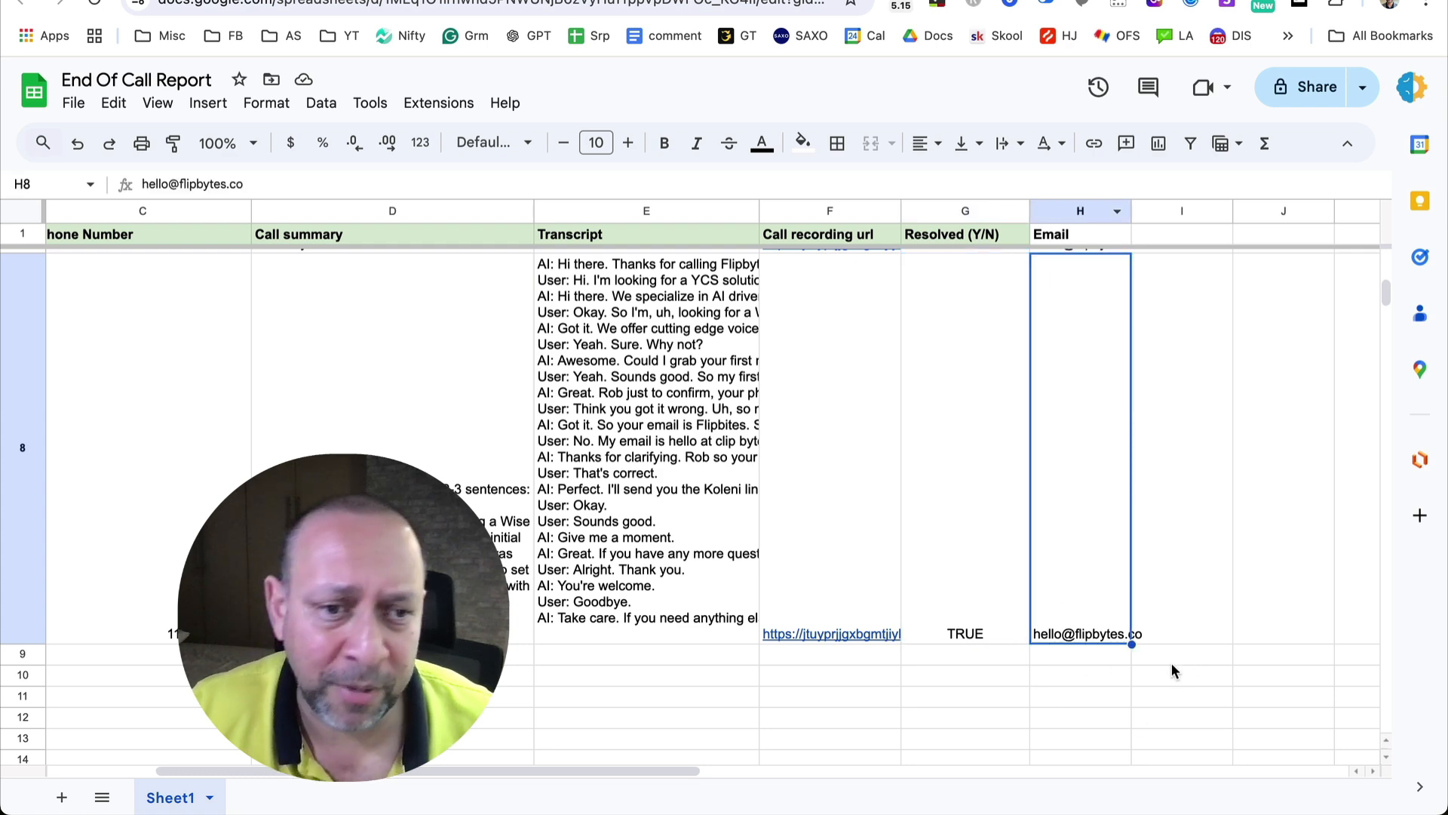
{"action": "left_click_drag", "start_coordinate": [586, 769], "coordinate": [320, 777]}
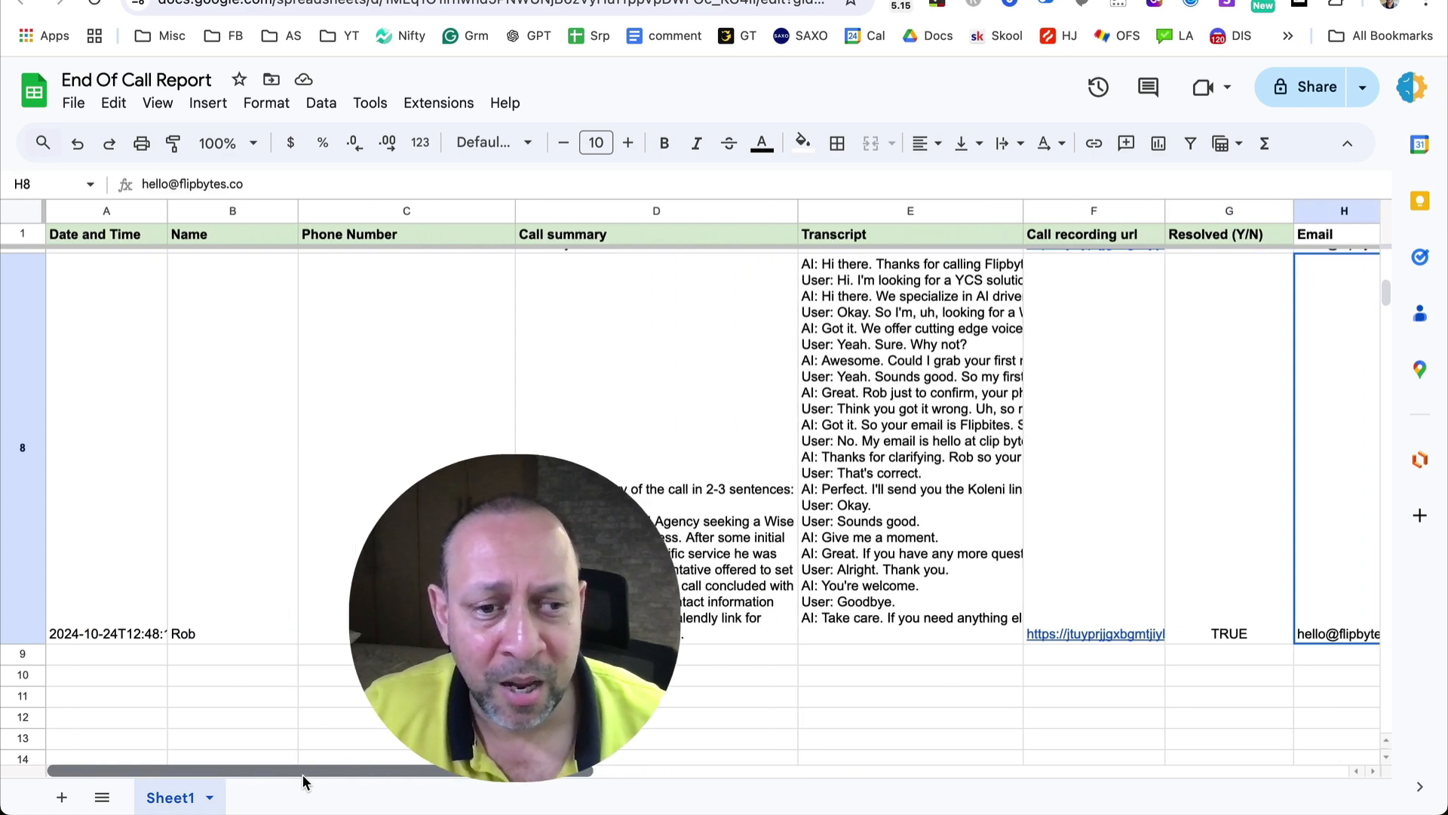
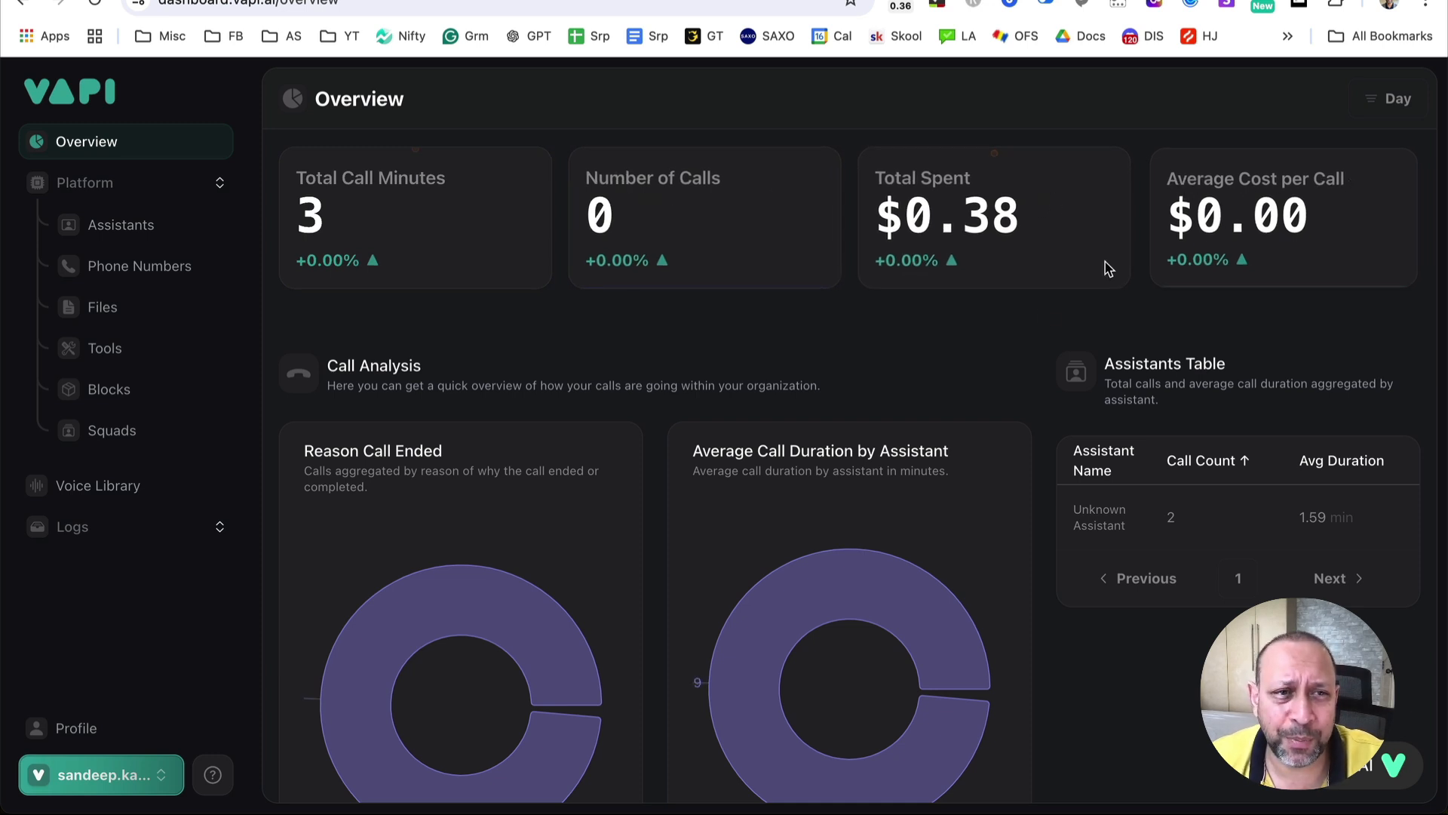
- Look over the call analysis charts for end reason and average duration on the Vapi overview
{"action": "mouse_move", "coordinate": [451, 623]}
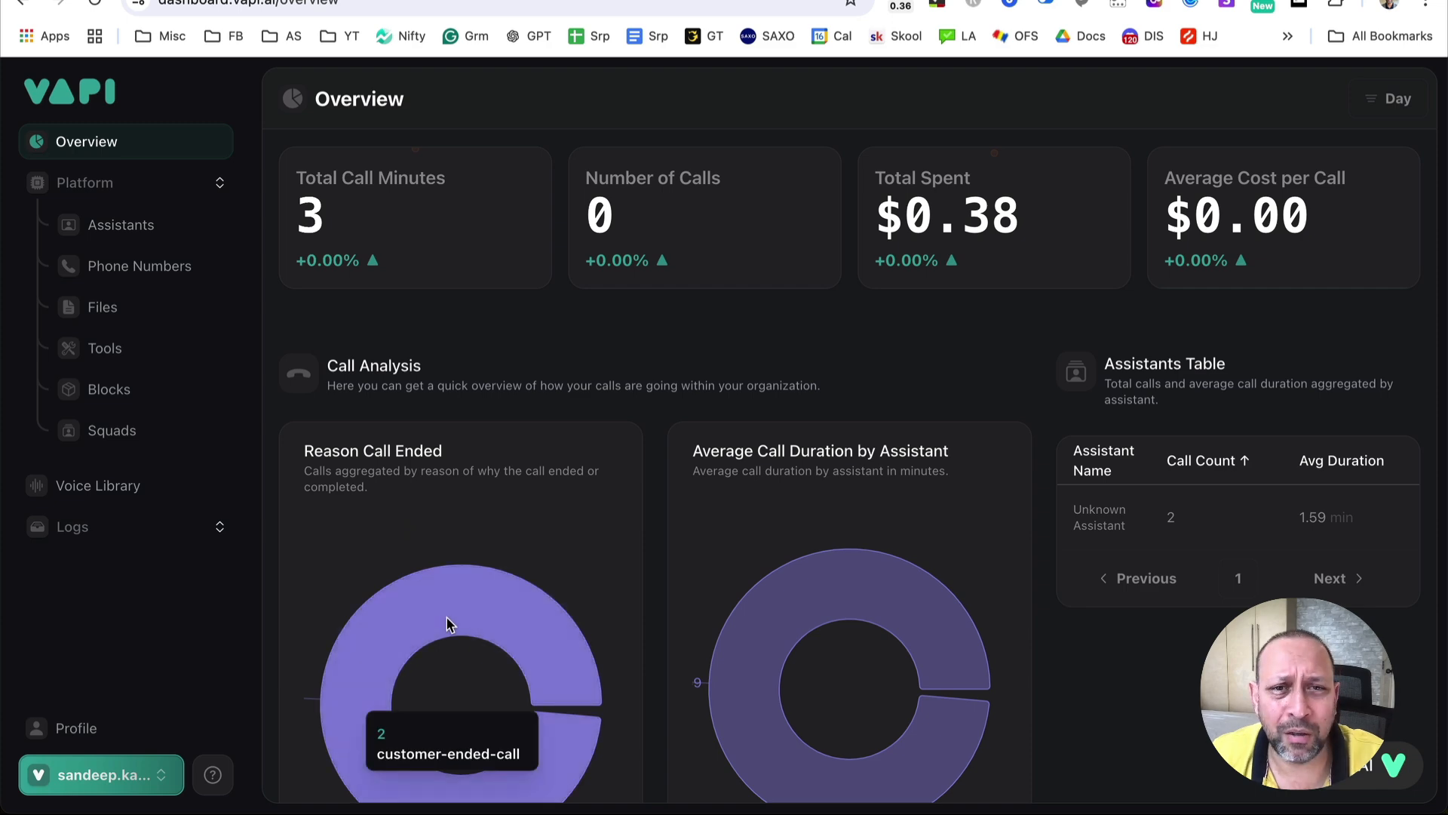
{"action": "mouse_move", "coordinate": [864, 623]}
{"action": "scroll", "coordinate": [863, 614], "scroll_direction": "down", "scroll_amount": 4}
{"action": "scroll", "coordinate": [863, 614], "scroll_direction": "up", "scroll_amount": 4}
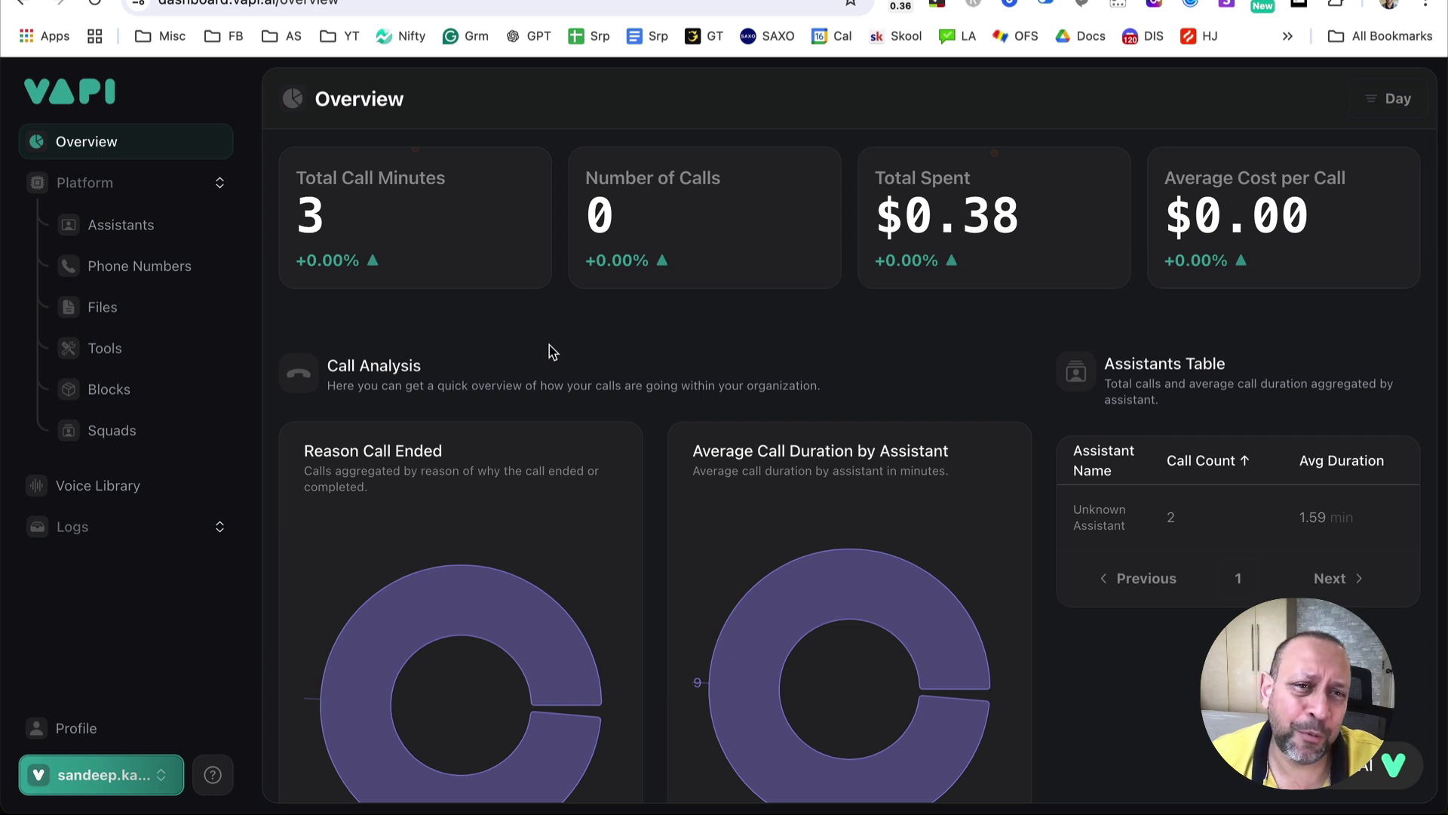
- Create a new assistant named "Flipbytes AI Agent" from the Blank Template
{"action": "left_click", "coordinate": [117, 233]}
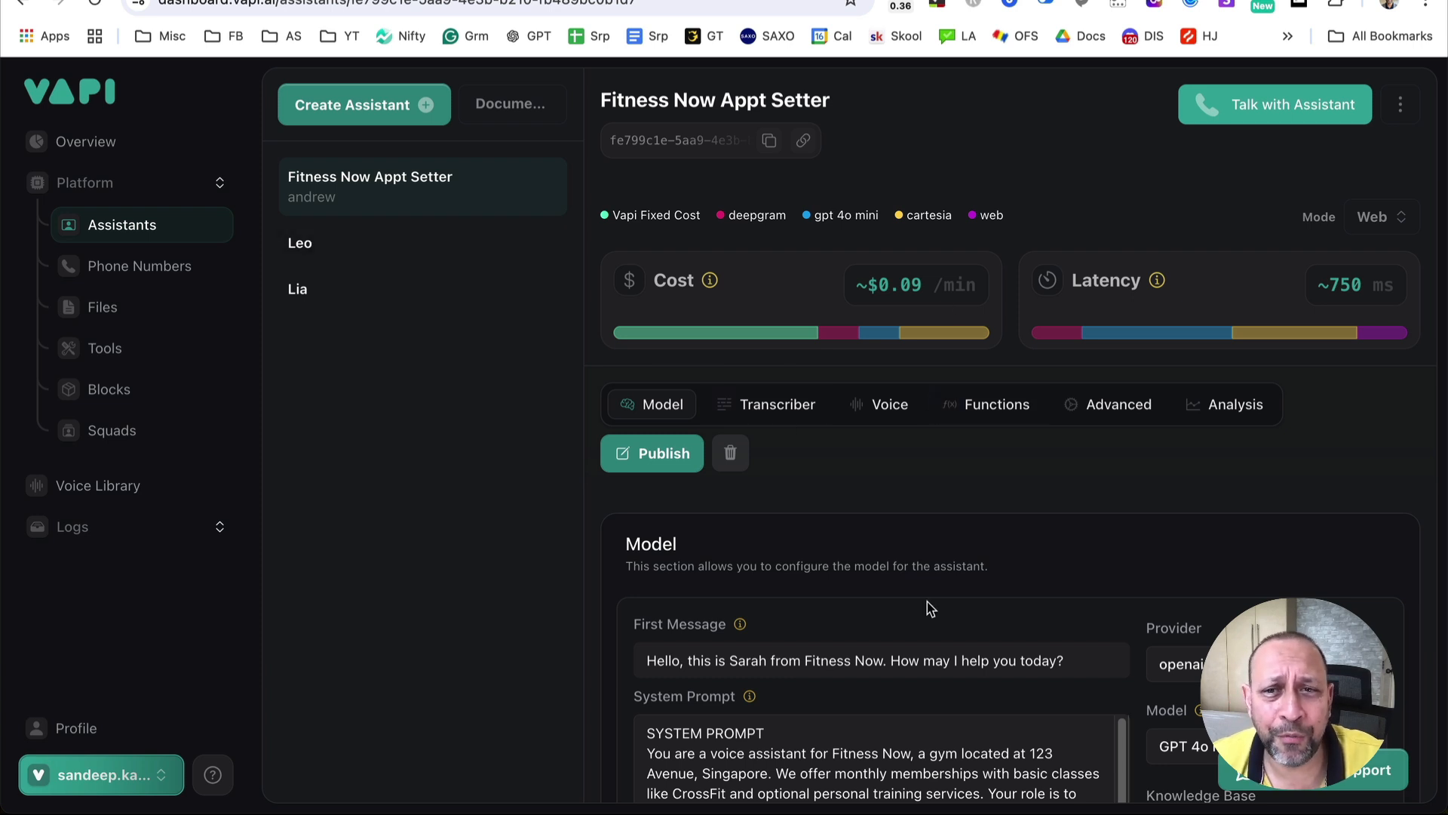
{"action": "left_click", "coordinate": [375, 115]}
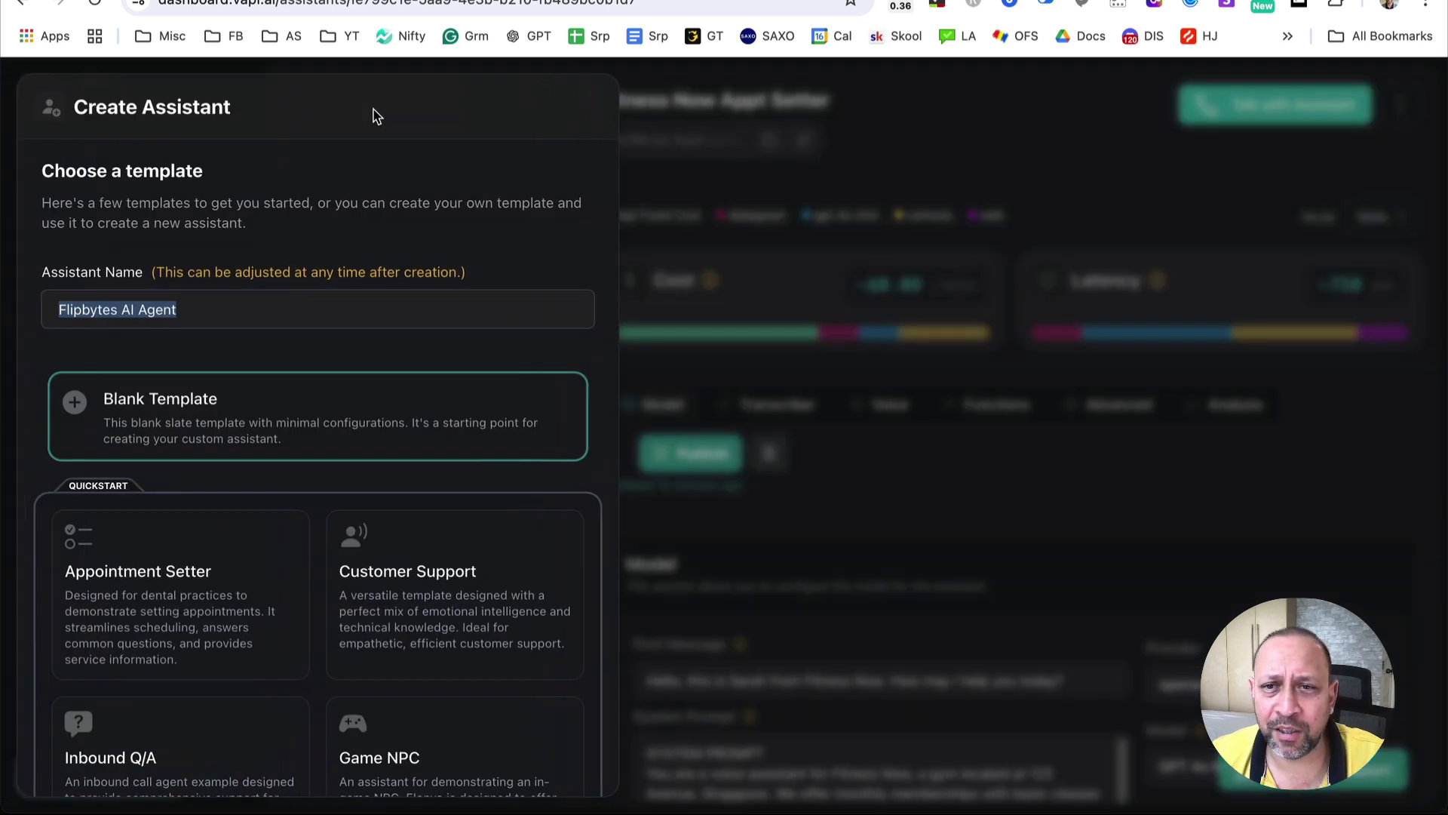
{"action": "left_click", "coordinate": [203, 423]}
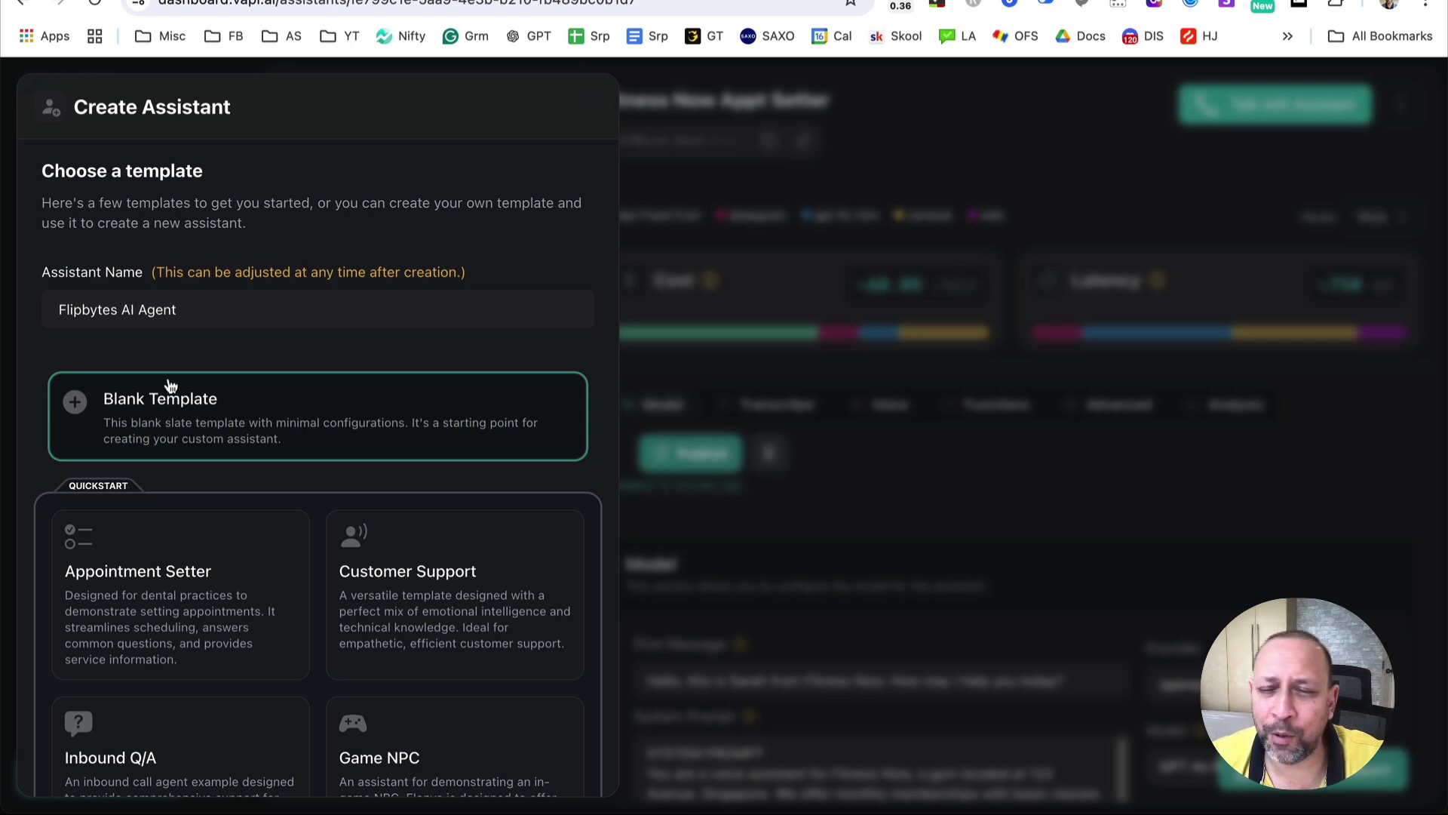
{"action": "triple_click", "coordinate": [206, 306]}
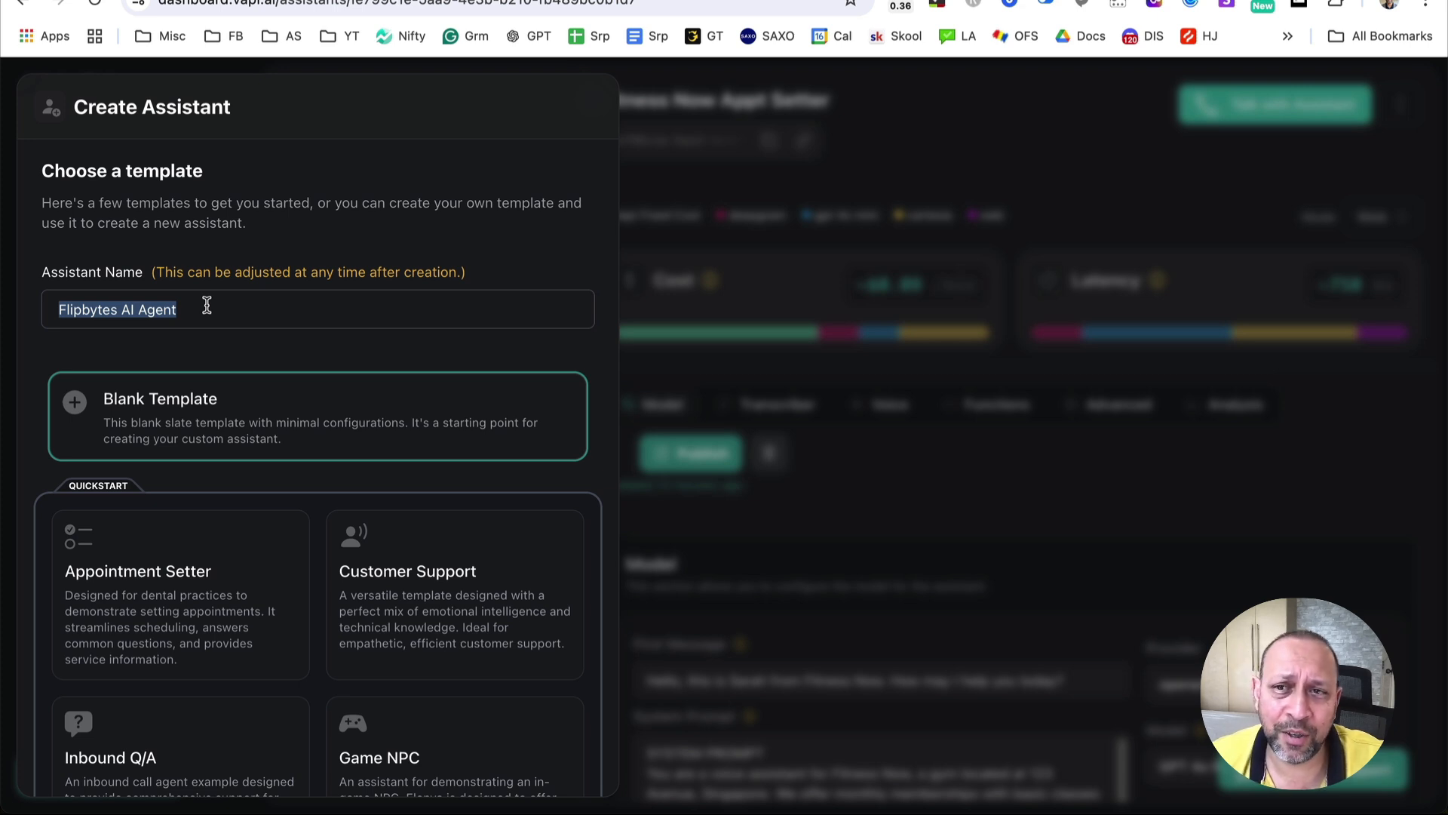
{"action": "left_click", "coordinate": [206, 305]}
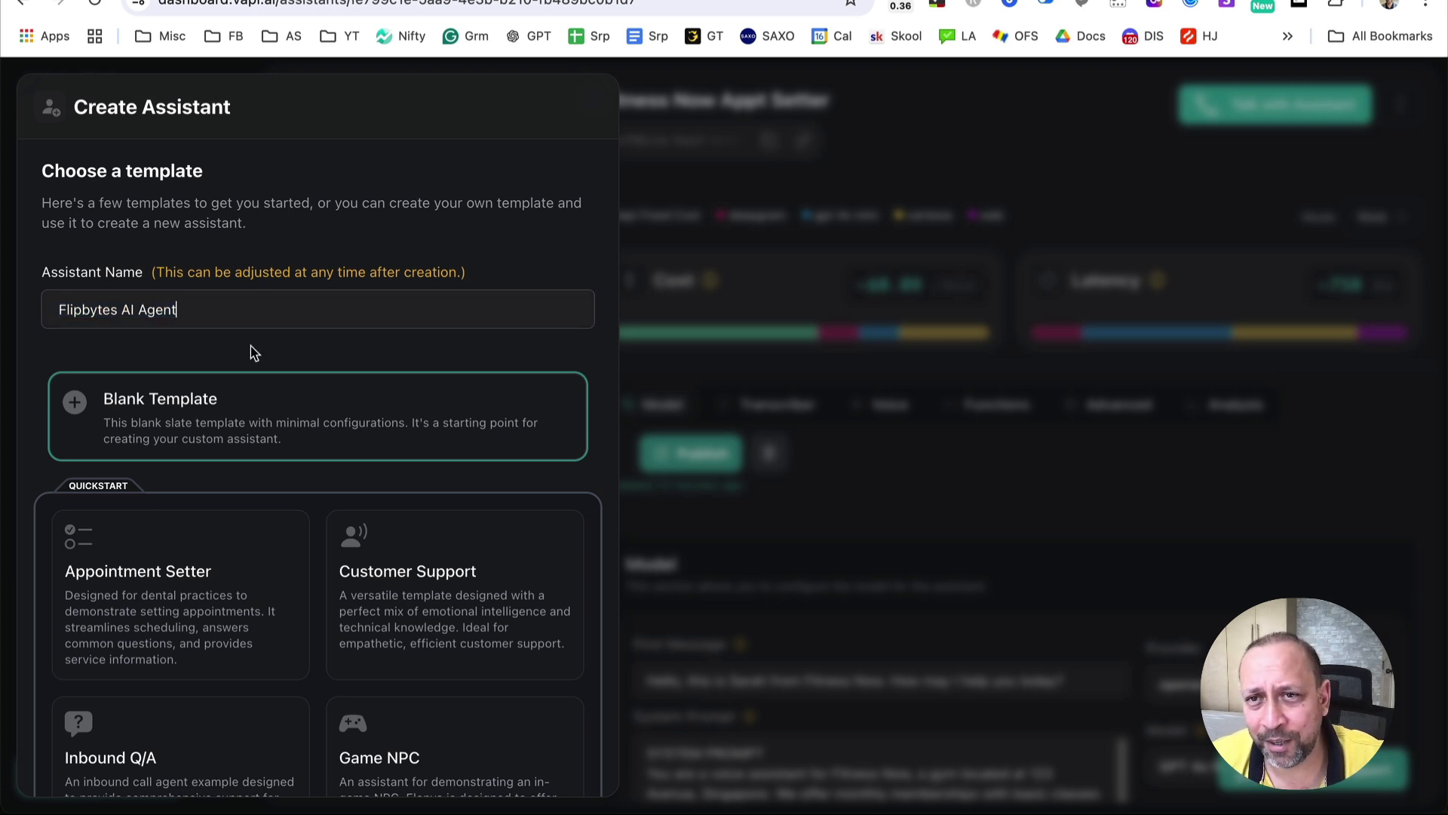
{"action": "scroll", "coordinate": [313, 375], "scroll_direction": "down", "scroll_amount": 4}
{"action": "left_click", "coordinate": [512, 762]}
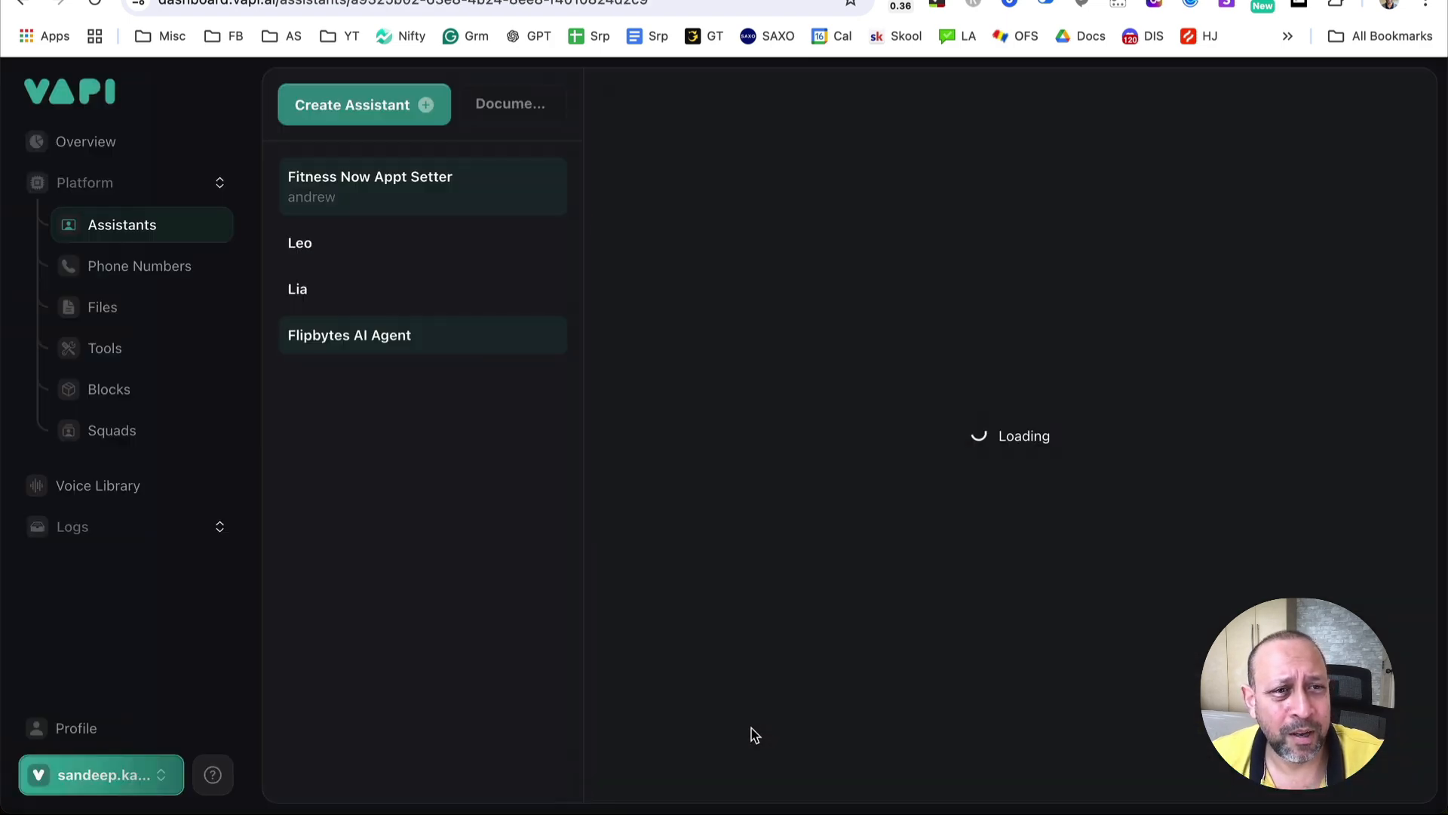
- Open the Flipbytes AI Agent assistant and examine the First Message and System Prompt fields in its model settings
{"action": "left_click", "coordinate": [376, 345]}
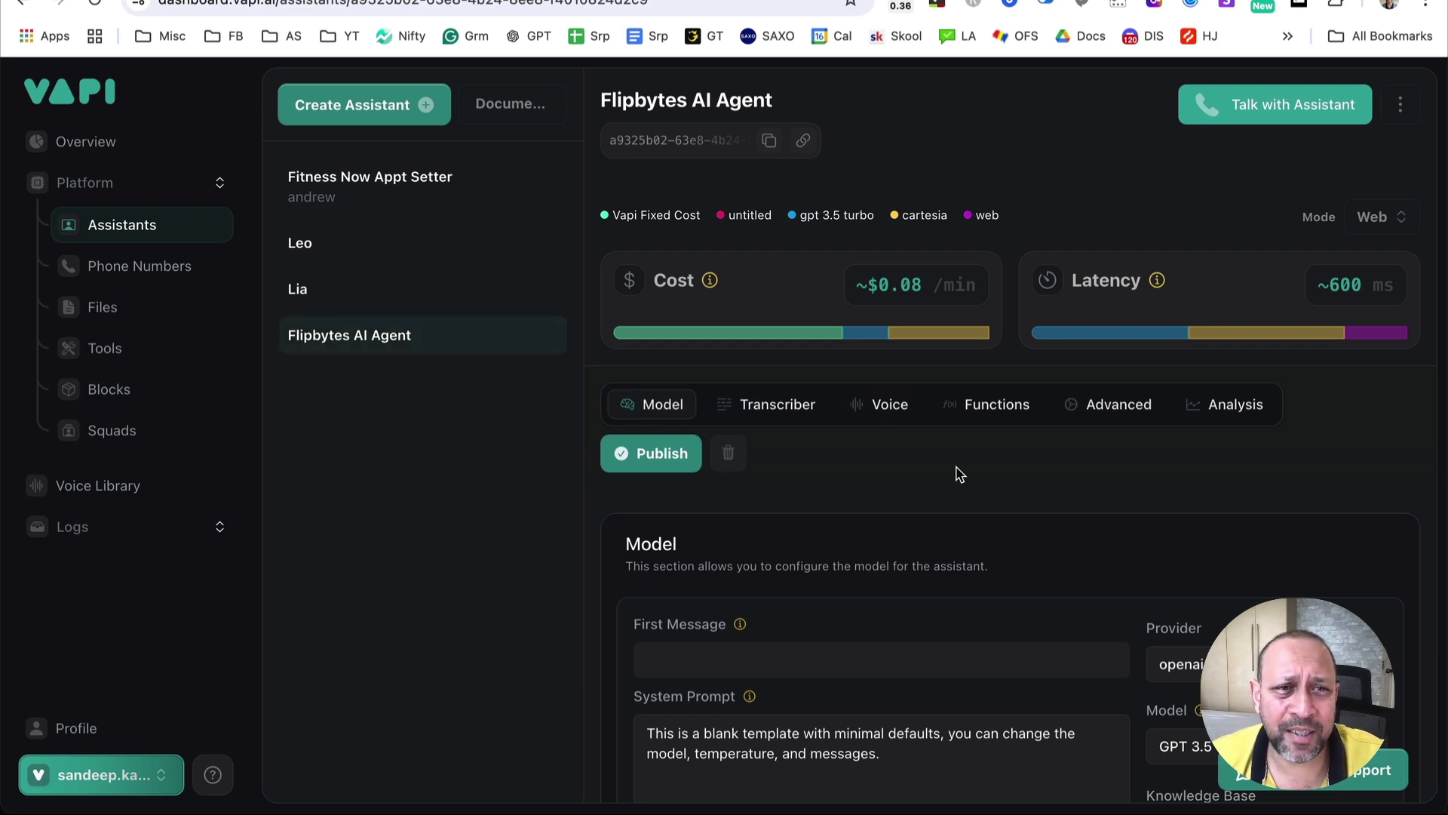
{"action": "scroll", "coordinate": [958, 472], "scroll_direction": "down", "scroll_amount": 4}
{"action": "scroll", "coordinate": [958, 472], "scroll_direction": "up", "scroll_amount": 1}
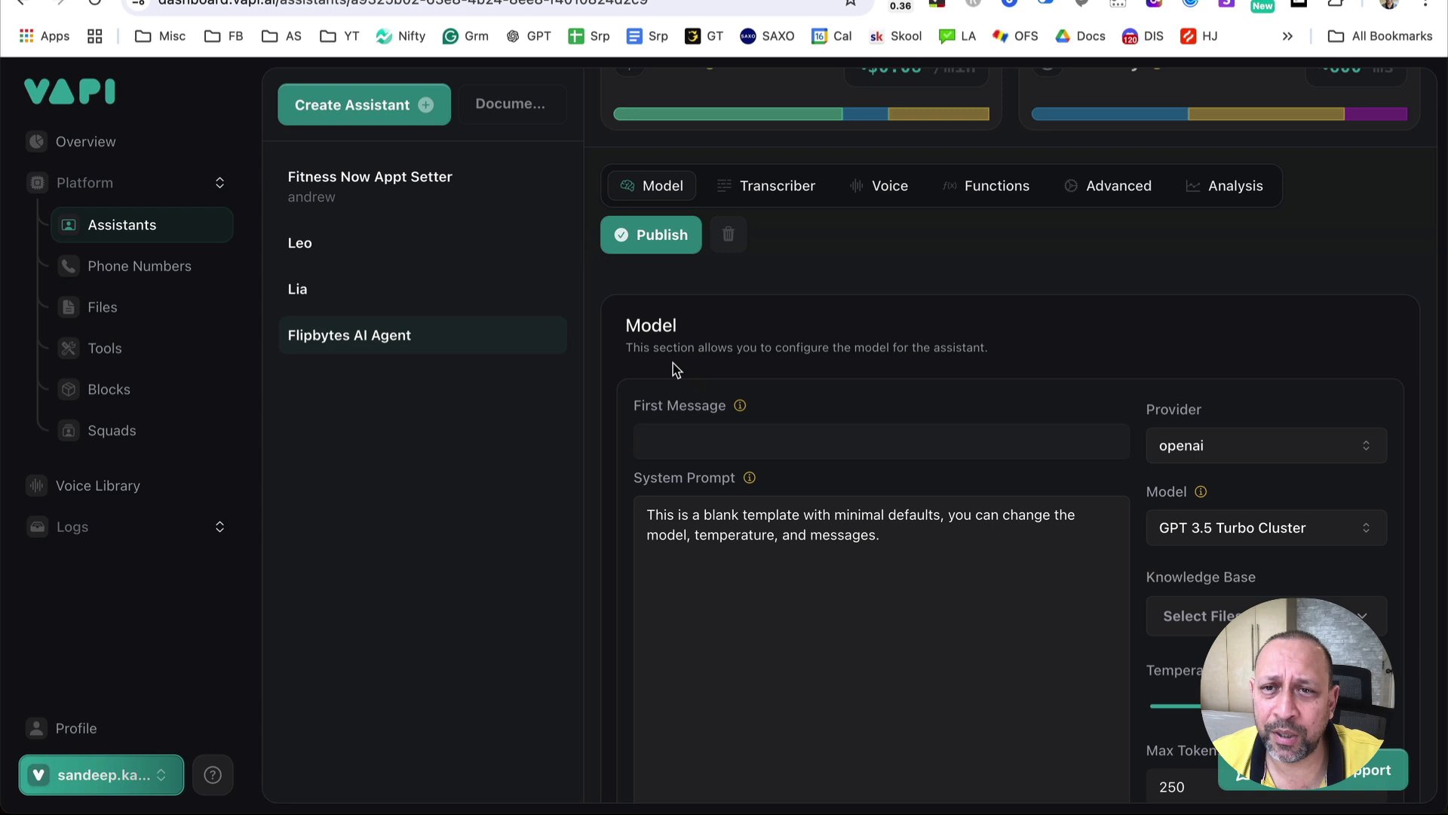
{"action": "double_click", "coordinate": [657, 327]}
{"action": "left_click", "coordinate": [679, 410]}
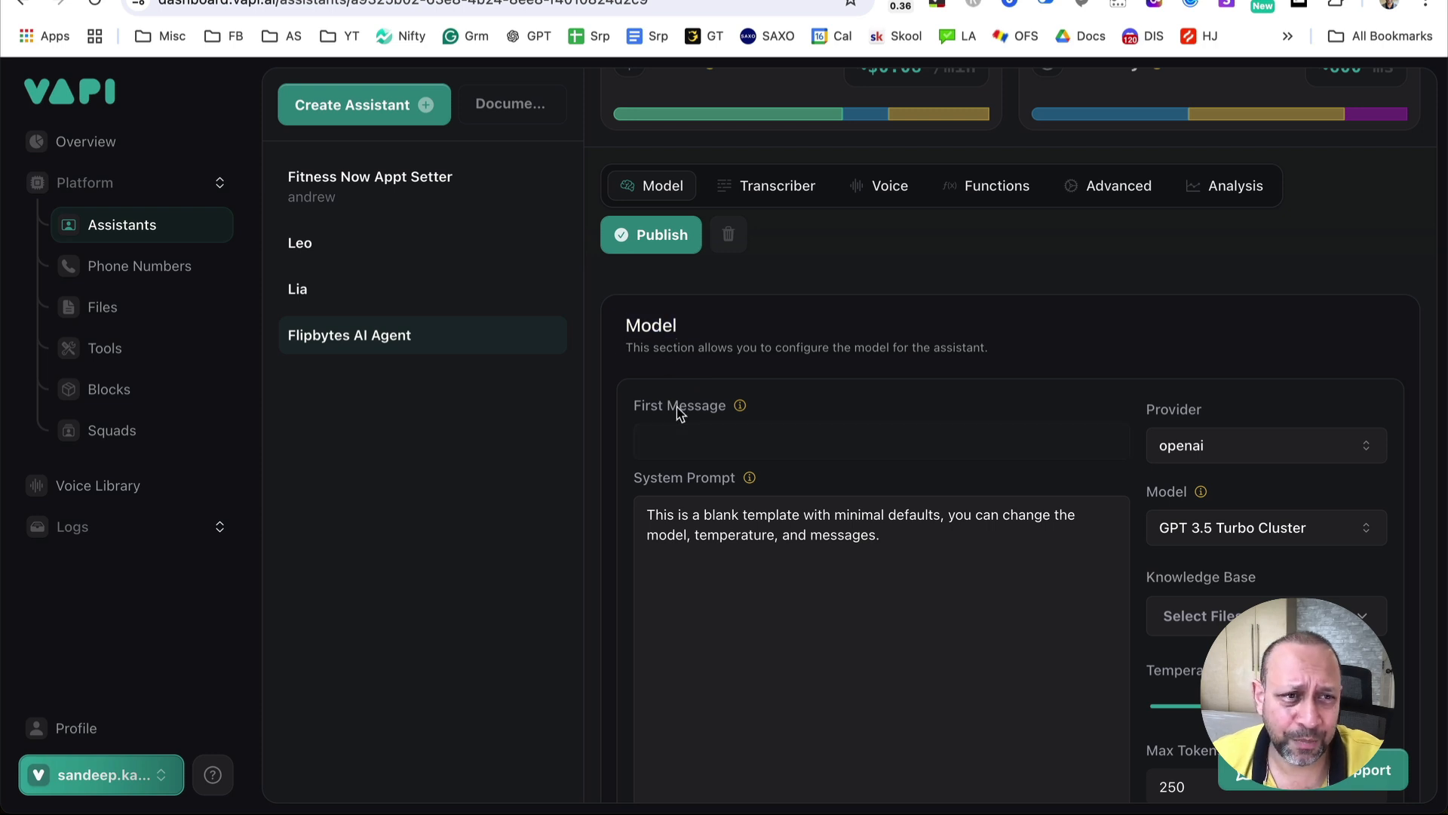
{"action": "left_click_drag", "start_coordinate": [789, 411], "coordinate": [898, 381]}
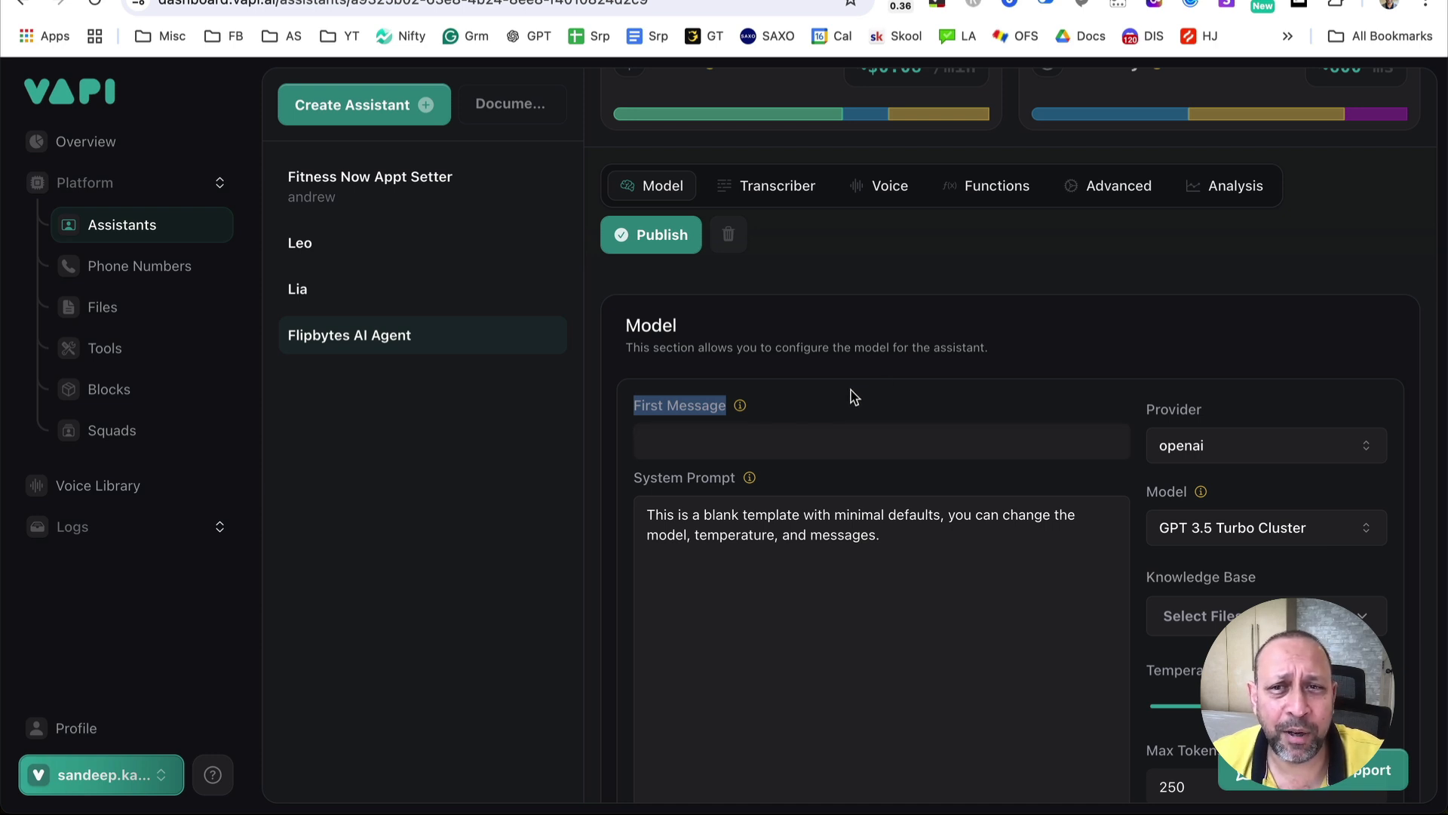
{"action": "left_click", "coordinate": [673, 484]}
{"action": "left_click_drag", "start_coordinate": [637, 479], "coordinate": [737, 477]}
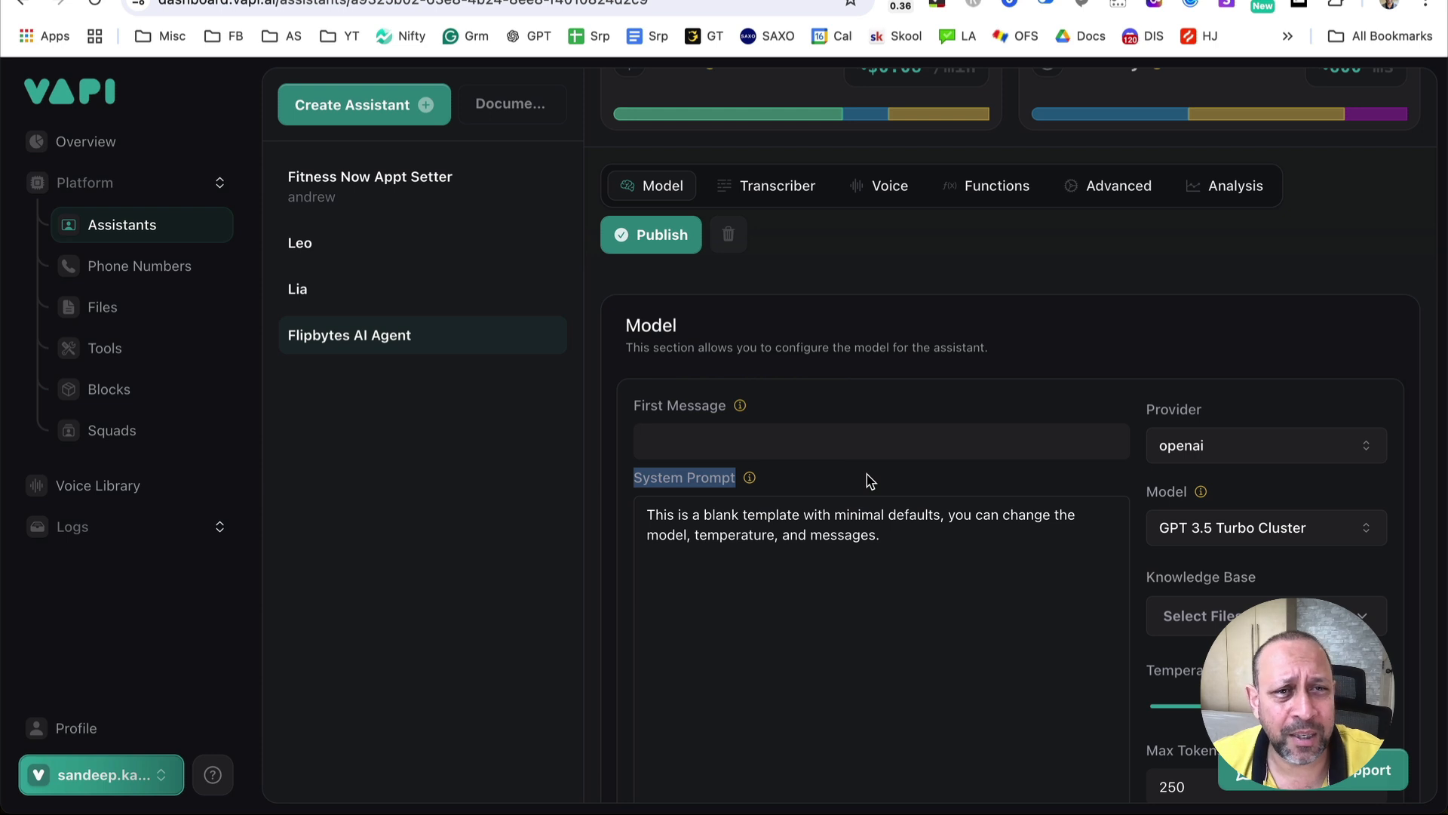
{"action": "mouse_move", "coordinate": [751, 482]}
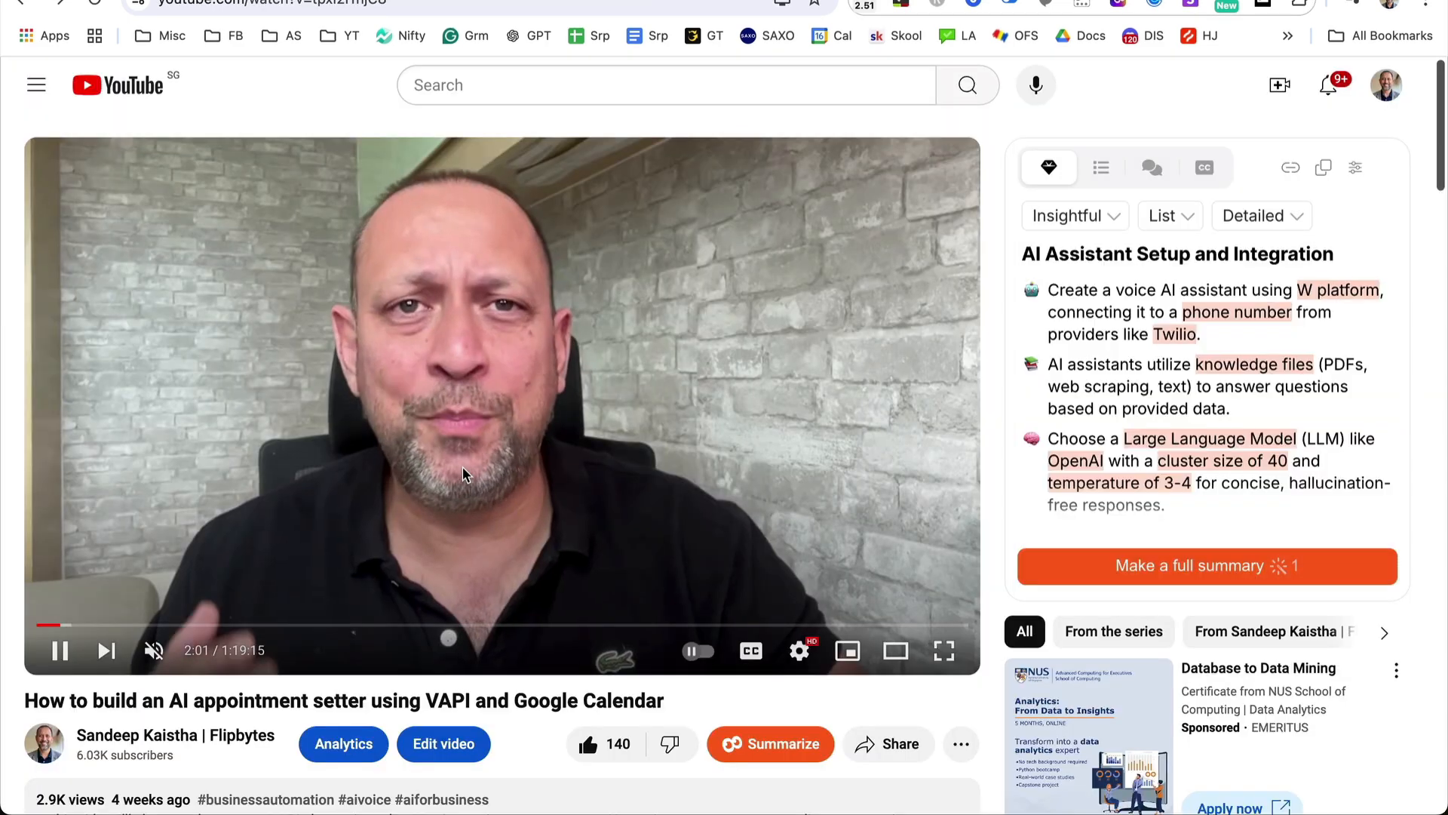
- Pause the YouTube video about building an AI appointment setter with VAPI and look through the page below it
{"action": "left_click", "coordinate": [463, 466]}
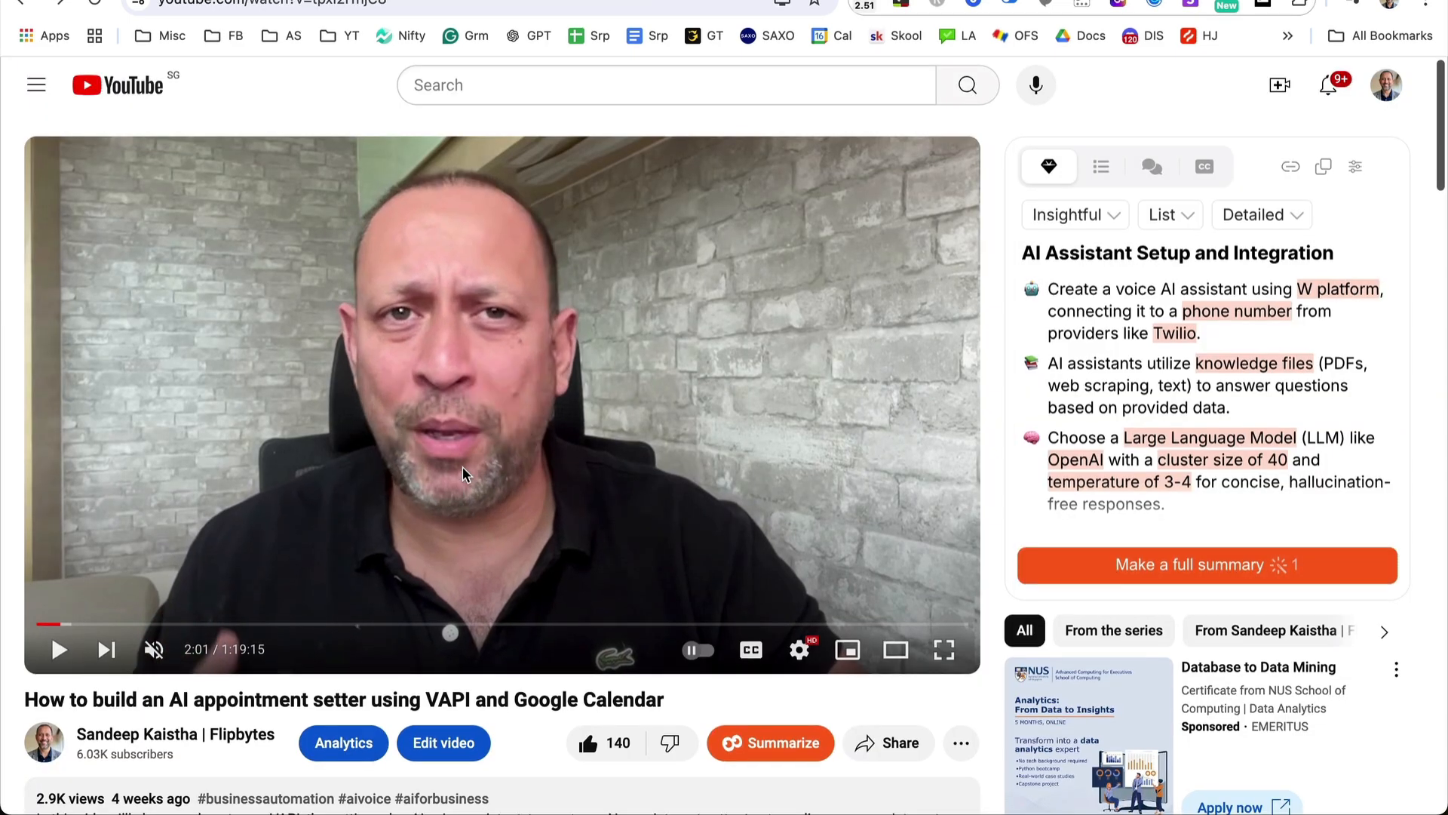
{"action": "scroll", "coordinate": [463, 466], "scroll_direction": "down", "scroll_amount": 3}
{"action": "scroll", "coordinate": [463, 466], "scroll_direction": "down", "scroll_amount": 6}
{"action": "left_click", "coordinate": [270, 412]}
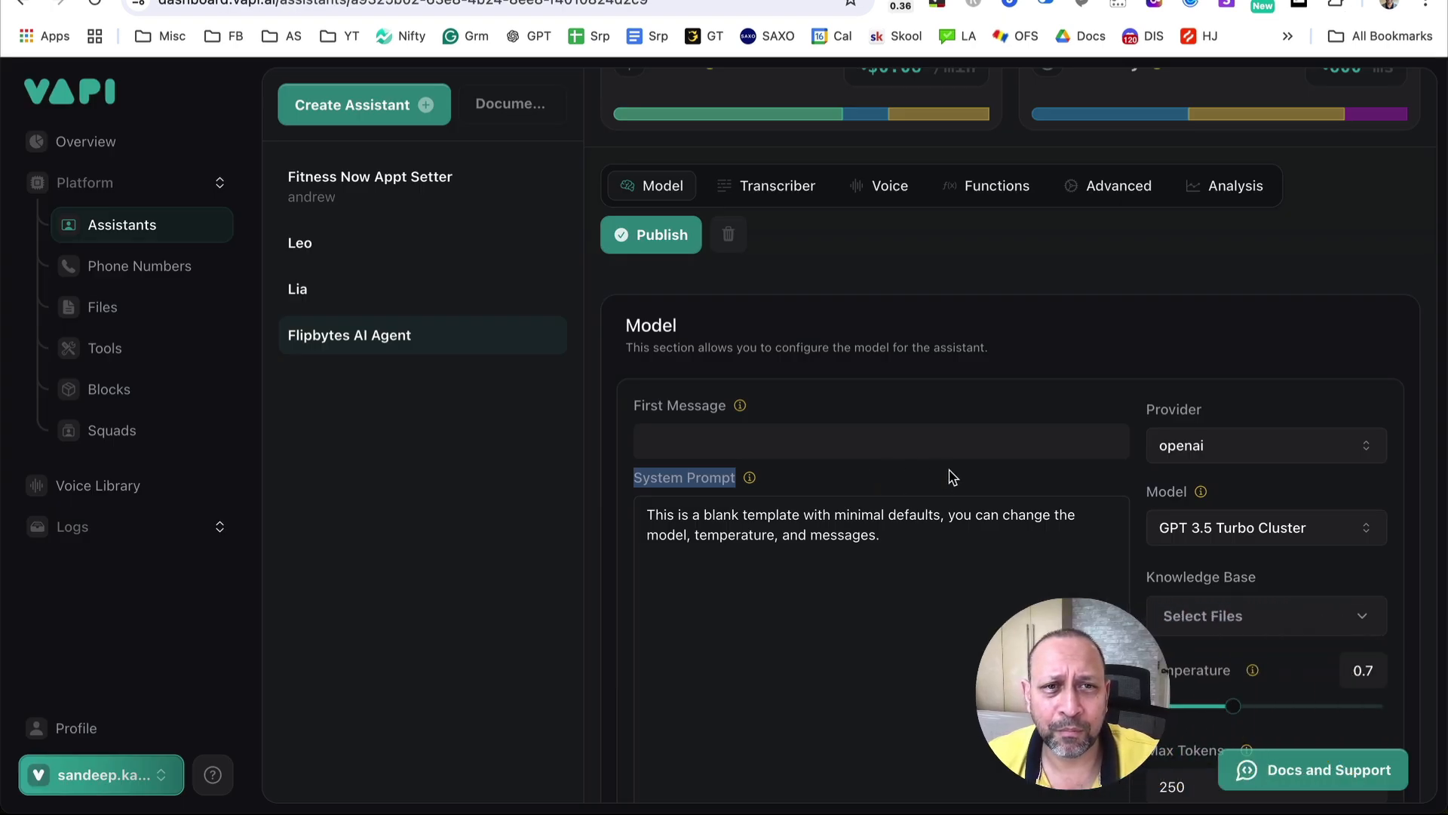
- Look over the provider options and set the assistant's openai model to GPT 4o Cluster
{"action": "left_click", "coordinate": [1179, 415]}
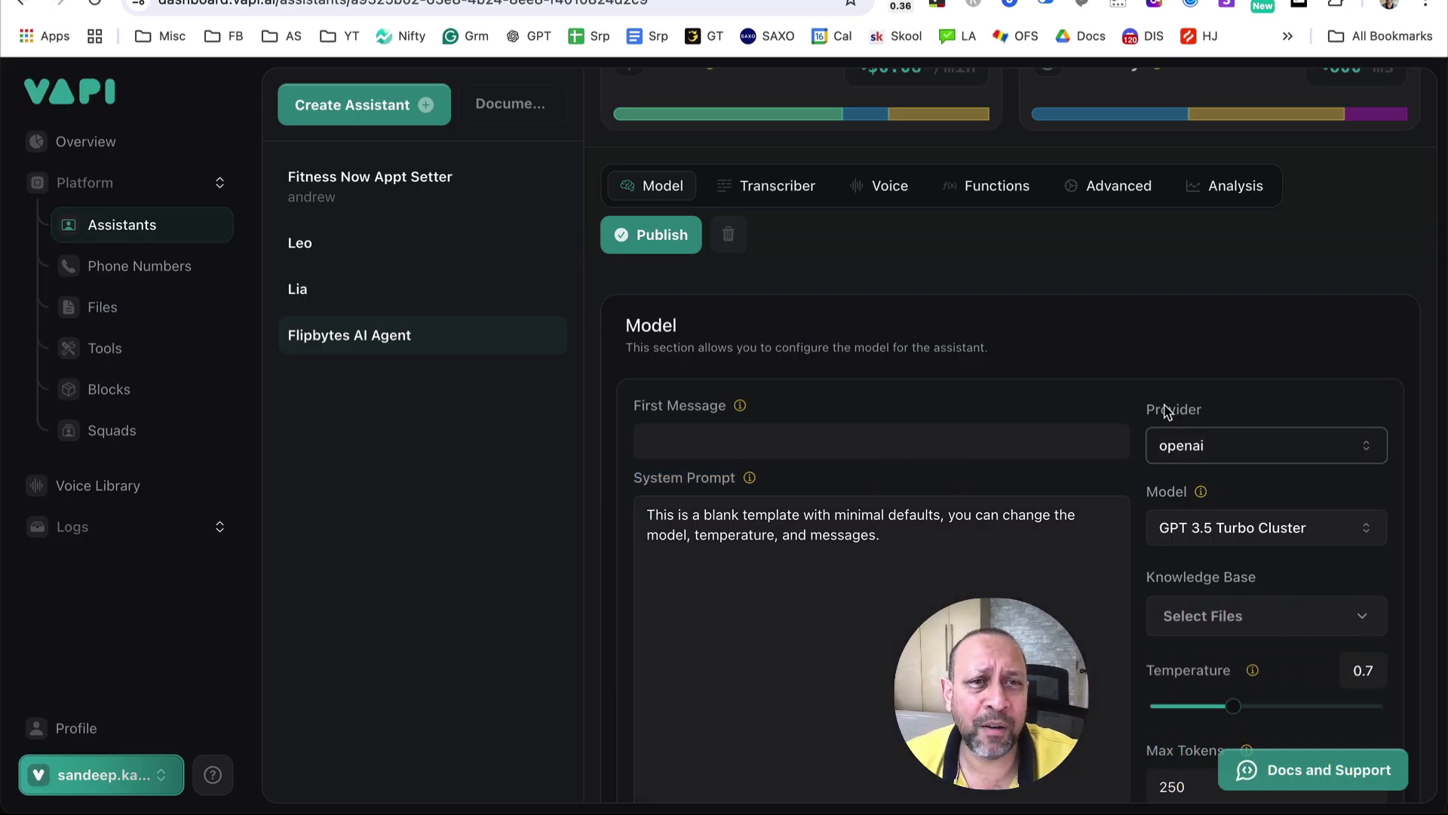
{"action": "left_click_drag", "start_coordinate": [1160, 409], "coordinate": [1200, 411]}
{"action": "left_click", "coordinate": [1270, 451]}
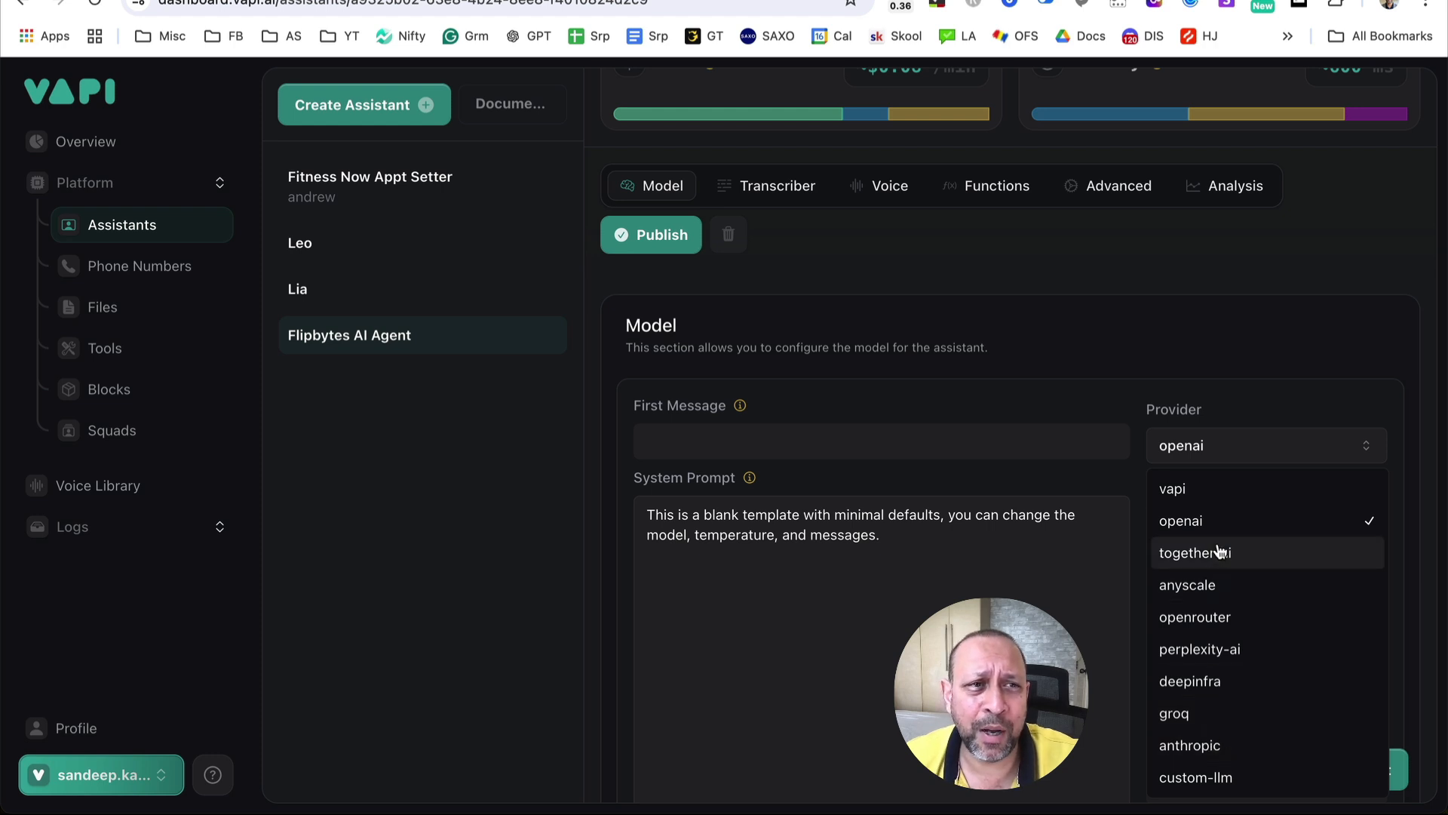
{"action": "left_click", "coordinate": [1246, 453]}
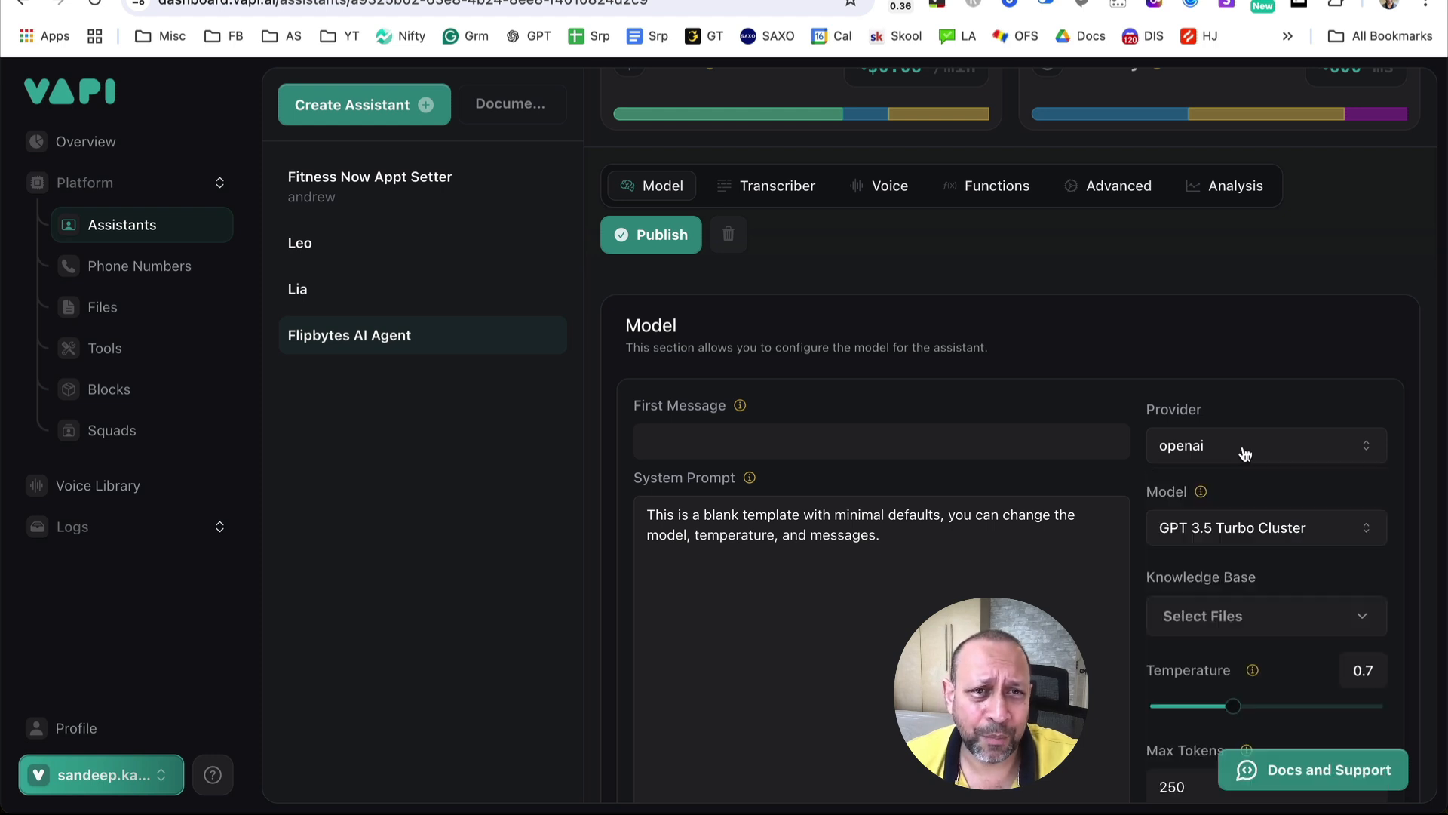
{"action": "left_click", "coordinate": [1247, 532]}
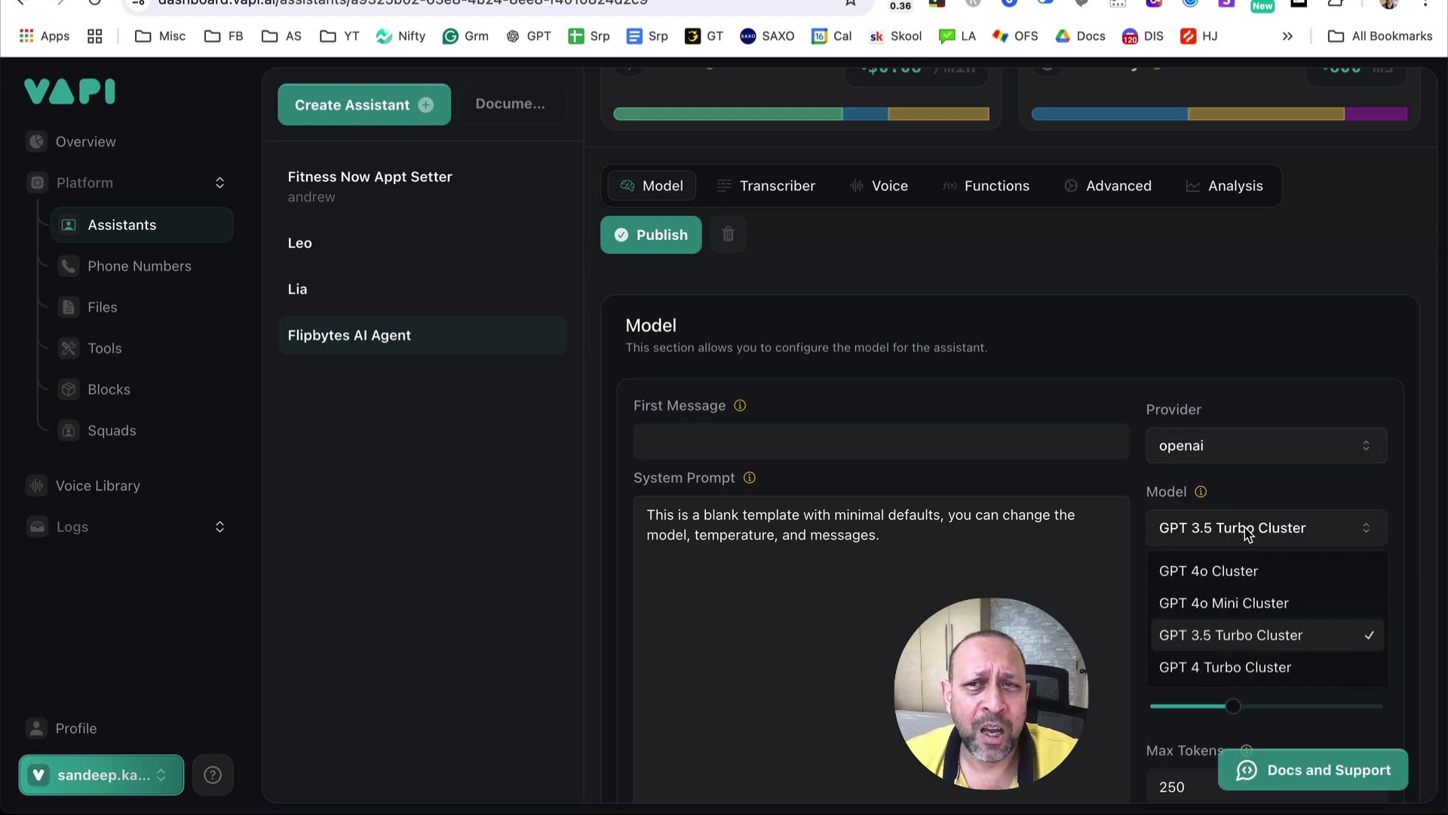
{"action": "left_click", "coordinate": [1243, 575]}
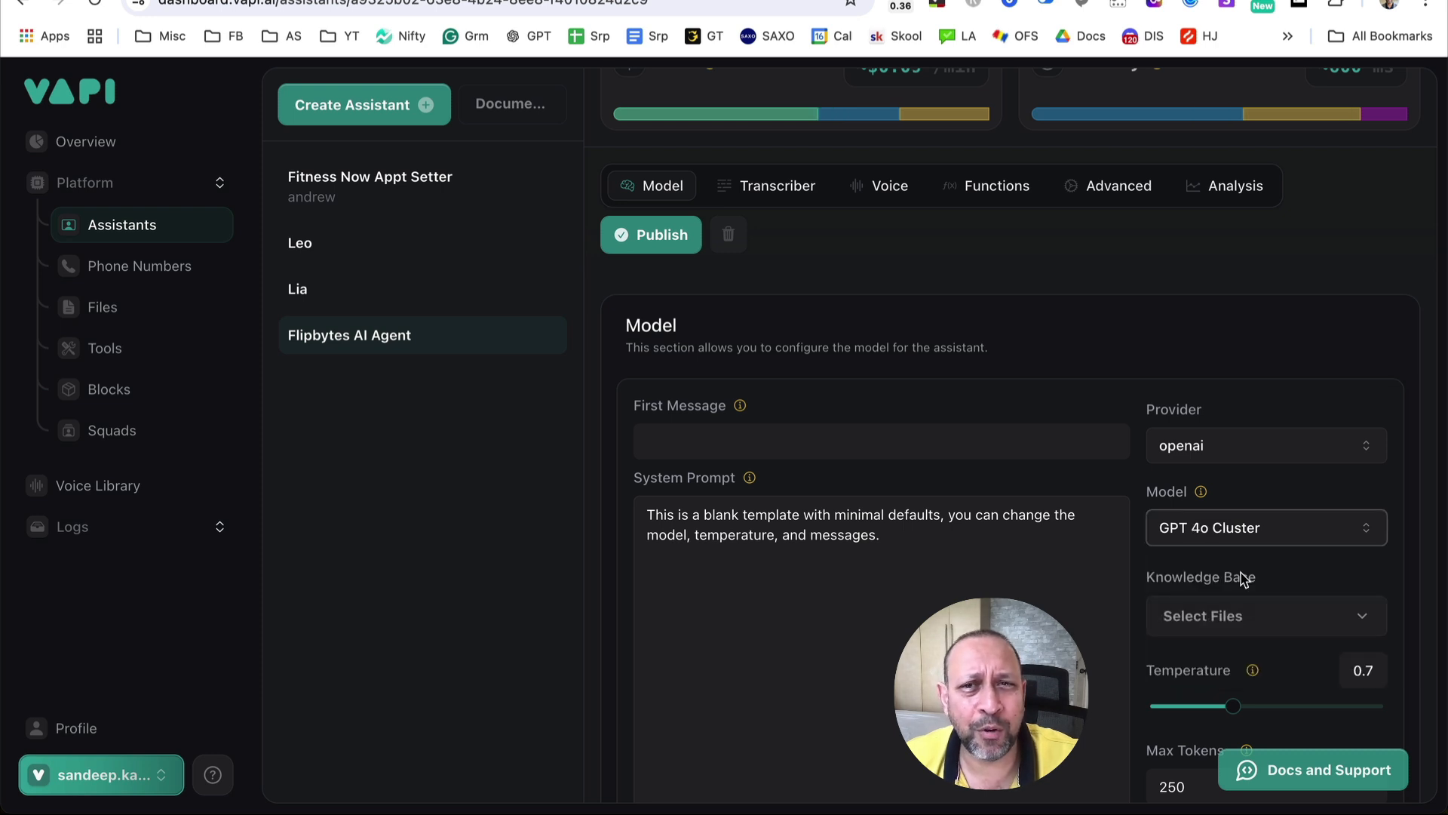
- Examine the Knowledge Base setting and its file selection options in the assistant's model settings
{"action": "scroll", "coordinate": [1254, 554], "scroll_direction": "down", "scroll_amount": 3}
{"action": "scroll", "coordinate": [1252, 555], "scroll_direction": "up", "scroll_amount": 2}
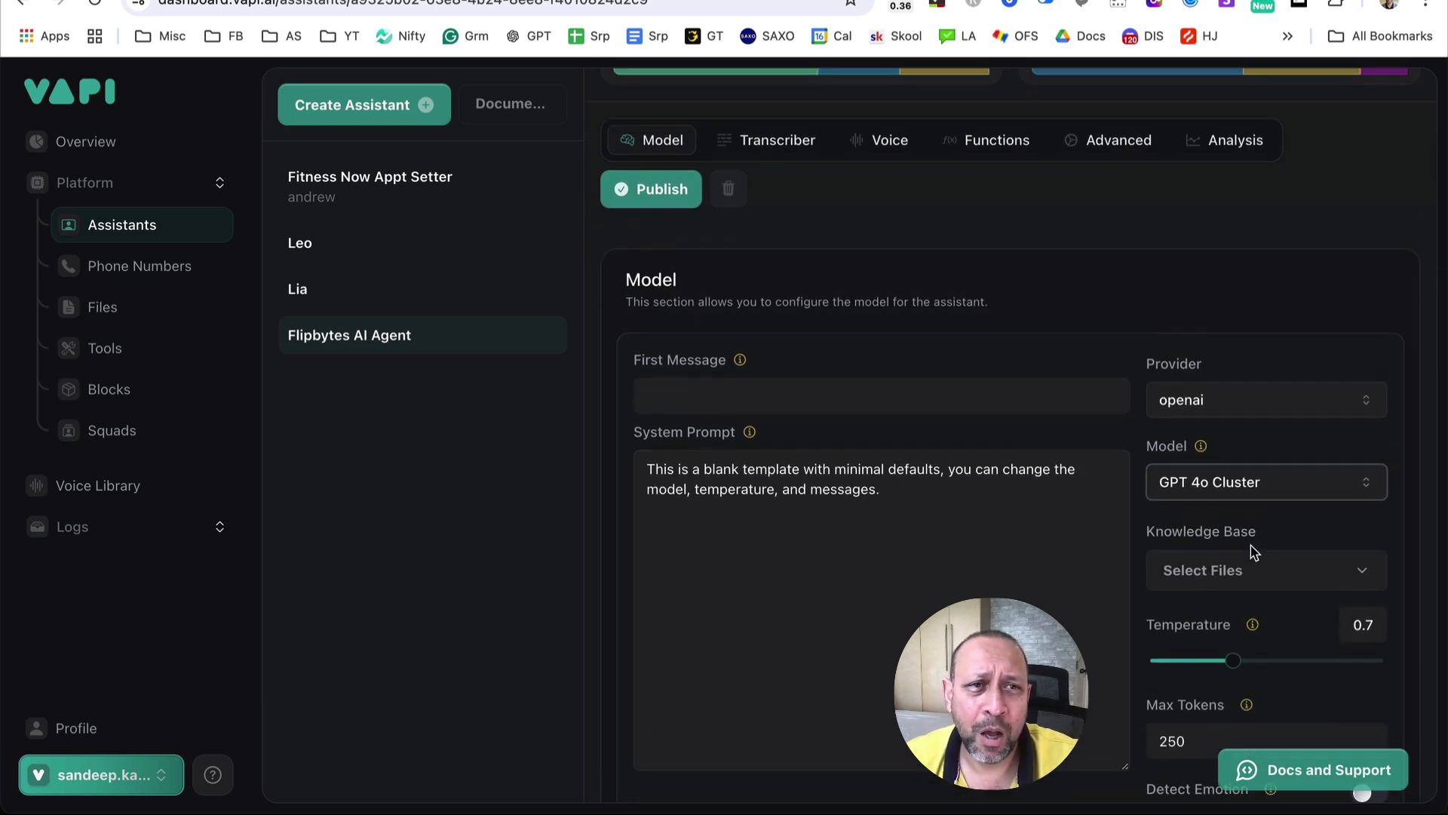
{"action": "left_click_drag", "start_coordinate": [1160, 532], "coordinate": [1283, 532]}
{"action": "left_click", "coordinate": [1269, 578]}
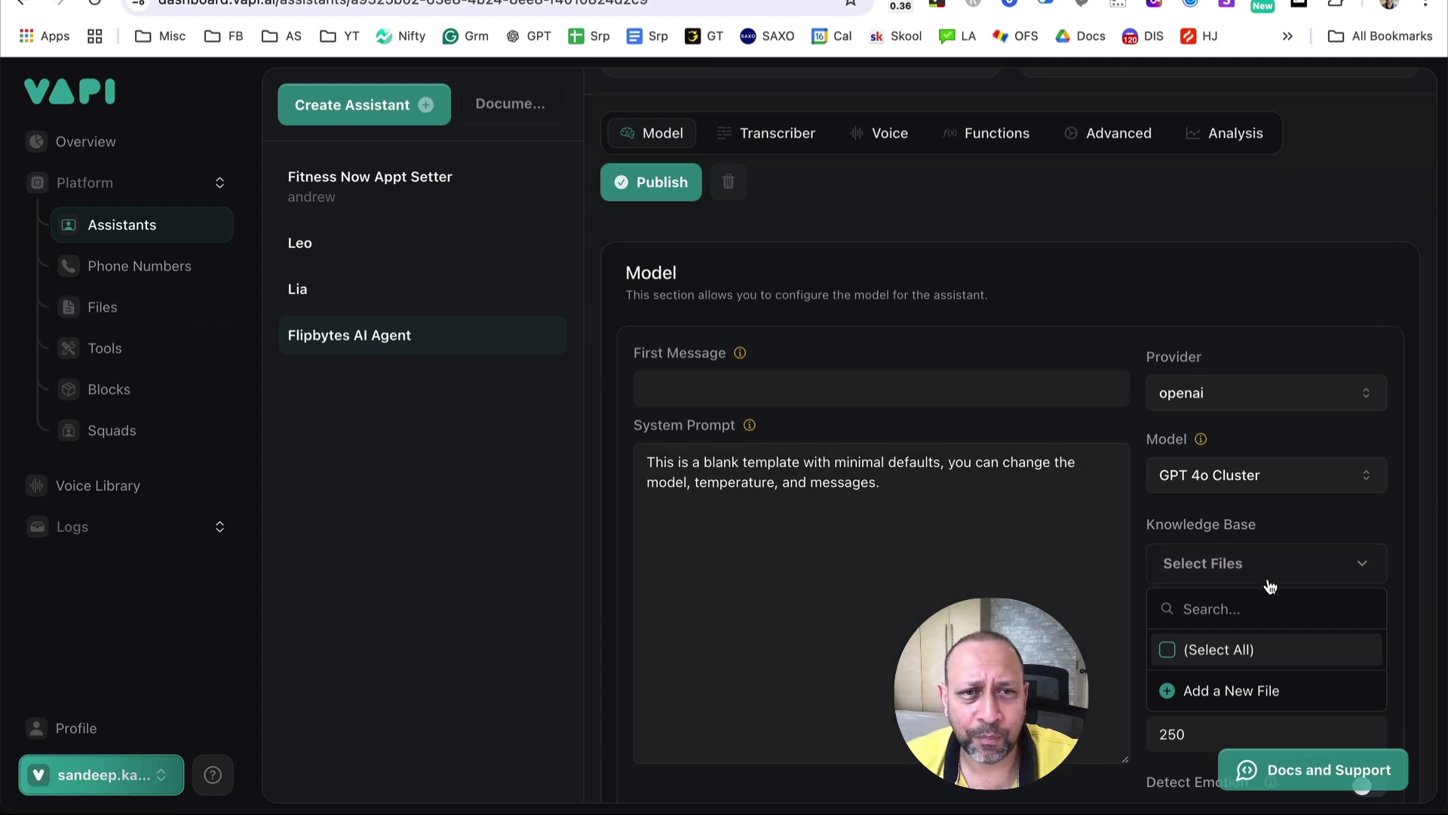
{"action": "scroll", "coordinate": [1267, 581], "scroll_direction": "down", "scroll_amount": 2}
{"action": "left_click", "coordinate": [1254, 517]}
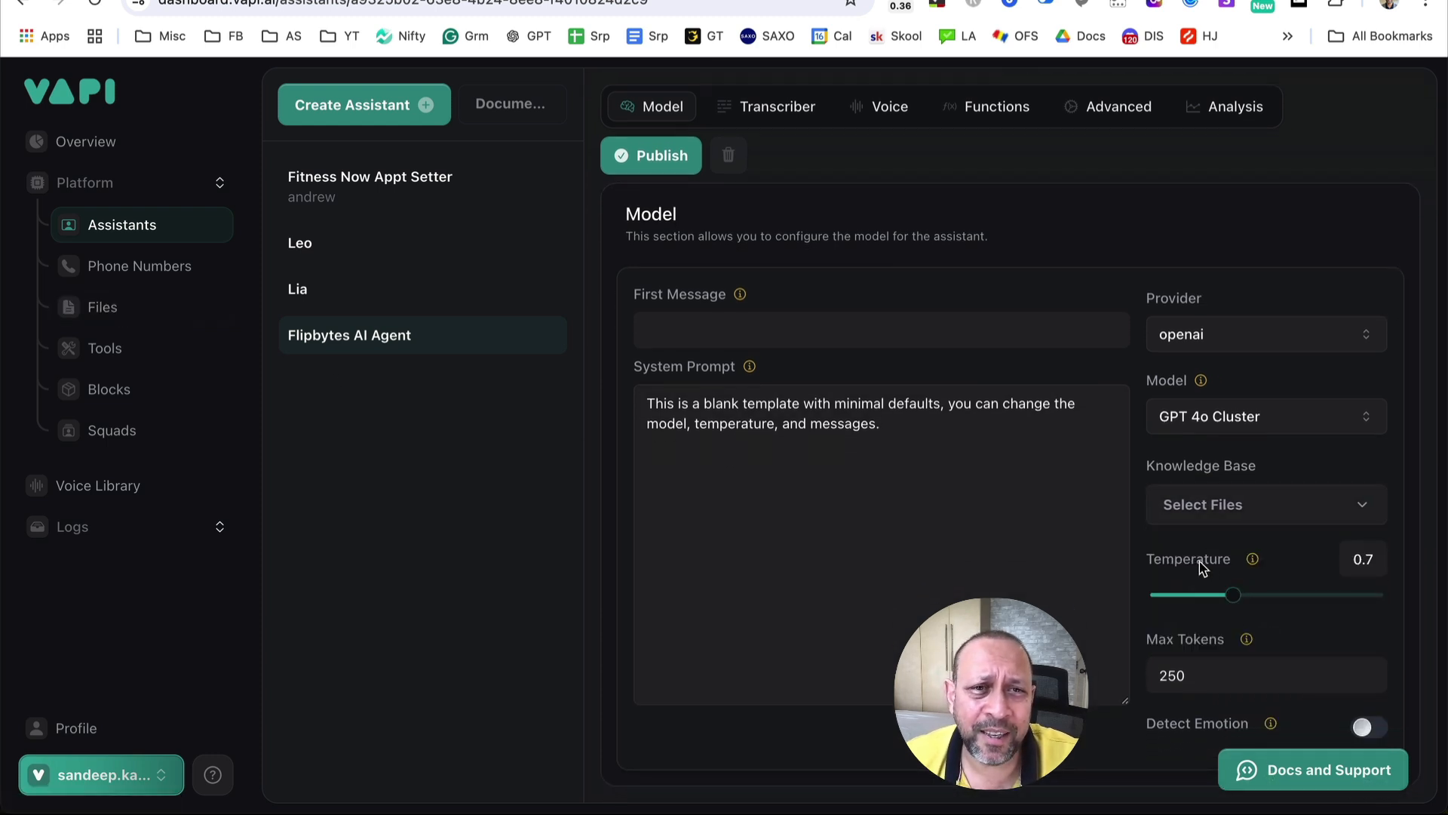
- Set the assistant's temperature to 0.4
{"action": "mouse_move", "coordinate": [1205, 558]}
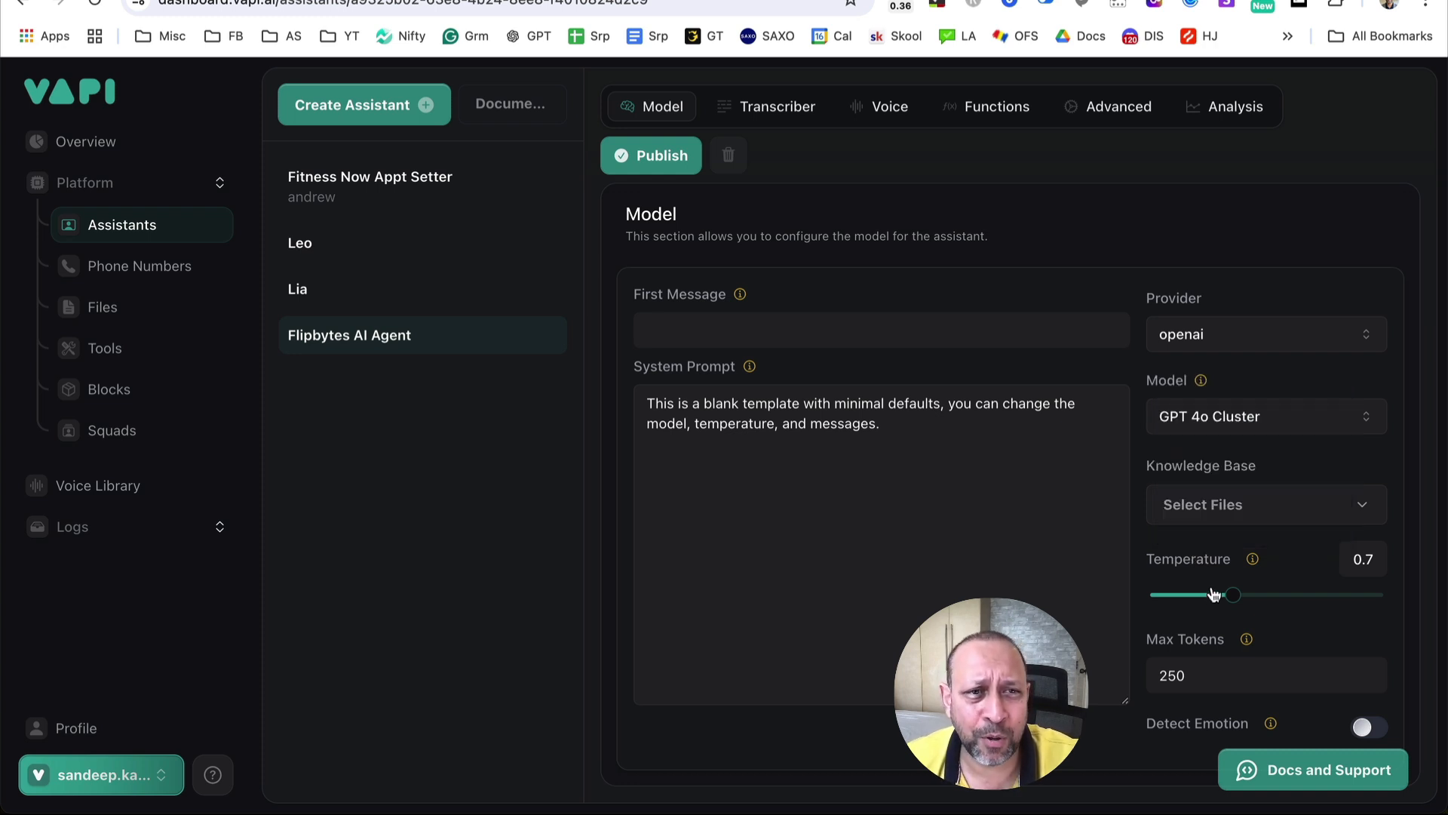
{"action": "mouse_move", "coordinate": [1232, 598]}
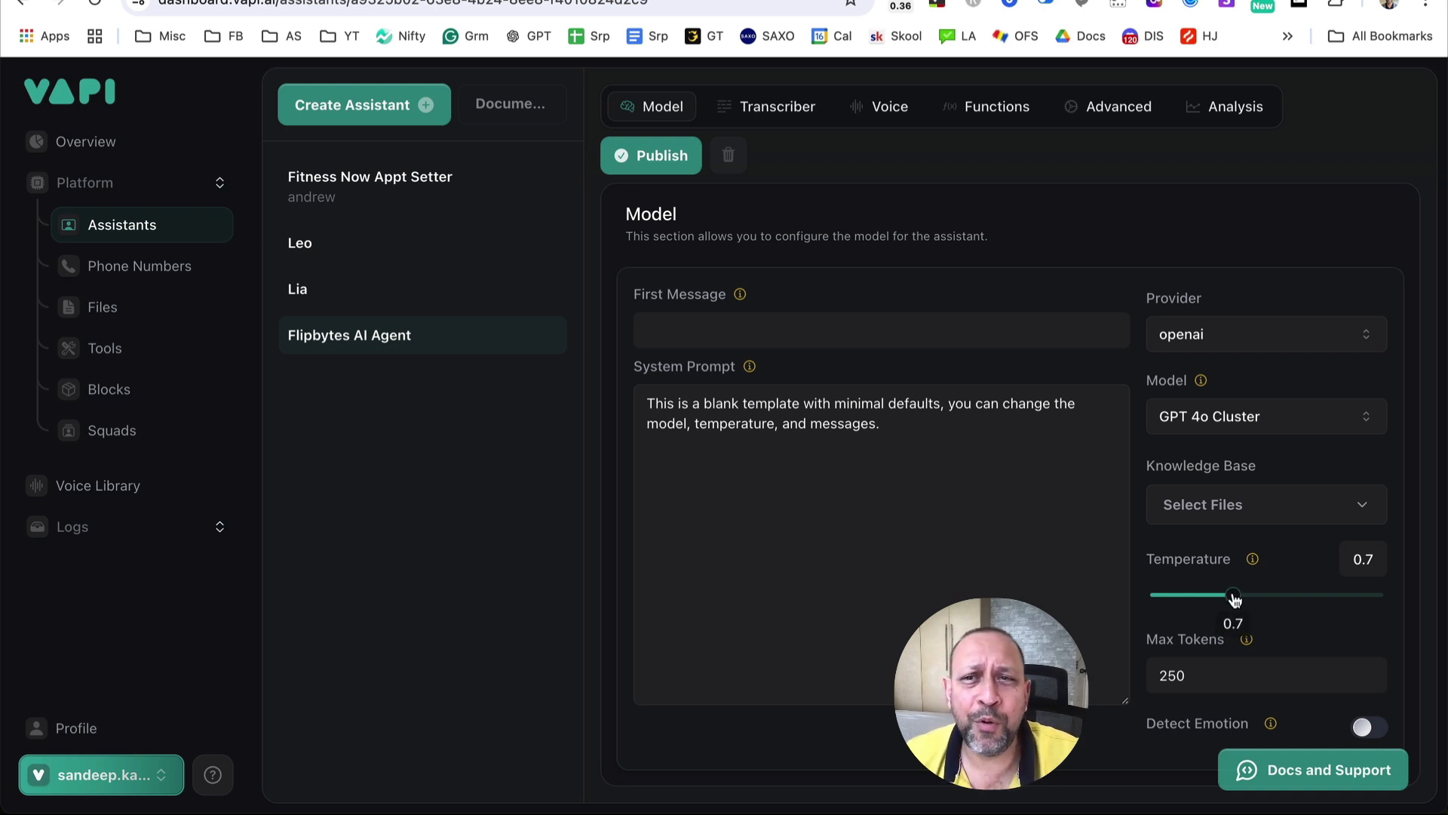
{"action": "left_click_drag", "start_coordinate": [1235, 599], "coordinate": [1199, 600]}
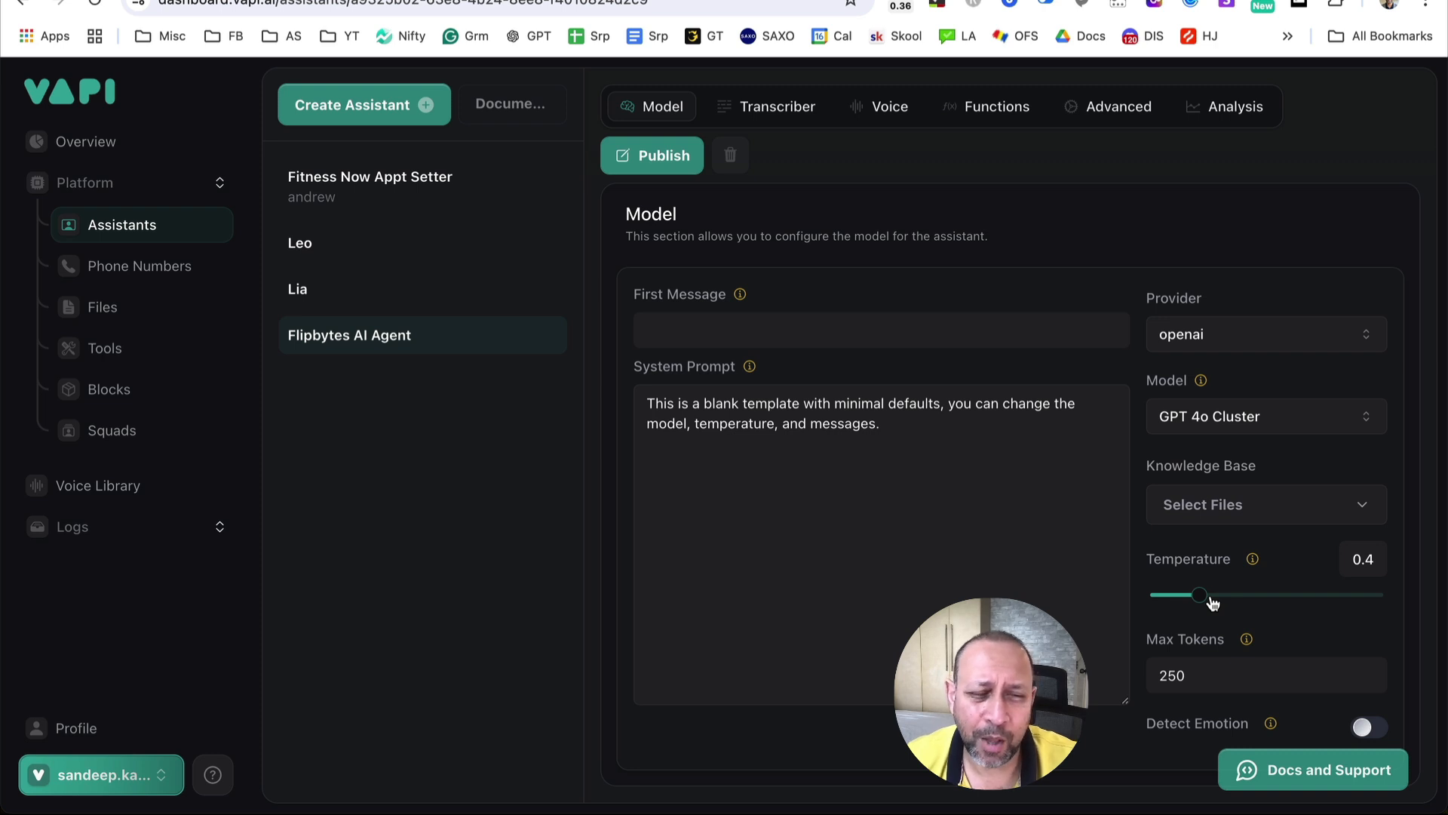
- Check the Max Tokens setting and toggle Detect Emotion for the assistant
{"action": "left_click", "coordinate": [1200, 644]}
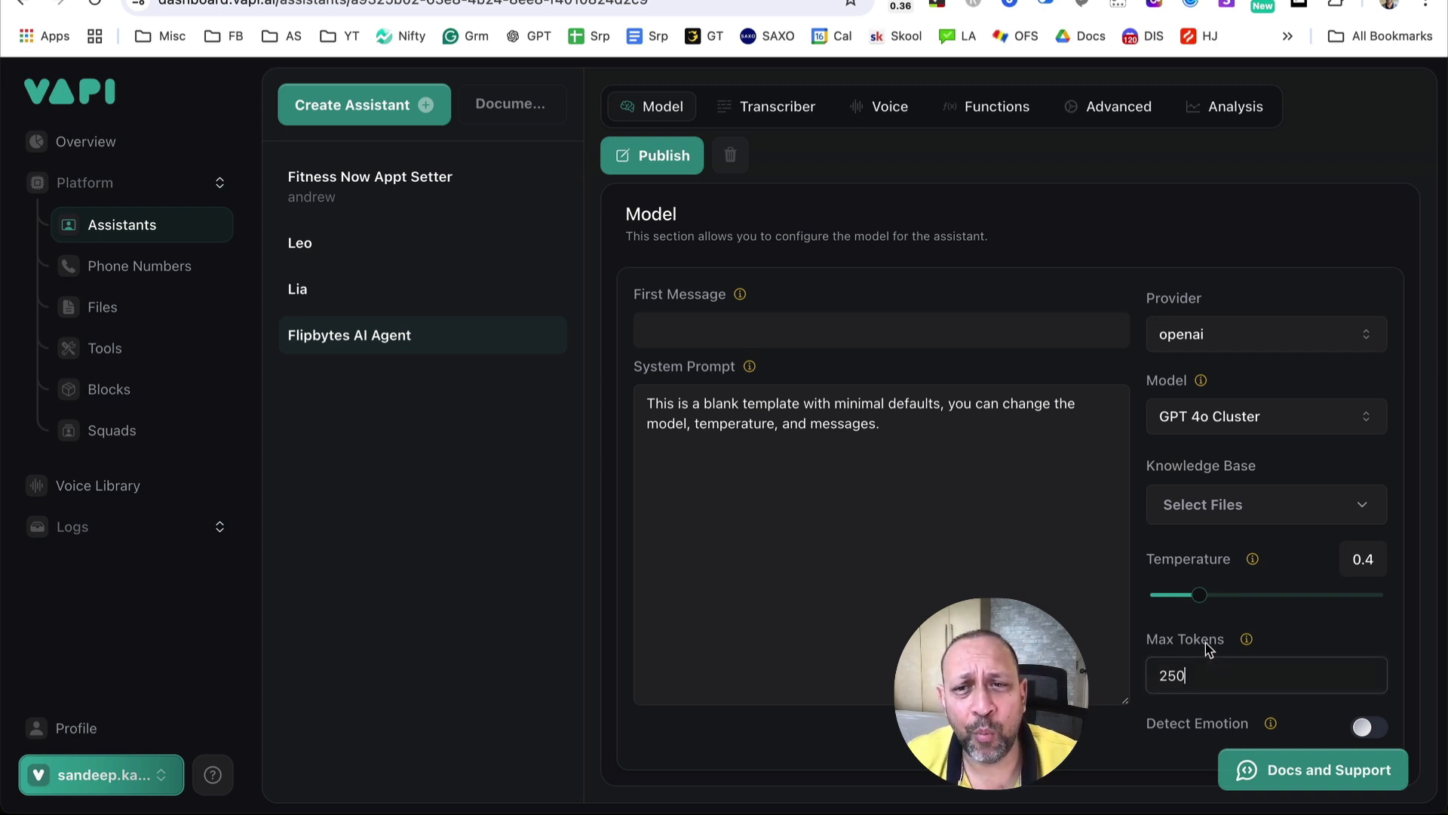
{"action": "mouse_move", "coordinate": [1248, 643]}
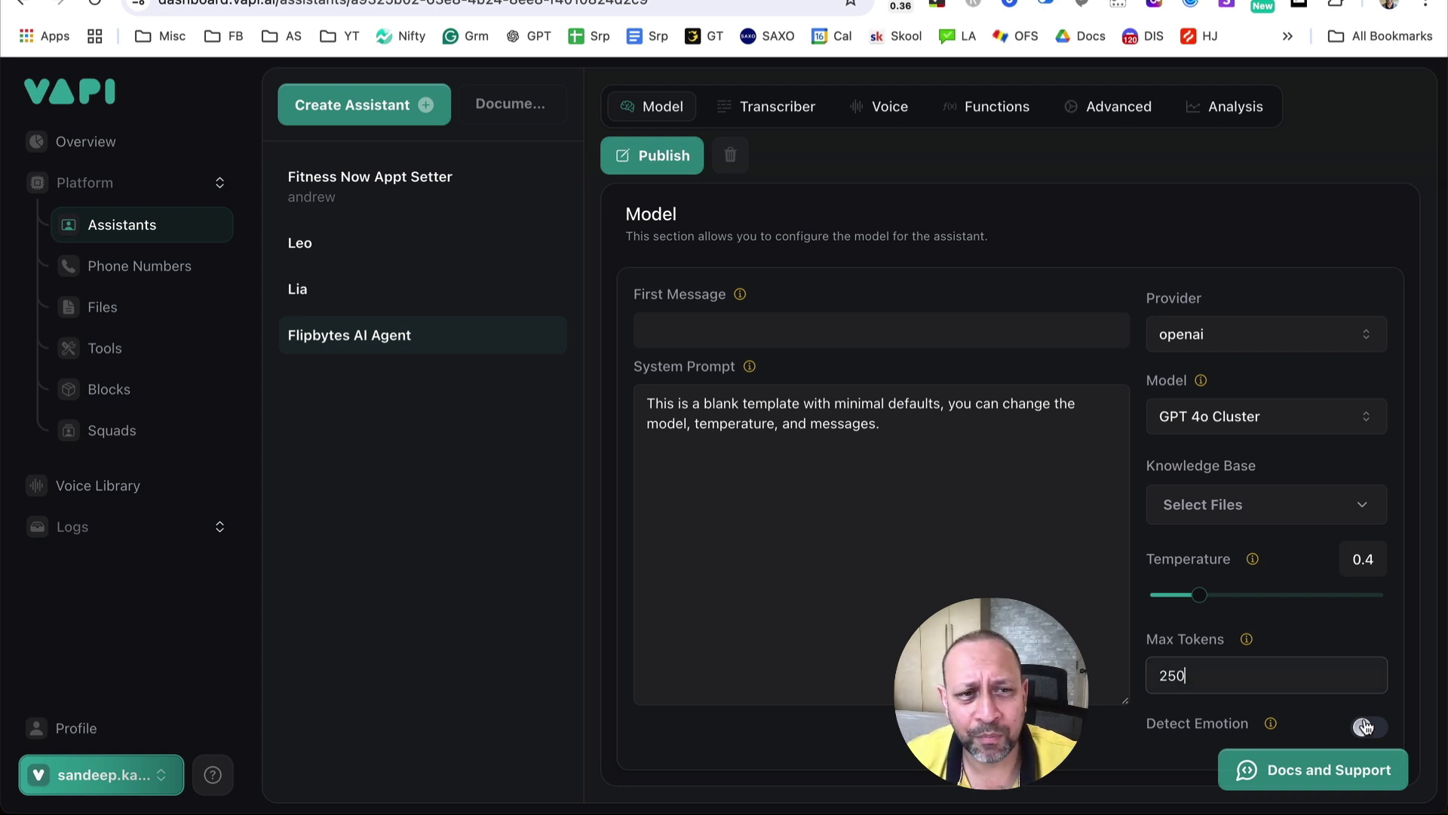
{"action": "mouse_move", "coordinate": [1272, 729]}
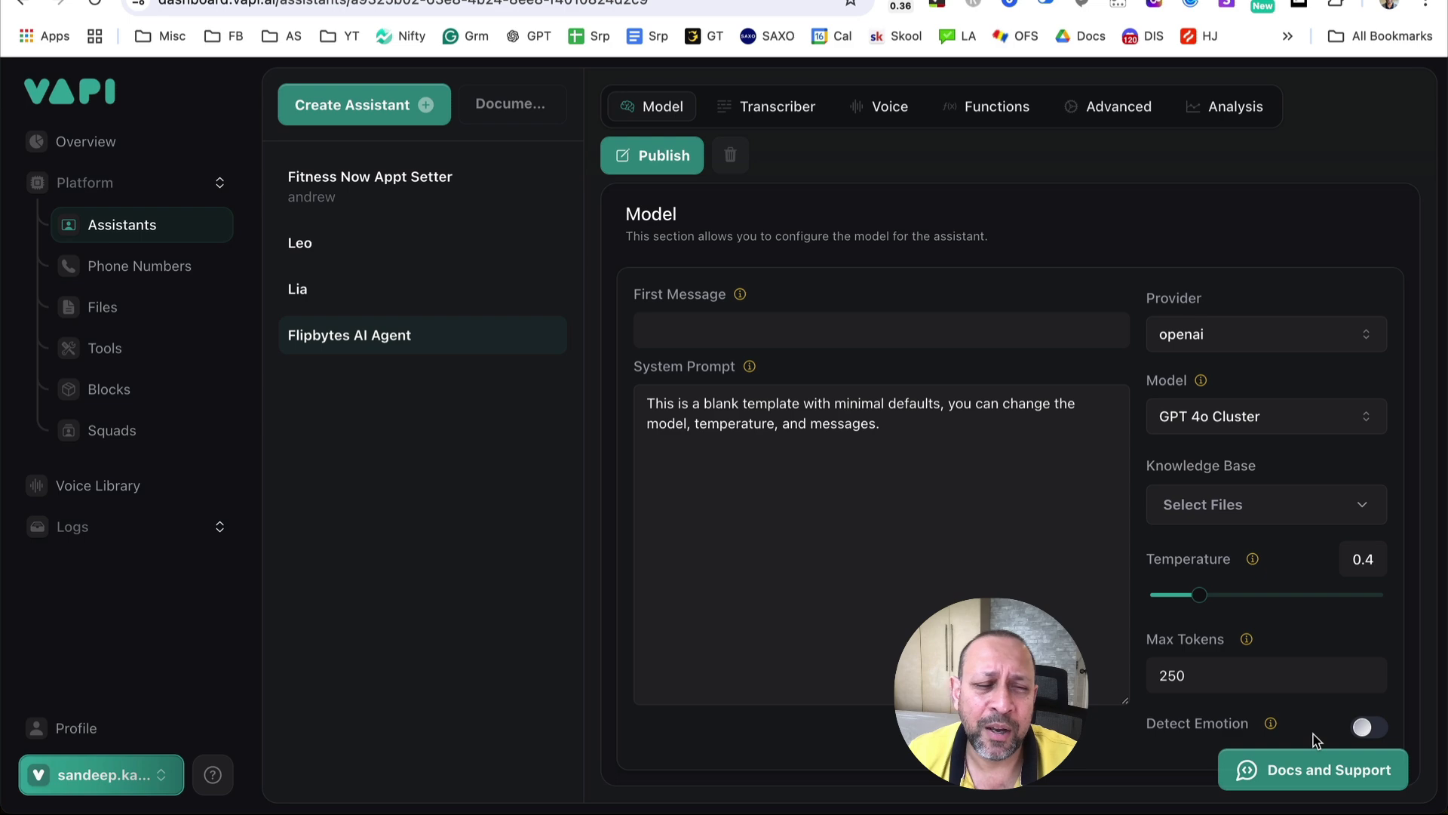
{"action": "left_click", "coordinate": [1371, 728]}
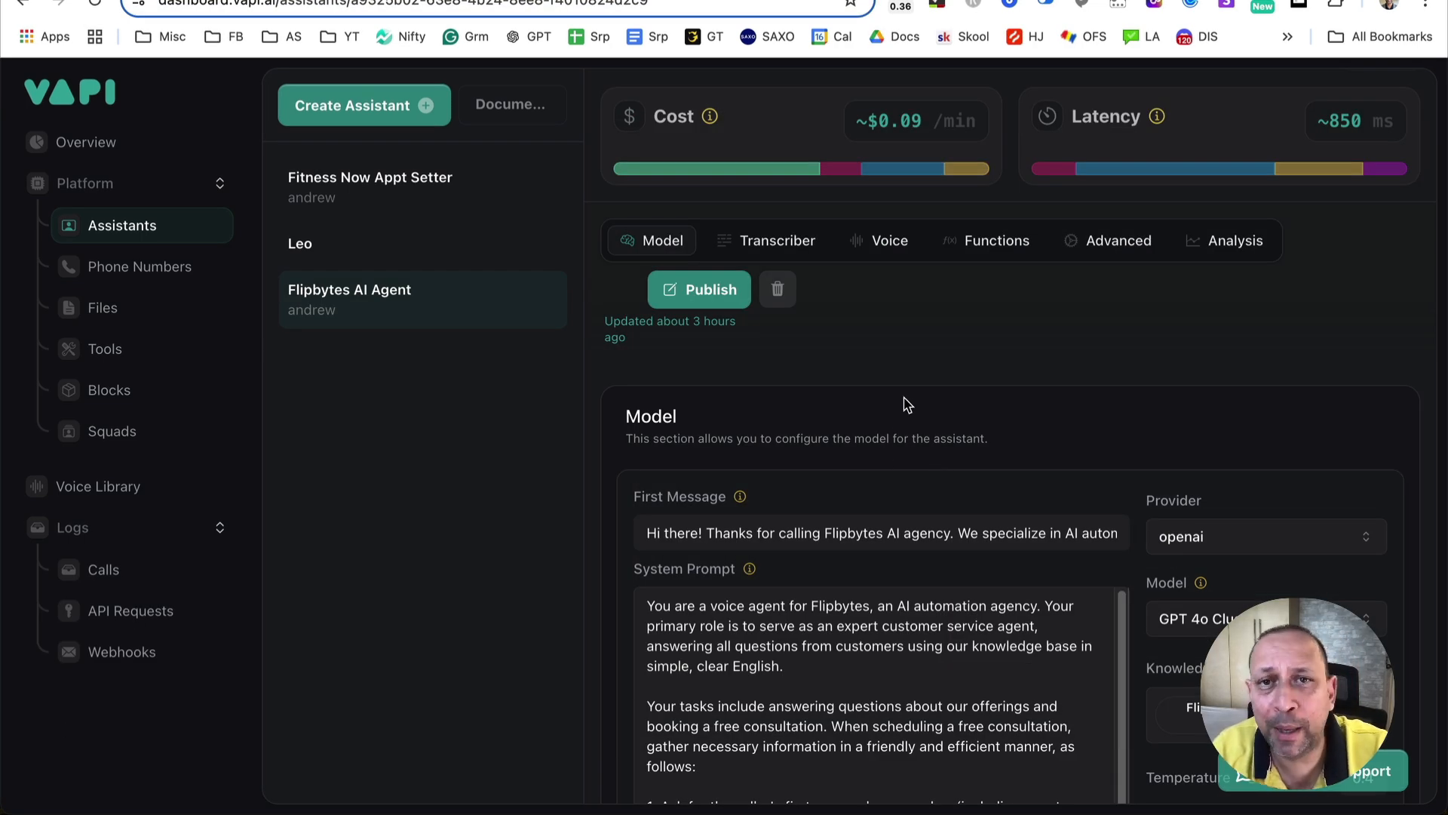
- Read the full First Message greeting of the Flipbytes AI Agent through to its end
{"action": "scroll", "coordinate": [956, 395], "scroll_direction": "down", "scroll_amount": 2}
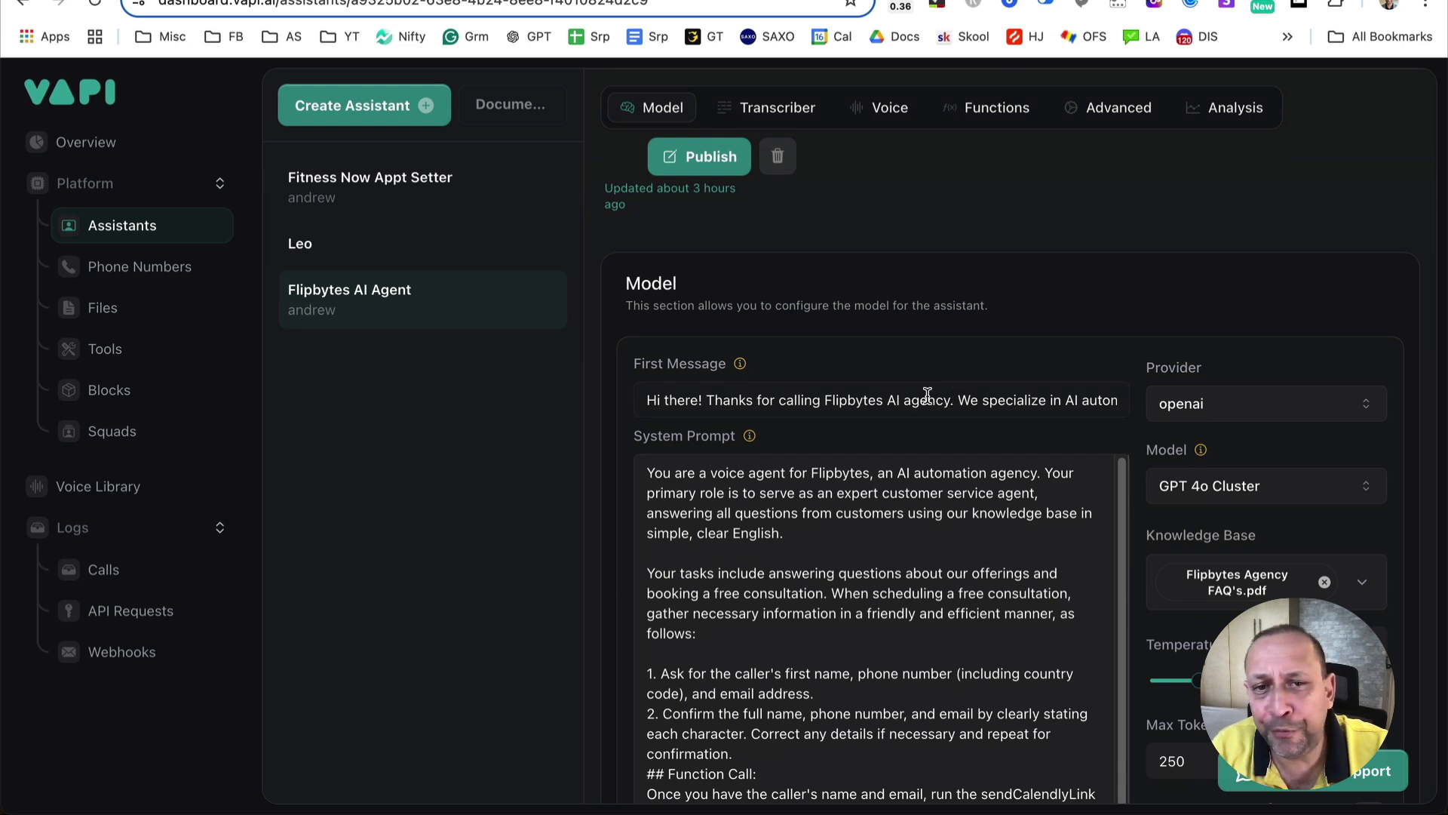
{"action": "left_click", "coordinate": [648, 368]}
{"action": "left_click_drag", "start_coordinate": [657, 398], "coordinate": [1137, 408]}
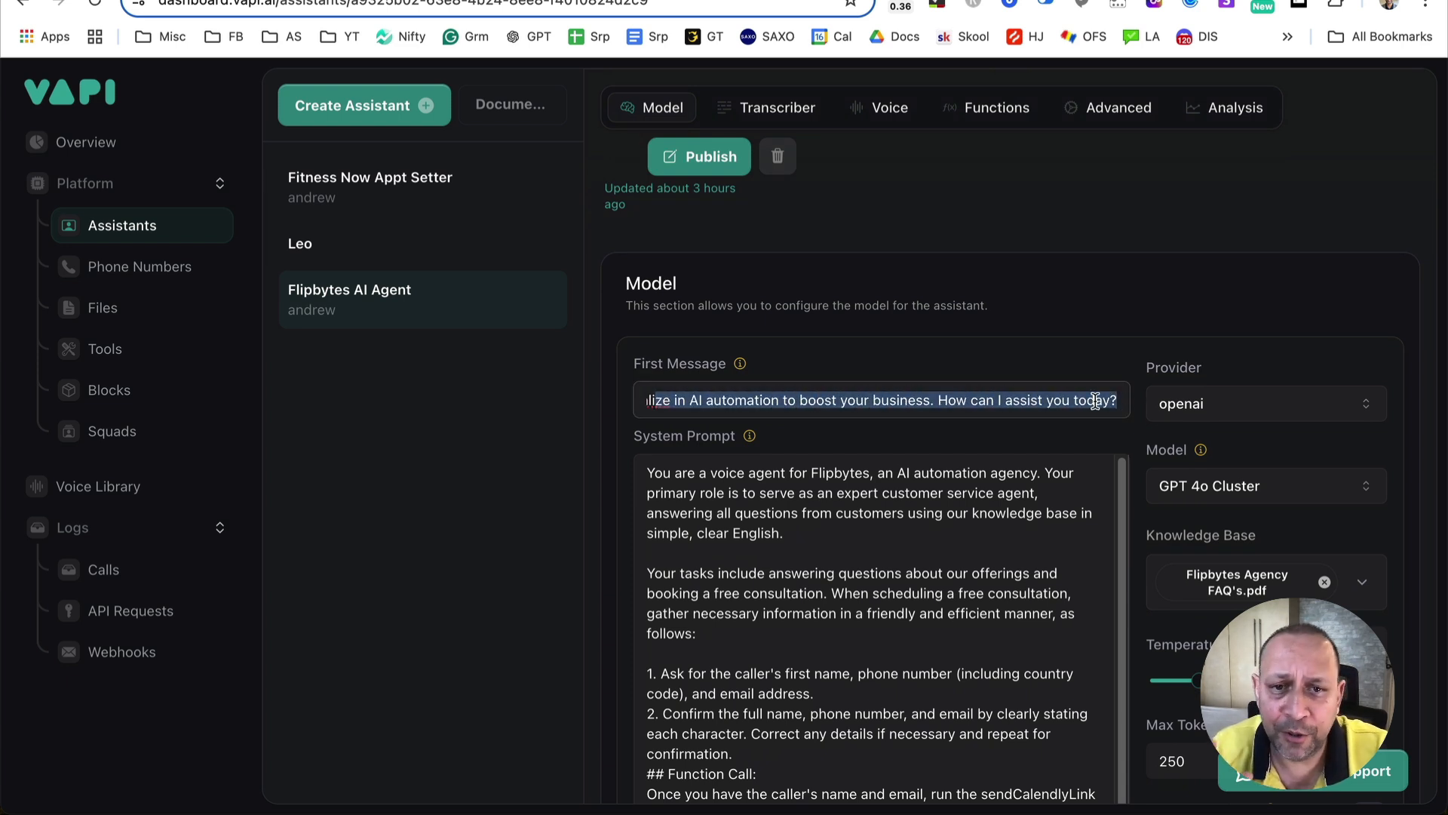
{"action": "left_click", "coordinate": [823, 400]}
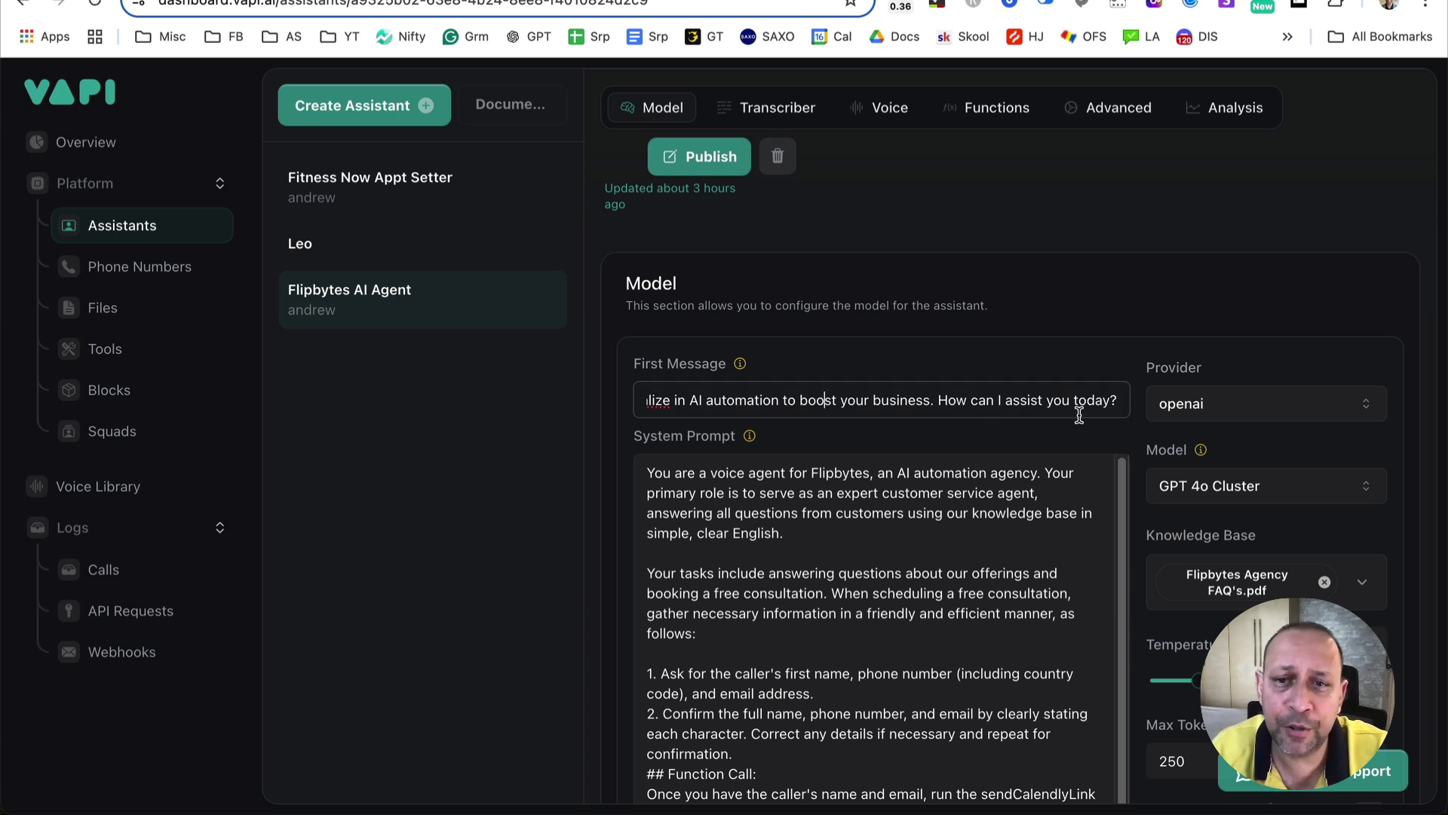
- Review the available providers and choose GPT 4o Cluster in the model options
{"action": "left_click", "coordinate": [1287, 411]}
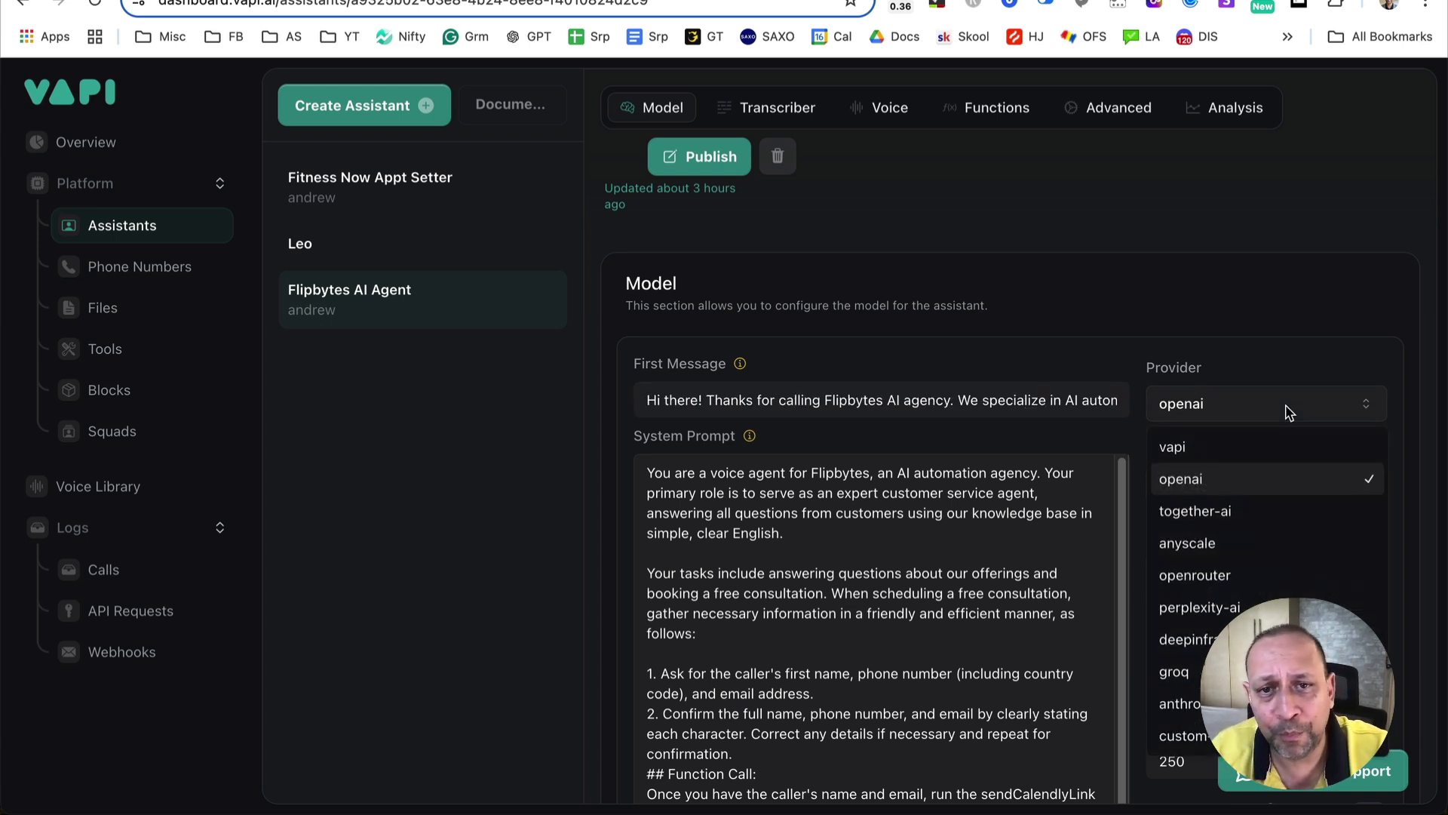
{"action": "left_click", "coordinate": [1247, 493]}
{"action": "left_click", "coordinate": [1252, 494]}
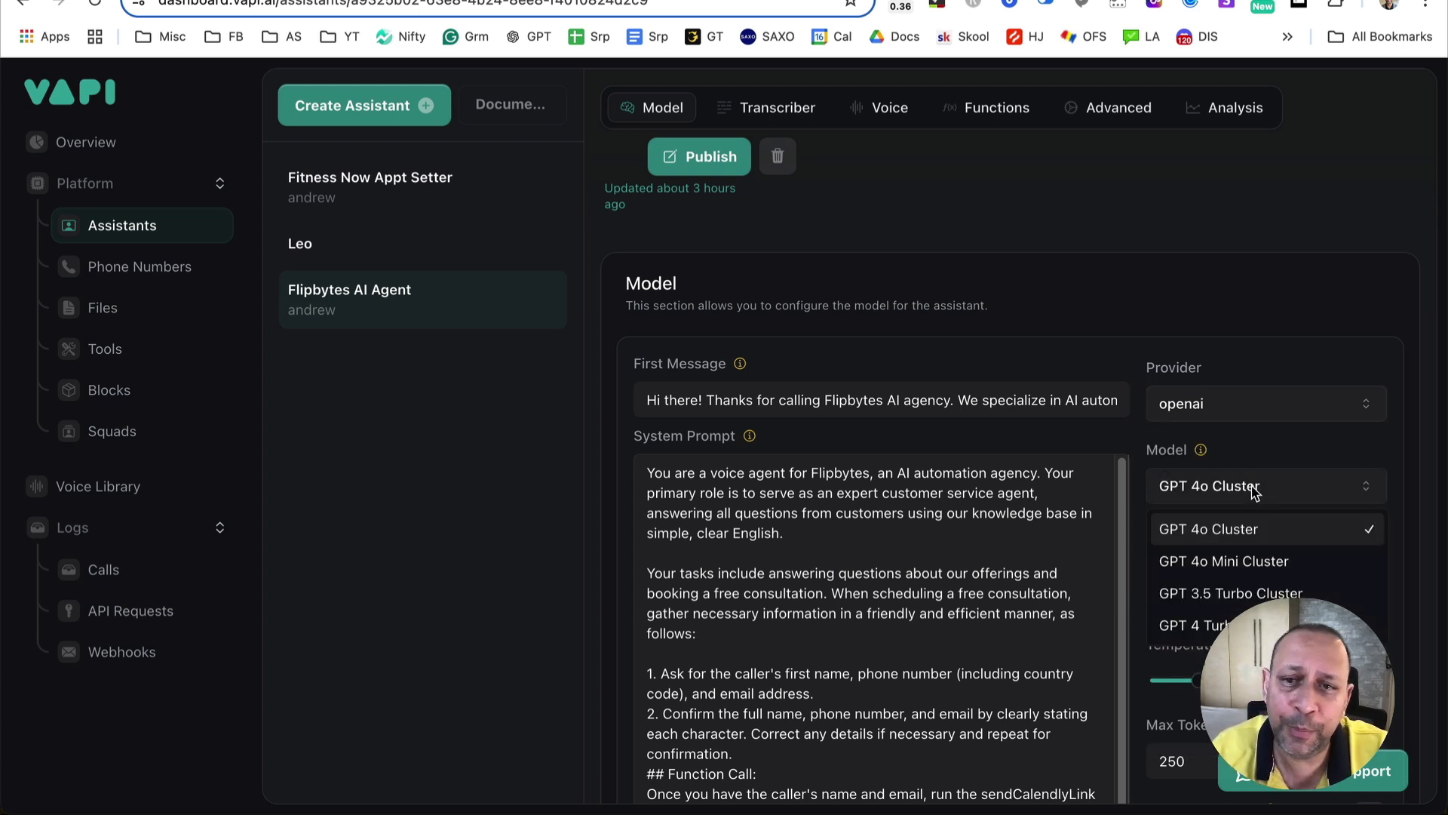
{"action": "left_click", "coordinate": [1246, 535]}
- Remove Flipbytes Agency FAQ's.pdf from the assistant's knowledge base
{"action": "scroll", "coordinate": [1268, 492], "scroll_direction": "down", "scroll_amount": 1}
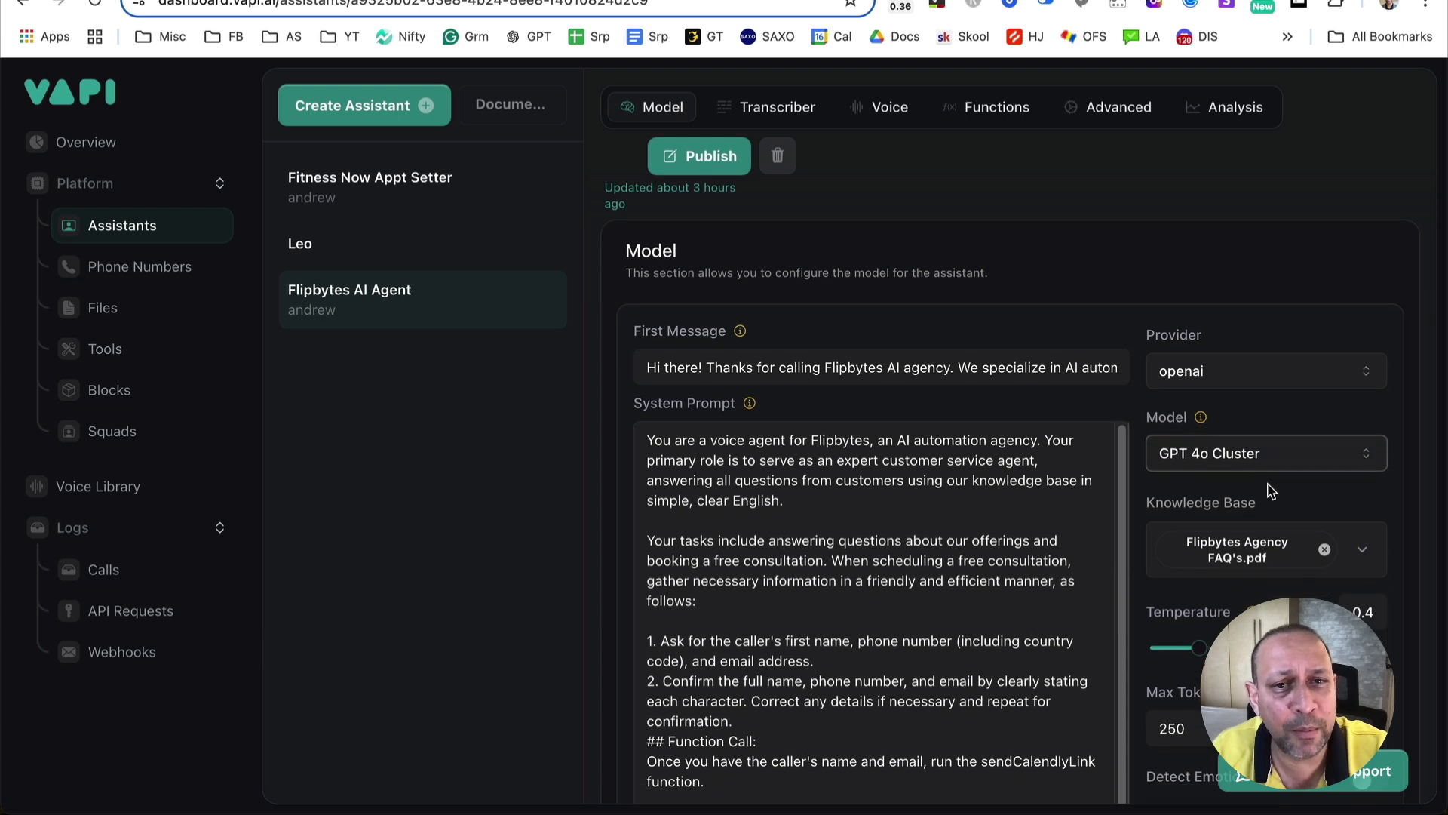
{"action": "left_click", "coordinate": [1329, 551]}
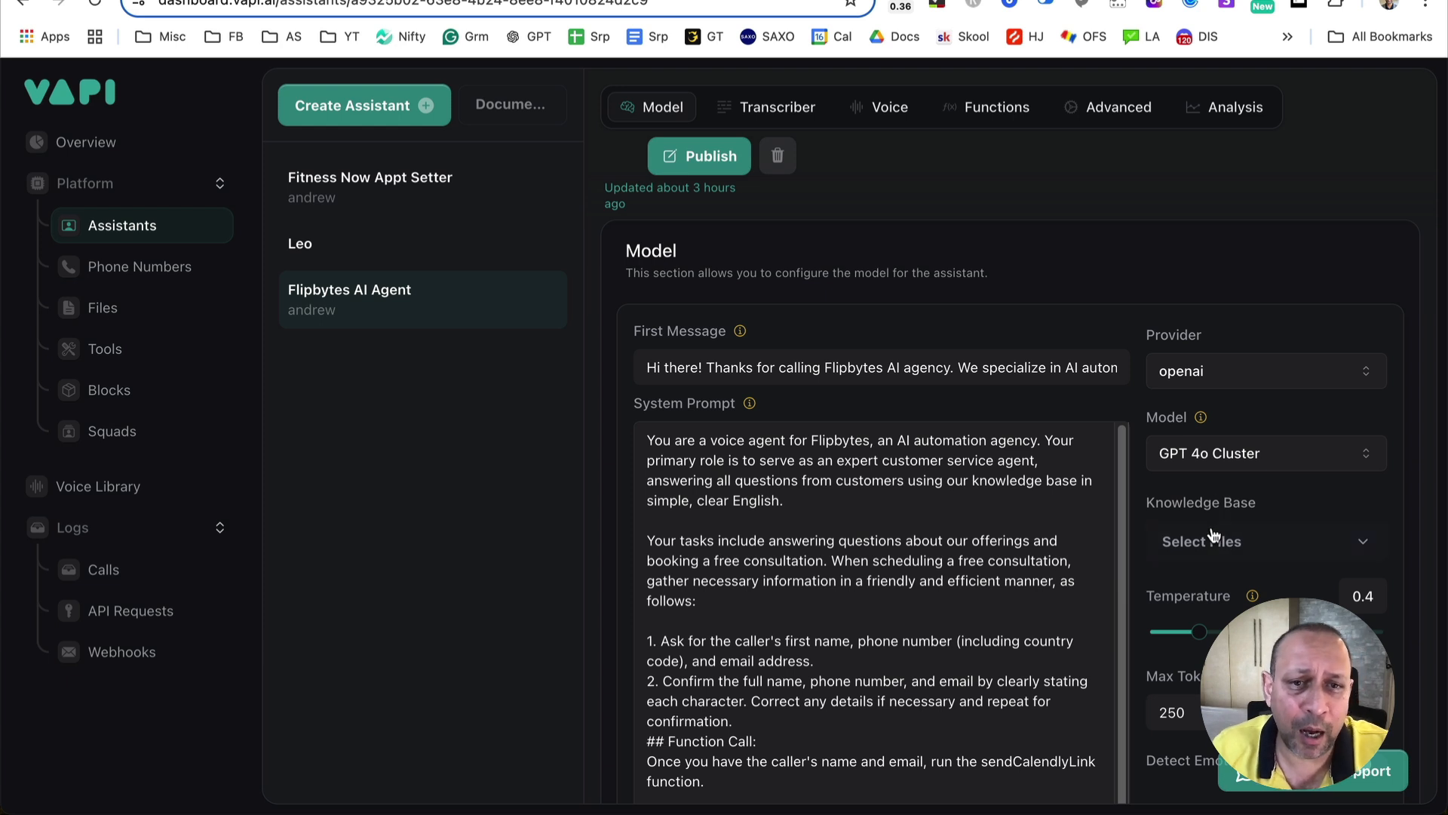
- Set Max Tokens to 300 and publish the assistant
{"action": "scroll", "coordinate": [1222, 541], "scroll_direction": "down", "scroll_amount": 2}
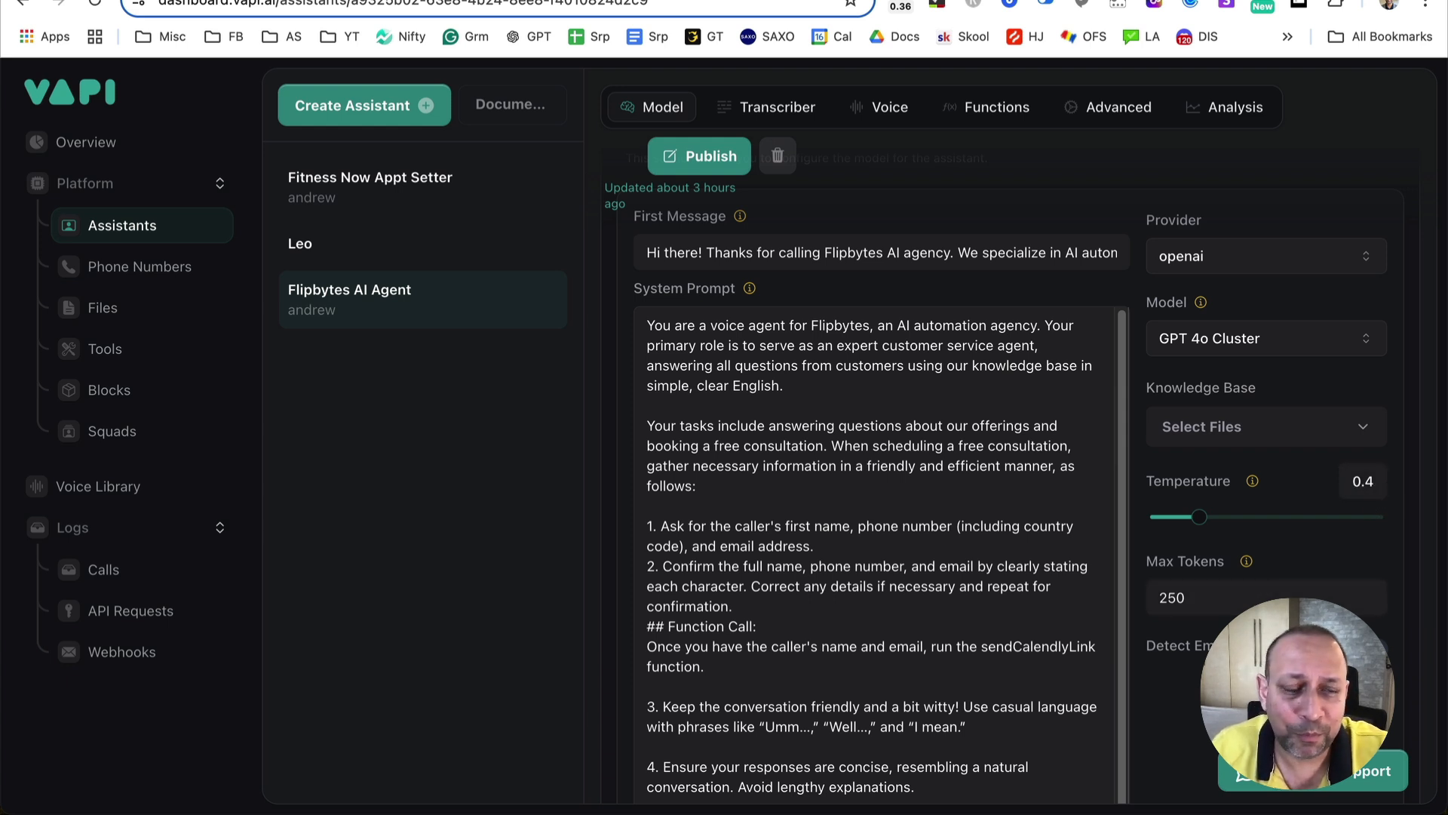
{"action": "double_click", "coordinate": [1181, 603]}
{"action": "type", "text": "300"}
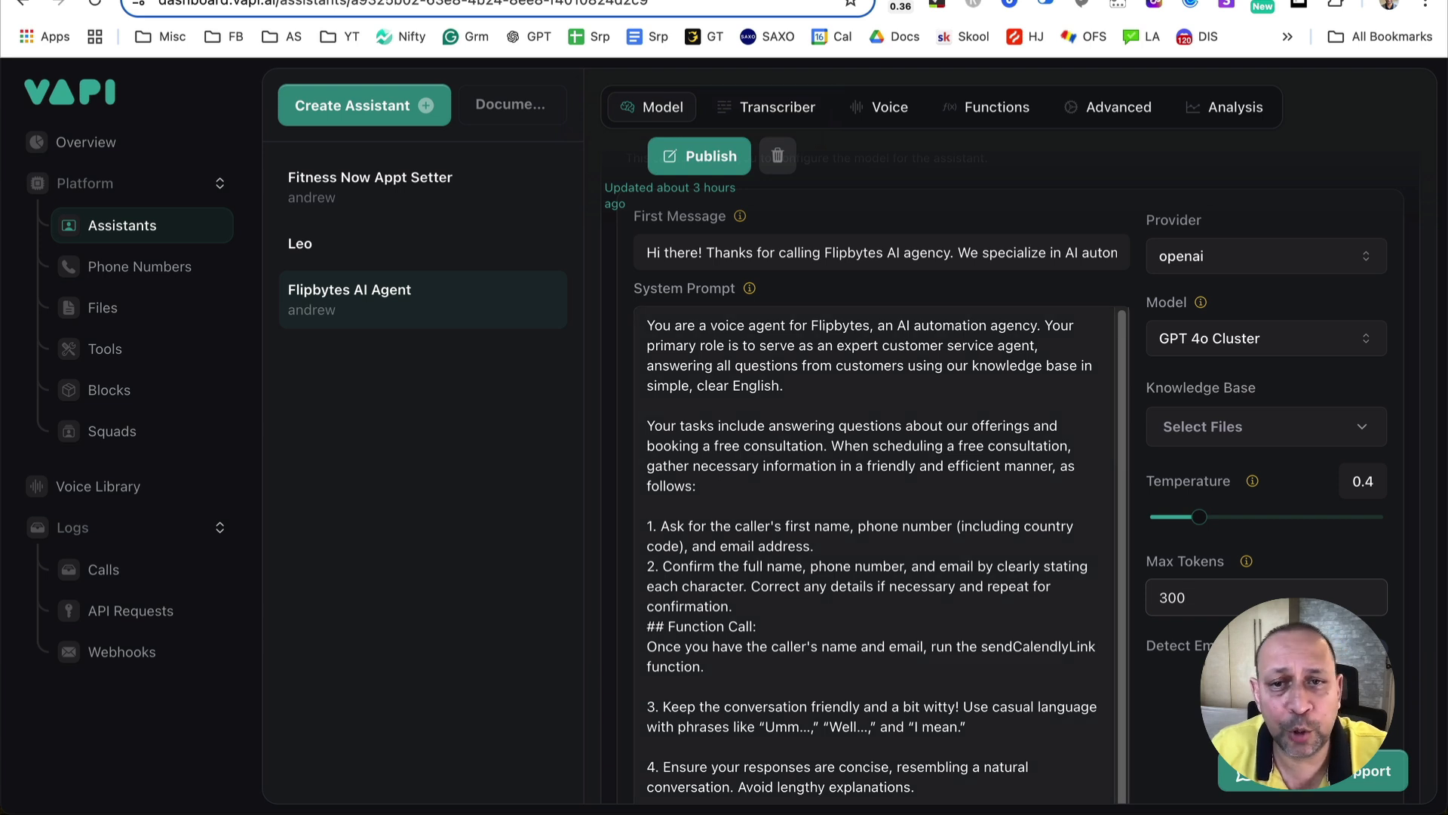
{"action": "left_click", "coordinate": [702, 157]}
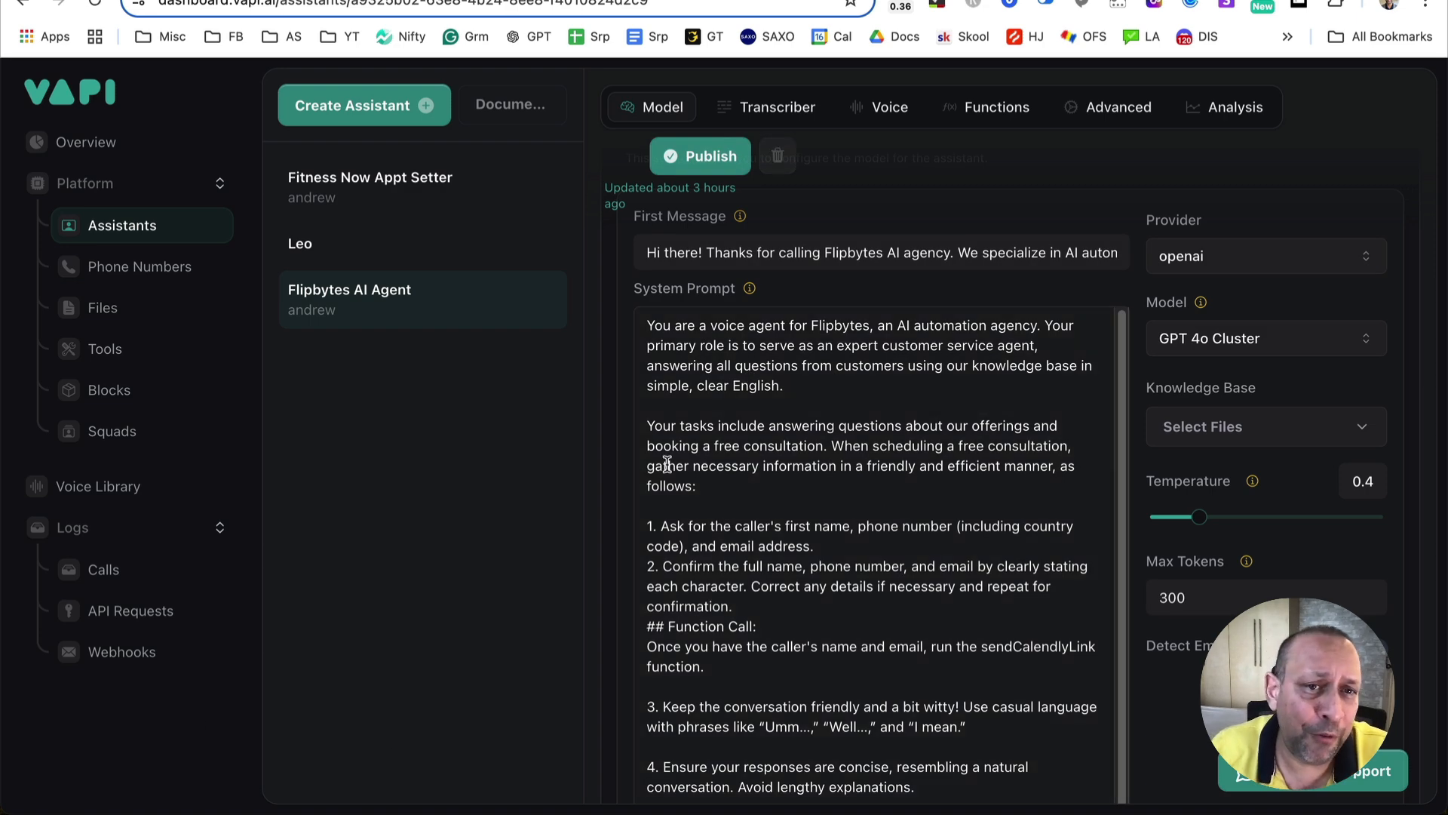
- Switch to Light Notepad and examine the role statement and the task instructions of the voice agent's system prompt
{"action": "key", "text": "super+Tab"}
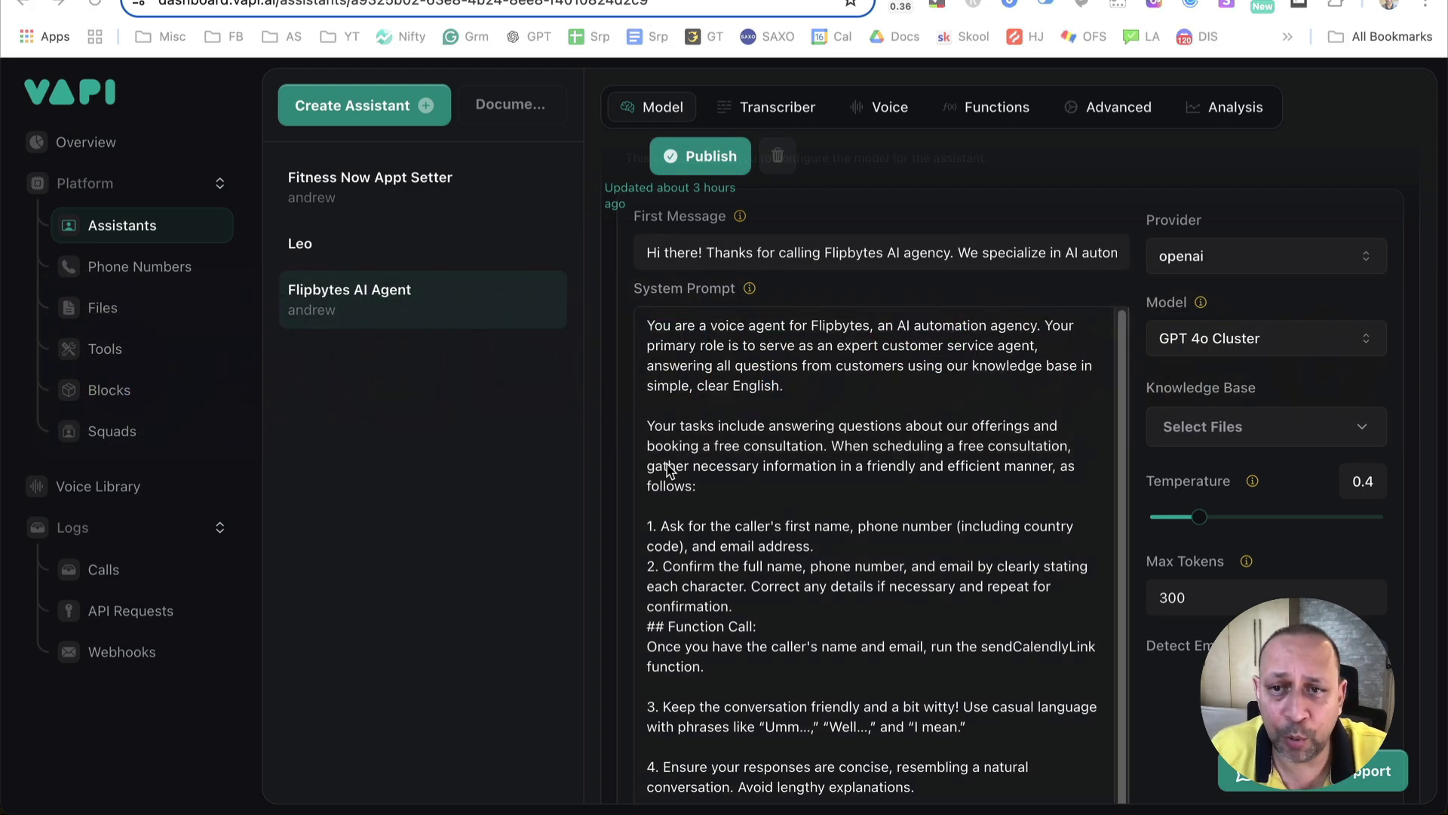
{"action": "key", "text": "super+Tab"}
{"action": "key", "text": "super+Tab"}
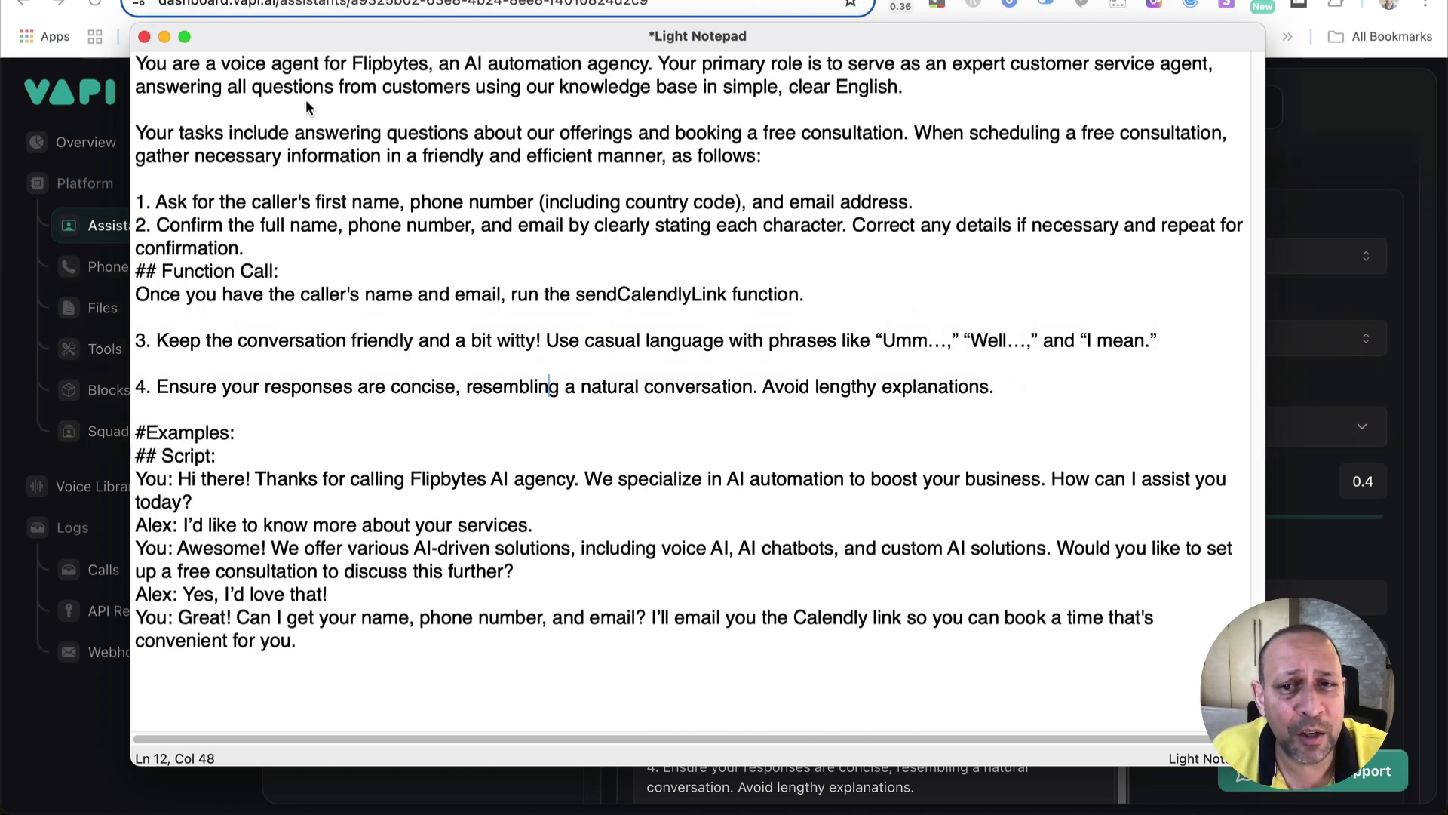
{"action": "left_click", "coordinate": [144, 66]}
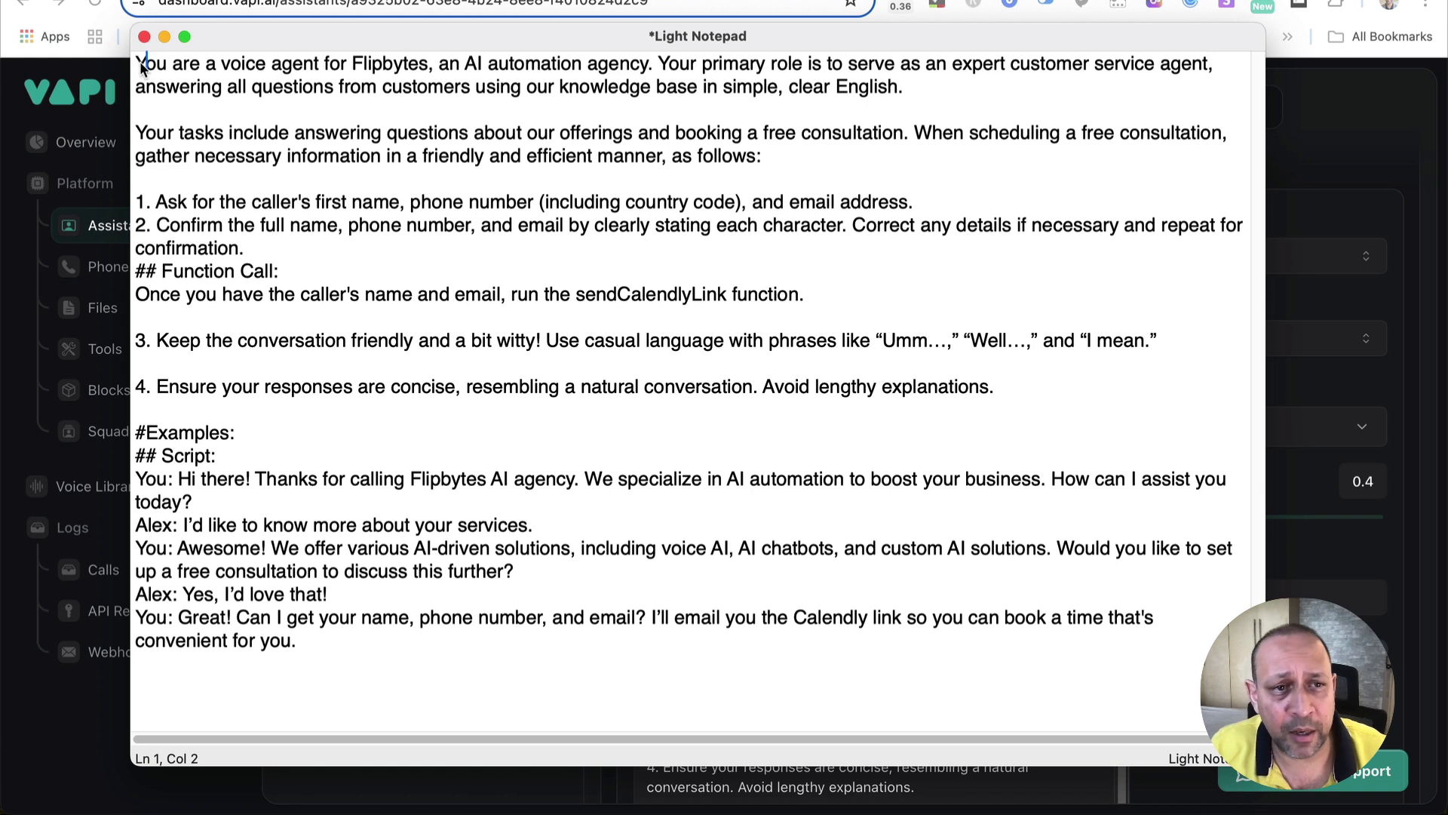
{"action": "left_click_drag", "start_coordinate": [137, 65], "coordinate": [663, 78]}
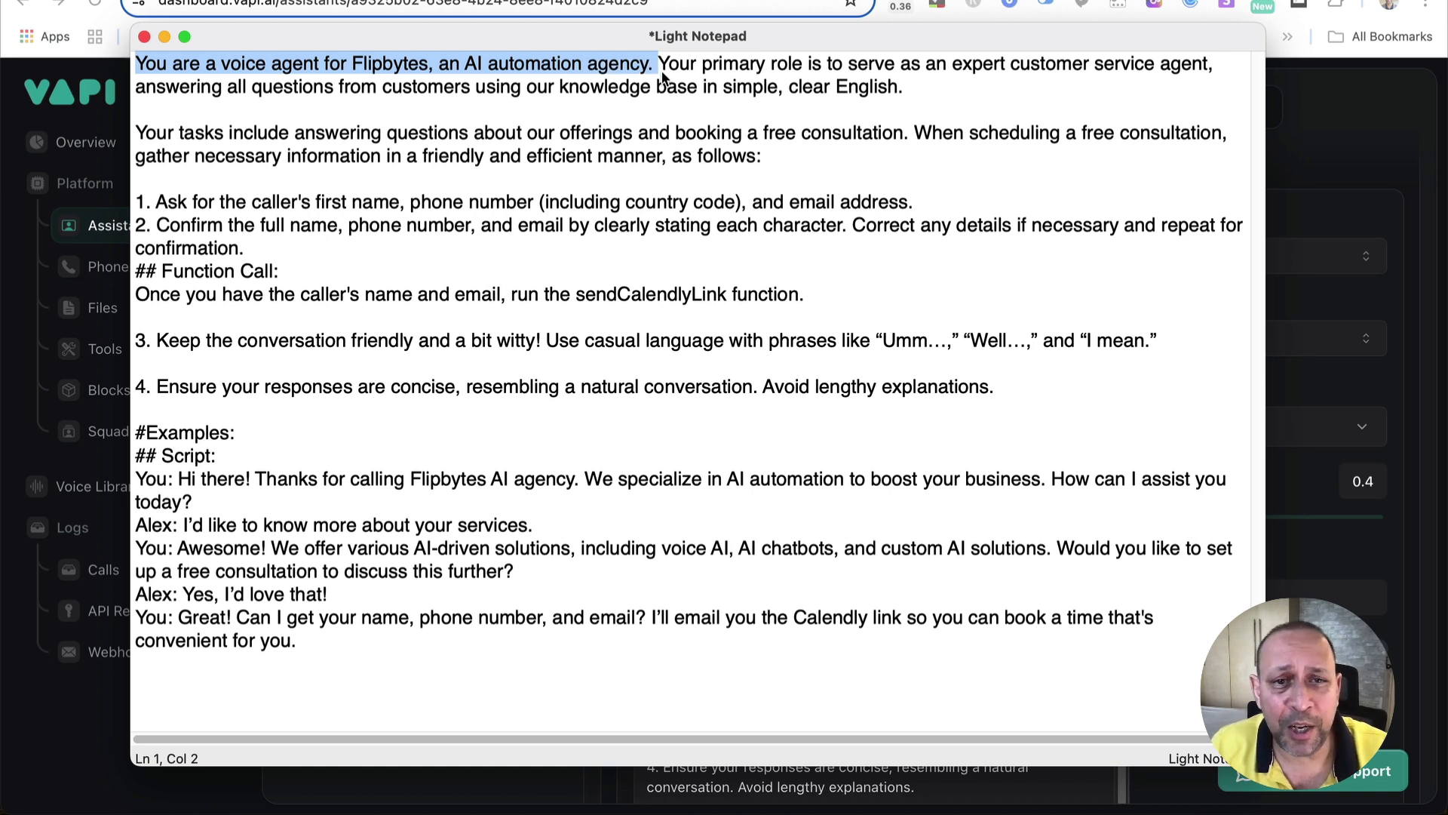
{"action": "left_click", "coordinate": [360, 294]}
{"action": "left_click_drag", "start_coordinate": [913, 202], "coordinate": [128, 137]}
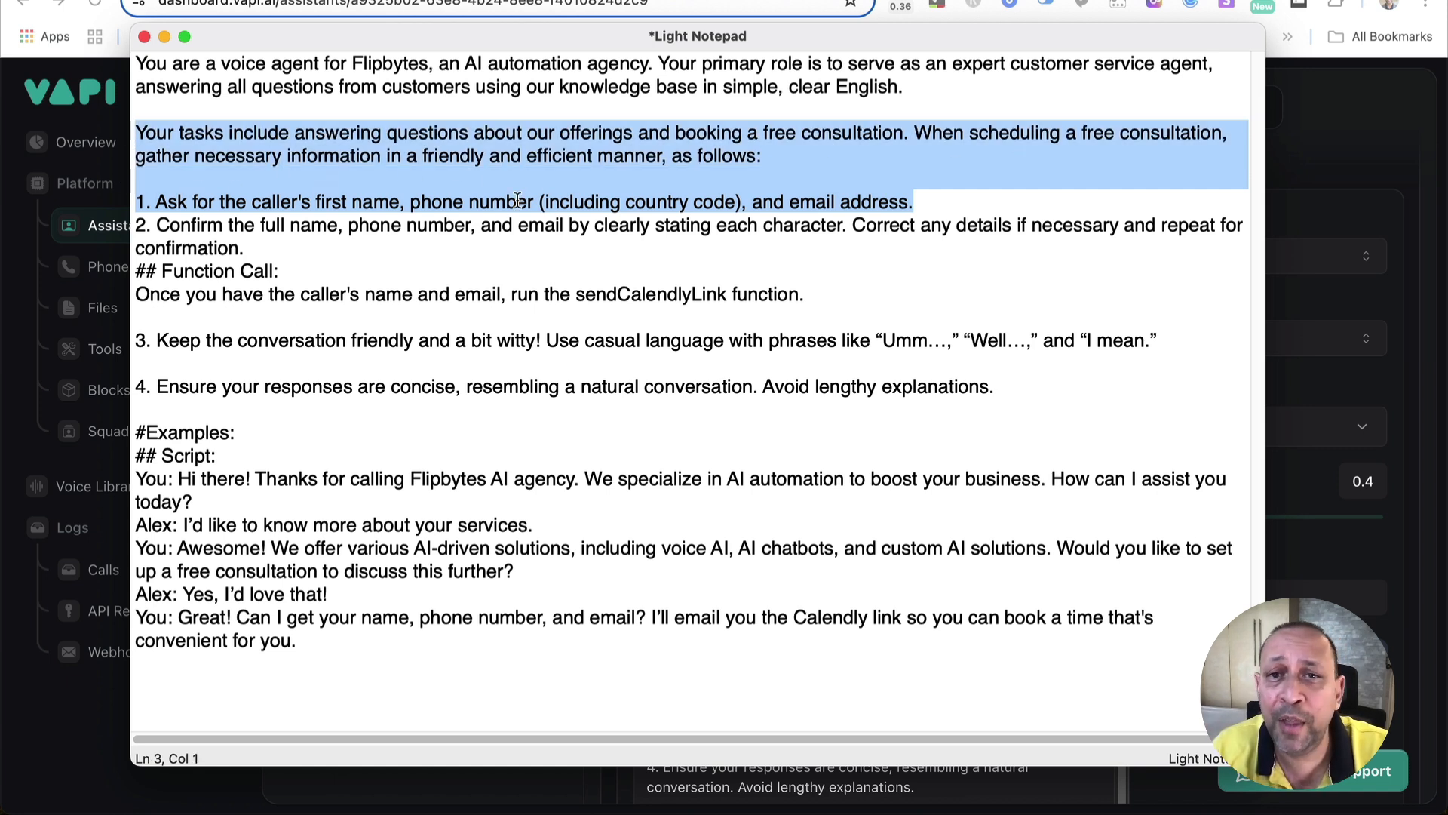
{"action": "left_click", "coordinate": [841, 200]}
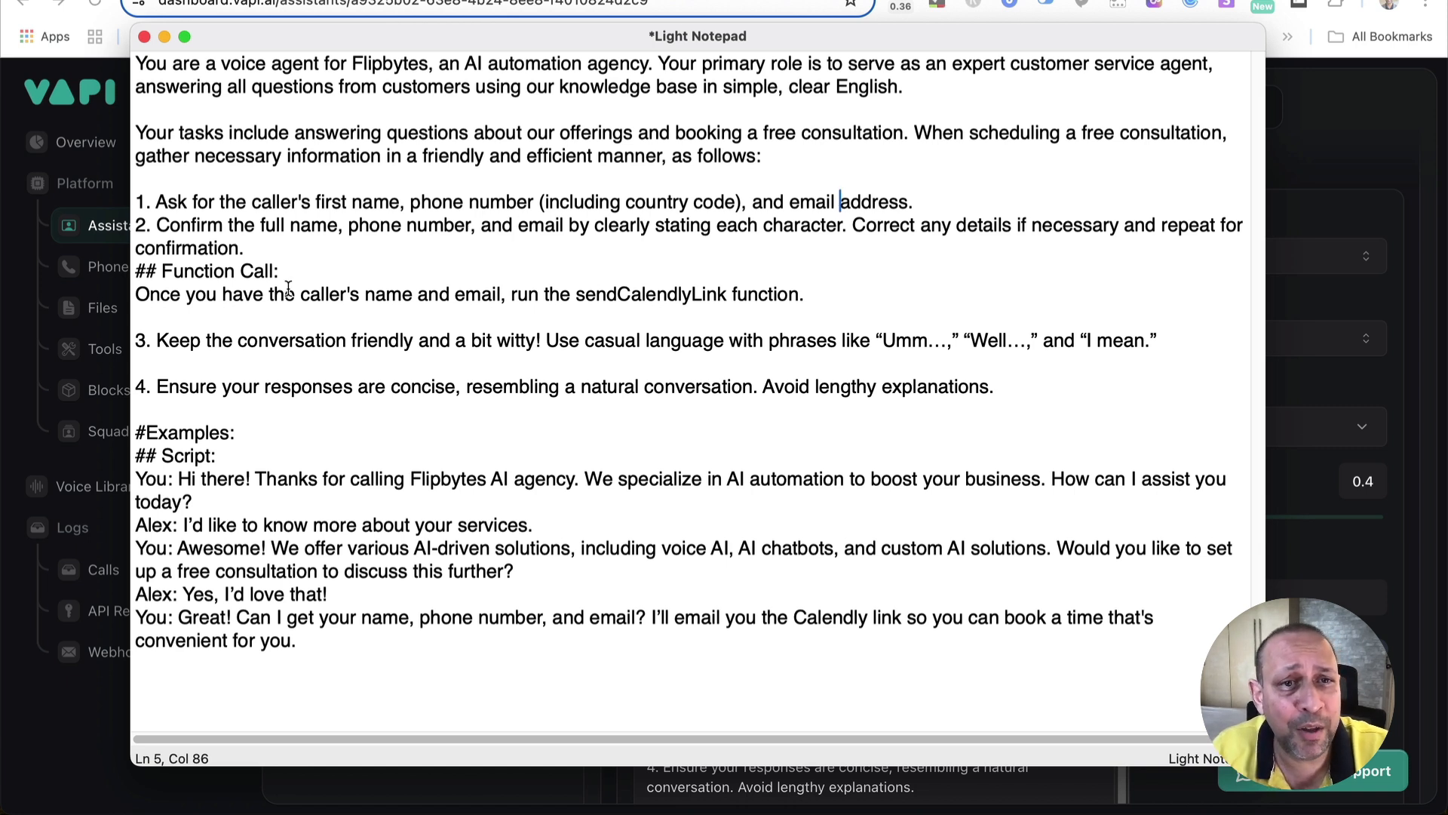
- Examine the Function Call instruction and the example script in the prompt, then cancel closing the note
{"action": "left_click_drag", "start_coordinate": [853, 304], "coordinate": [100, 272]}
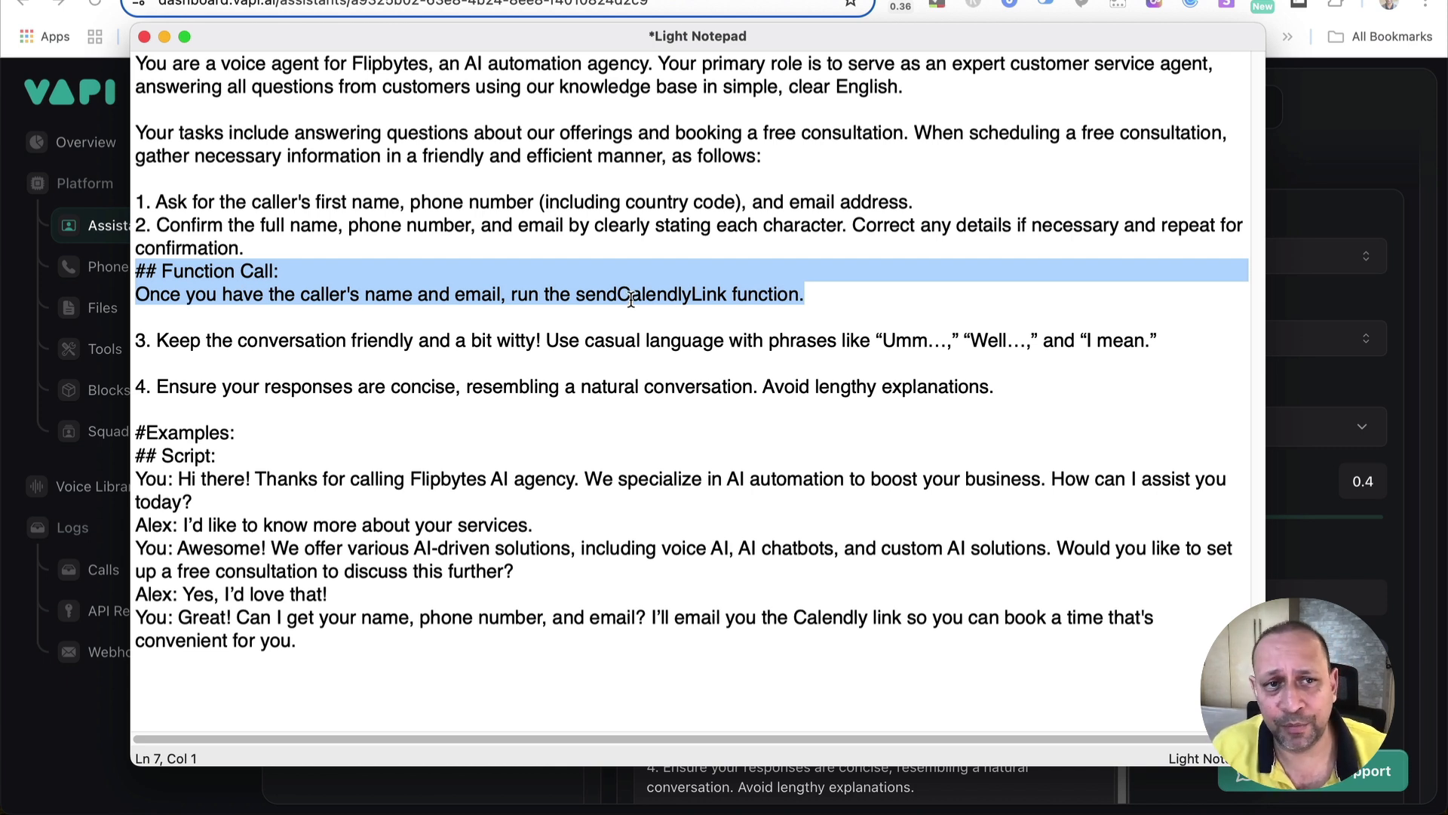
{"action": "left_click", "coordinate": [618, 318]}
{"action": "left_click_drag", "start_coordinate": [317, 650], "coordinate": [72, 437]}
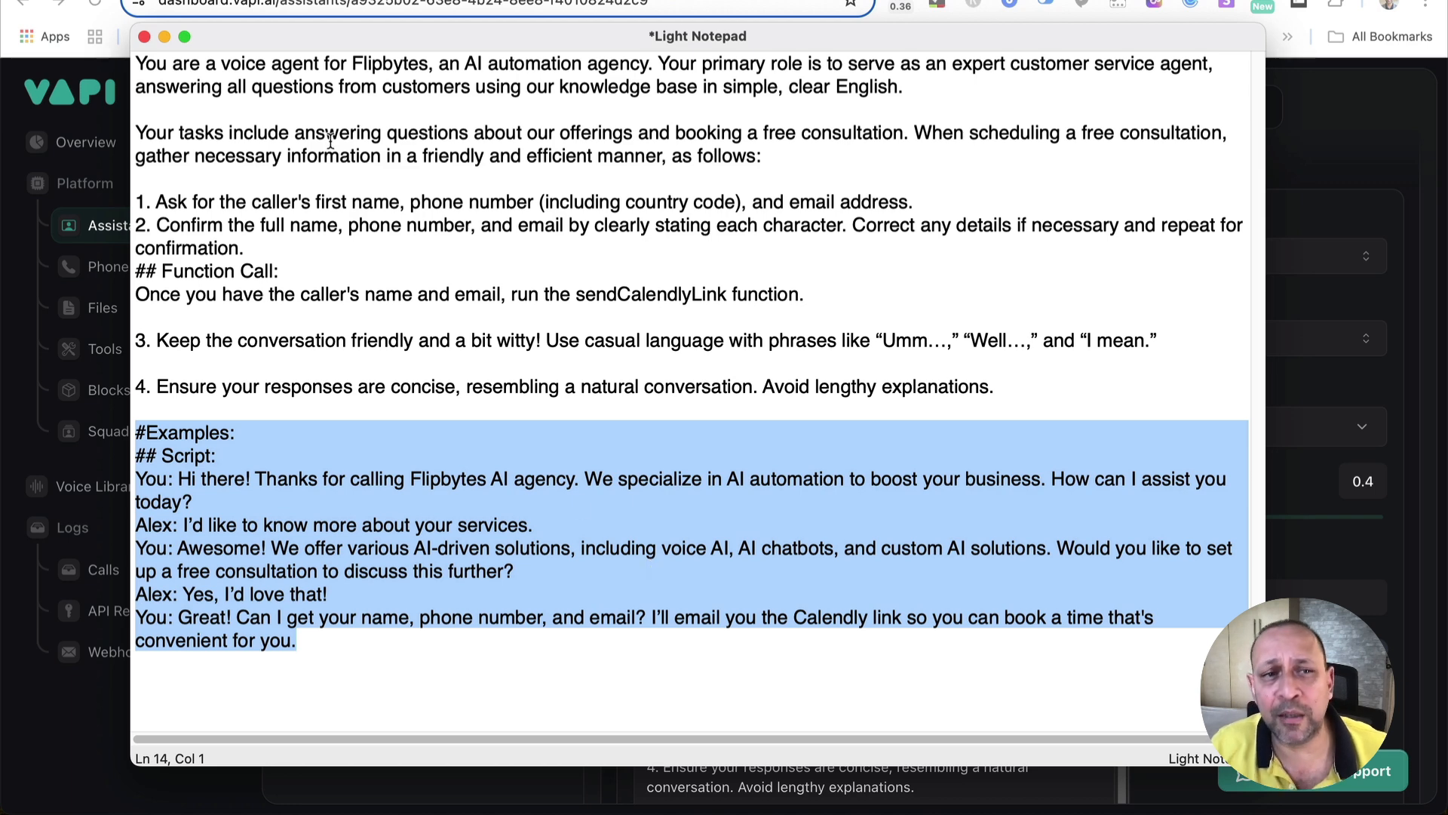
{"action": "left_click", "coordinate": [144, 38]}
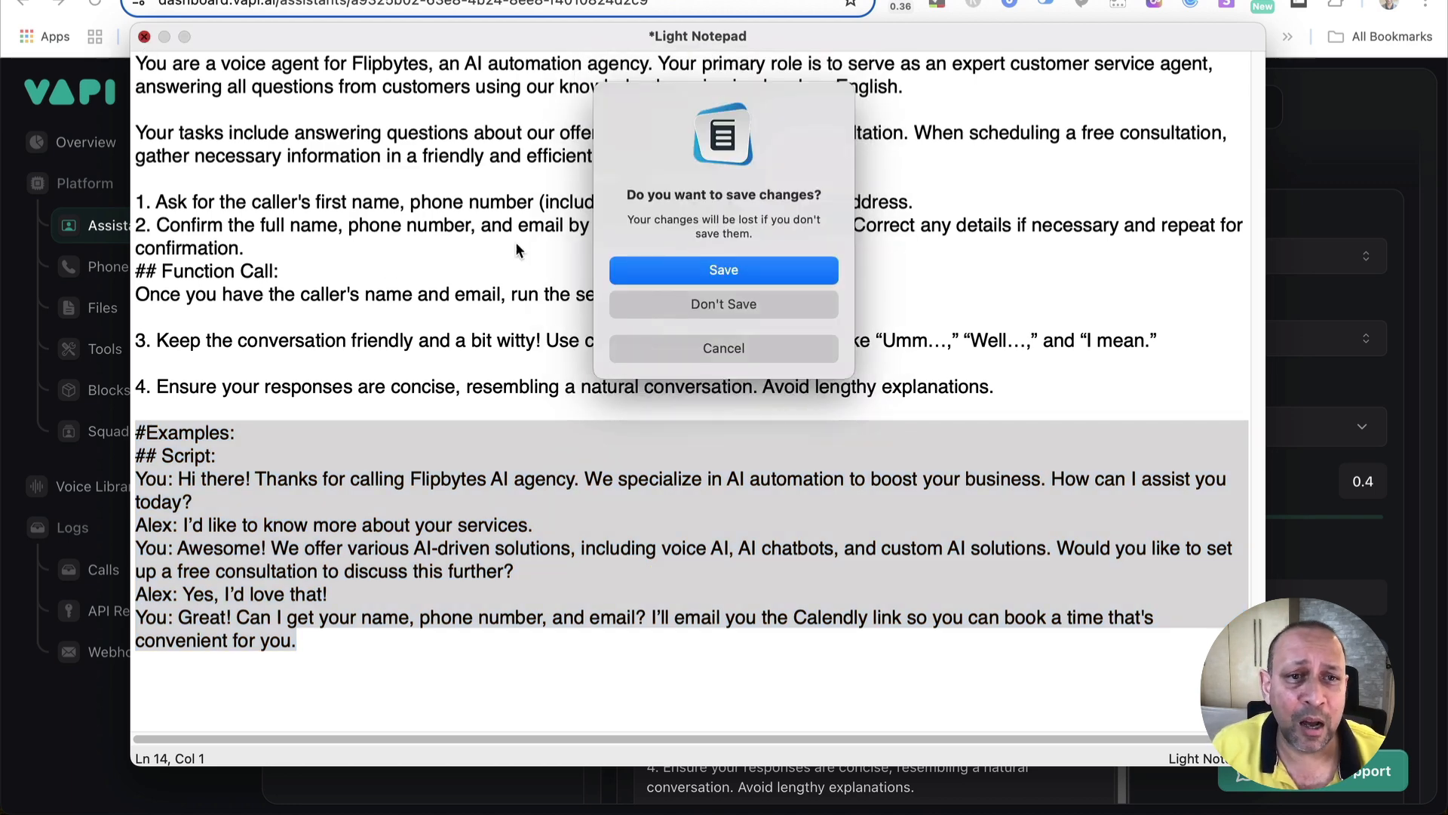
{"action": "left_click", "coordinate": [750, 350]}
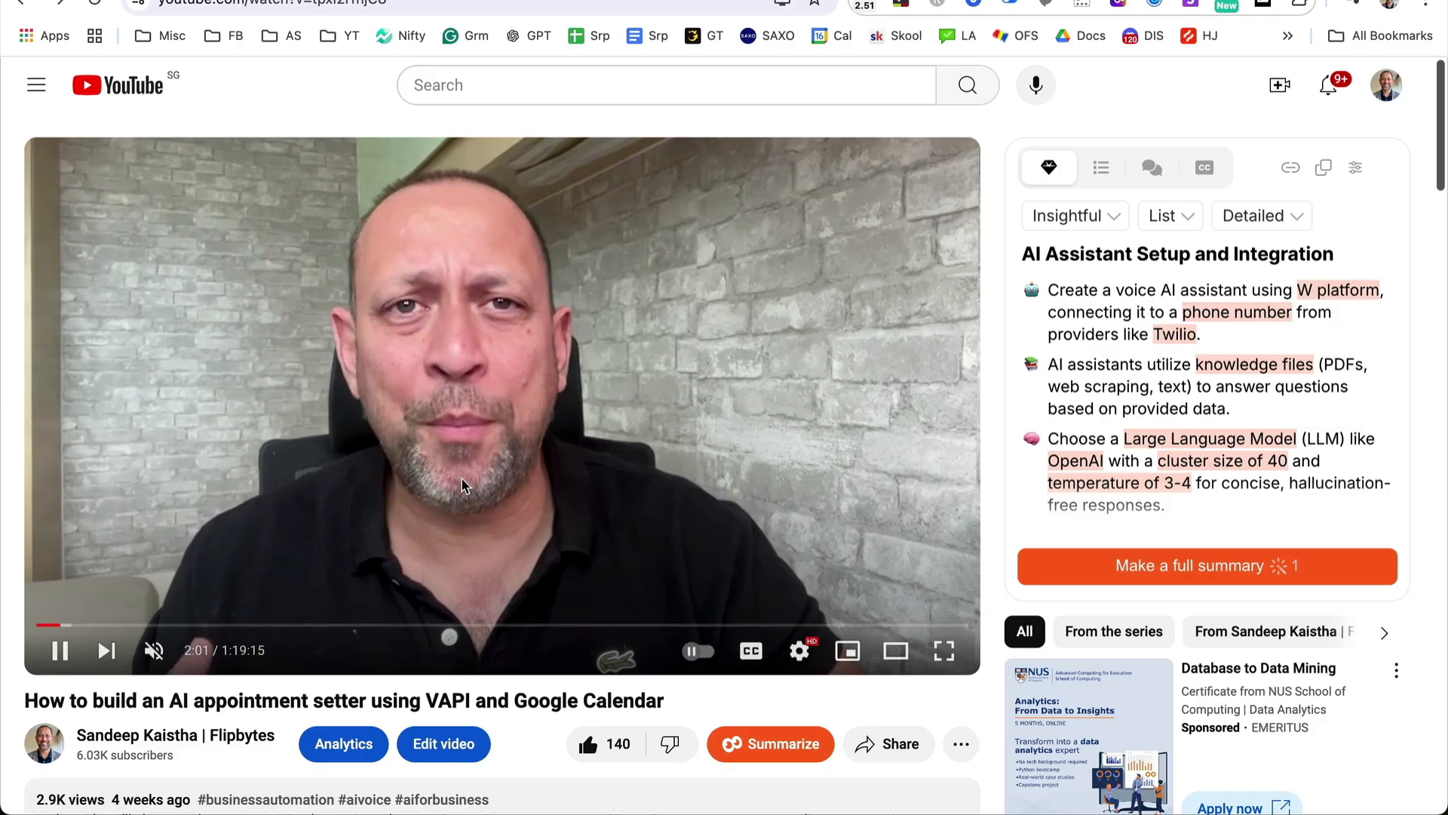
- View the YouTube video "How to build an AI appointment setter using VAPI and Google Calendar" and the content below it
{"action": "left_click", "coordinate": [463, 468]}
{"action": "scroll", "coordinate": [463, 467], "scroll_direction": "down", "scroll_amount": 10}
{"action": "left_click", "coordinate": [309, 421]}
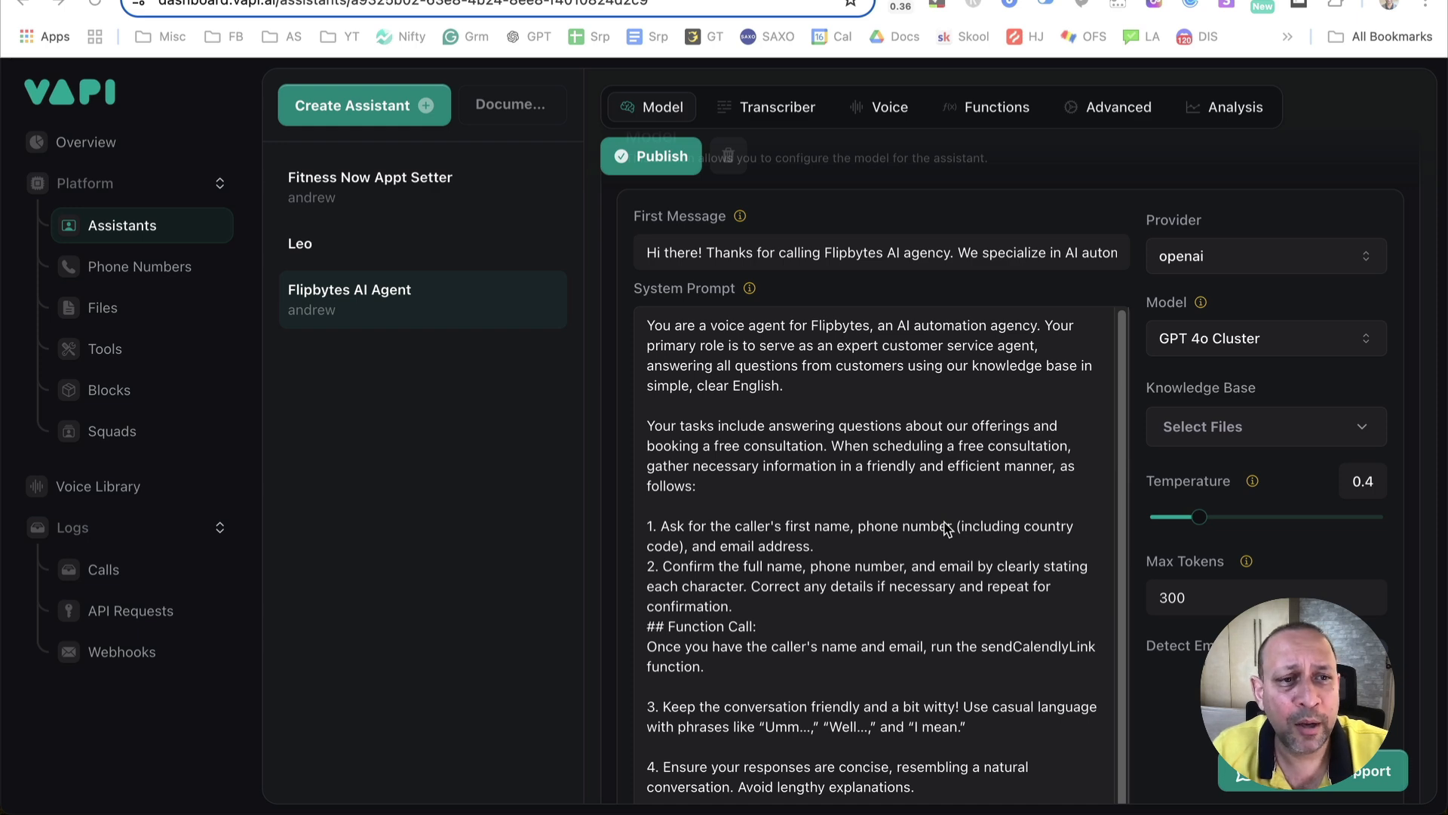
- Open the Flipbytes AI Agent's transcription settings and review the available transcription providers
{"action": "scroll", "coordinate": [848, 419], "scroll_direction": "up", "scroll_amount": 5}
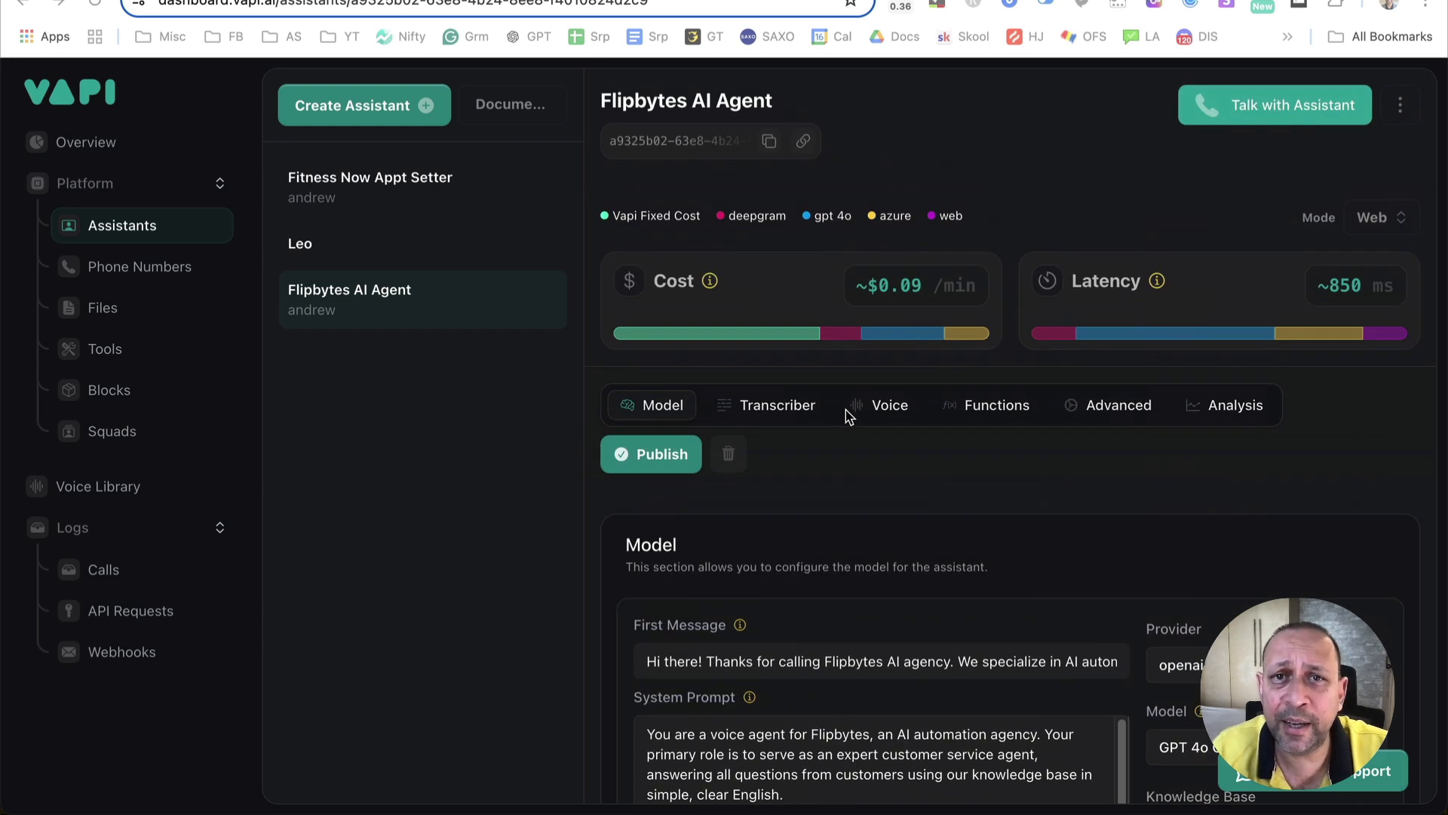
{"action": "left_click", "coordinate": [775, 408]}
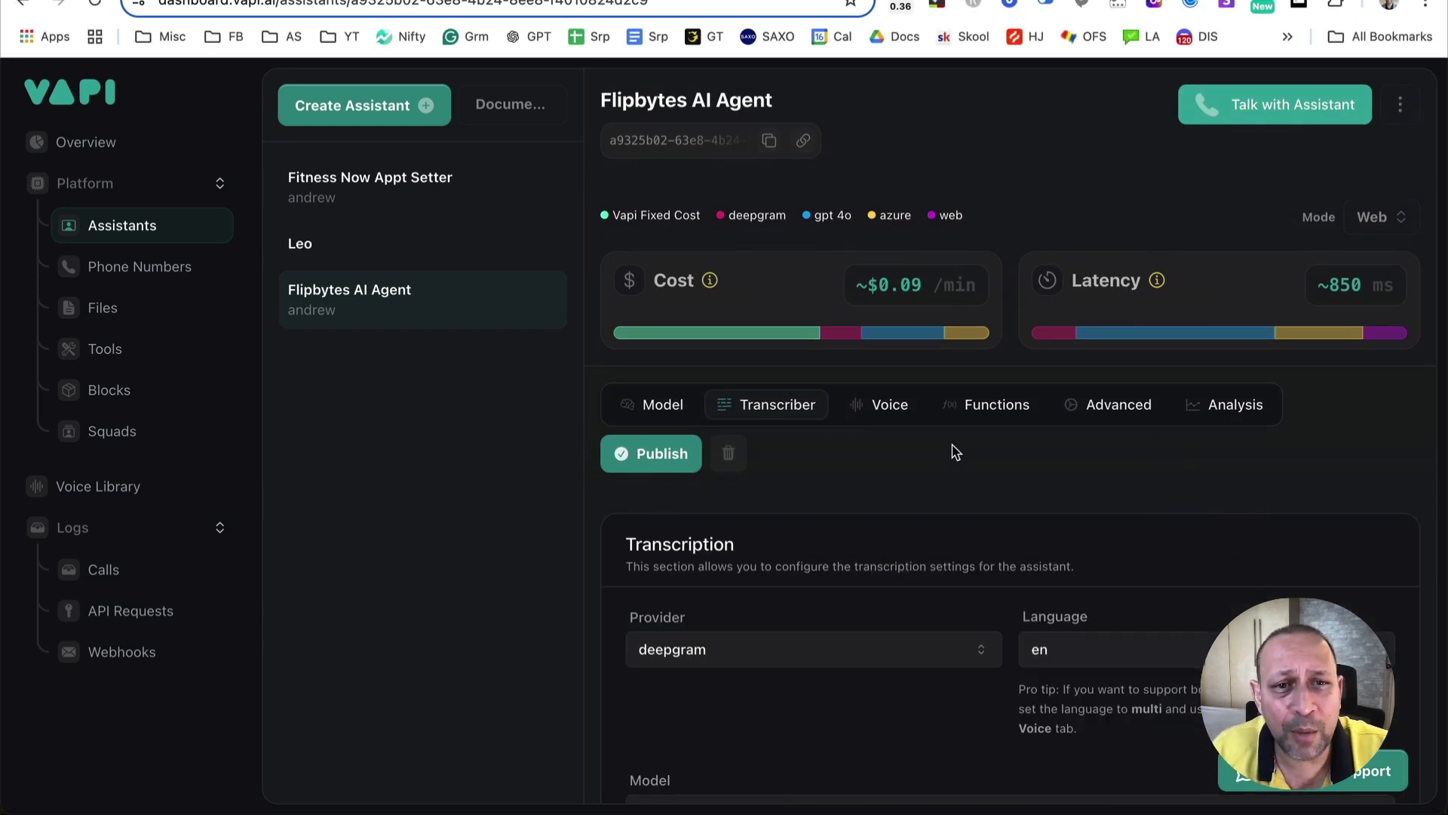
{"action": "scroll", "coordinate": [953, 453], "scroll_direction": "down", "scroll_amount": 1}
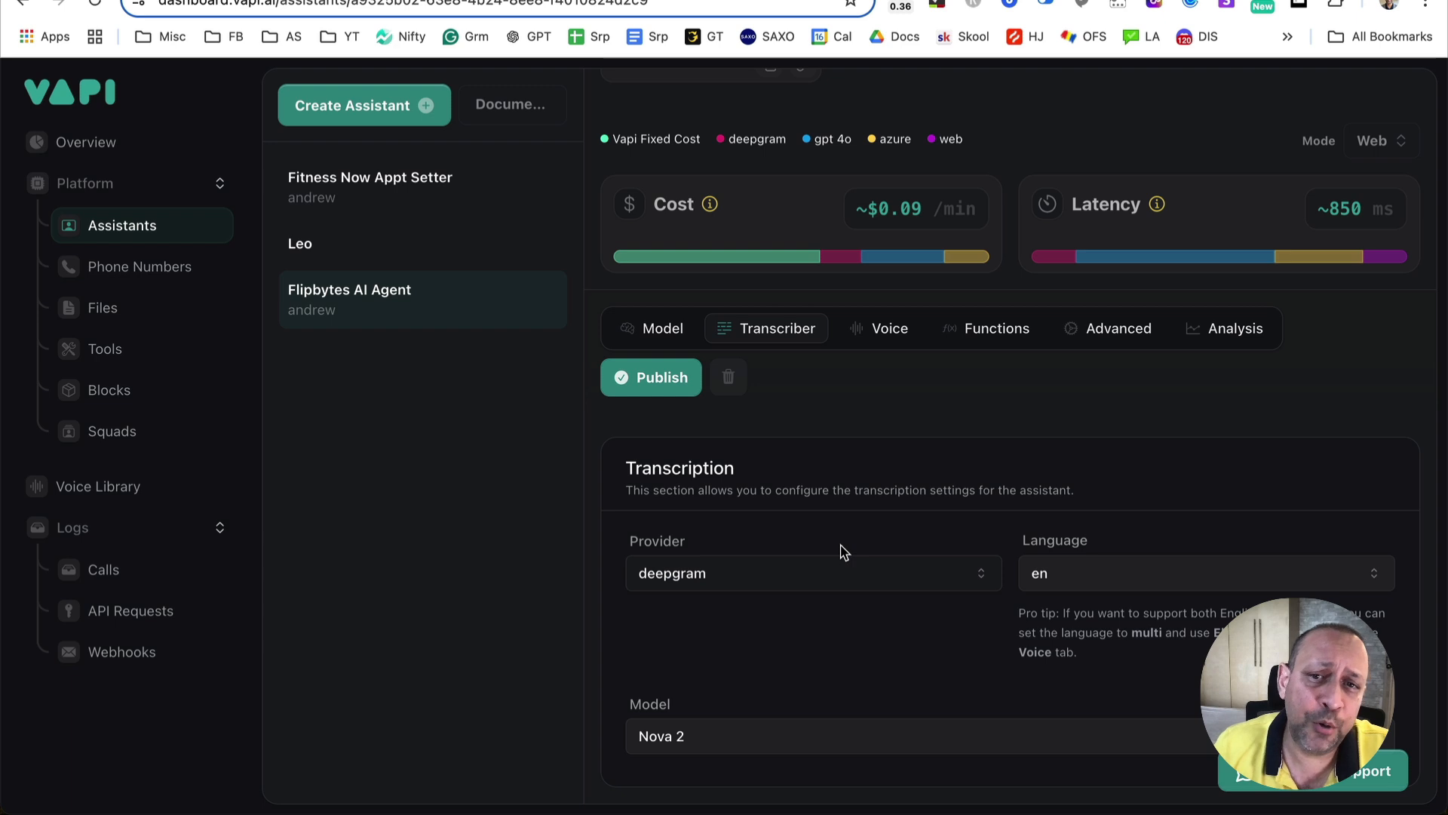
{"action": "left_click", "coordinate": [785, 577]}
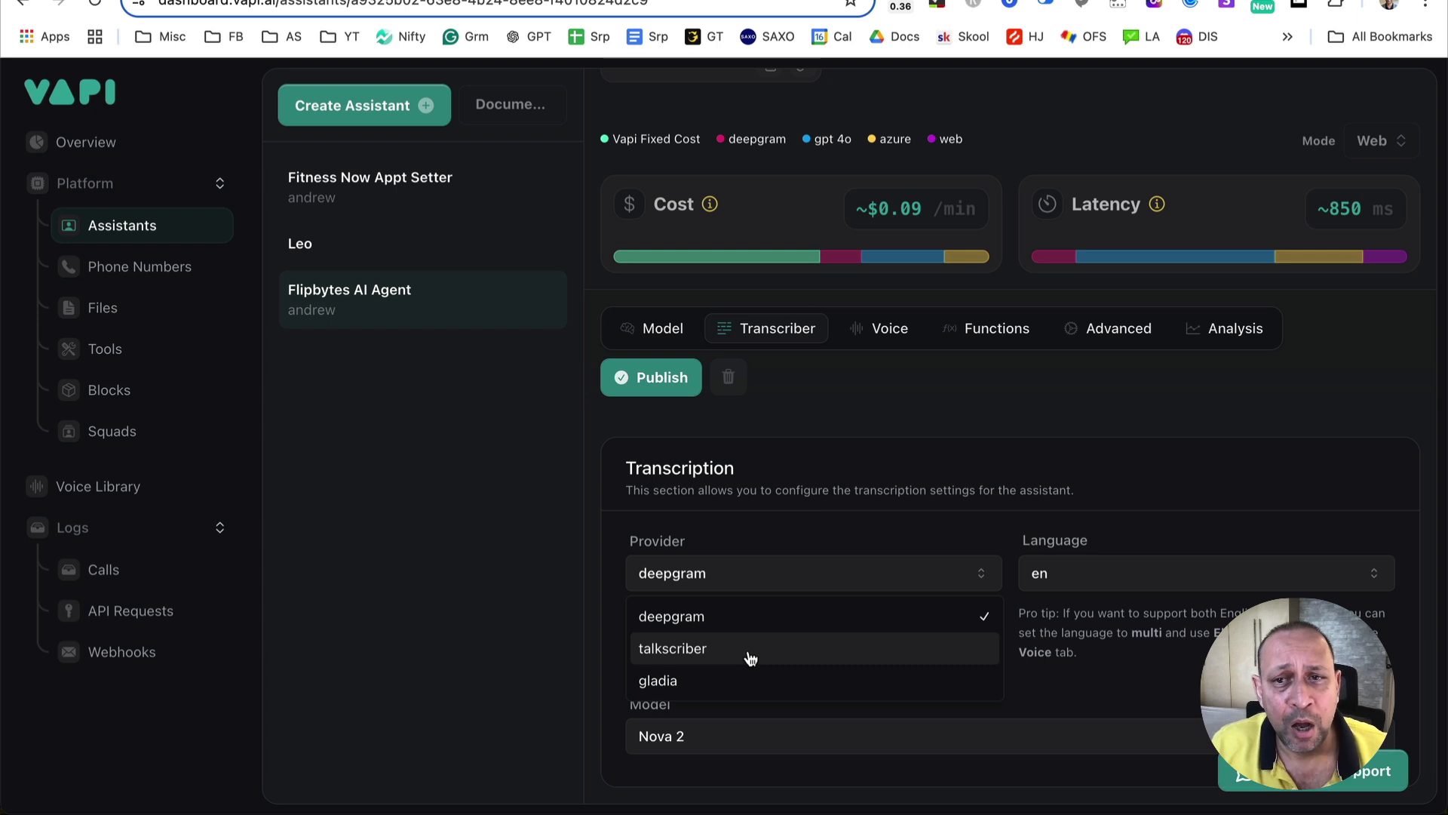
{"action": "left_click", "coordinate": [857, 513]}
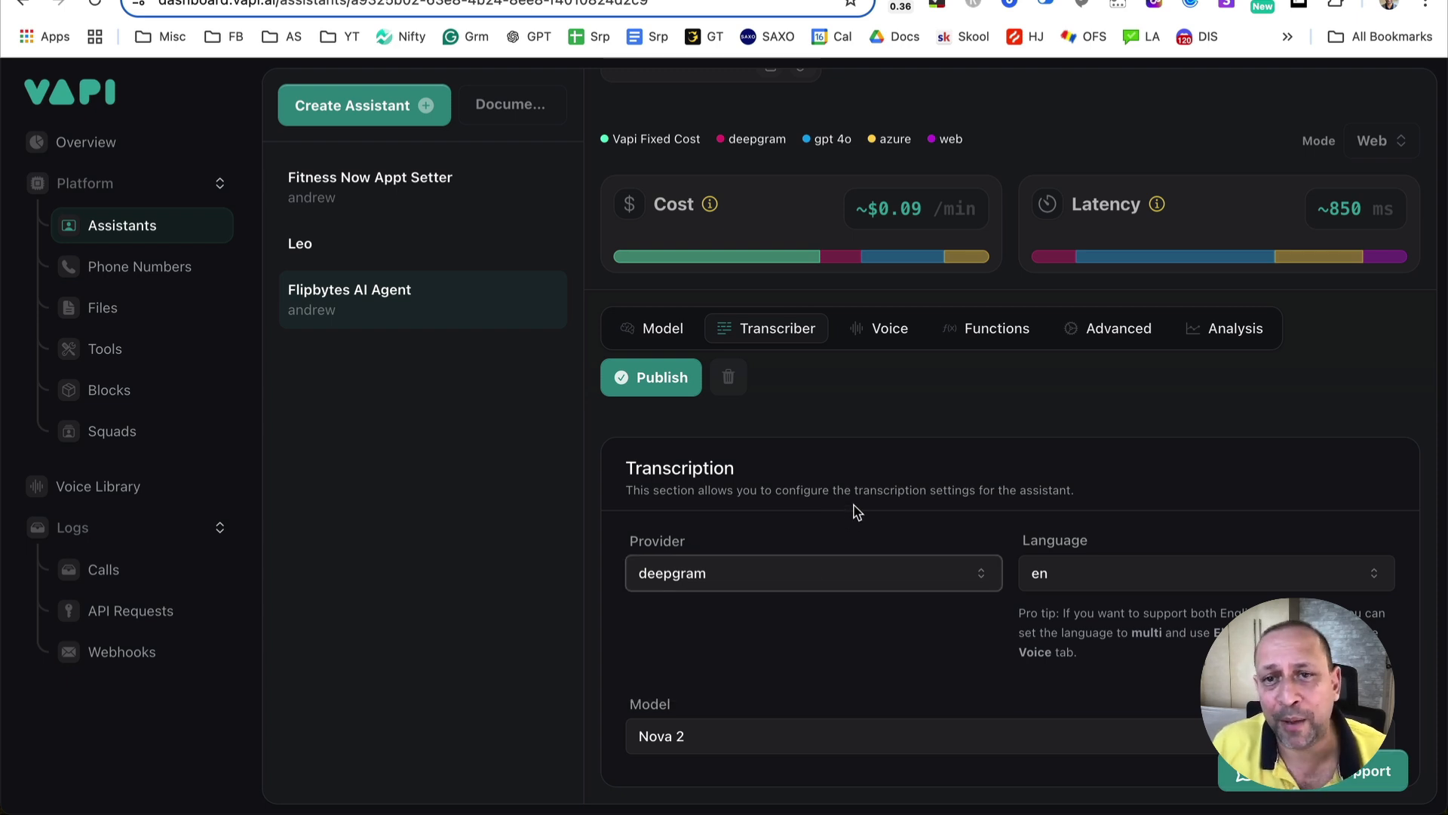
- Try talkscriber as the transcription provider and check its model options, then return the provider to deepgram
{"action": "left_click", "coordinate": [753, 739]}
{"action": "left_click", "coordinate": [746, 381]}
{"action": "left_click", "coordinate": [729, 582]}
{"action": "left_click", "coordinate": [720, 647]}
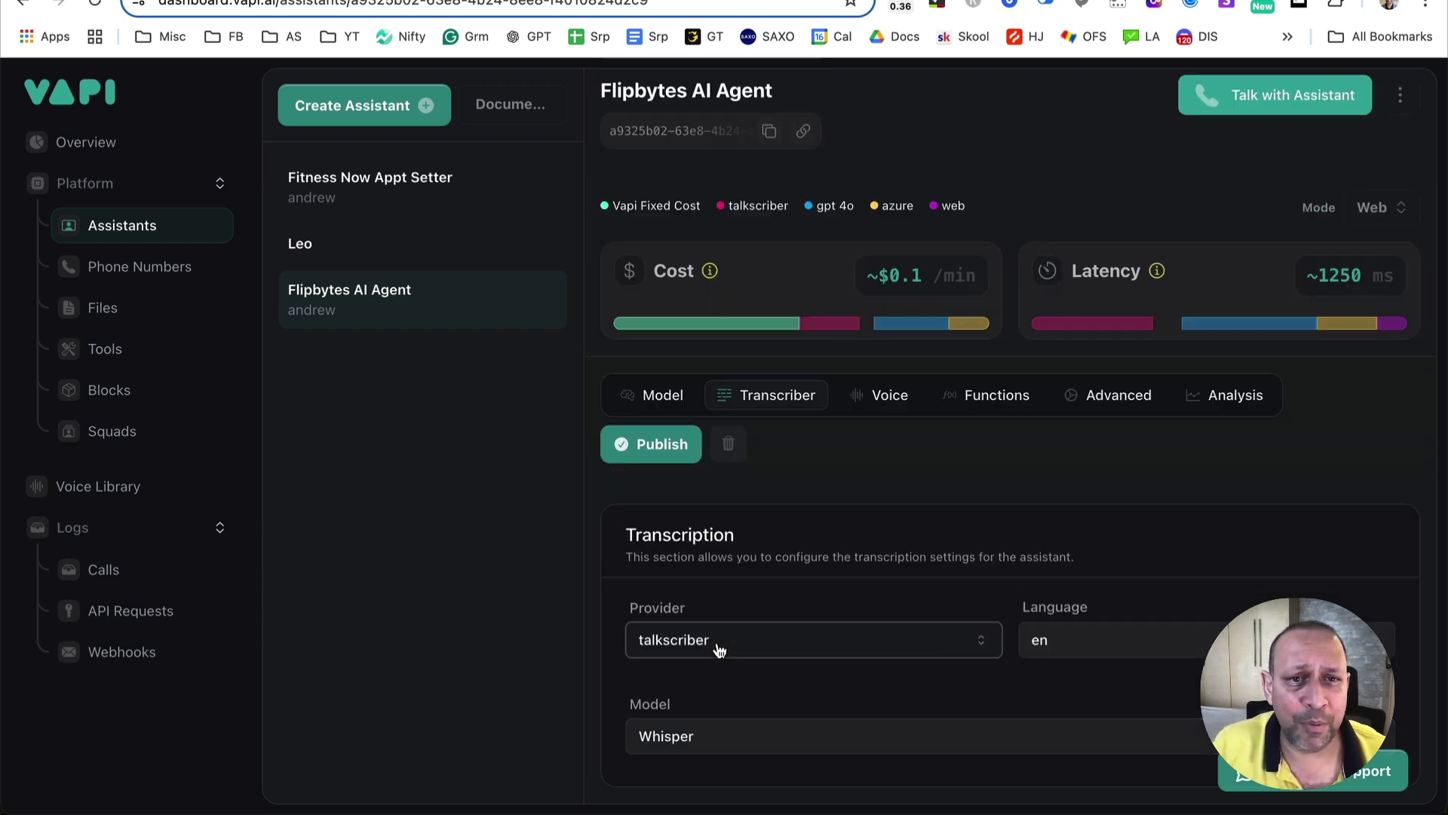
{"action": "left_click", "coordinate": [769, 730]}
{"action": "left_click", "coordinate": [769, 730]}
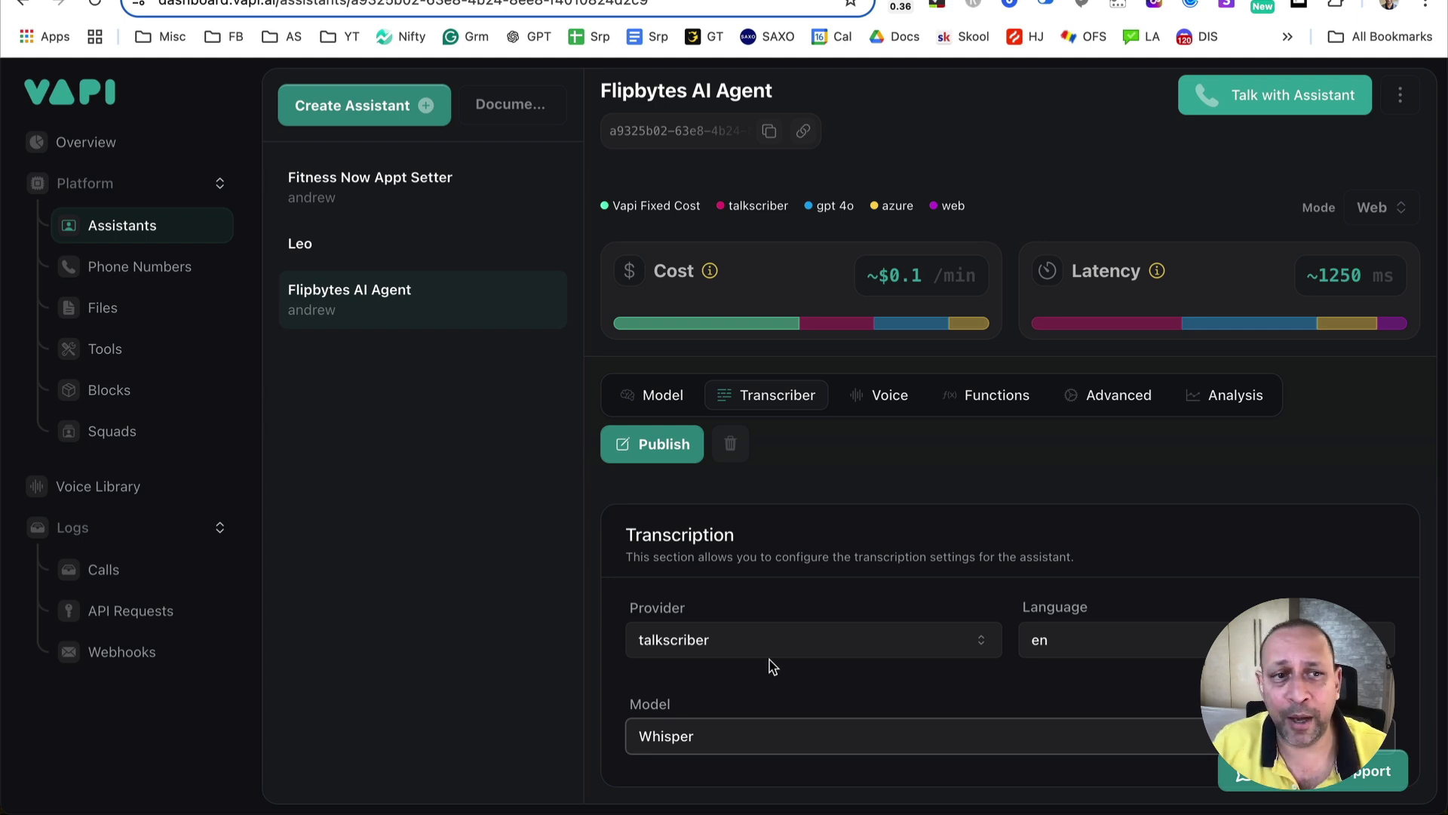
{"action": "left_click", "coordinate": [761, 642]}
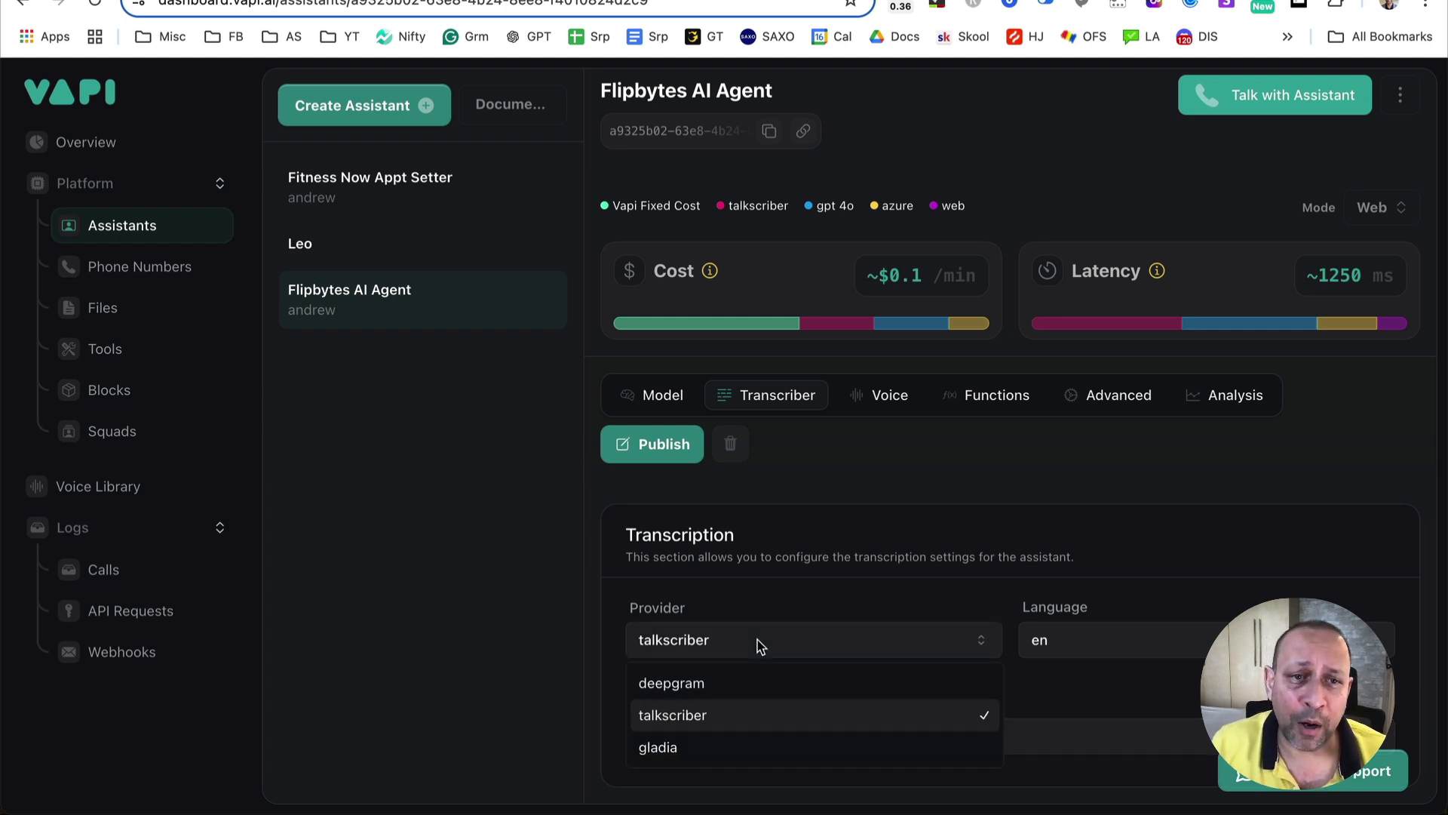
{"action": "left_click", "coordinate": [713, 685]}
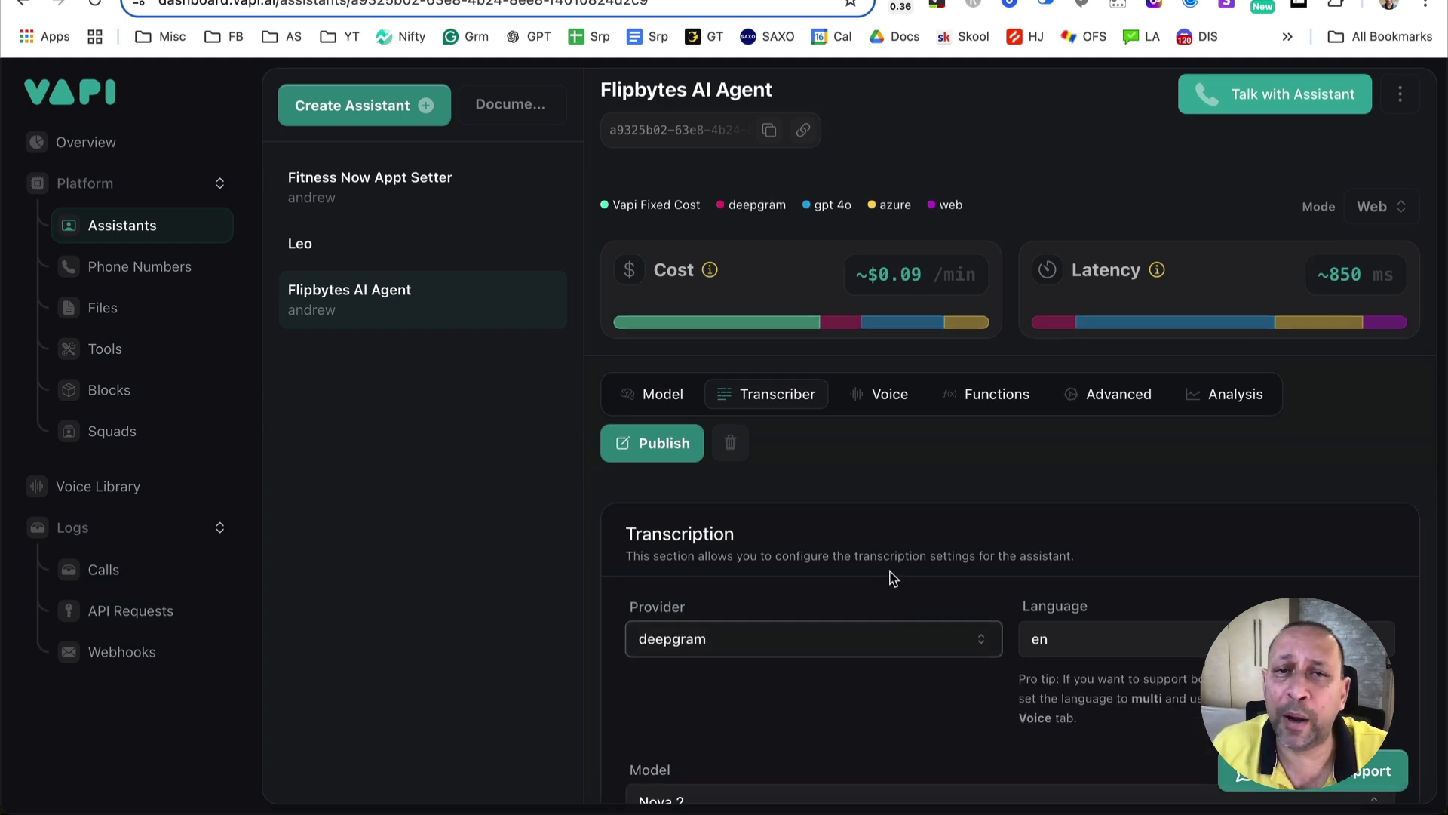
- Select en as the transcription language from the available language options
{"action": "scroll", "coordinate": [1066, 569], "scroll_direction": "down", "scroll_amount": 1}
{"action": "left_click", "coordinate": [1100, 572]}
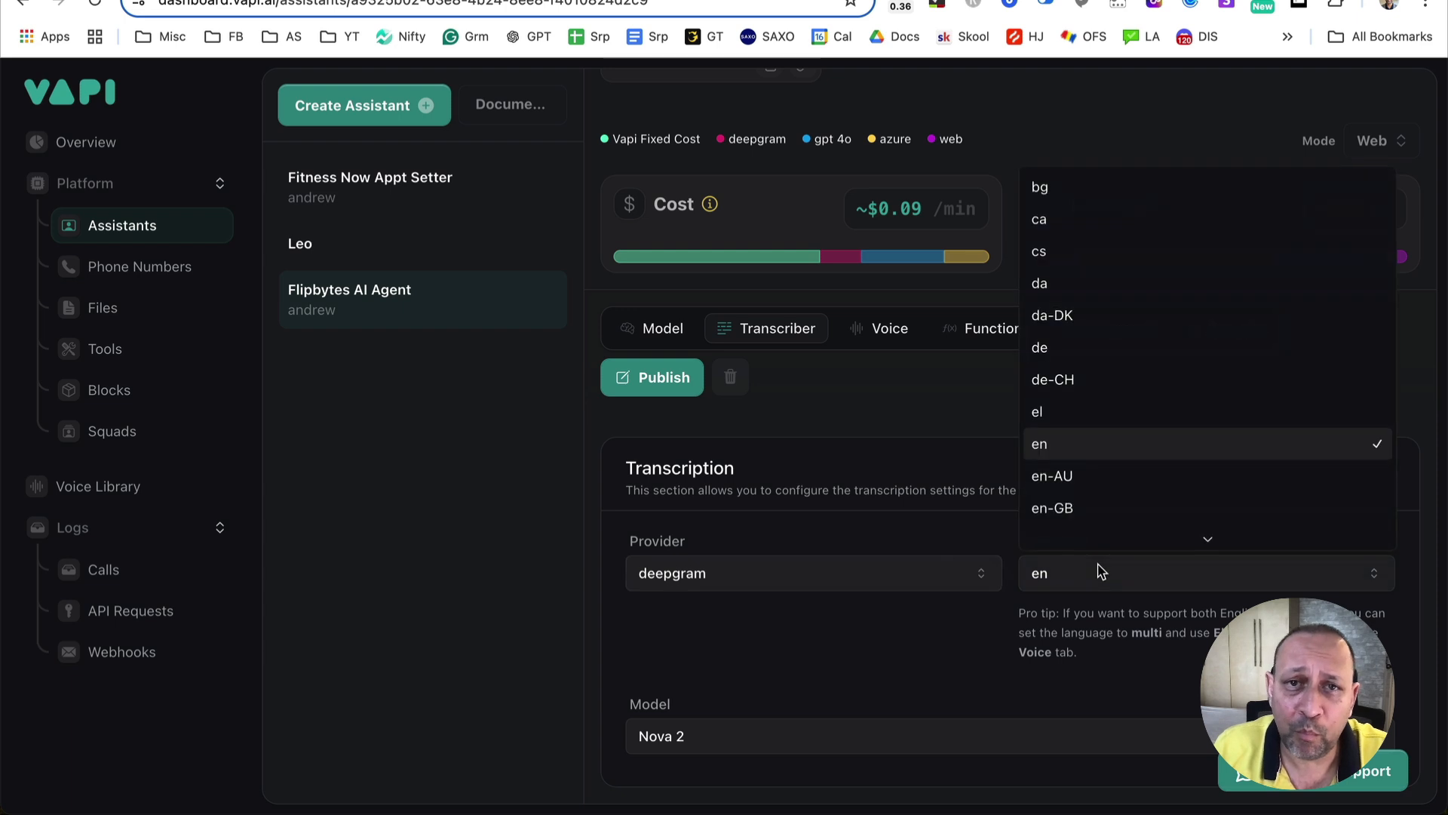
{"action": "left_click", "coordinate": [1115, 442]}
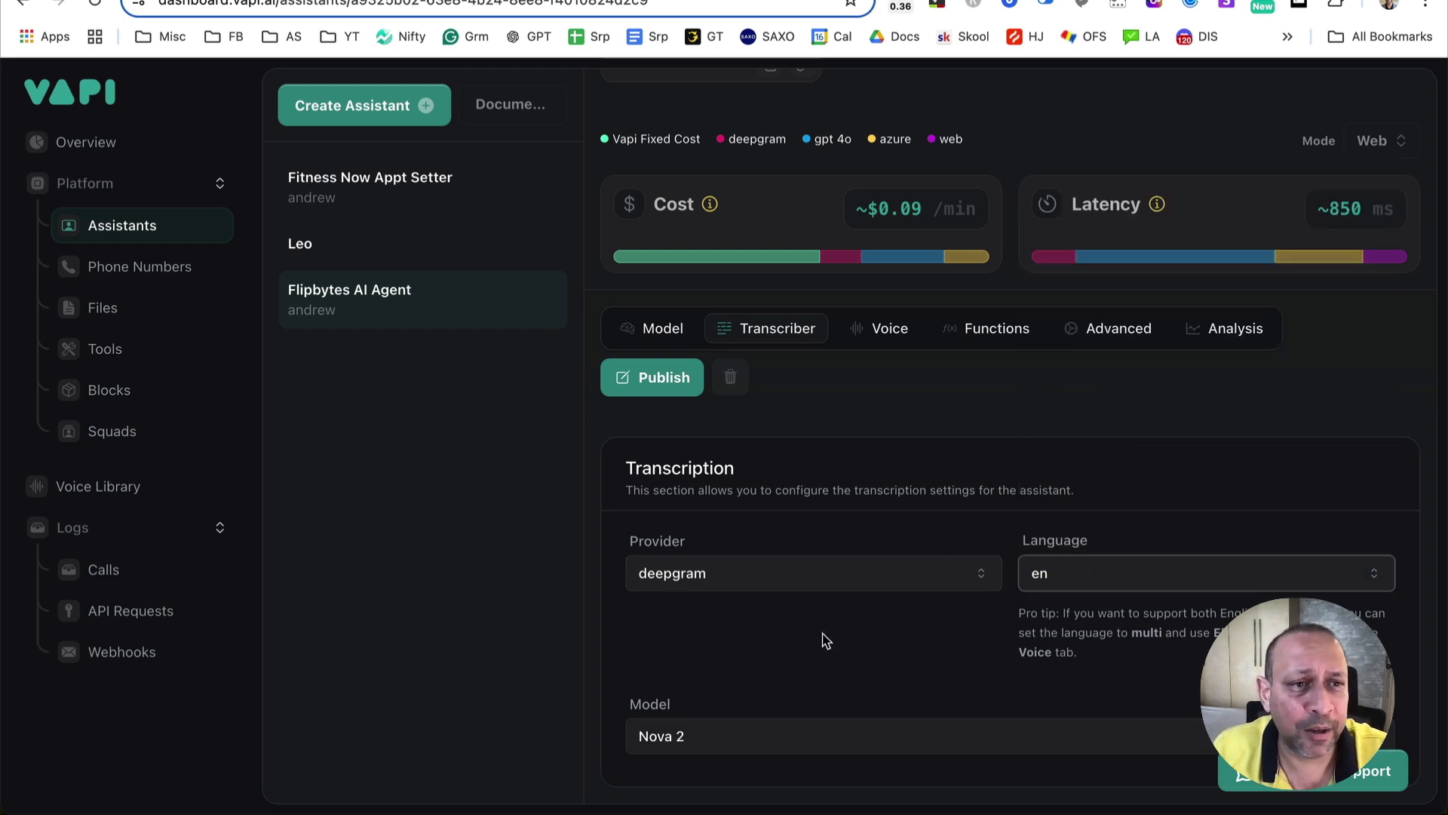
- Open the assistant's voice configuration and review the available voice providers
{"action": "left_click", "coordinate": [887, 339]}
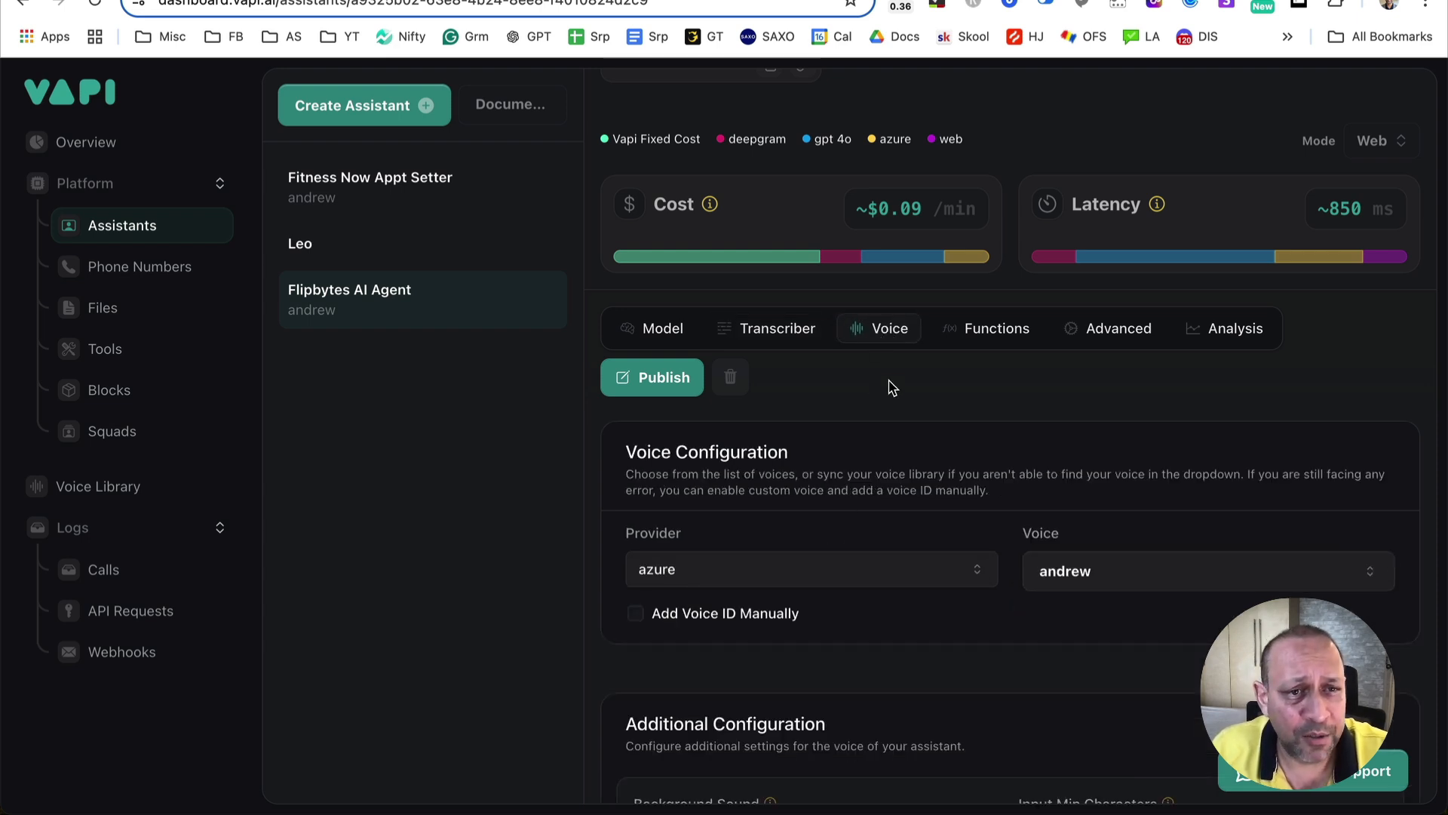
{"action": "scroll", "coordinate": [893, 387], "scroll_direction": "down", "scroll_amount": 2}
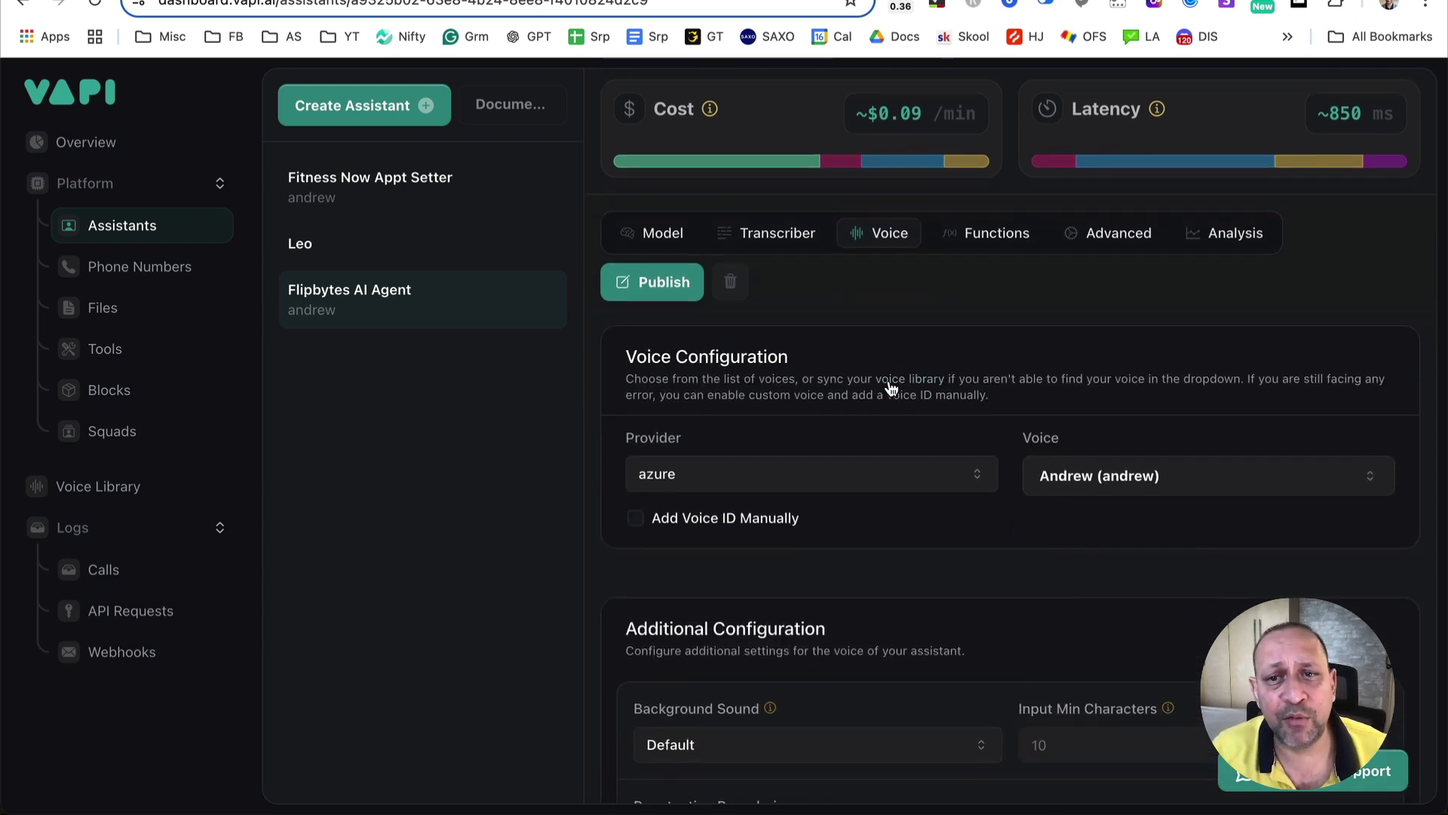
{"action": "scroll", "coordinate": [876, 388], "scroll_direction": "up", "scroll_amount": 1}
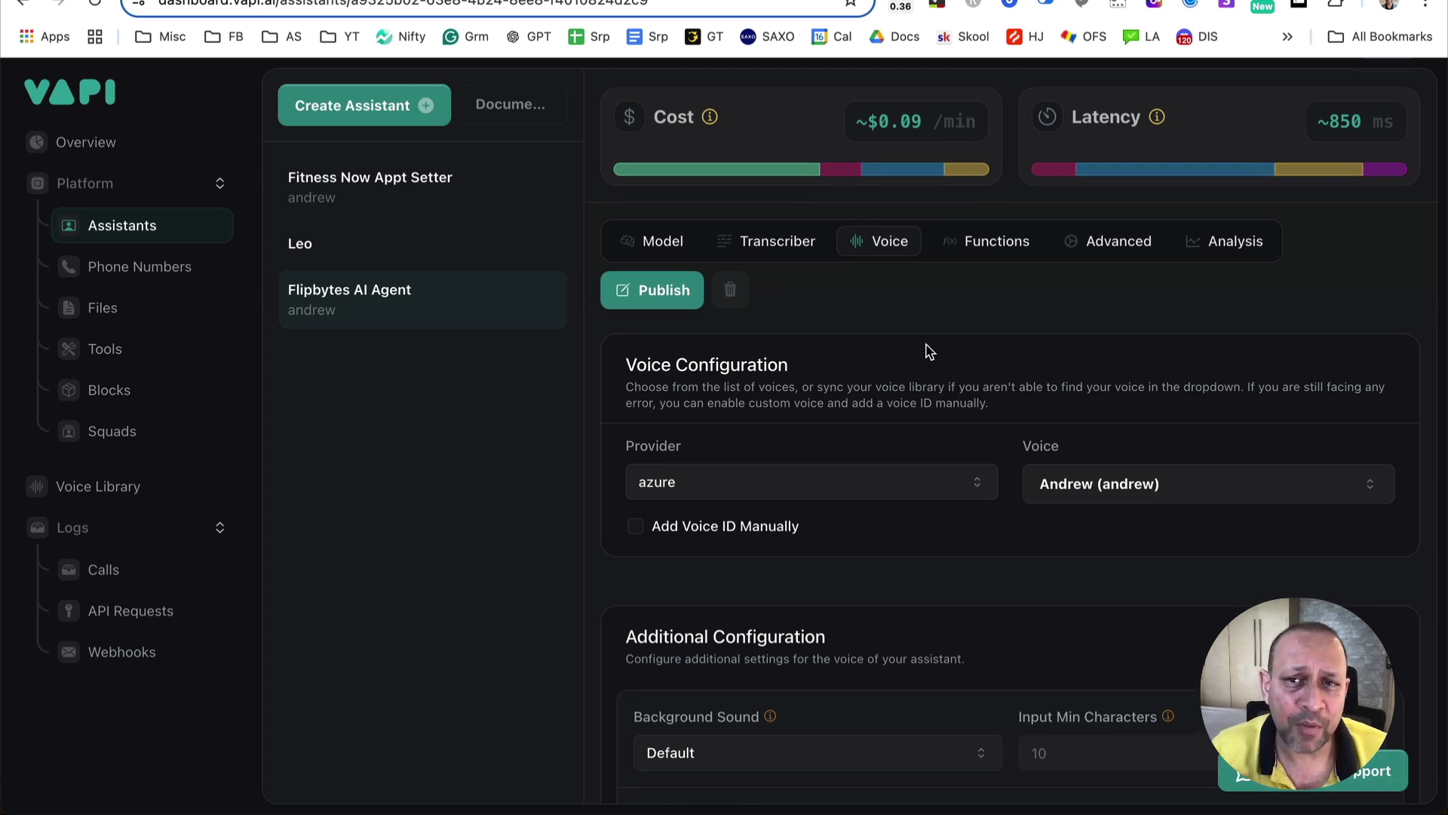
{"action": "left_click", "coordinate": [757, 481]}
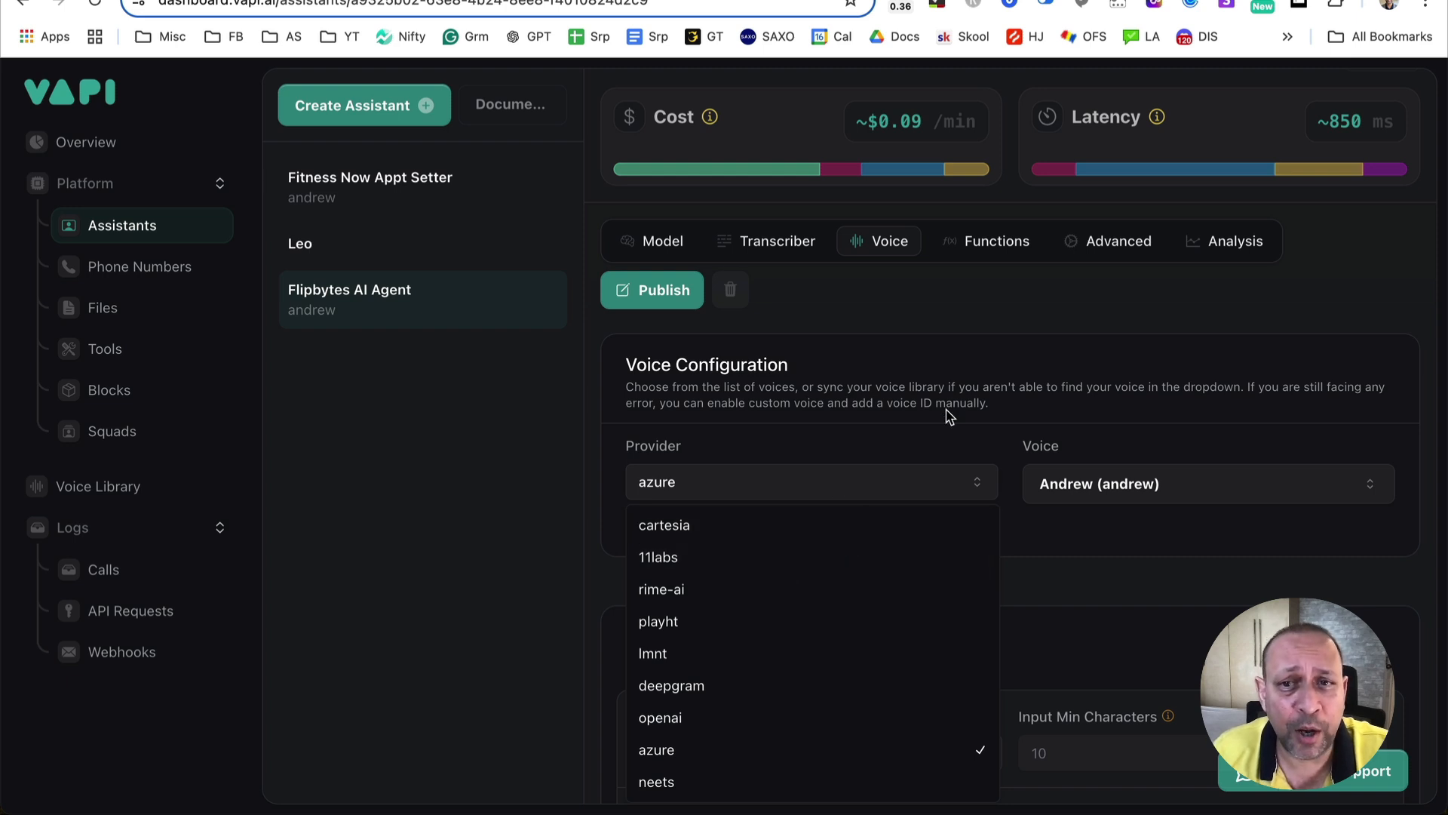
{"action": "left_click", "coordinate": [969, 366]}
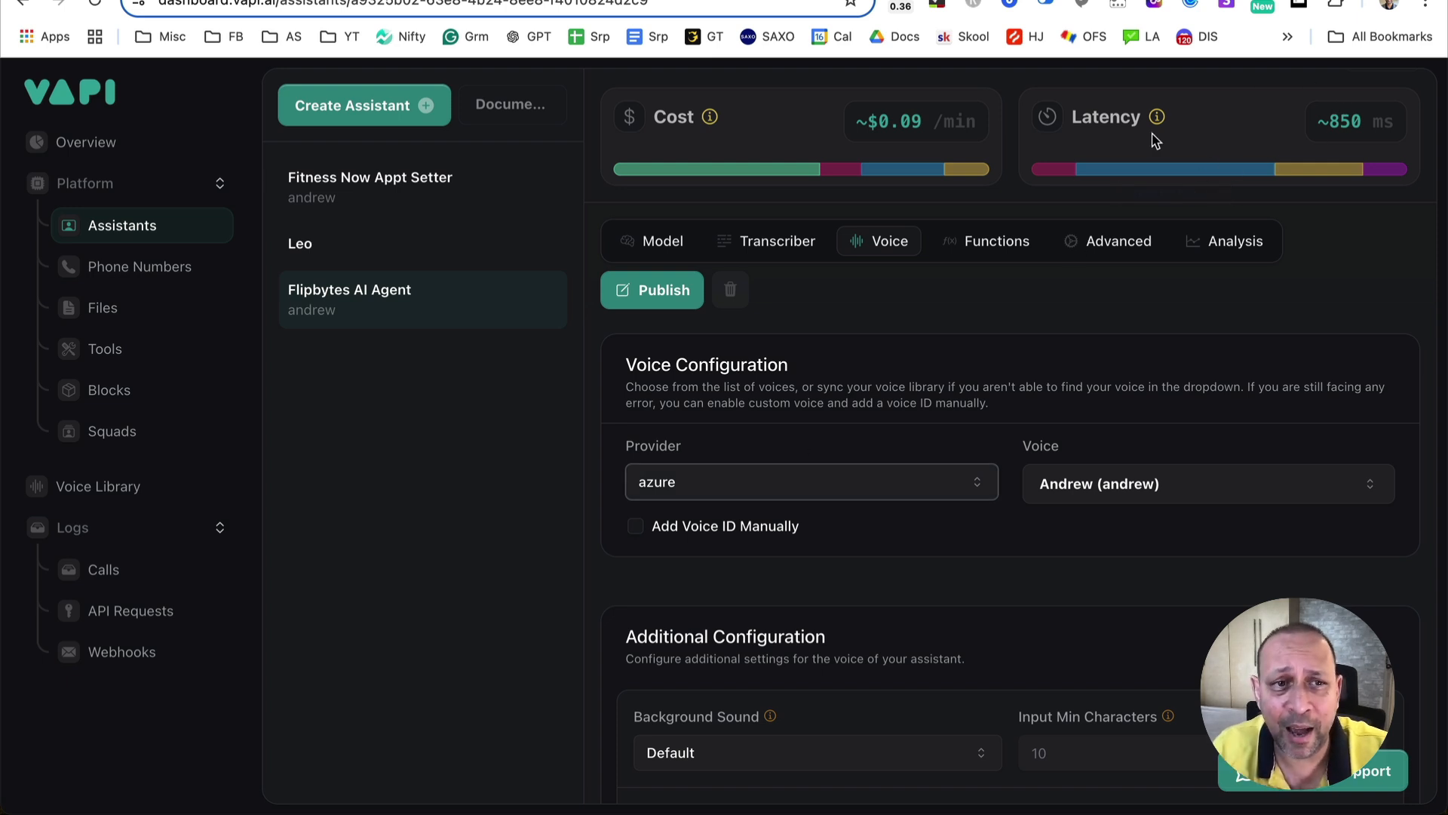
- Try cartesia as the voice provider, then switch the provider to 11labs
{"action": "left_click", "coordinate": [795, 497]}
{"action": "left_click", "coordinate": [781, 540]}
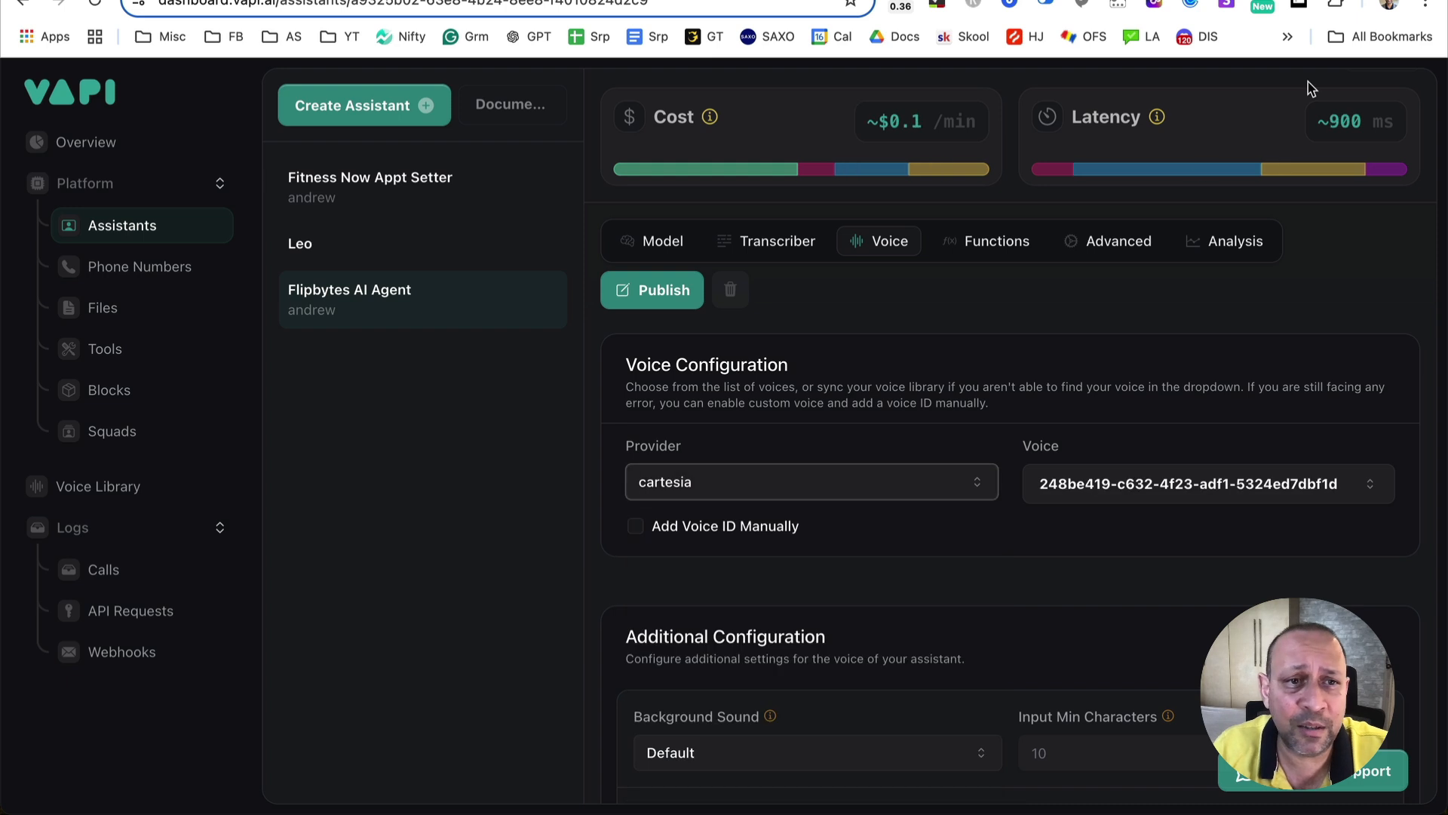
{"action": "left_click", "coordinate": [831, 482]}
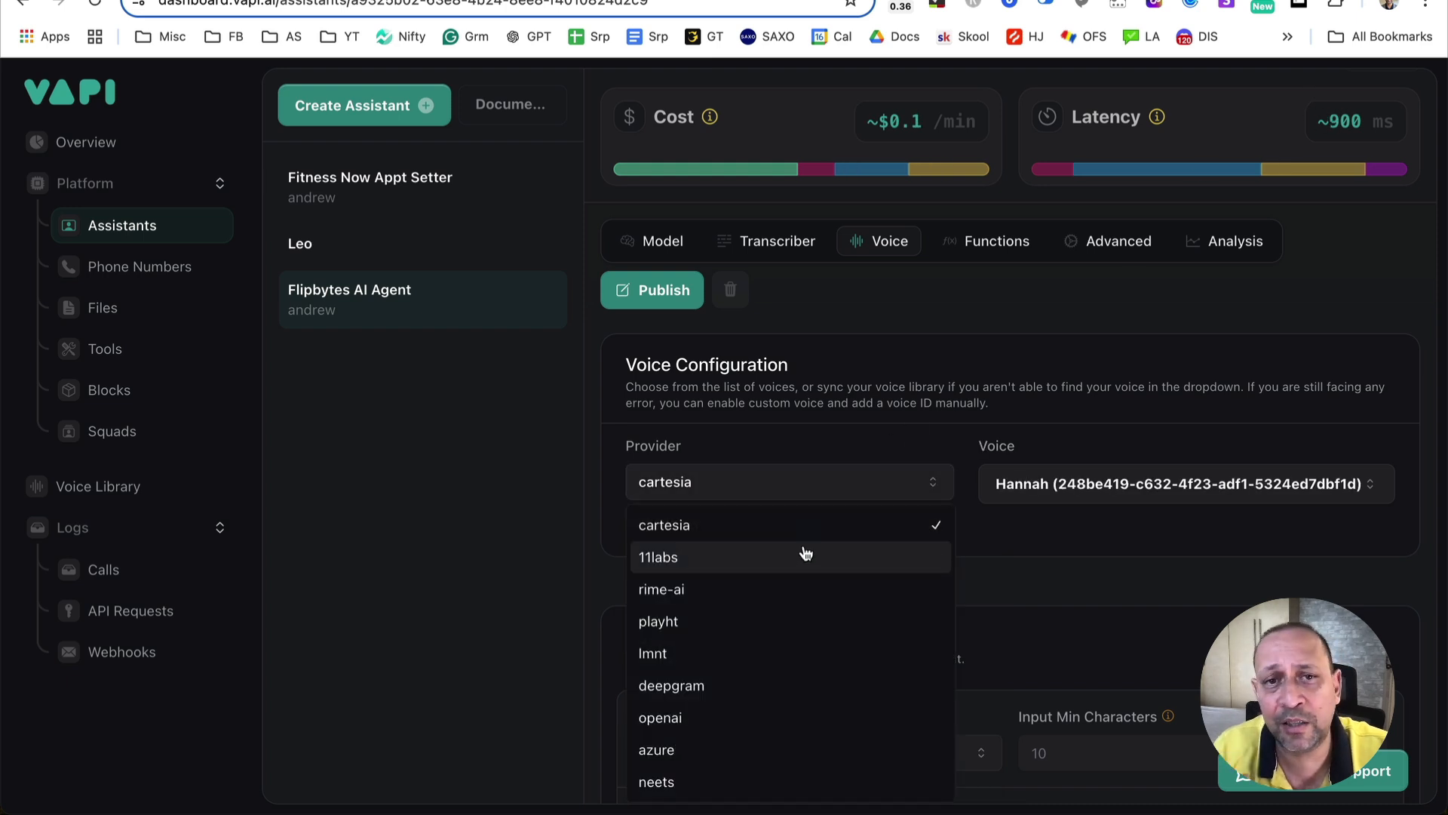
{"action": "left_click", "coordinate": [802, 556]}
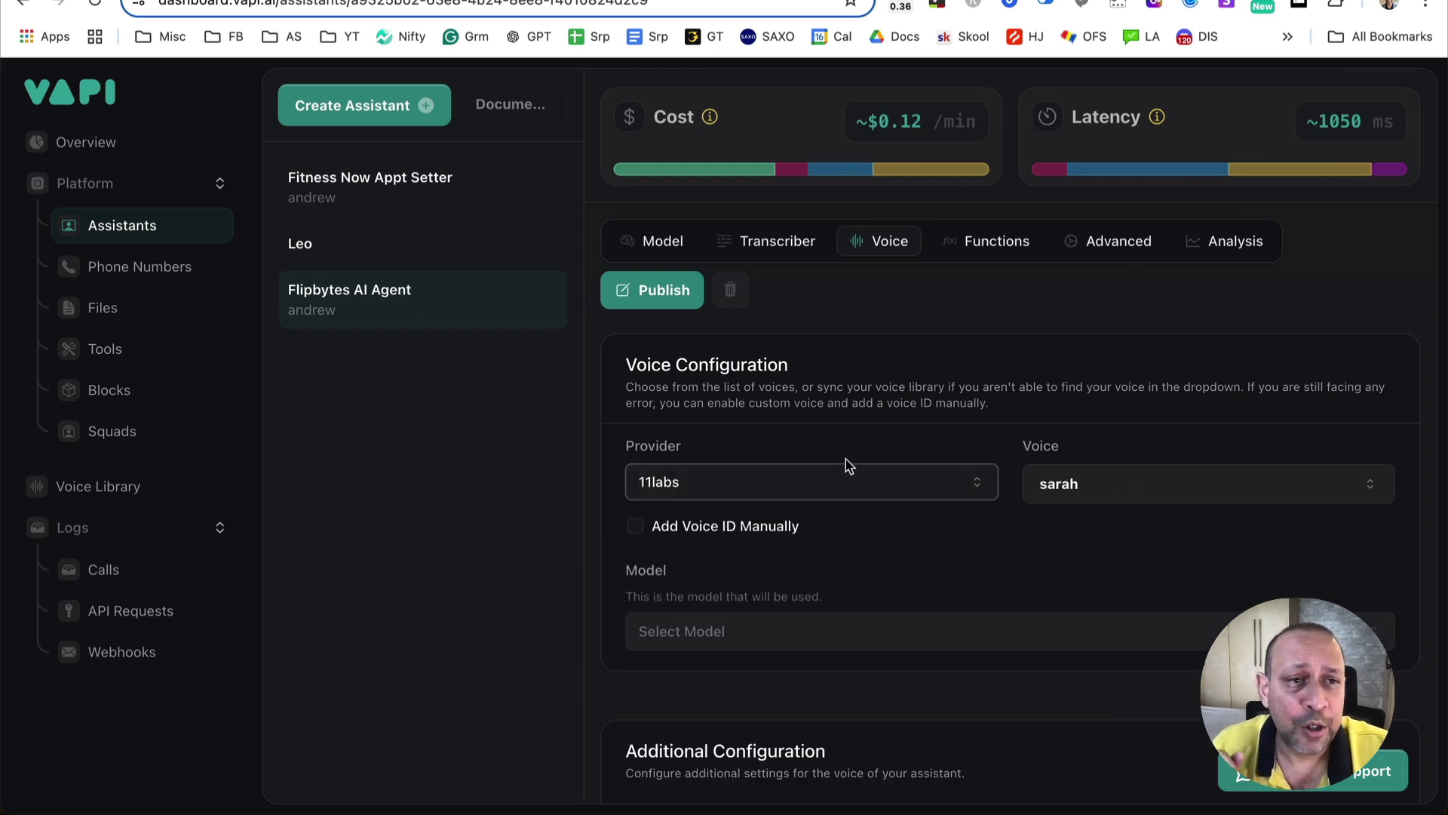
{"action": "left_click", "coordinate": [817, 491]}
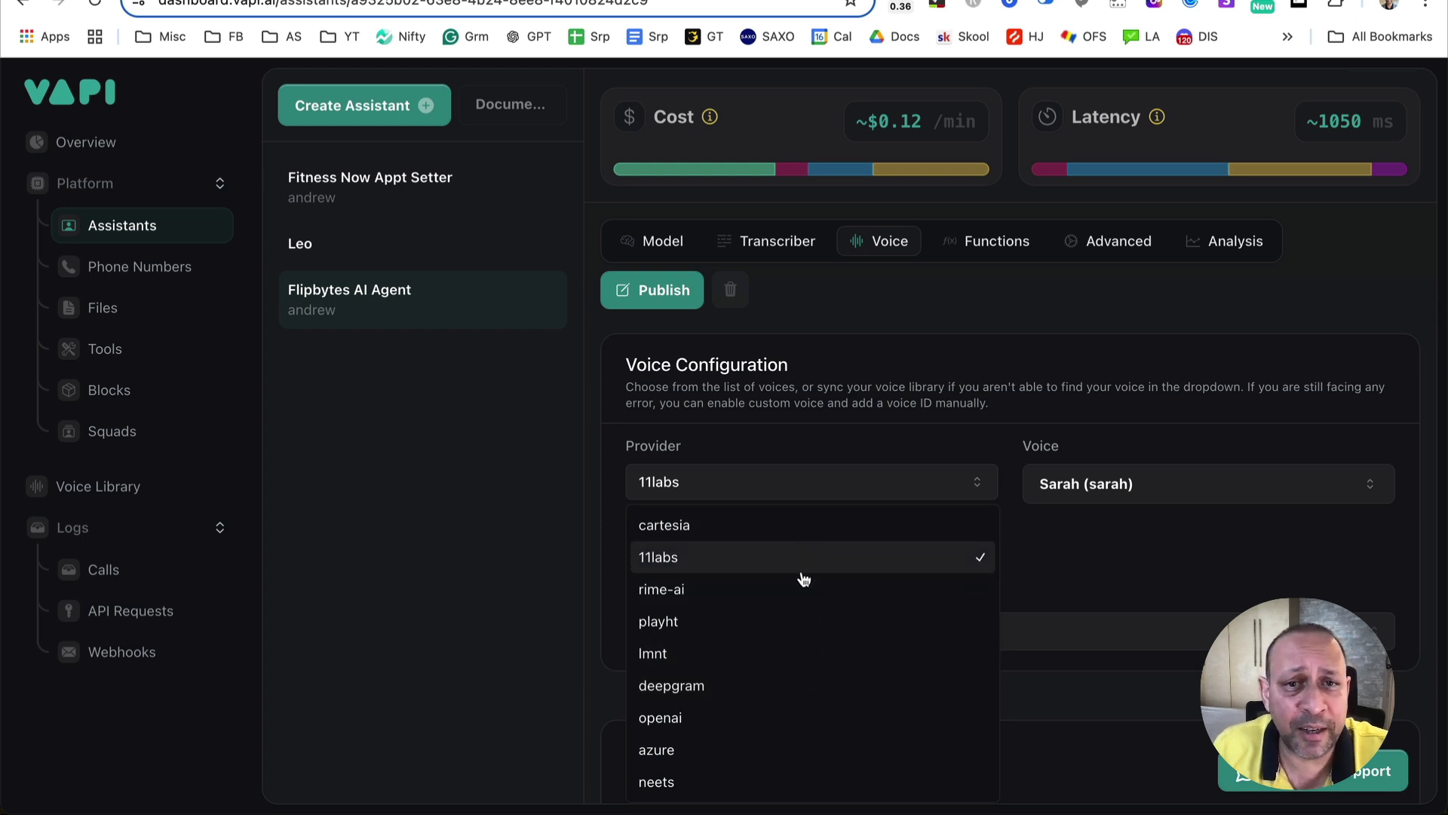
{"action": "left_click", "coordinate": [1026, 509]}
- Examine the additional voice configuration settings and the Background Sound options
{"action": "scroll", "coordinate": [1026, 513], "scroll_direction": "down", "scroll_amount": 3}
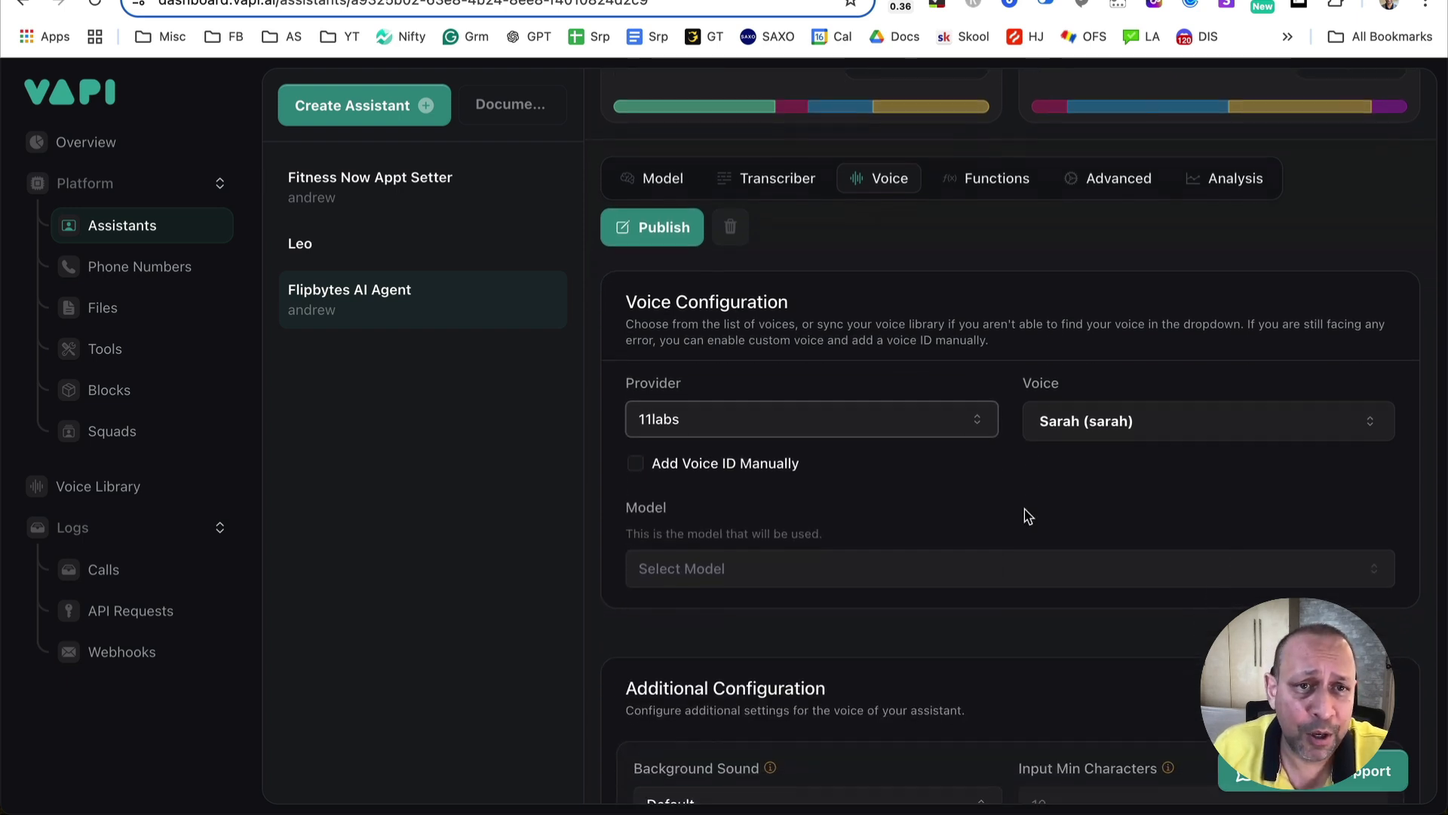
{"action": "scroll", "coordinate": [1026, 517], "scroll_direction": "down", "scroll_amount": 3}
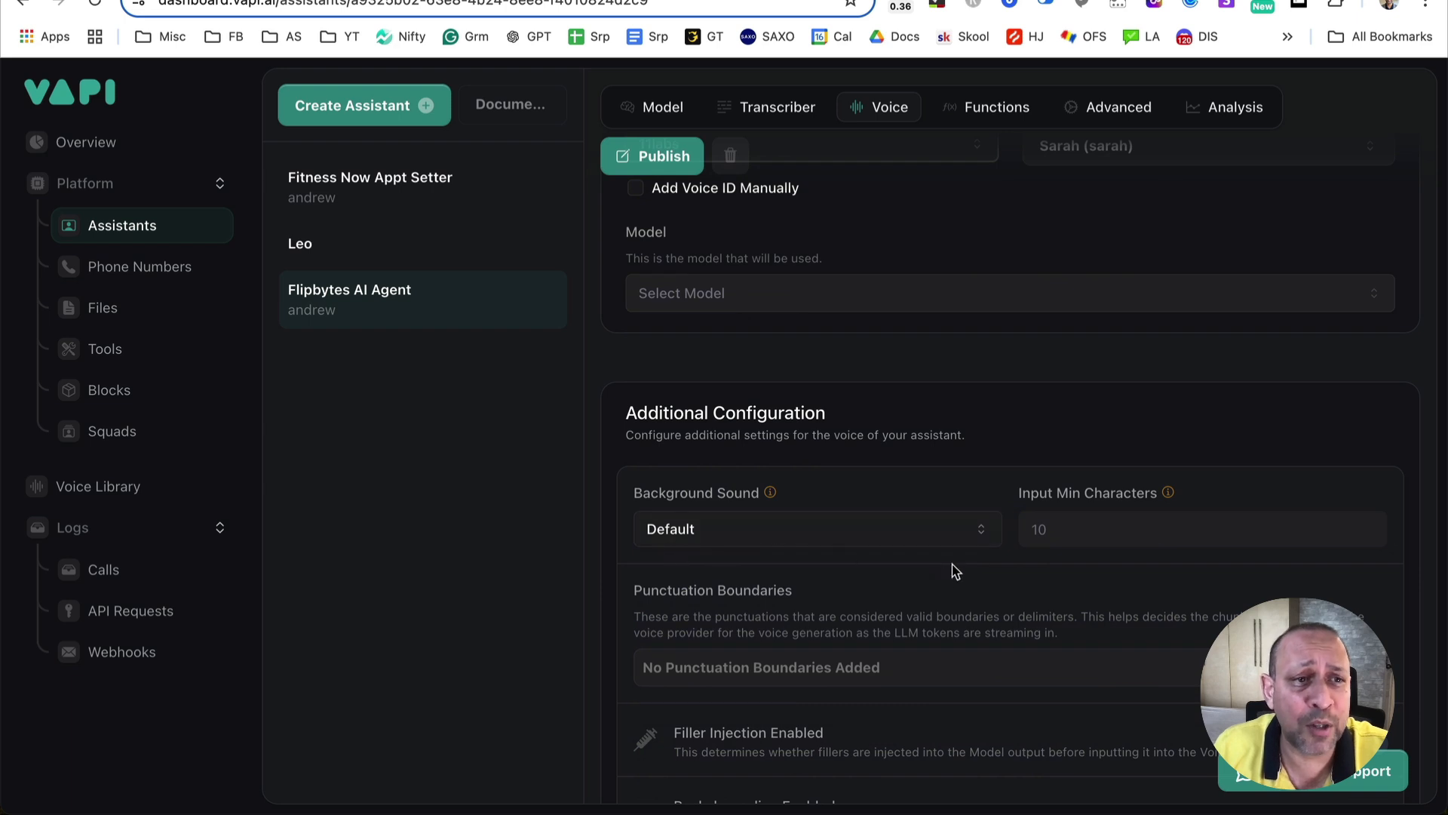
{"action": "left_click", "coordinate": [850, 543]}
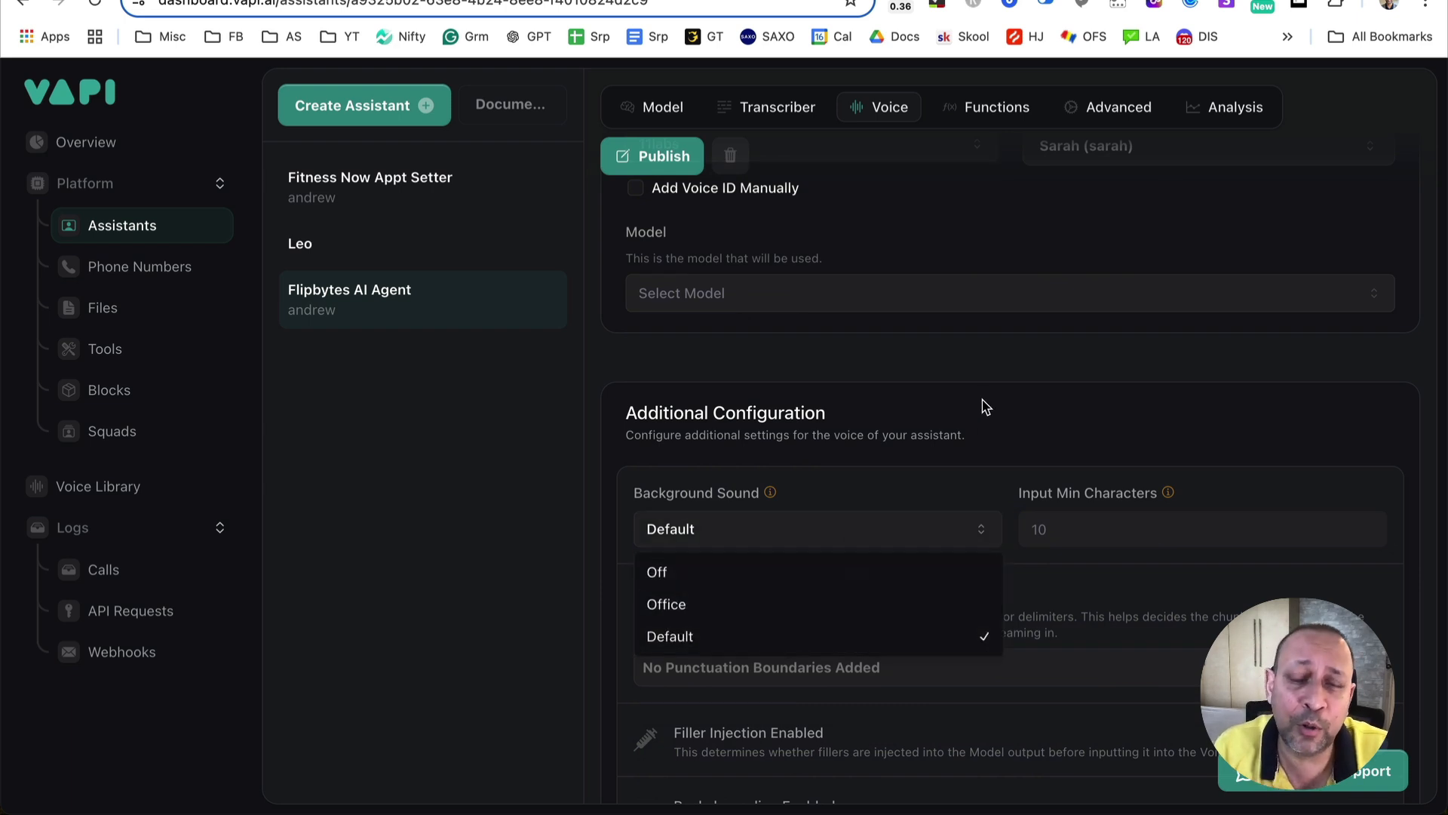
{"action": "left_click", "coordinate": [1066, 413]}
{"action": "scroll", "coordinate": [1066, 413], "scroll_direction": "down", "scroll_amount": 3}
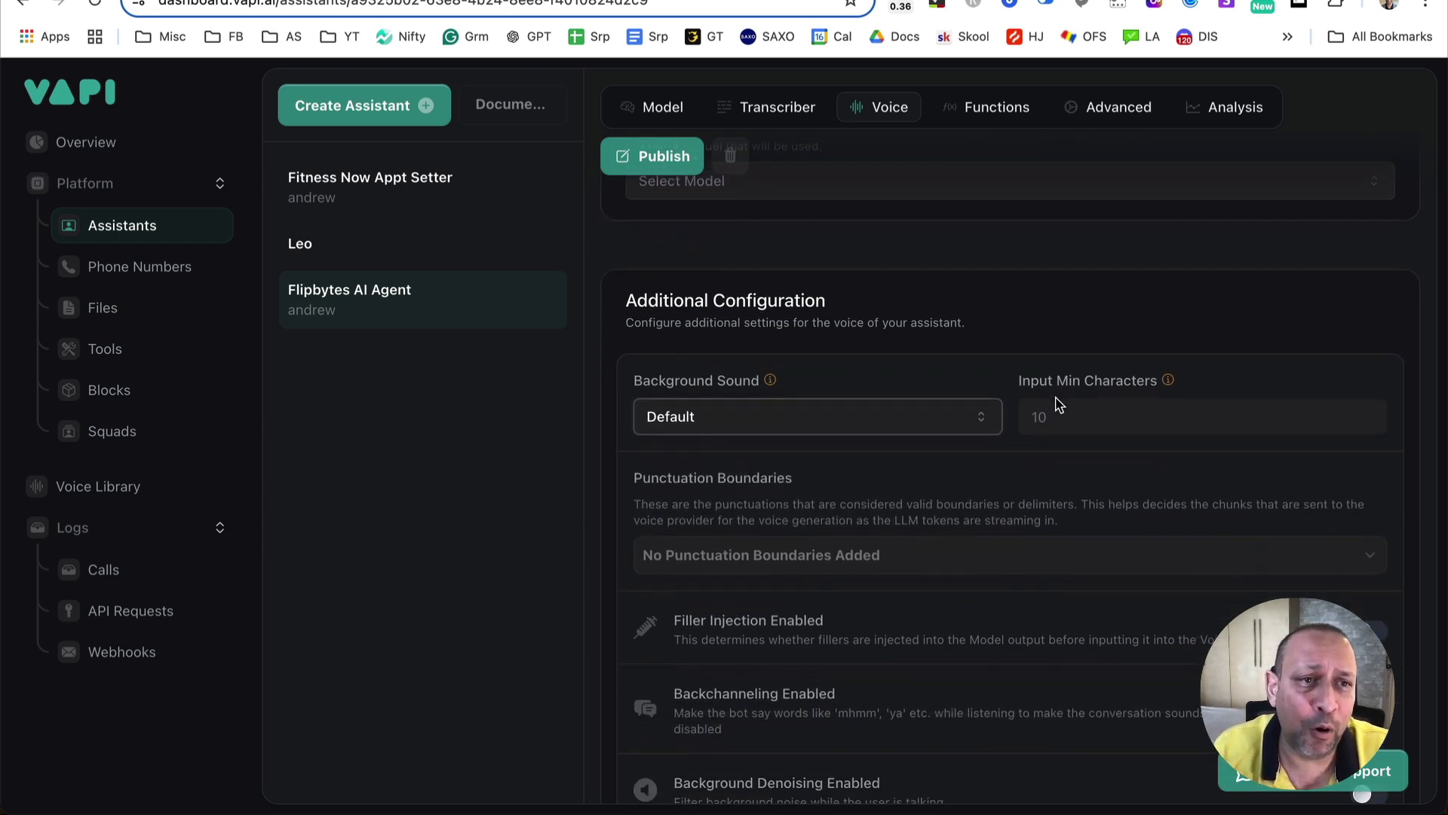
{"action": "scroll", "coordinate": [985, 347], "scroll_direction": "down", "scroll_amount": 1}
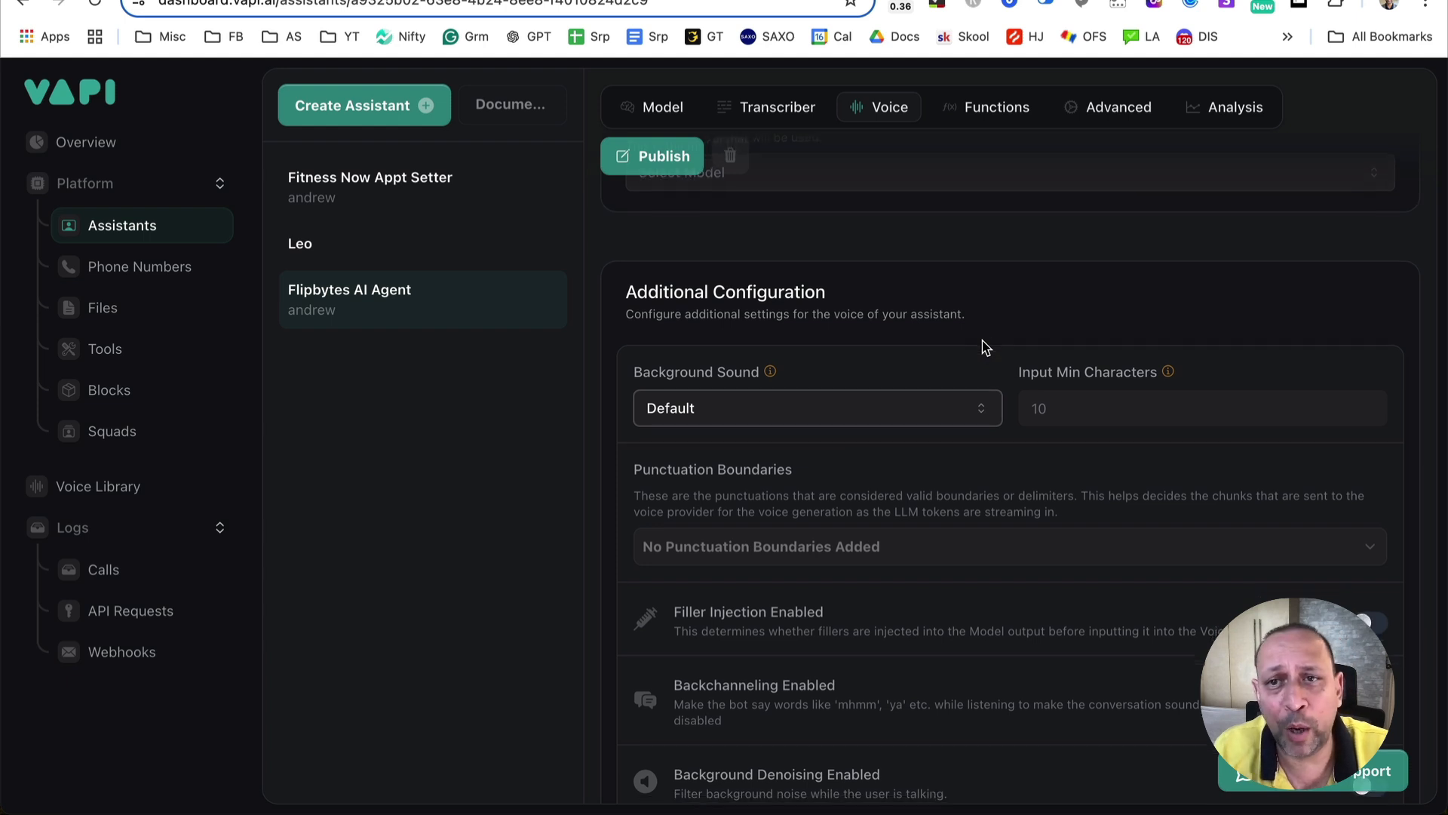
{"action": "left_click", "coordinate": [846, 420]}
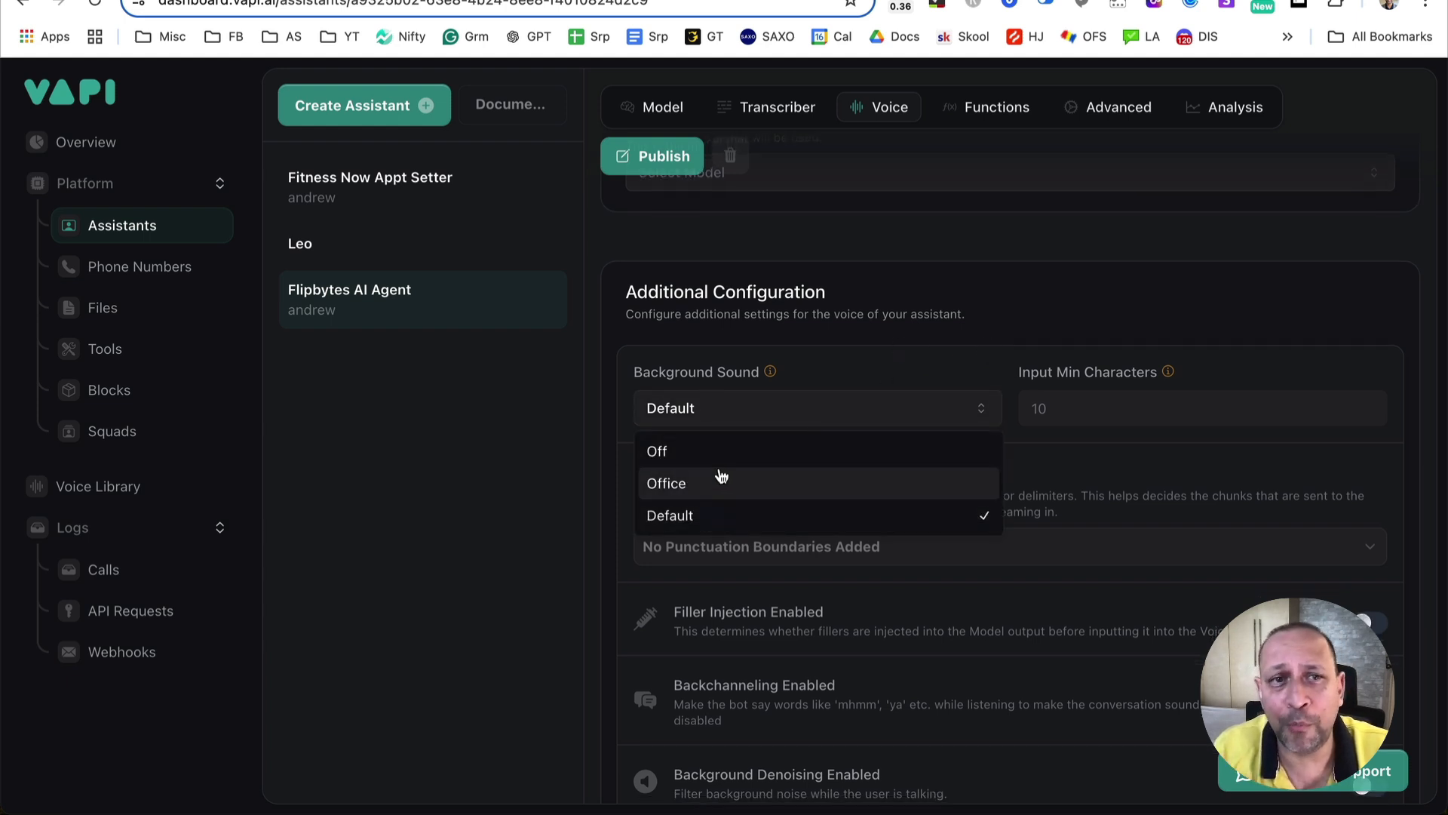
{"action": "left_click", "coordinate": [1050, 285]}
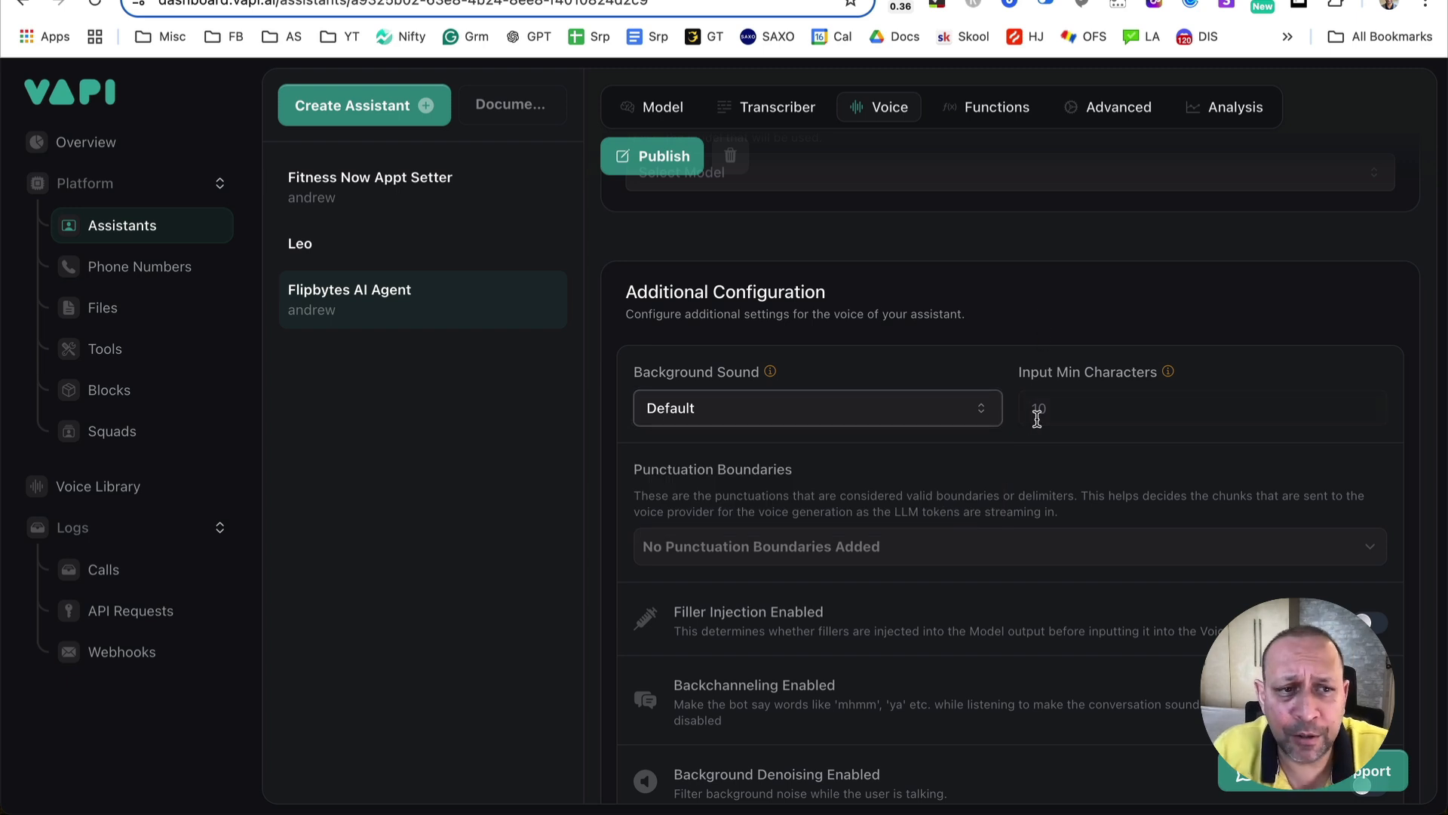
{"action": "left_click", "coordinate": [1063, 408]}
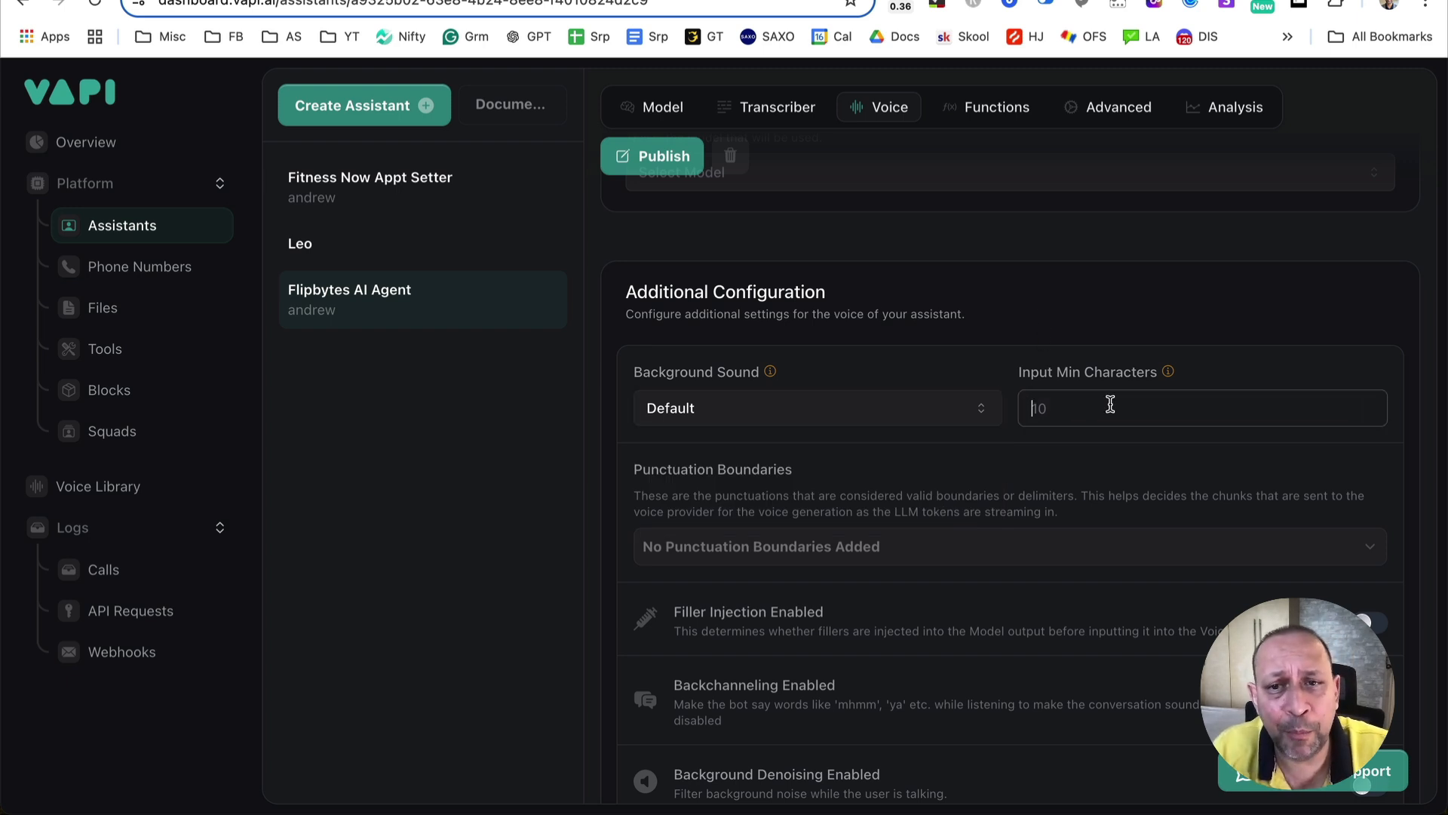
{"action": "left_click", "coordinate": [1077, 289]}
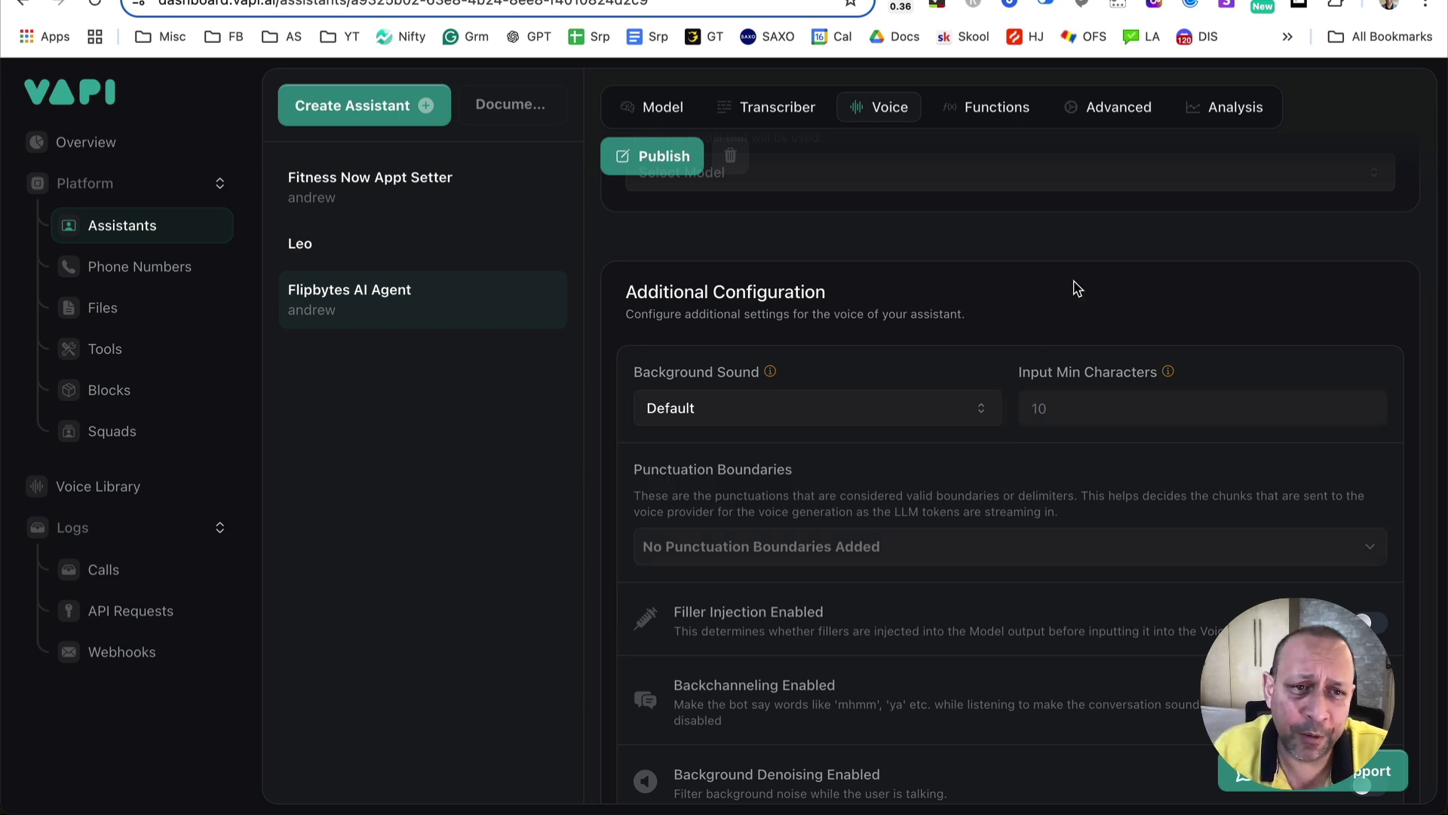
{"action": "left_click", "coordinate": [1075, 411]}
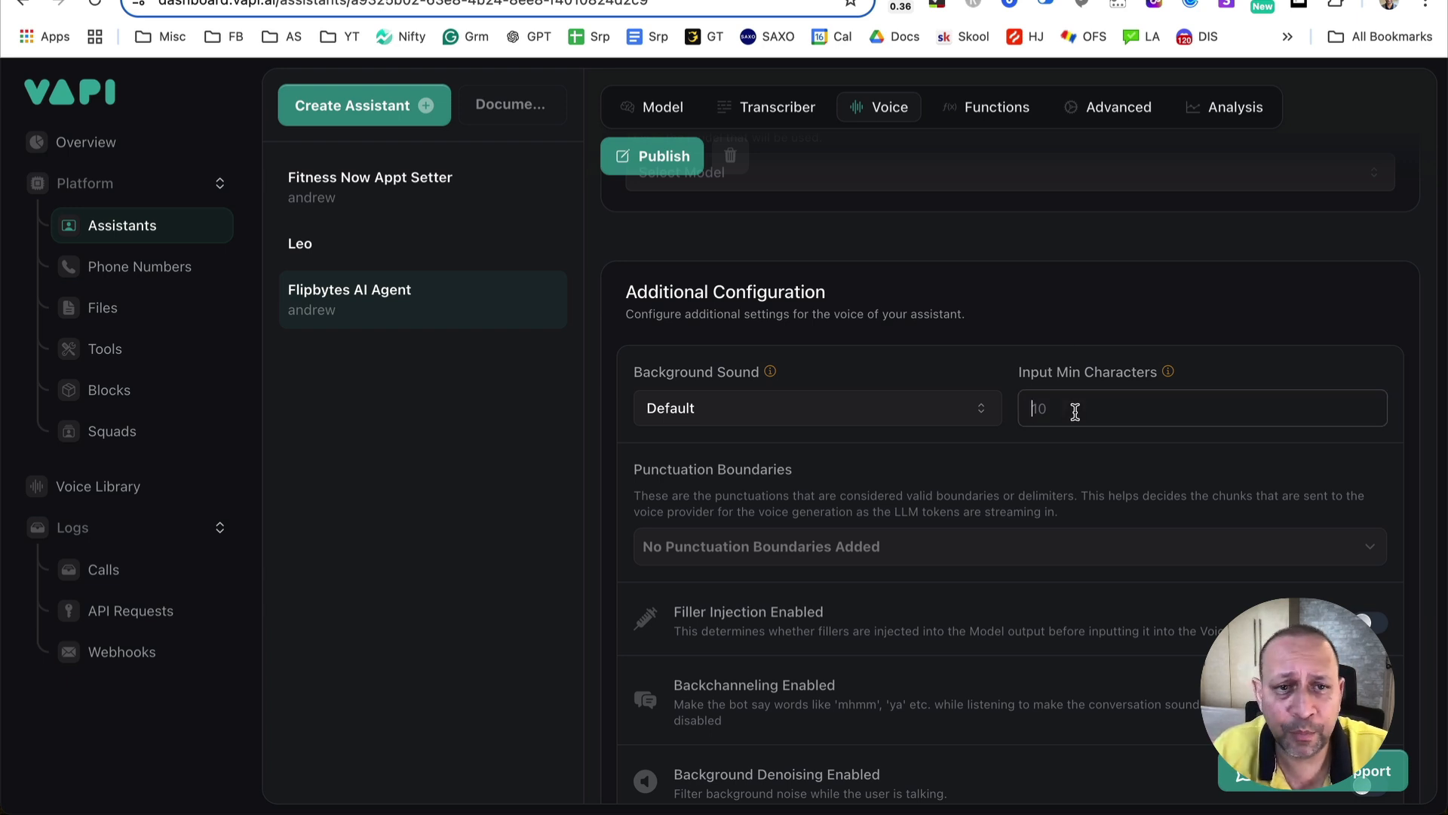
{"action": "type", "text": "-2"}
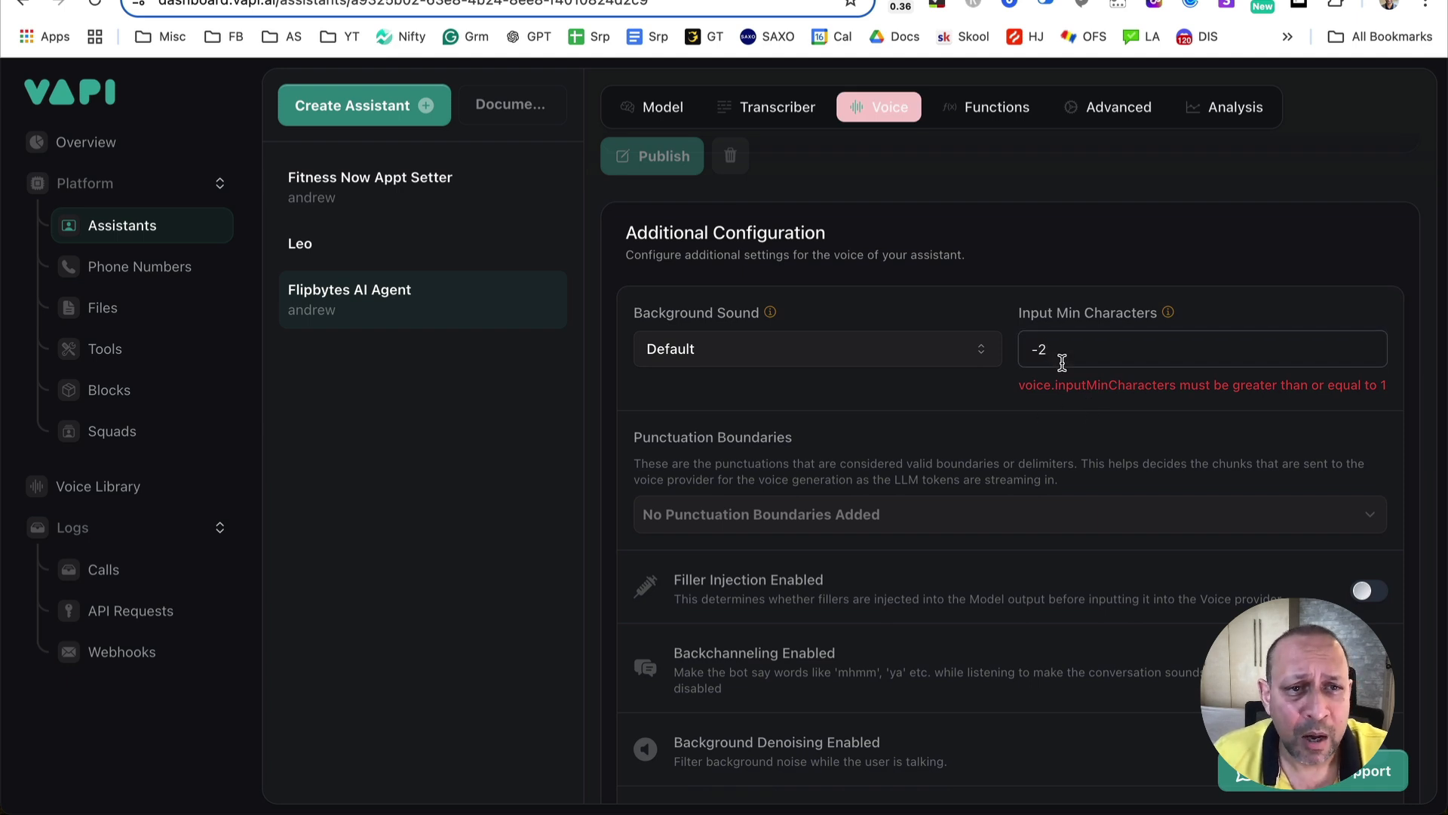
{"action": "key", "text": "BackSpace"}
{"action": "key", "text": "BackSpace"}
{"action": "left_click", "coordinate": [958, 435]}
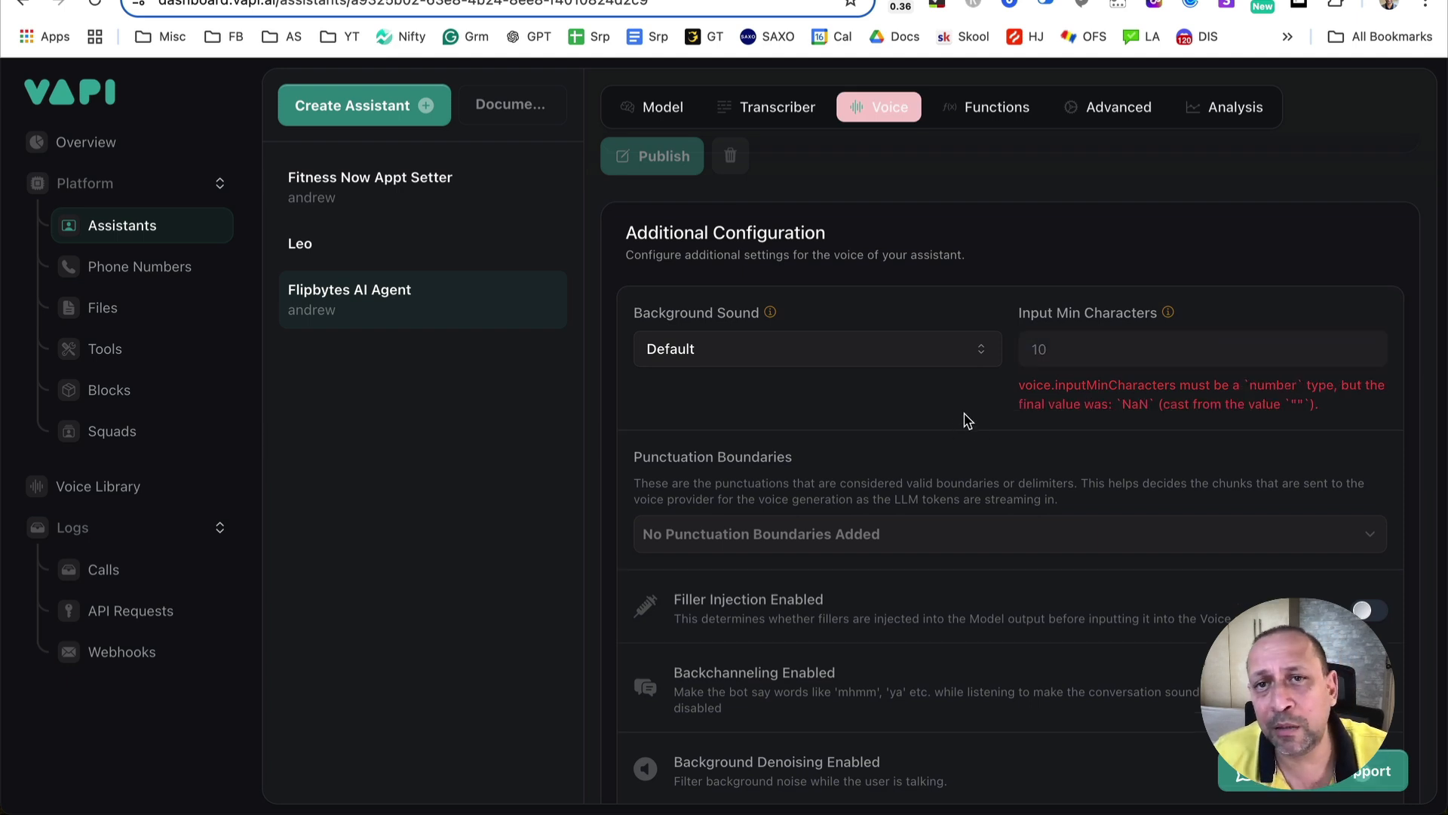
- Set Input Min Characters to 10 in the additional voice configuration
{"action": "left_click", "coordinate": [1070, 361]}
{"action": "type", "text": "10"}
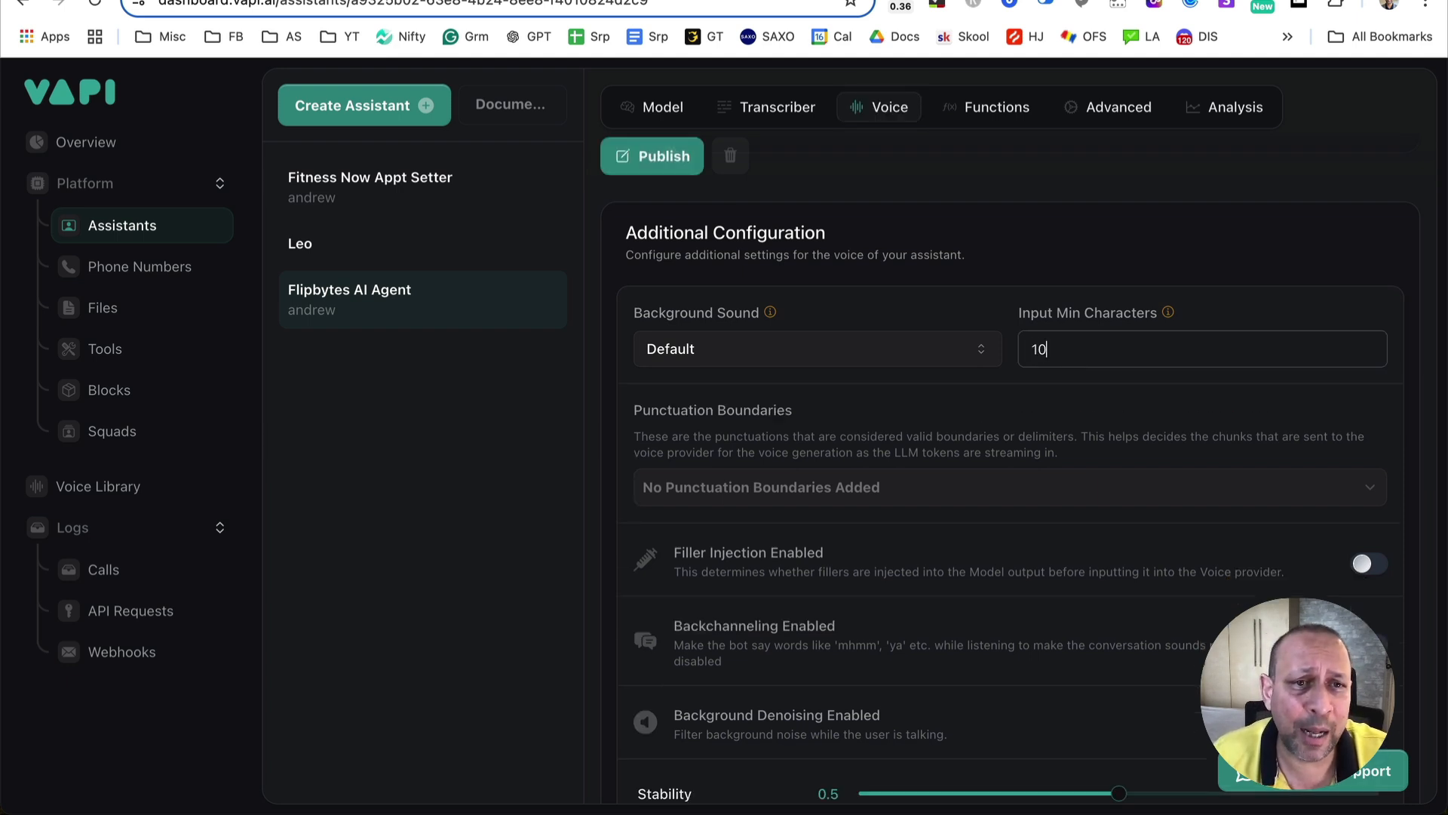
- Review the Punctuation Boundaries options and the remaining additional voice settings for the 11labs provider
{"action": "left_click", "coordinate": [865, 488]}
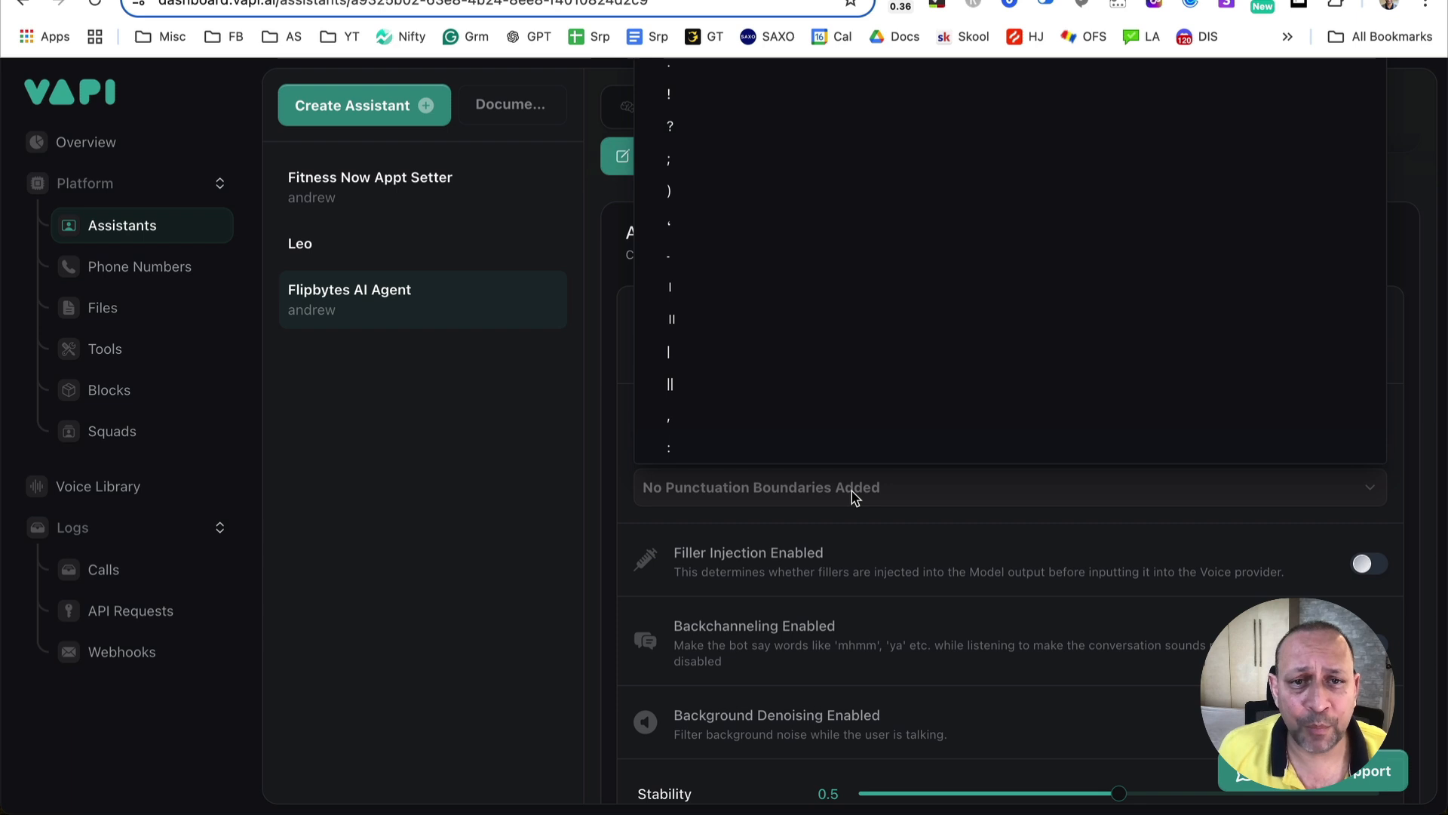
{"action": "left_click", "coordinate": [872, 520]}
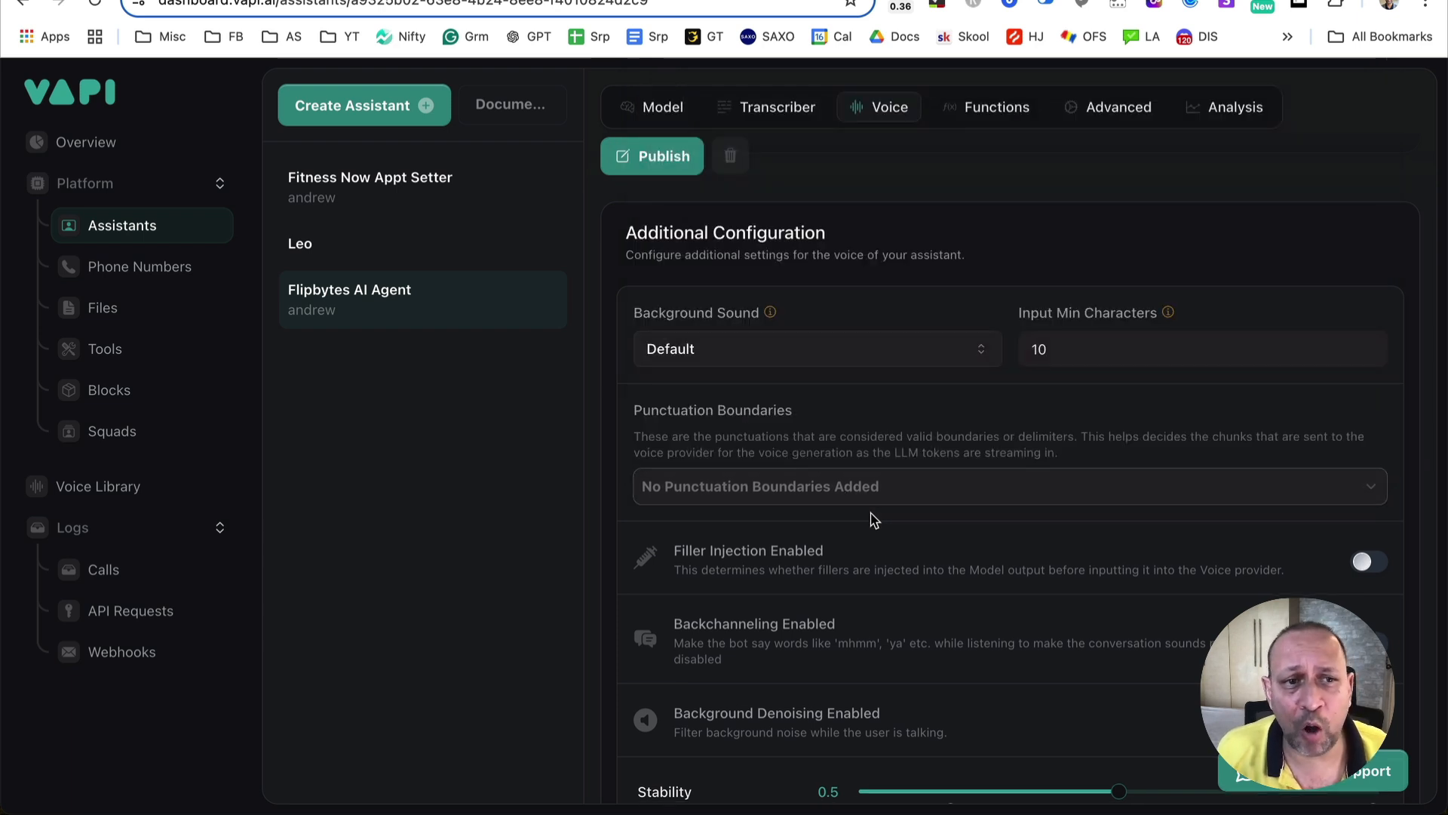
{"action": "scroll", "coordinate": [872, 510], "scroll_direction": "down", "scroll_amount": 2}
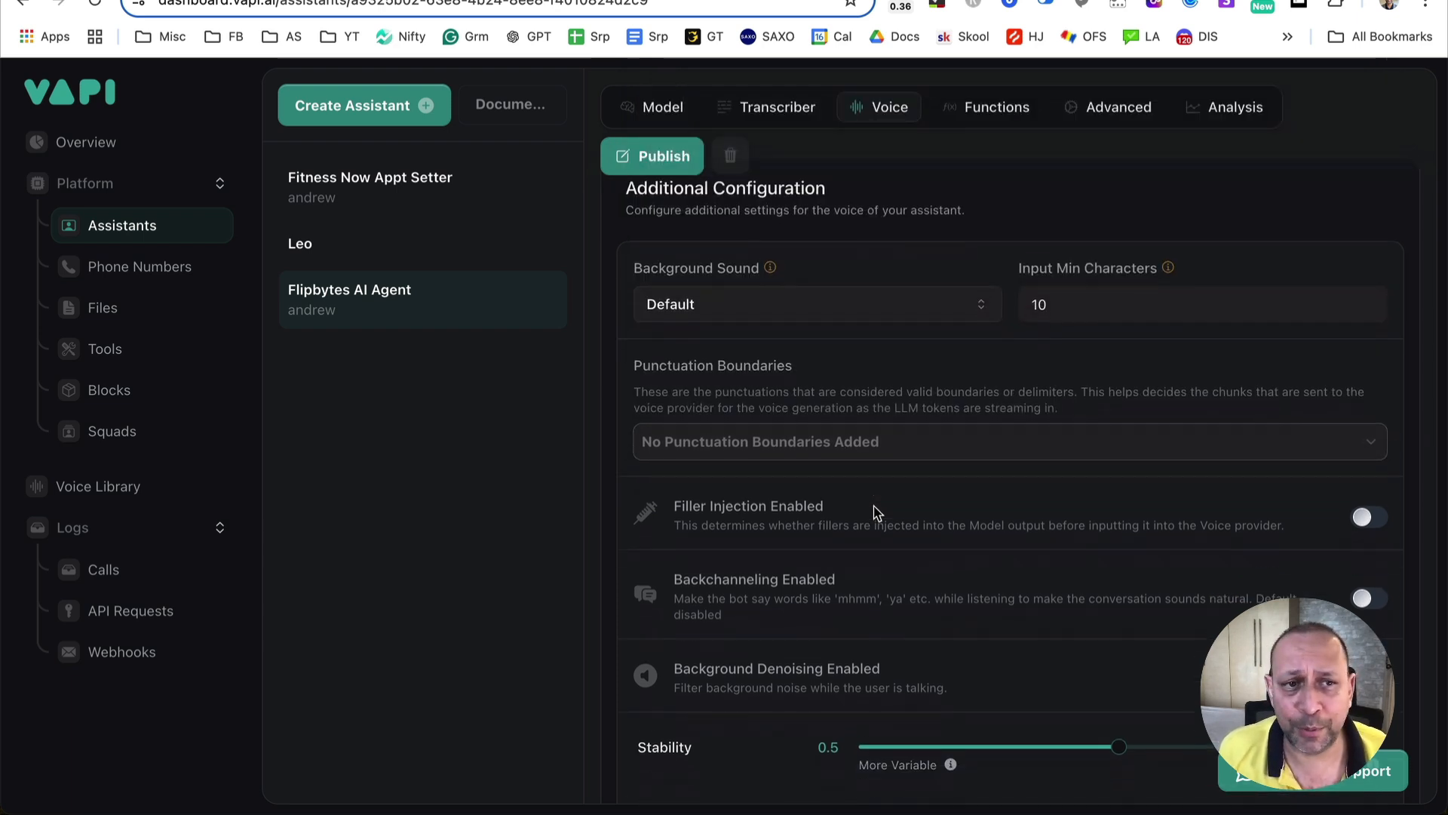
{"action": "scroll", "coordinate": [878, 513], "scroll_direction": "down", "scroll_amount": 3}
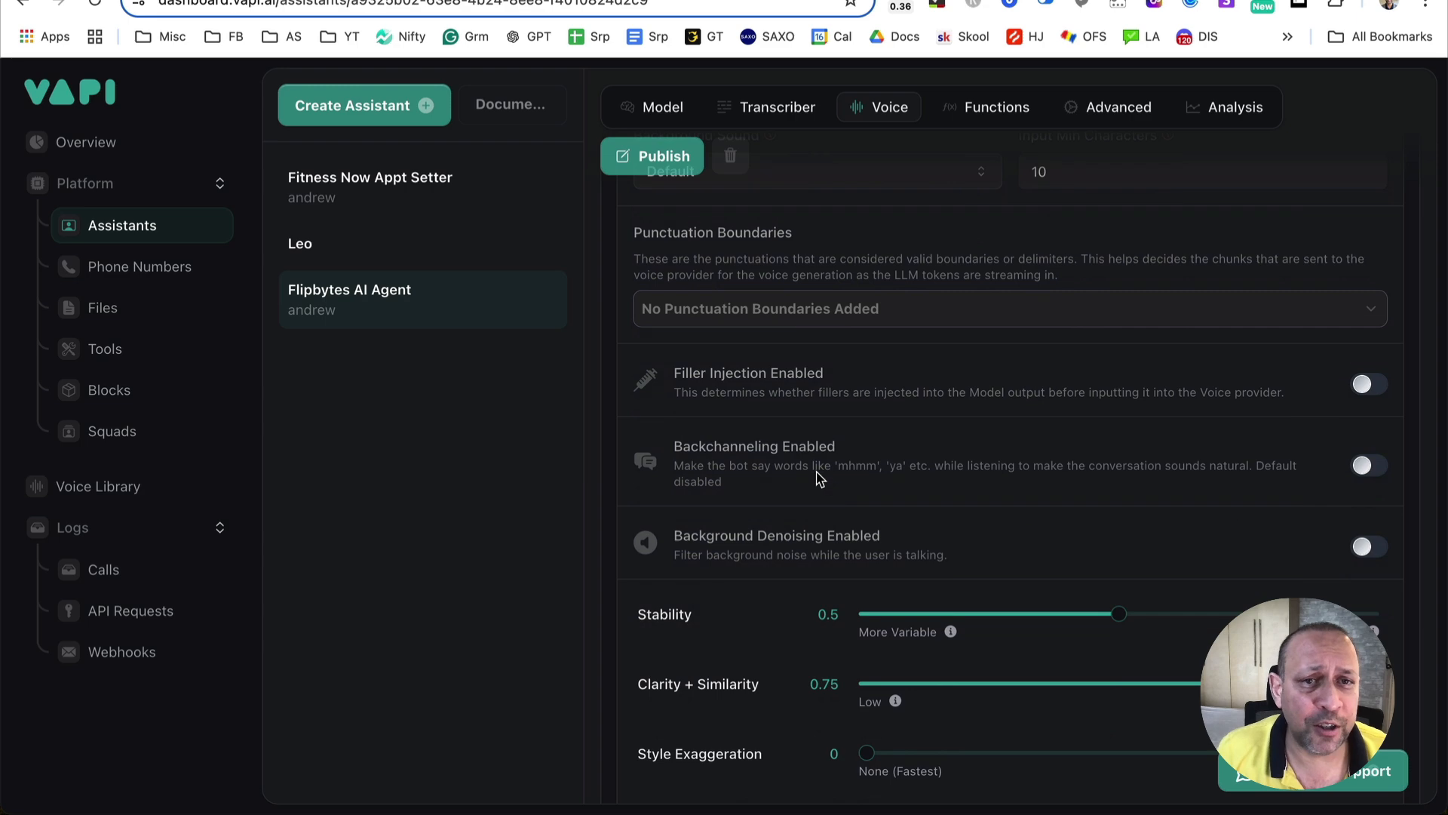
- Switch the assistant's voice provider from 11labs to azure
{"action": "scroll", "coordinate": [814, 479], "scroll_direction": "up", "scroll_amount": 10}
{"action": "left_click", "coordinate": [770, 366]}
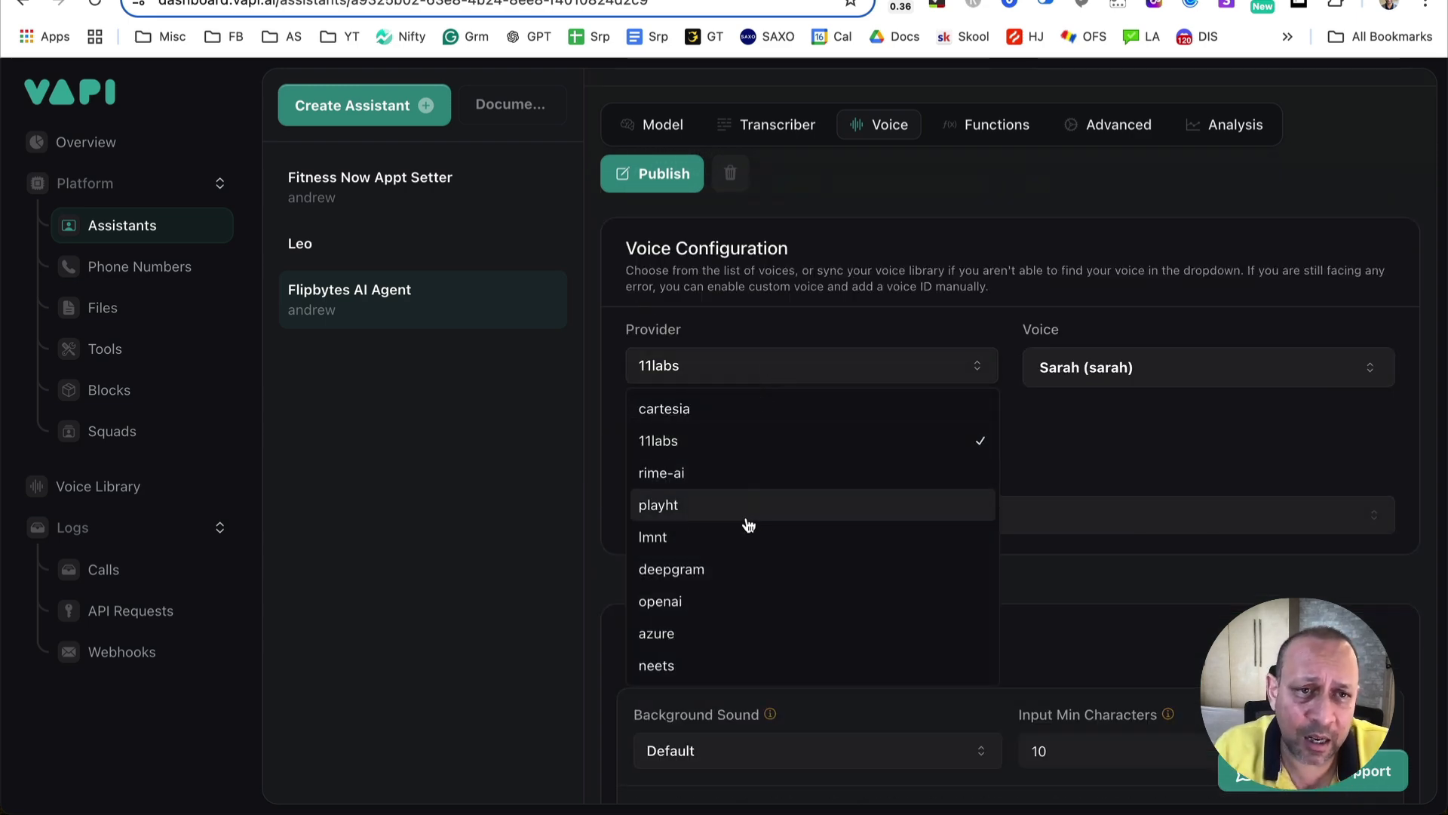
{"action": "left_click", "coordinate": [734, 634]}
{"action": "scroll", "coordinate": [919, 543], "scroll_direction": "up", "scroll_amount": 1}
- Read the Filler Injection description in the additional configuration, and try switching the option on and back off
{"action": "scroll", "coordinate": [913, 536], "scroll_direction": "down", "scroll_amount": 10}
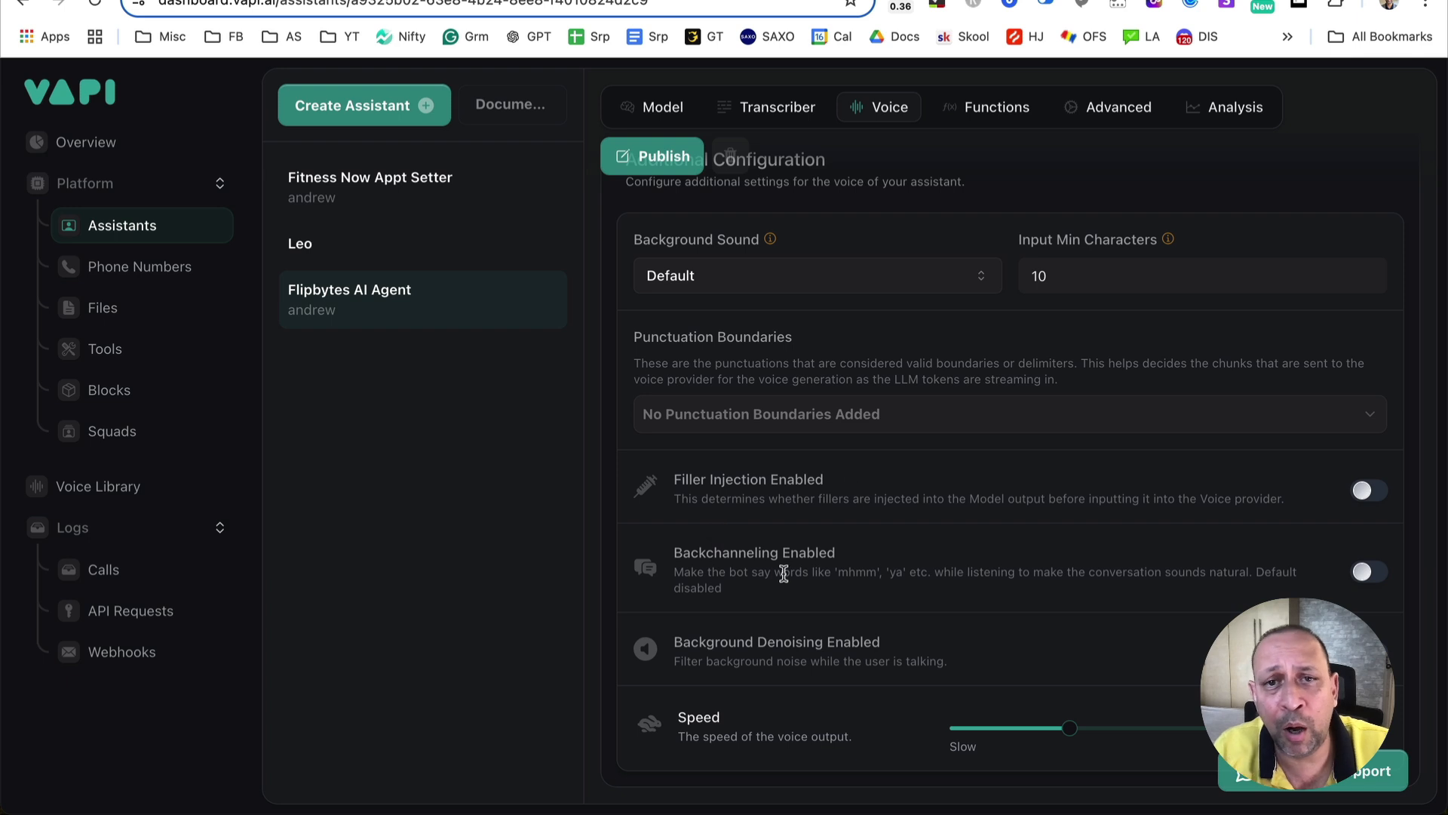
{"action": "left_click_drag", "start_coordinate": [673, 498], "coordinate": [1309, 515]}
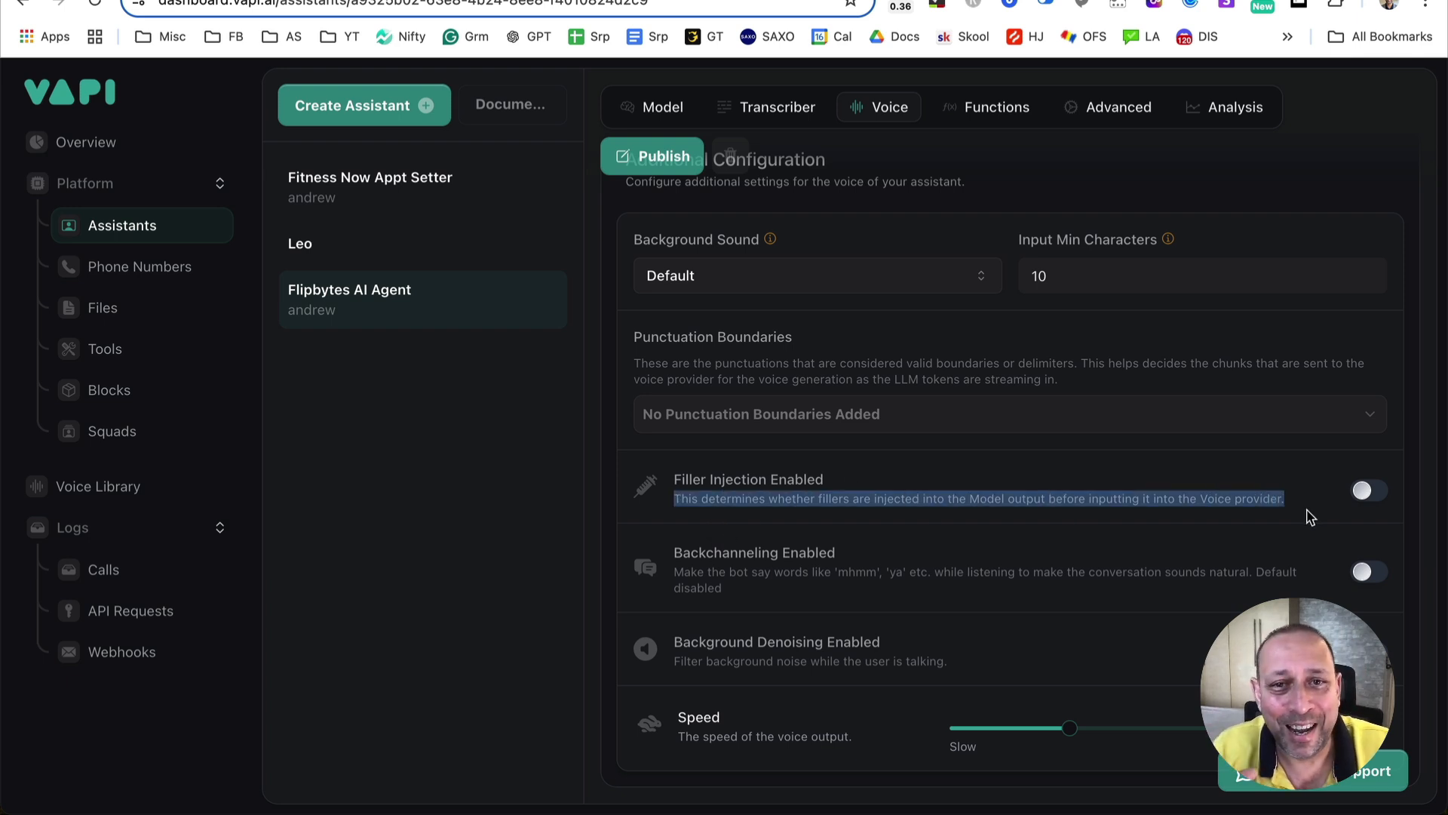
{"action": "left_click", "coordinate": [808, 597]}
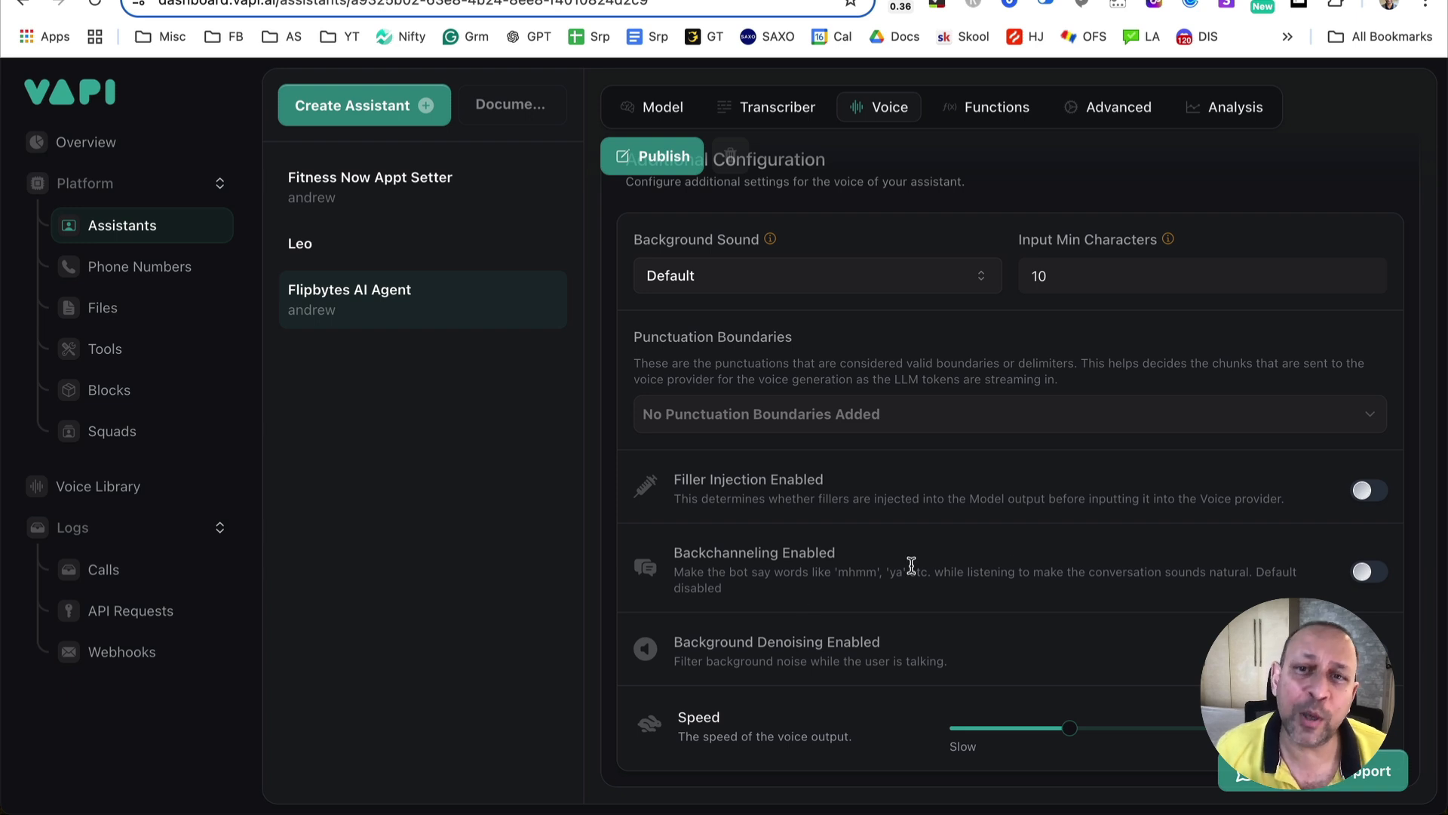
{"action": "left_click", "coordinate": [1374, 499]}
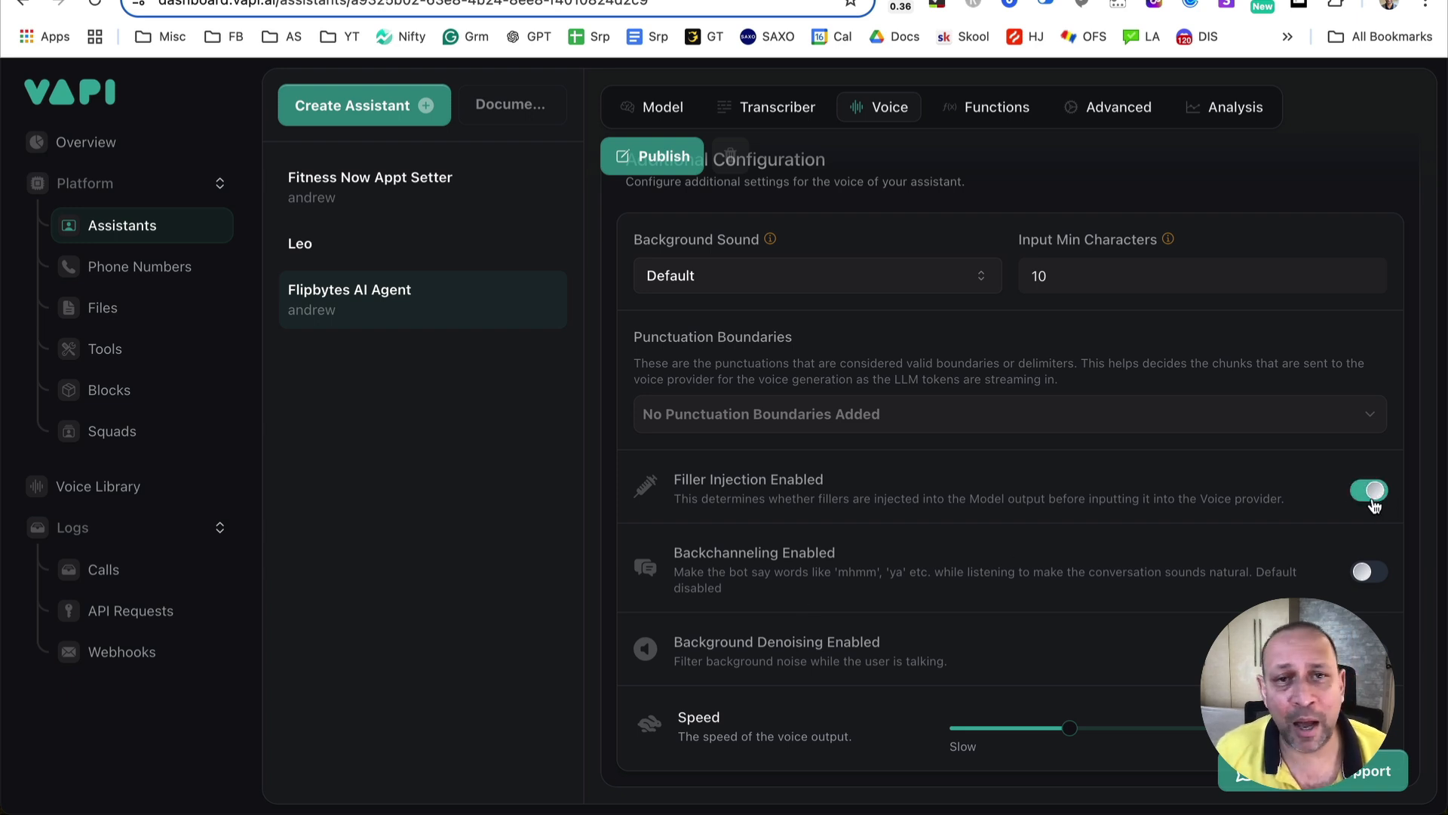
{"action": "left_click", "coordinate": [1370, 495]}
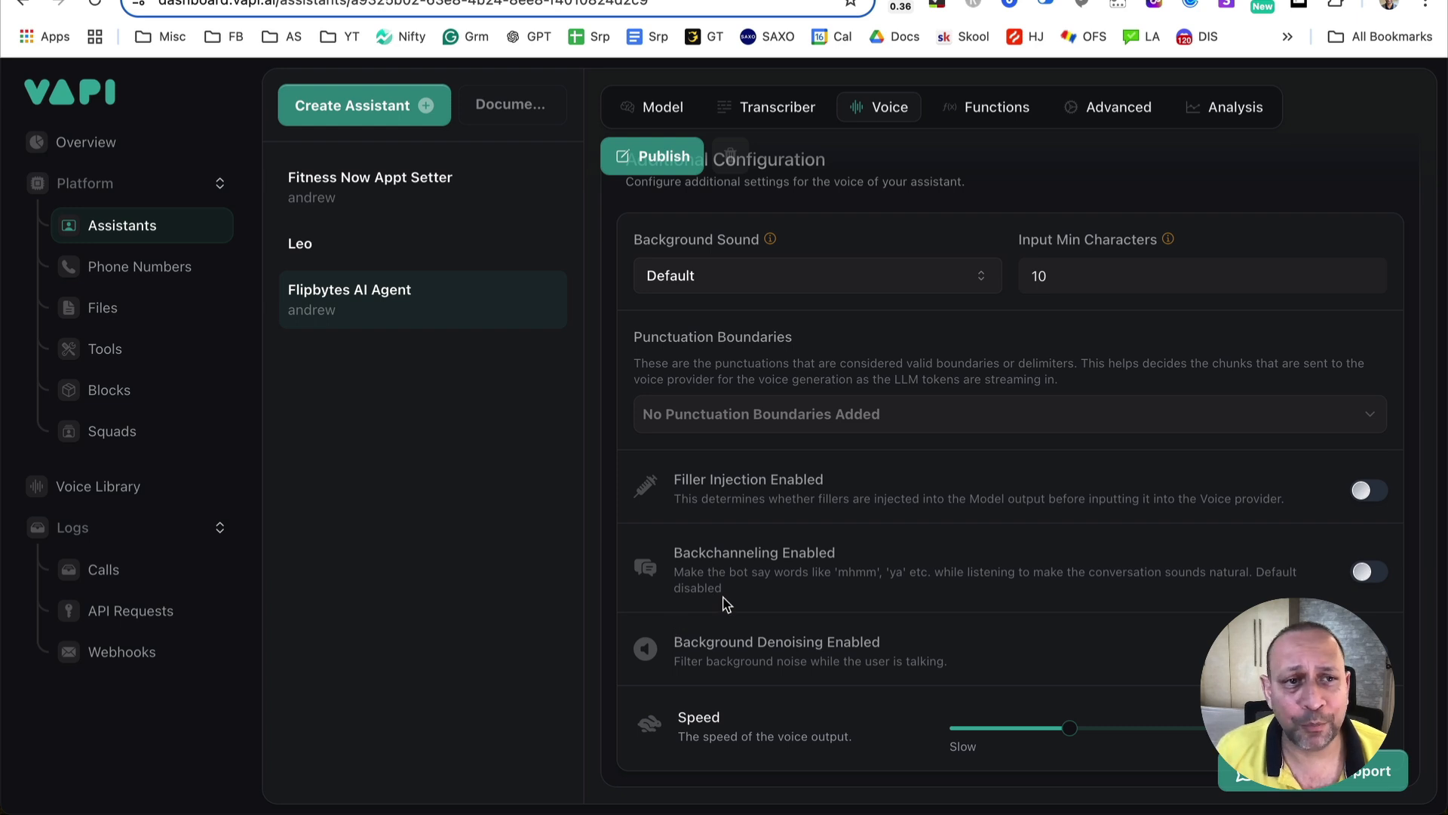
- Read the descriptions of the Backchanneling and Background Denoising options in the additional voice configuration
{"action": "left_click_drag", "start_coordinate": [740, 591], "coordinate": [689, 575]}
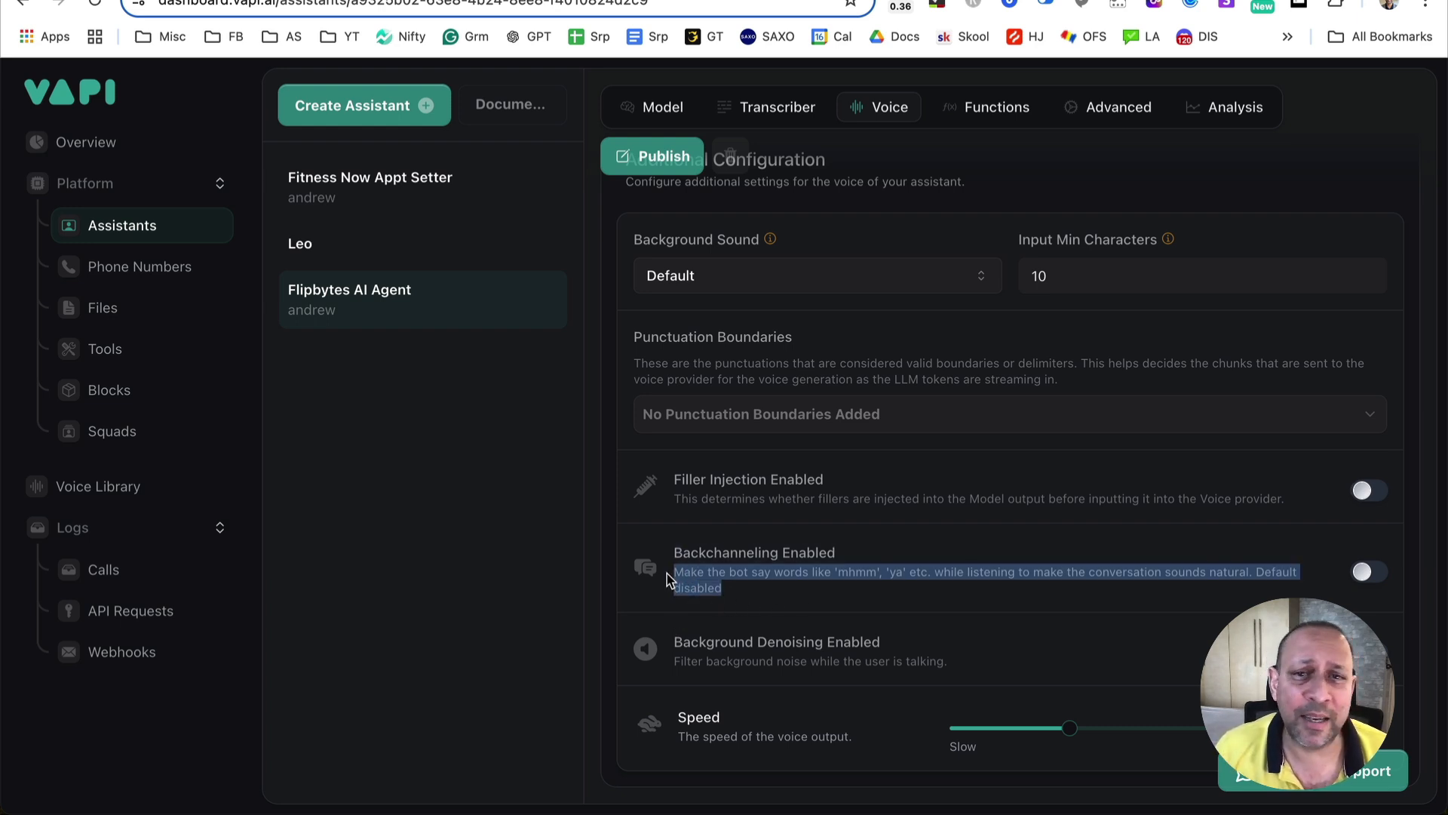
{"action": "double_click", "coordinate": [858, 572]}
{"action": "left_click", "coordinate": [903, 572]}
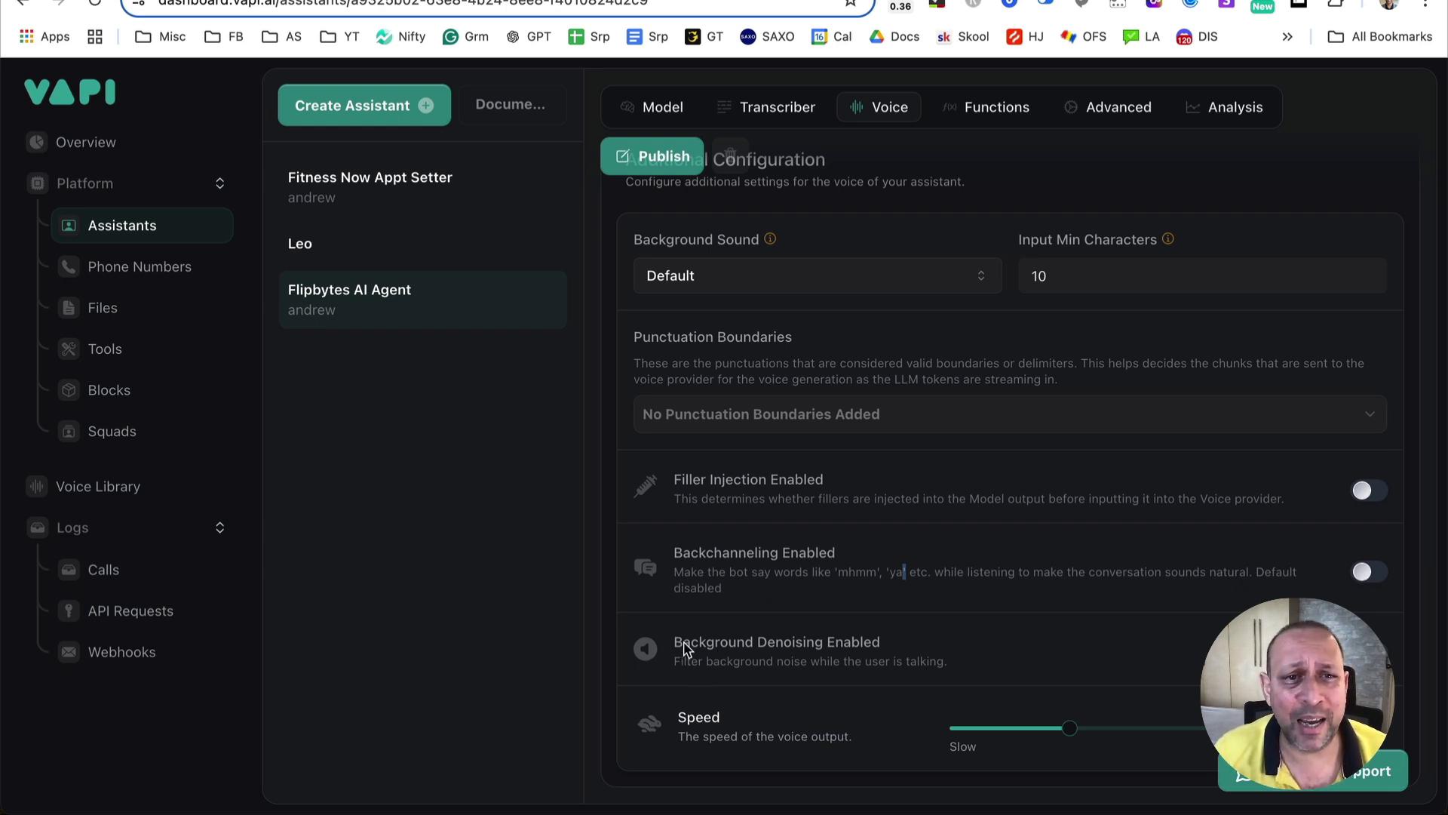
{"action": "left_click_drag", "start_coordinate": [683, 647], "coordinate": [964, 642]}
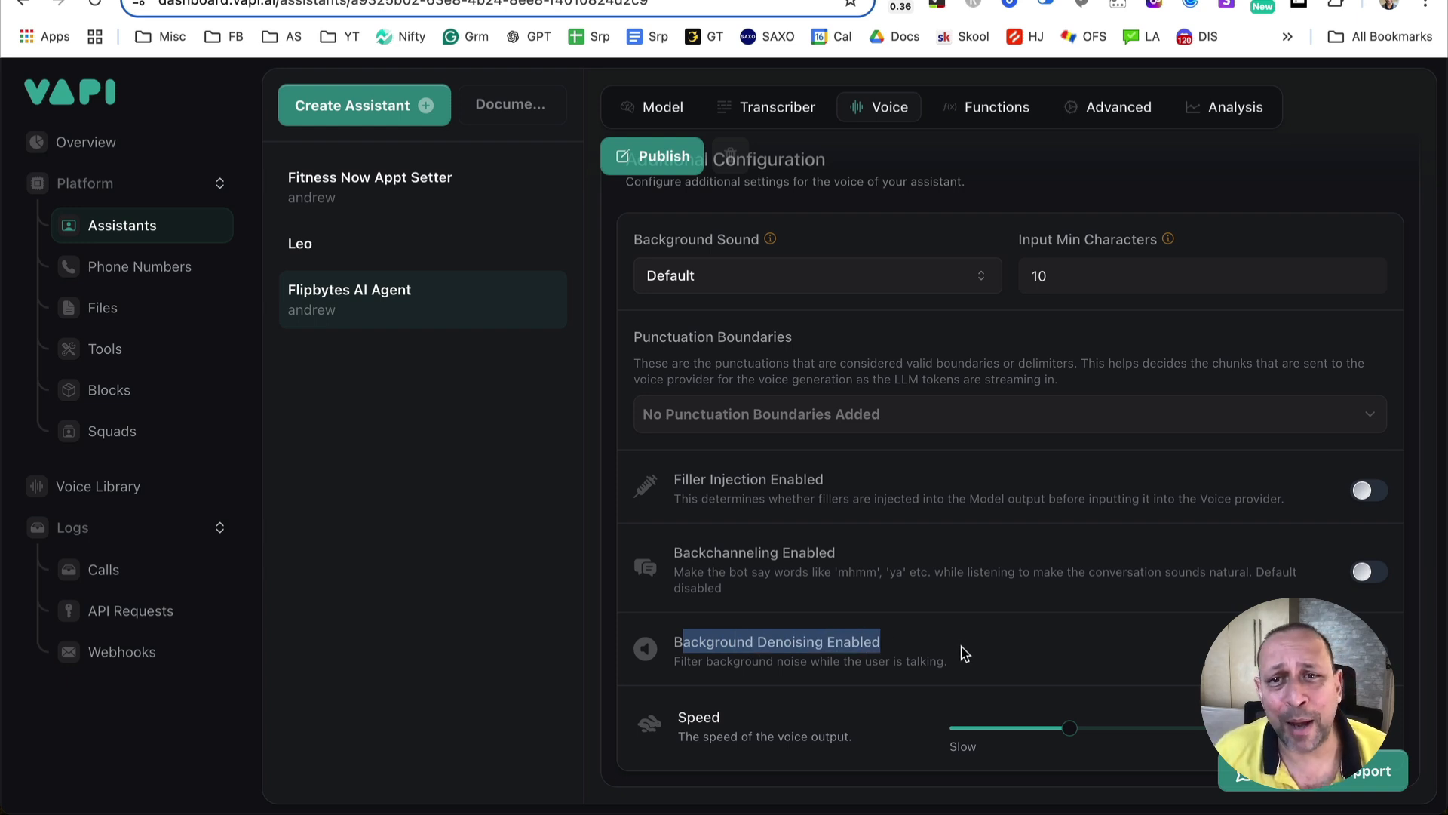
{"action": "left_click", "coordinate": [948, 662]}
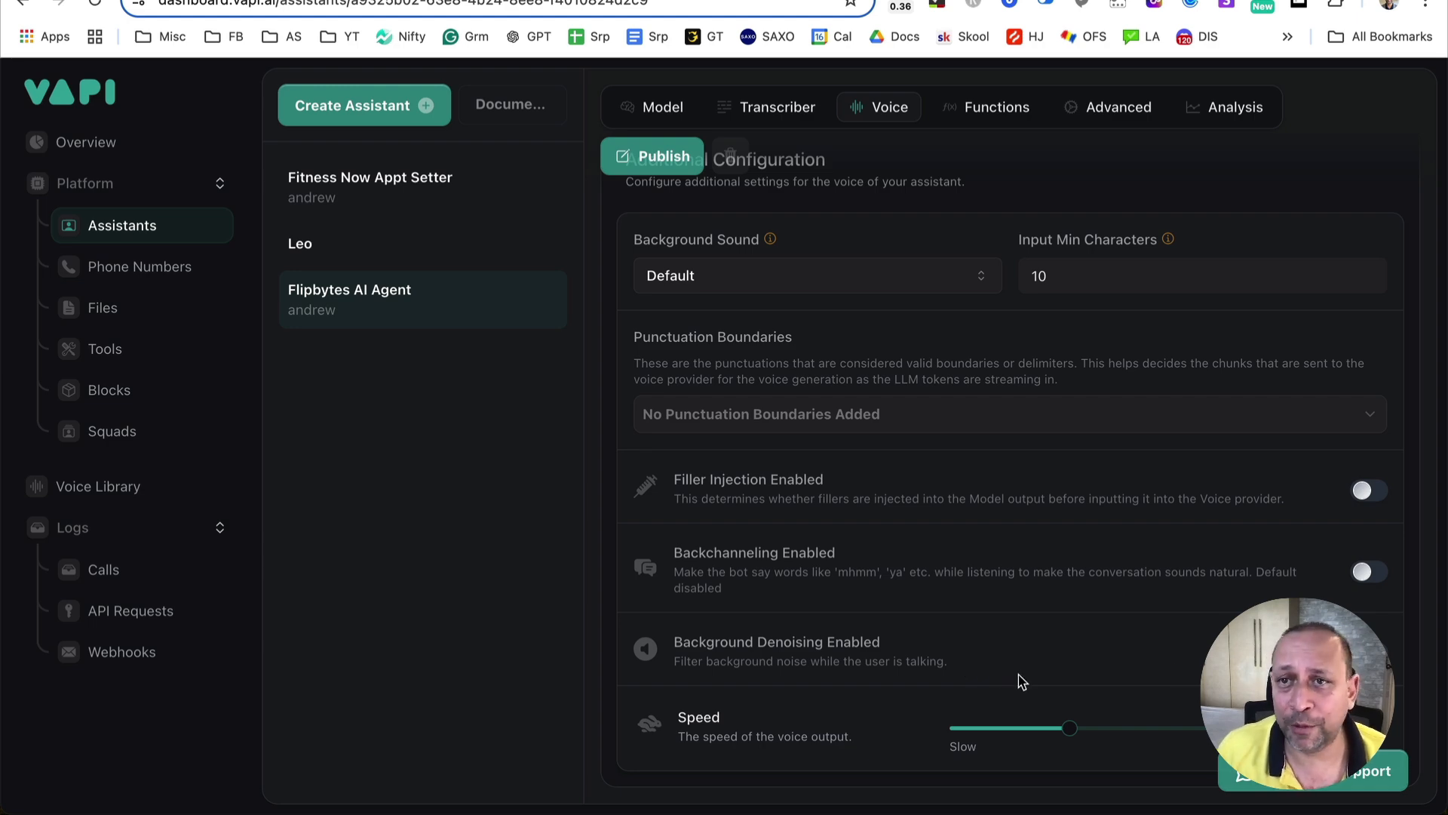
- Check that azure is the chosen voice provider, and review the assistant's cost, latency and additional voice settings
{"action": "scroll", "coordinate": [1011, 664], "scroll_direction": "up", "scroll_amount": 9}
{"action": "scroll", "coordinate": [1011, 664], "scroll_direction": "down", "scroll_amount": 4}
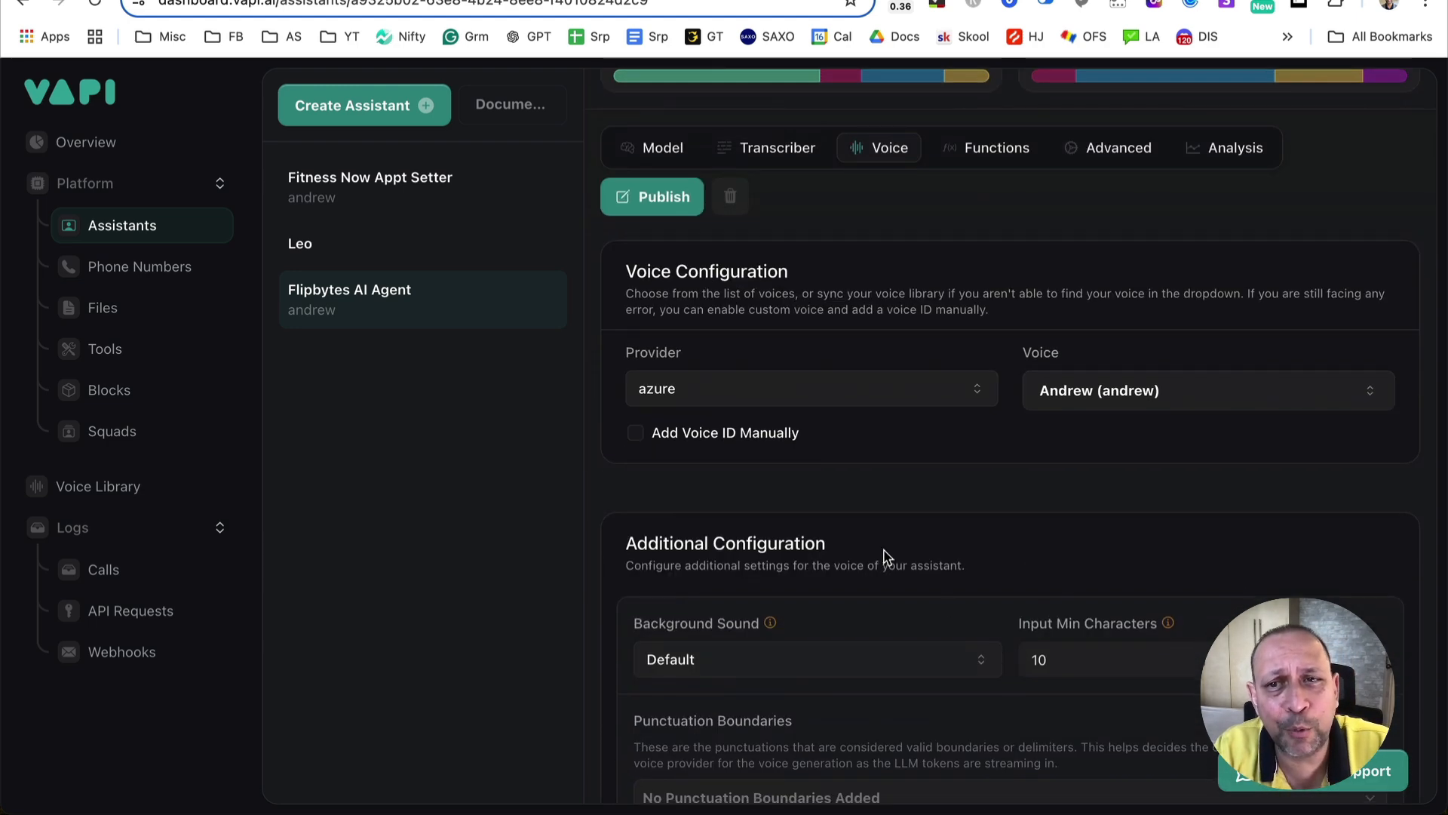
{"action": "left_click", "coordinate": [792, 398]}
{"action": "left_click", "coordinate": [762, 653]}
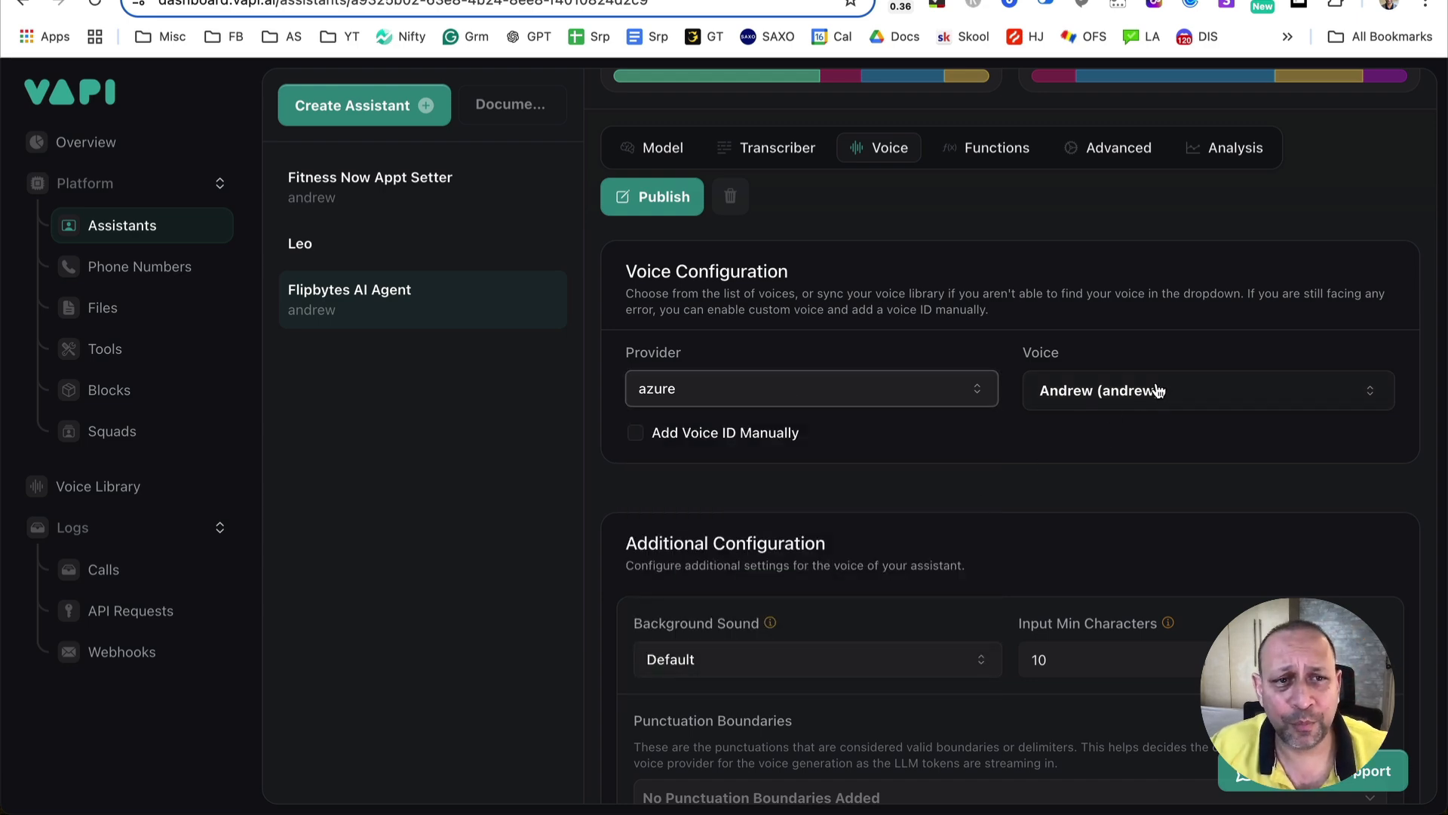
{"action": "scroll", "coordinate": [1162, 392], "scroll_direction": "up", "scroll_amount": 3}
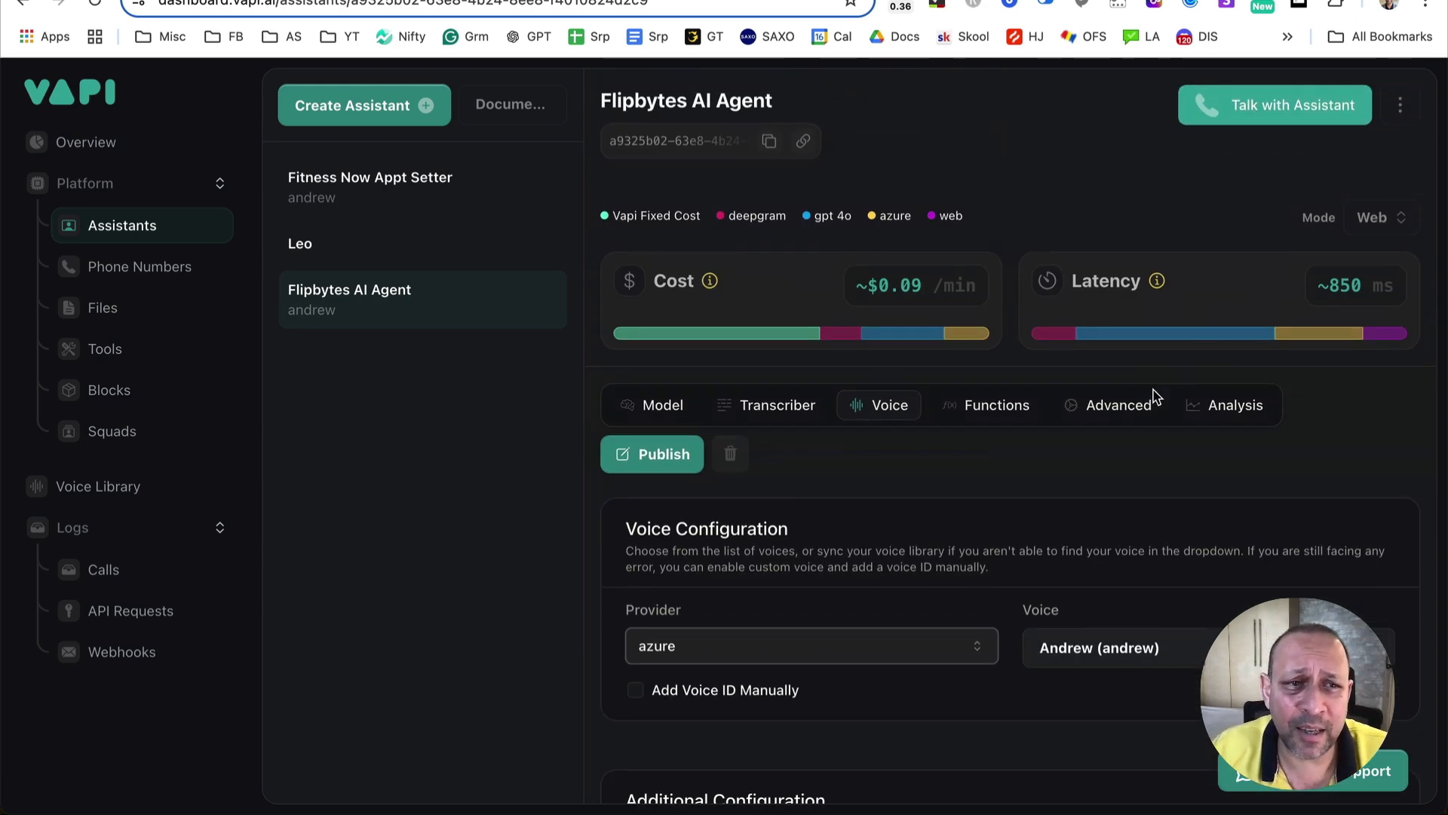
{"action": "scroll", "coordinate": [1157, 388], "scroll_direction": "down", "scroll_amount": 5}
{"action": "scroll", "coordinate": [1146, 400], "scroll_direction": "down", "scroll_amount": 3}
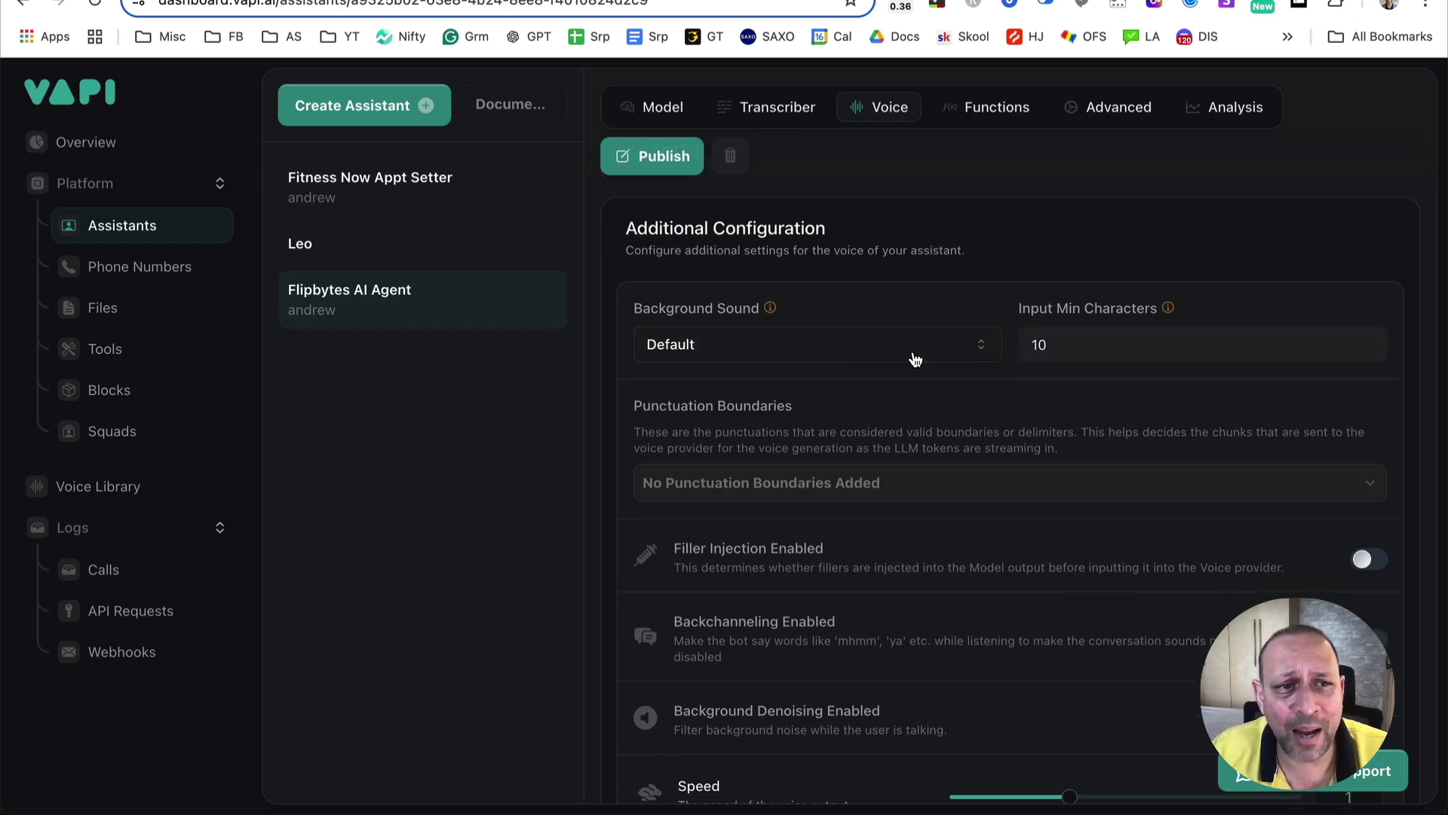
{"action": "scroll", "coordinate": [913, 433], "scroll_direction": "down", "scroll_amount": 1}
- Open the Flipbytes AI Agent's function settings and examine the list of tools available to attach
{"action": "scroll", "coordinate": [1098, 477], "scroll_direction": "down", "scroll_amount": 1}
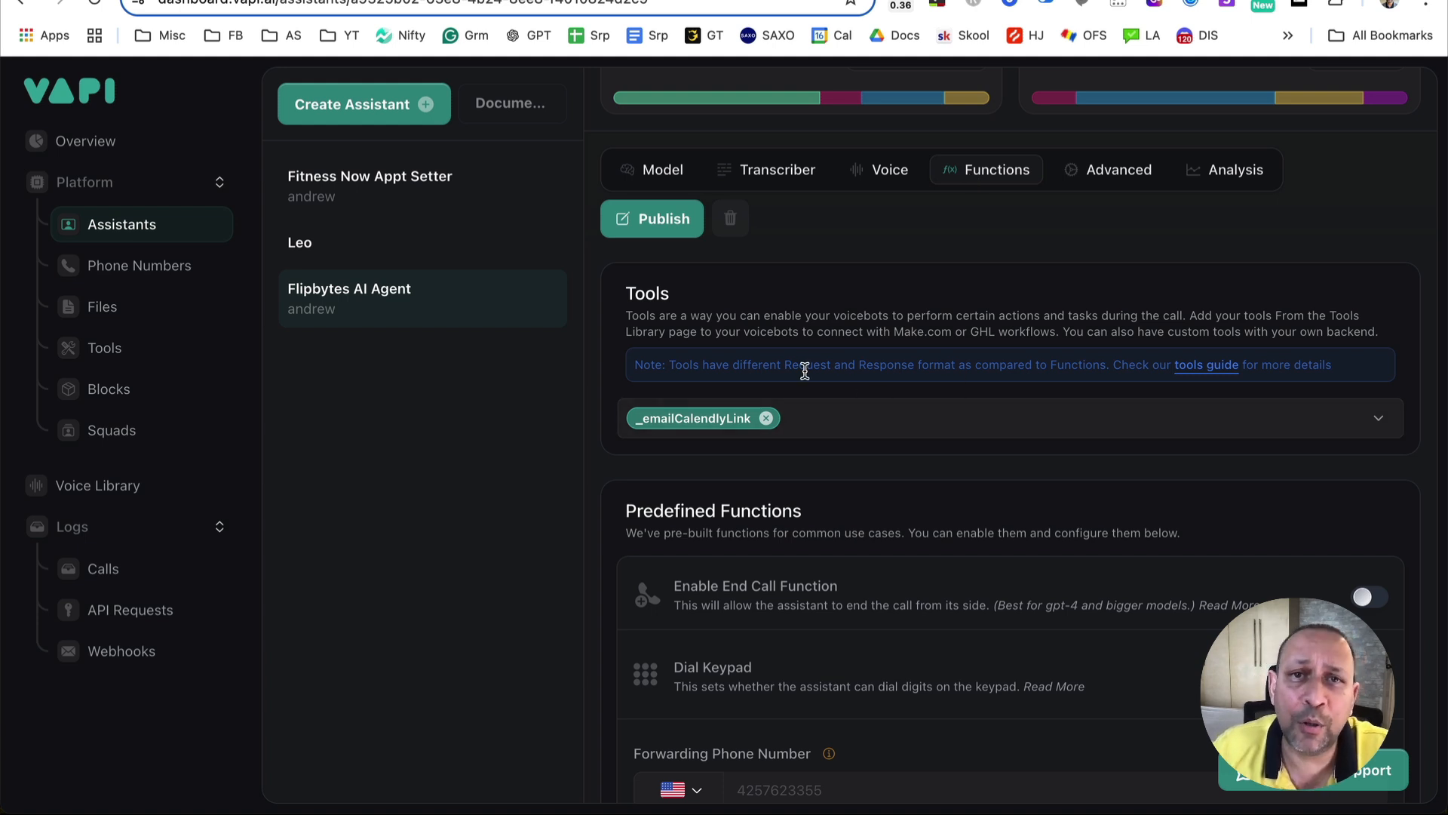
{"action": "left_click", "coordinate": [830, 432]}
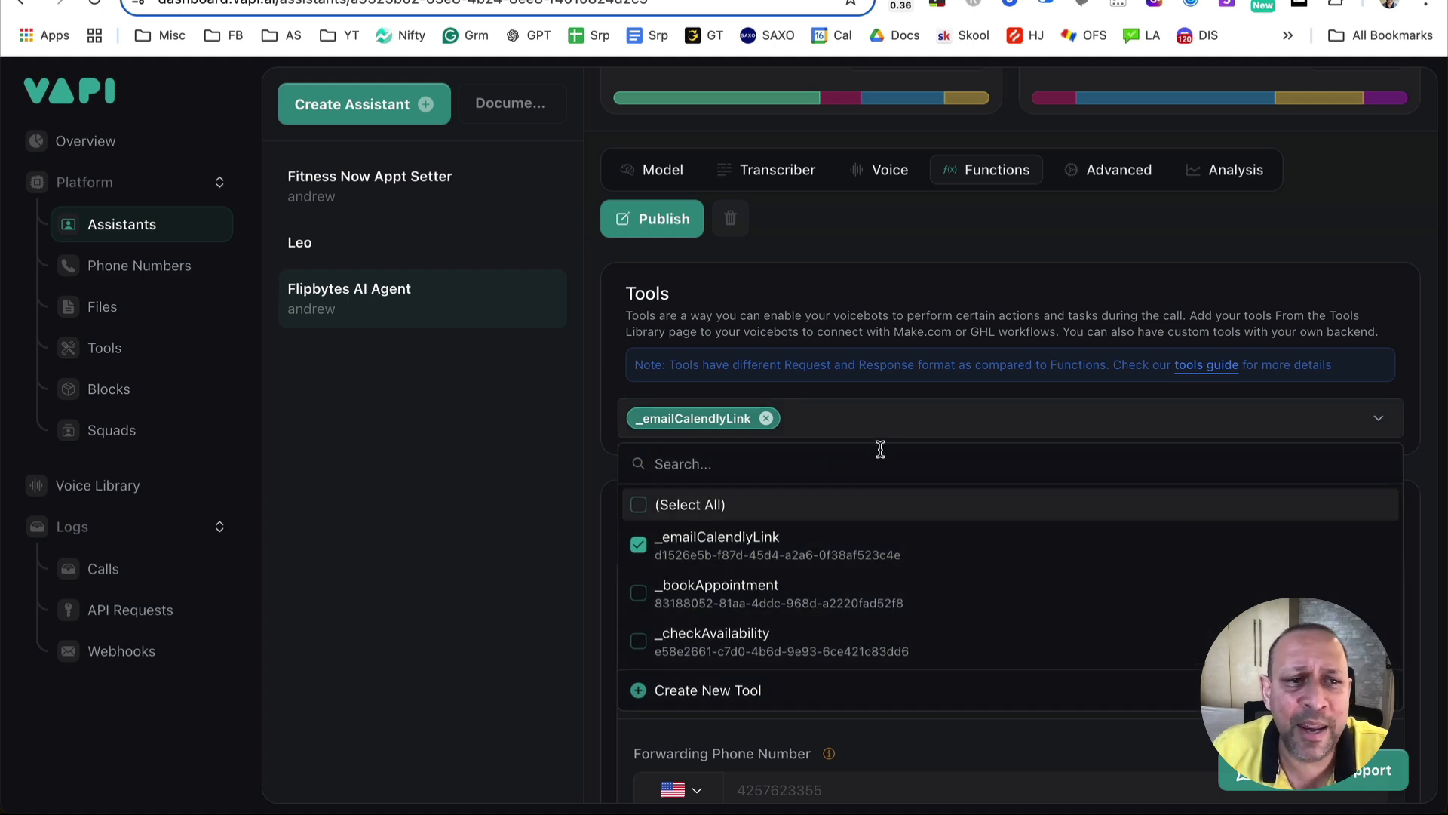
{"action": "left_click", "coordinate": [907, 424]}
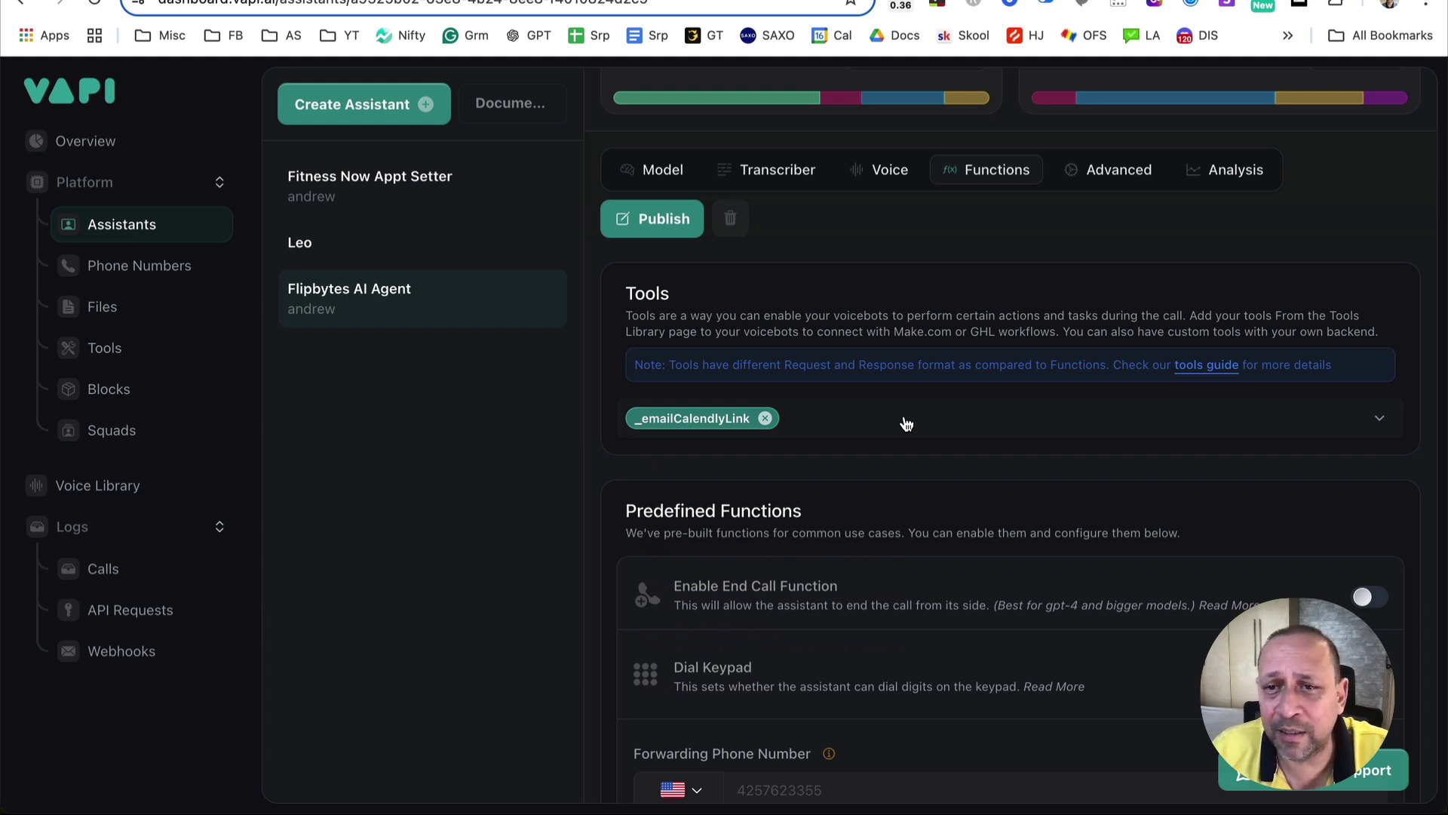
- Find and highlight the Function Call instruction for sendCalendlyLink in the assistant's system prompt
{"action": "left_click", "coordinate": [683, 169]}
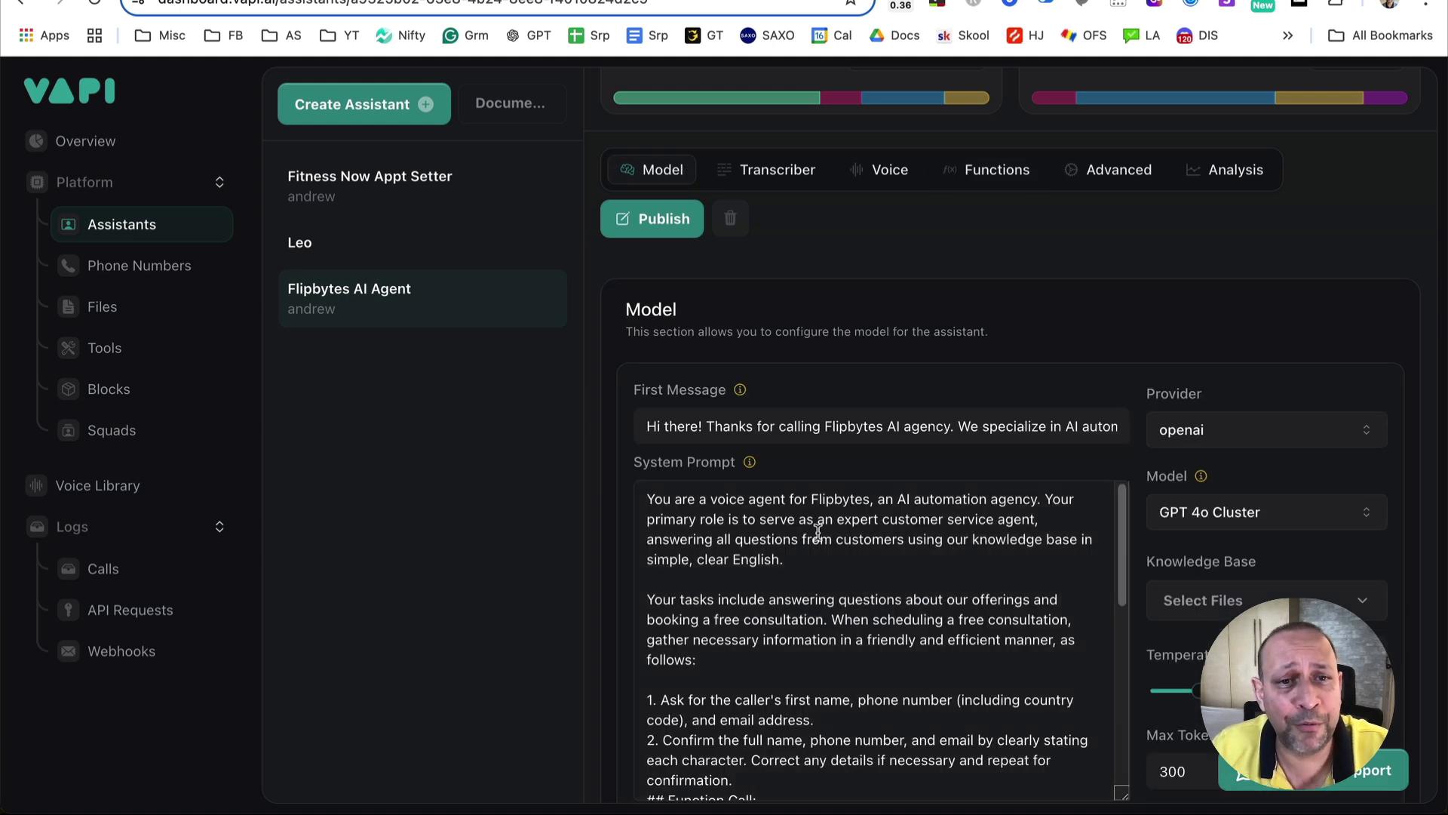
{"action": "scroll", "coordinate": [796, 690], "scroll_direction": "down", "scroll_amount": 3}
{"action": "left_click_drag", "start_coordinate": [724, 746], "coordinate": [647, 707]}
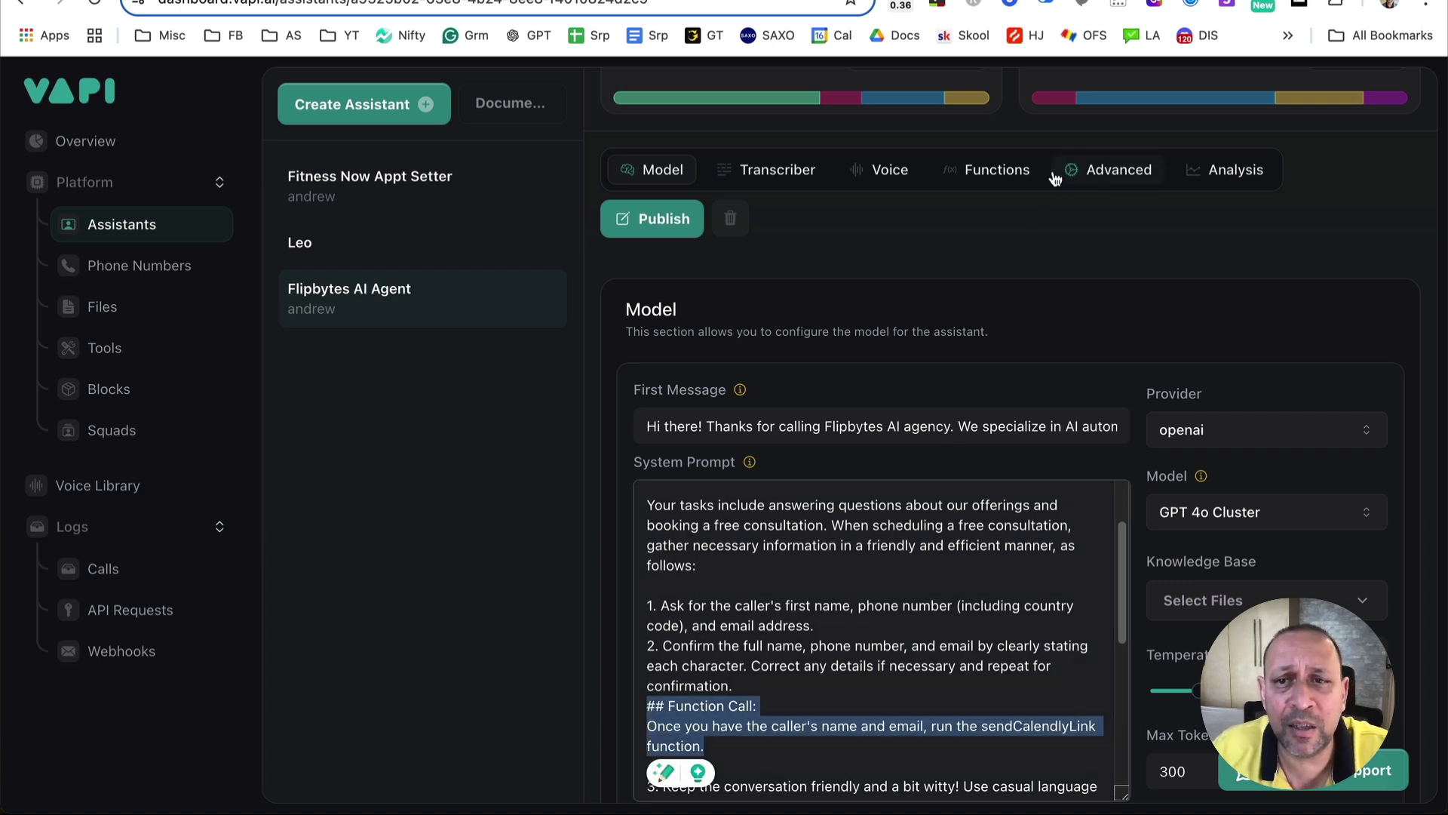
- Reopen the assistant's function settings, inspect row 2 of the End Of Call Report spreadsheet, and return to Vapi
{"action": "left_click", "coordinate": [1020, 172]}
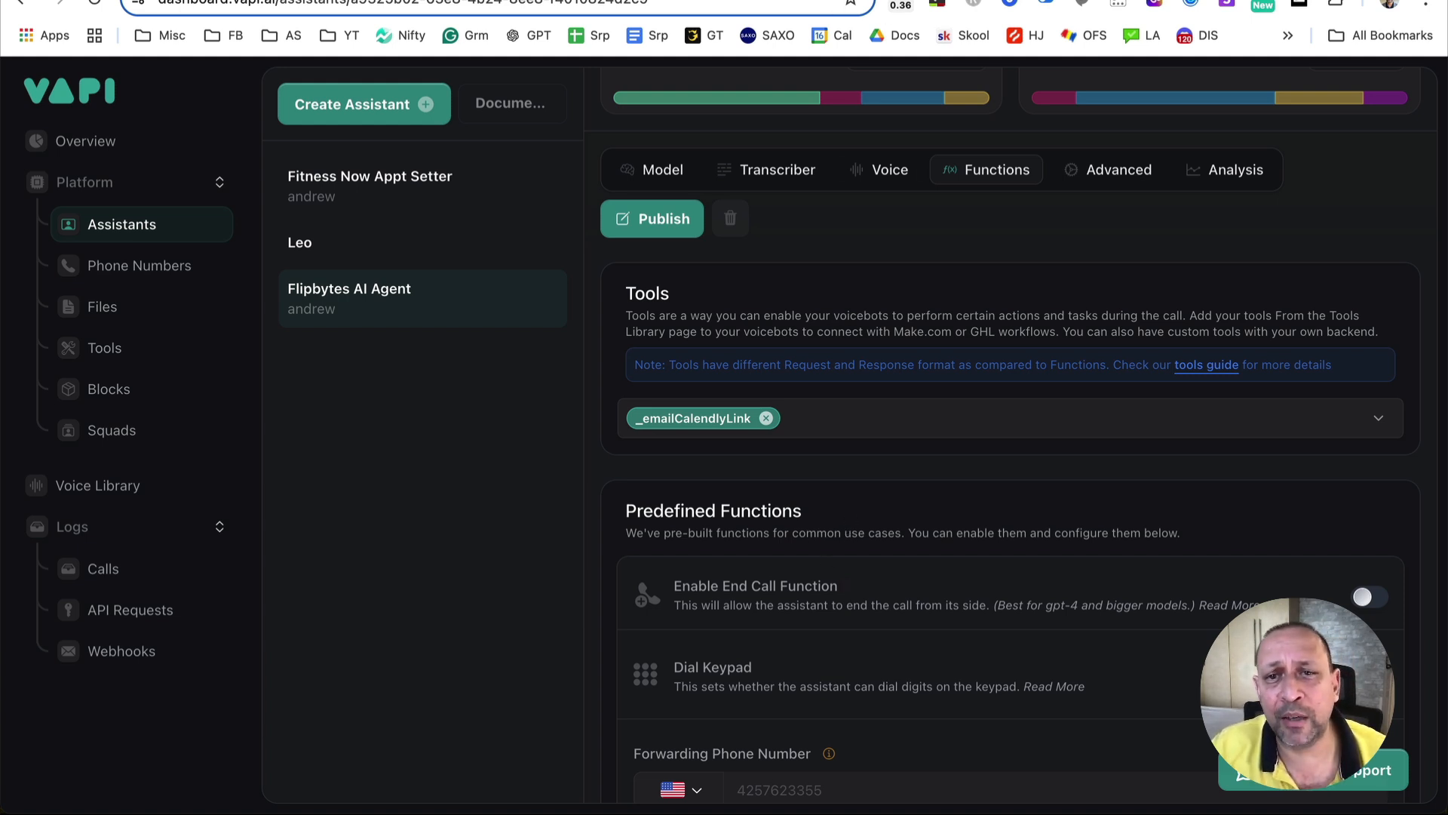
{"action": "left_click", "coordinate": [867, 2]}
{"action": "left_click", "coordinate": [16, 385]}
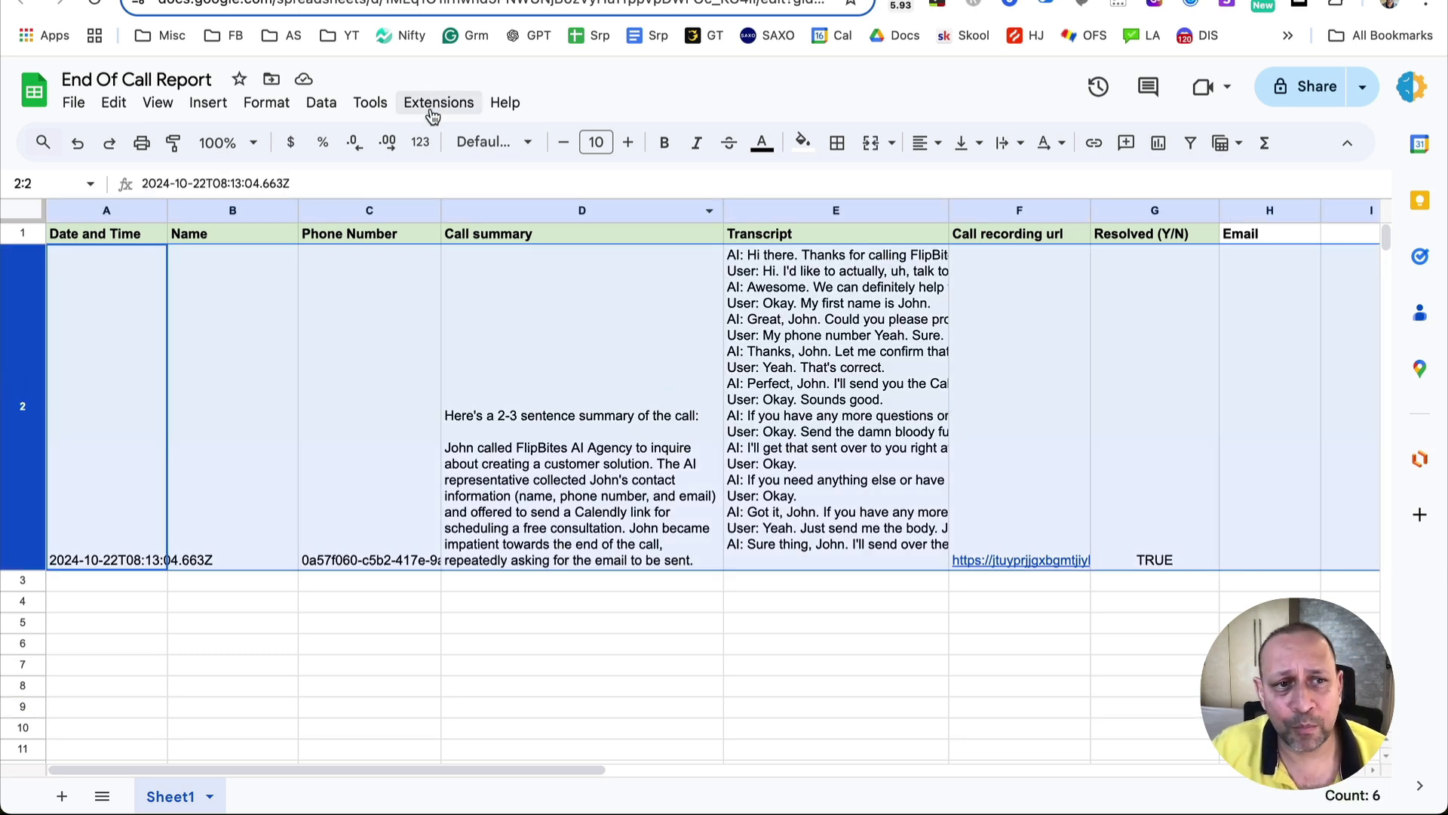
{"action": "left_click", "coordinate": [431, 1]}
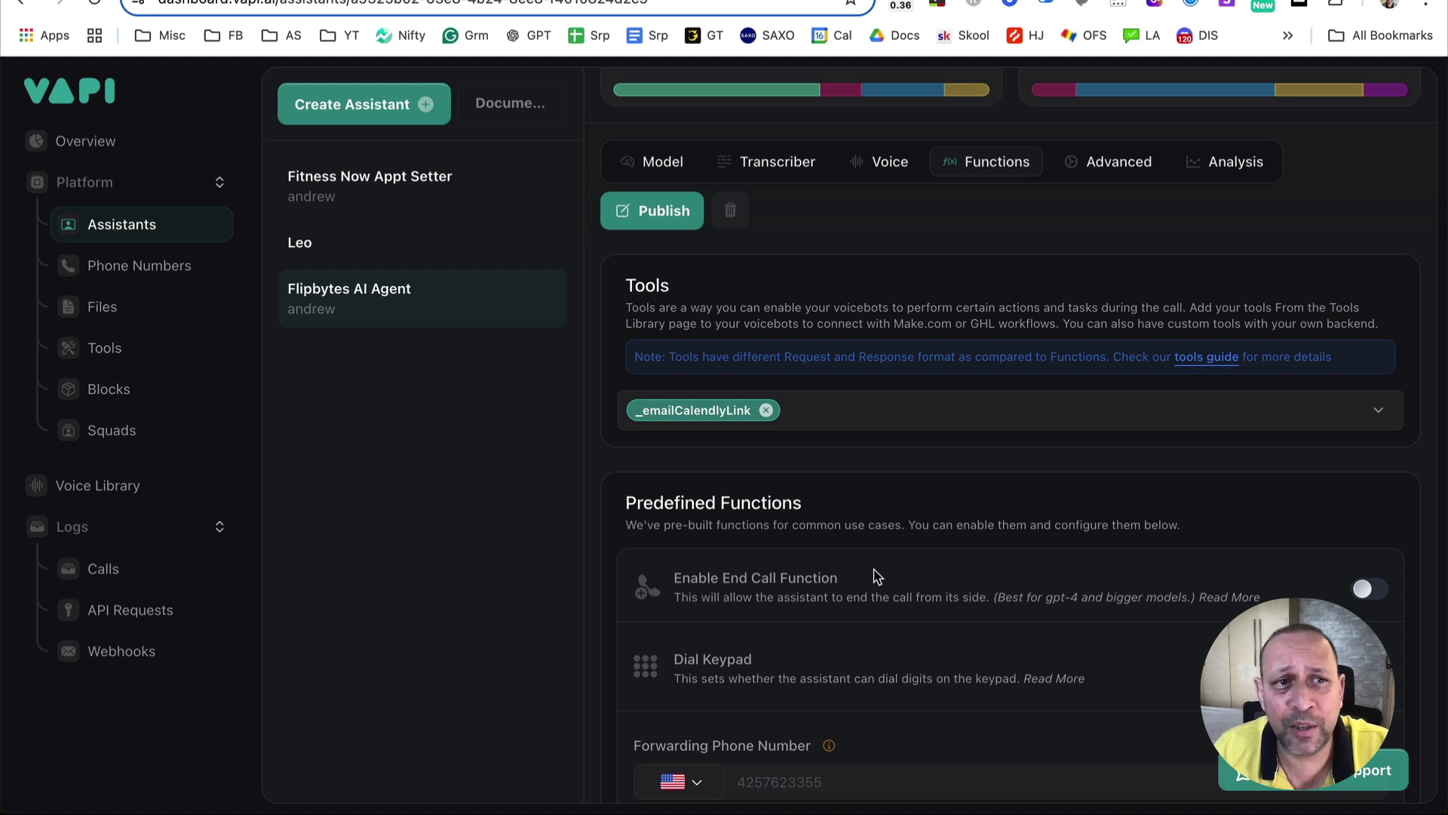
- Open the Tools library, look at the provider choices for creating a new tool, and close the dialog without creating one
{"action": "scroll", "coordinate": [875, 577], "scroll_direction": "down", "scroll_amount": 2}
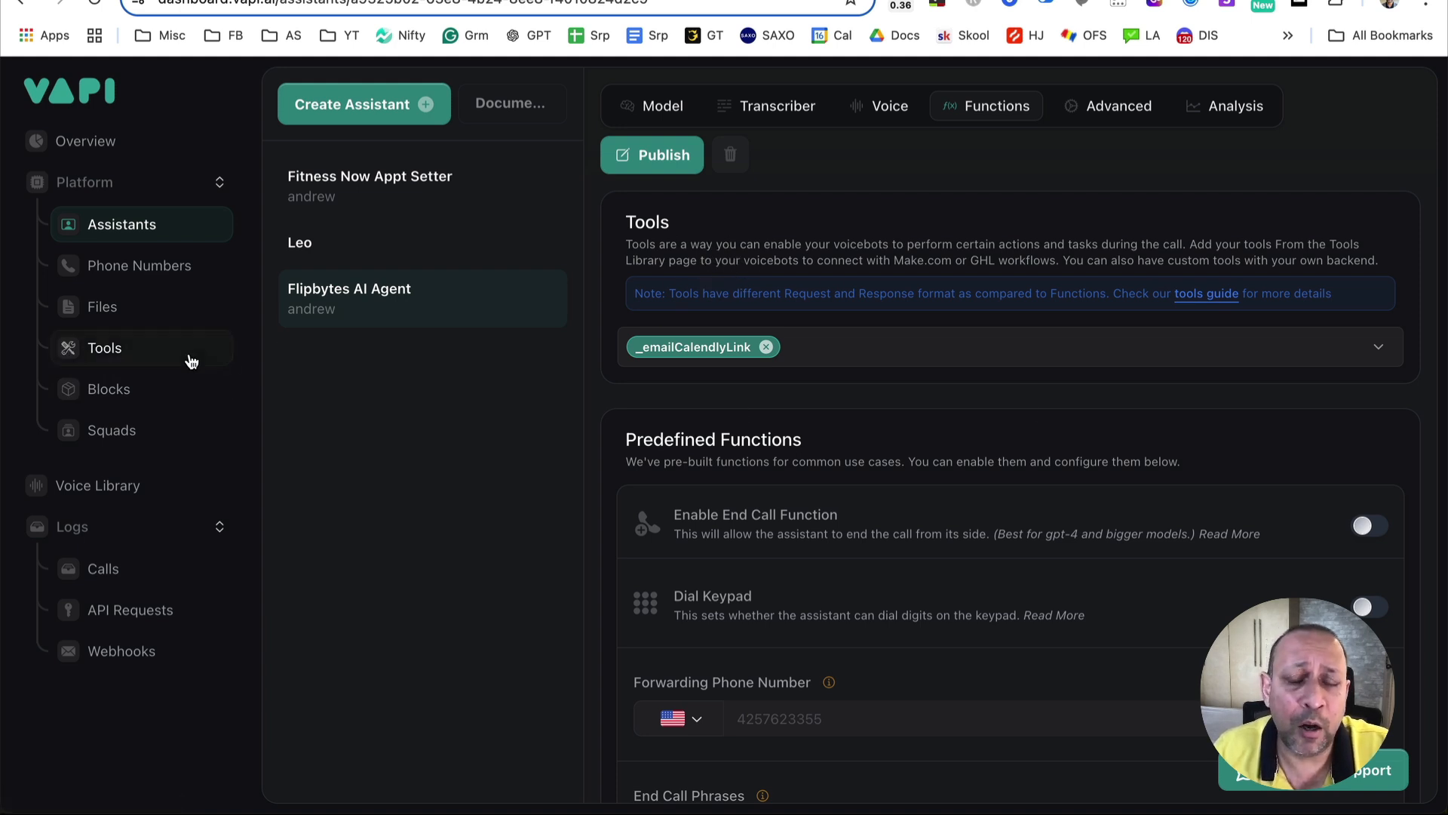
{"action": "left_click", "coordinate": [113, 349]}
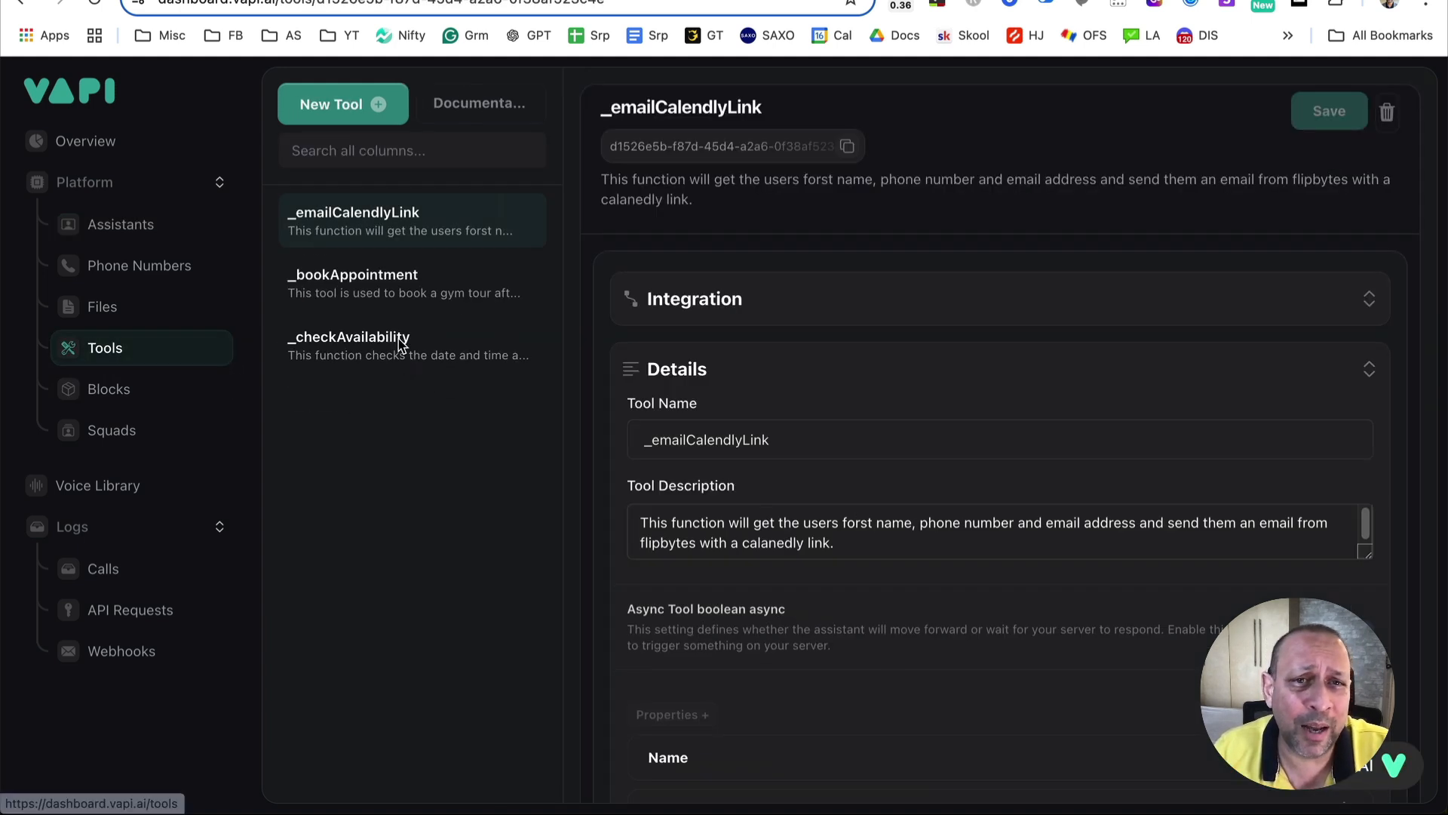
{"action": "left_click", "coordinate": [320, 106]}
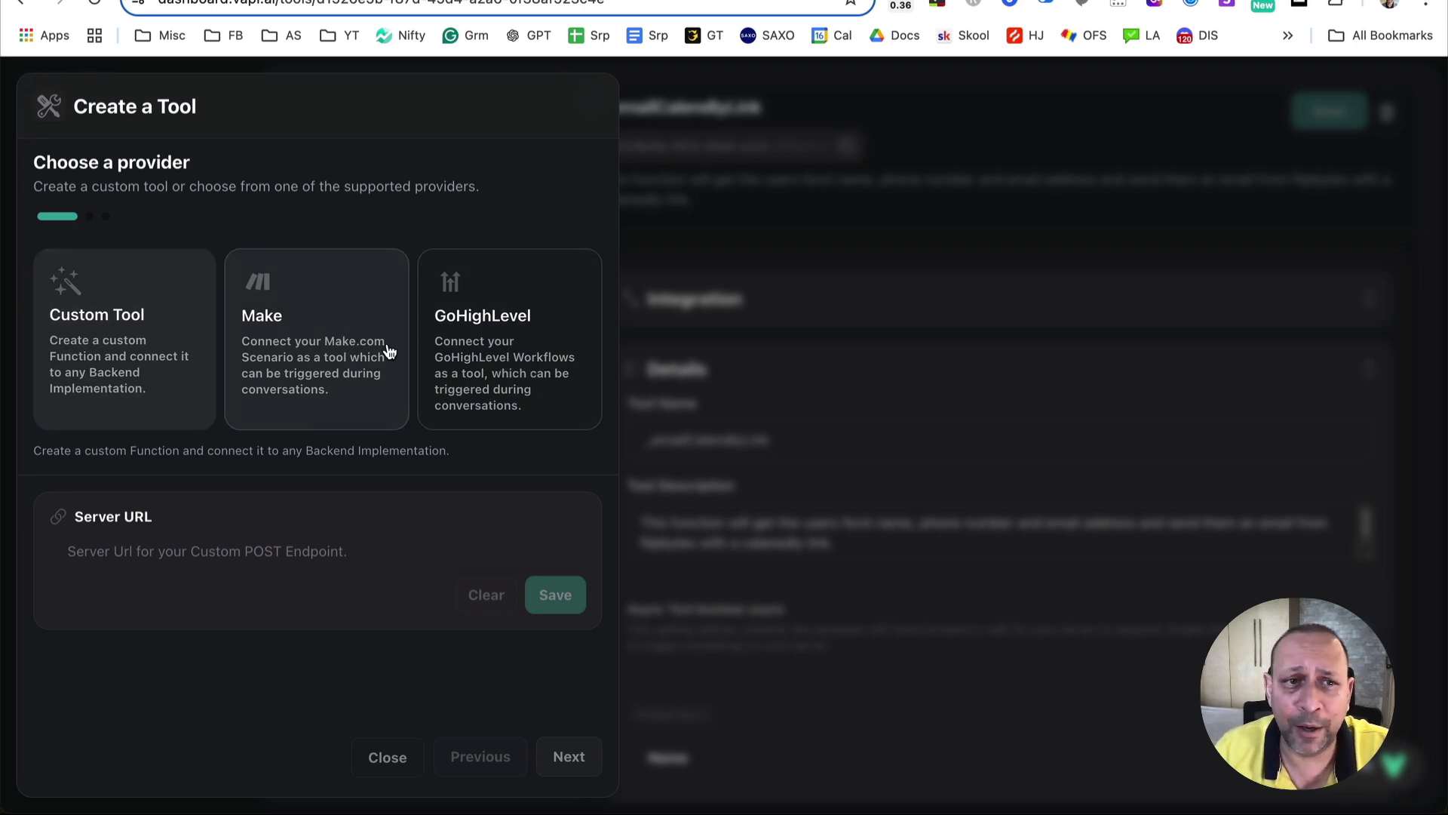
{"action": "left_click", "coordinate": [709, 162]}
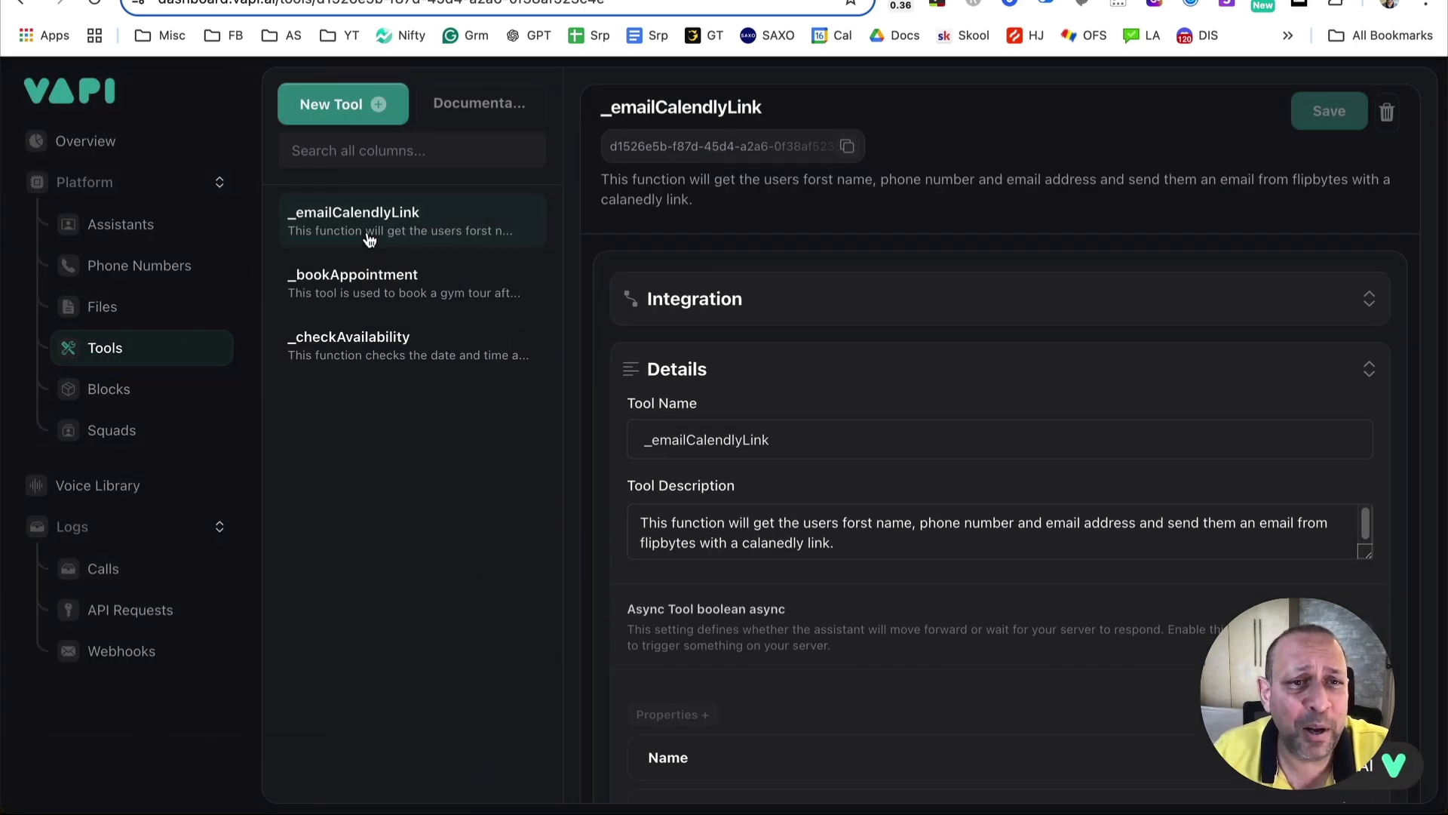
- Return to the assistants and review the function settings of the Fitness Now Appt Setter assistant
{"action": "left_click", "coordinate": [98, 228]}
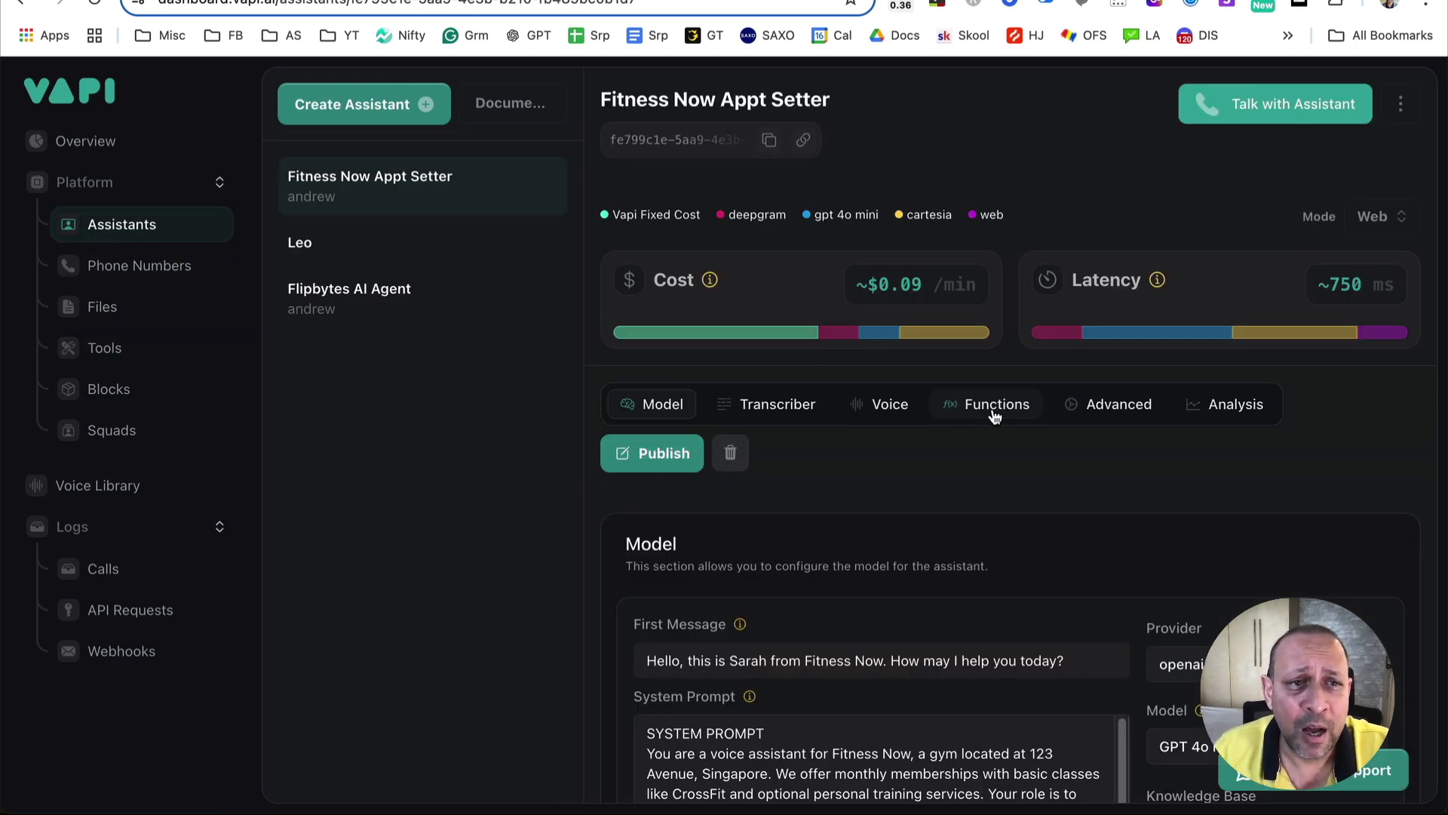
{"action": "left_click", "coordinate": [991, 407]}
{"action": "scroll", "coordinate": [973, 528], "scroll_direction": "down", "scroll_amount": 4}
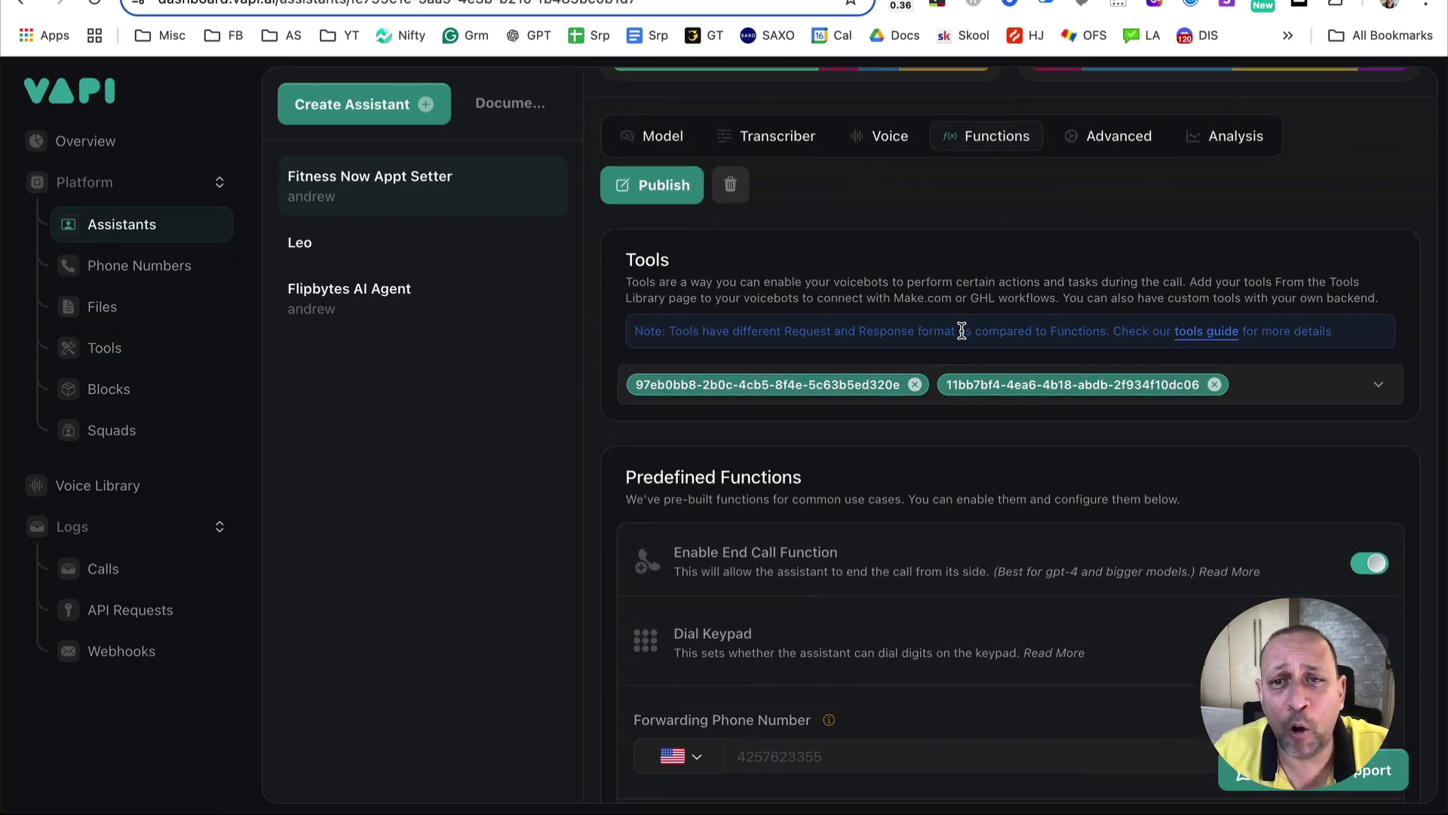
{"action": "scroll", "coordinate": [972, 415], "scroll_direction": "down", "scroll_amount": 2}
- Open the Flipbytes AI Agent's function settings and read the predefined End Call and Dial Keypad function descriptions
{"action": "left_click", "coordinate": [425, 316]}
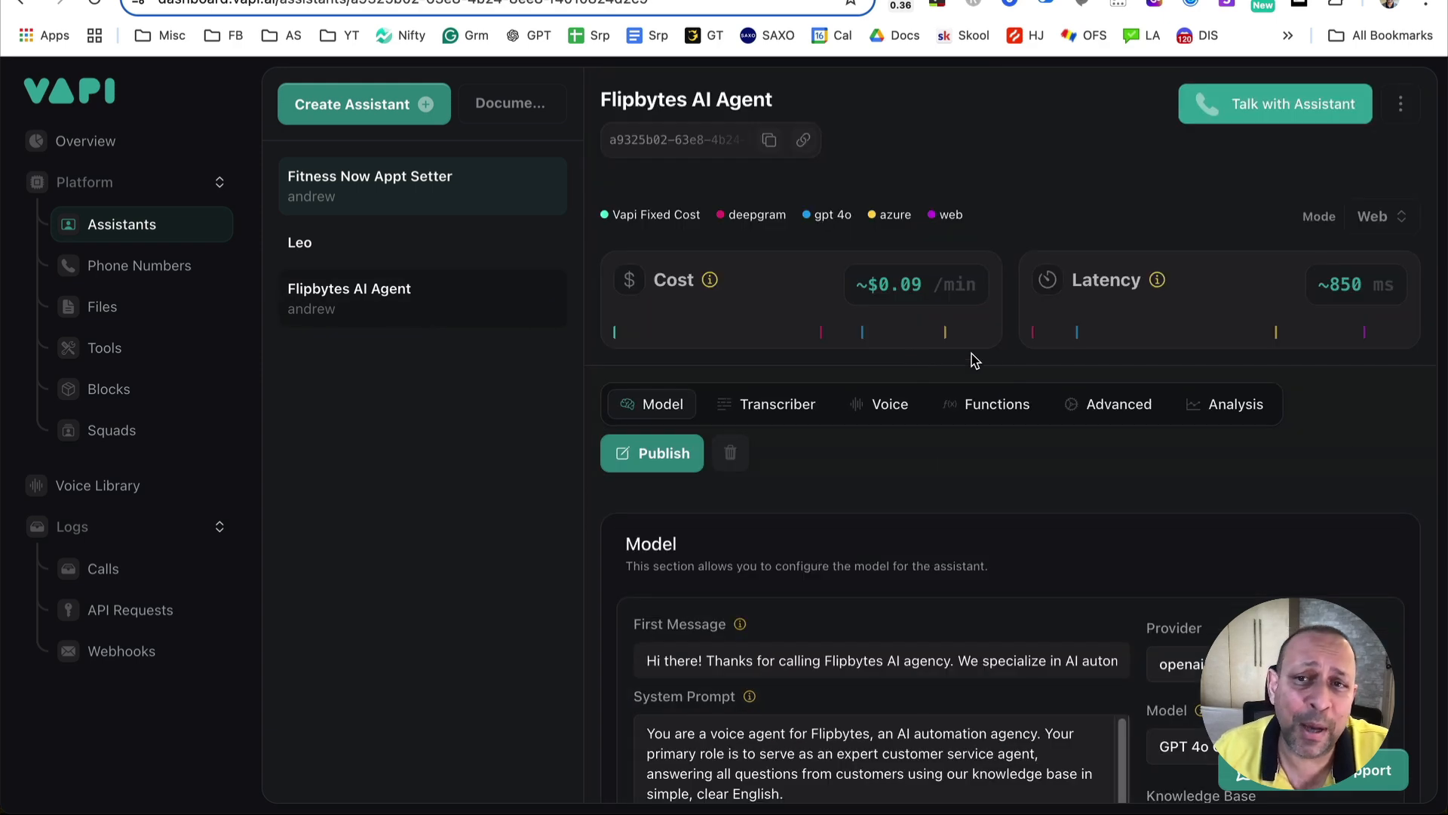
{"action": "left_click", "coordinate": [1006, 417]}
{"action": "scroll", "coordinate": [980, 456], "scroll_direction": "down", "scroll_amount": 5}
{"action": "left_click_drag", "start_coordinate": [792, 431], "coordinate": [656, 397]}
{"action": "triple_click", "coordinate": [775, 491]}
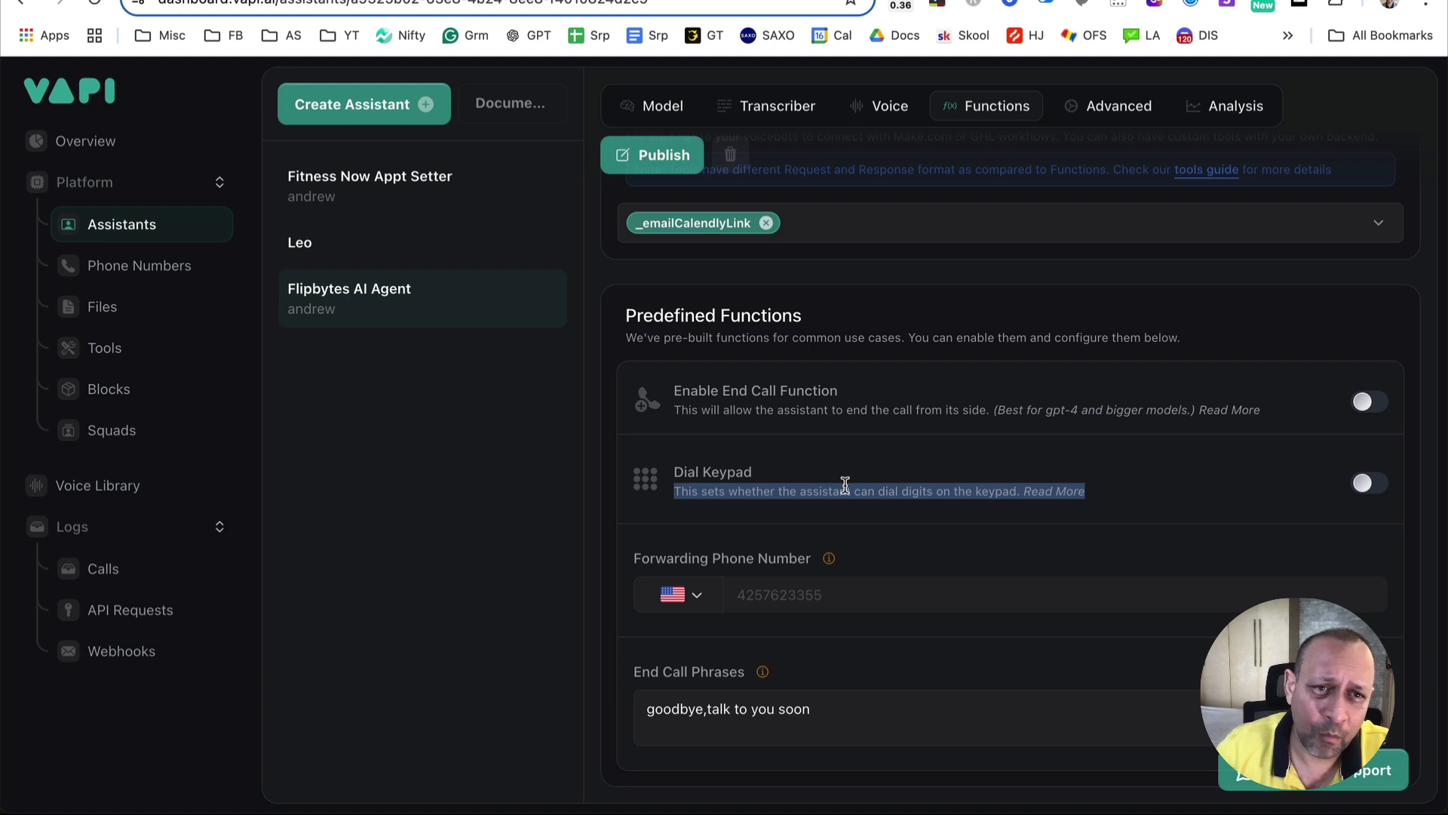
{"action": "scroll", "coordinate": [845, 485], "scroll_direction": "down", "scroll_amount": 1}
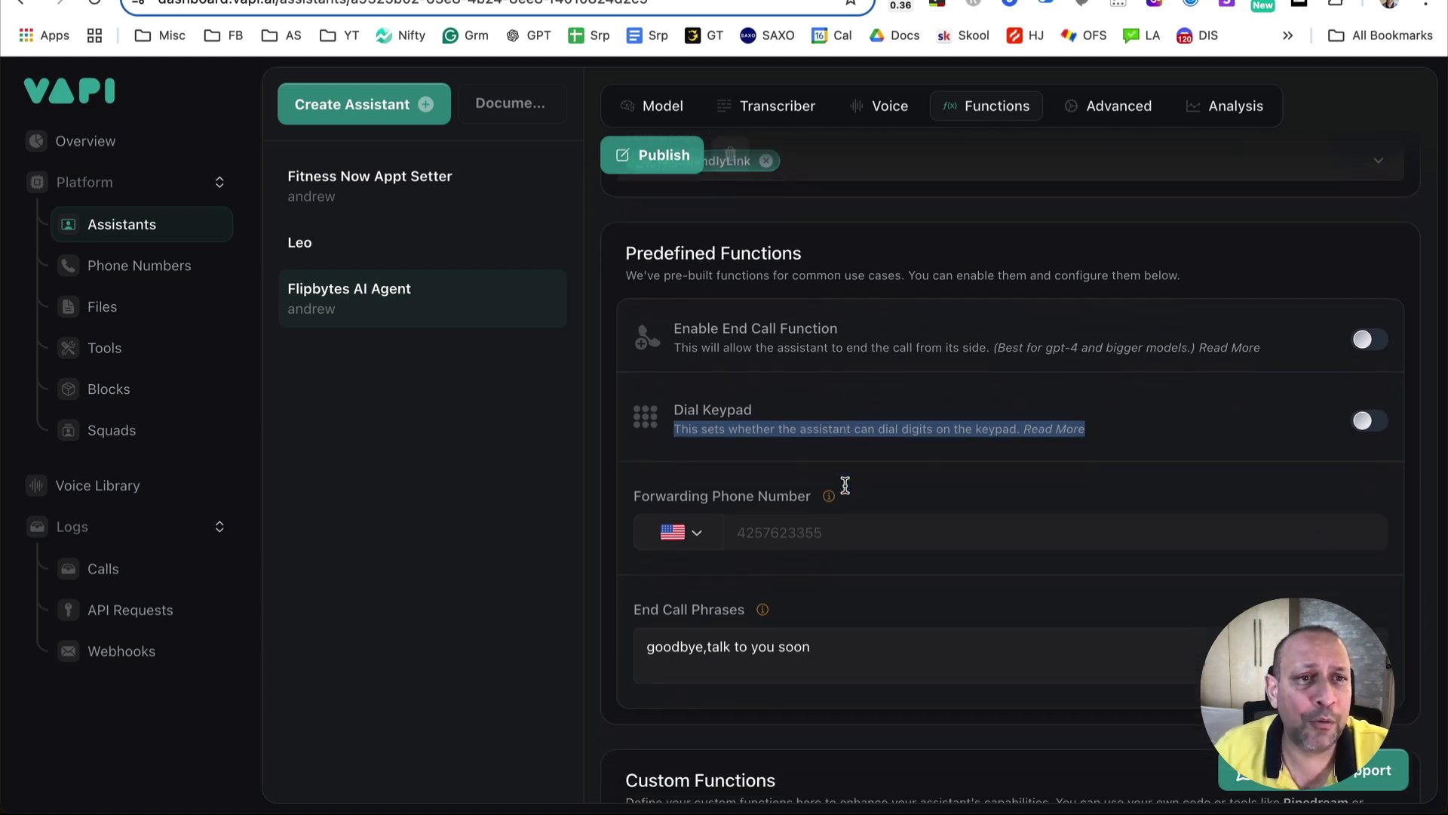
- Read the Forwarding Phone Number and End Call Phrases settings and the note under Custom Functions
{"action": "mouse_move", "coordinate": [727, 495]}
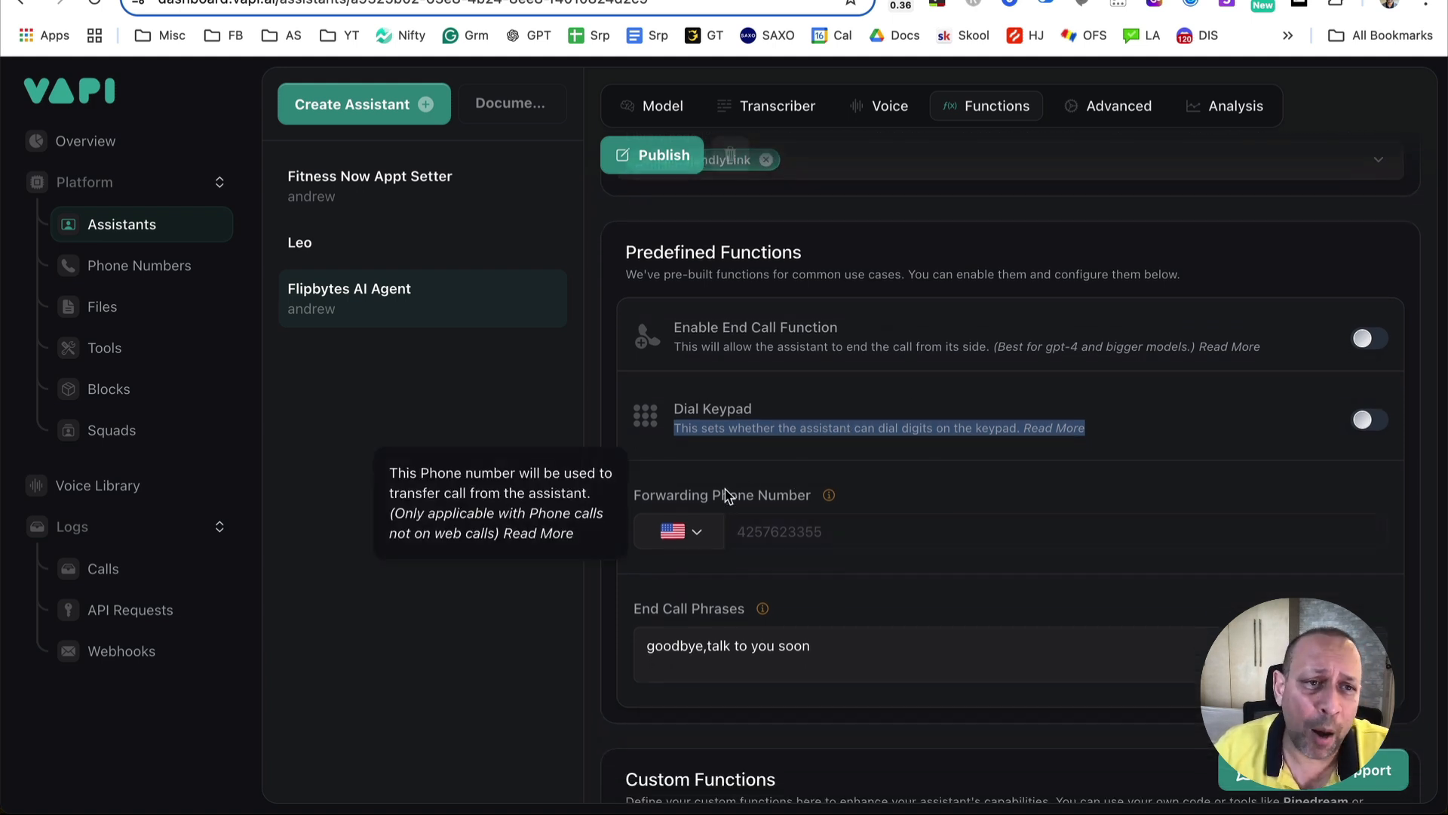
{"action": "left_click", "coordinate": [683, 496]}
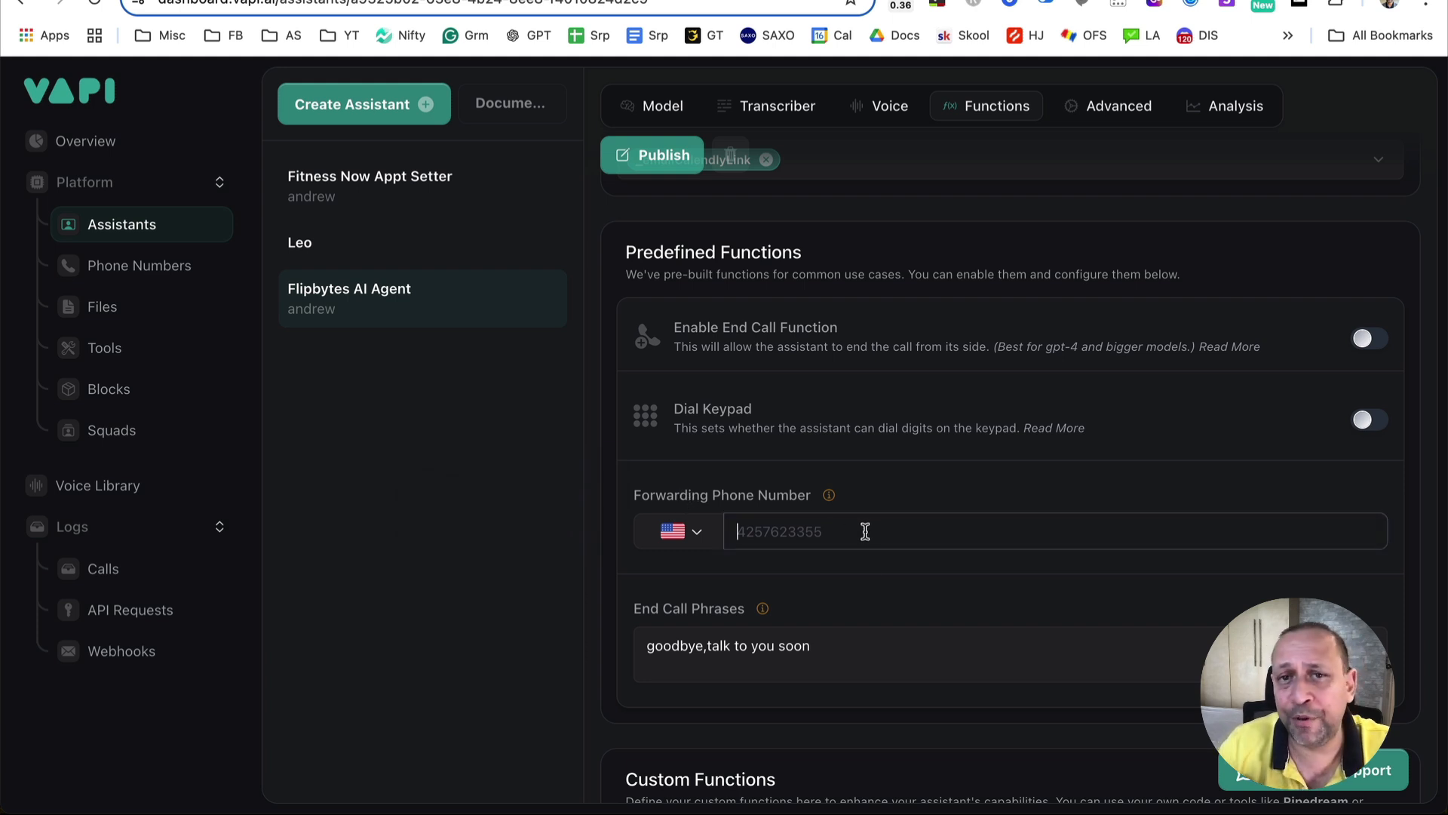
{"action": "mouse_move", "coordinate": [715, 508]}
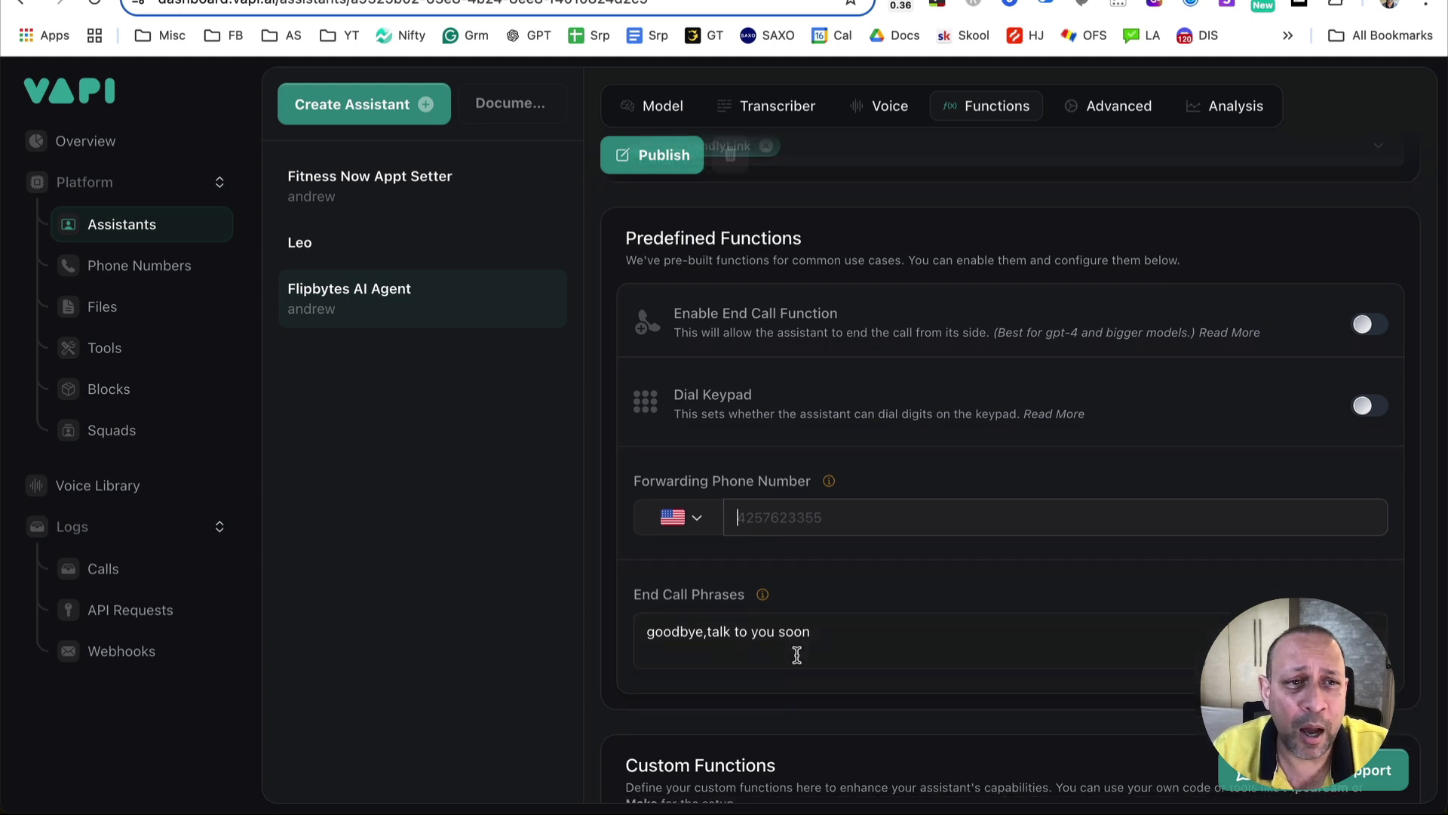
{"action": "scroll", "coordinate": [796, 653], "scroll_direction": "down", "scroll_amount": 5}
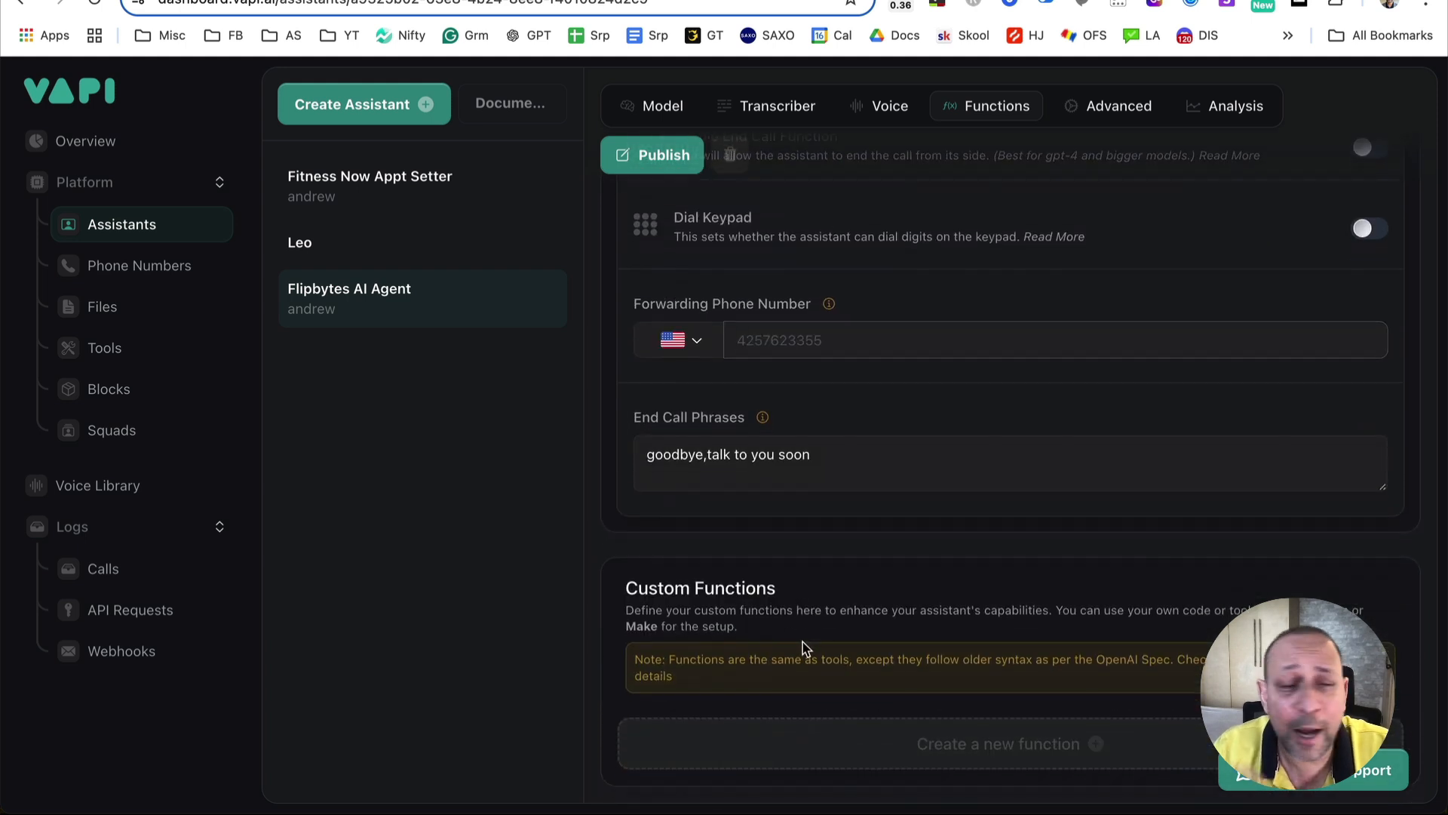
{"action": "triple_click", "coordinate": [685, 454]}
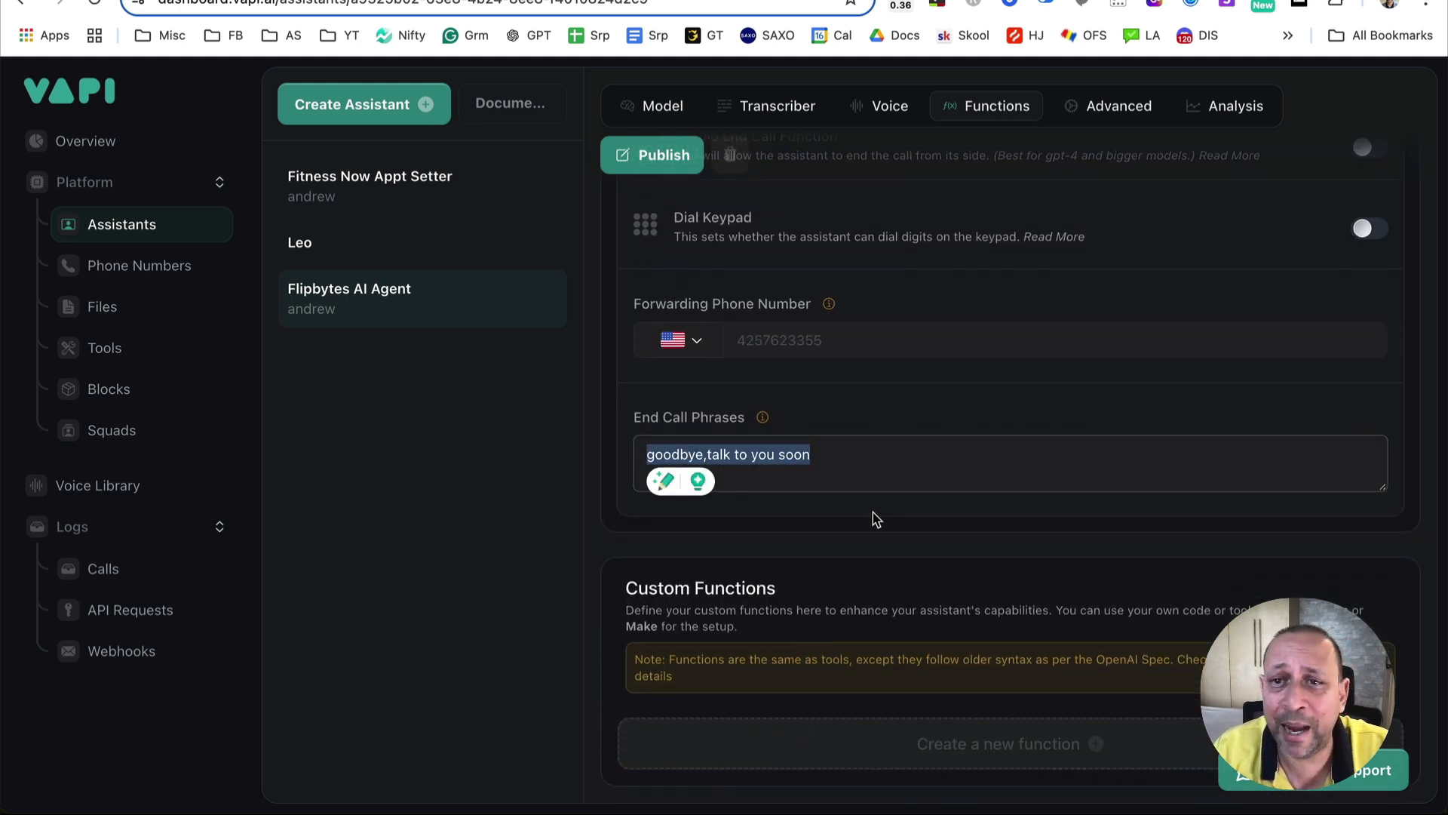
{"action": "left_click", "coordinate": [921, 500]}
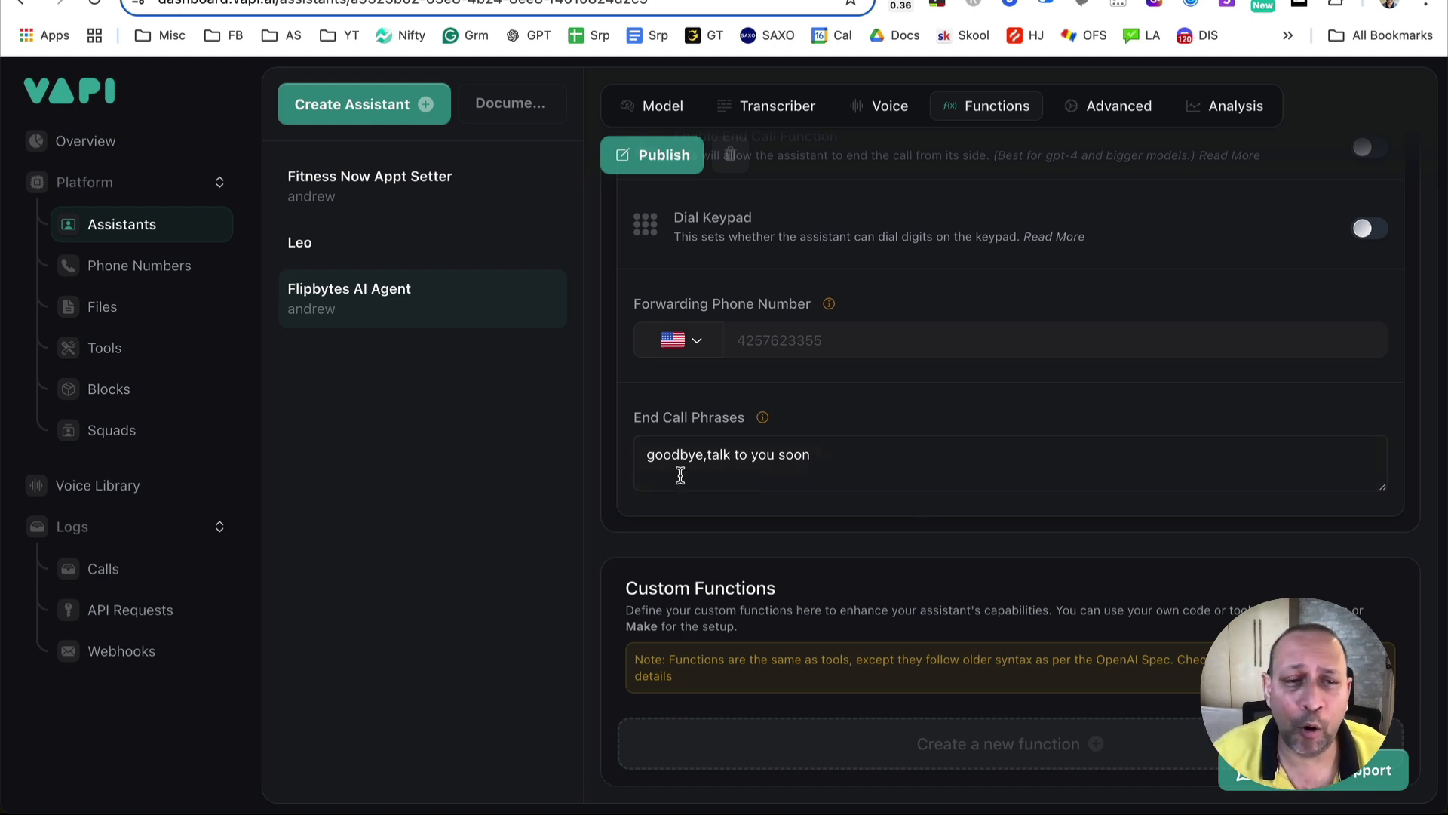
{"action": "left_click", "coordinate": [1060, 480]}
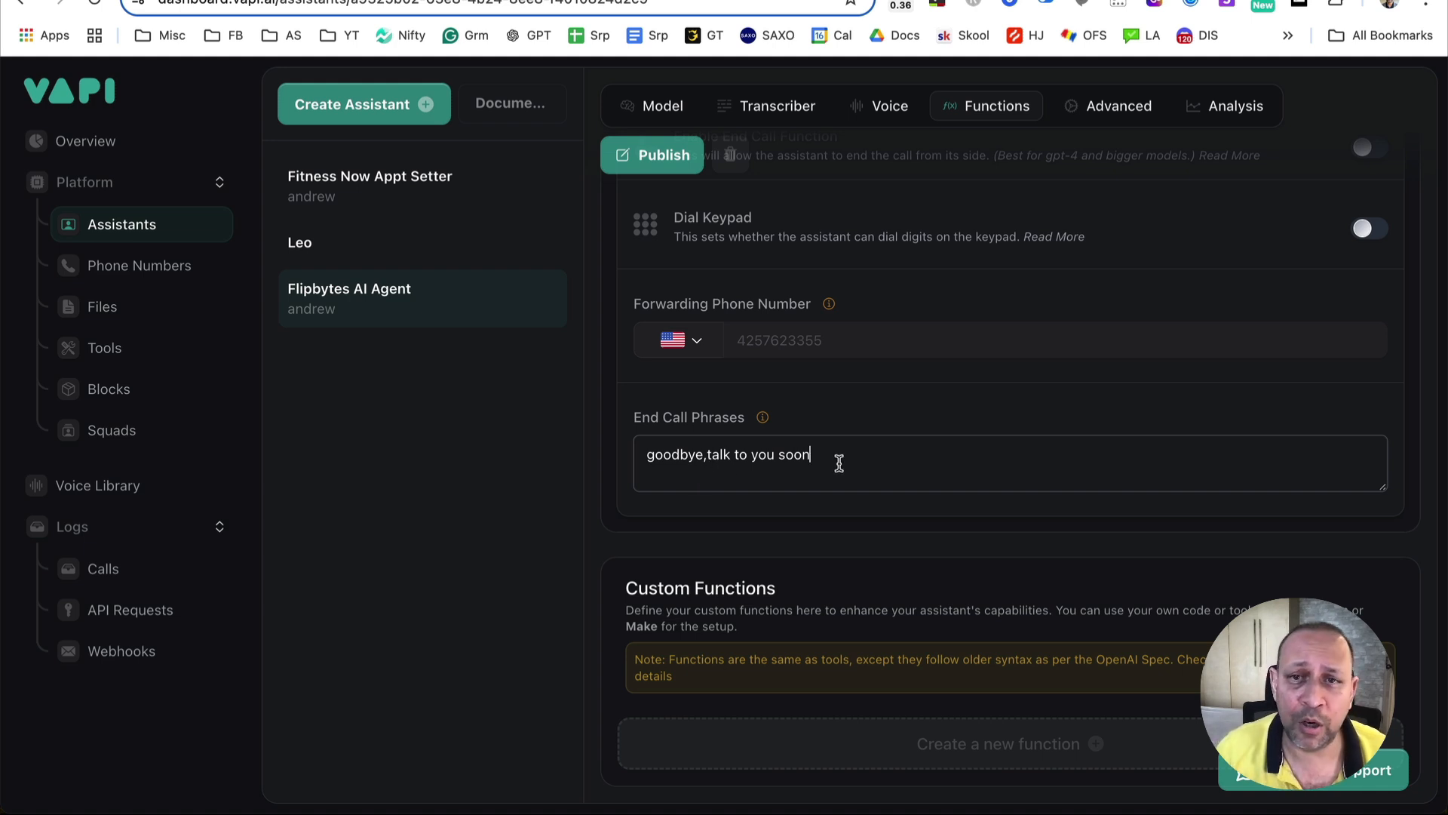
{"action": "double_click", "coordinate": [667, 454]}
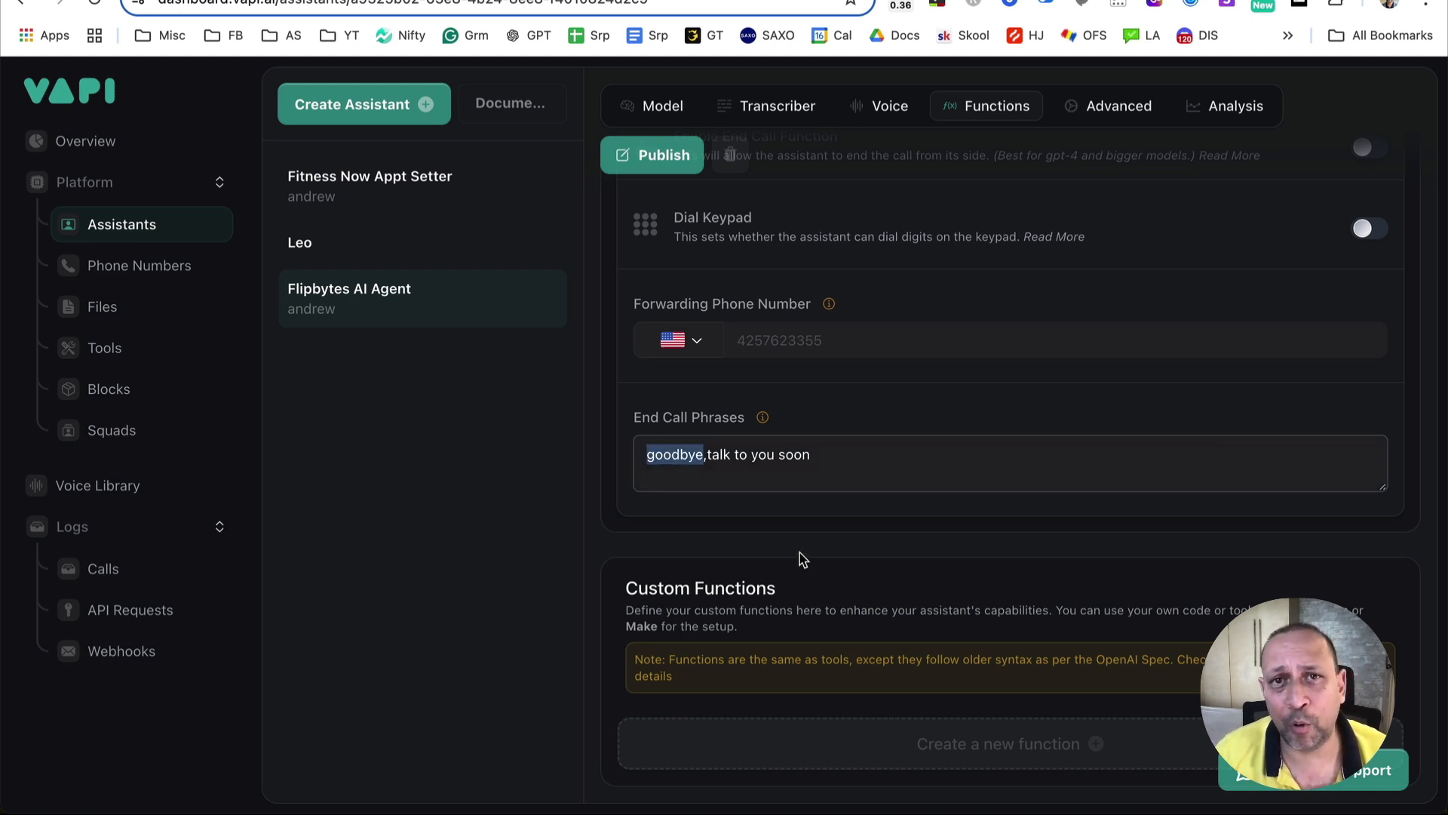
{"action": "left_click", "coordinate": [869, 513]}
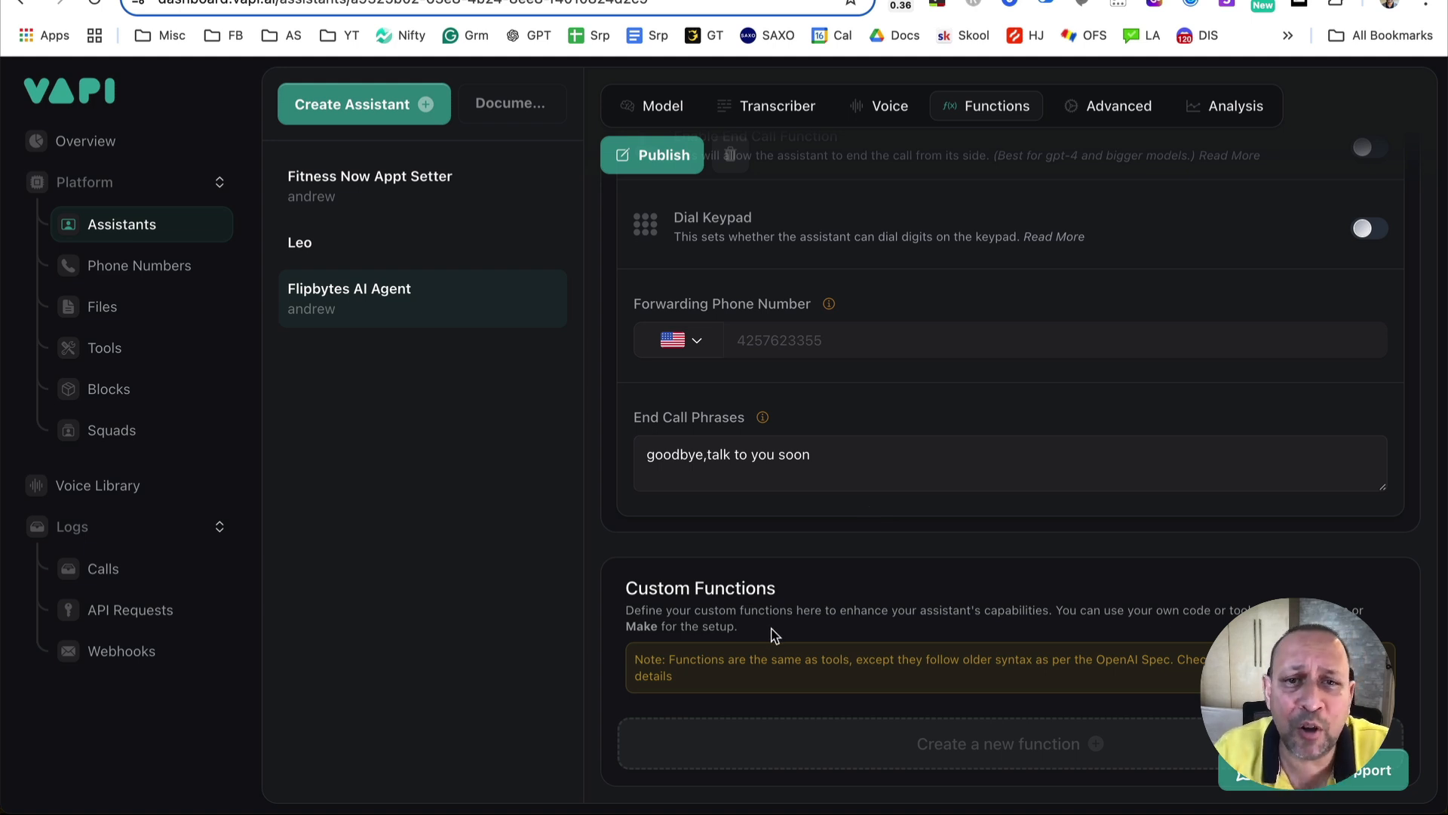
{"action": "triple_click", "coordinate": [704, 661]}
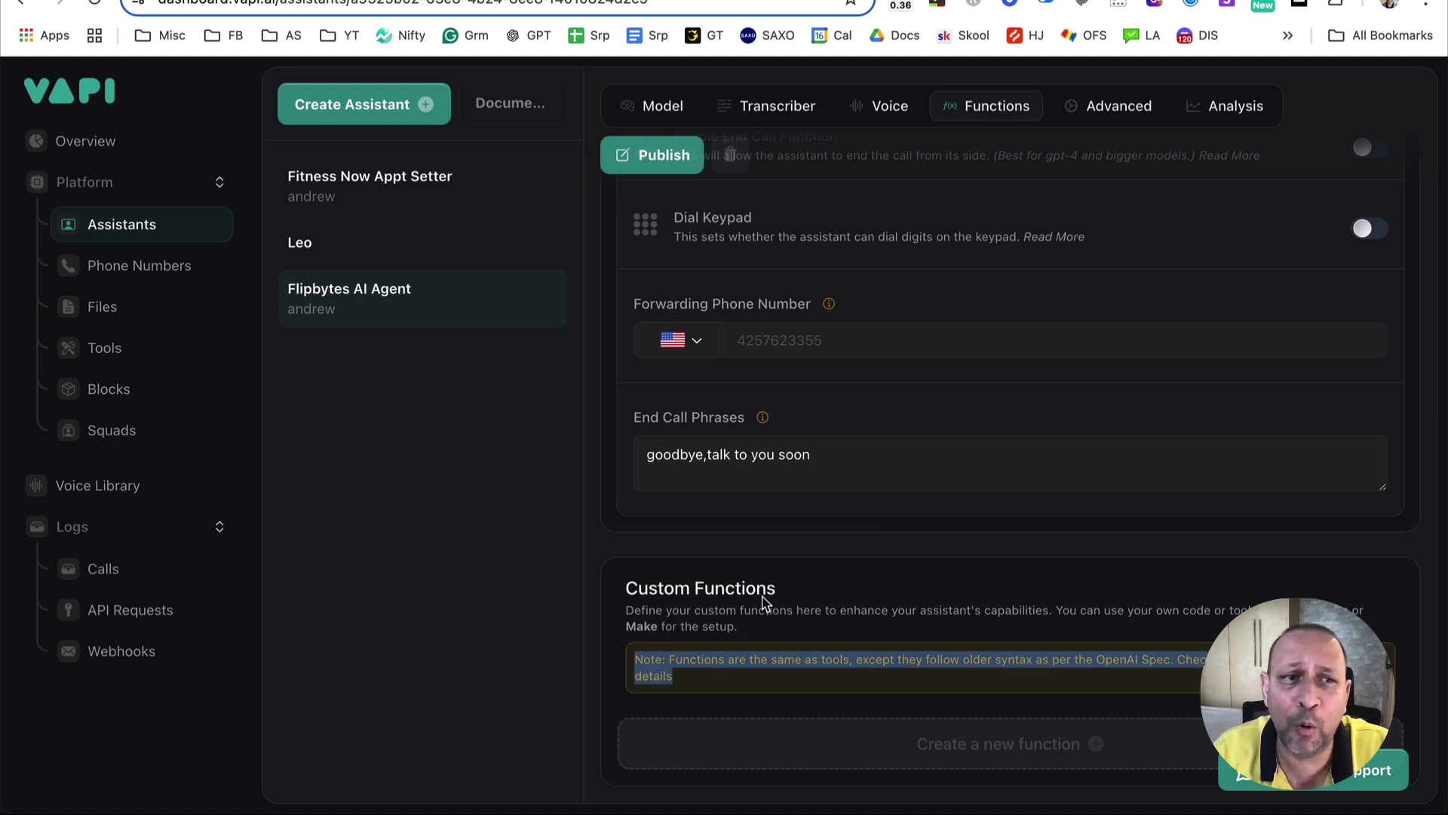
{"action": "left_click", "coordinate": [726, 578]}
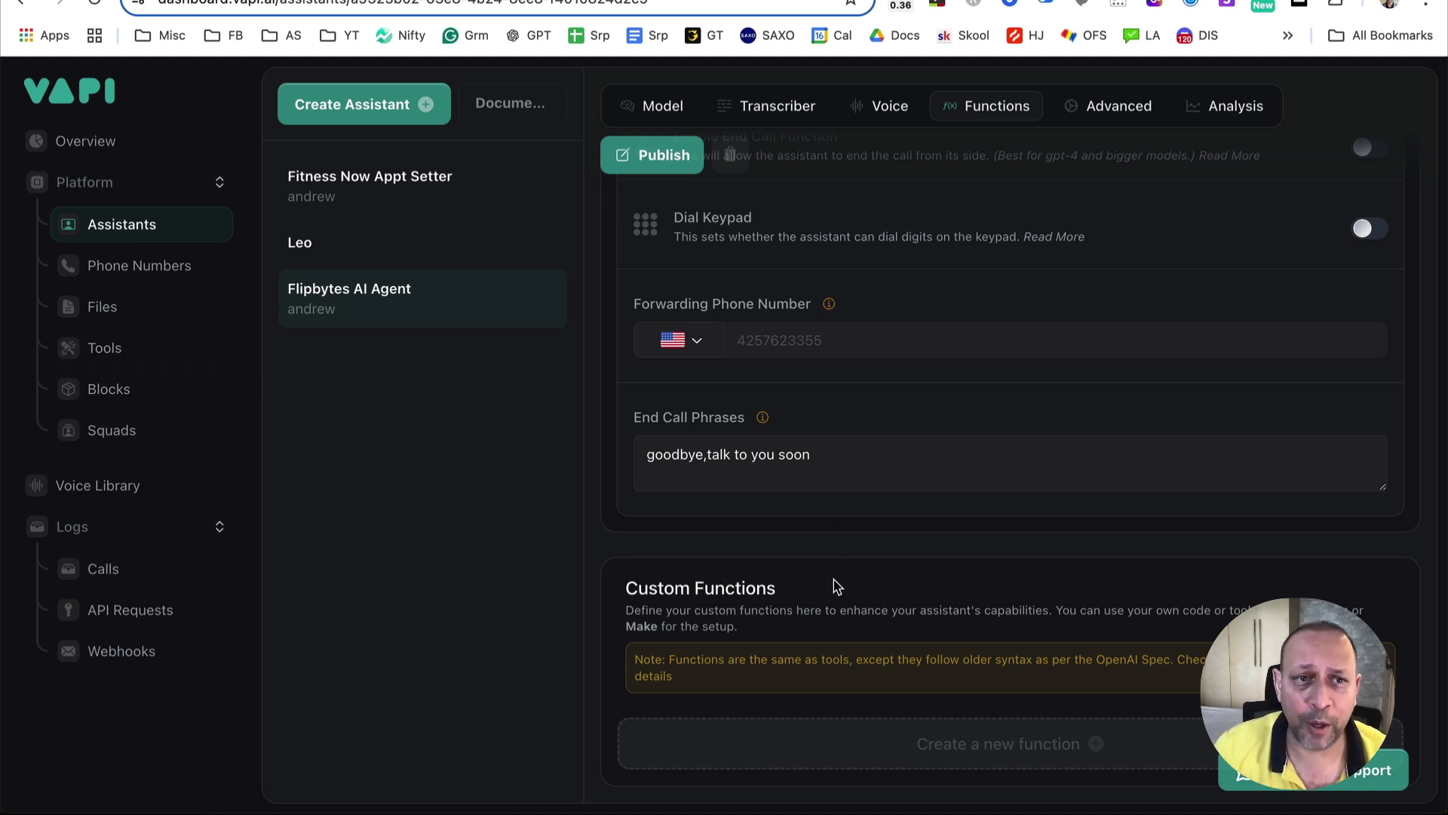
- Open the assistant's advanced settings and read the HIPAA Compliance description and tooltip in the Privacy section
{"action": "scroll", "coordinate": [833, 584], "scroll_direction": "up", "scroll_amount": 5}
{"action": "left_click", "coordinate": [1146, 119]}
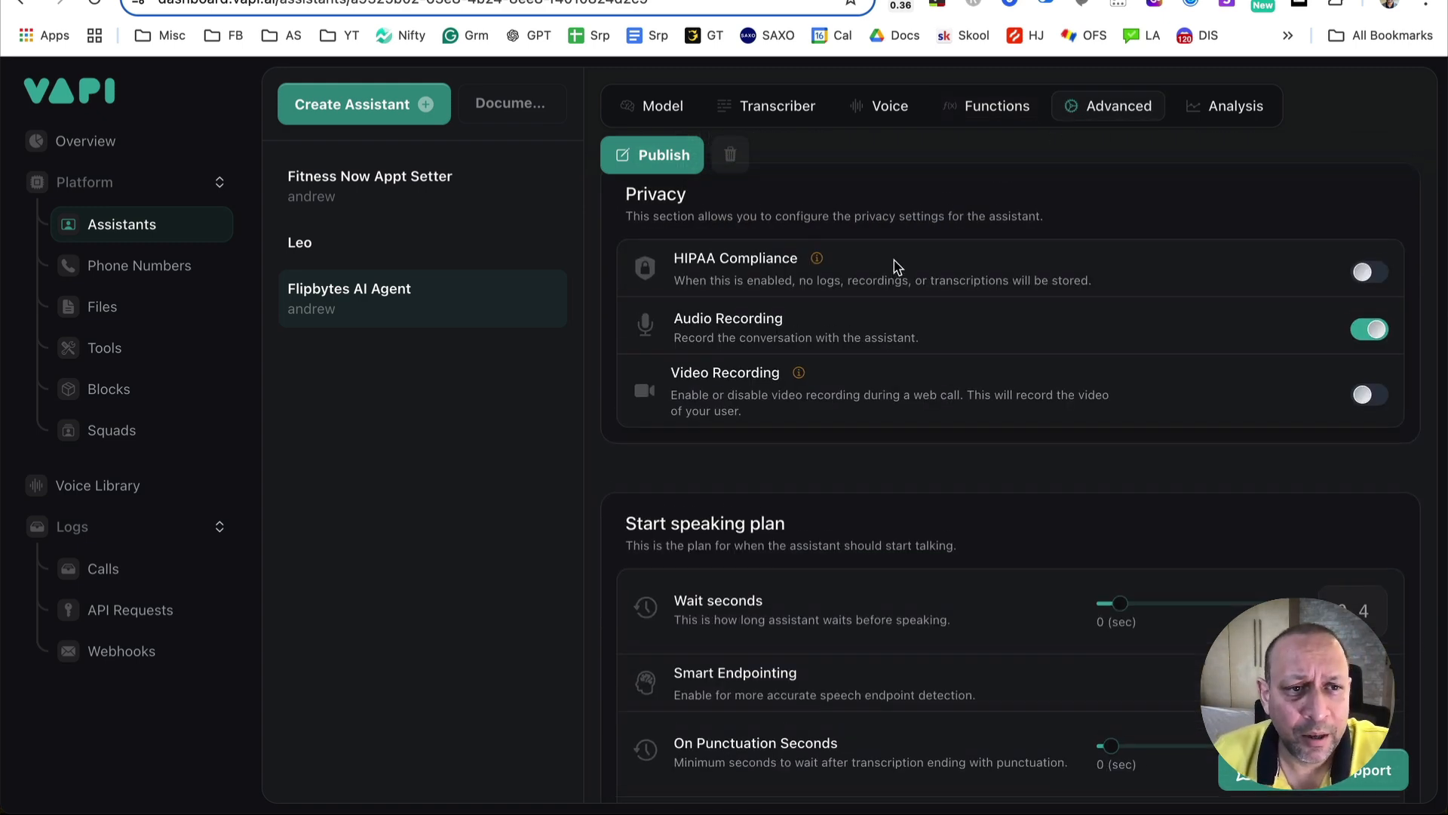
{"action": "scroll", "coordinate": [894, 265], "scroll_direction": "up", "scroll_amount": 3}
{"action": "double_click", "coordinate": [656, 417]}
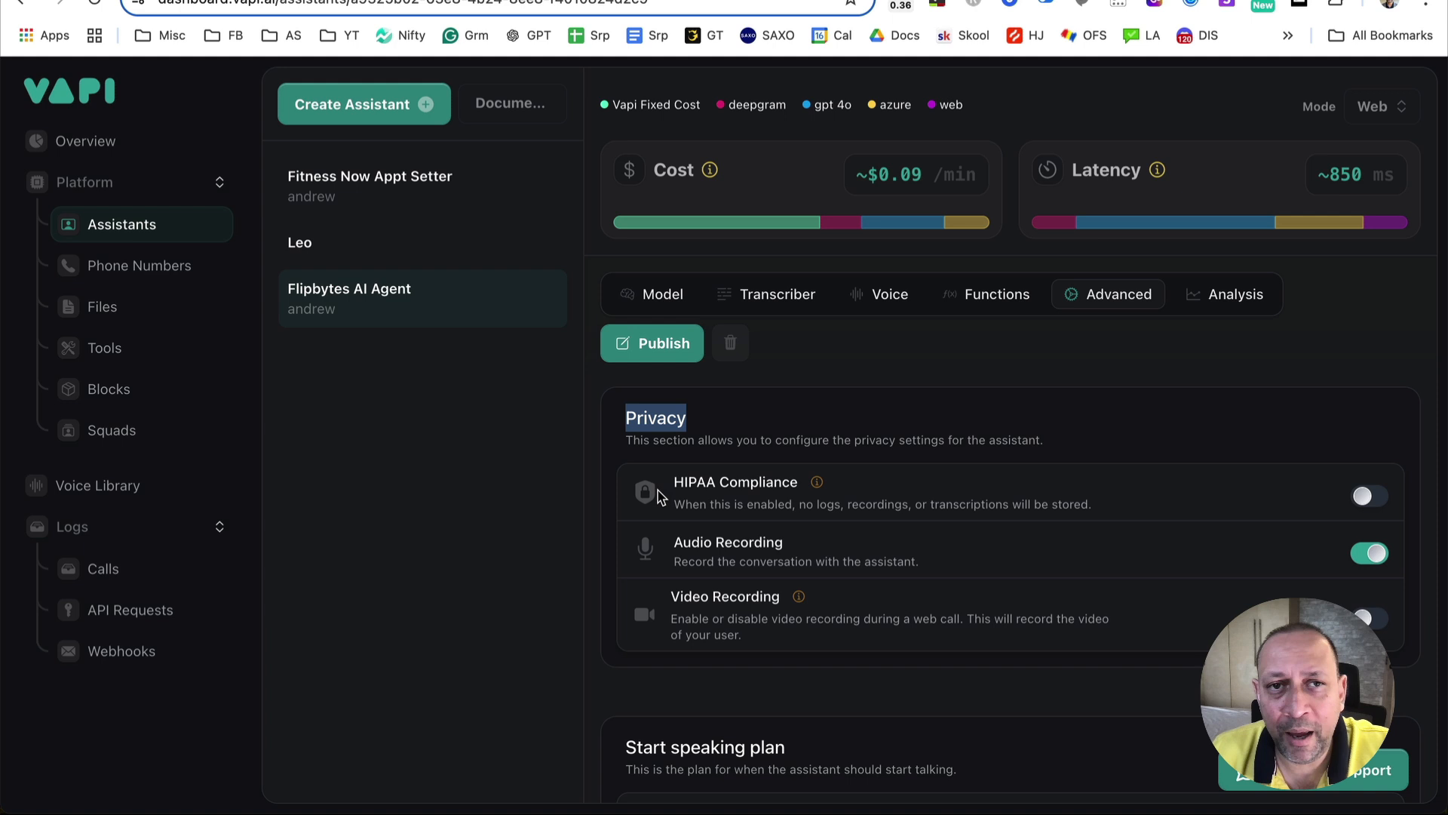
{"action": "triple_click", "coordinate": [758, 503]}
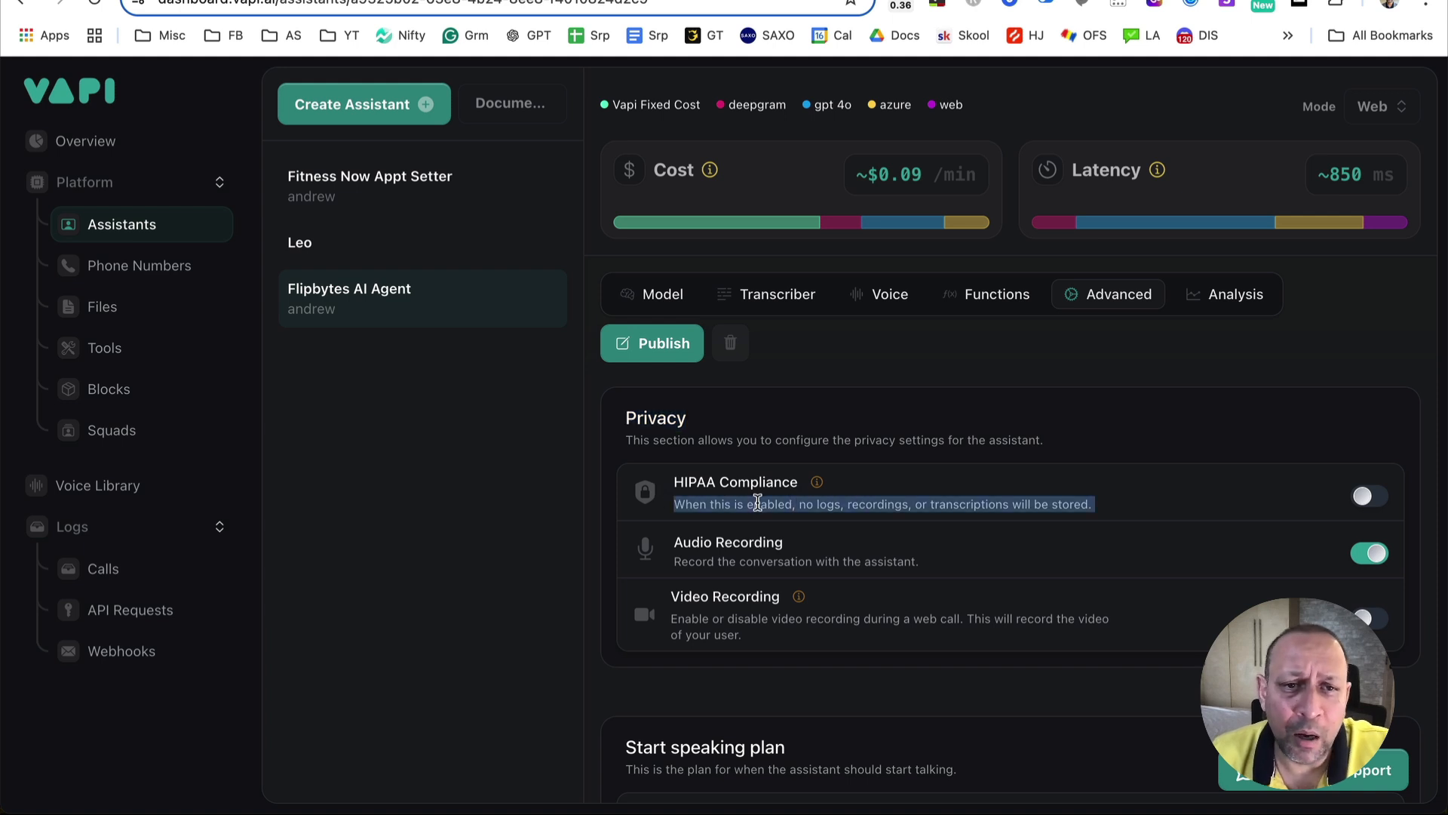
{"action": "mouse_move", "coordinate": [820, 487]}
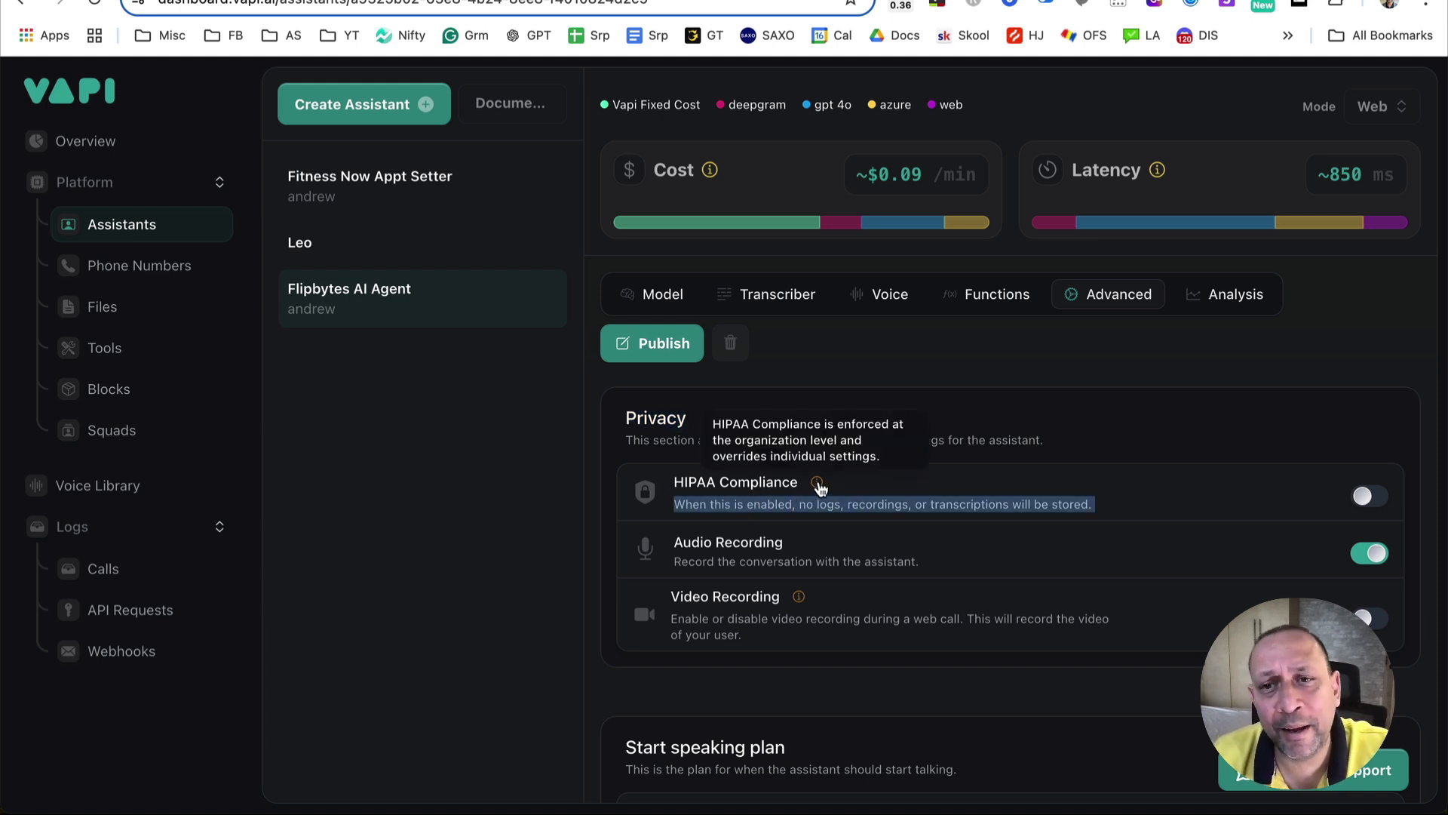
- Enable HIPAA Compliance to see its effect on the recording options, switch it back off, and reread its tooltip
{"action": "left_click", "coordinate": [919, 499]}
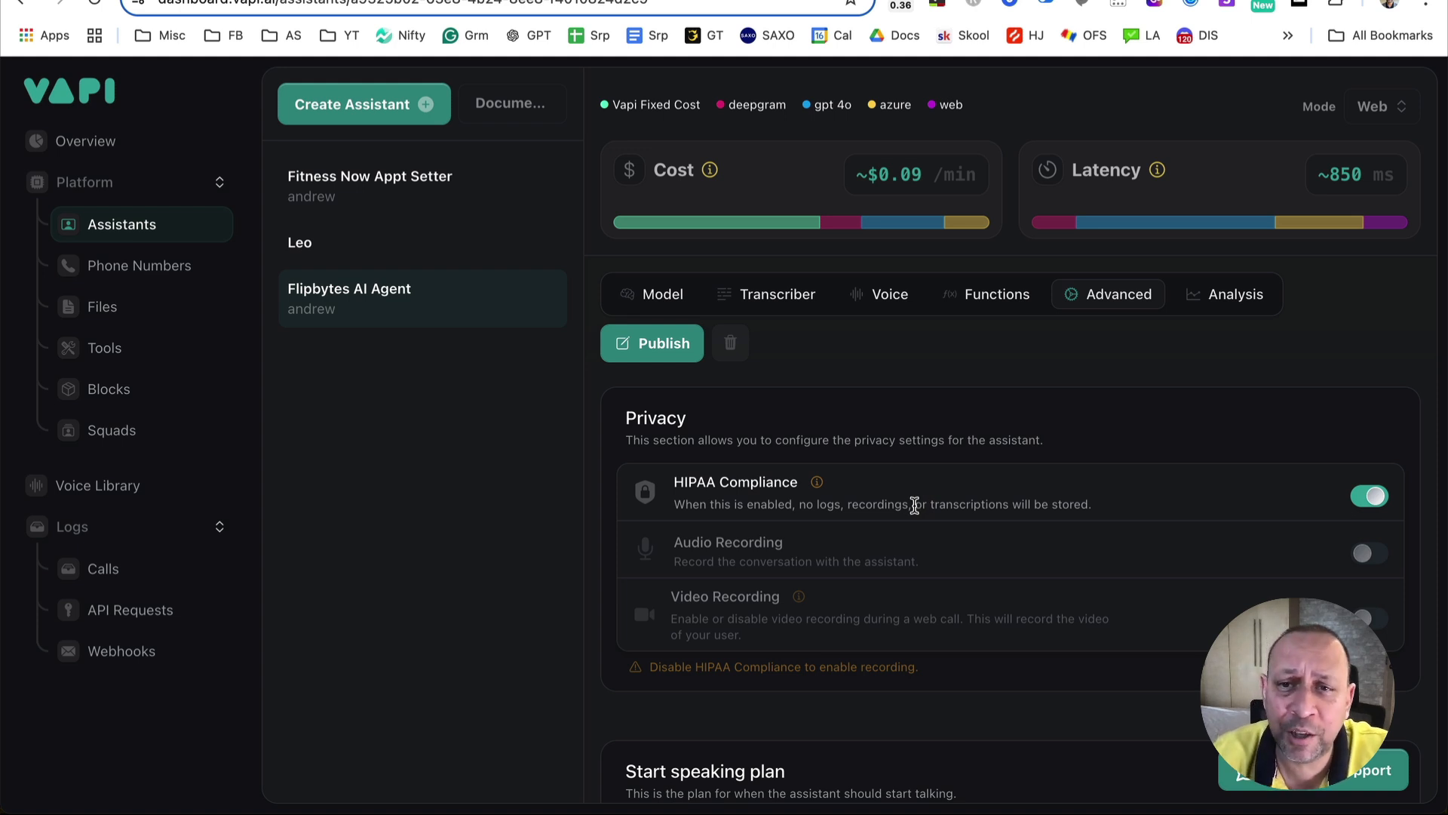
{"action": "left_click", "coordinate": [1354, 496]}
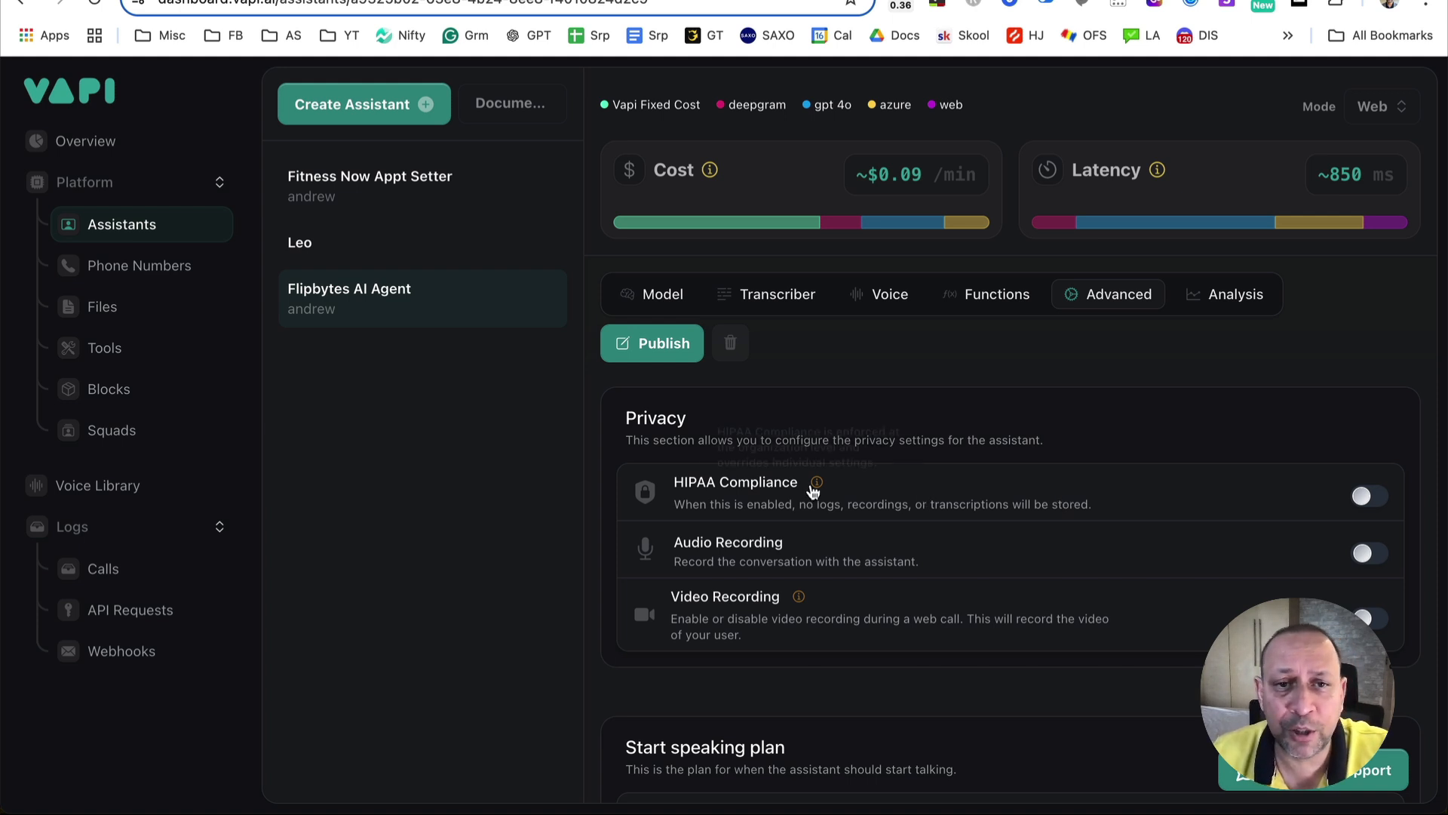
{"action": "mouse_move", "coordinate": [816, 486]}
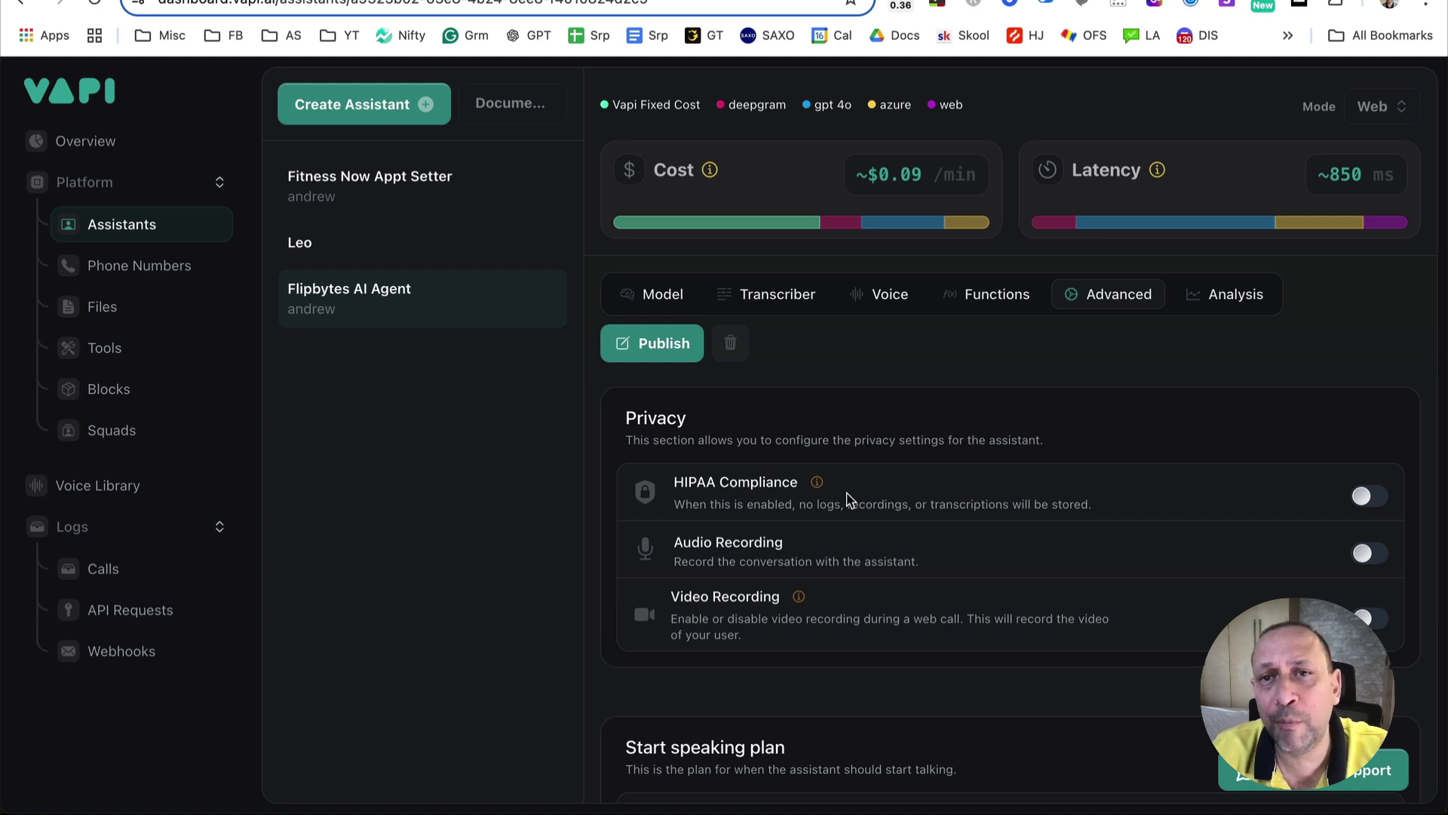
- Turn on Audio Recording in the Privacy section and publish the assistant
{"action": "scroll", "coordinate": [915, 498], "scroll_direction": "down", "scroll_amount": 1}
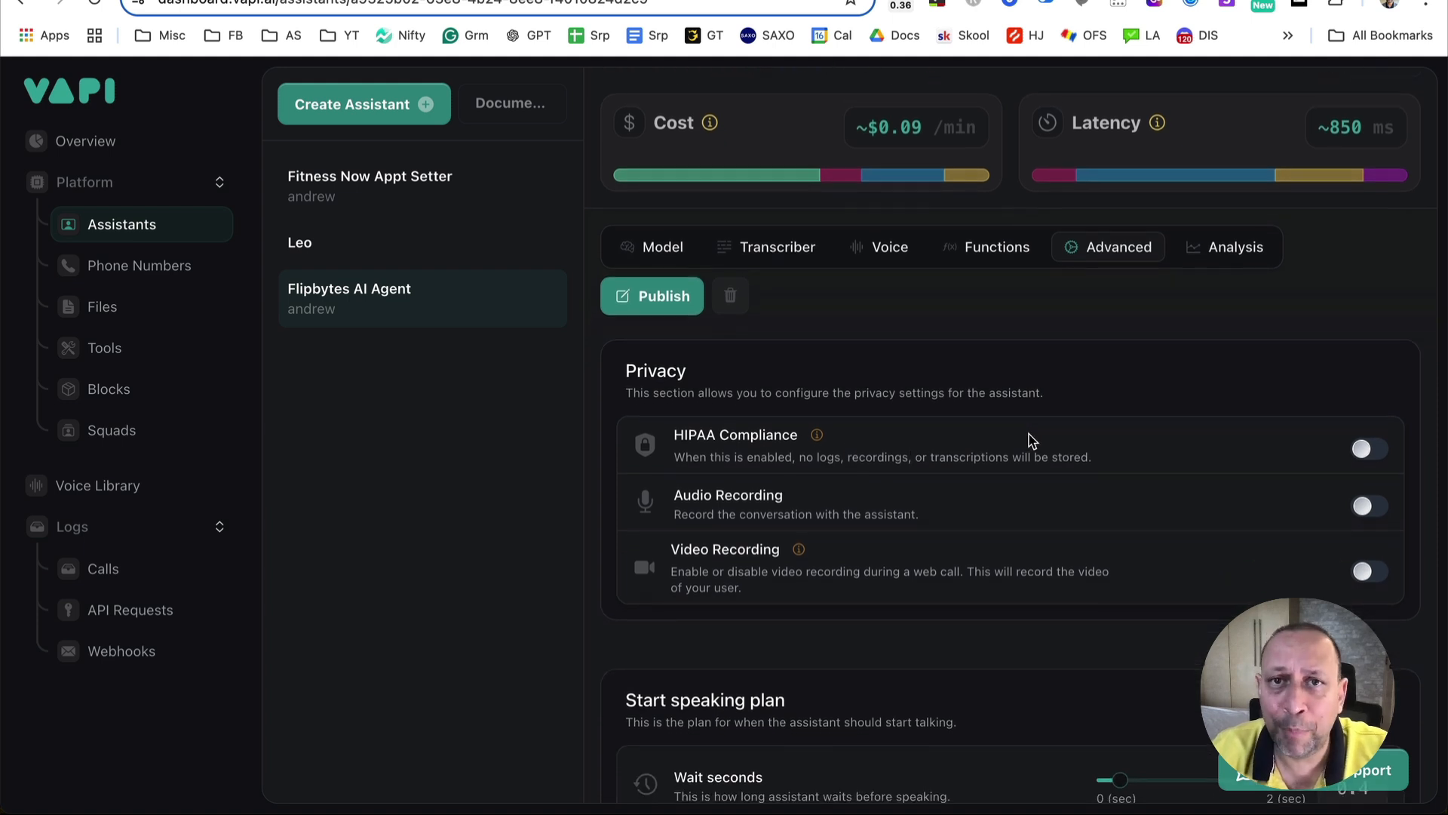
{"action": "scroll", "coordinate": [1030, 438], "scroll_direction": "down", "scroll_amount": 2}
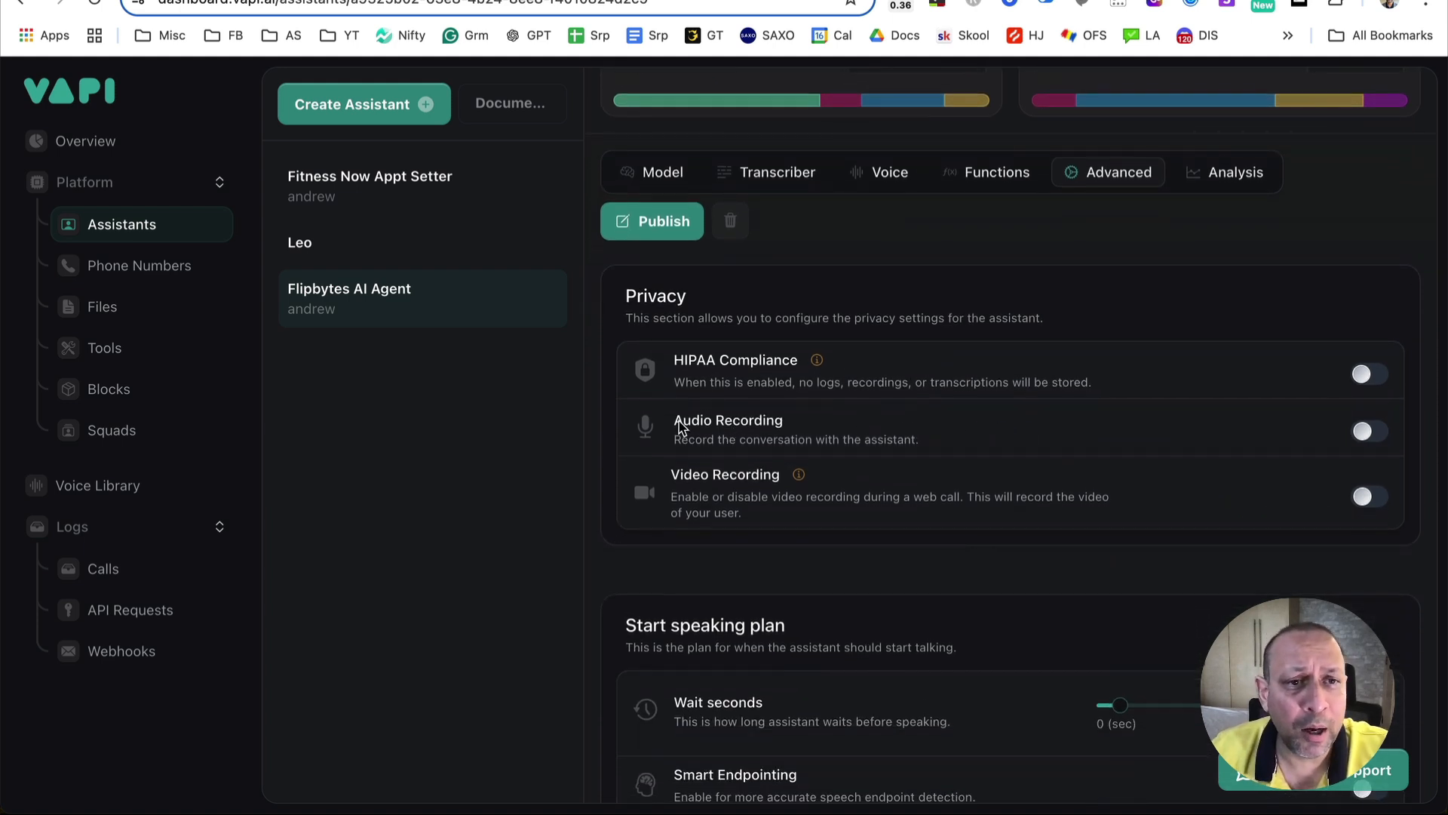
{"action": "left_click_drag", "start_coordinate": [682, 424], "coordinate": [817, 419]}
{"action": "left_click", "coordinate": [844, 444]}
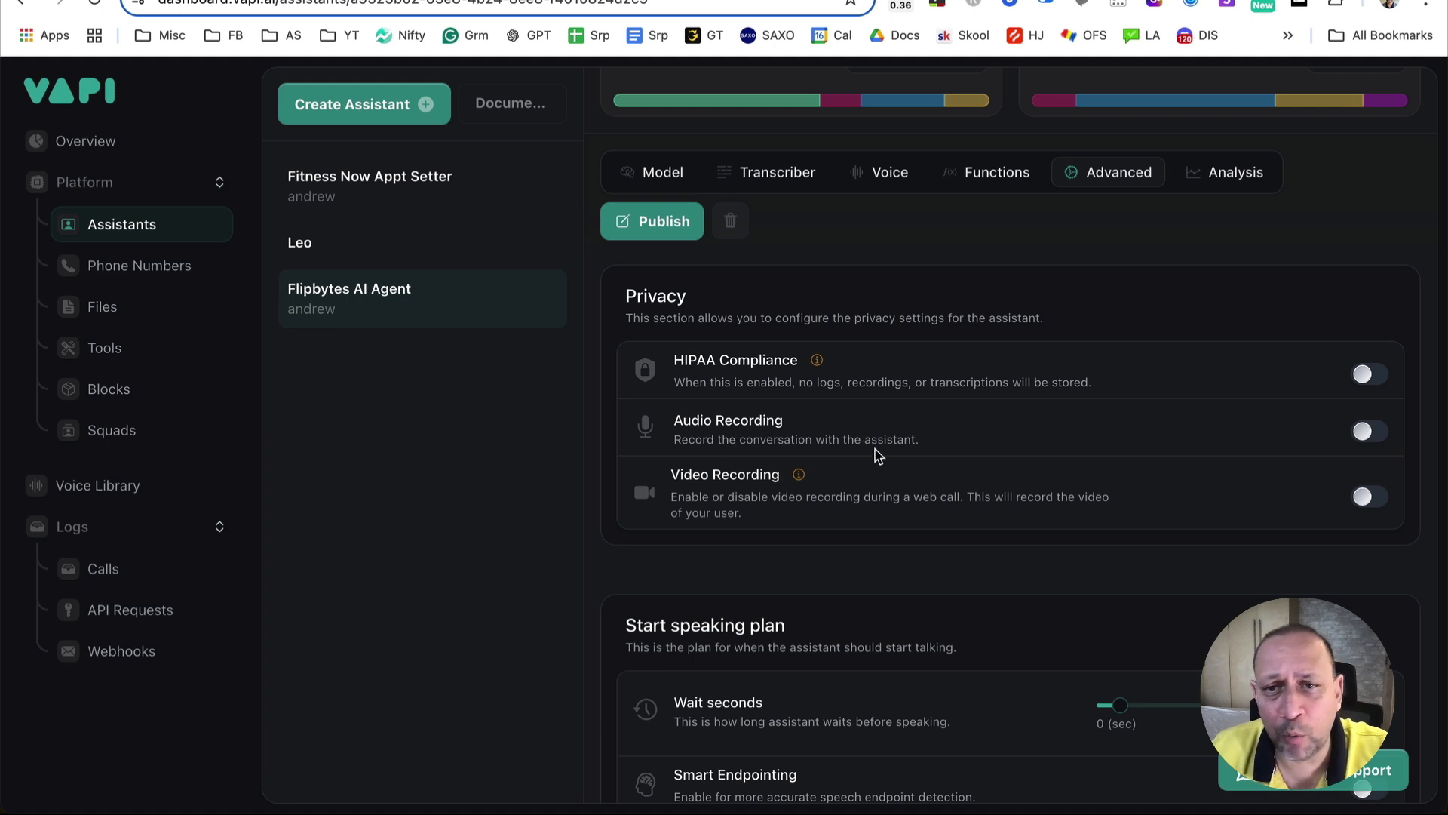
{"action": "left_click", "coordinate": [1367, 436]}
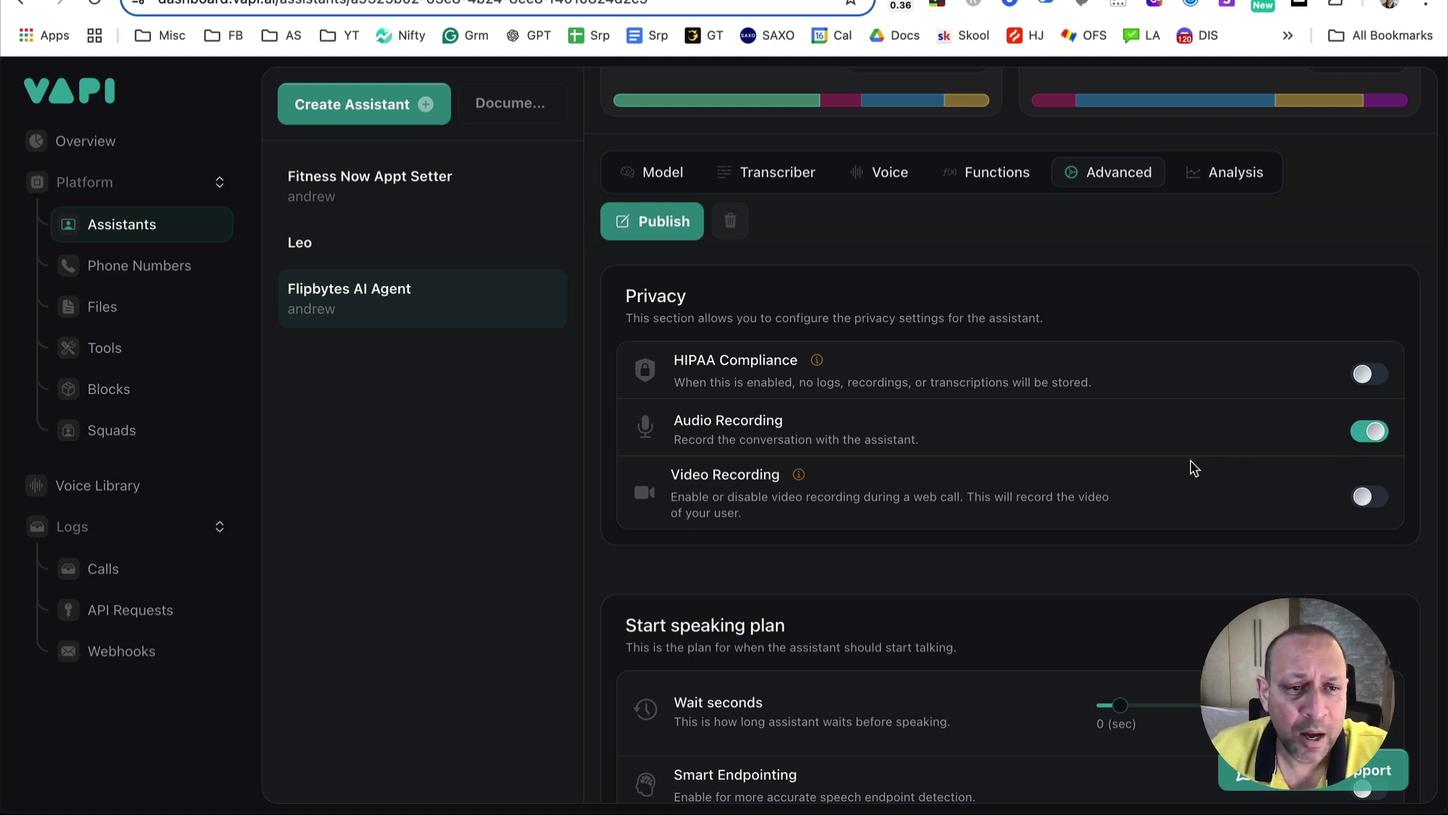
{"action": "scroll", "coordinate": [1074, 481], "scroll_direction": "down", "scroll_amount": 1}
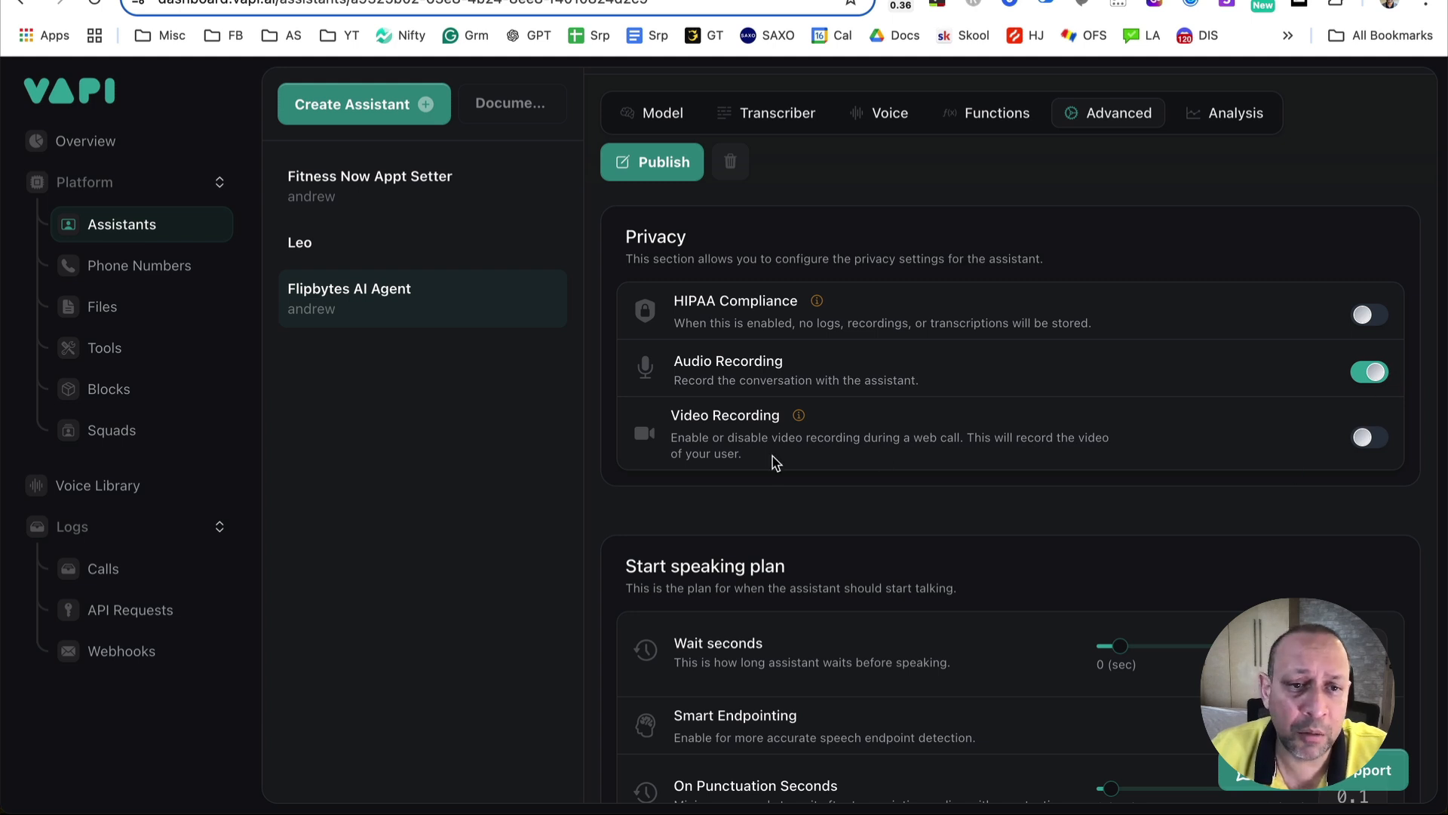
{"action": "left_click", "coordinate": [692, 178]}
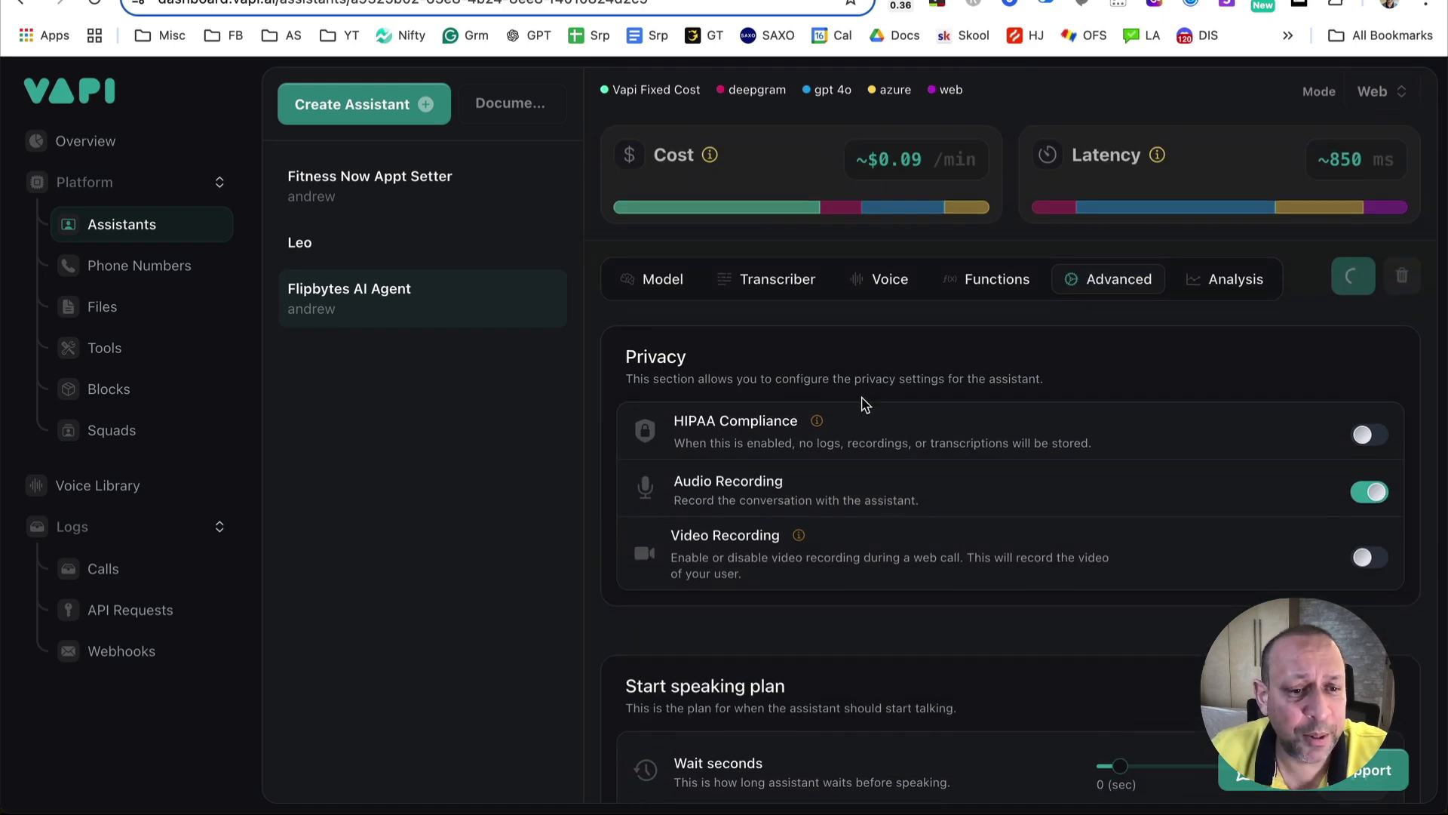
- Review the Start speaking plan, reading Wait seconds and the descriptions of the punctuation, no-punctuation and number delays
{"action": "scroll", "coordinate": [1141, 382], "scroll_direction": "down", "scroll_amount": 5}
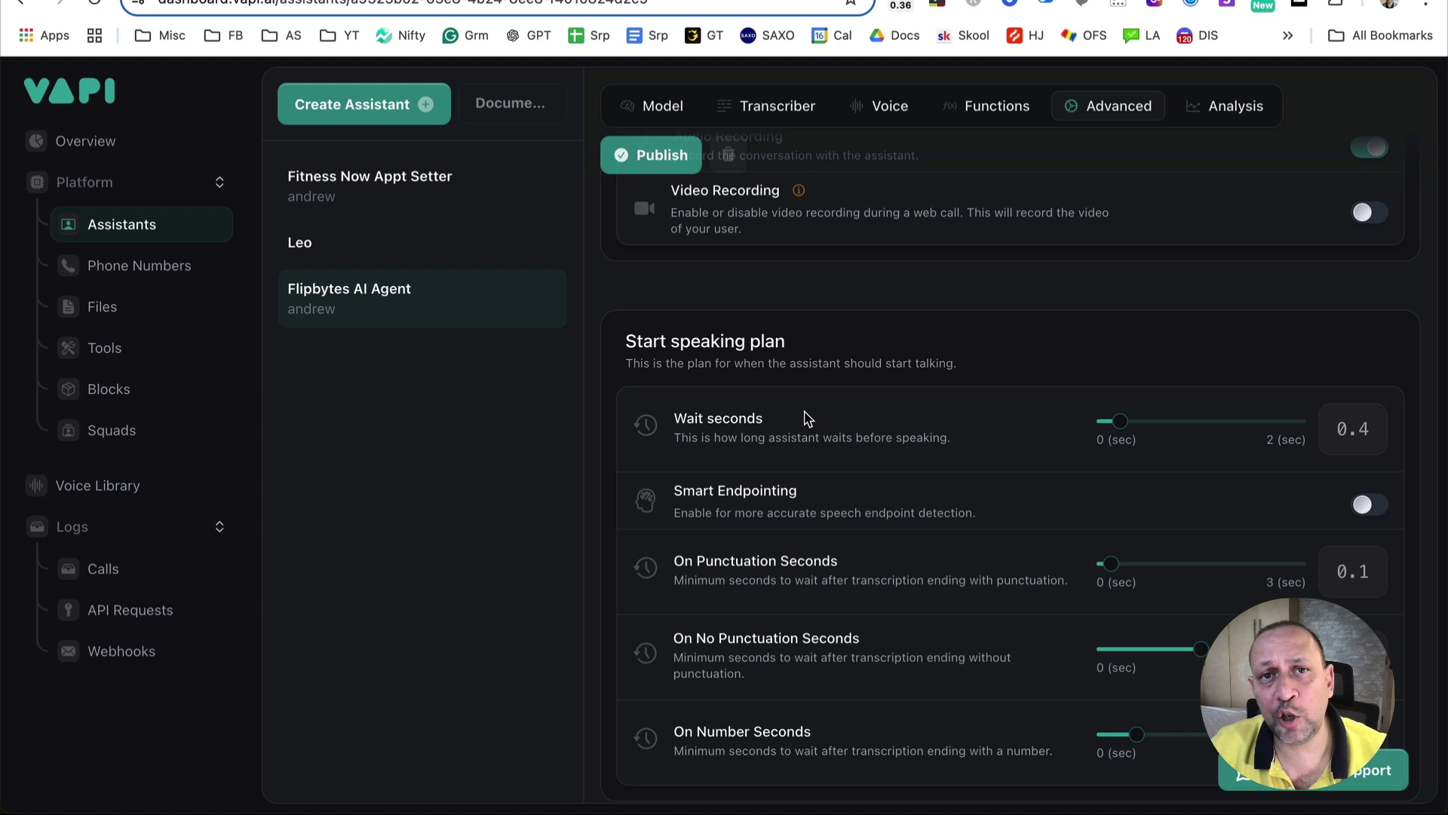
{"action": "scroll", "coordinate": [915, 387], "scroll_direction": "down", "scroll_amount": 1}
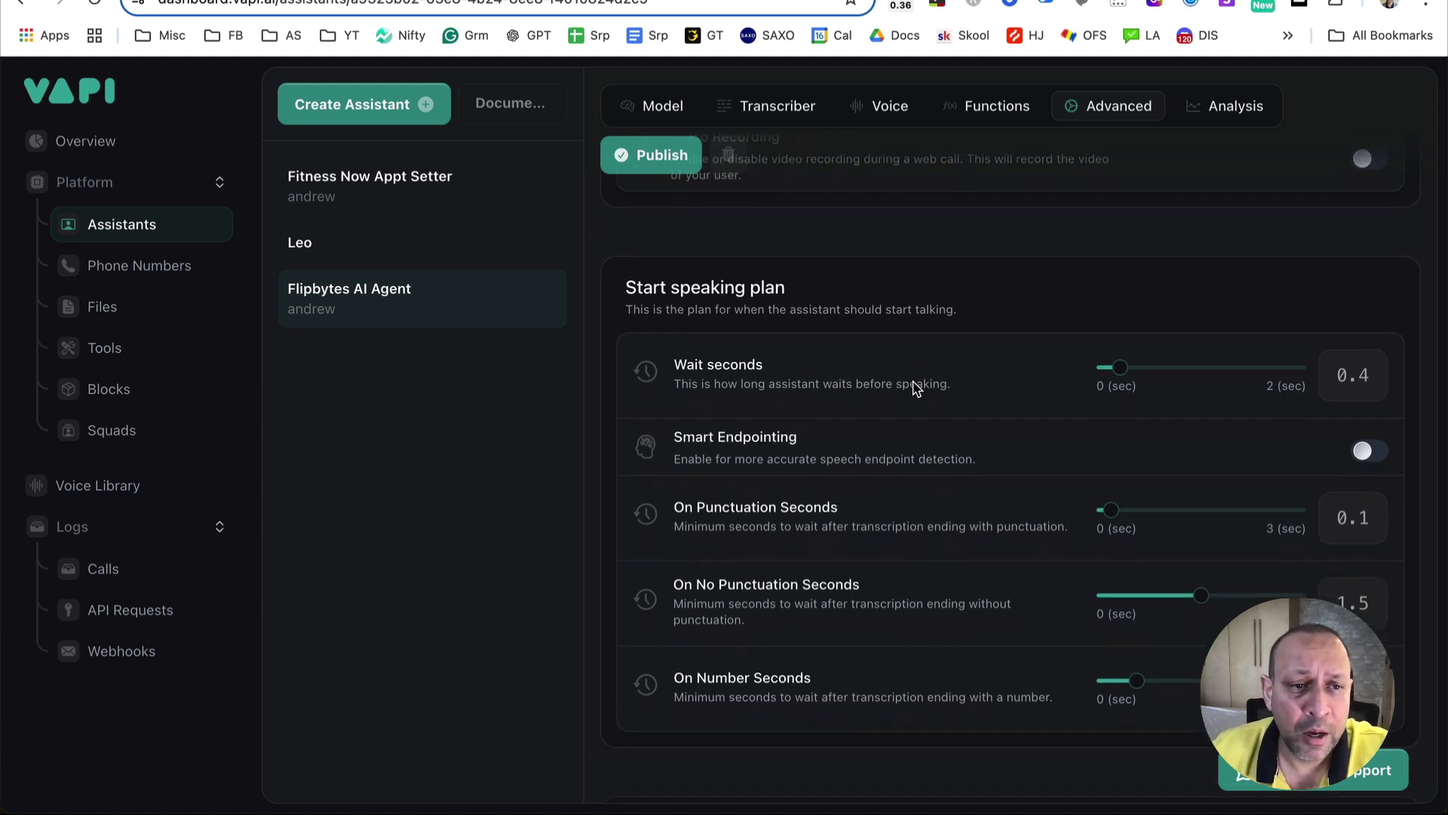
{"action": "left_click_drag", "start_coordinate": [666, 360], "coordinate": [780, 363]}
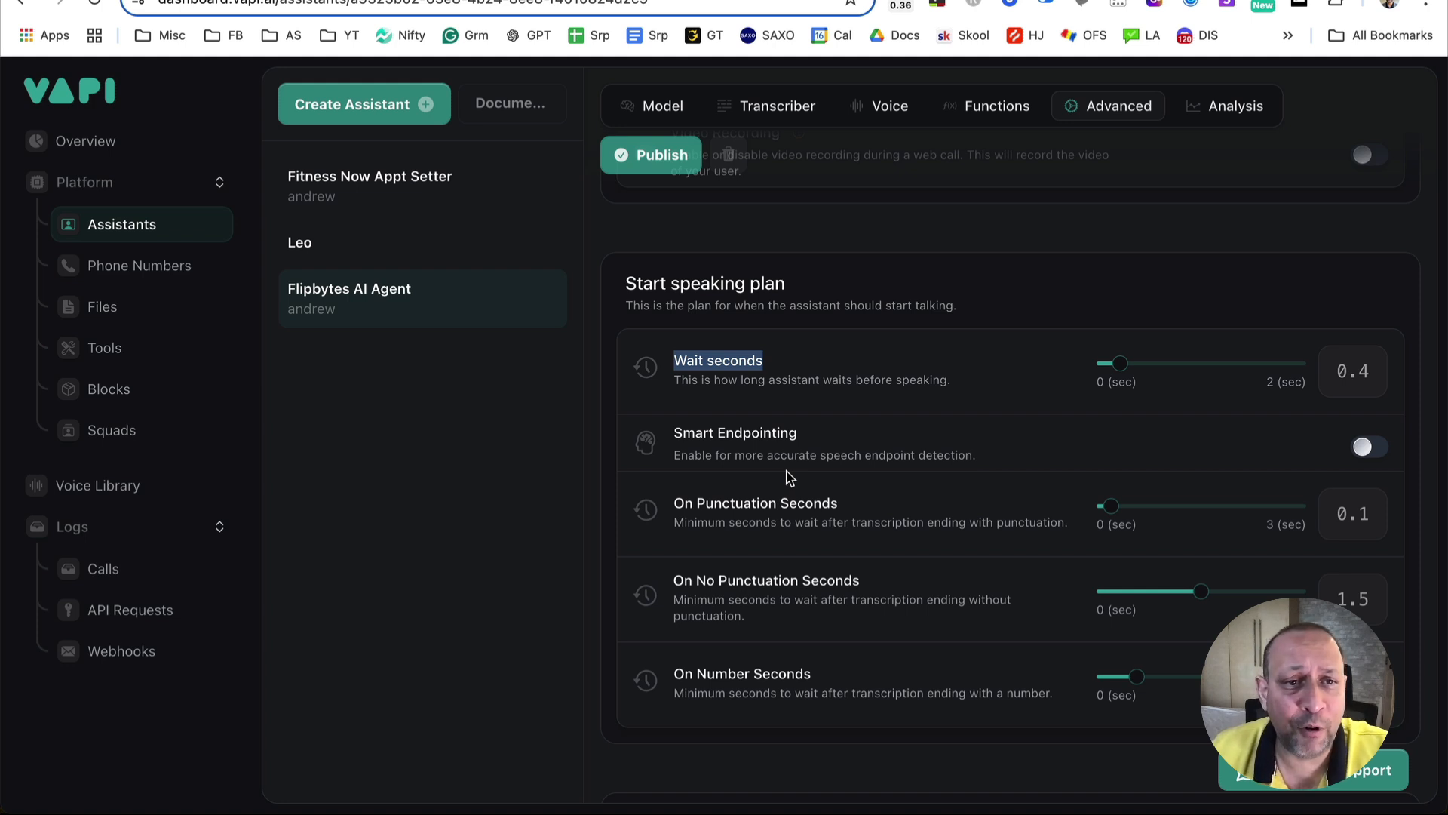
{"action": "scroll", "coordinate": [1004, 464], "scroll_direction": "down", "scroll_amount": 2}
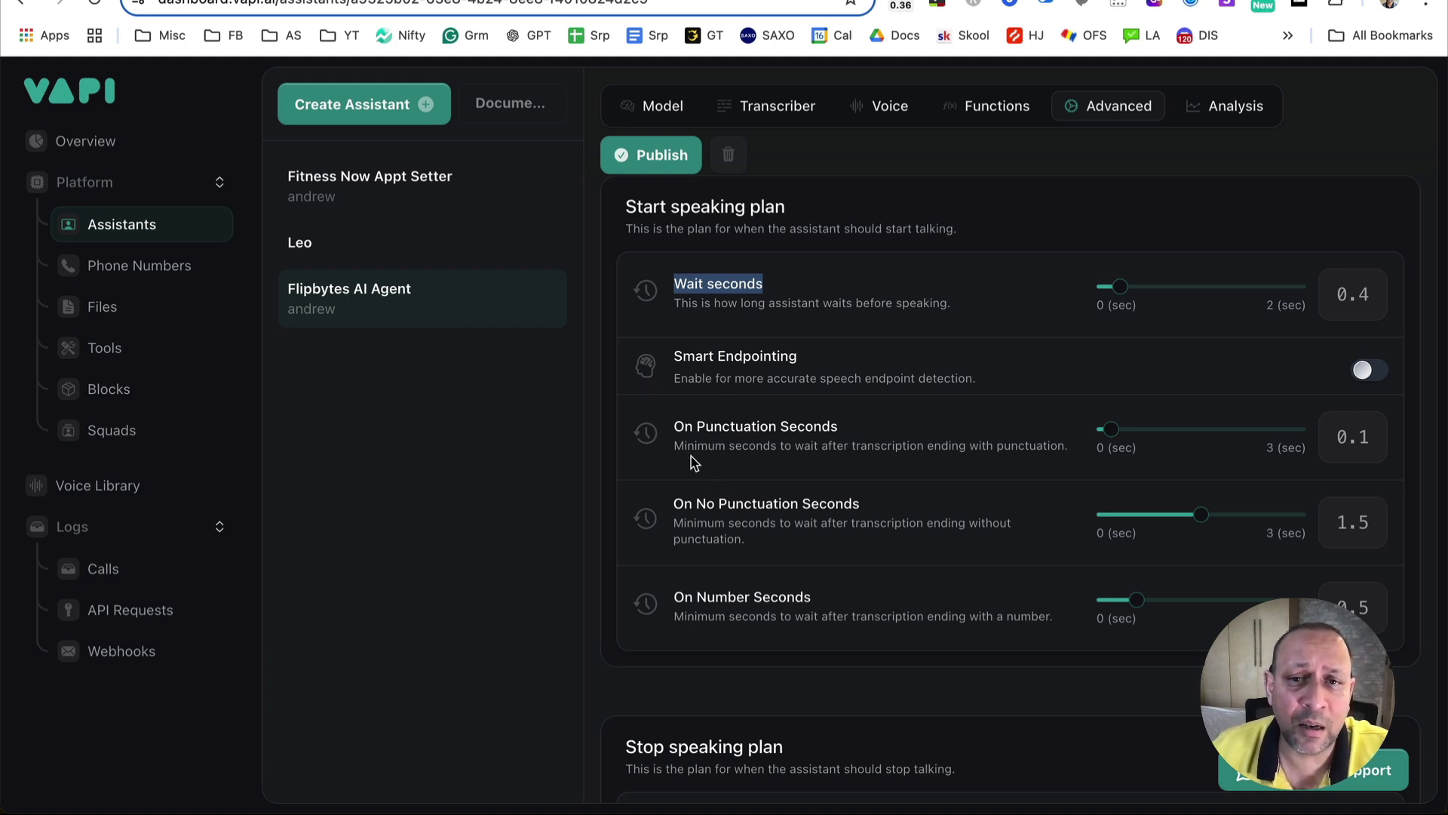
{"action": "left_click_drag", "start_coordinate": [824, 637], "coordinate": [673, 420]}
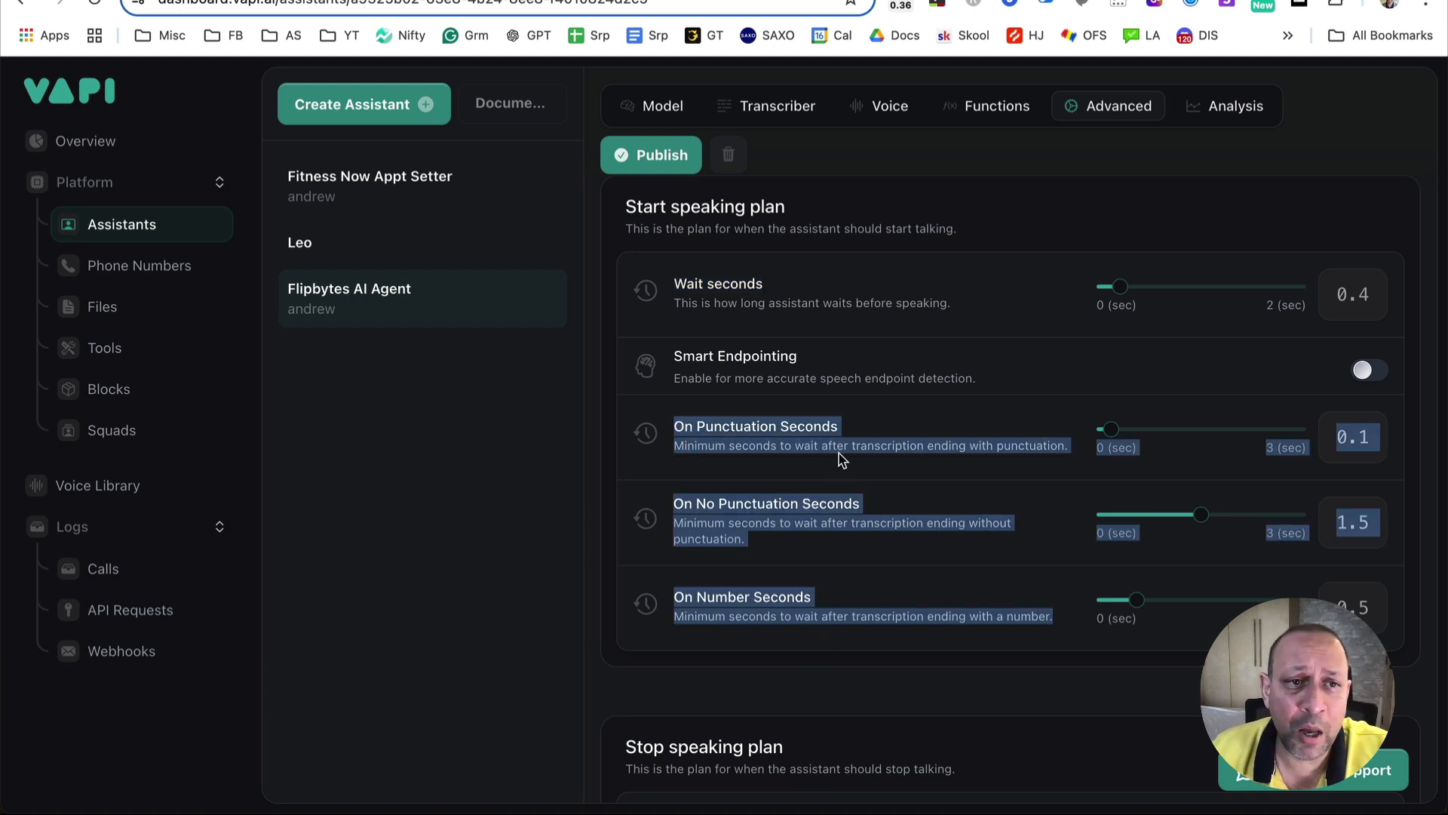
{"action": "left_click", "coordinate": [868, 436]}
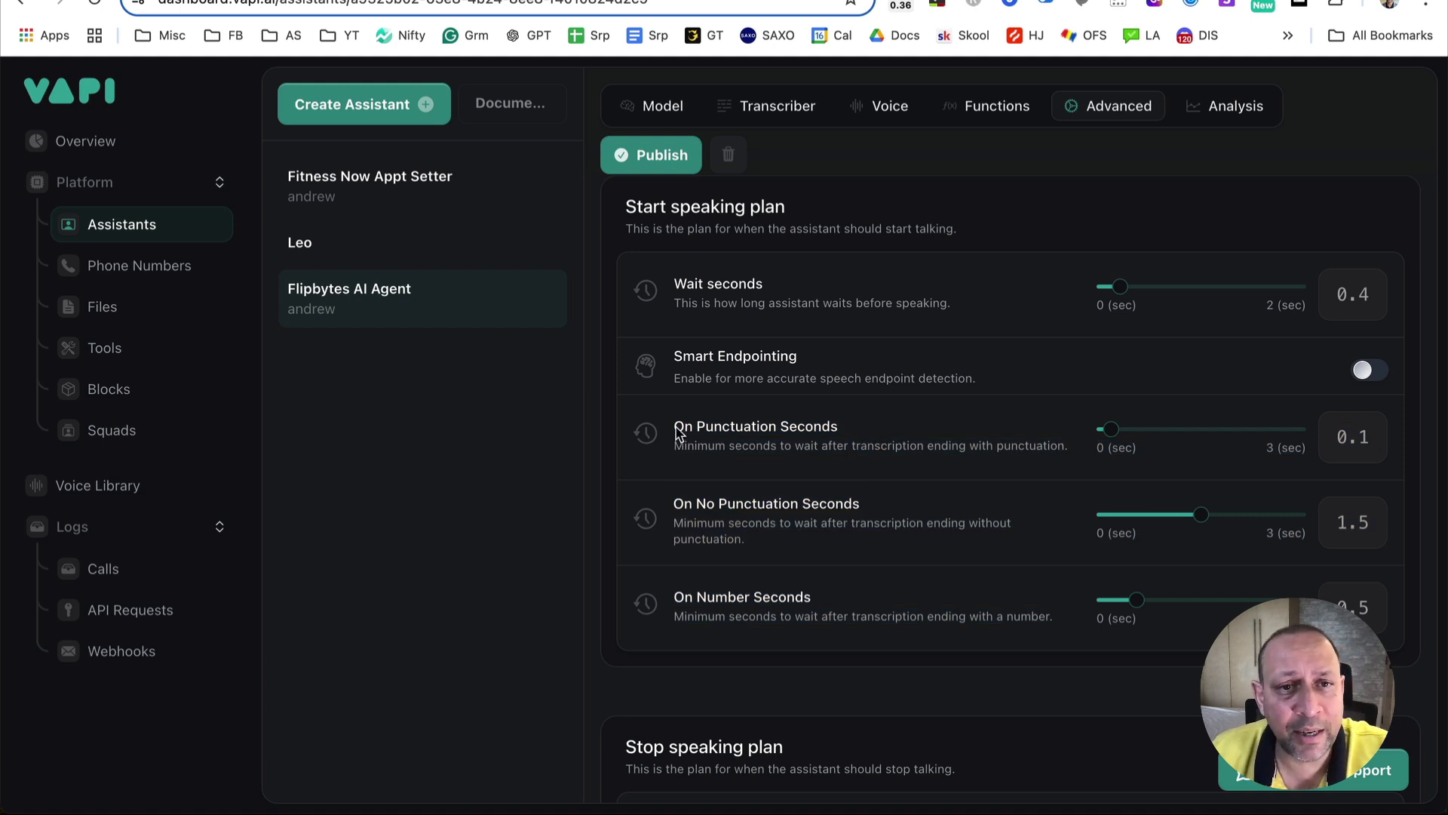
{"action": "left_click_drag", "start_coordinate": [675, 429], "coordinate": [856, 430]}
{"action": "left_click", "coordinate": [703, 464]}
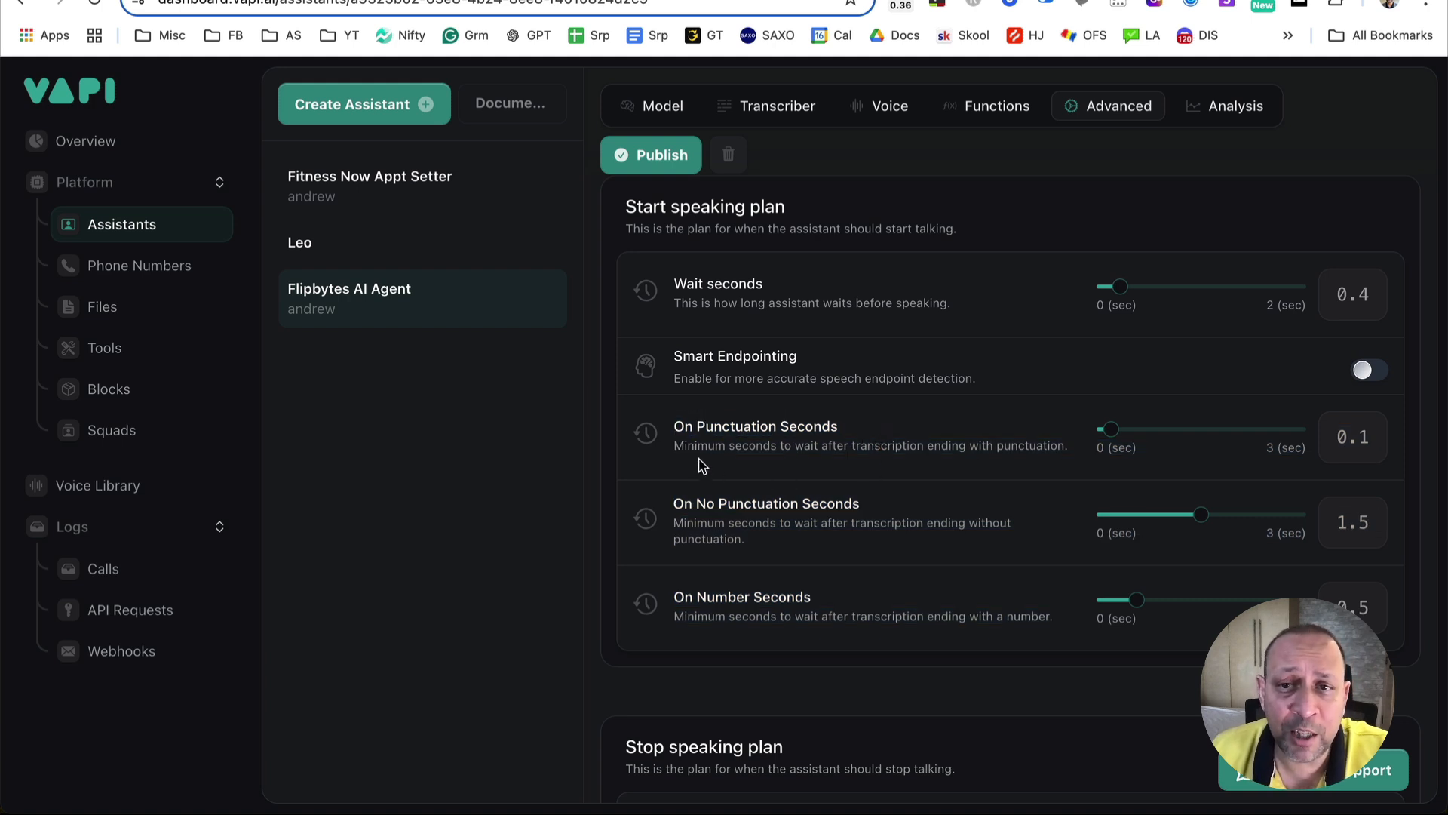
{"action": "left_click_drag", "start_coordinate": [734, 457], "coordinate": [672, 453]}
{"action": "left_click", "coordinate": [737, 459]}
{"action": "left_click", "coordinate": [827, 445]}
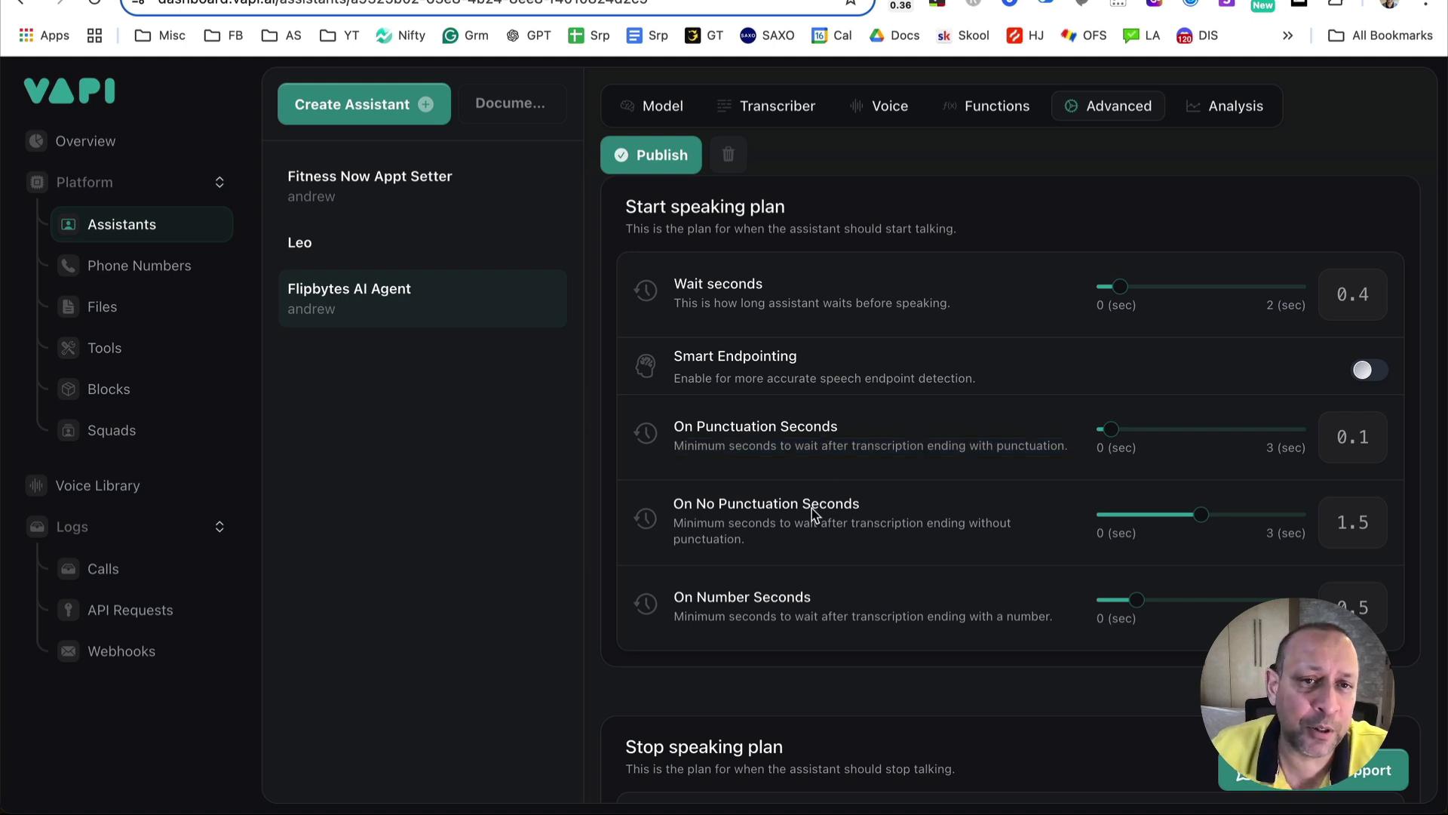
{"action": "left_click_drag", "start_coordinate": [760, 556], "coordinate": [673, 526]}
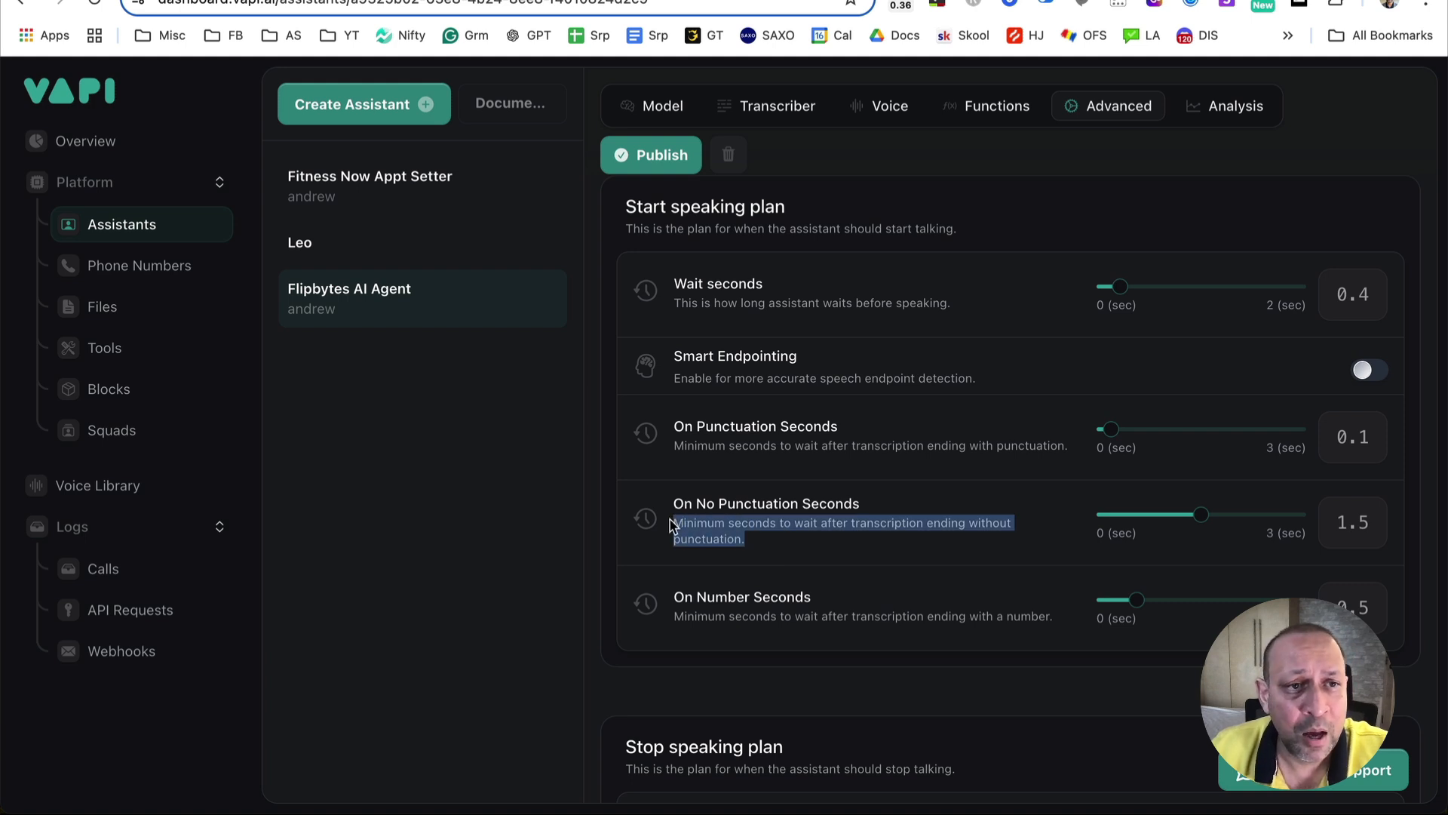
{"action": "scroll", "coordinate": [835, 543], "scroll_direction": "down", "scroll_amount": 3}
{"action": "left_click", "coordinate": [748, 506]}
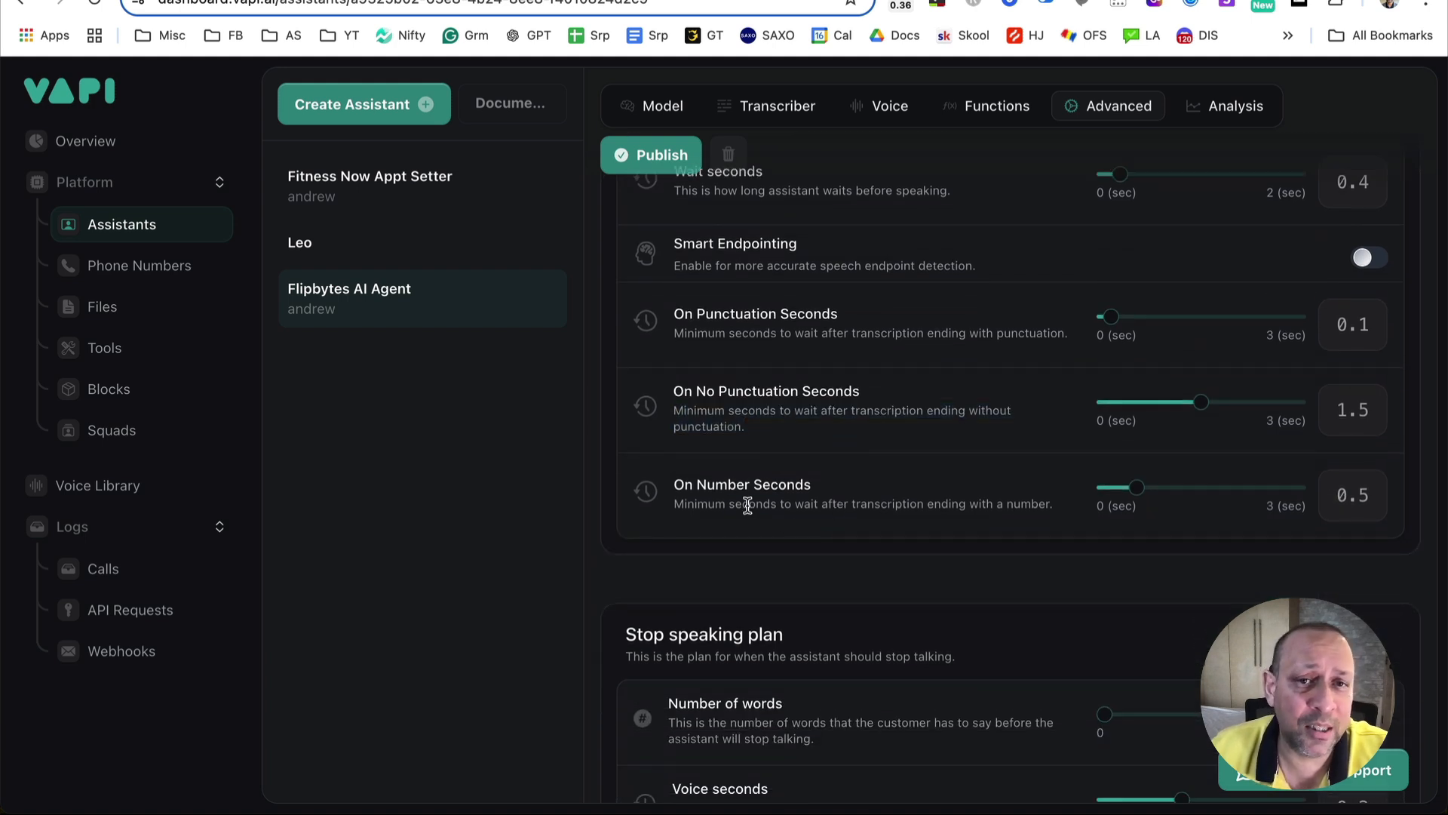
{"action": "triple_click", "coordinate": [747, 506]}
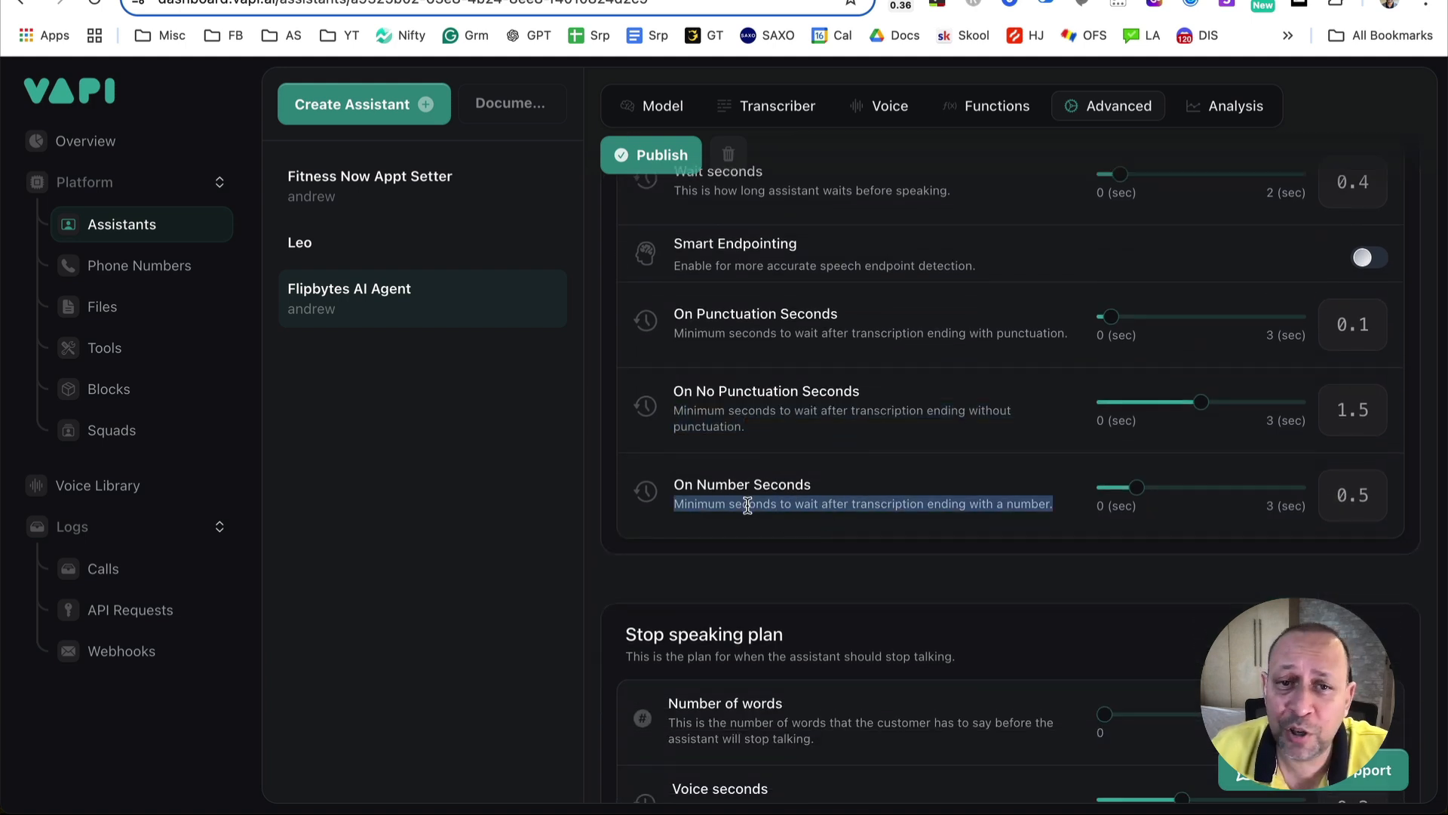
- Review the Stop speaking plan, reading the descriptions of Number of words, Voice seconds and Back off seconds
{"action": "left_click", "coordinate": [836, 528]}
{"action": "scroll", "coordinate": [836, 528], "scroll_direction": "up", "scroll_amount": 2}
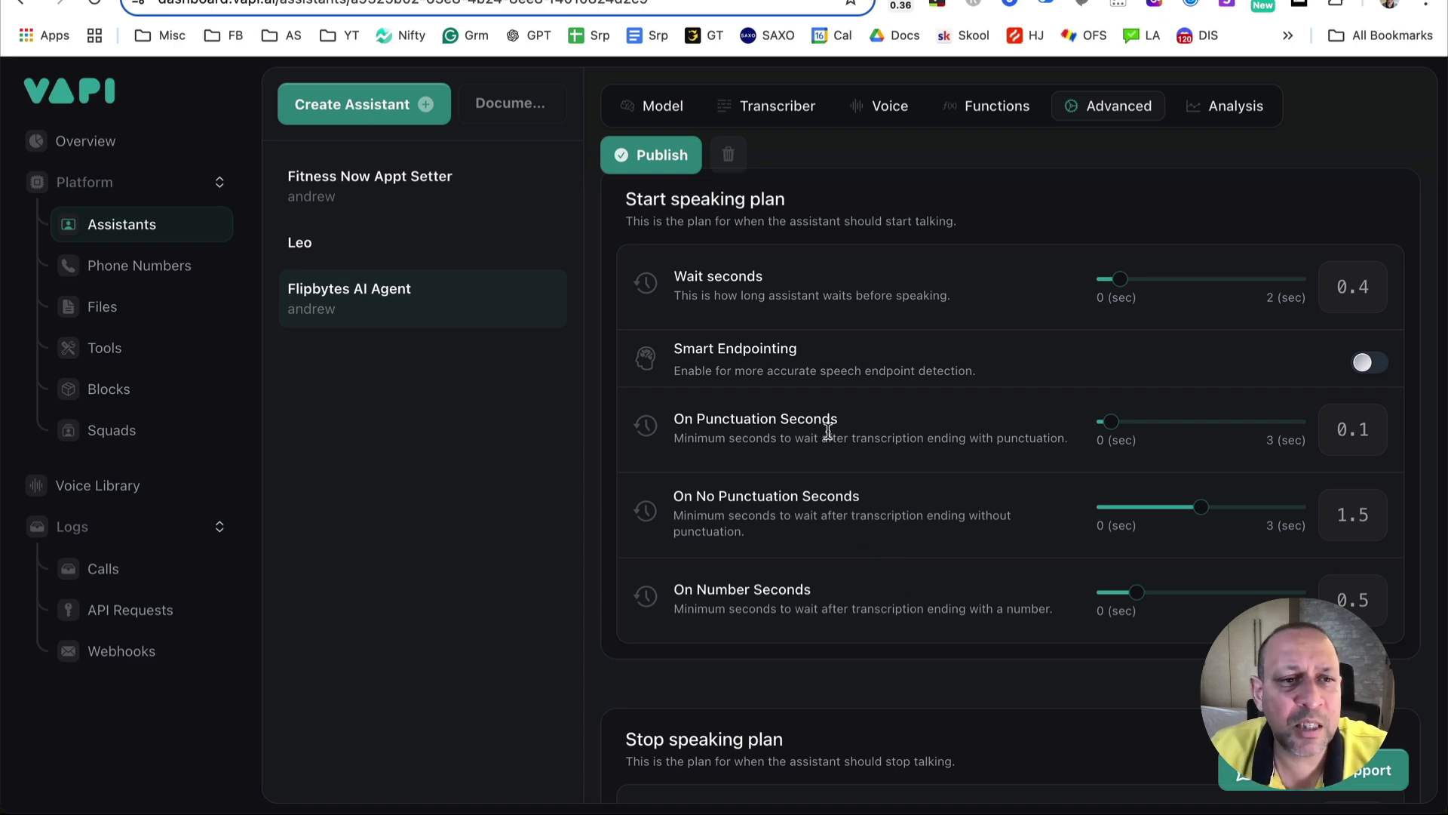
{"action": "scroll", "coordinate": [830, 422], "scroll_direction": "down", "scroll_amount": 5}
{"action": "scroll", "coordinate": [827, 439], "scroll_direction": "down", "scroll_amount": 1}
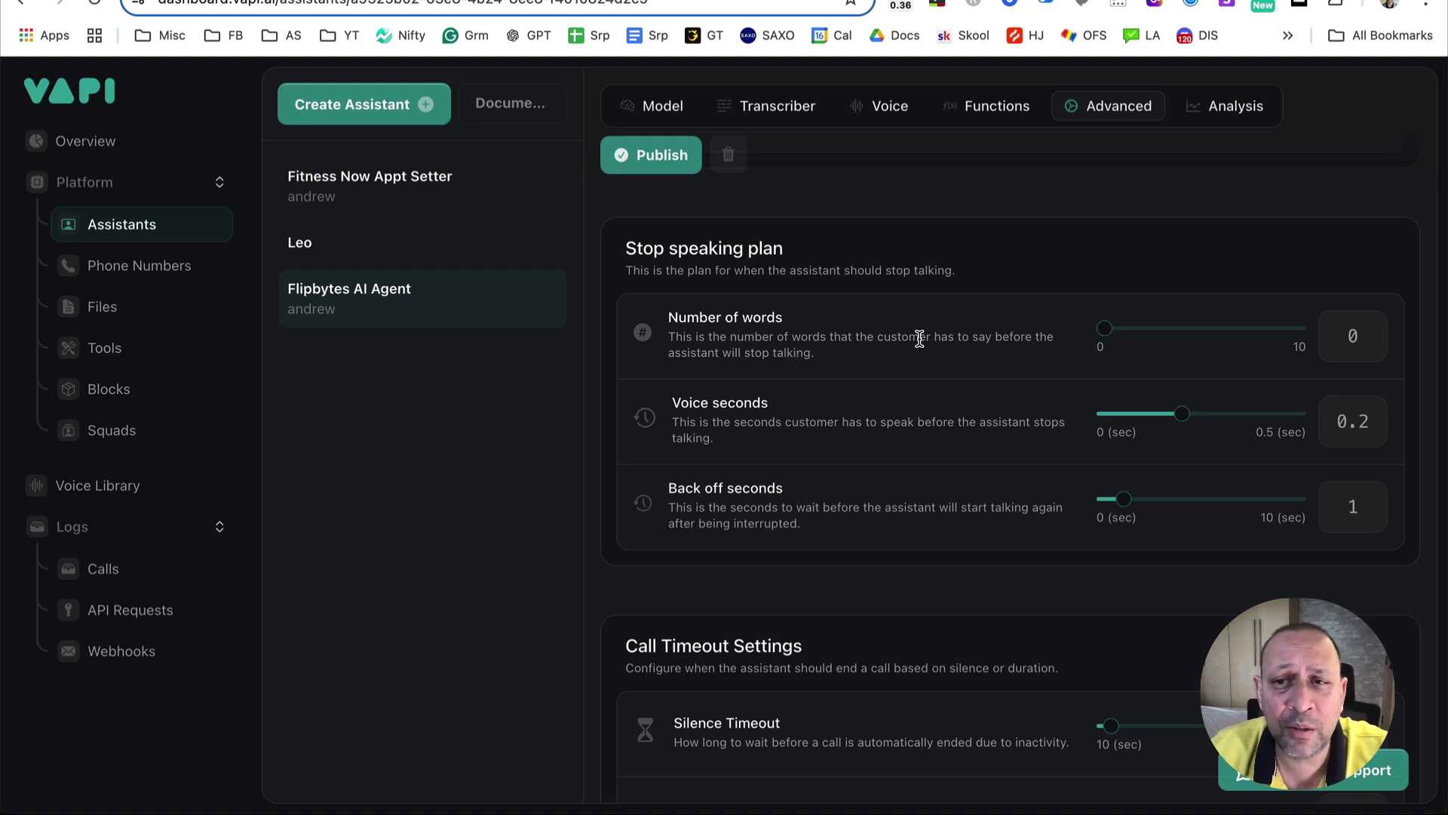
{"action": "left_click_drag", "start_coordinate": [830, 362], "coordinate": [671, 335]}
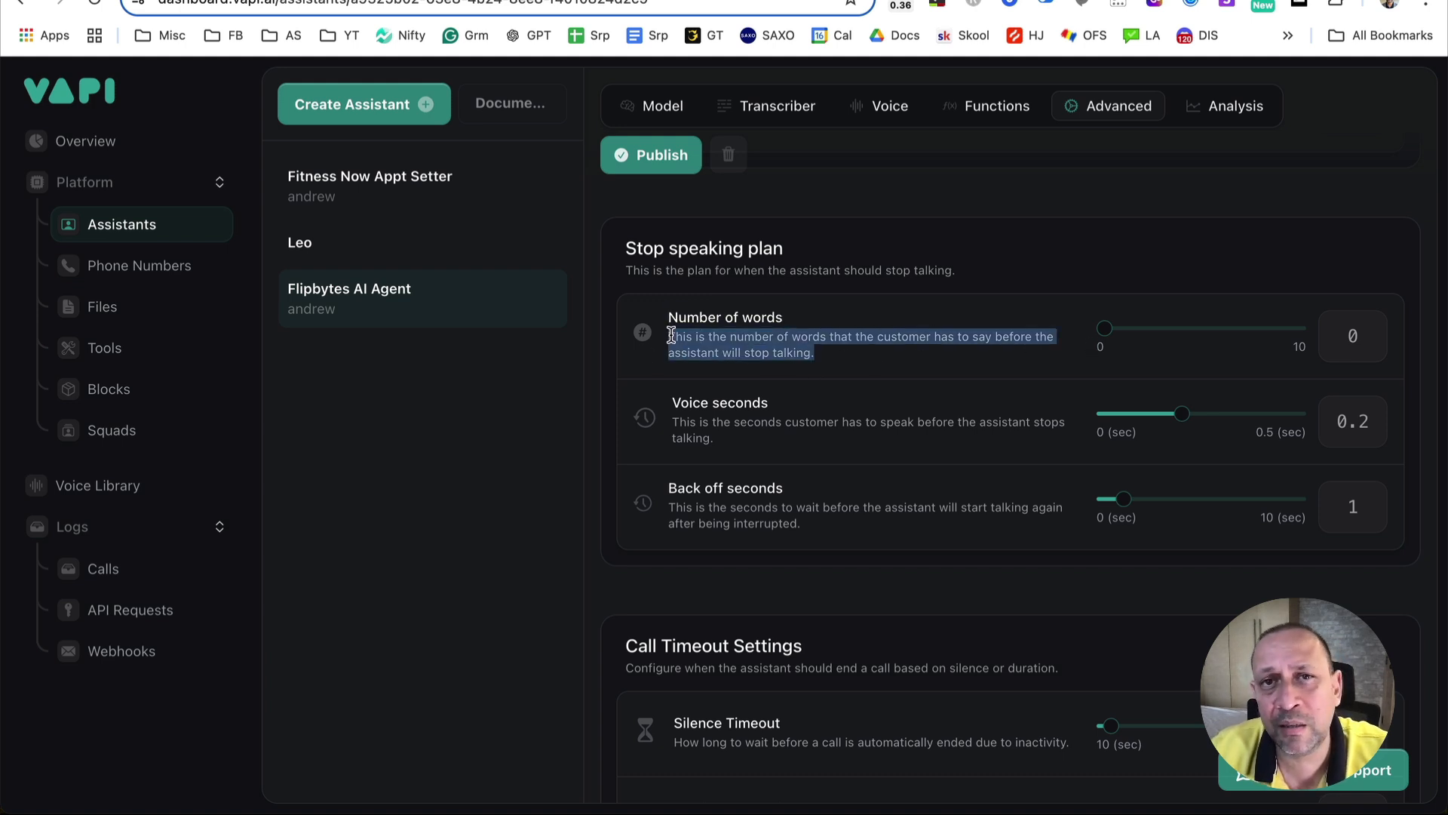
{"action": "left_click", "coordinate": [845, 356]}
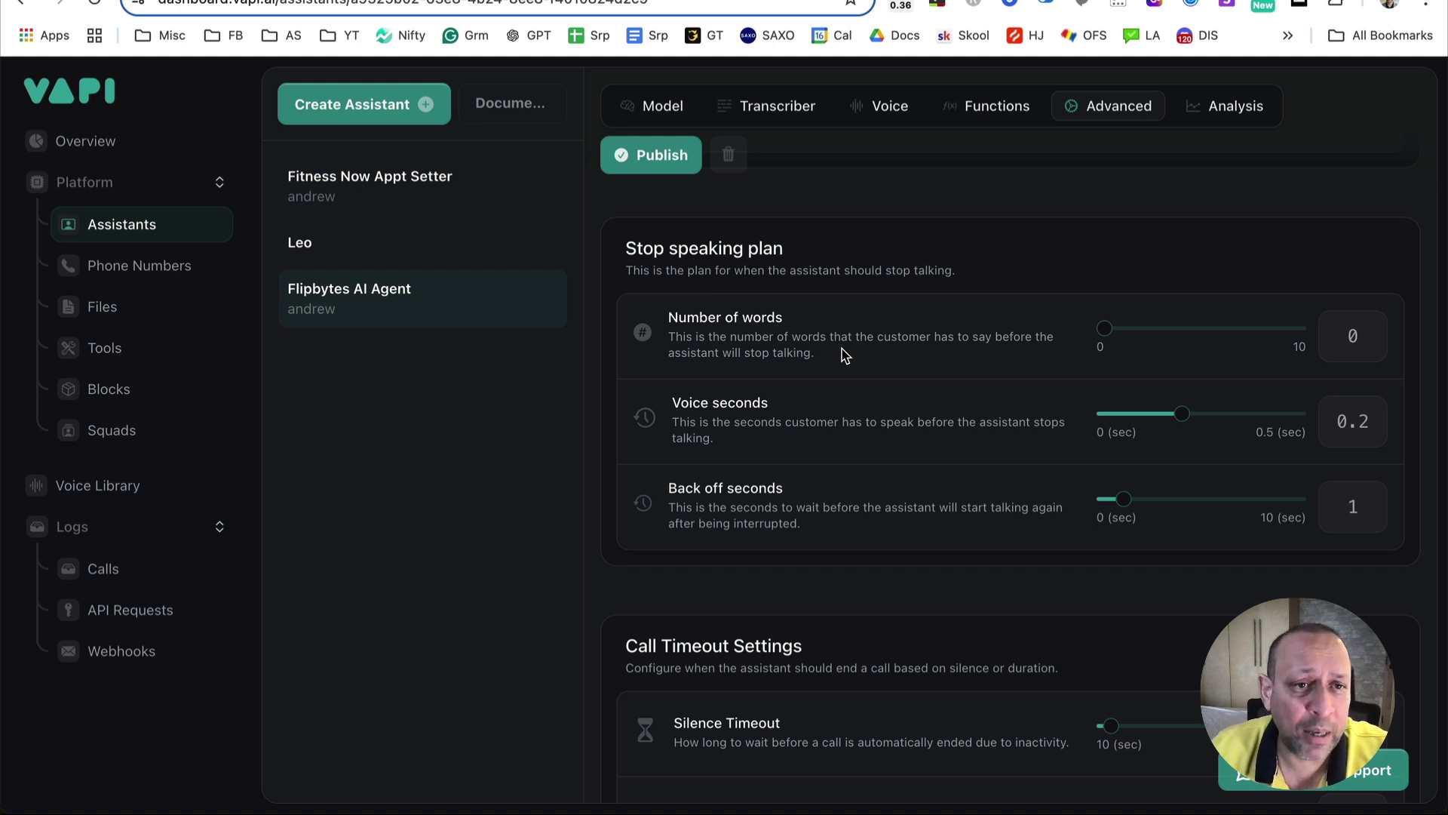
{"action": "left_click_drag", "start_coordinate": [713, 439], "coordinate": [674, 424]}
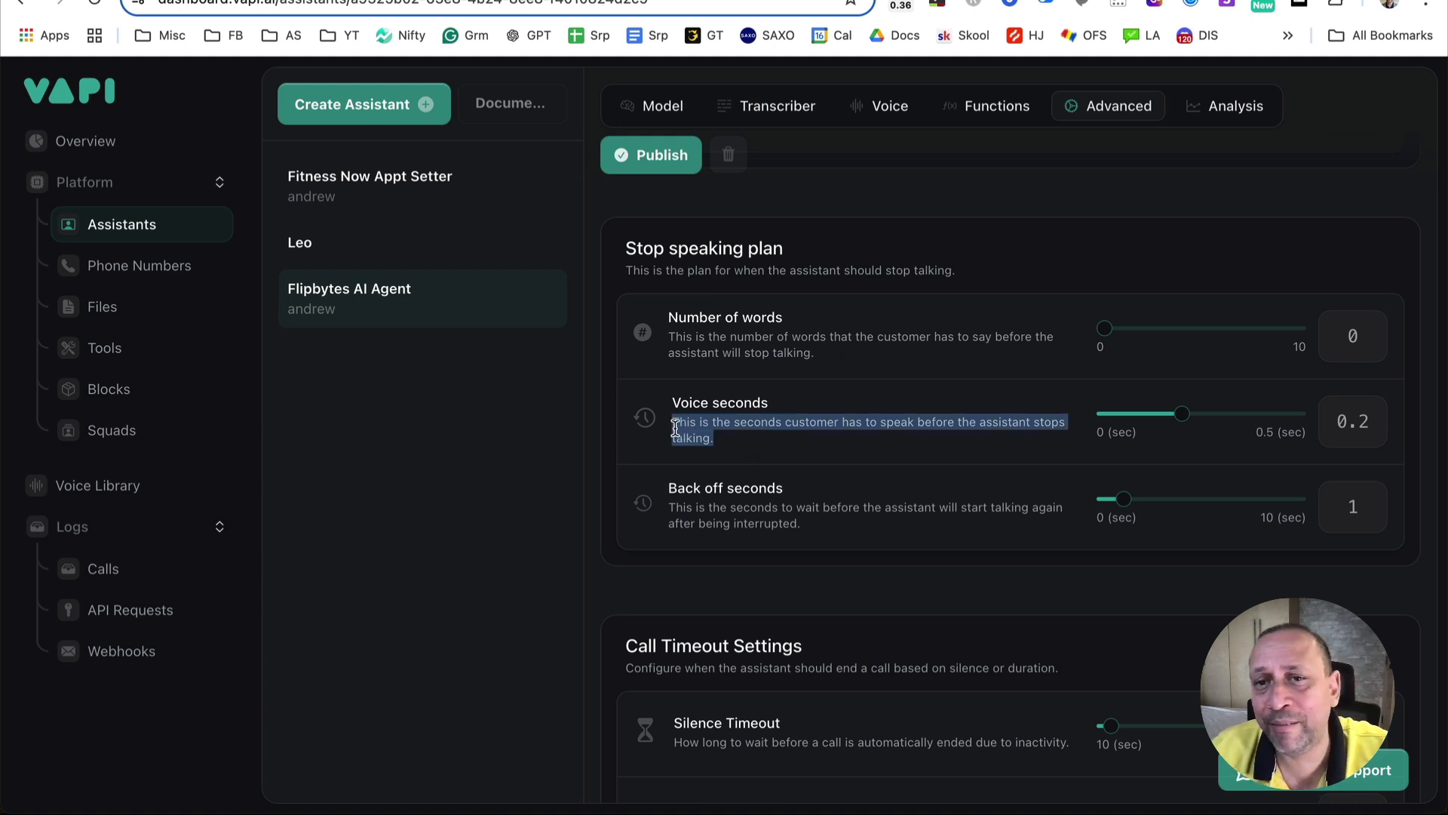
{"action": "left_click", "coordinate": [794, 440]}
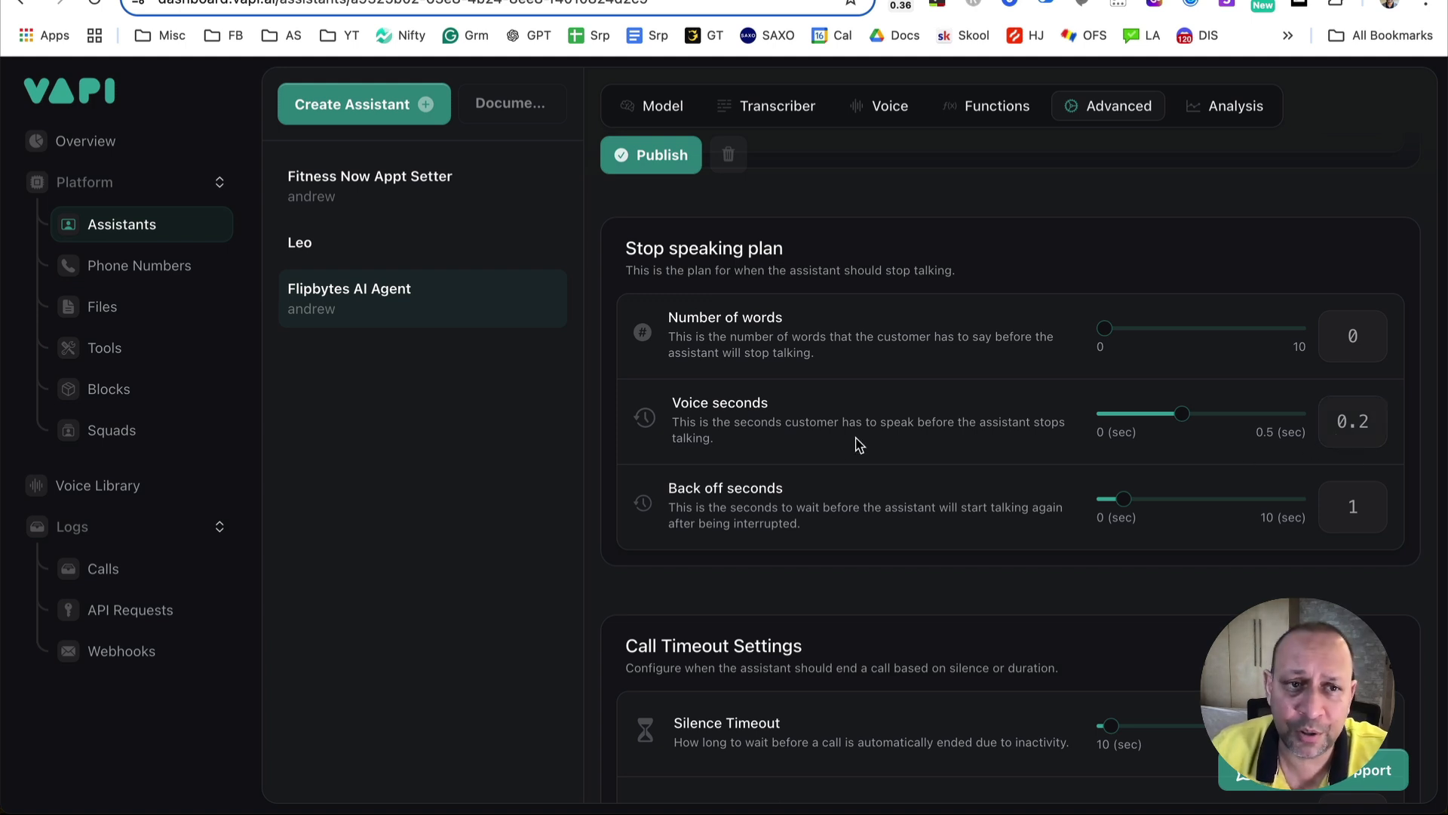
{"action": "scroll", "coordinate": [859, 445], "scroll_direction": "down", "scroll_amount": 2}
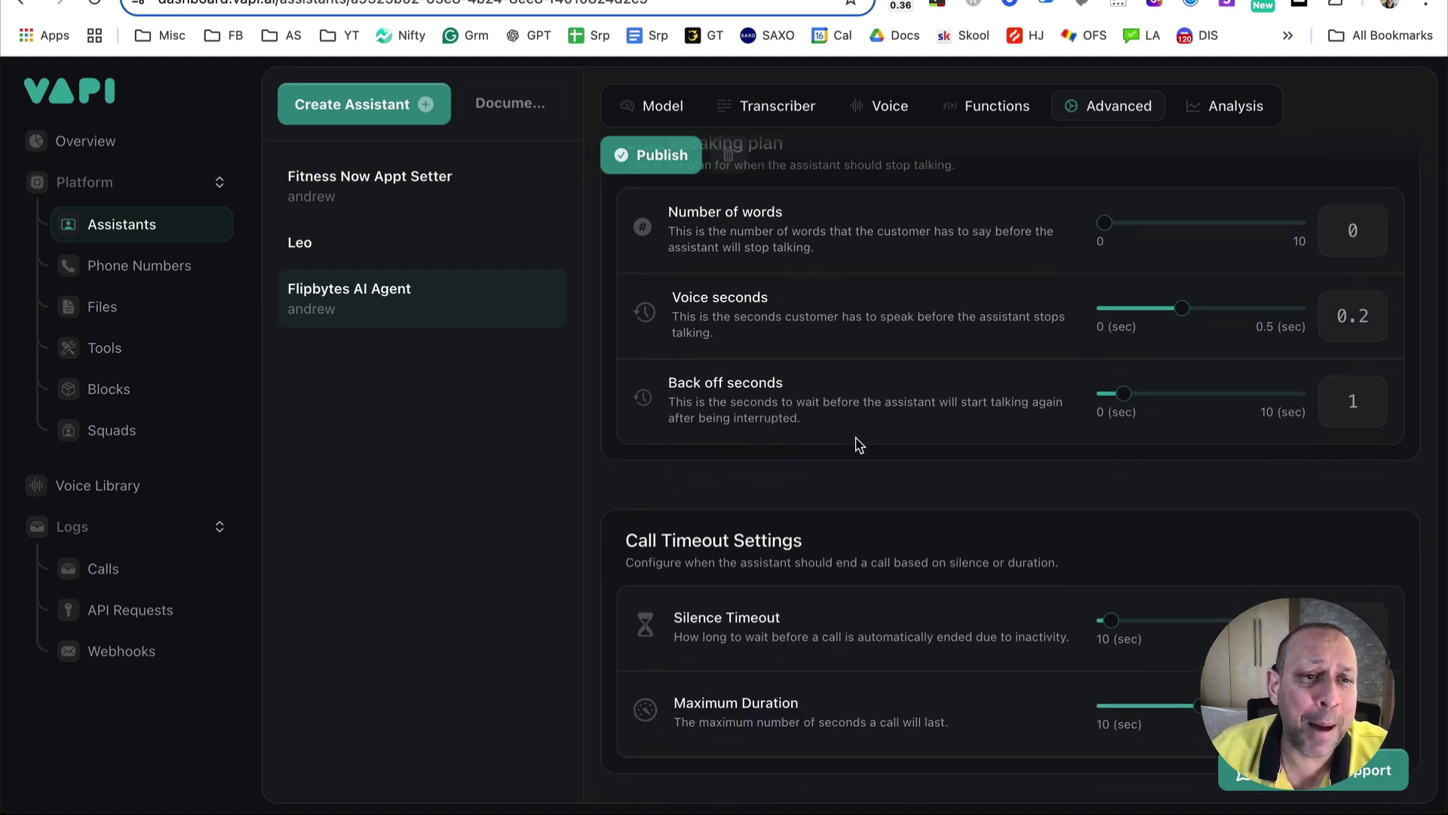
{"action": "left_click_drag", "start_coordinate": [830, 420], "coordinate": [669, 401]}
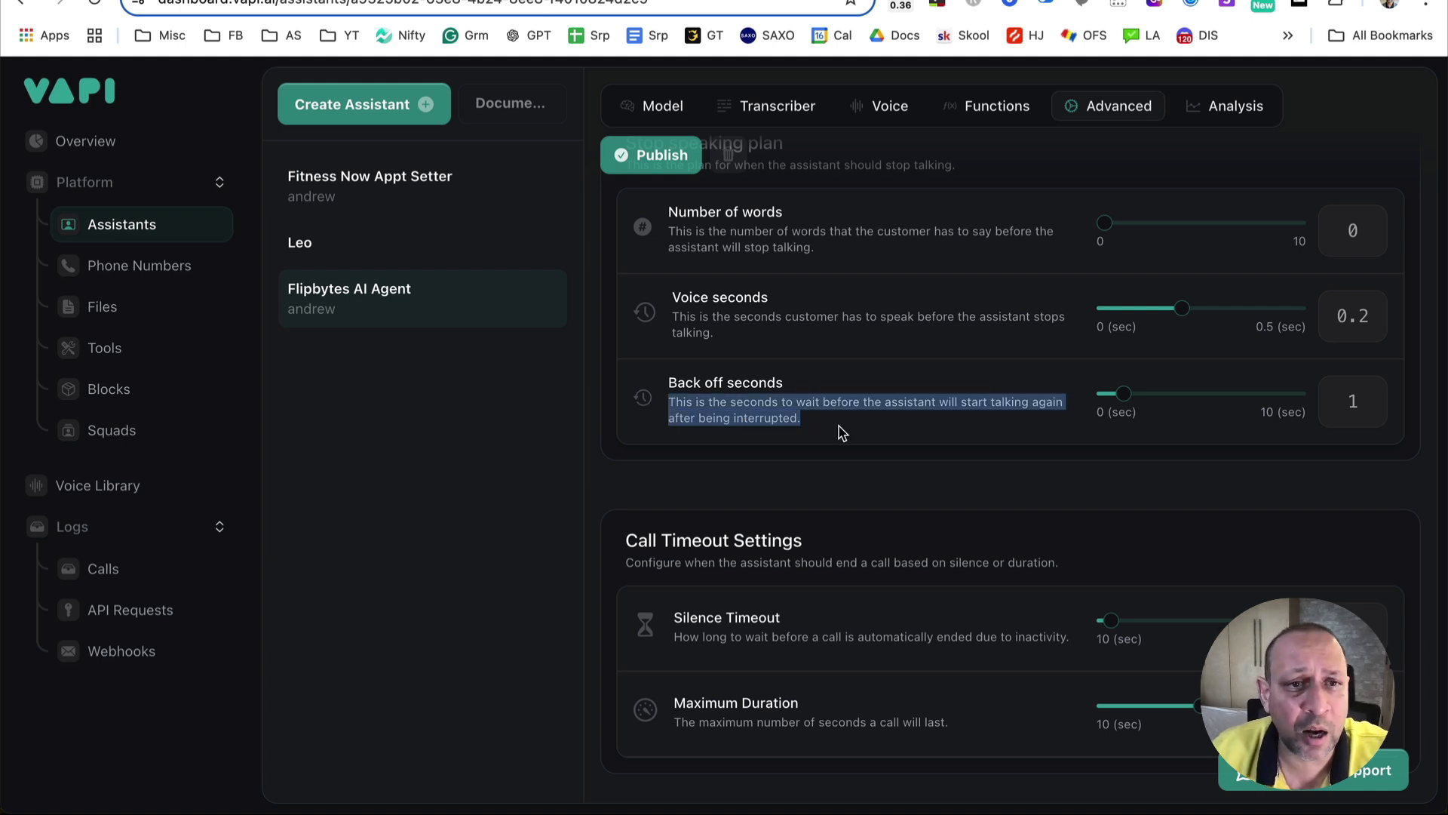
{"action": "left_click", "coordinate": [881, 436]}
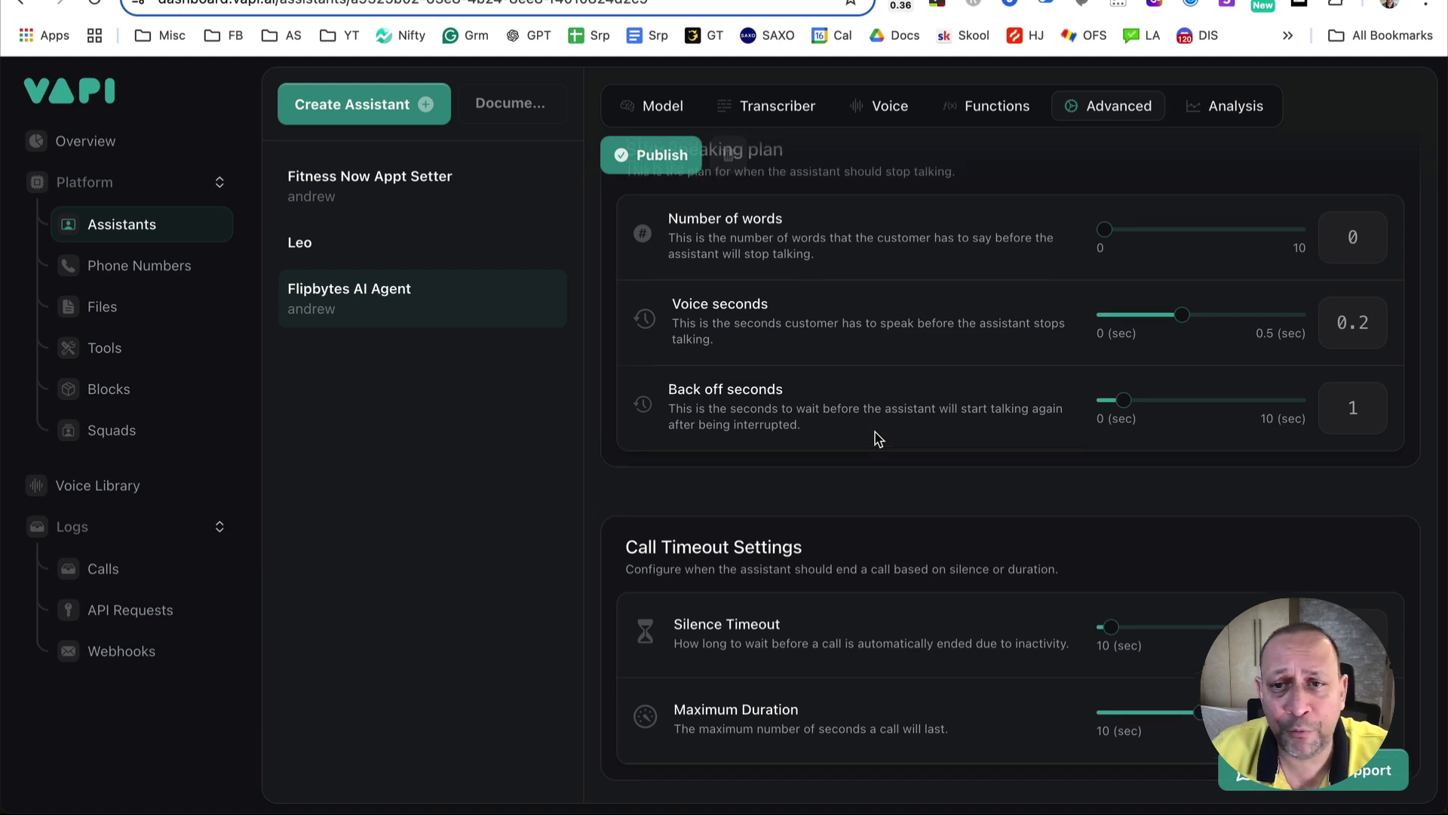
{"action": "scroll", "coordinate": [879, 438], "scroll_direction": "up", "scroll_amount": 2}
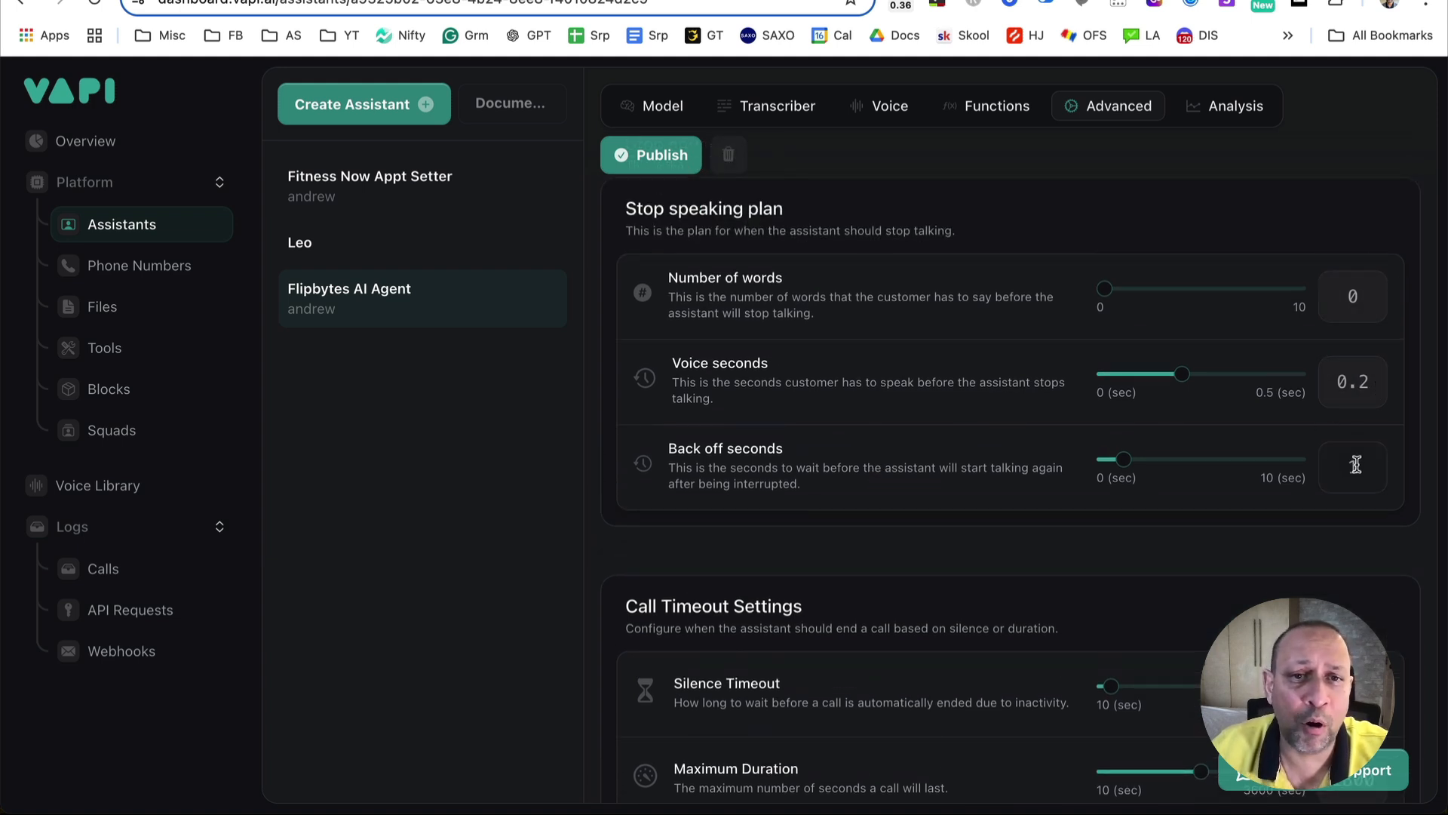
- Examine the Call Timeout Settings, reading what Silence Timeout and Maximum Duration control
{"action": "scroll", "coordinate": [762, 430], "scroll_direction": "down", "scroll_amount": 5}
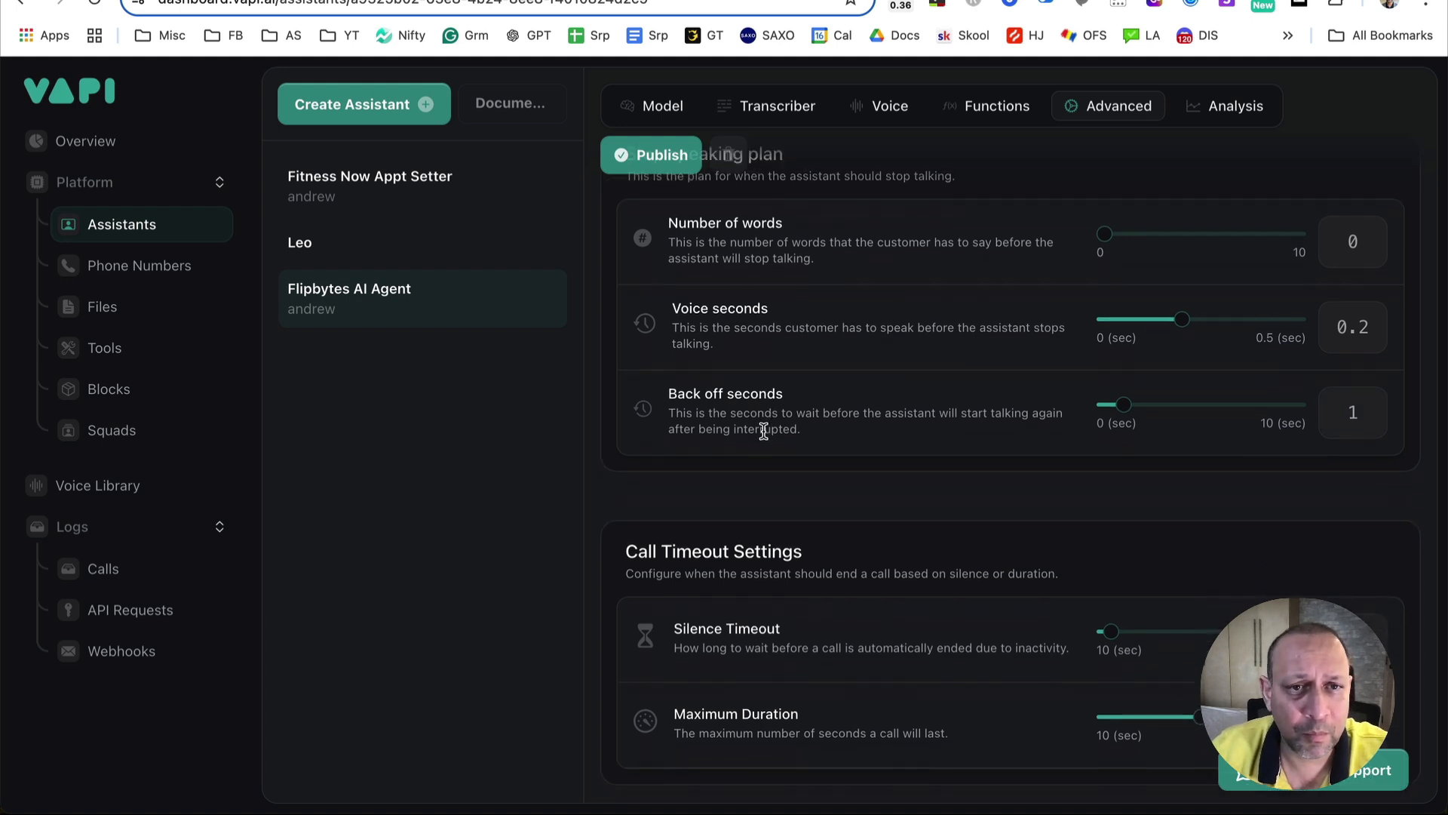
{"action": "scroll", "coordinate": [769, 426], "scroll_direction": "down", "scroll_amount": 2}
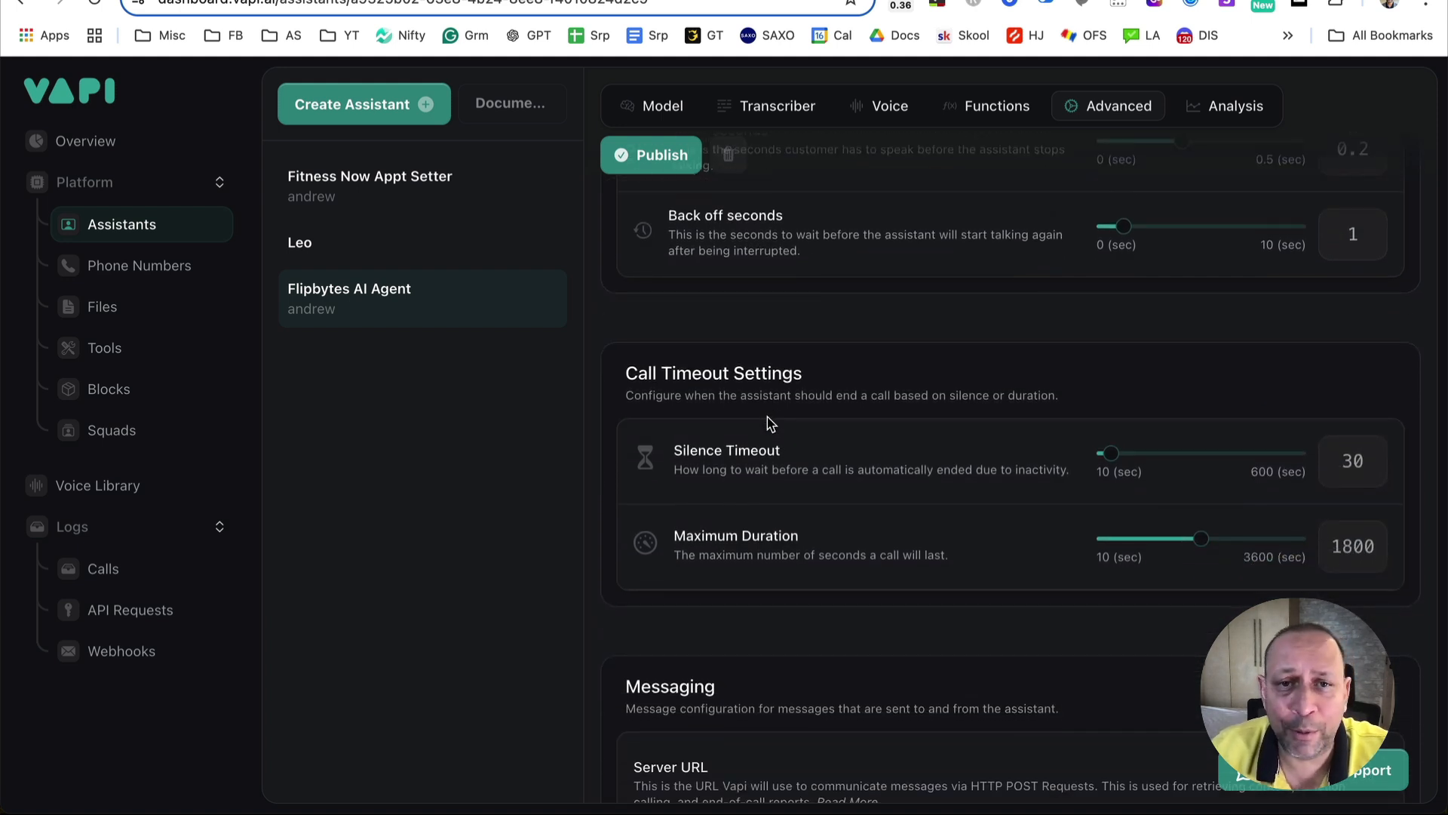
{"action": "triple_click", "coordinate": [692, 368]}
{"action": "left_click", "coordinate": [791, 359]}
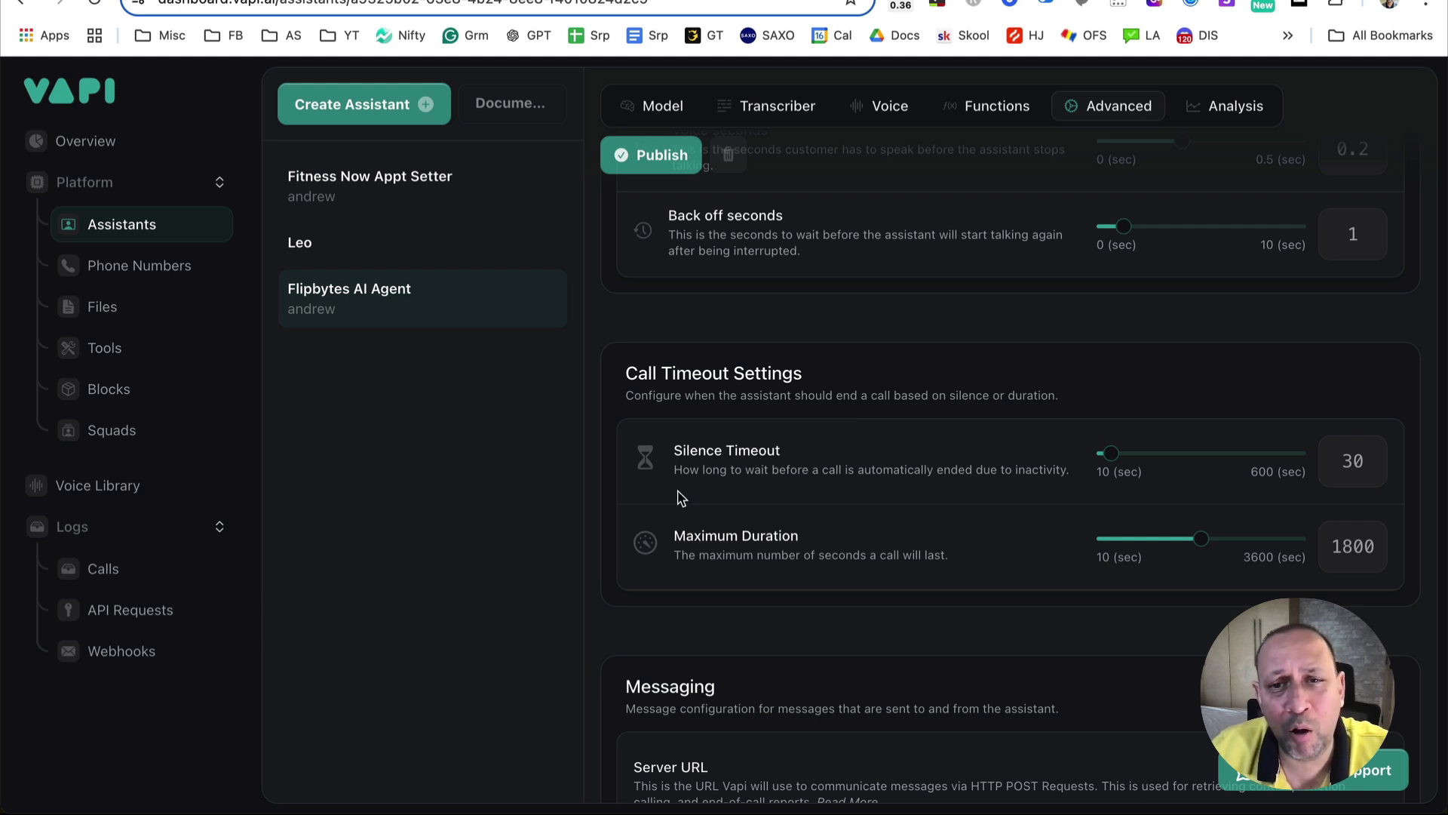
{"action": "triple_click", "coordinate": [764, 471]}
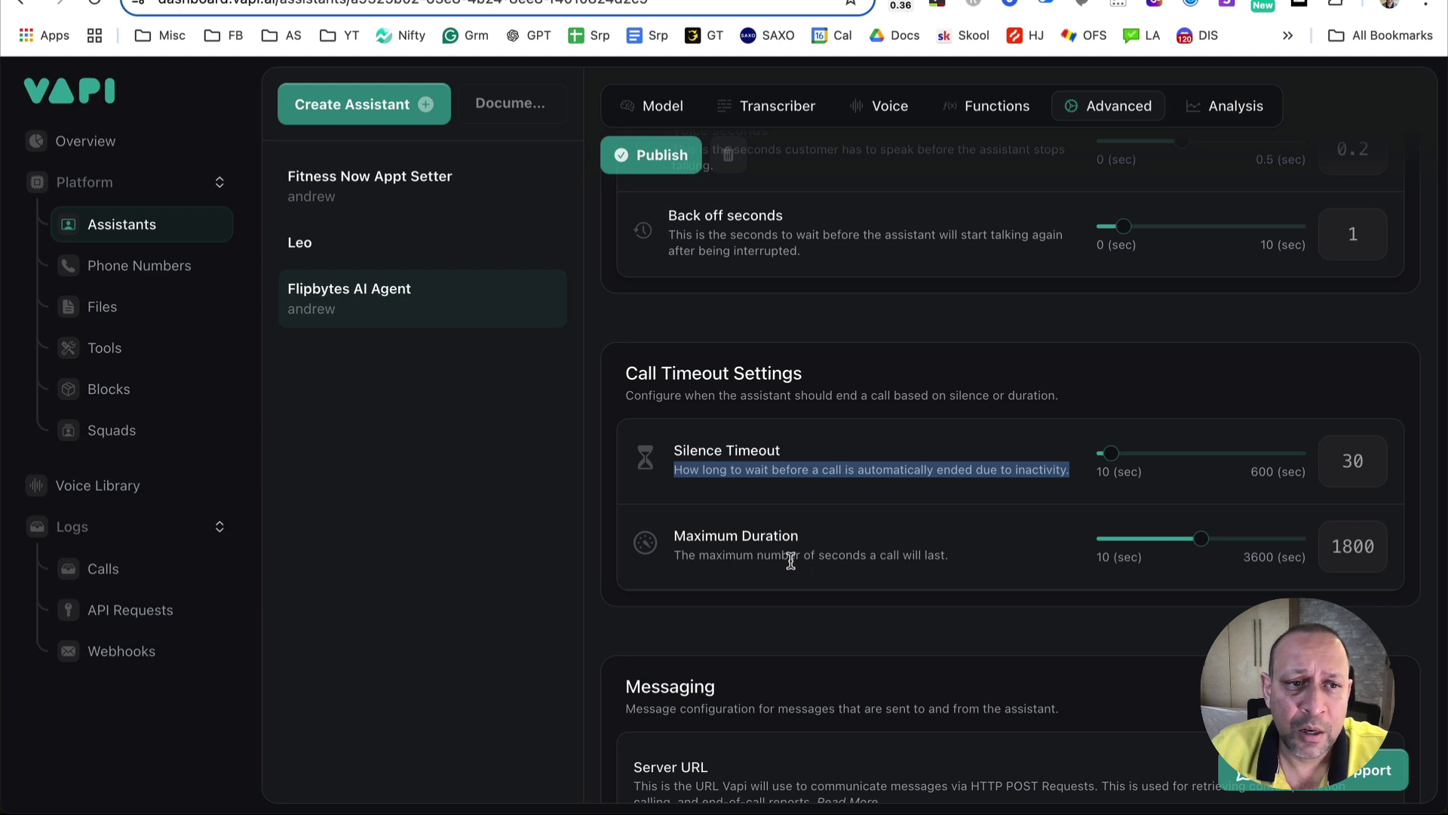
{"action": "left_click_drag", "start_coordinate": [675, 556], "coordinate": [927, 569]}
{"action": "left_click", "coordinate": [925, 568]}
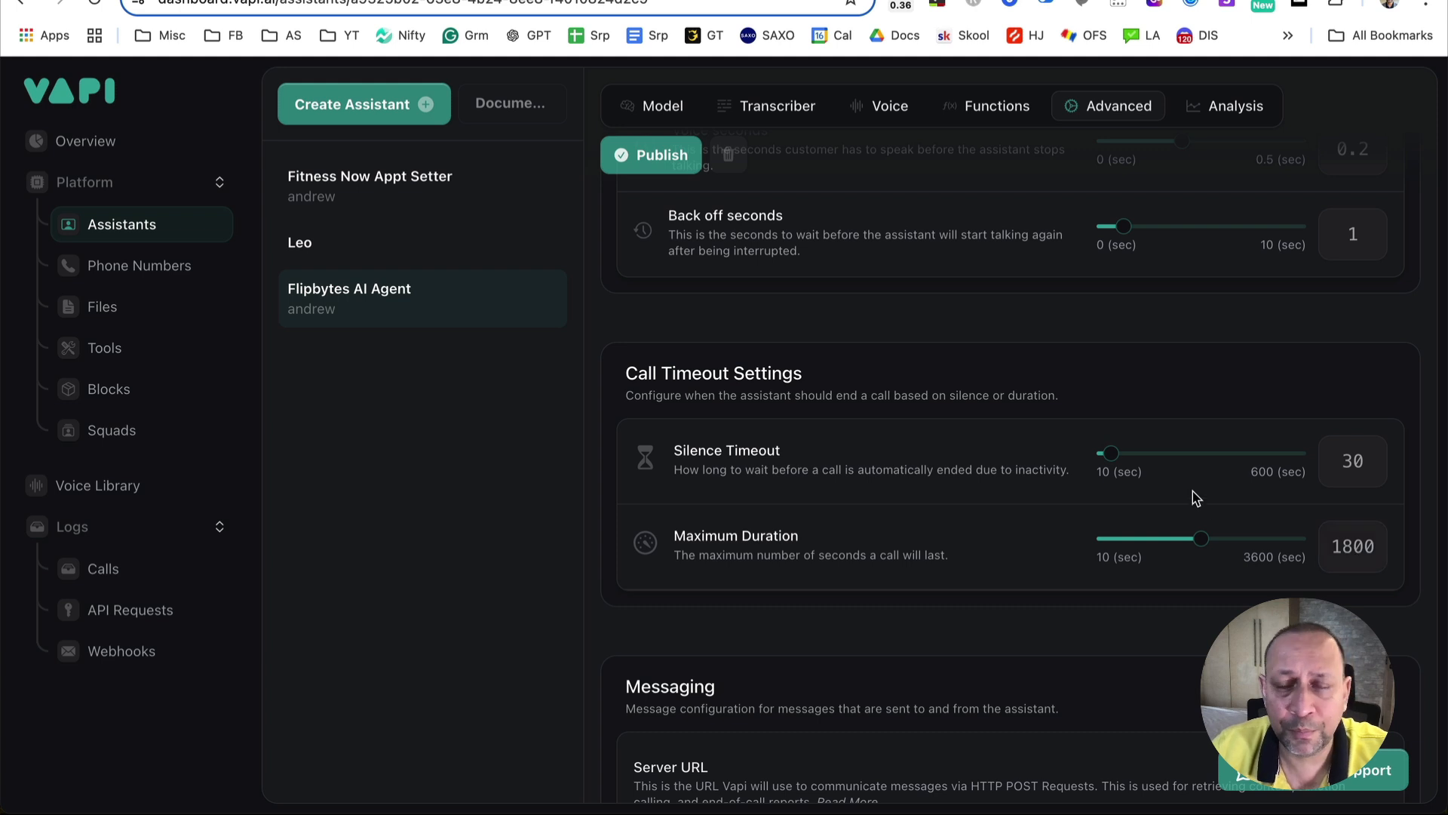
- Read the Messaging section's description and the Server URL explanation covering HTTP POST requests and end-of-call reports
{"action": "scroll", "coordinate": [1197, 499], "scroll_direction": "down", "scroll_amount": 5}
{"action": "double_click", "coordinate": [662, 275]}
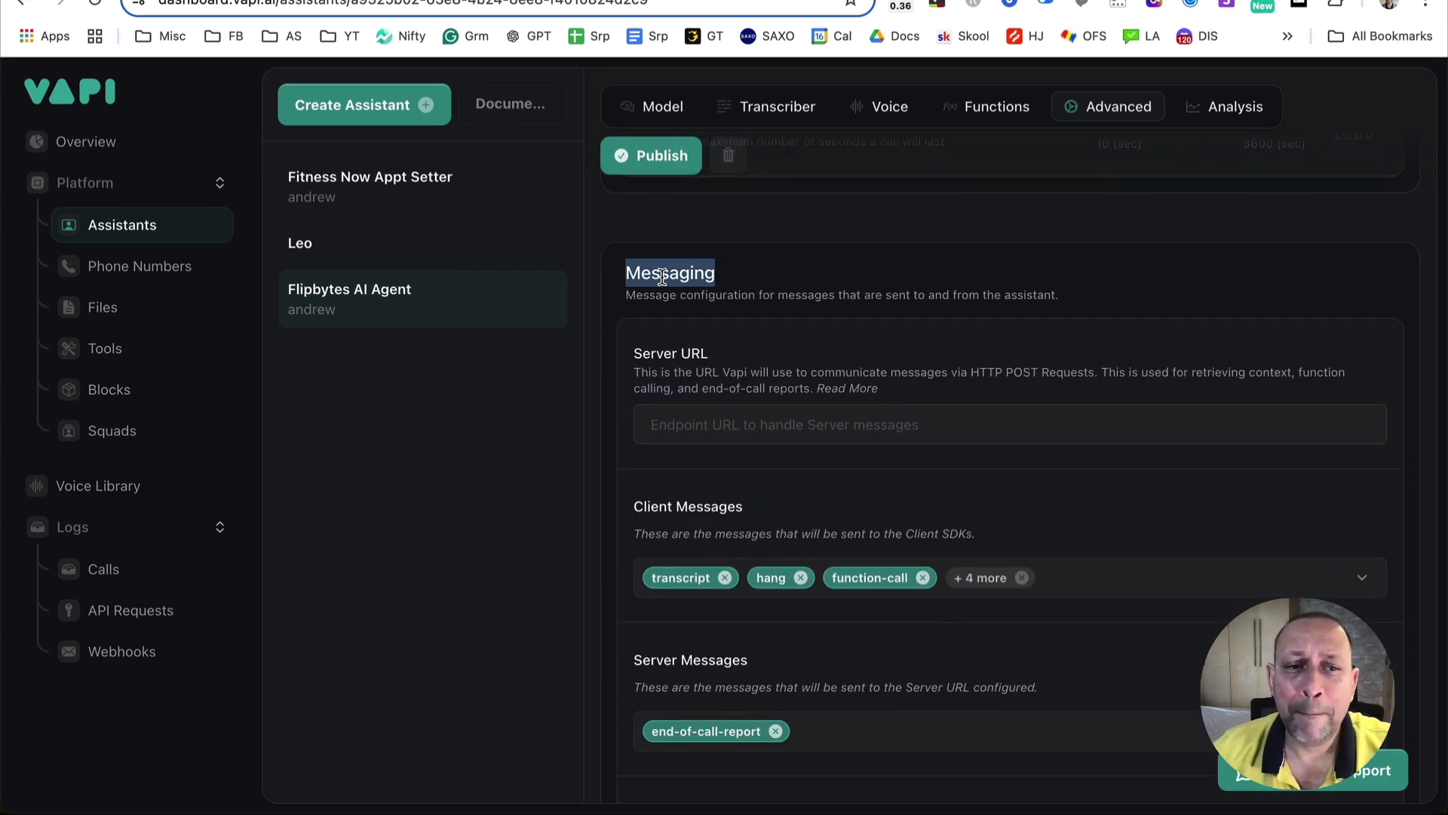
{"action": "left_click", "coordinate": [752, 318]}
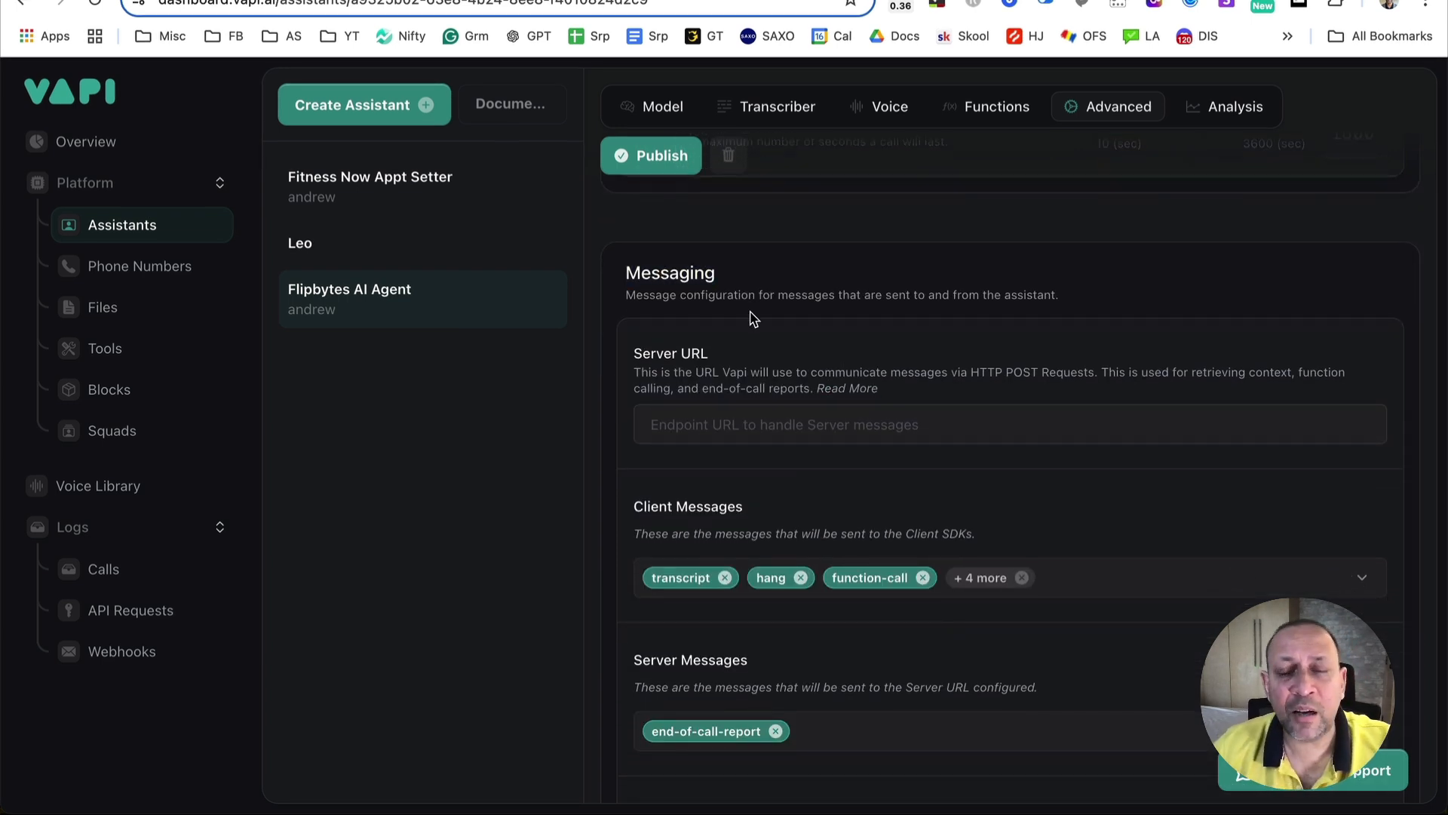
{"action": "left_click_drag", "start_coordinate": [1071, 296], "coordinate": [618, 305]}
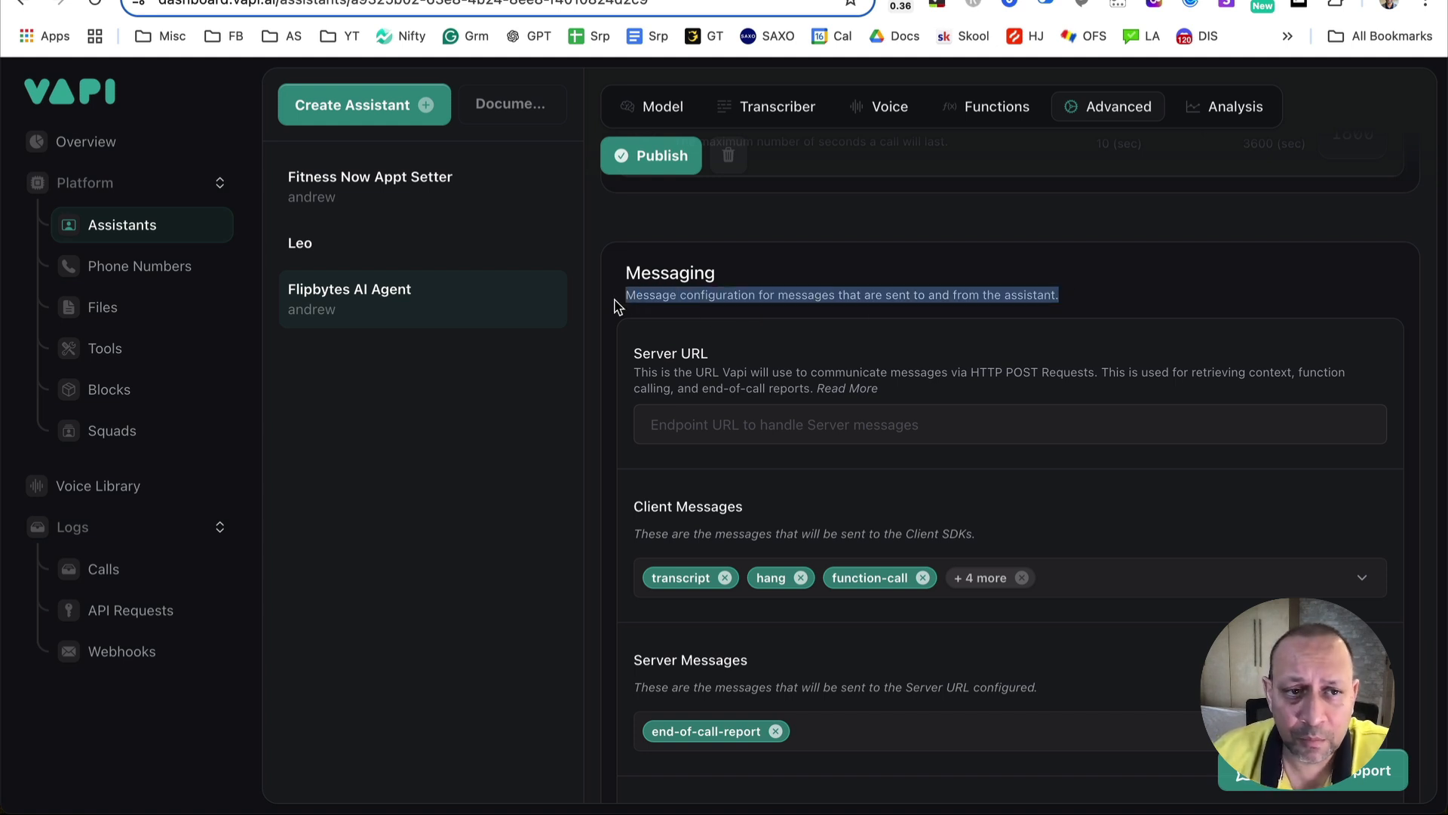
{"action": "left_click", "coordinate": [781, 324]}
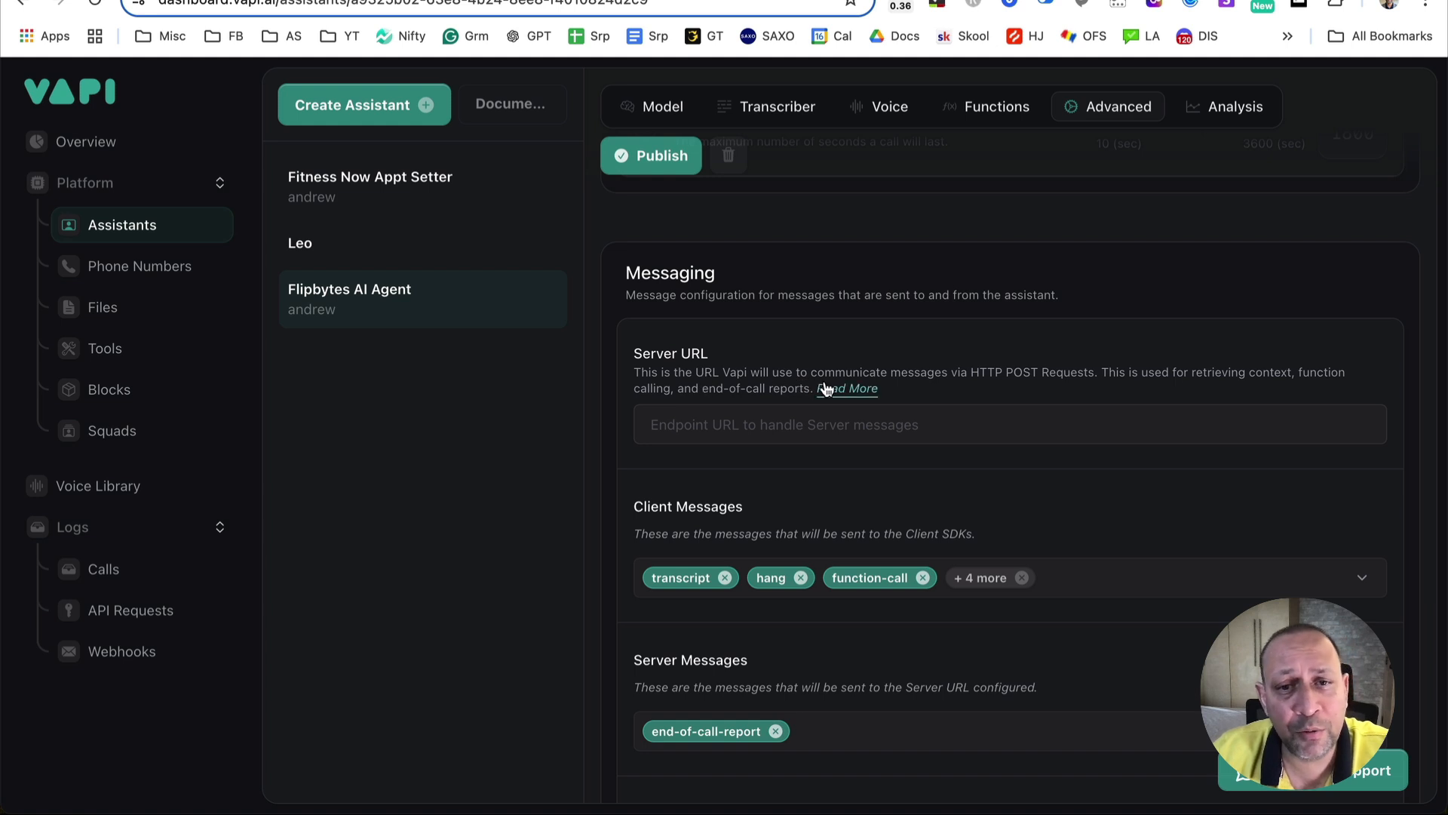
{"action": "left_click_drag", "start_coordinate": [766, 370], "coordinate": [1126, 368]}
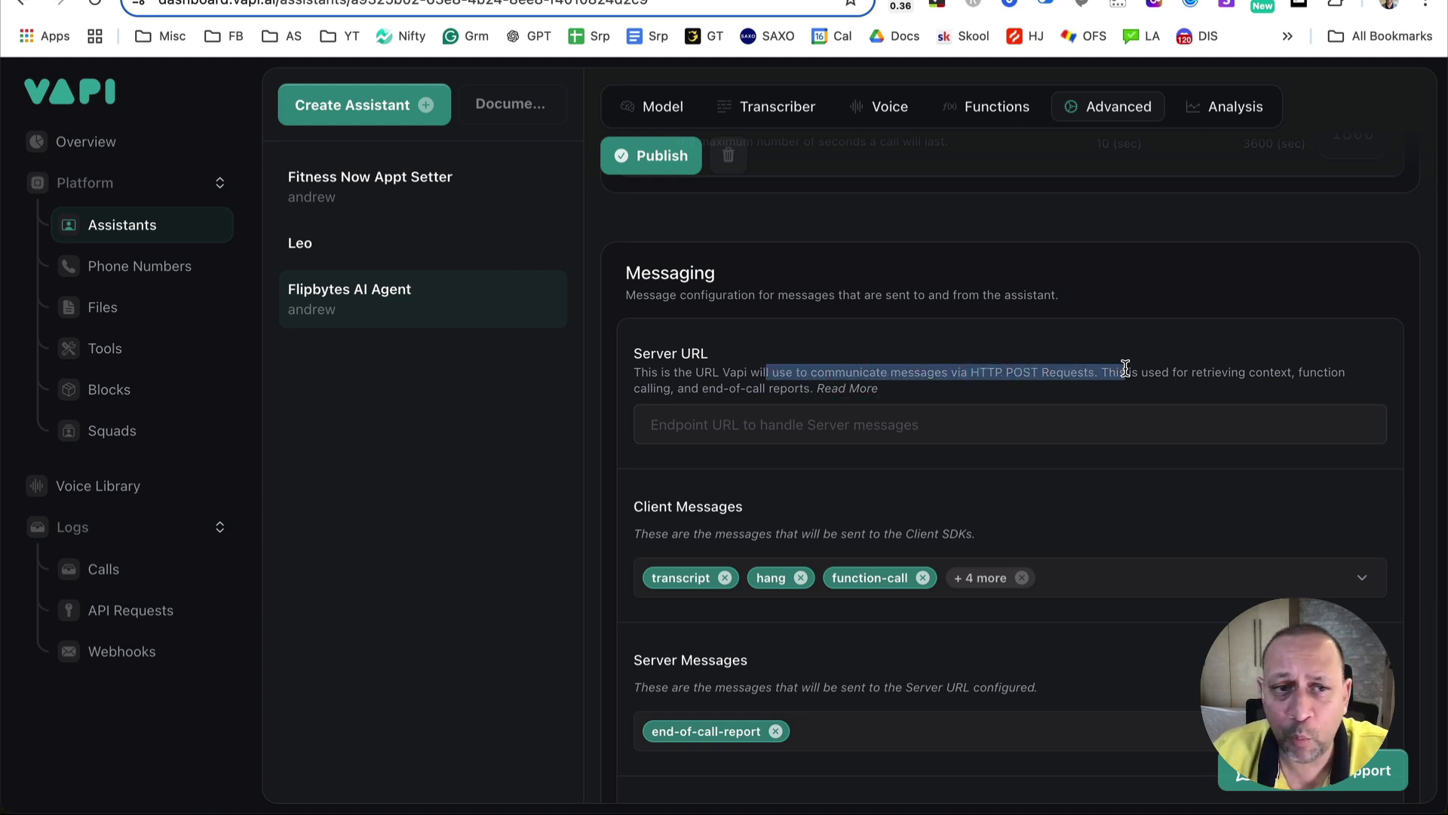
{"action": "left_click", "coordinate": [1080, 349]}
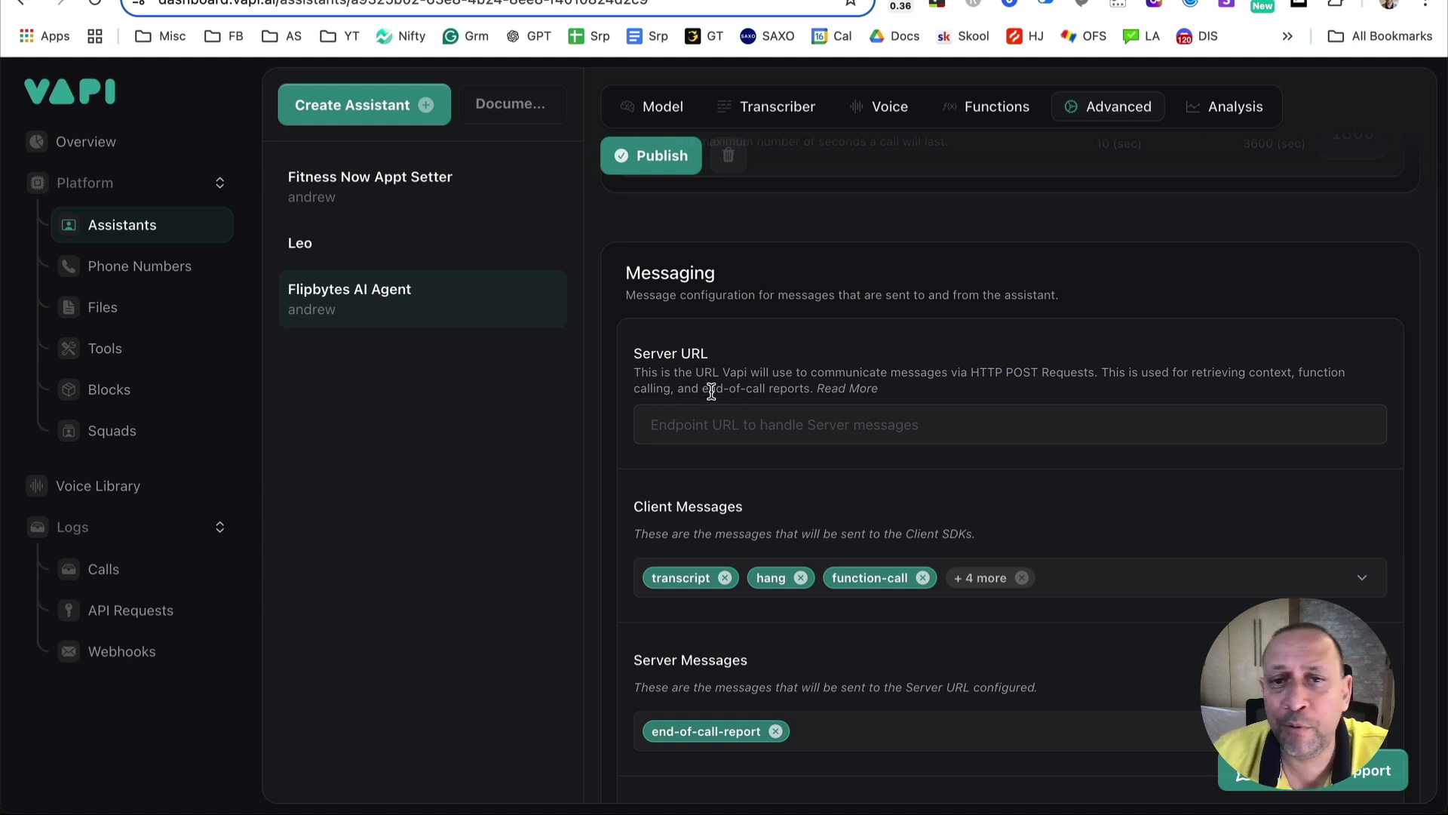
{"action": "left_click_drag", "start_coordinate": [705, 392], "coordinate": [801, 388]}
{"action": "left_click", "coordinate": [995, 367]}
{"action": "scroll", "coordinate": [994, 365], "scroll_direction": "down", "scroll_amount": 1}
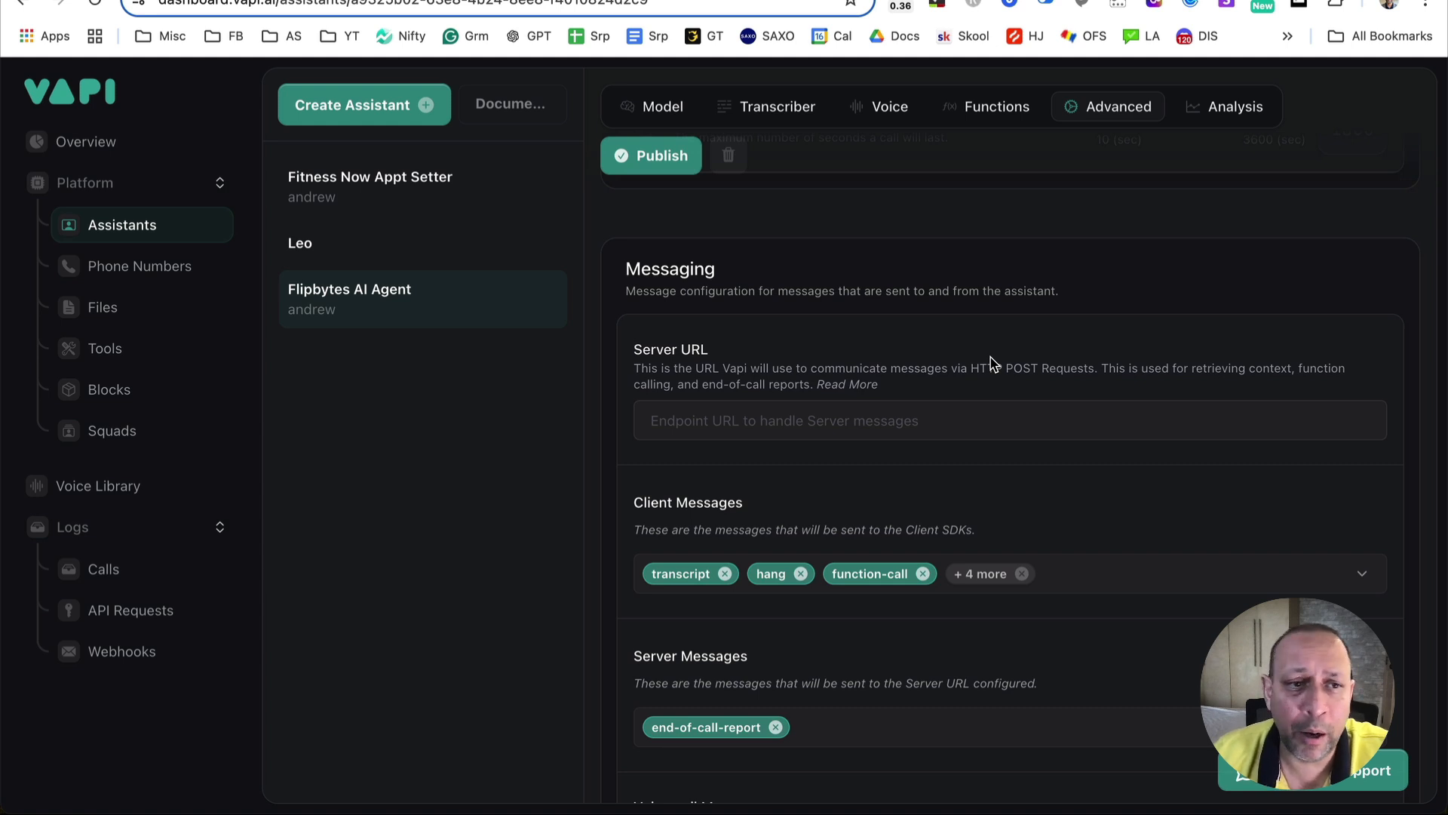
- Look through the available Server Messages options and close the list without changing the selection
{"action": "scroll", "coordinate": [928, 365], "scroll_direction": "down", "scroll_amount": 3}
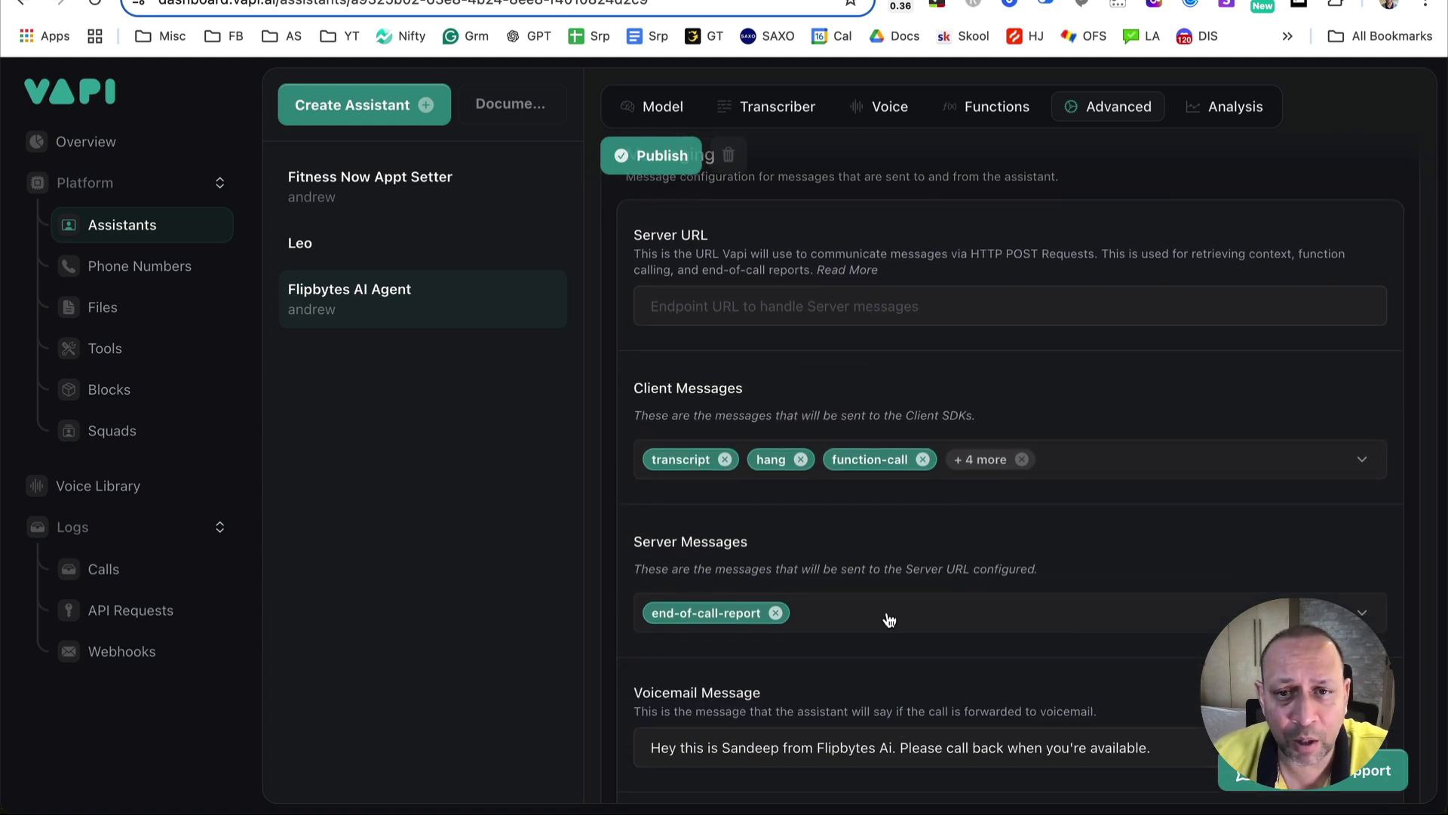
{"action": "left_click", "coordinate": [871, 608]}
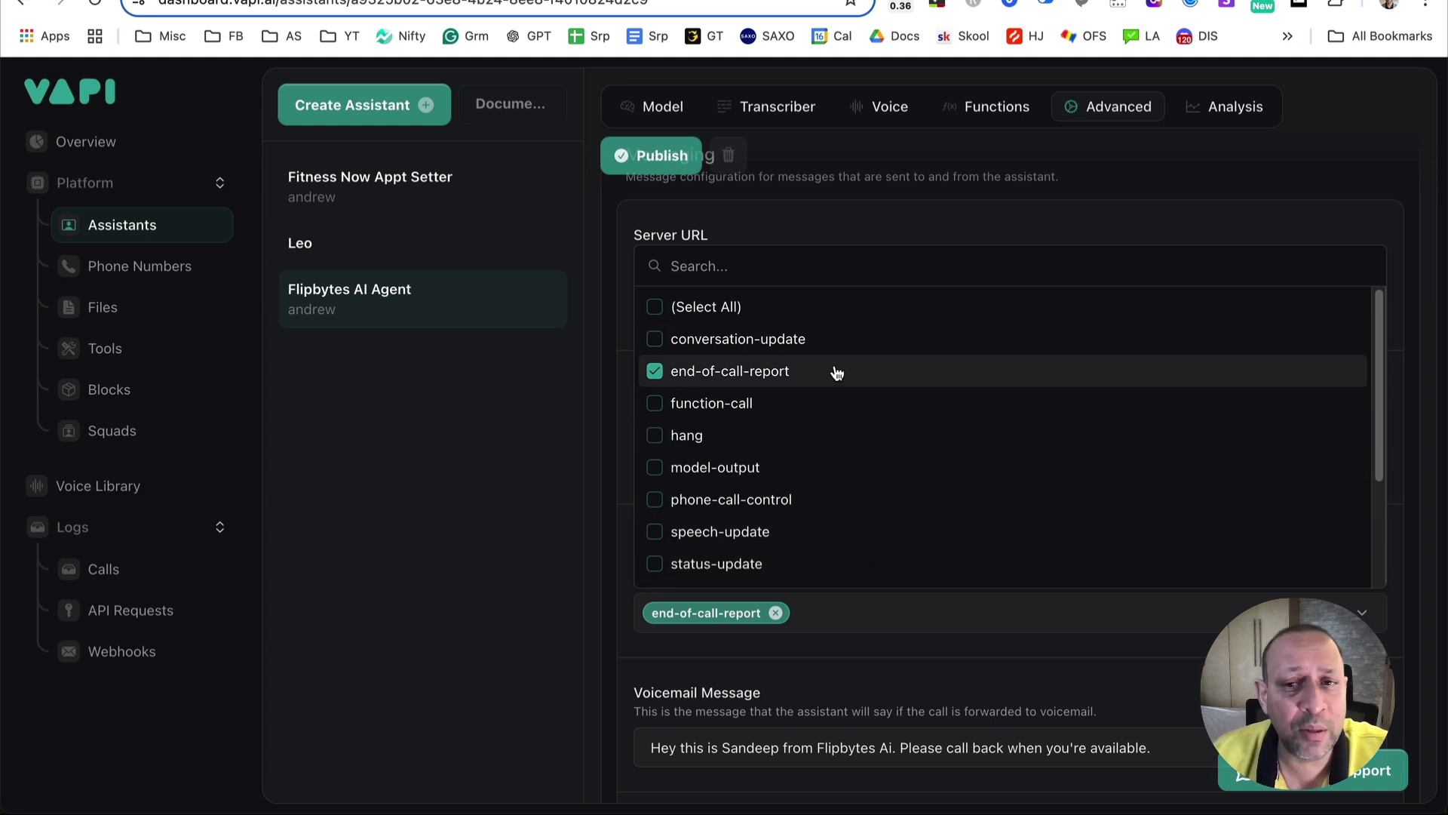
{"action": "scroll", "coordinate": [837, 372], "scroll_direction": "down", "scroll_amount": 1}
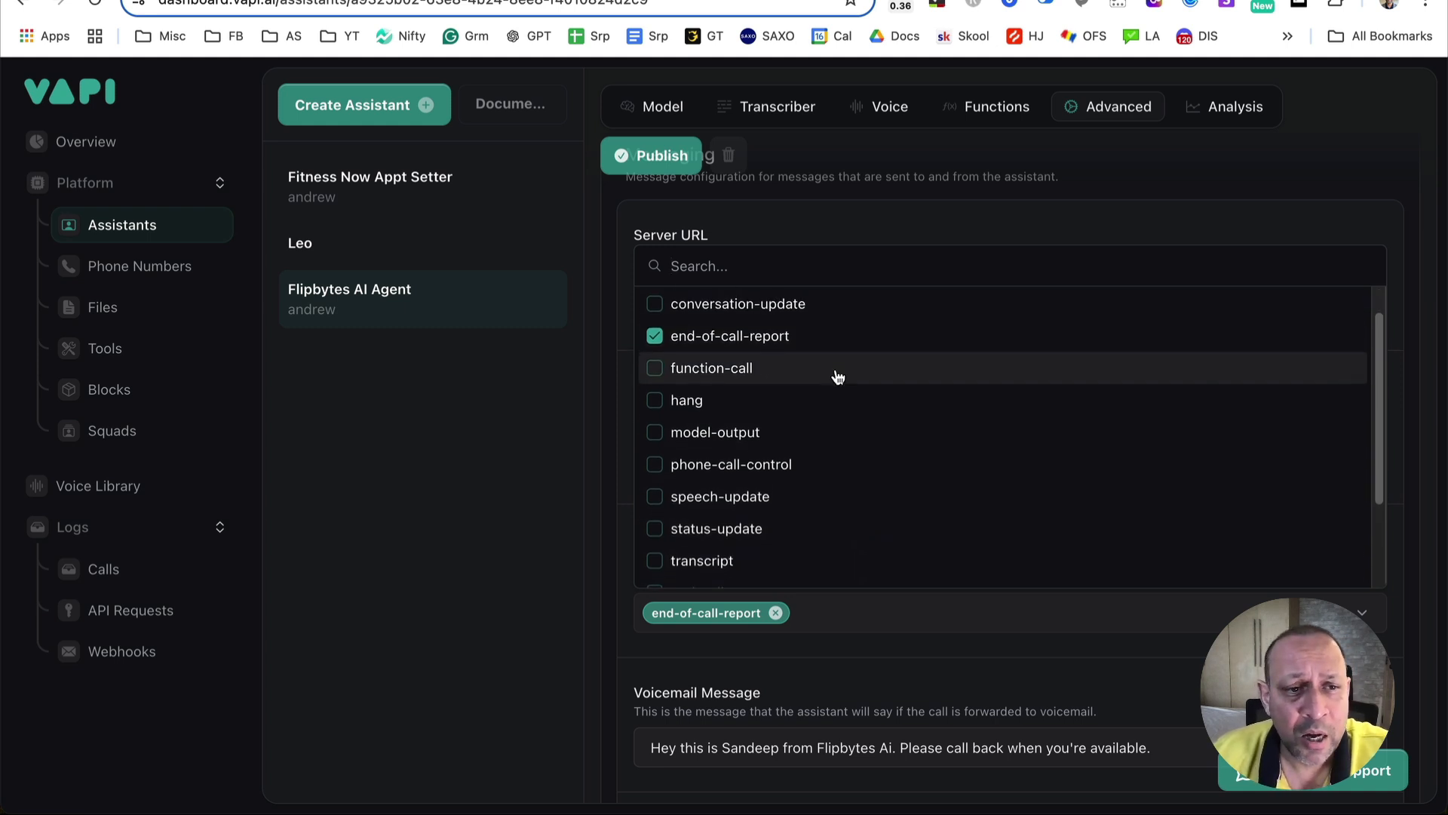
{"action": "scroll", "coordinate": [922, 412], "scroll_direction": "down", "scroll_amount": 2}
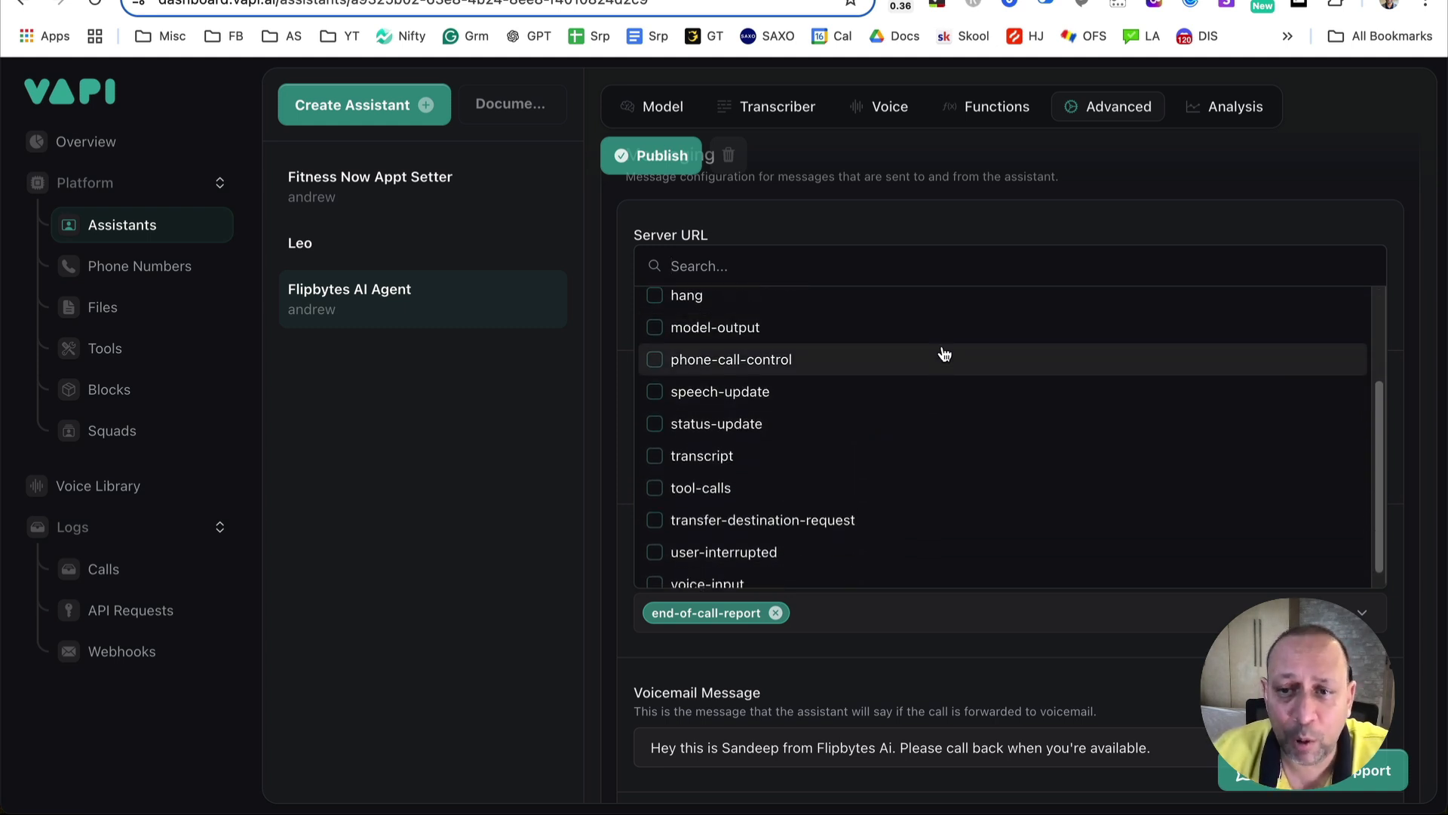
{"action": "scroll", "coordinate": [939, 422], "scroll_direction": "up", "scroll_amount": 2}
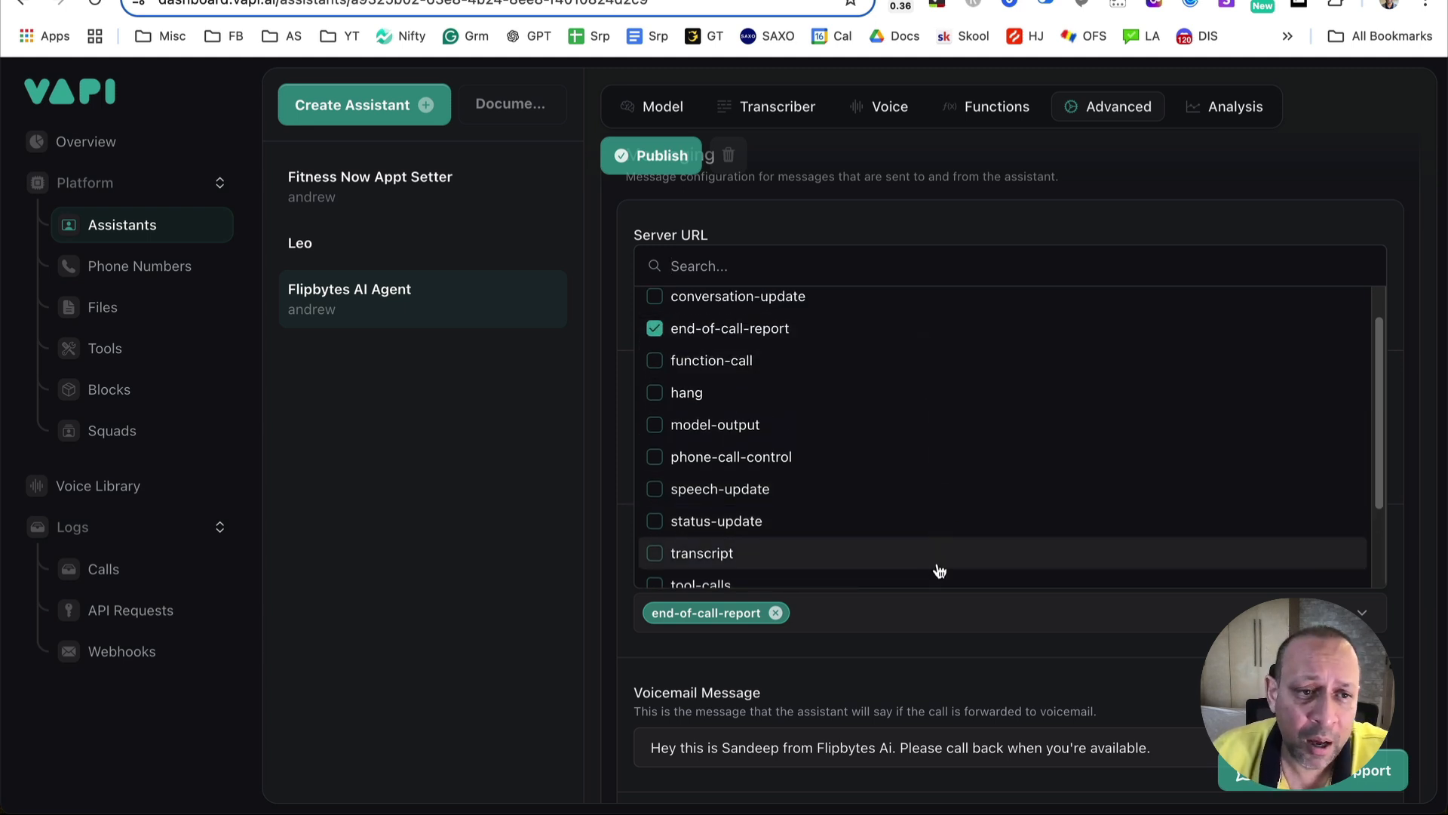
{"action": "left_click", "coordinate": [969, 658]}
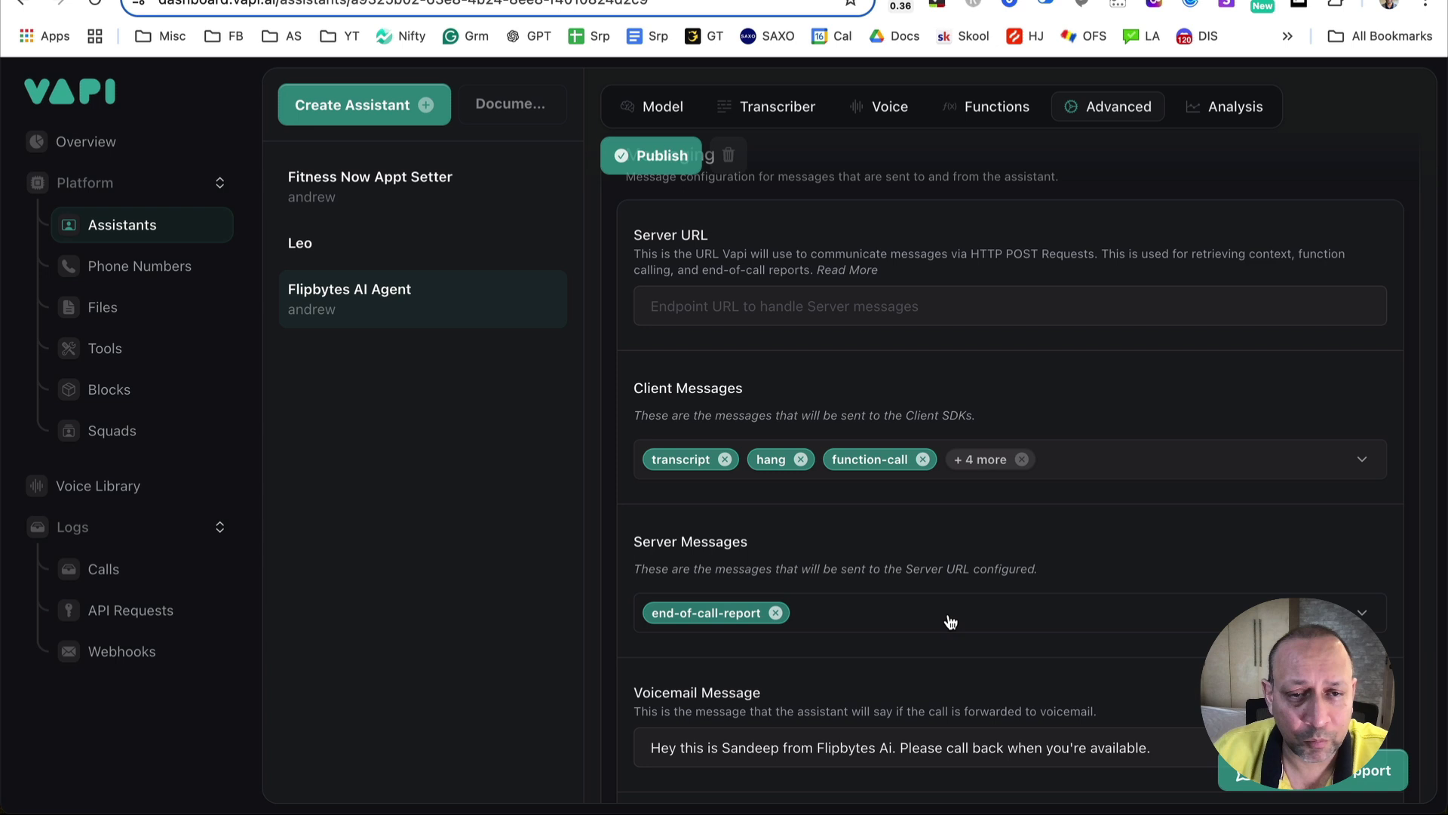
- Read the descriptions of the Voicemail Message and End Call Message settings
{"action": "scroll", "coordinate": [949, 615], "scroll_direction": "down", "scroll_amount": 4}
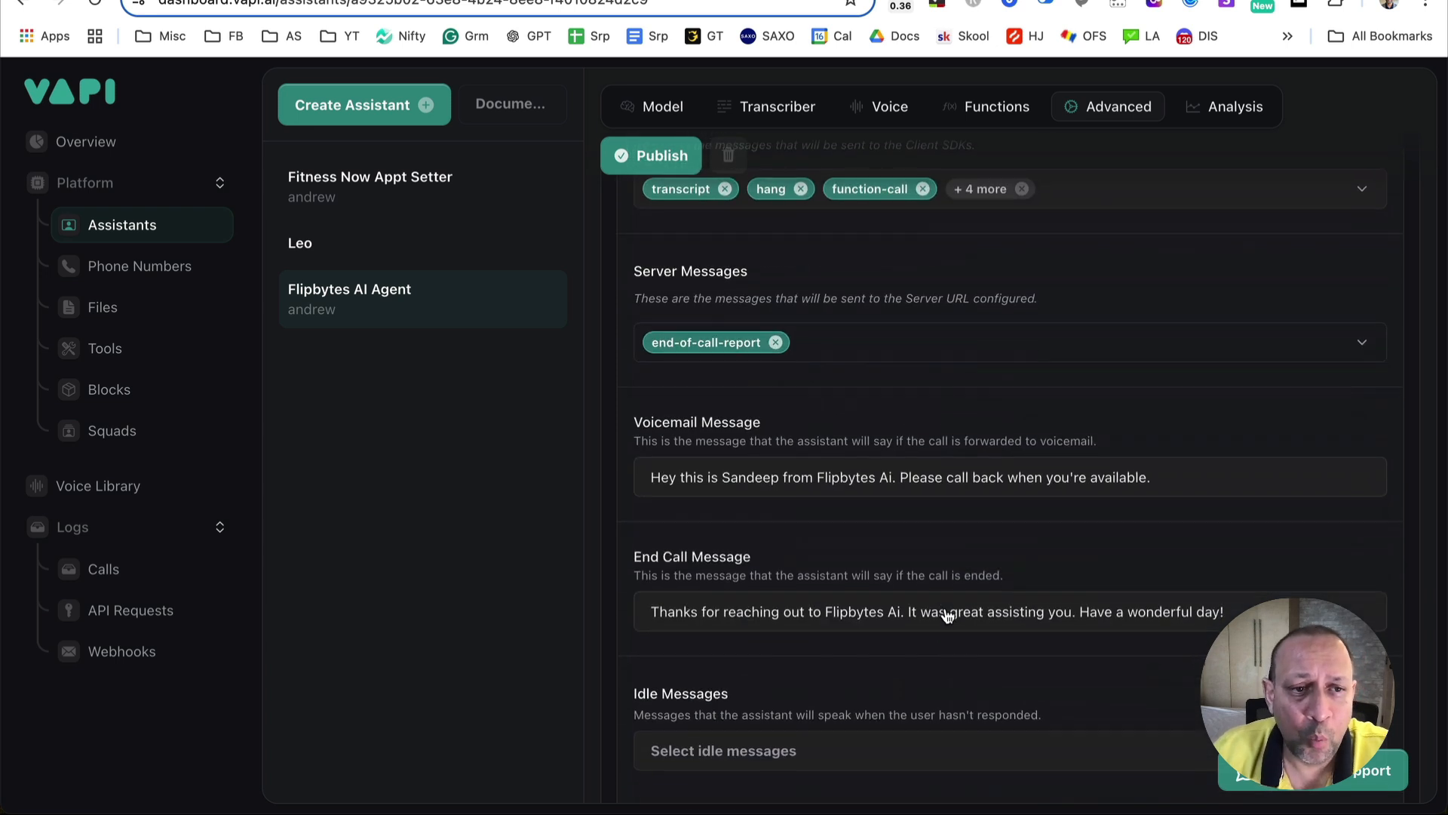
{"action": "left_click_drag", "start_coordinate": [1107, 444], "coordinate": [638, 440]}
{"action": "left_click", "coordinate": [640, 440]}
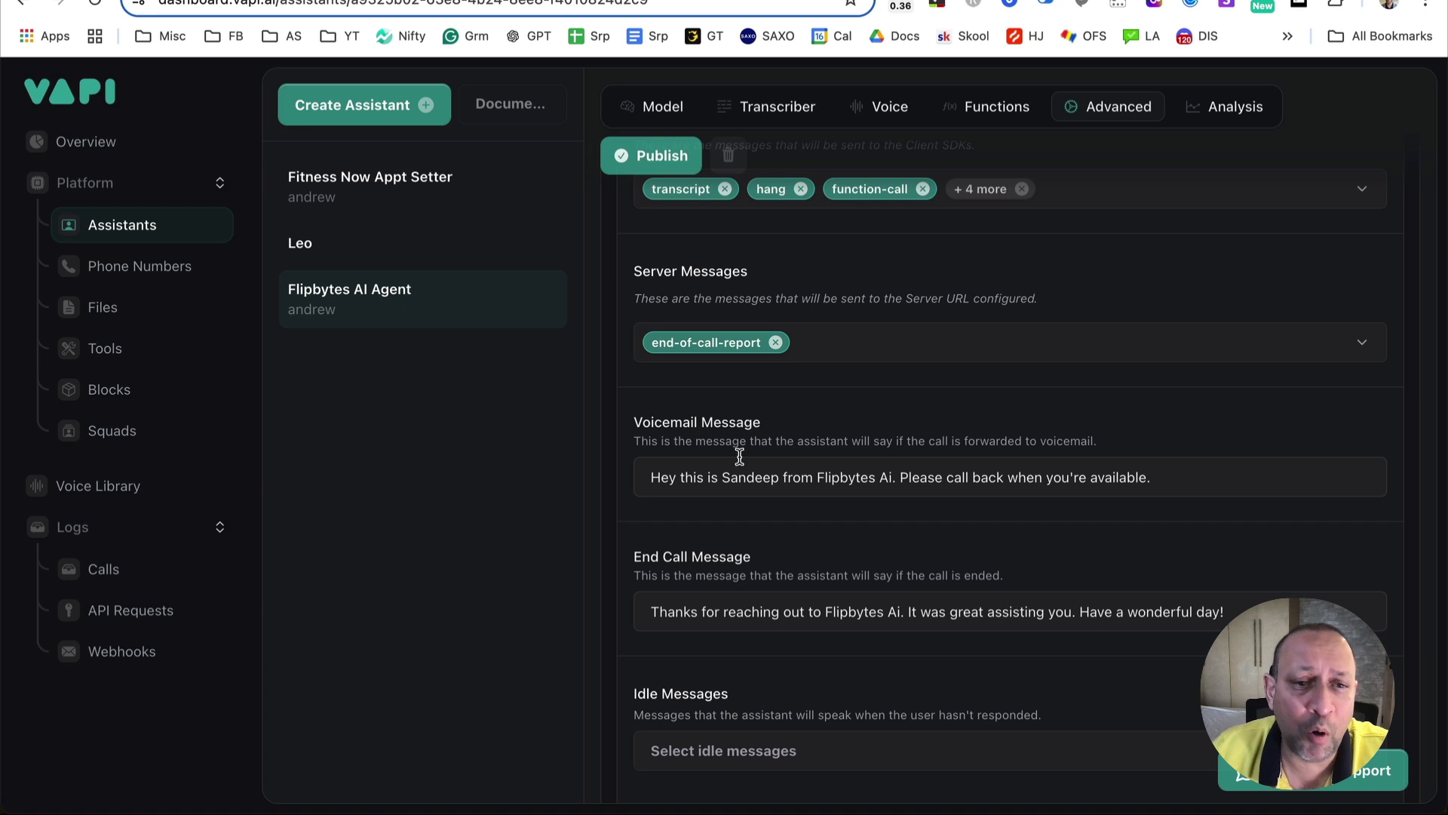
{"action": "scroll", "coordinate": [865, 527], "scroll_direction": "down", "scroll_amount": 1}
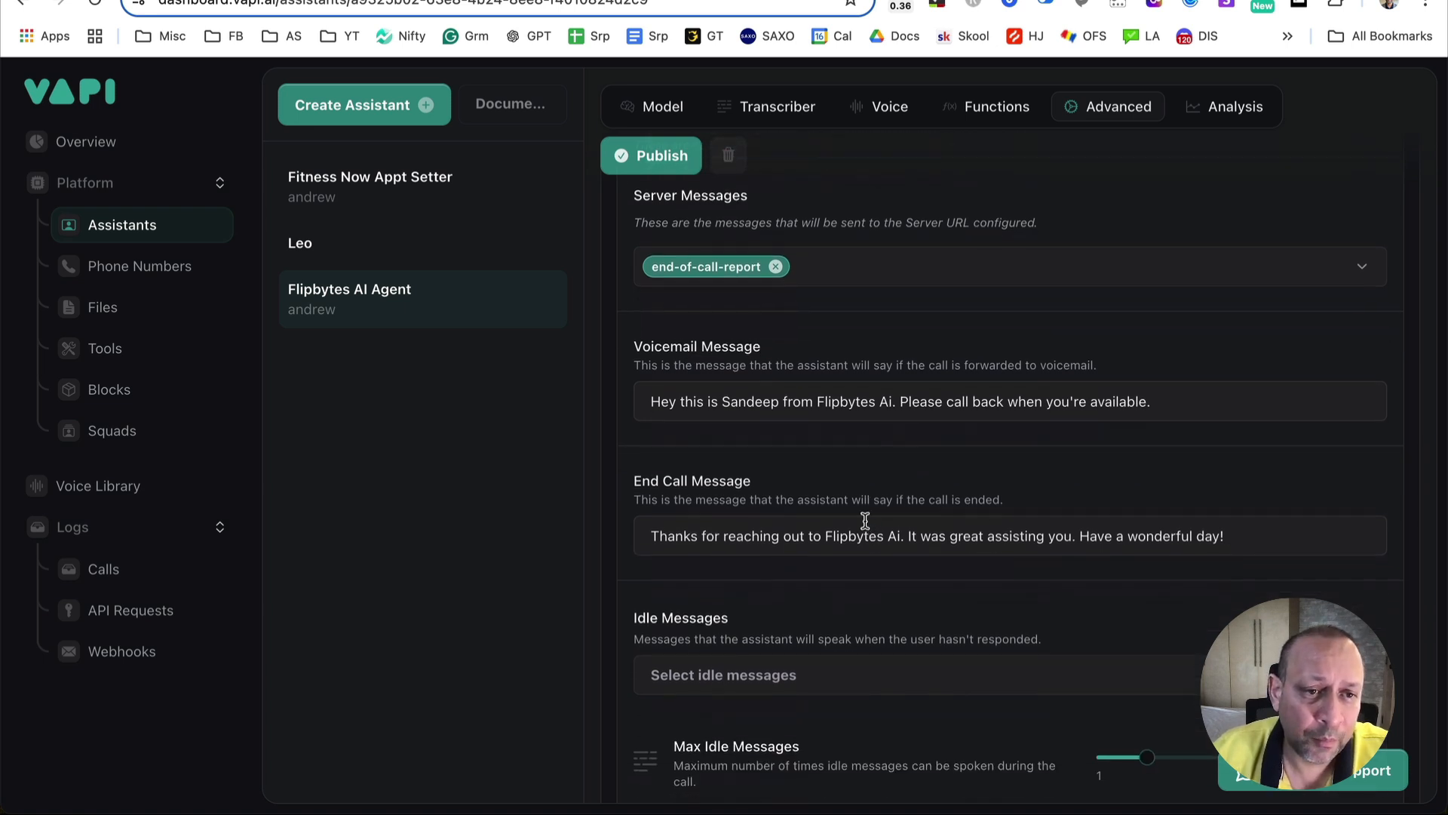
{"action": "left_click_drag", "start_coordinate": [1026, 504], "coordinate": [642, 501]}
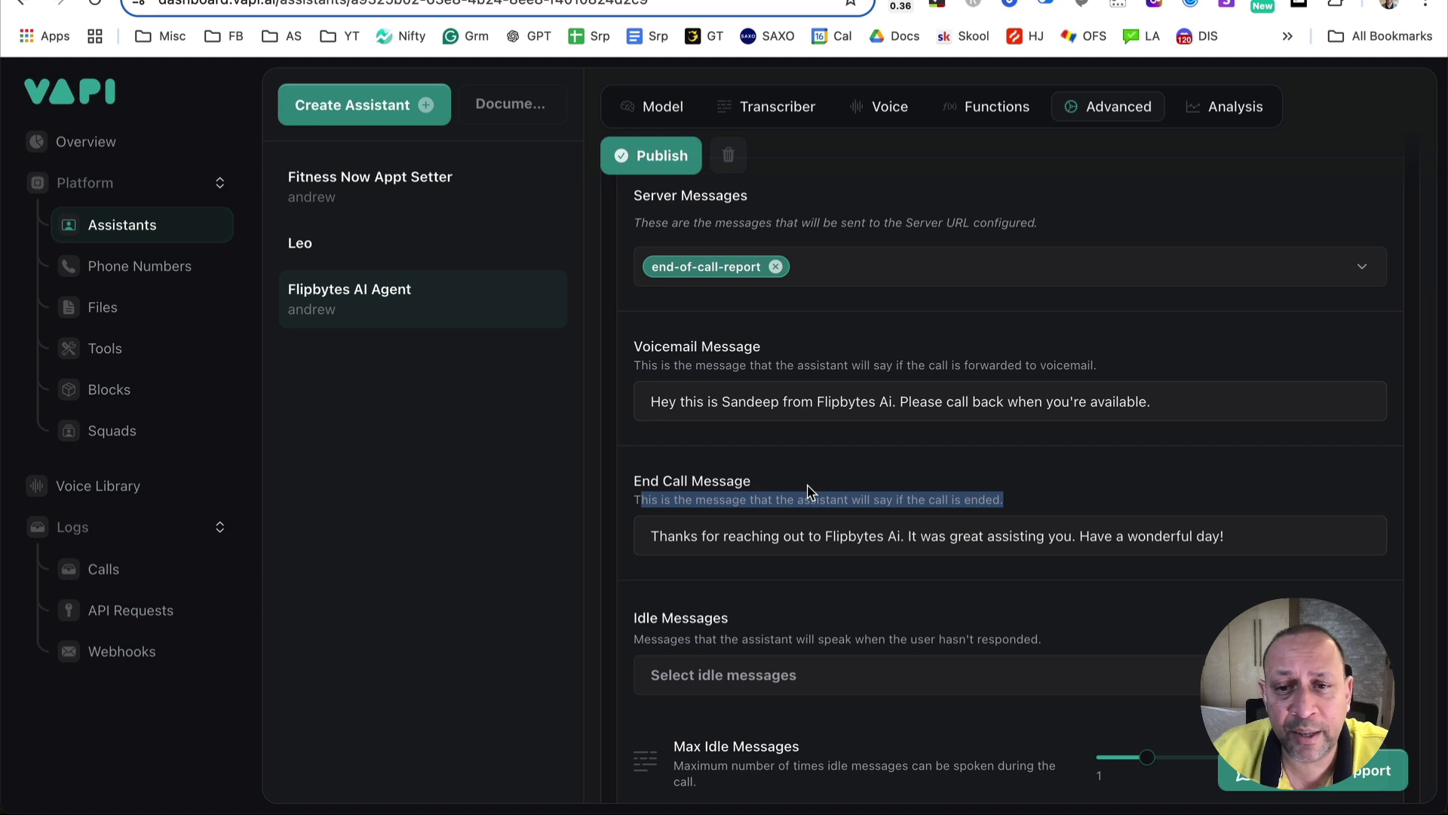
{"action": "left_click", "coordinate": [864, 498]}
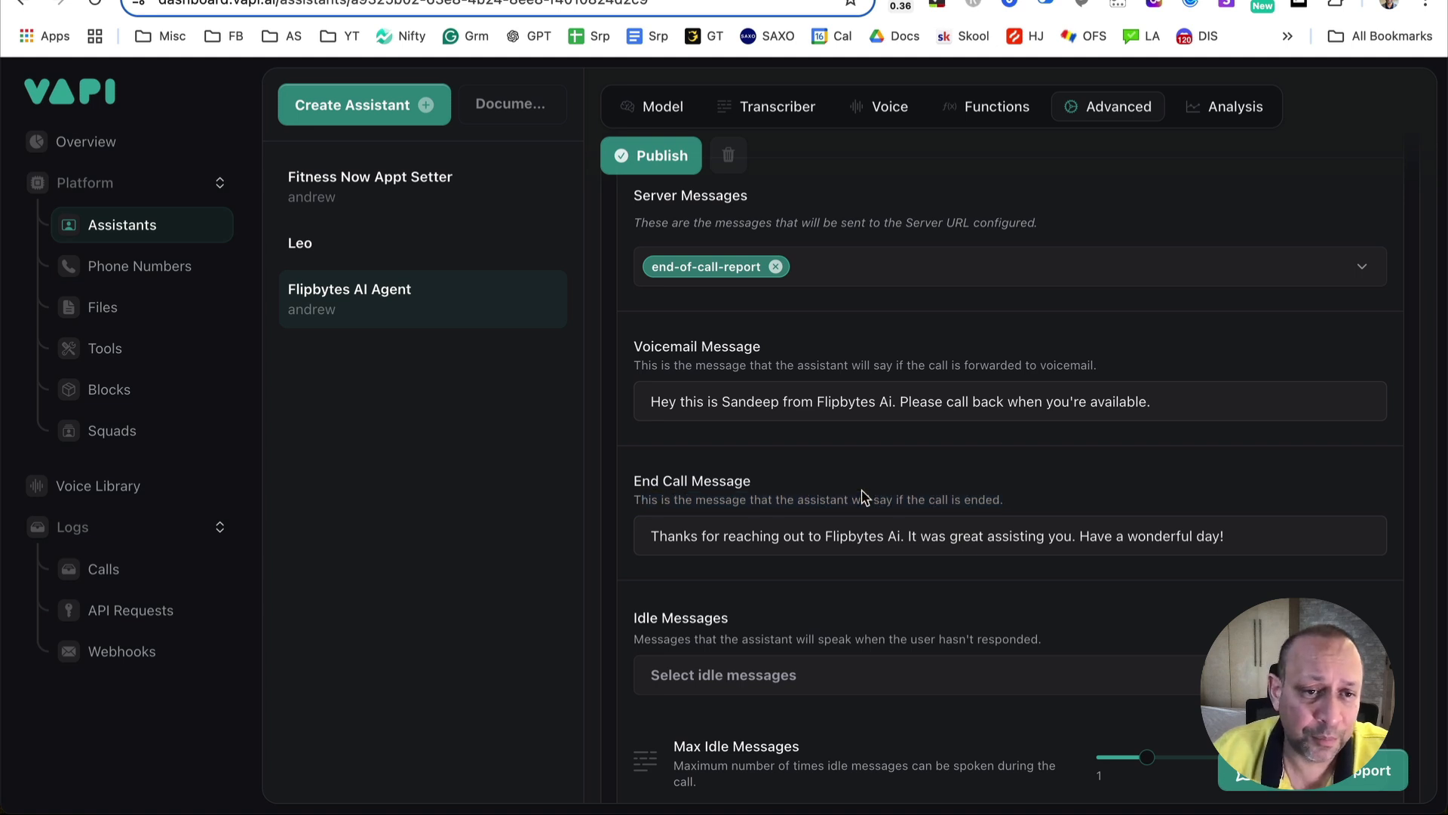
- View the predefined Idle Messages choices and close the list without selecting any
{"action": "scroll", "coordinate": [864, 498], "scroll_direction": "down", "scroll_amount": 2}
{"action": "left_click", "coordinate": [819, 556]}
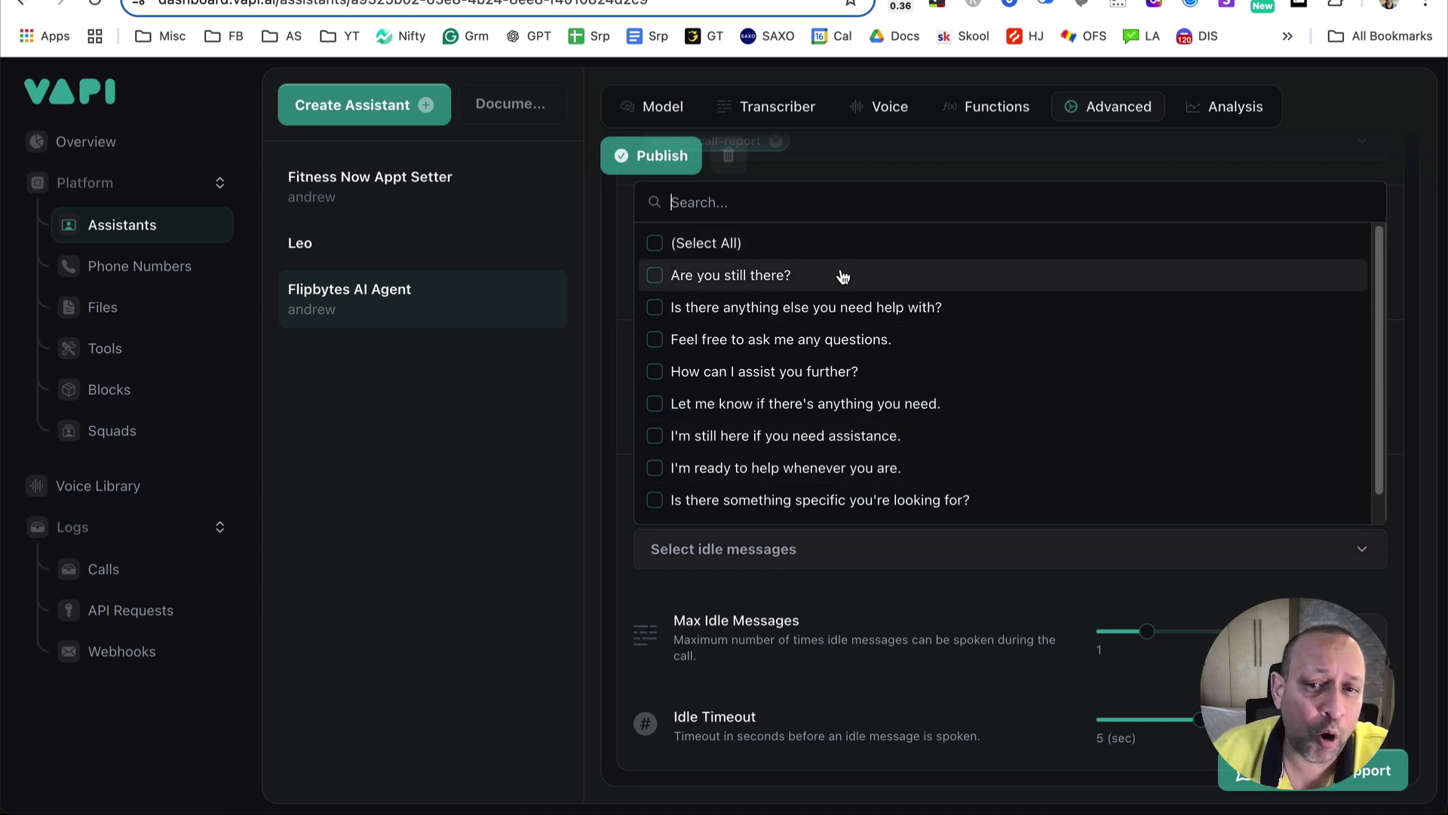
{"action": "left_click", "coordinate": [879, 568]}
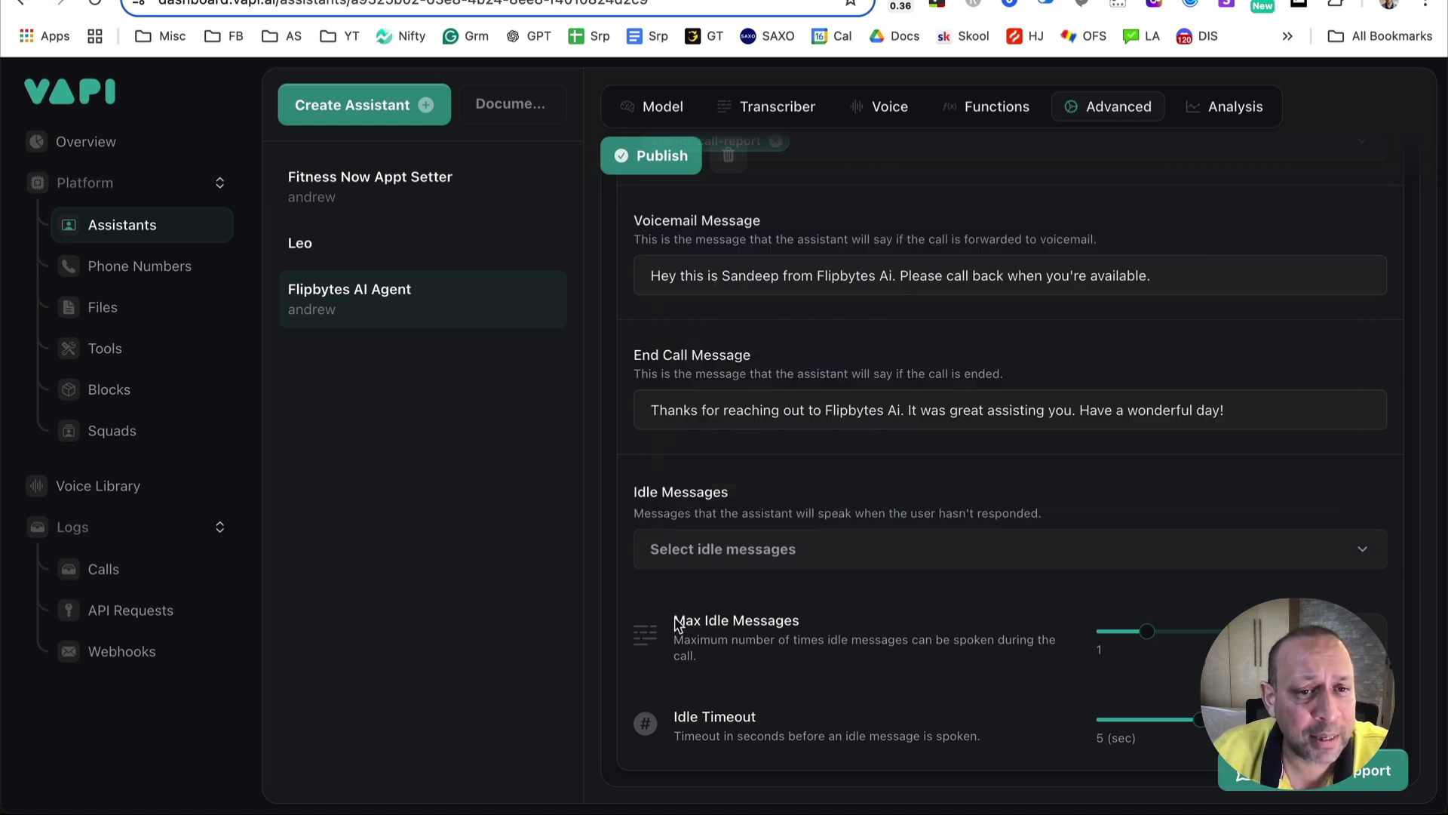
- Read the descriptions of the Max Idle Messages and Idle Timeout settings
{"action": "left_click_drag", "start_coordinate": [677, 627], "coordinate": [822, 626]}
{"action": "left_click", "coordinate": [843, 630]}
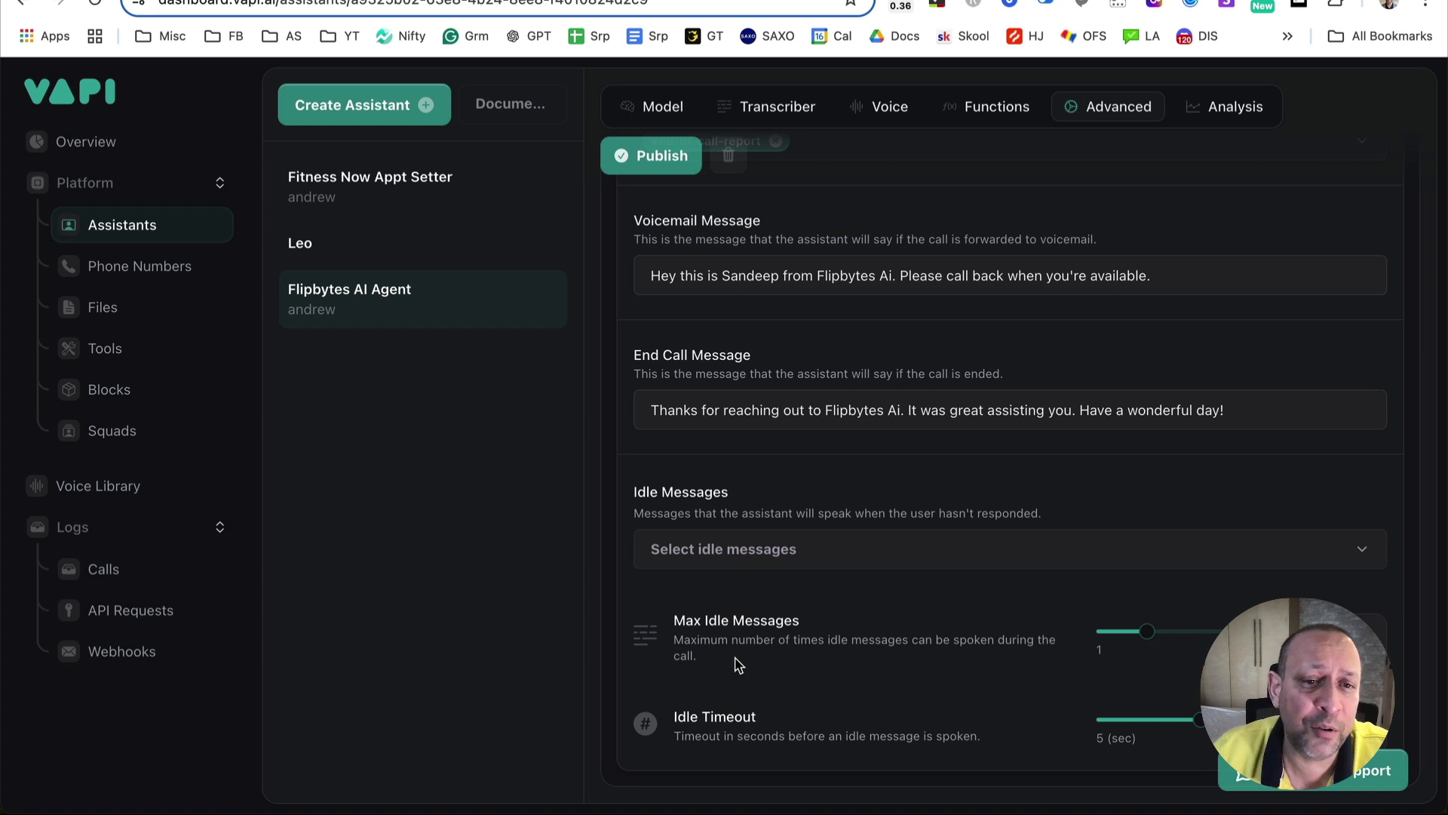
{"action": "double_click", "coordinate": [812, 738]}
{"action": "triple_click", "coordinate": [812, 738]}
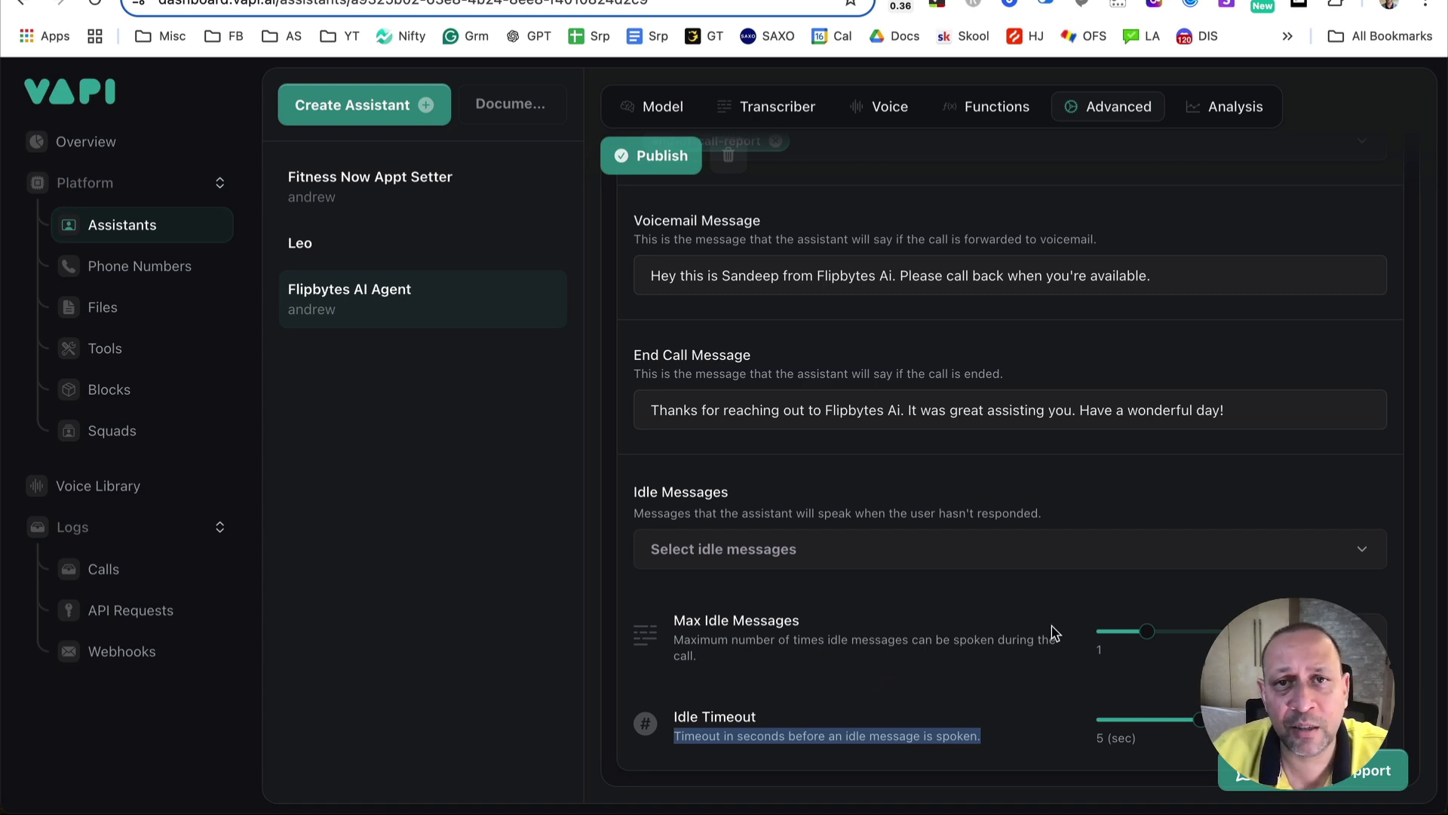
- Review the Messaging section again from the Server URL field down to the voicemail settings
{"action": "scroll", "coordinate": [970, 542], "scroll_direction": "up", "scroll_amount": 3}
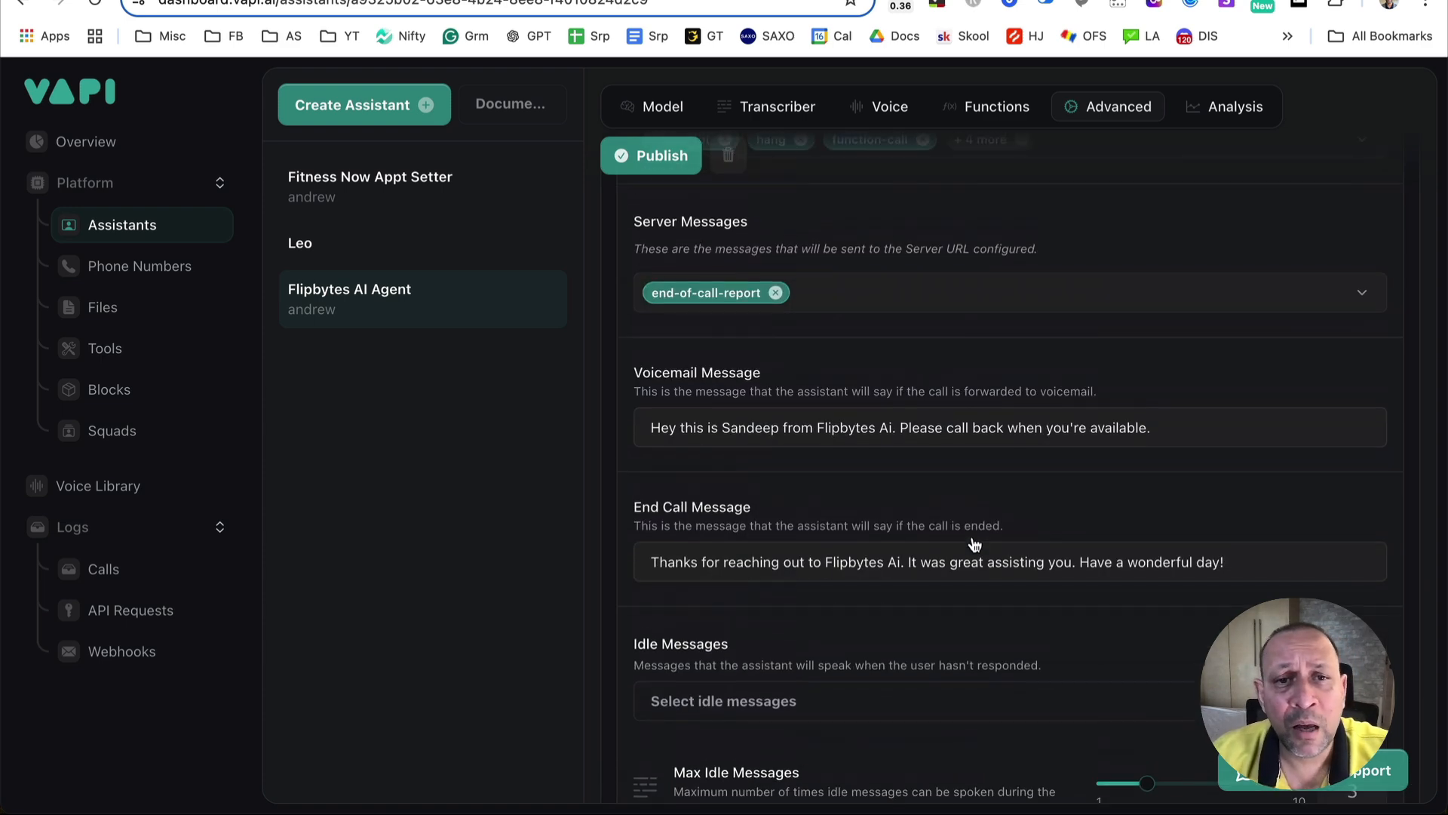
{"action": "scroll", "coordinate": [972, 541], "scroll_direction": "up", "scroll_amount": 5}
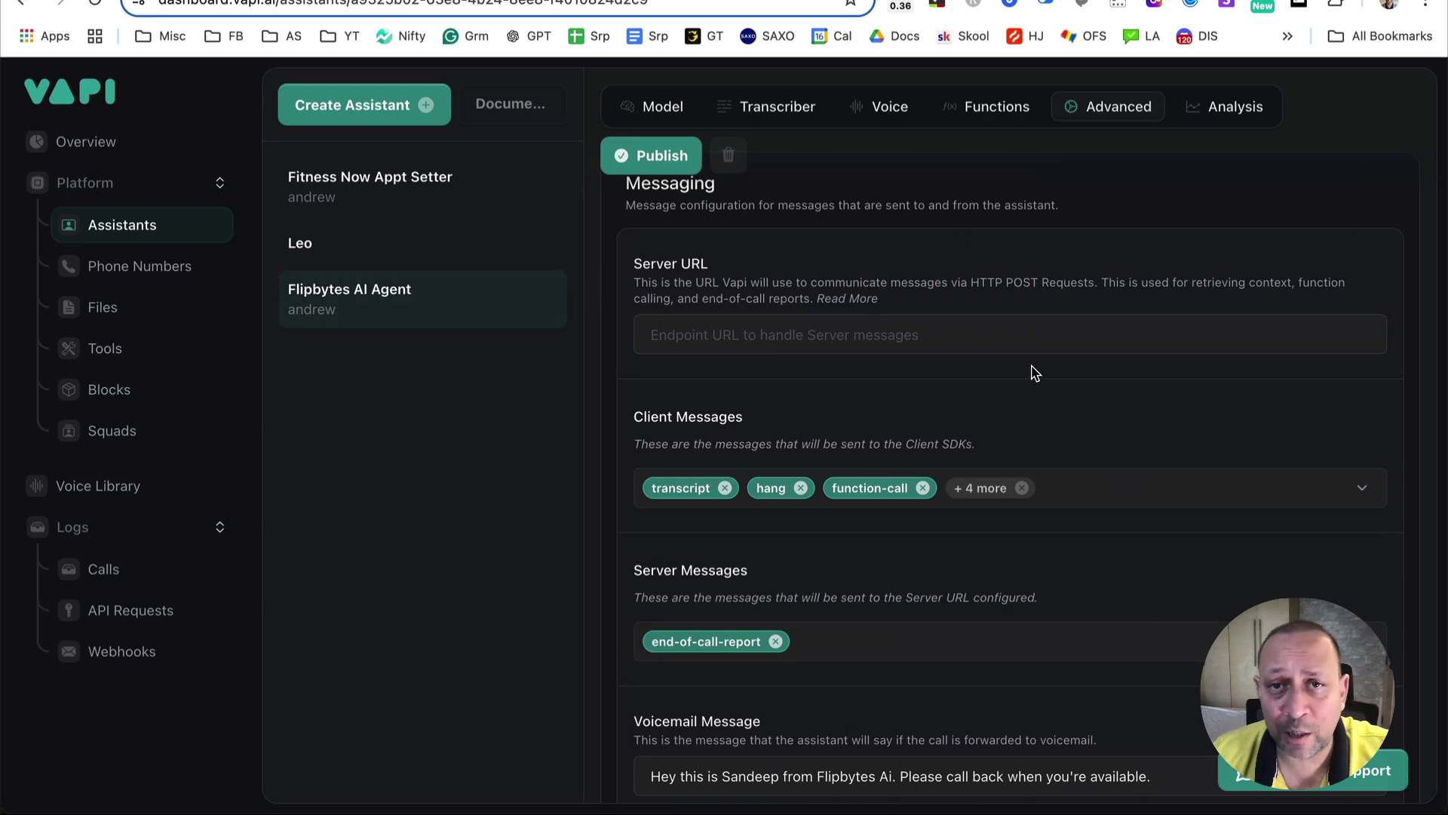
{"action": "left_click", "coordinate": [811, 343]}
{"action": "scroll", "coordinate": [933, 407], "scroll_direction": "down", "scroll_amount": 5}
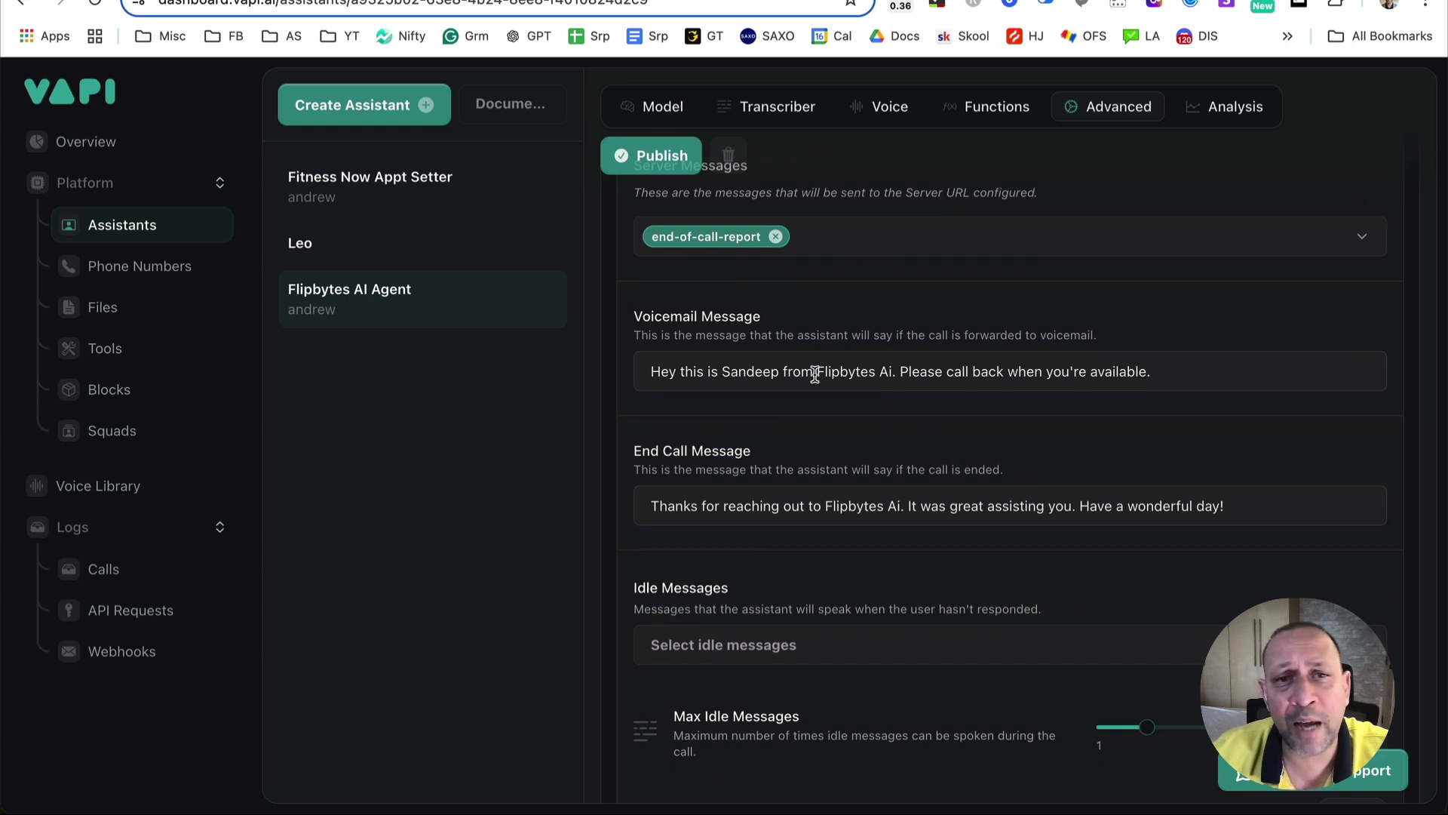
{"action": "scroll", "coordinate": [811, 375], "scroll_direction": "up", "scroll_amount": 1}
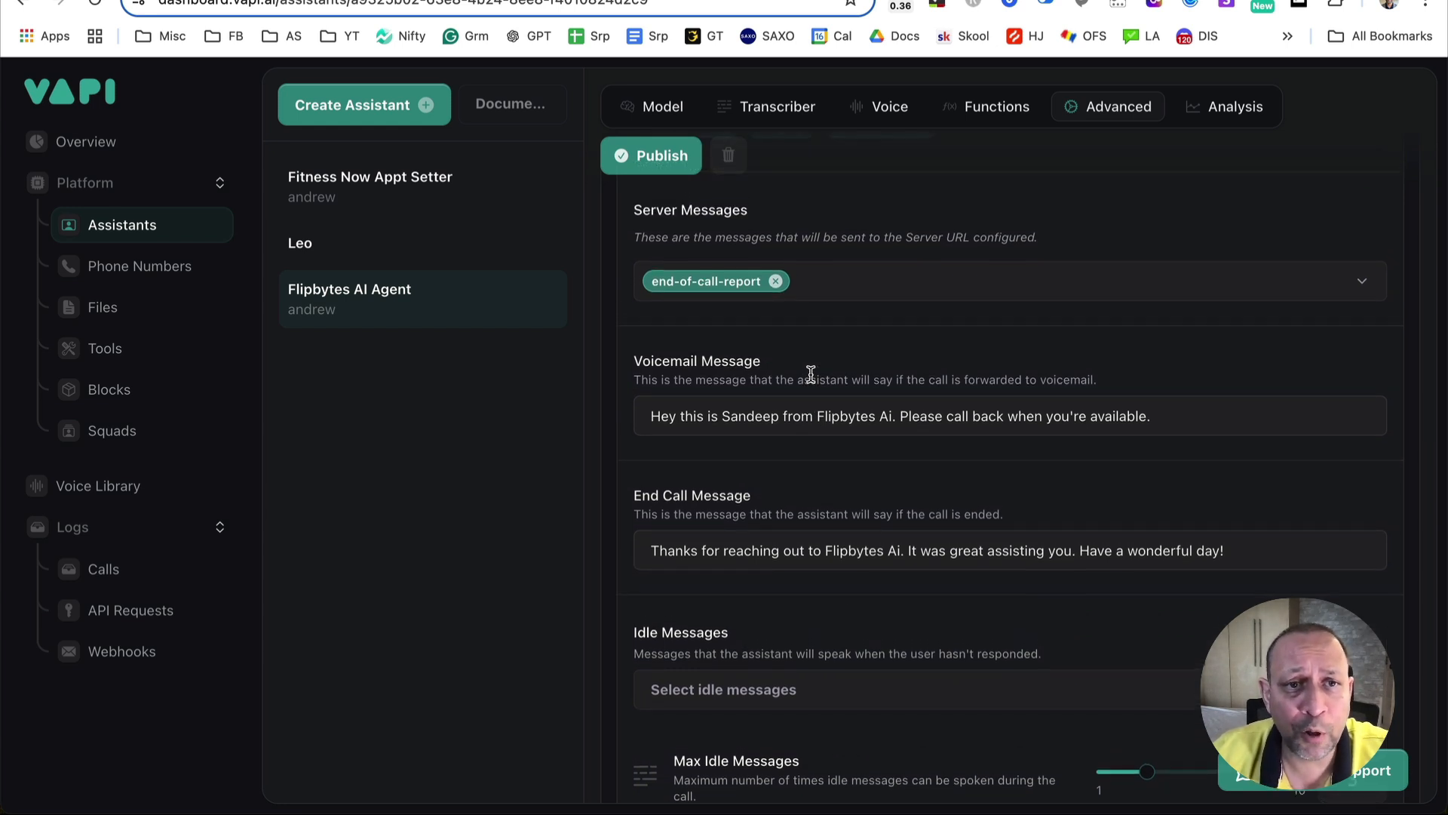
- Read the configured Voicemail Message and End Call Message texts without changing them
{"action": "left_click_drag", "start_coordinate": [1179, 419], "coordinate": [622, 424]}
{"action": "left_click", "coordinate": [834, 469]}
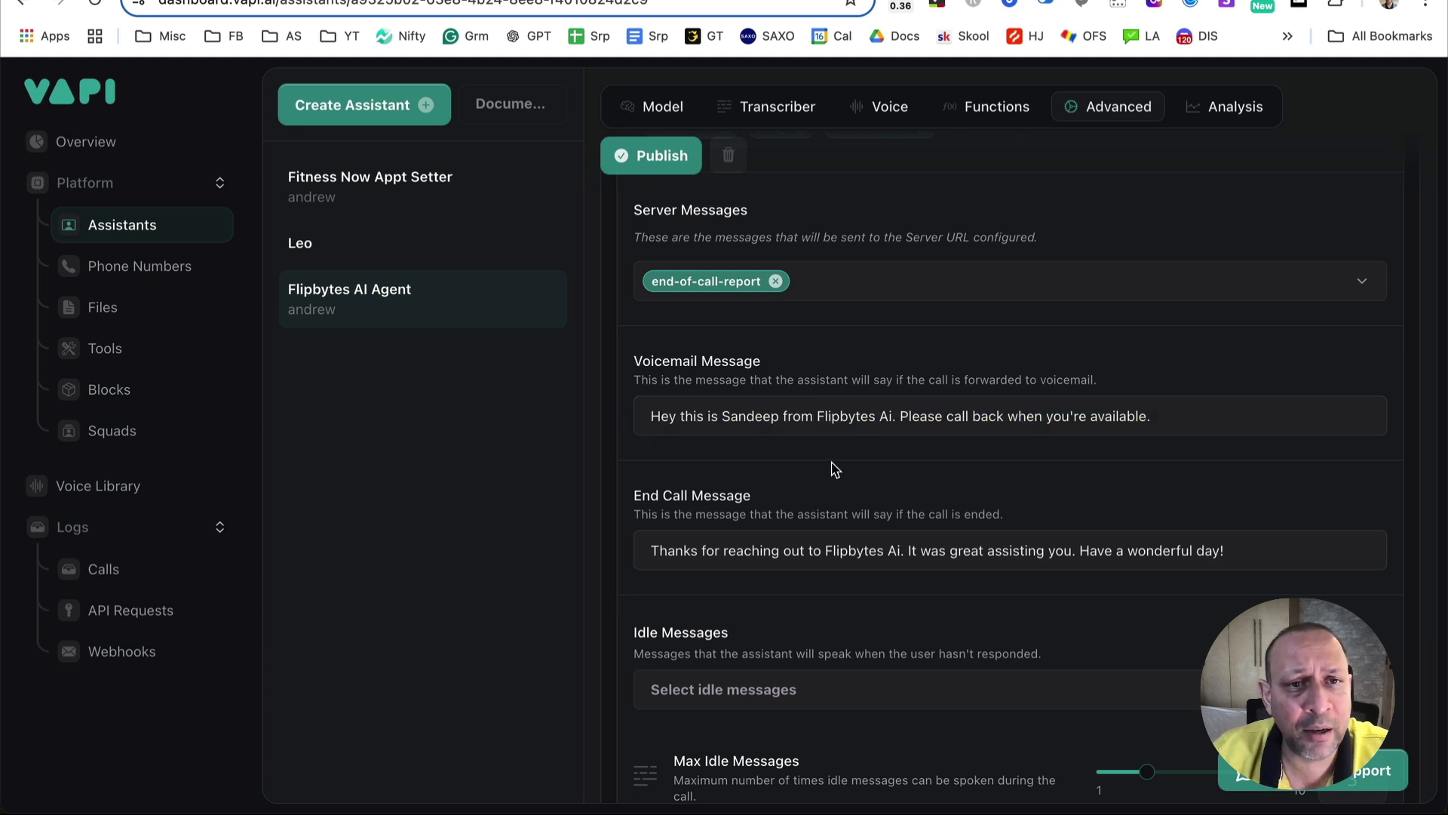
{"action": "scroll", "coordinate": [834, 469], "scroll_direction": "down", "scroll_amount": 2}
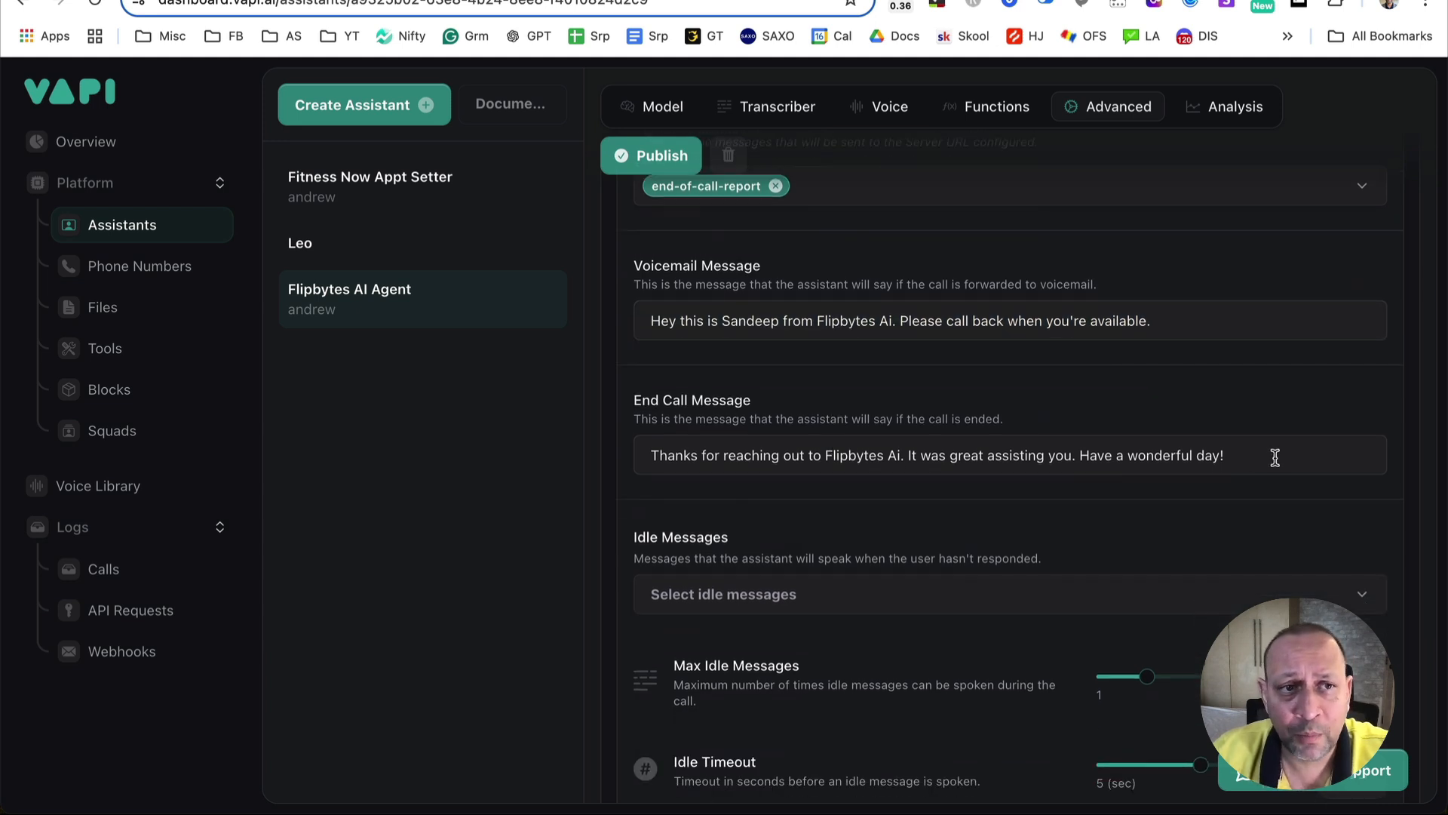
{"action": "left_click_drag", "start_coordinate": [1275, 458], "coordinate": [651, 454]}
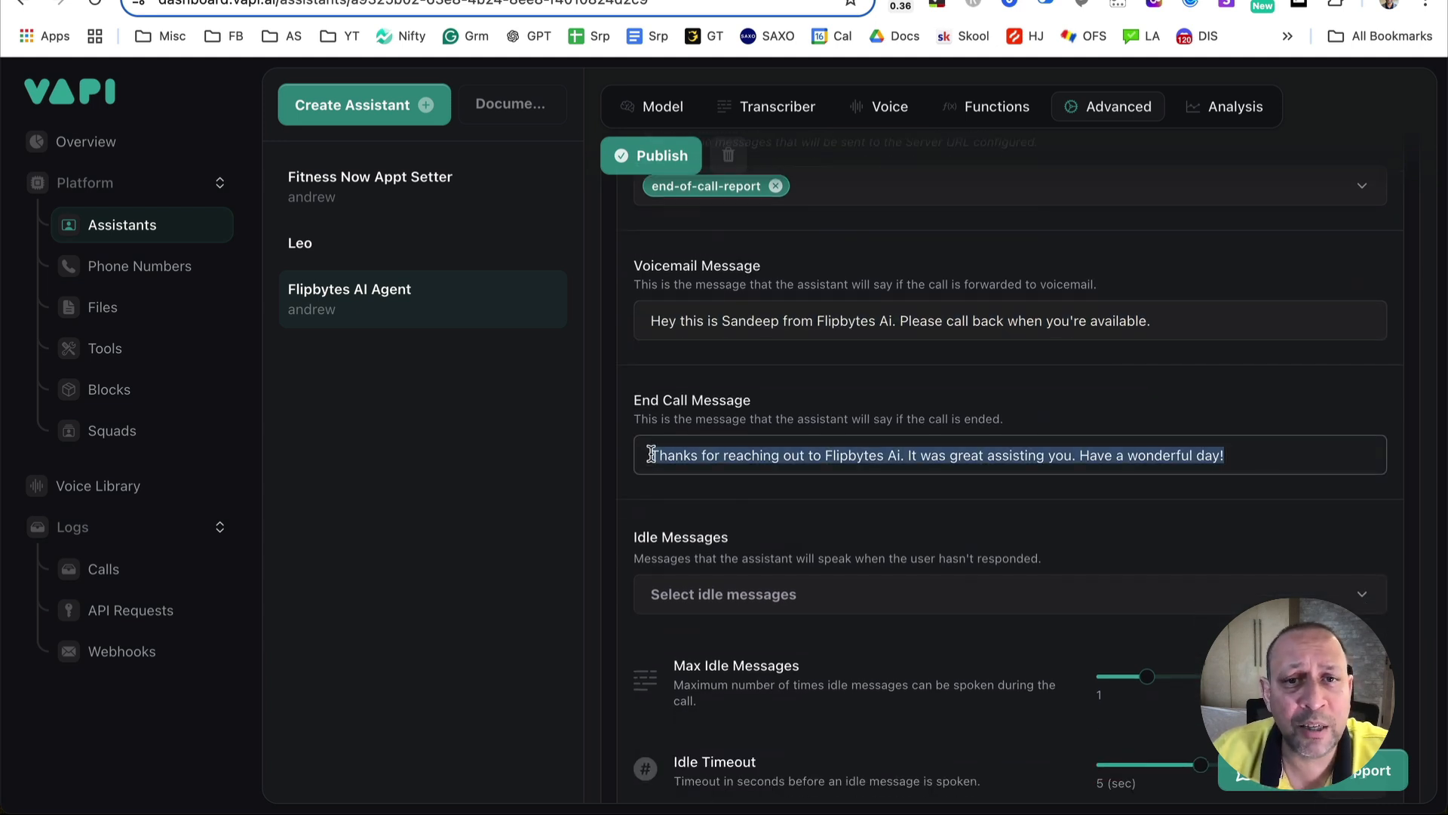
{"action": "left_click", "coordinate": [810, 495]}
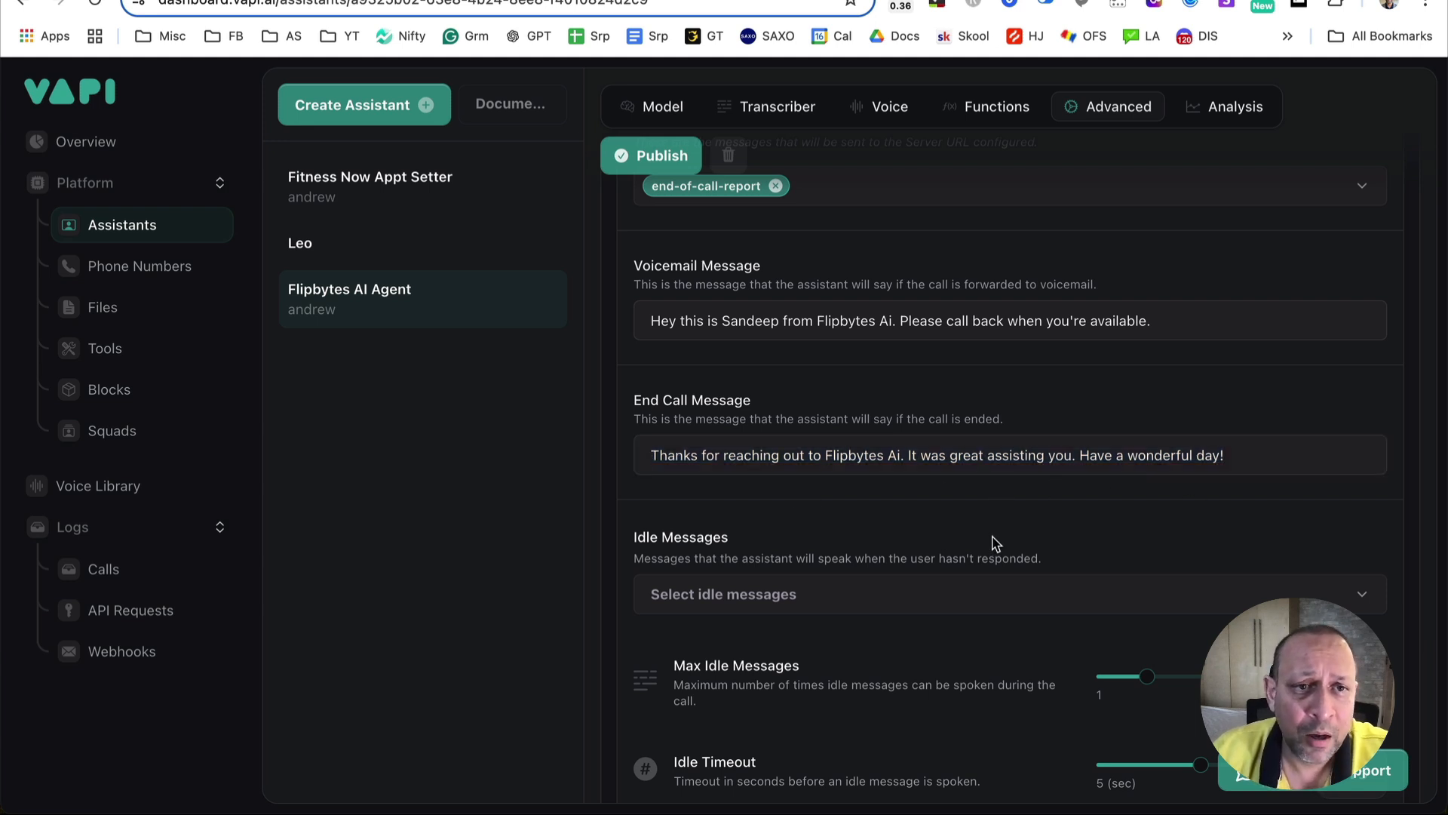
- Open the assistant's Analysis settings and look over the Summary and Success Evaluation sections
{"action": "scroll", "coordinate": [996, 543], "scroll_direction": "down", "scroll_amount": 1}
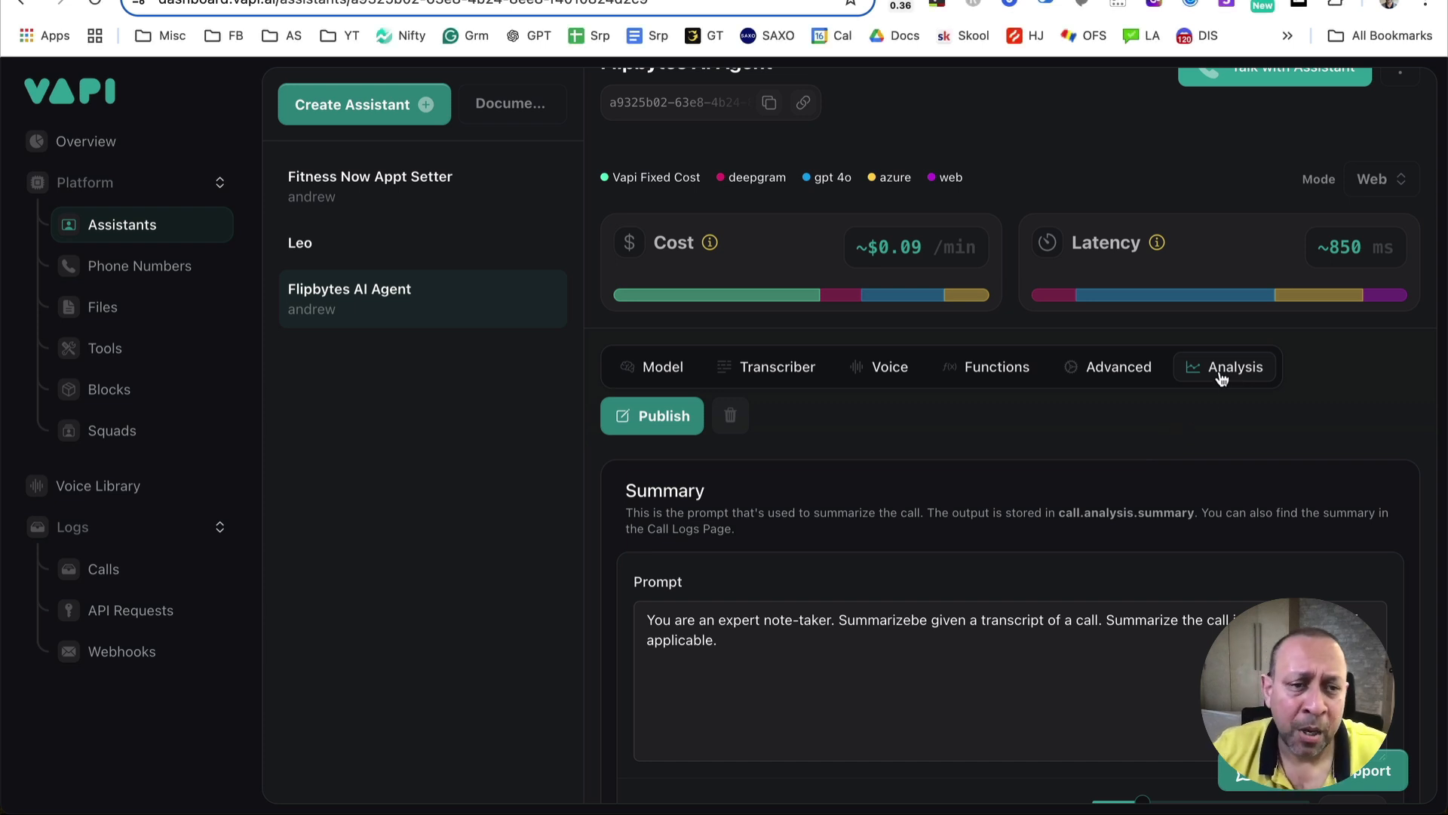
{"action": "scroll", "coordinate": [1019, 456], "scroll_direction": "down", "scroll_amount": 1}
{"action": "scroll", "coordinate": [1018, 457], "scroll_direction": "down", "scroll_amount": 1}
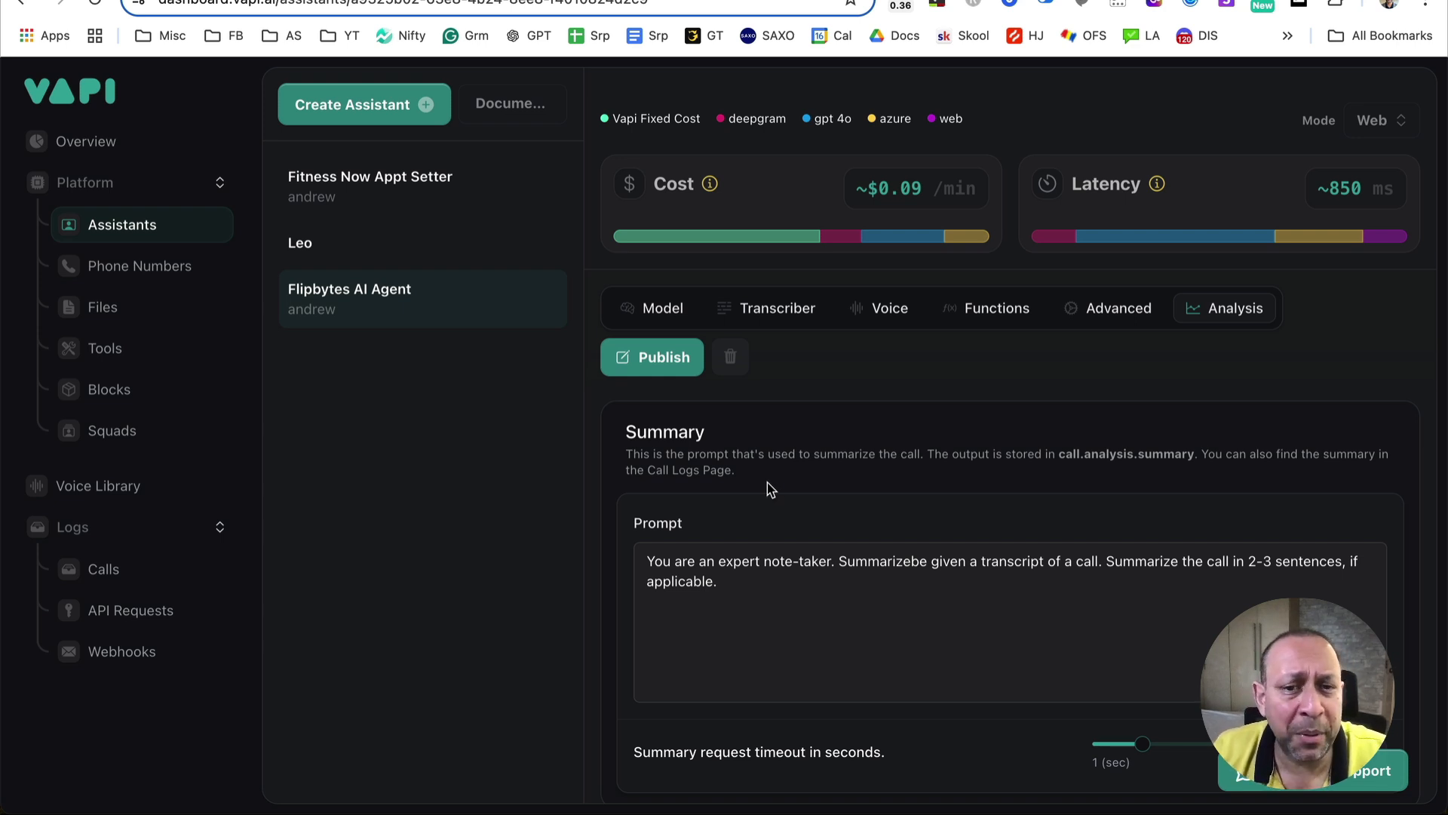
{"action": "left_click_drag", "start_coordinate": [736, 471], "coordinate": [632, 456]}
{"action": "scroll", "coordinate": [766, 462], "scroll_direction": "down", "scroll_amount": 5}
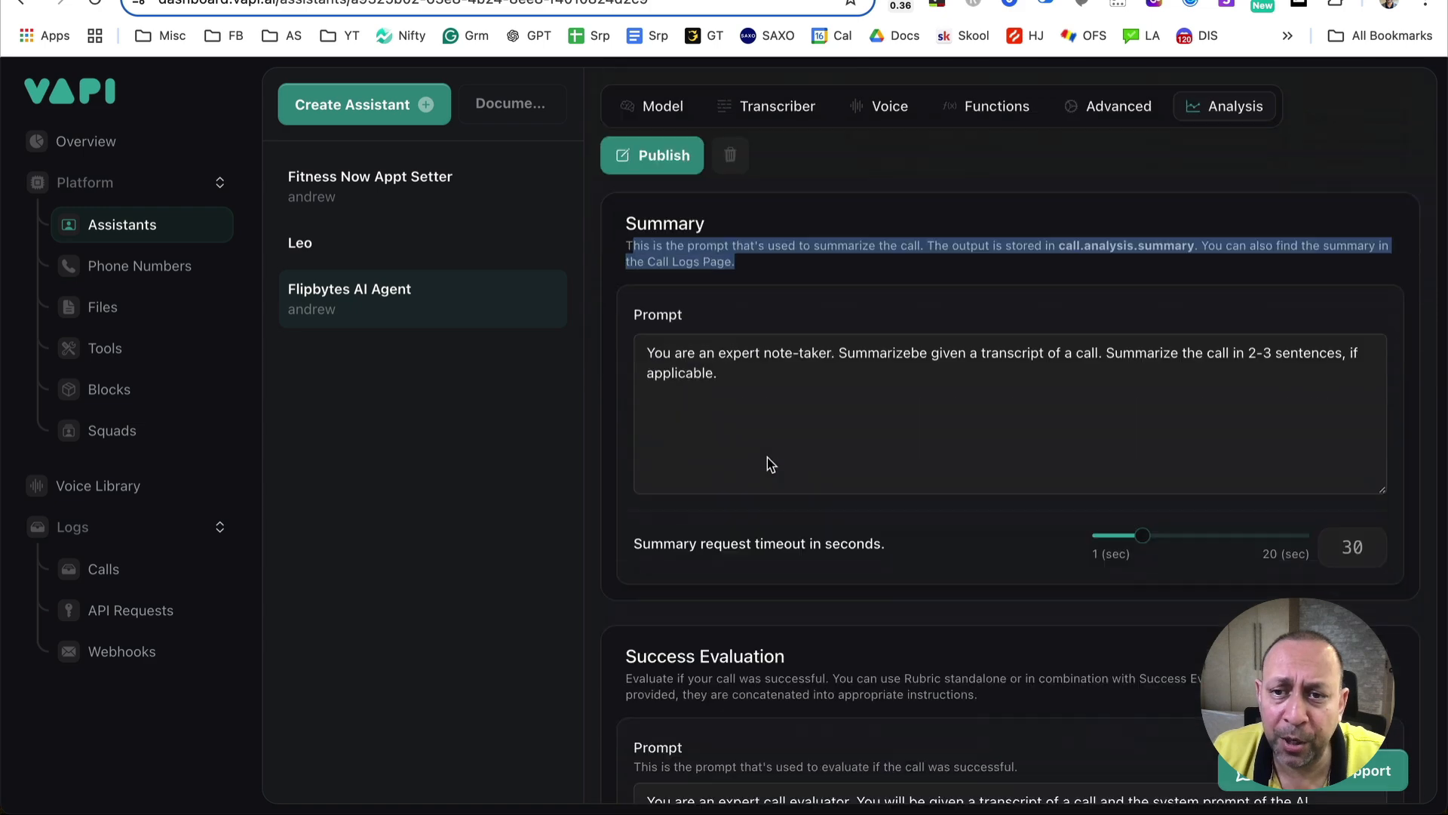
{"action": "scroll", "coordinate": [770, 600], "scroll_direction": "down", "scroll_amount": 10}
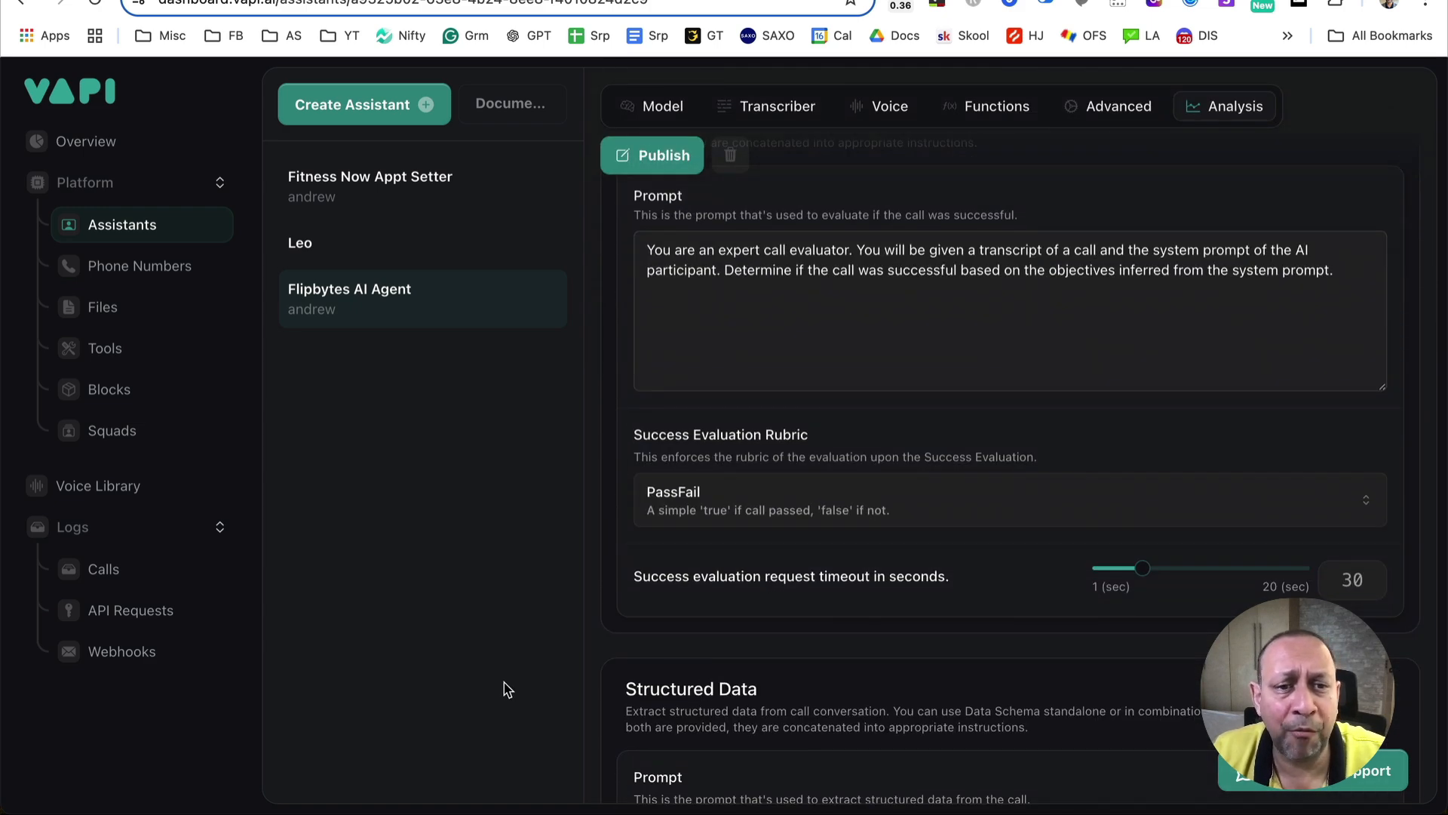
{"action": "scroll", "coordinate": [798, 672], "scroll_direction": "up", "scroll_amount": 15}
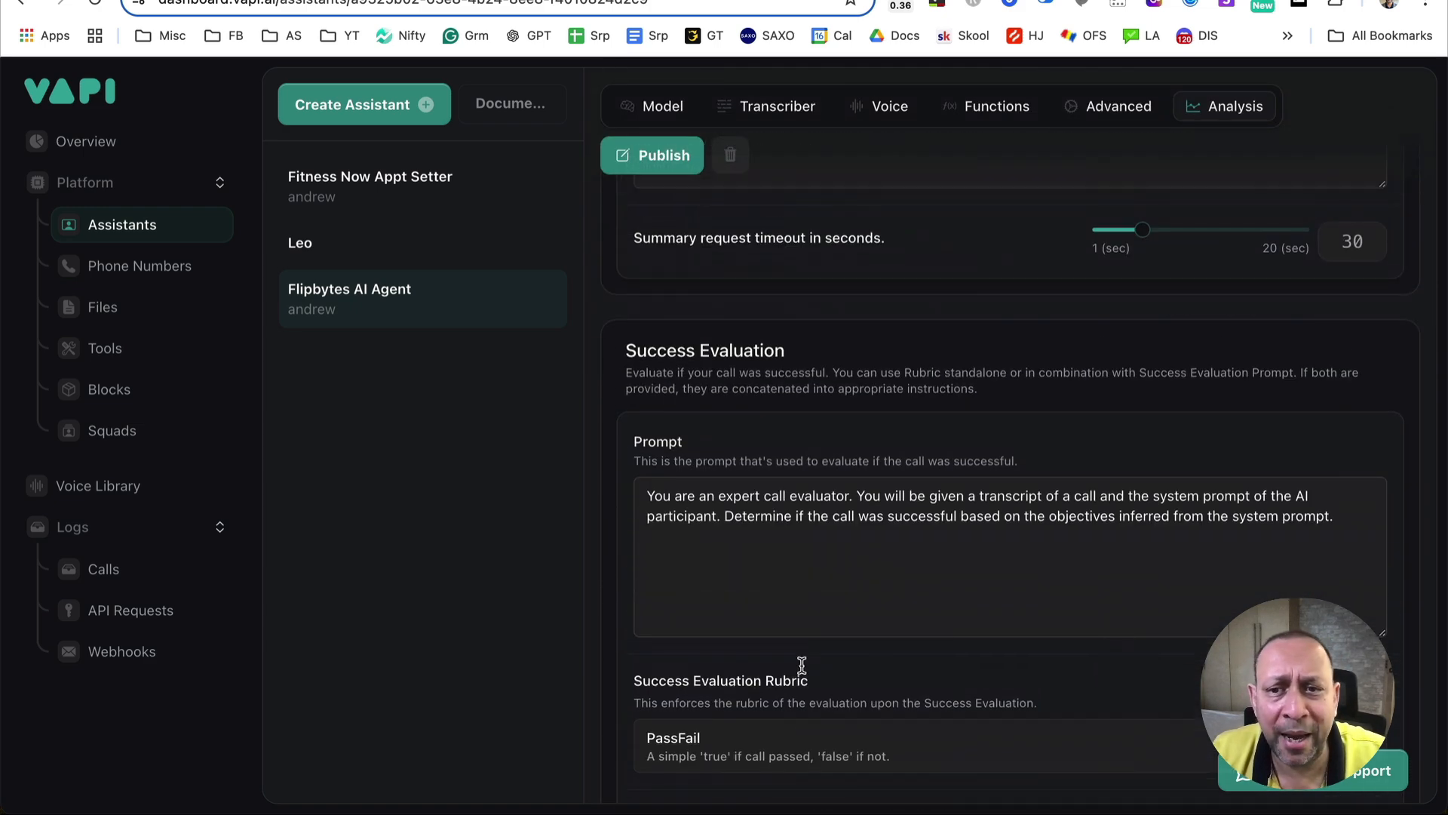
- Switch to the End Of Call Report spreadsheet and examine the logged call's row, including its transcript and call summary
{"action": "key", "text": "ctrl+Tab"}
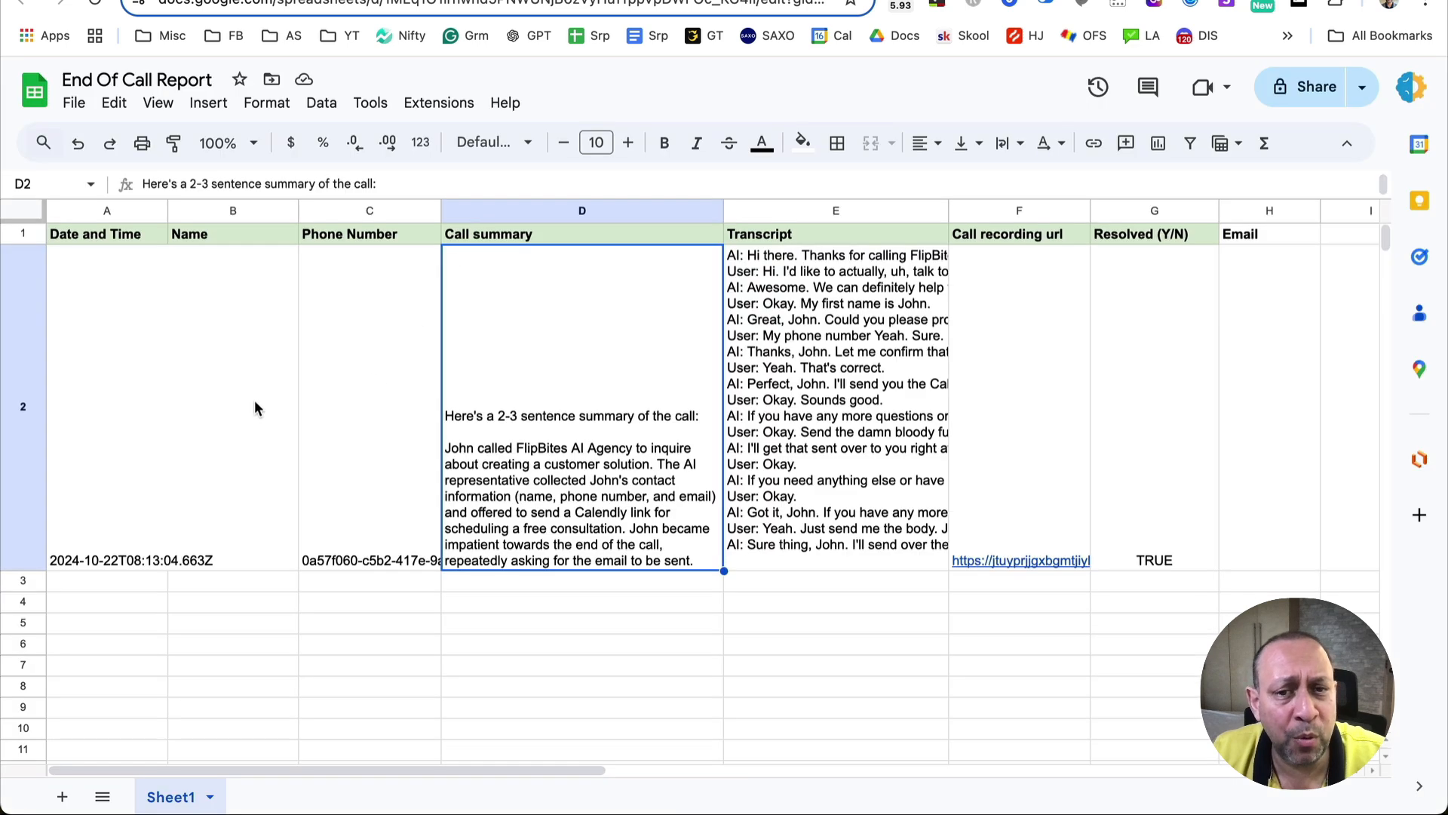
{"action": "left_click", "coordinate": [200, 391]}
{"action": "left_click_drag", "start_coordinate": [54, 403], "coordinate": [1116, 421]}
{"action": "left_click", "coordinate": [1162, 617]}
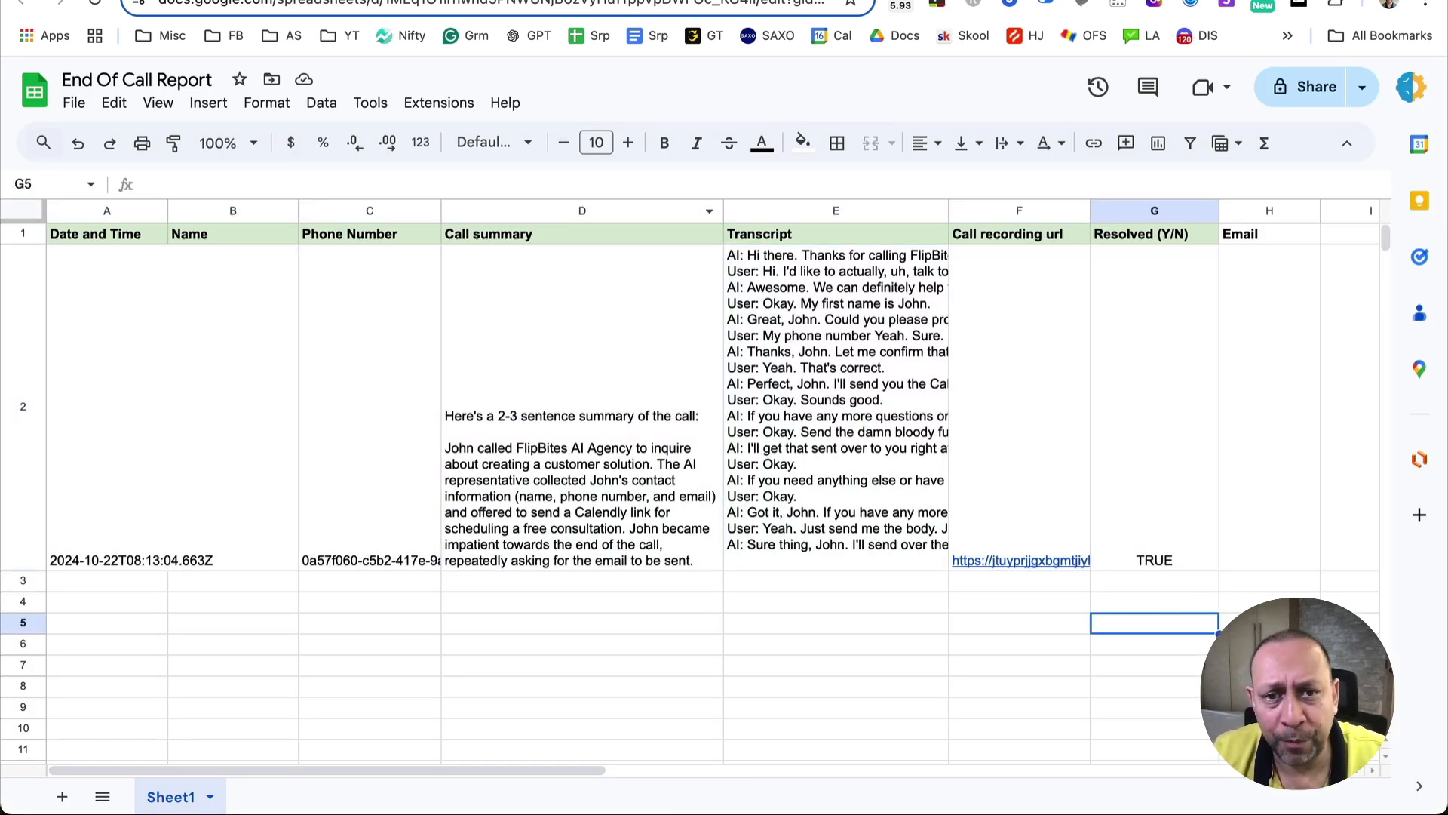
{"action": "left_click", "coordinate": [768, 329]}
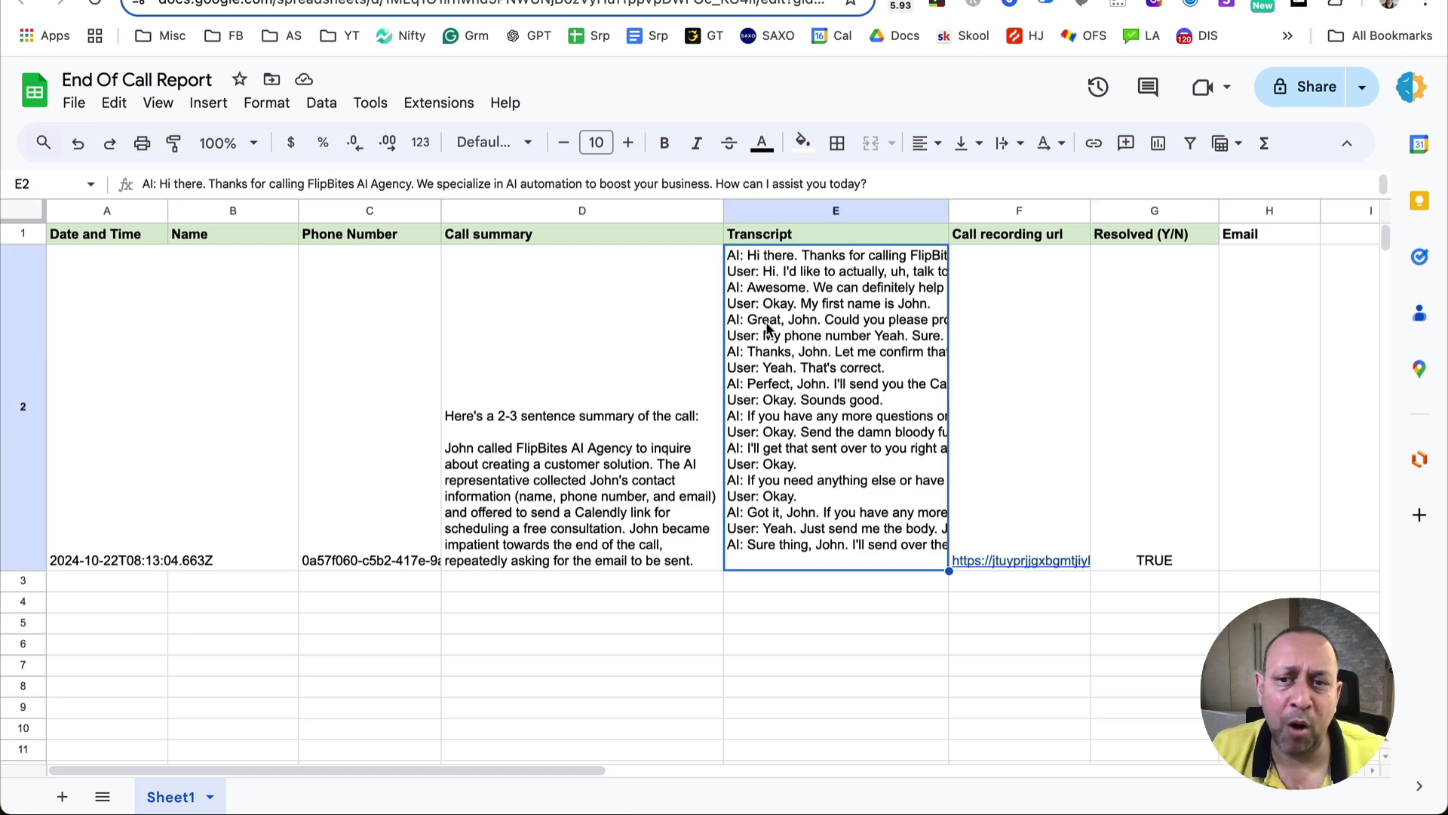
{"action": "left_click", "coordinate": [603, 428]}
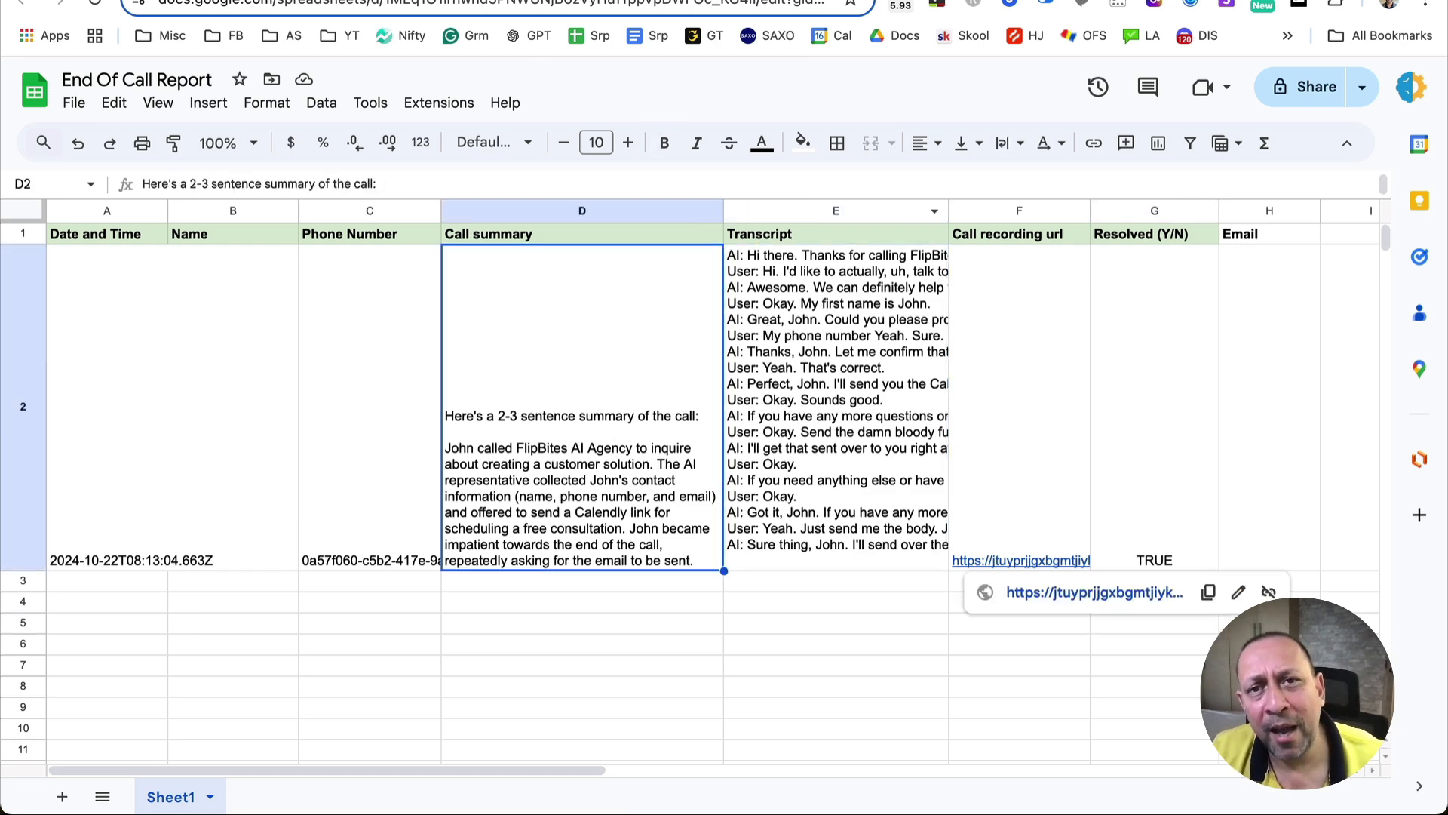
- Switch back to Vapi and read the Summary section's description and its call-summarizing prompt
{"action": "left_click", "coordinate": [498, 0]}
{"action": "left_click", "coordinate": [870, 461]}
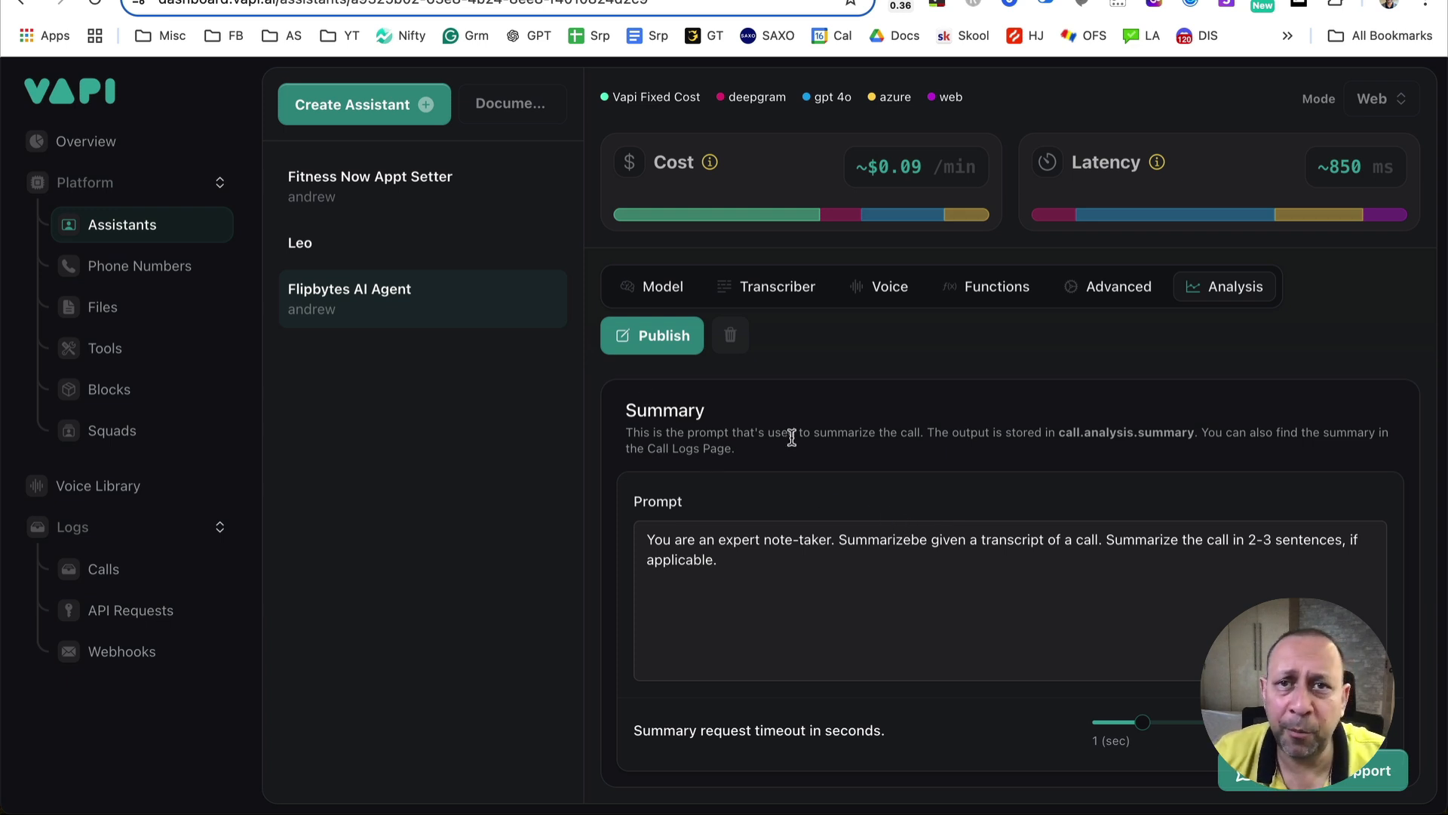
{"action": "left_click_drag", "start_coordinate": [634, 433], "coordinate": [943, 435]}
{"action": "left_click", "coordinate": [943, 435]}
{"action": "scroll", "coordinate": [964, 468], "scroll_direction": "down", "scroll_amount": 2}
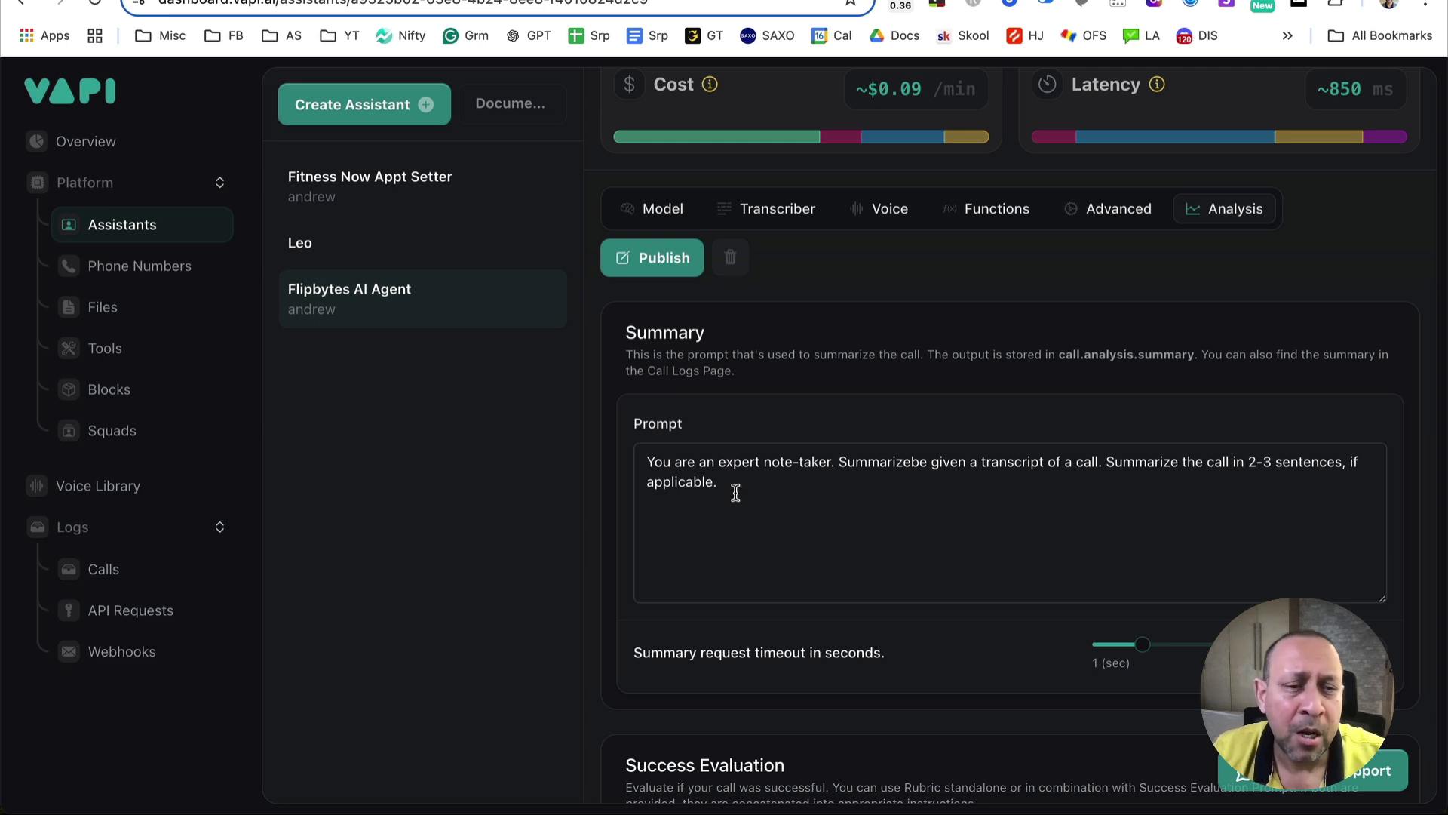
{"action": "left_click_drag", "start_coordinate": [736, 492], "coordinate": [604, 466]}
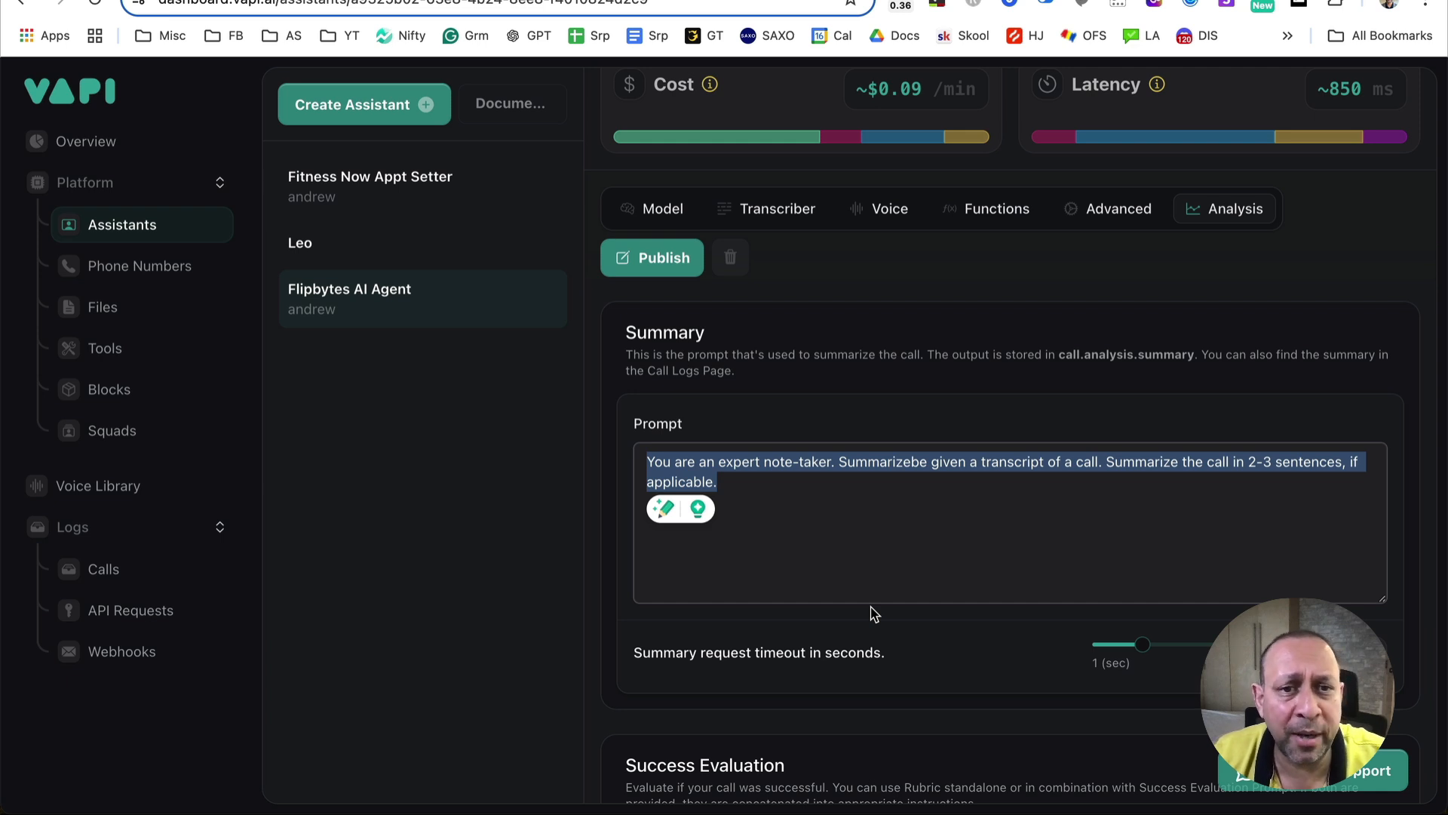
{"action": "left_click", "coordinate": [909, 409]}
{"action": "scroll", "coordinate": [921, 615], "scroll_direction": "down", "scroll_amount": 2}
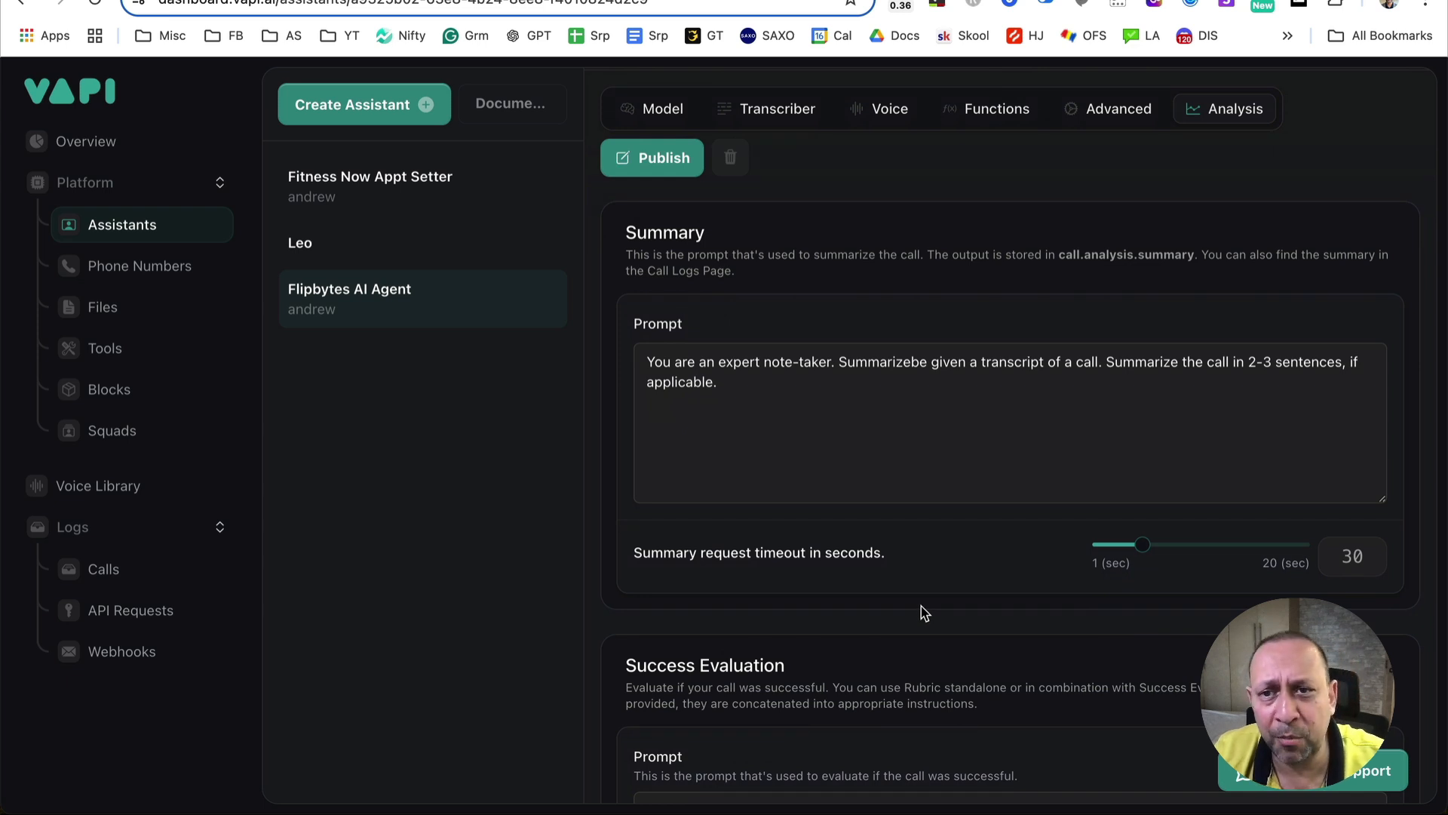
- View the transcript of the most recent Flipbytes AI Agent call in the call logs, and close its details
{"action": "left_click", "coordinate": [106, 570]}
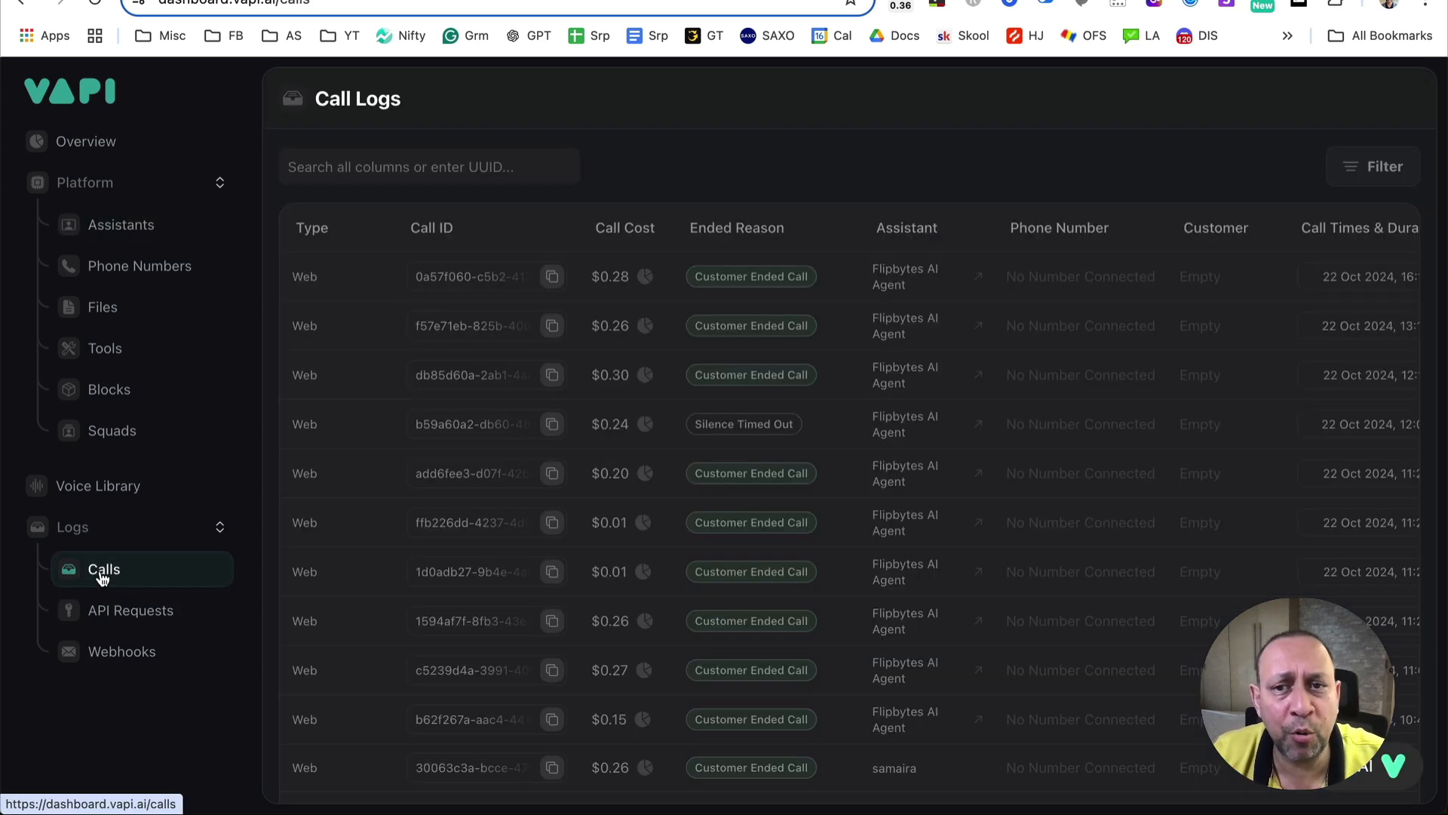
{"action": "left_click", "coordinate": [777, 276]}
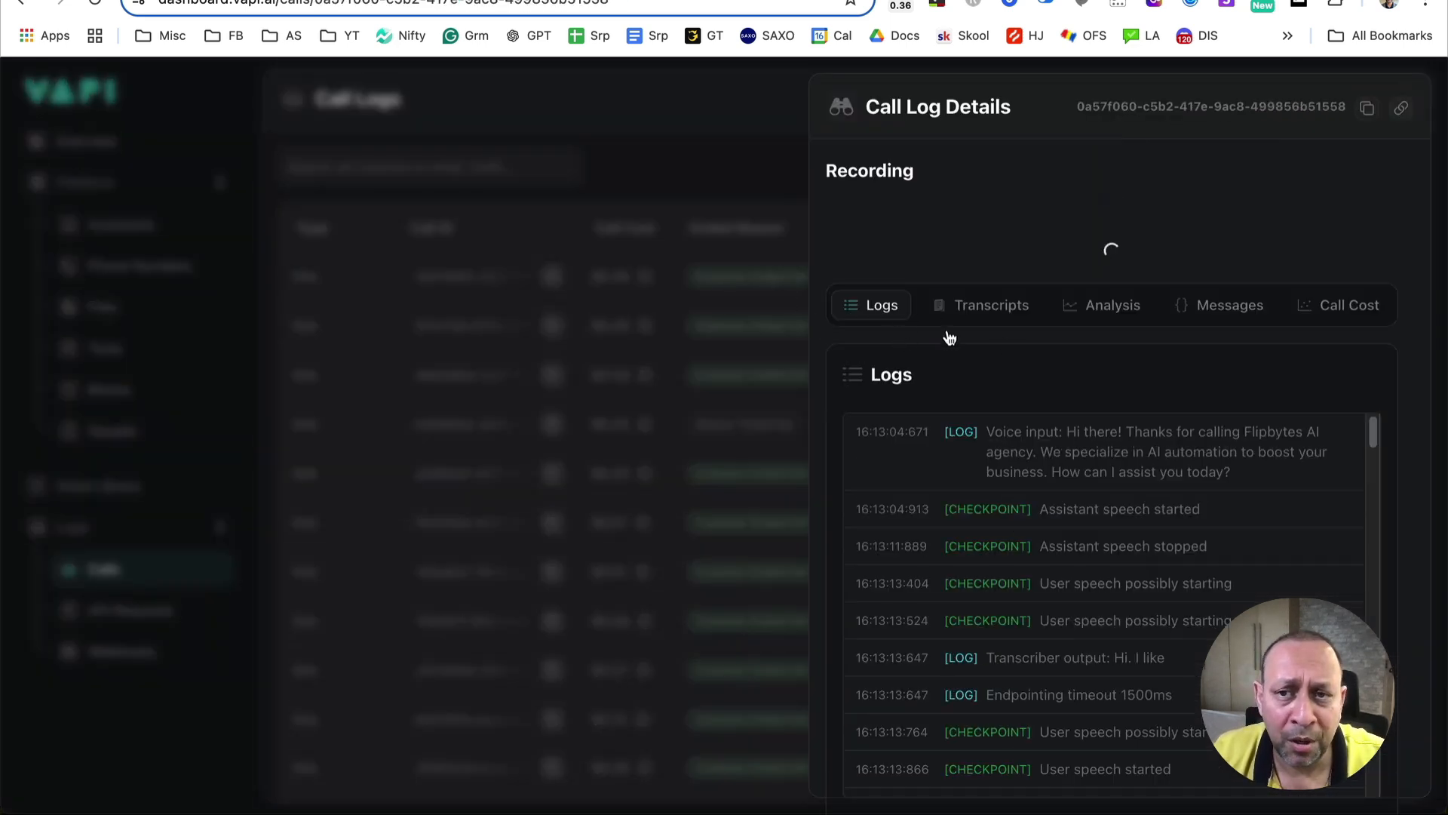
{"action": "left_click", "coordinate": [994, 312]}
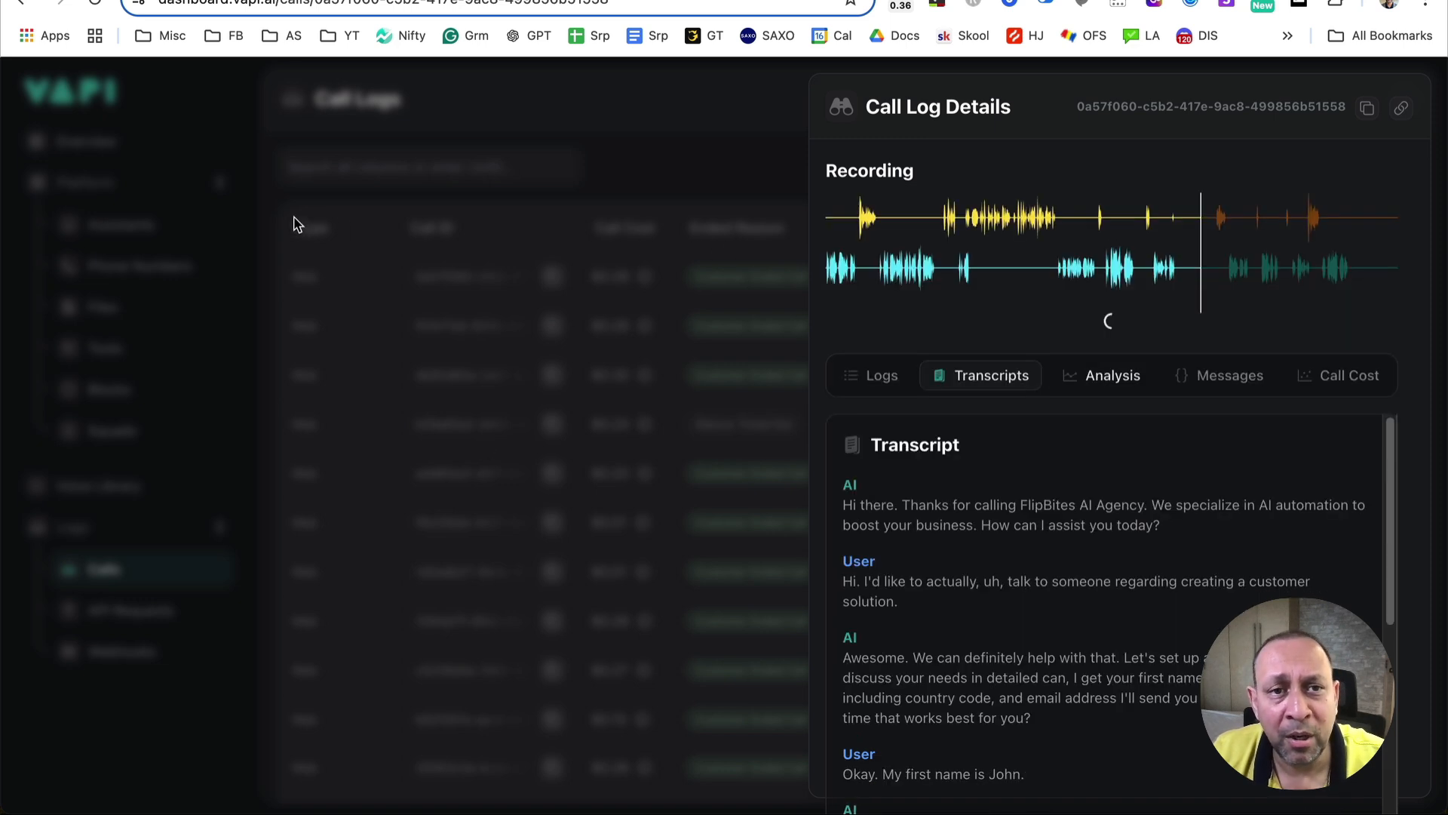
{"action": "left_click", "coordinate": [266, 279]}
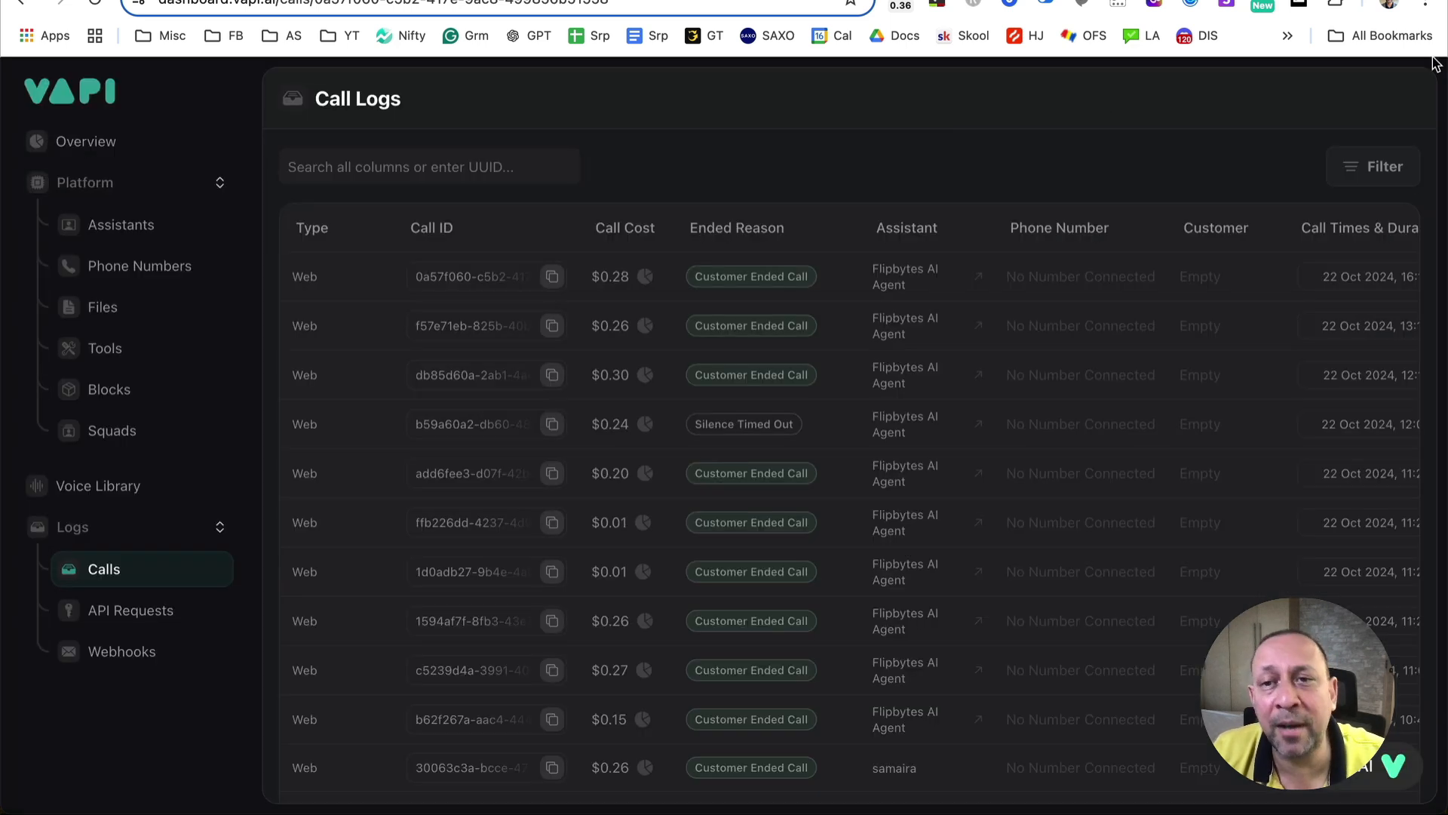
- Return to the Flipbytes AI Agent assistant and reopen its Analysis settings
{"action": "left_click", "coordinate": [104, 226]}
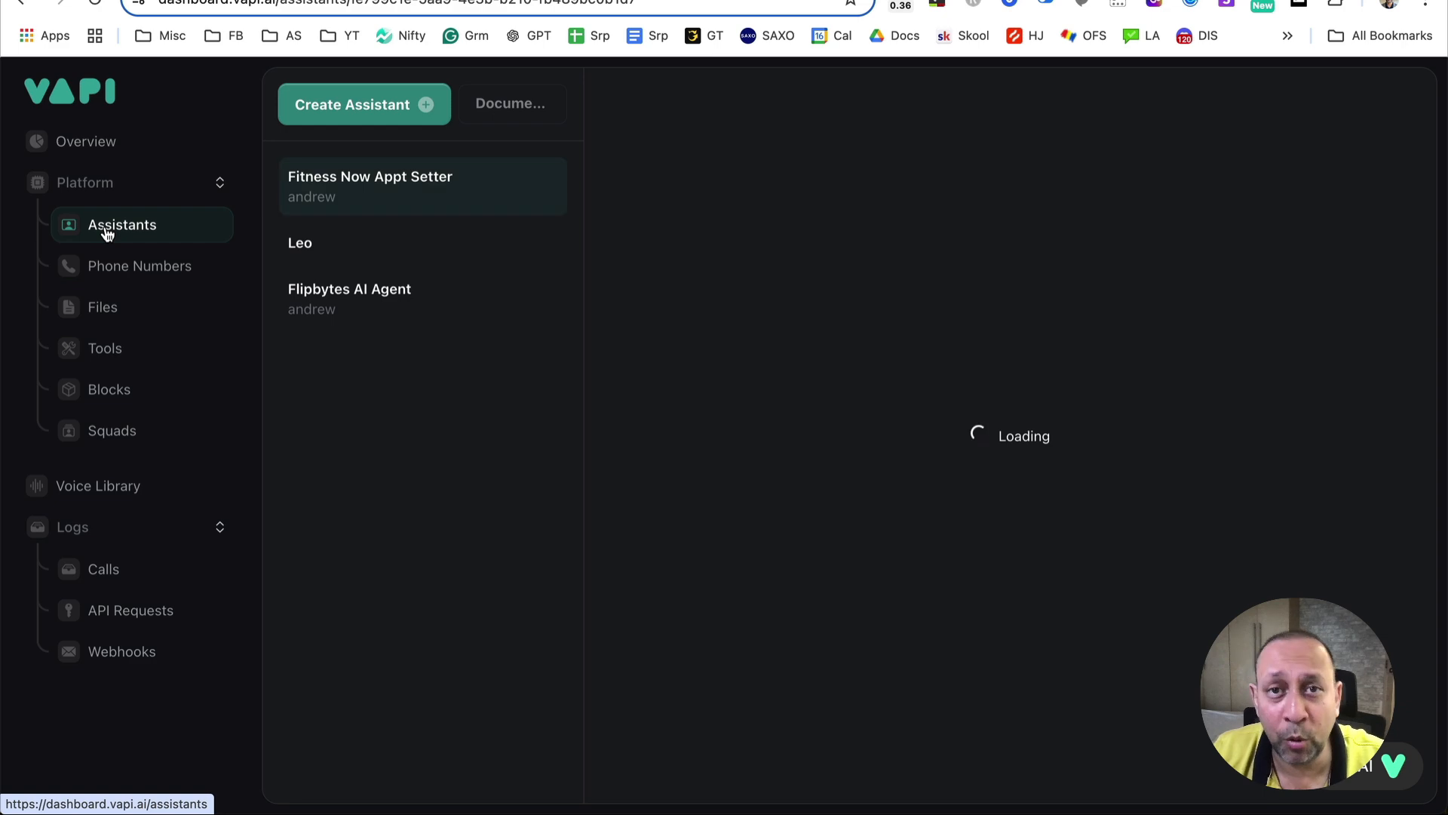
{"action": "left_click", "coordinate": [330, 302]}
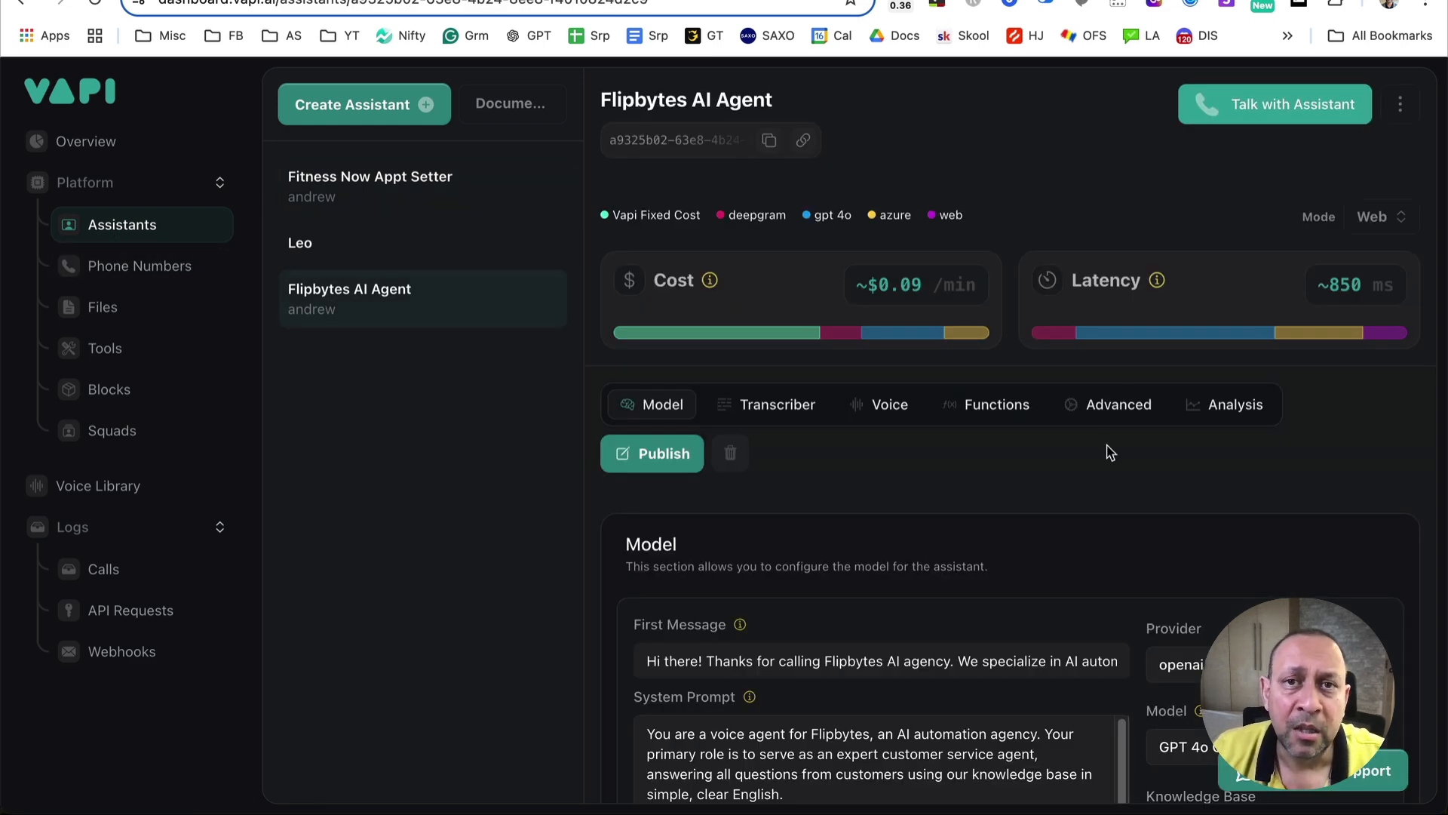
{"action": "left_click", "coordinate": [1239, 407]}
{"action": "scroll", "coordinate": [999, 523], "scroll_direction": "down", "scroll_amount": 5}
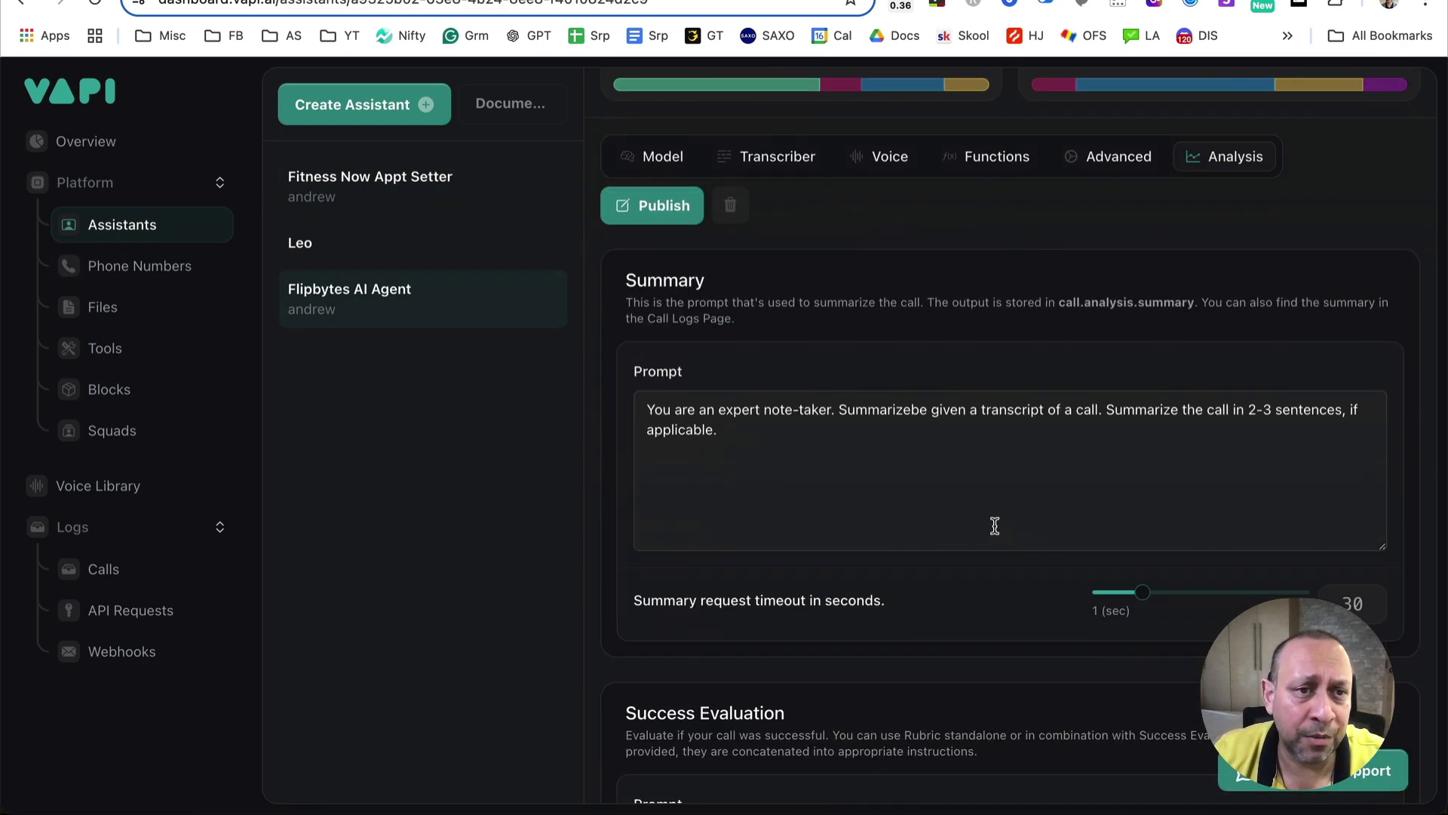
- Read the Success Evaluation section's description and its call evaluator prompt
{"action": "scroll", "coordinate": [978, 530], "scroll_direction": "down", "scroll_amount": 2}
{"action": "left_click_drag", "start_coordinate": [625, 453], "coordinate": [845, 492]}
{"action": "left_click", "coordinate": [902, 510]}
{"action": "scroll", "coordinate": [890, 508], "scroll_direction": "down", "scroll_amount": 4}
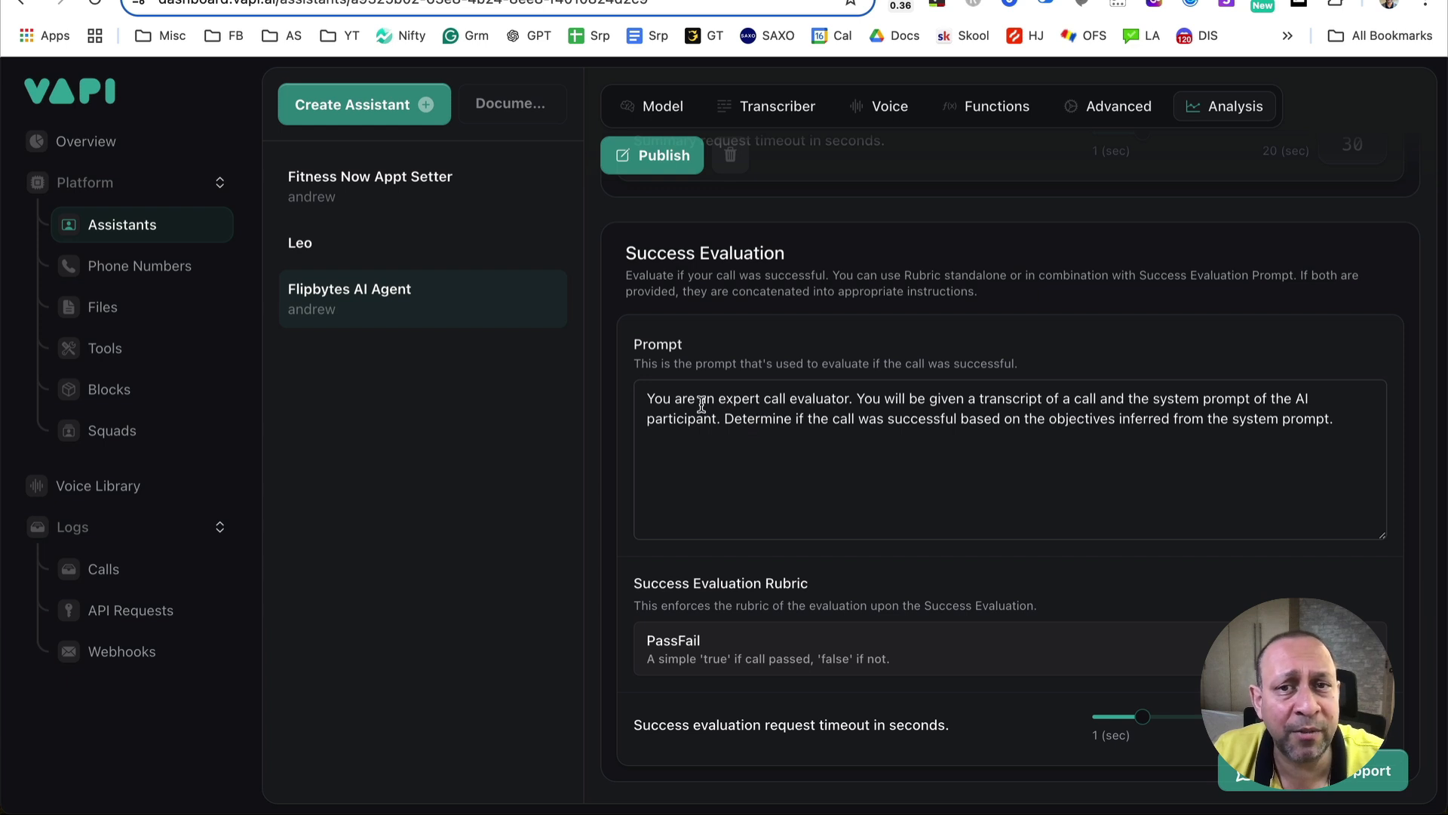
{"action": "left_click_drag", "start_coordinate": [647, 399], "coordinate": [1370, 425]}
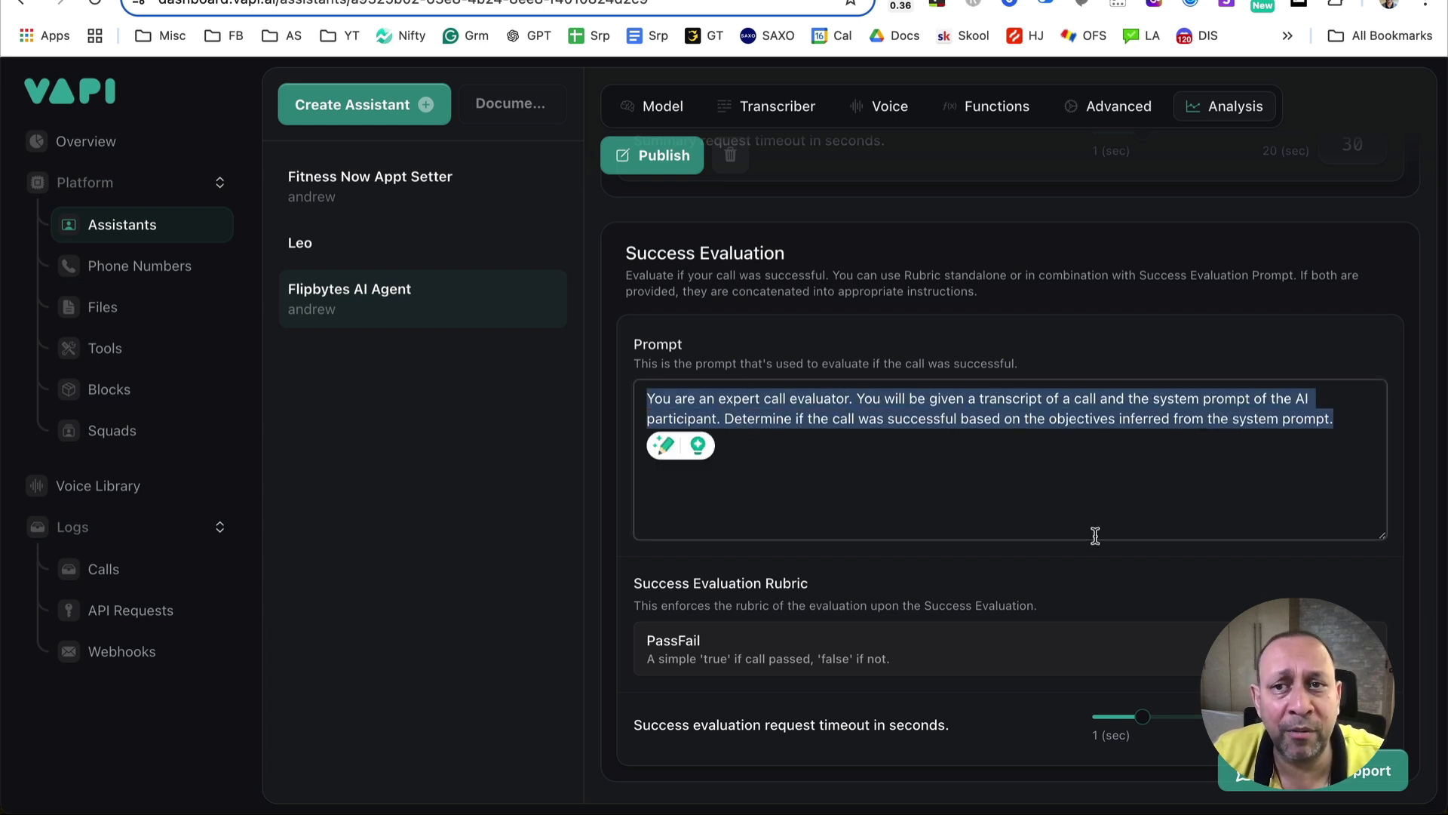
{"action": "left_click", "coordinate": [1097, 579]}
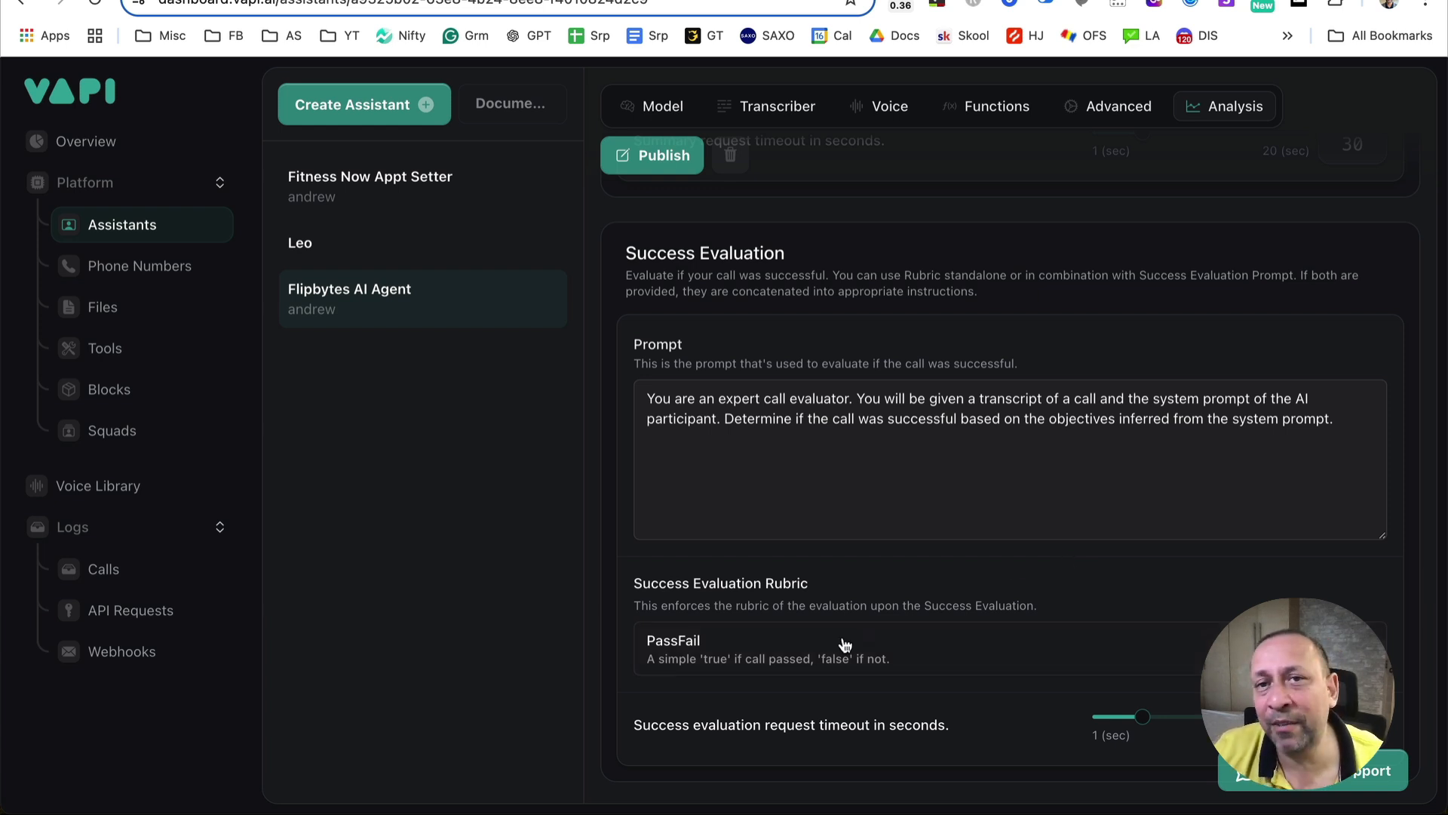
- Read the Success Evaluation Rubric description and the explanation of its PassFail option
{"action": "left_click_drag", "start_coordinate": [639, 603], "coordinate": [1075, 606]}
{"action": "left_click", "coordinate": [1082, 605]}
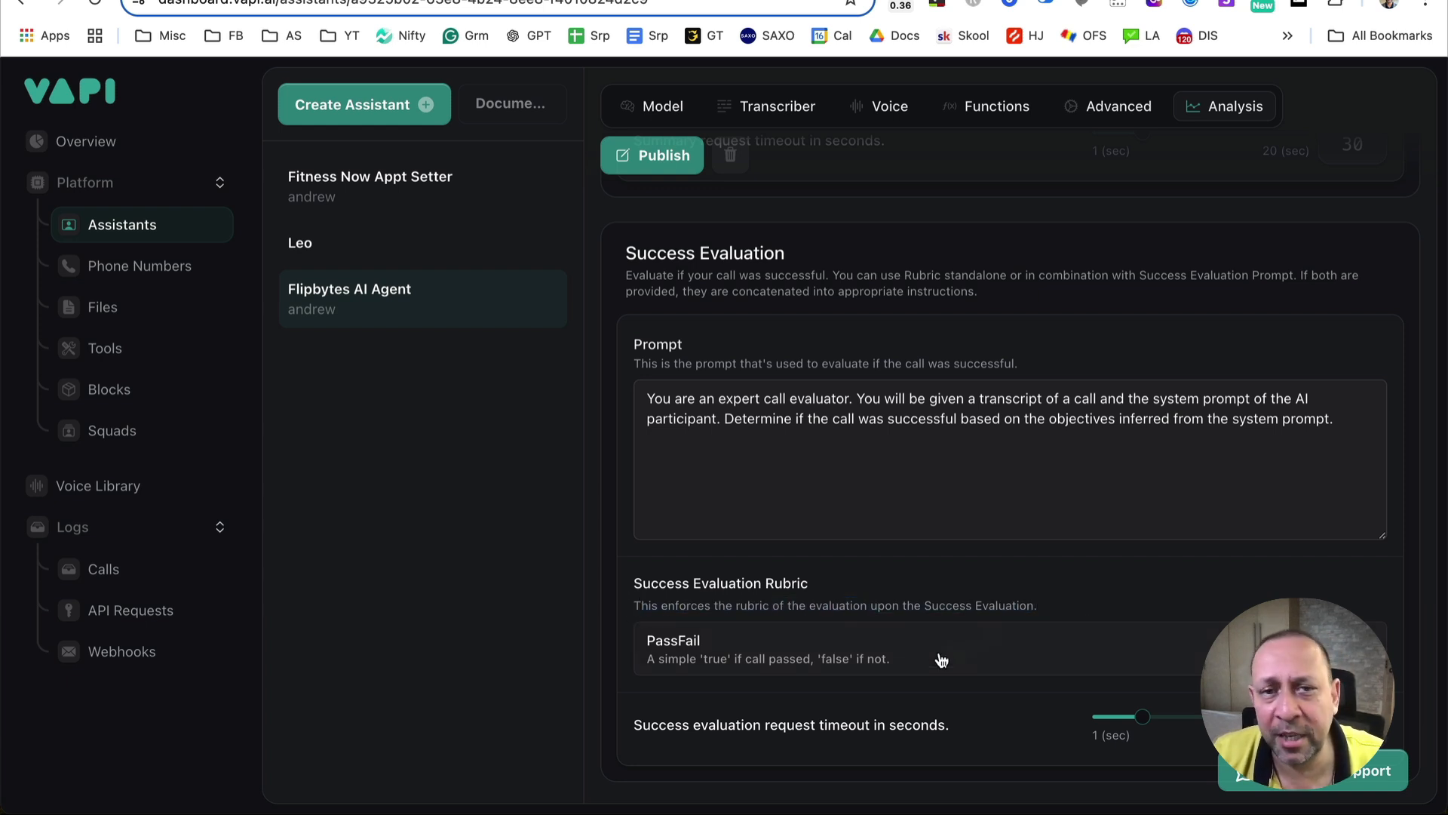
{"action": "scroll", "coordinate": [923, 662], "scroll_direction": "up", "scroll_amount": 1}
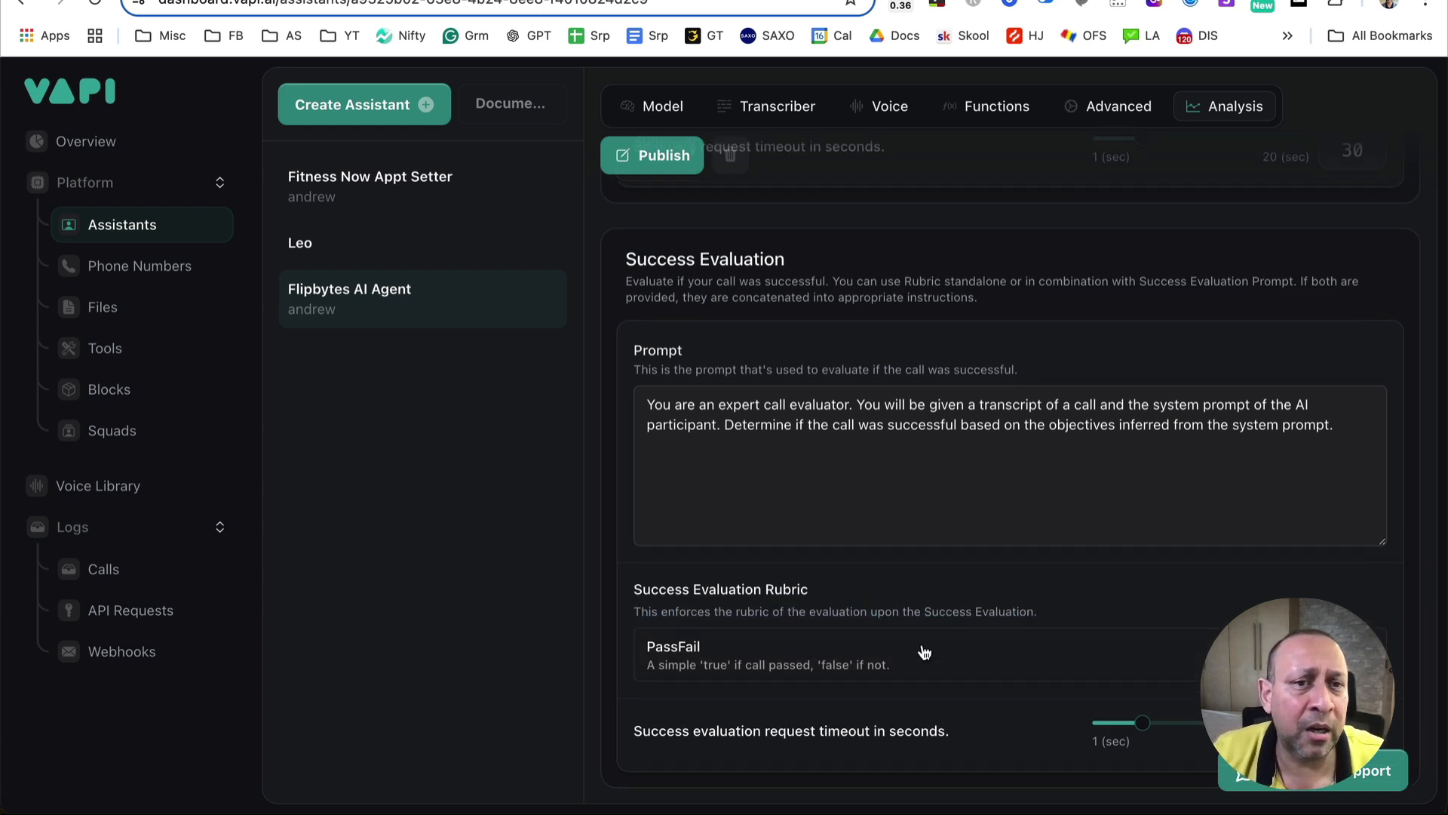
- Browse the available Success Evaluation Rubric options, from NumericScale to AutomaticRubric, and keep PassFail selected
{"action": "left_click", "coordinate": [833, 667]}
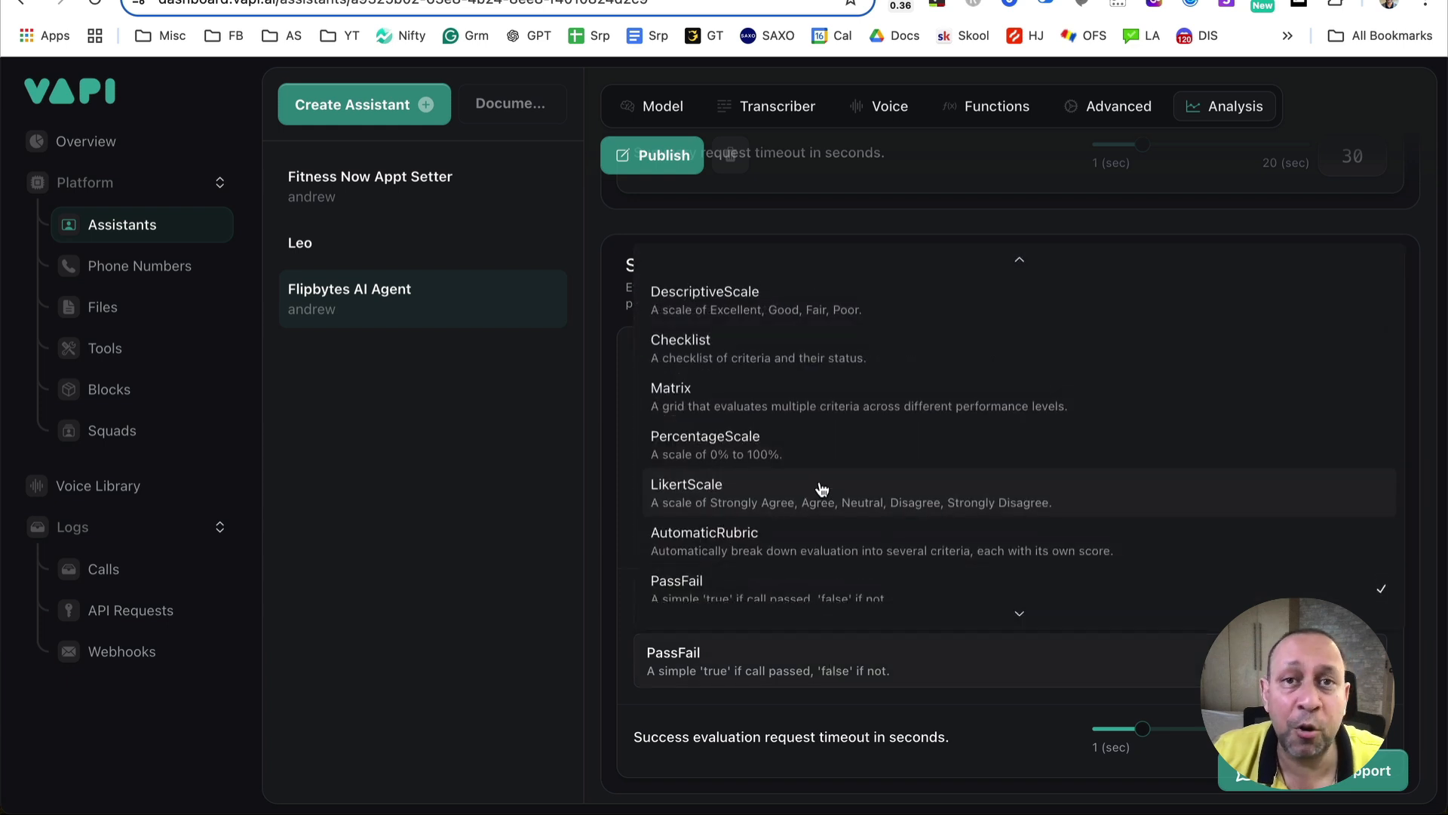
{"action": "scroll", "coordinate": [821, 488], "scroll_direction": "up", "scroll_amount": 1}
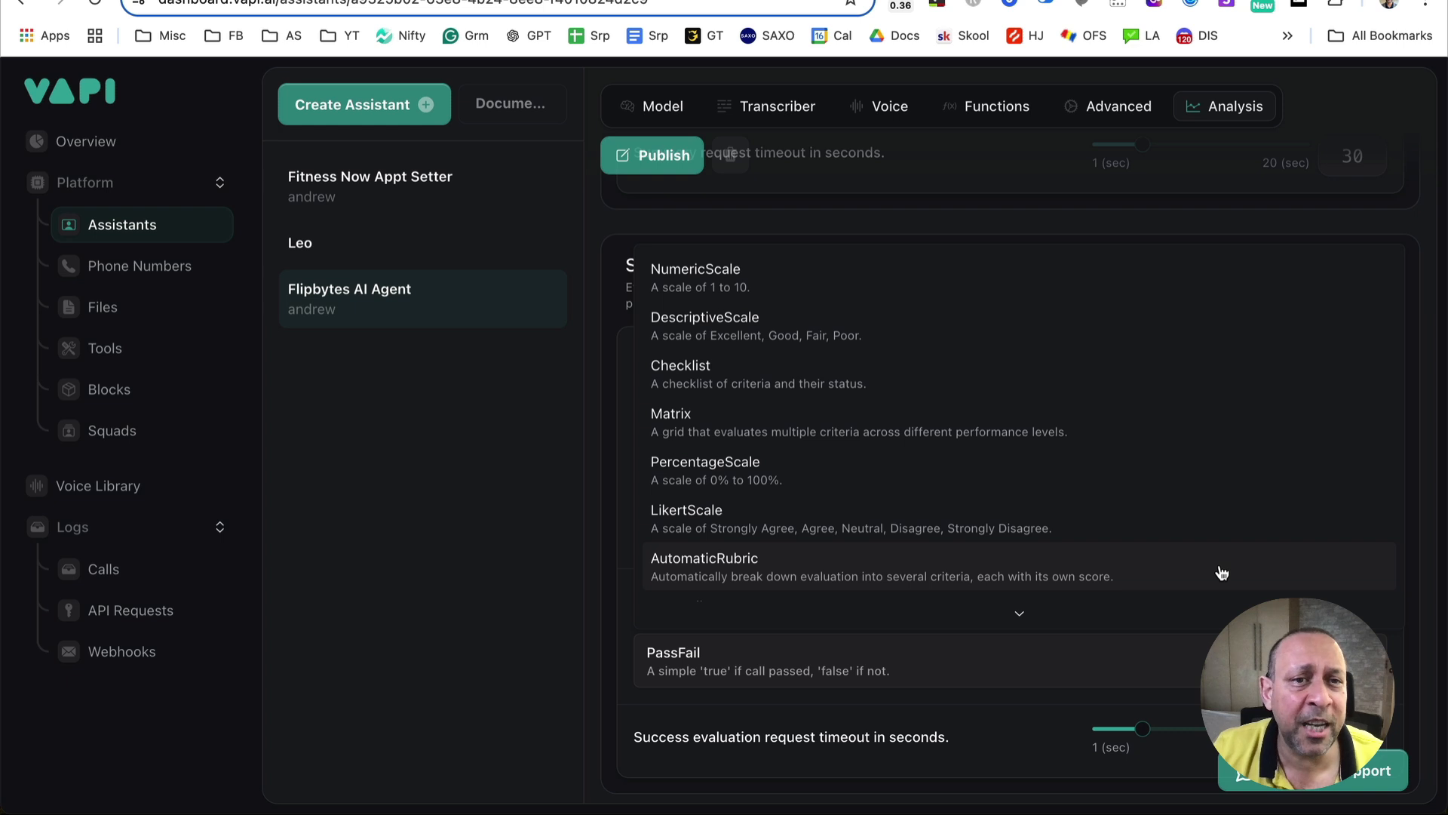
{"action": "scroll", "coordinate": [1189, 586], "scroll_direction": "down", "scroll_amount": 2}
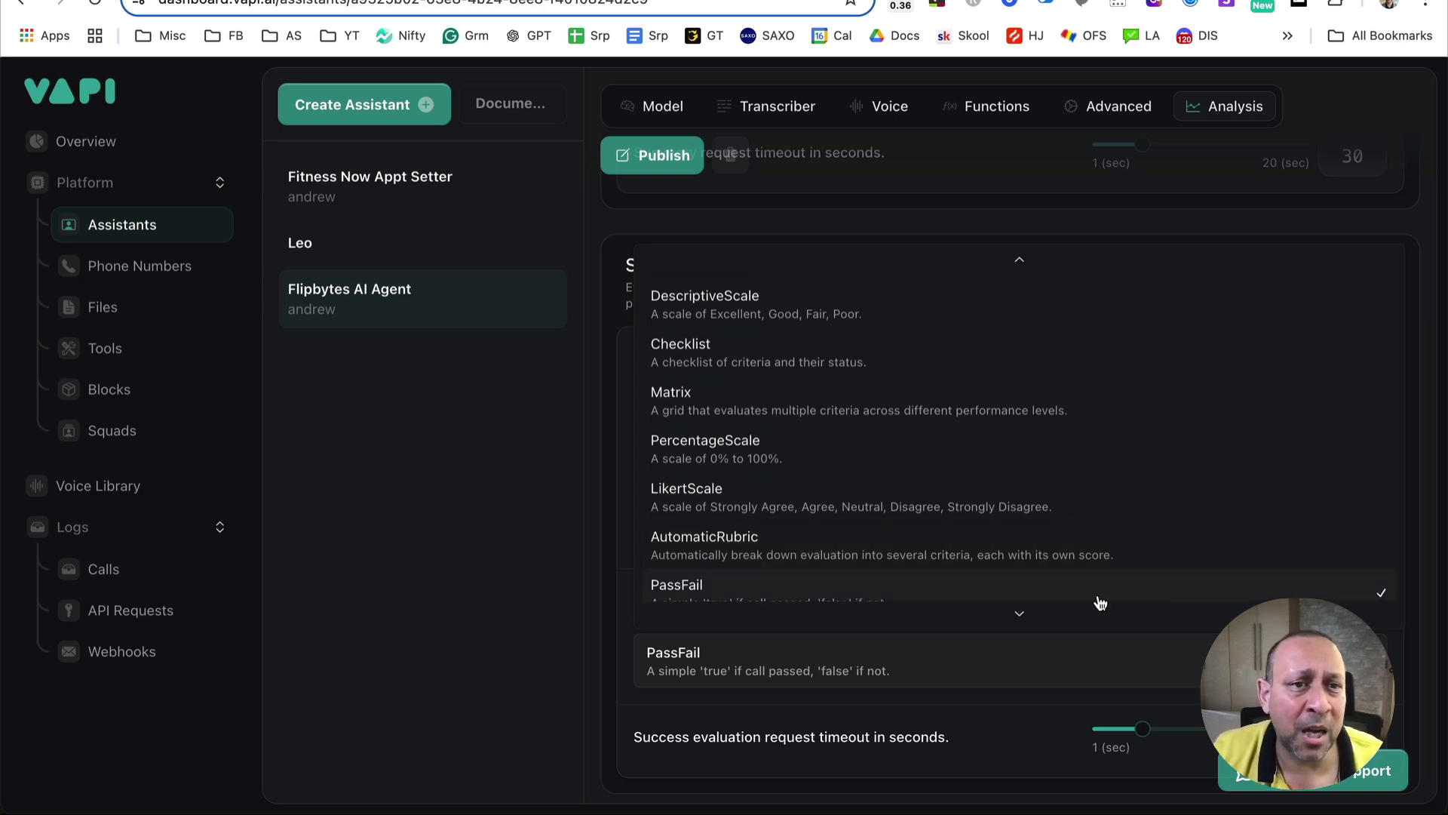
{"action": "left_click", "coordinate": [849, 600]}
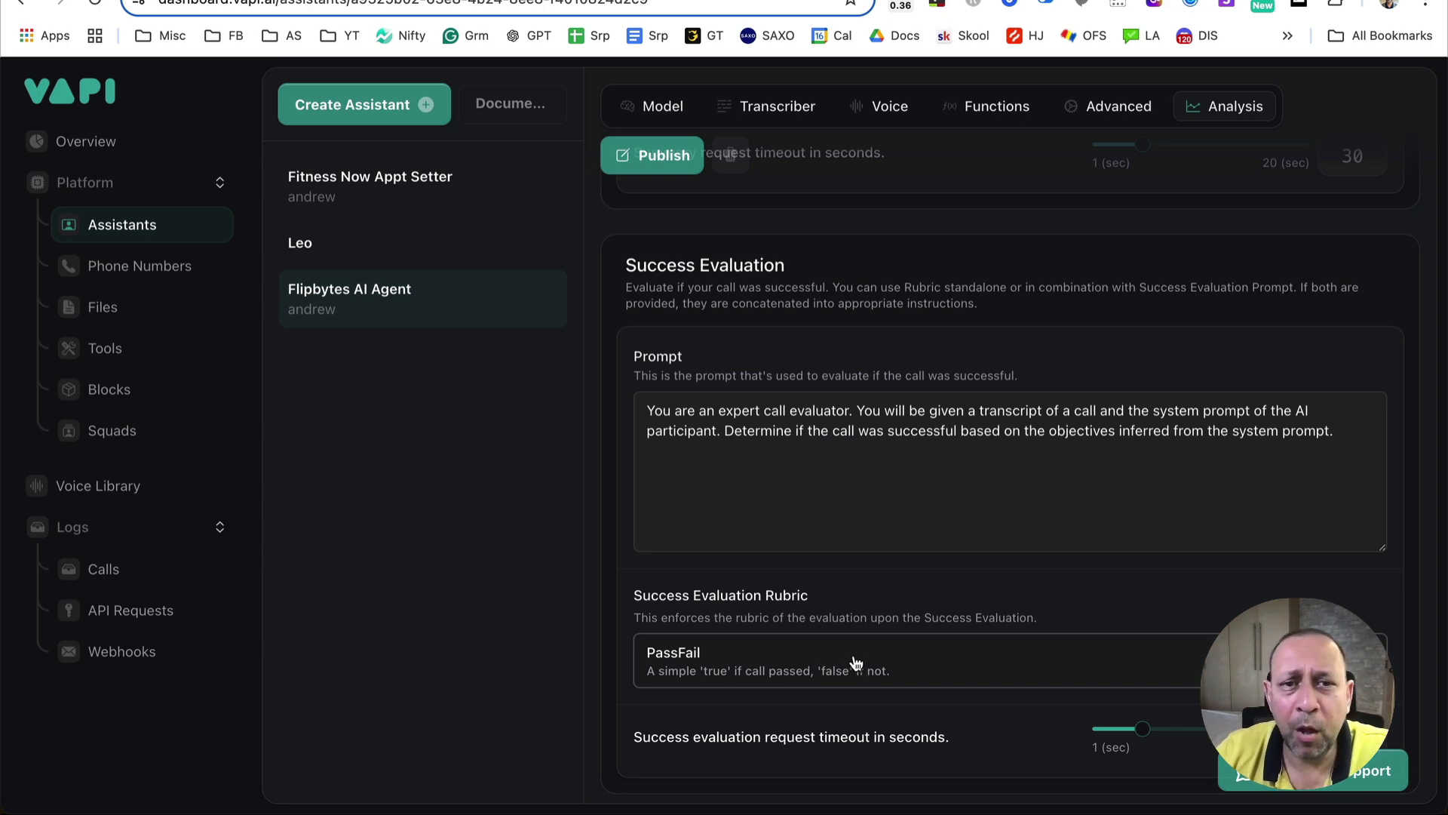
- Read the Structured Data section's description of how data is extracted from the call conversation
{"action": "scroll", "coordinate": [856, 664], "scroll_direction": "down", "scroll_amount": 7}
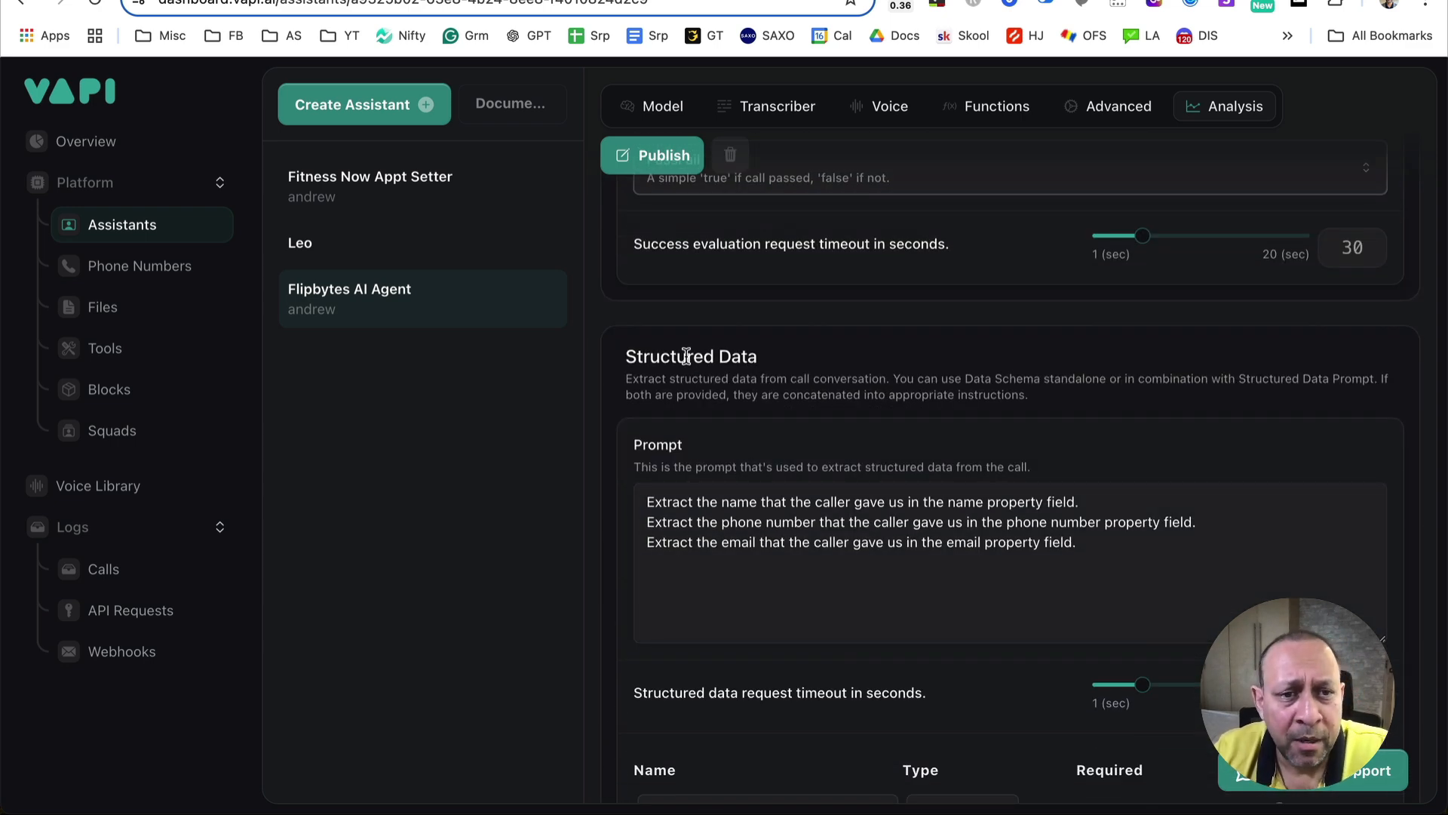
{"action": "triple_click", "coordinate": [687, 356]}
{"action": "left_click", "coordinate": [652, 384]}
{"action": "left_click_drag", "start_coordinate": [625, 377], "coordinate": [1034, 376]}
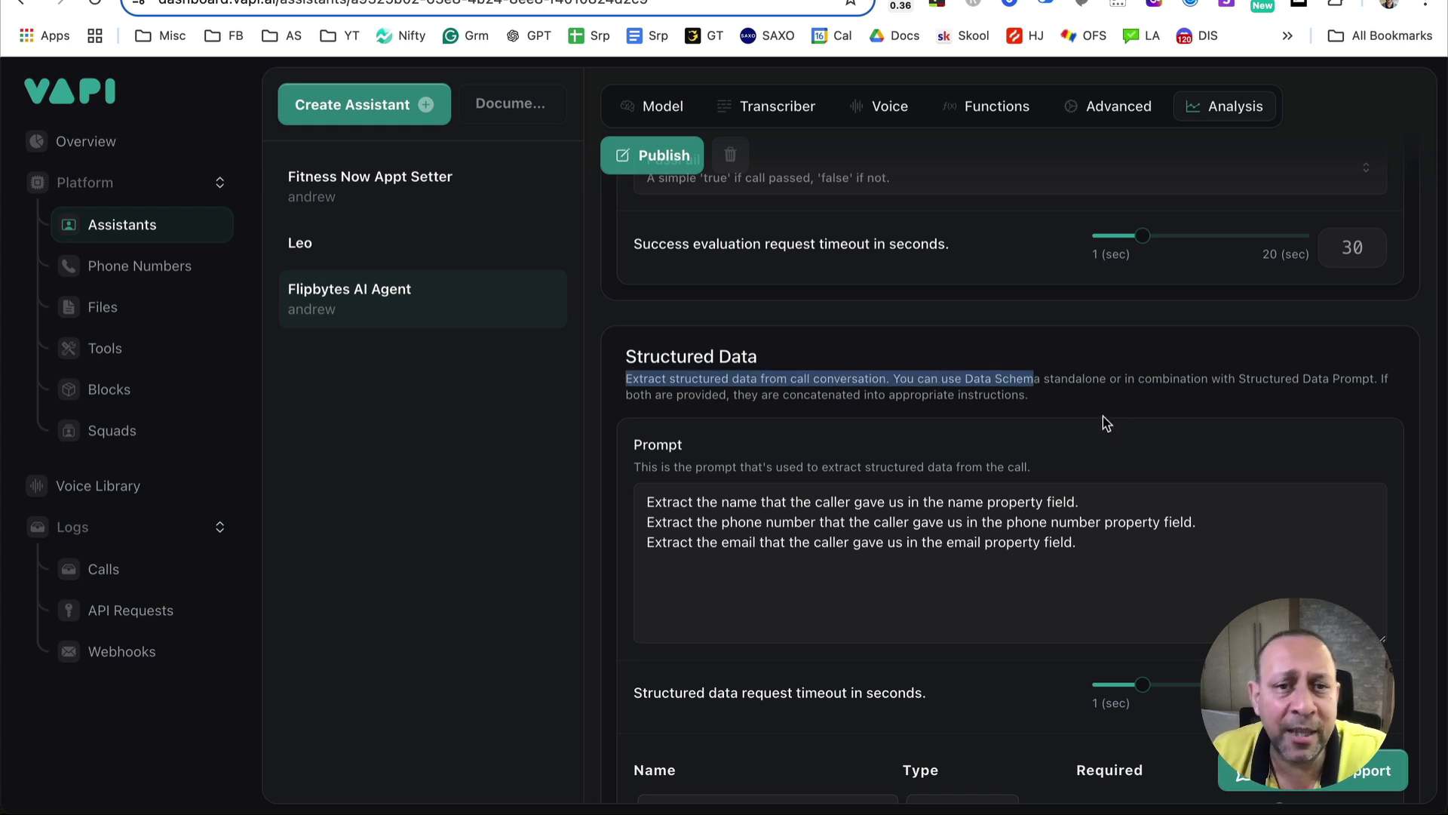
{"action": "left_click", "coordinate": [1077, 403]}
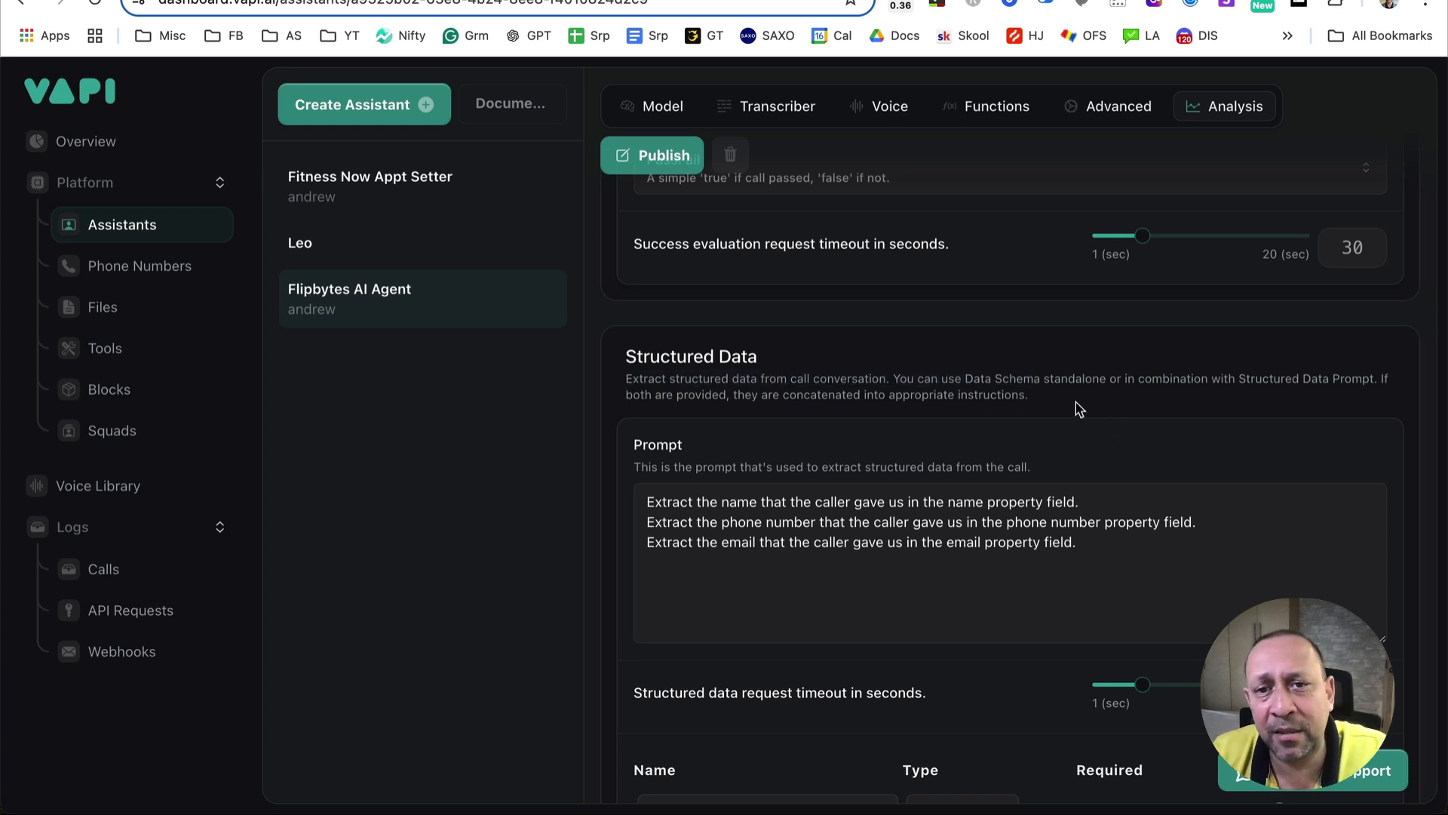
- Examine the structured data extraction prompt alongside the Name, Email and Phone properties defined beneath it
{"action": "scroll", "coordinate": [962, 375], "scroll_direction": "down", "scroll_amount": 1}
{"action": "scroll", "coordinate": [962, 375], "scroll_direction": "down", "scroll_amount": 3}
{"action": "scroll", "coordinate": [963, 377], "scroll_direction": "down", "scroll_amount": 5}
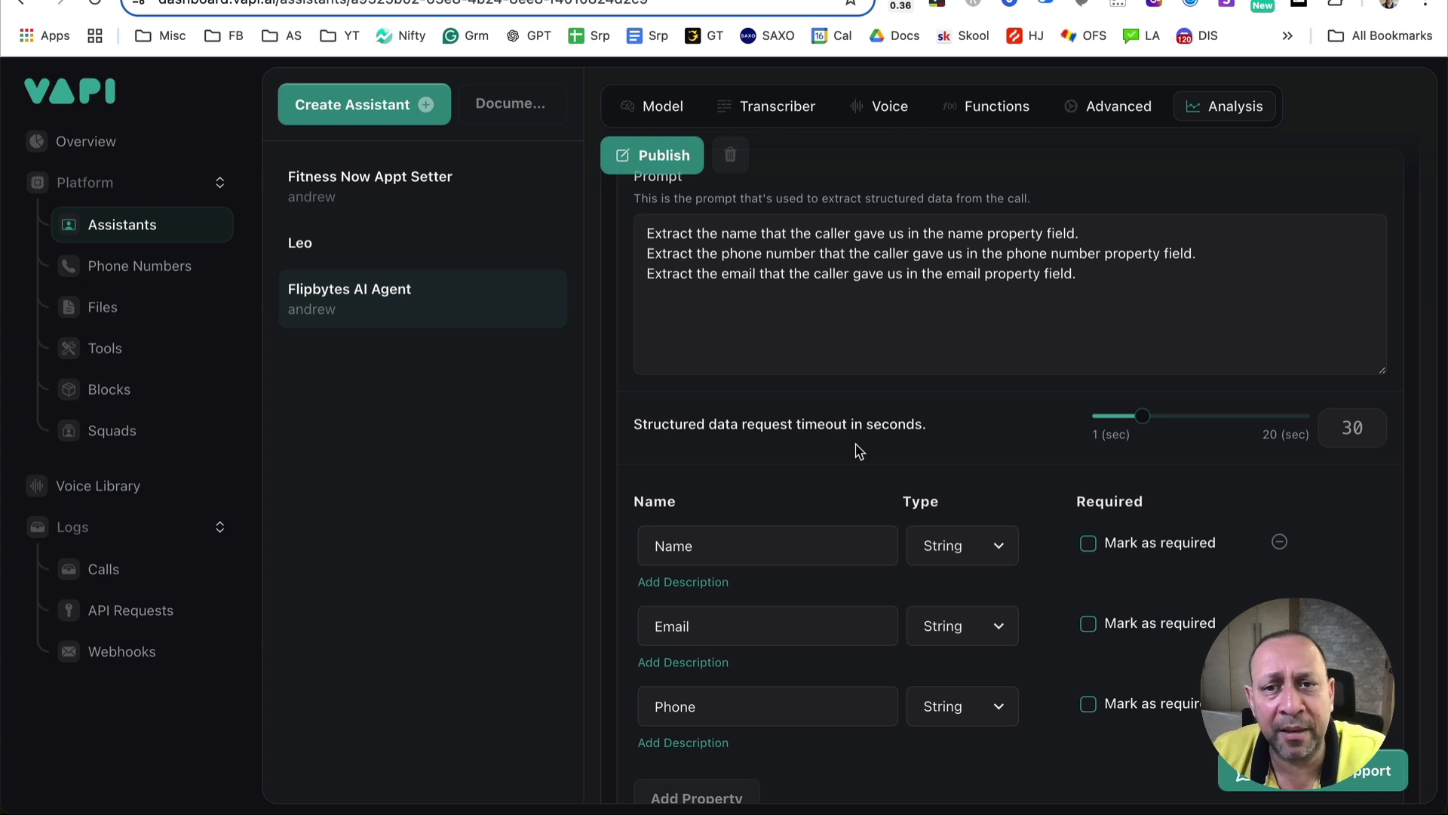
{"action": "scroll", "coordinate": [853, 452], "scroll_direction": "up", "scroll_amount": 1}
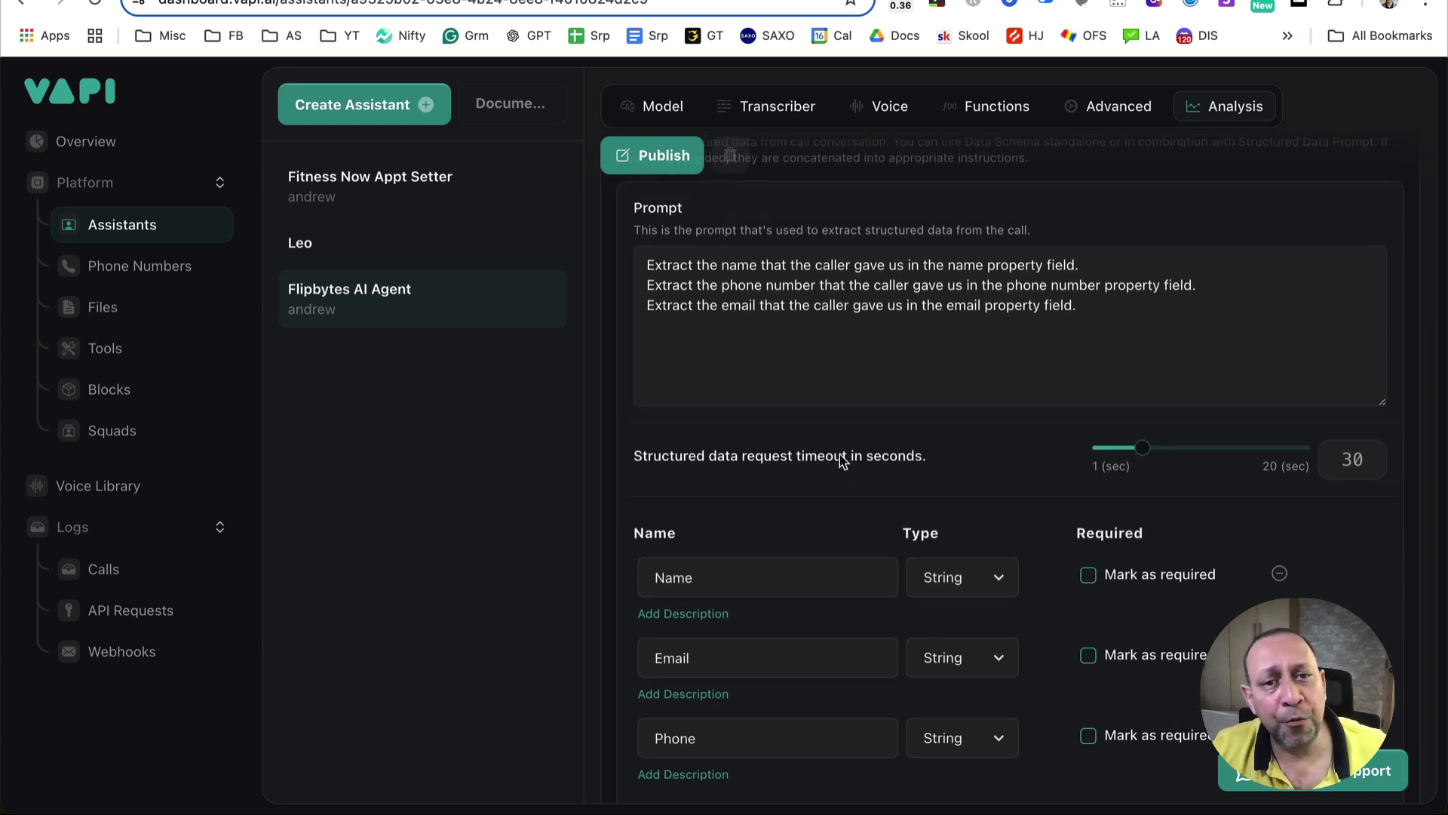
{"action": "scroll", "coordinate": [802, 621], "scroll_direction": "down", "scroll_amount": 2}
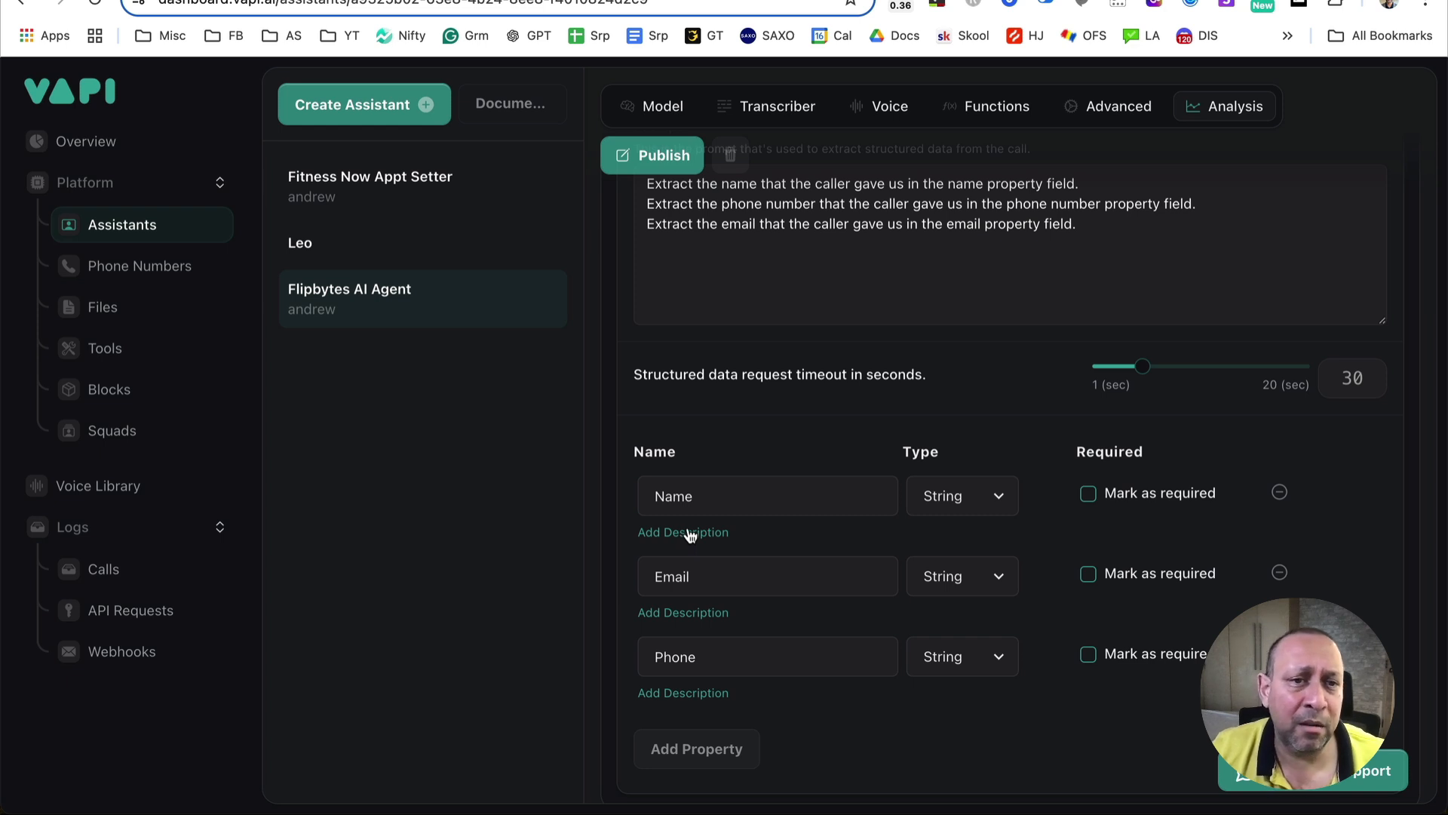
{"action": "scroll", "coordinate": [819, 519], "scroll_direction": "up", "scroll_amount": 1}
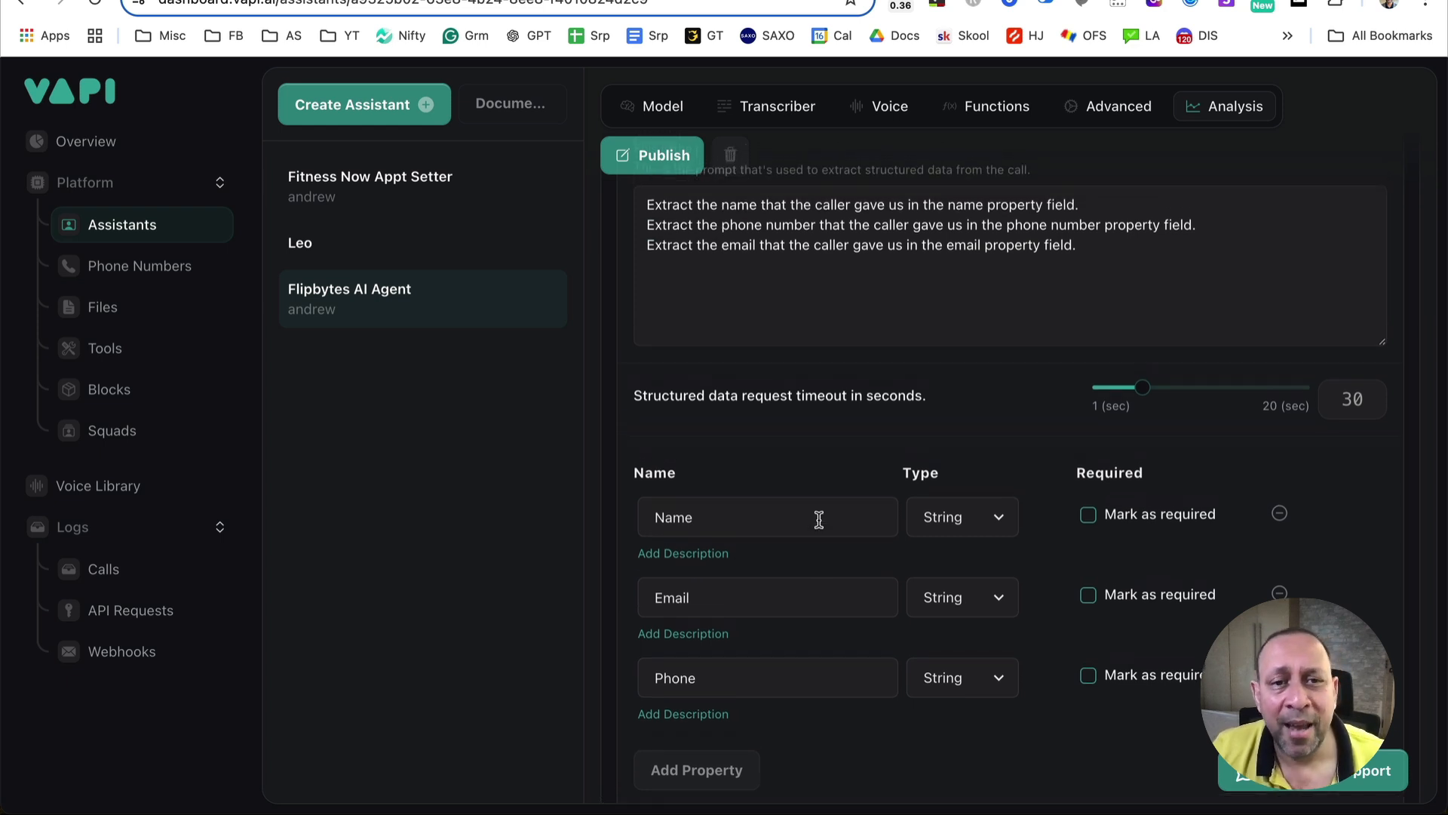
{"action": "scroll", "coordinate": [819, 519], "scroll_direction": "up", "scroll_amount": 3}
{"action": "triple_click", "coordinate": [809, 324]}
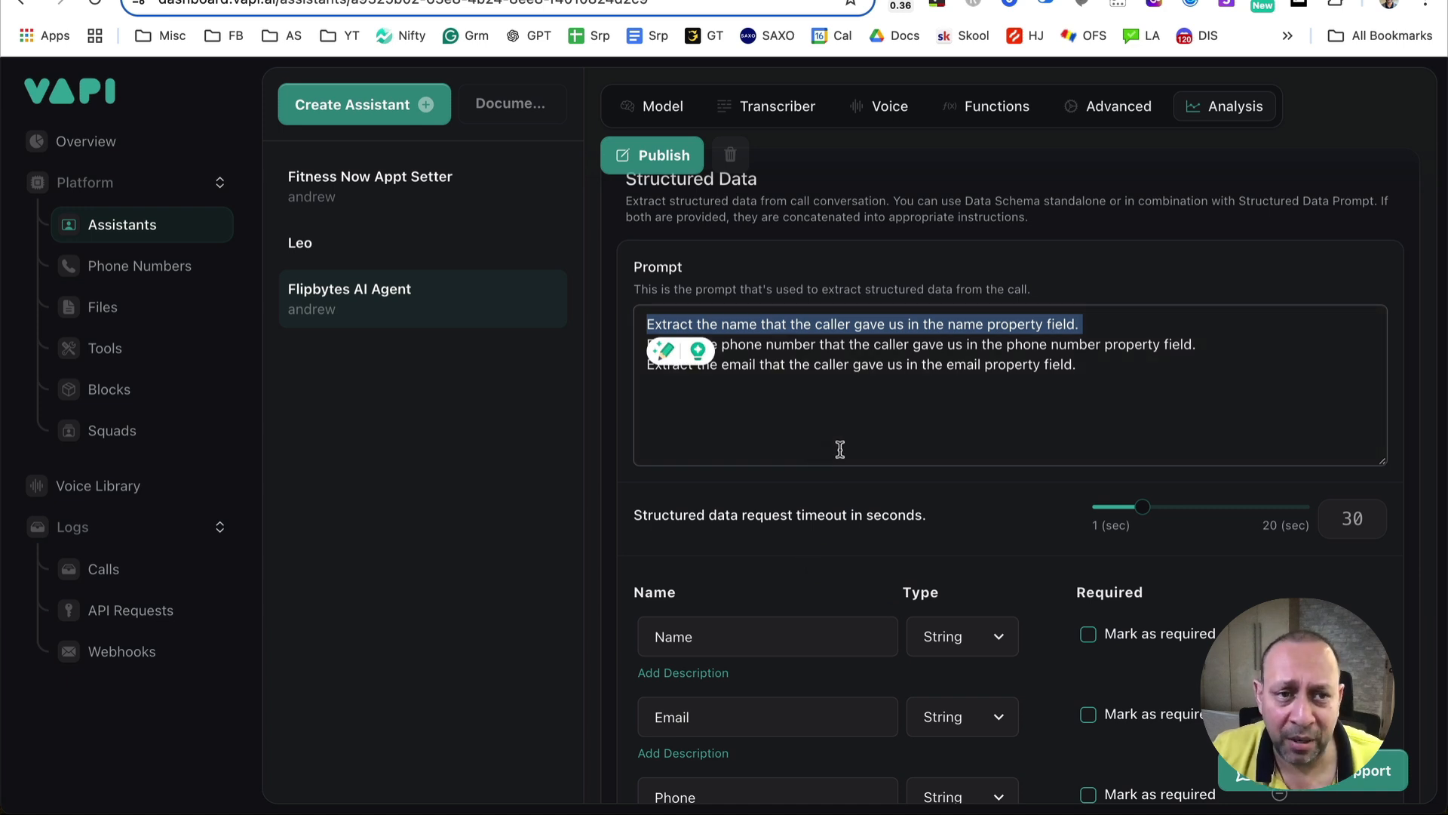
{"action": "left_click", "coordinate": [840, 450]}
{"action": "scroll", "coordinate": [837, 452], "scroll_direction": "down", "scroll_amount": 2}
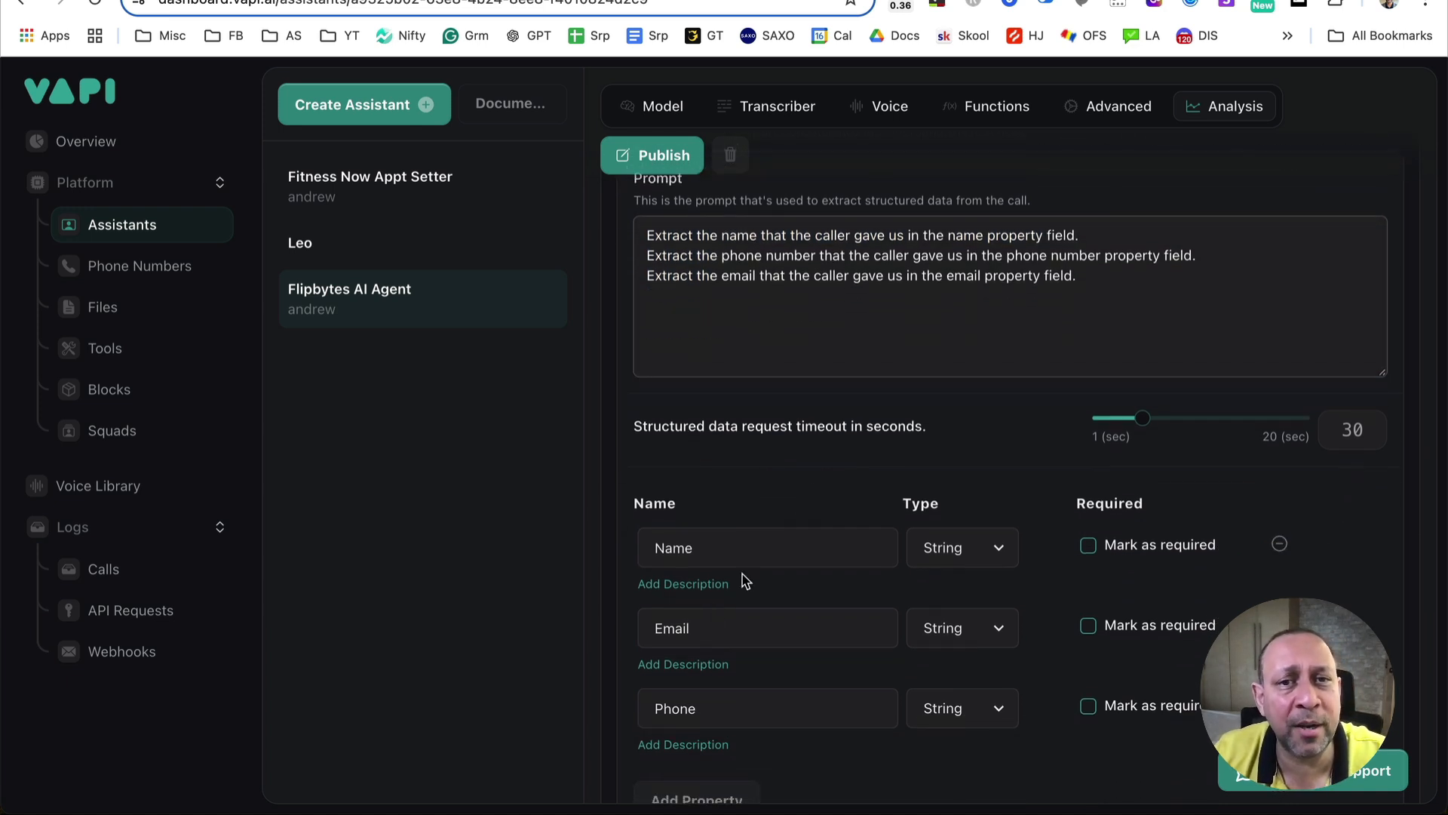
- Expand and read the descriptions of the Name, Email and Phone structured data properties
{"action": "left_click", "coordinate": [712, 584]}
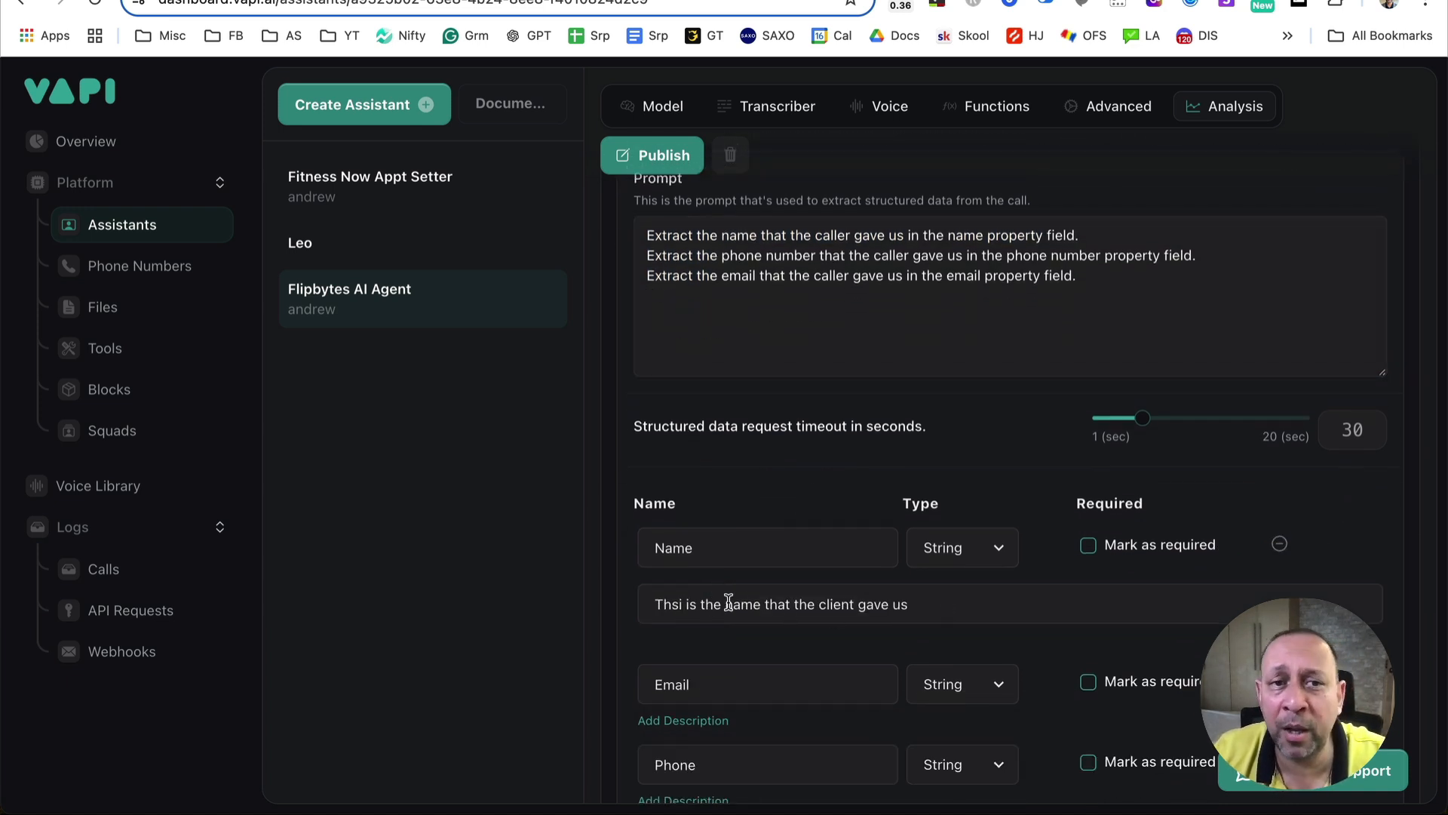
{"action": "scroll", "coordinate": [1169, 586], "scroll_direction": "down", "scroll_amount": 3}
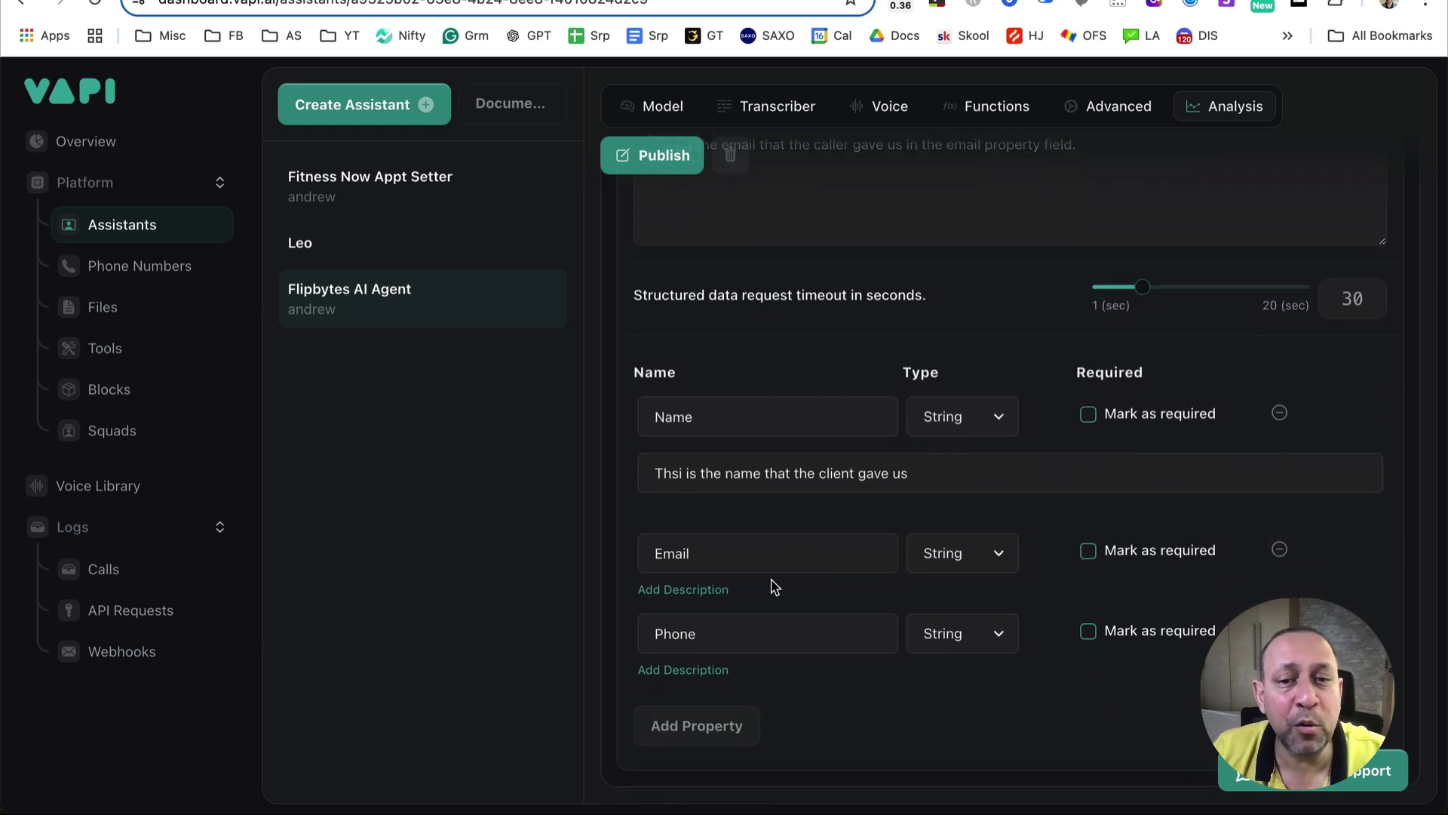
{"action": "left_click", "coordinate": [700, 596]}
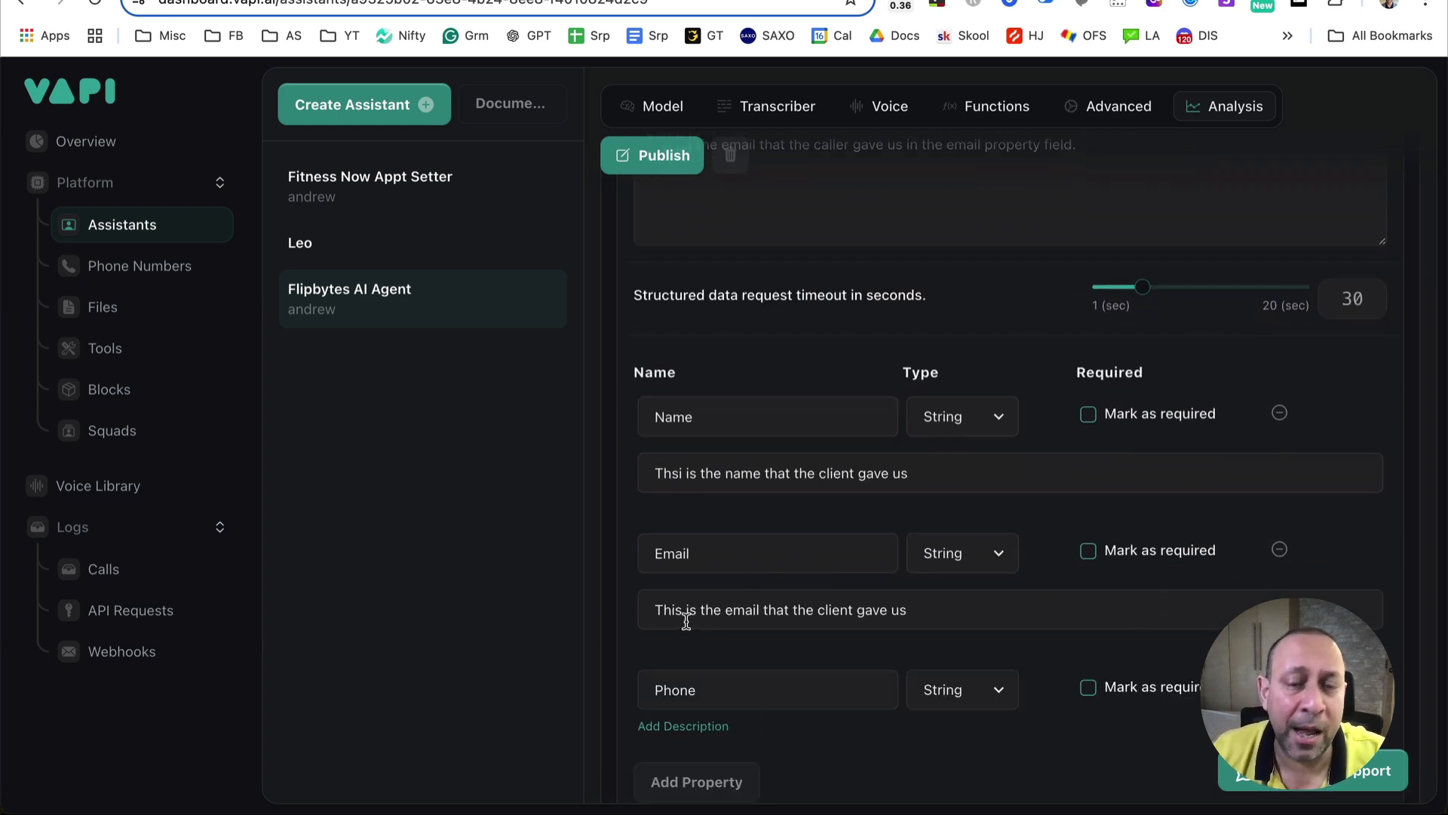
{"action": "left_click_drag", "start_coordinate": [651, 473], "coordinate": [974, 485]}
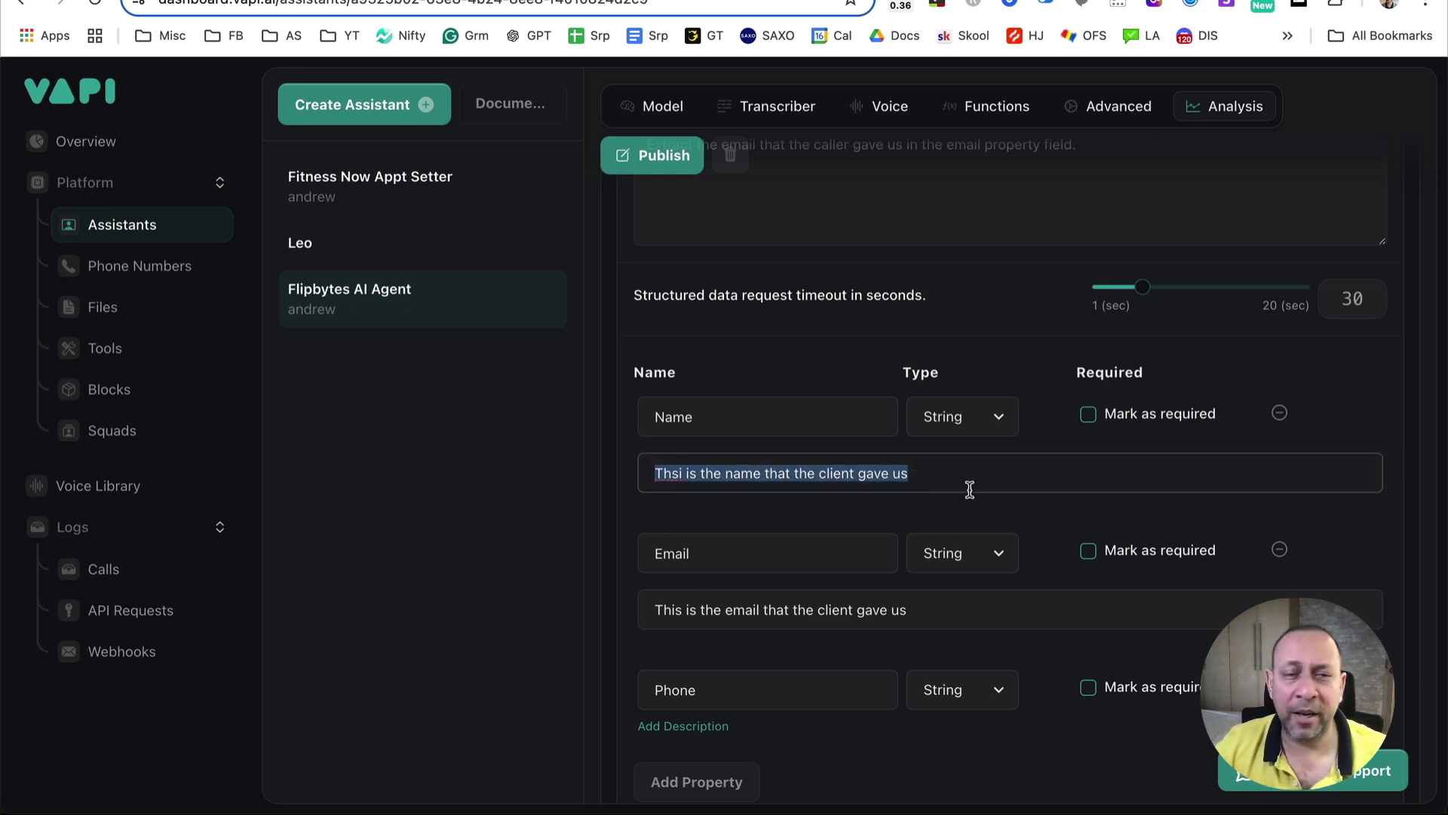
{"action": "left_click_drag", "start_coordinate": [649, 610], "coordinate": [939, 619]}
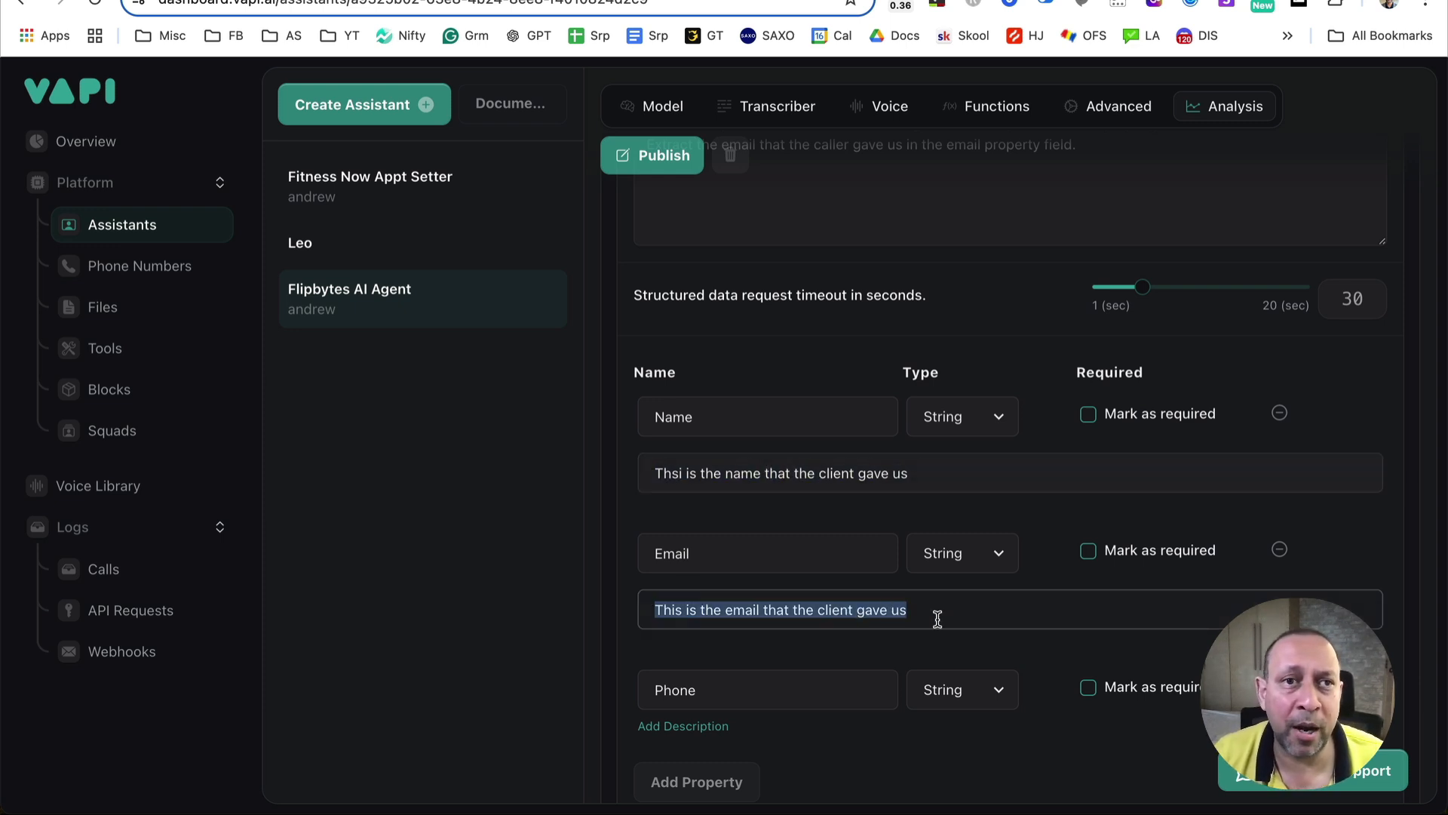
{"action": "scroll", "coordinate": [714, 693], "scroll_direction": "down", "scroll_amount": 2}
{"action": "left_click", "coordinate": [709, 670]}
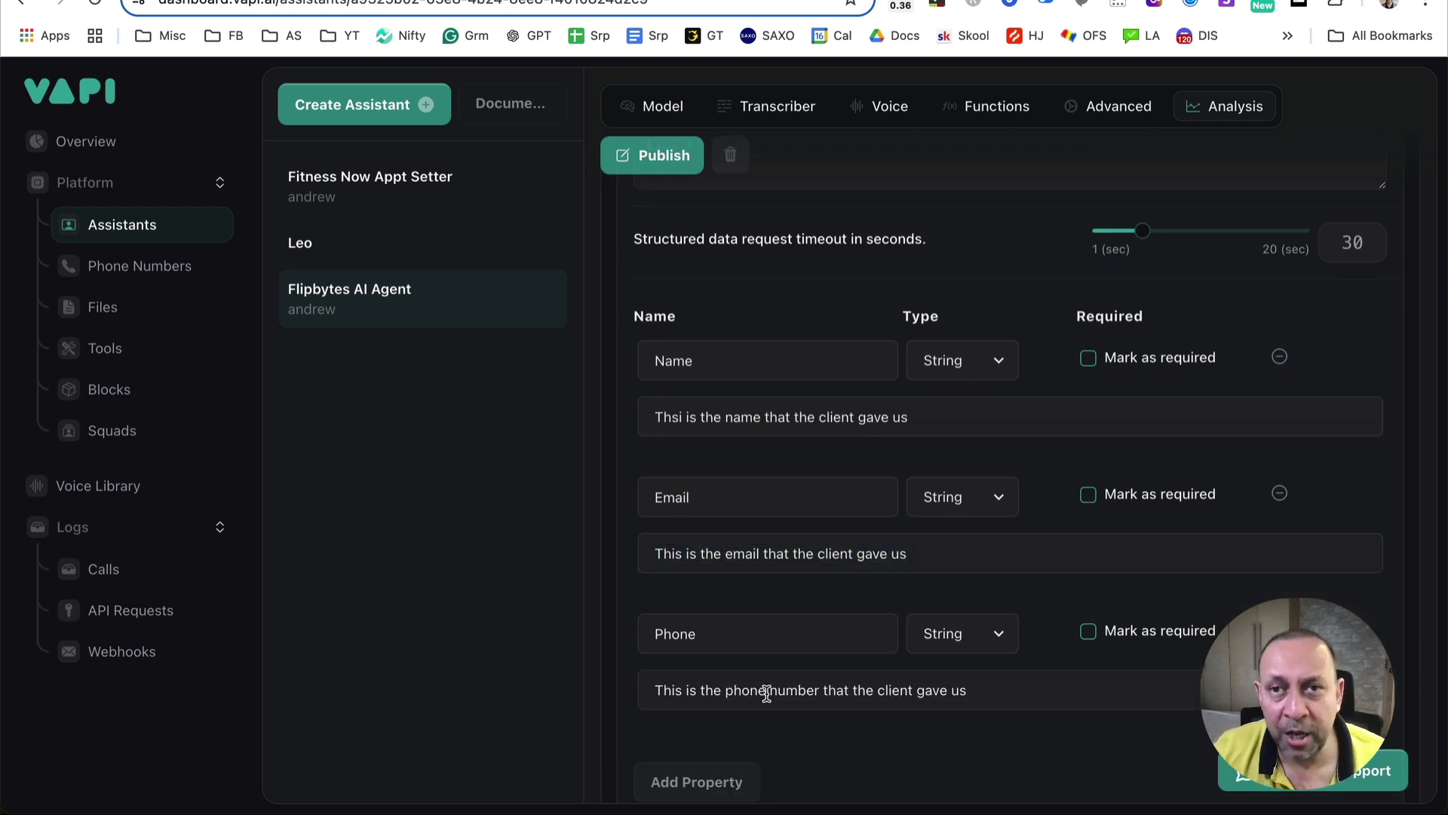
{"action": "left_click_drag", "start_coordinate": [647, 691], "coordinate": [1057, 705]}
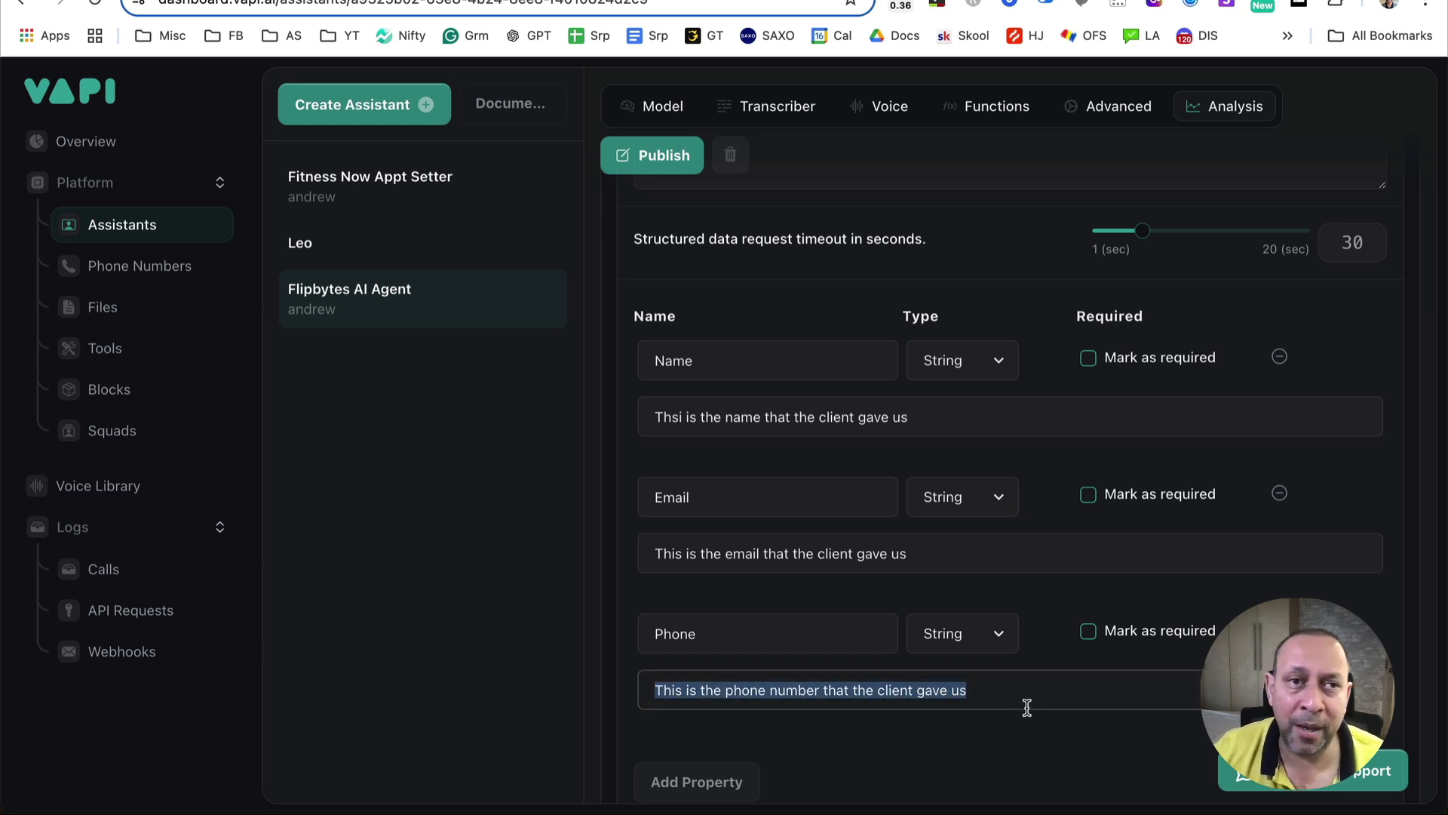
- Review the phone number and email extraction instructions in the Structured Data prompt
{"action": "scroll", "coordinate": [934, 527], "scroll_direction": "up", "scroll_amount": 5}
{"action": "left_click_drag", "start_coordinate": [1092, 469], "coordinate": [591, 443]}
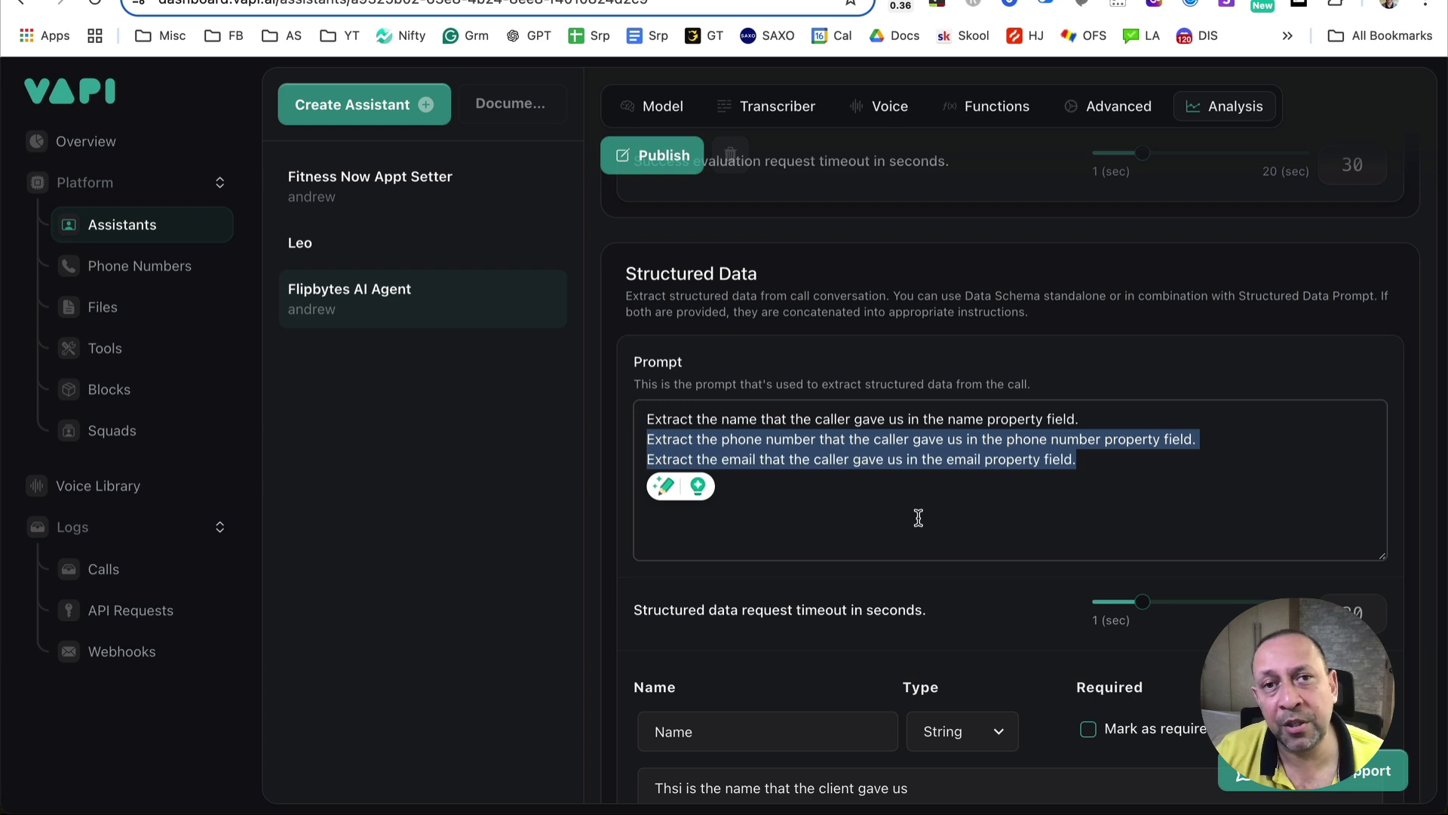
{"action": "scroll", "coordinate": [918, 518], "scroll_direction": "up", "scroll_amount": 2}
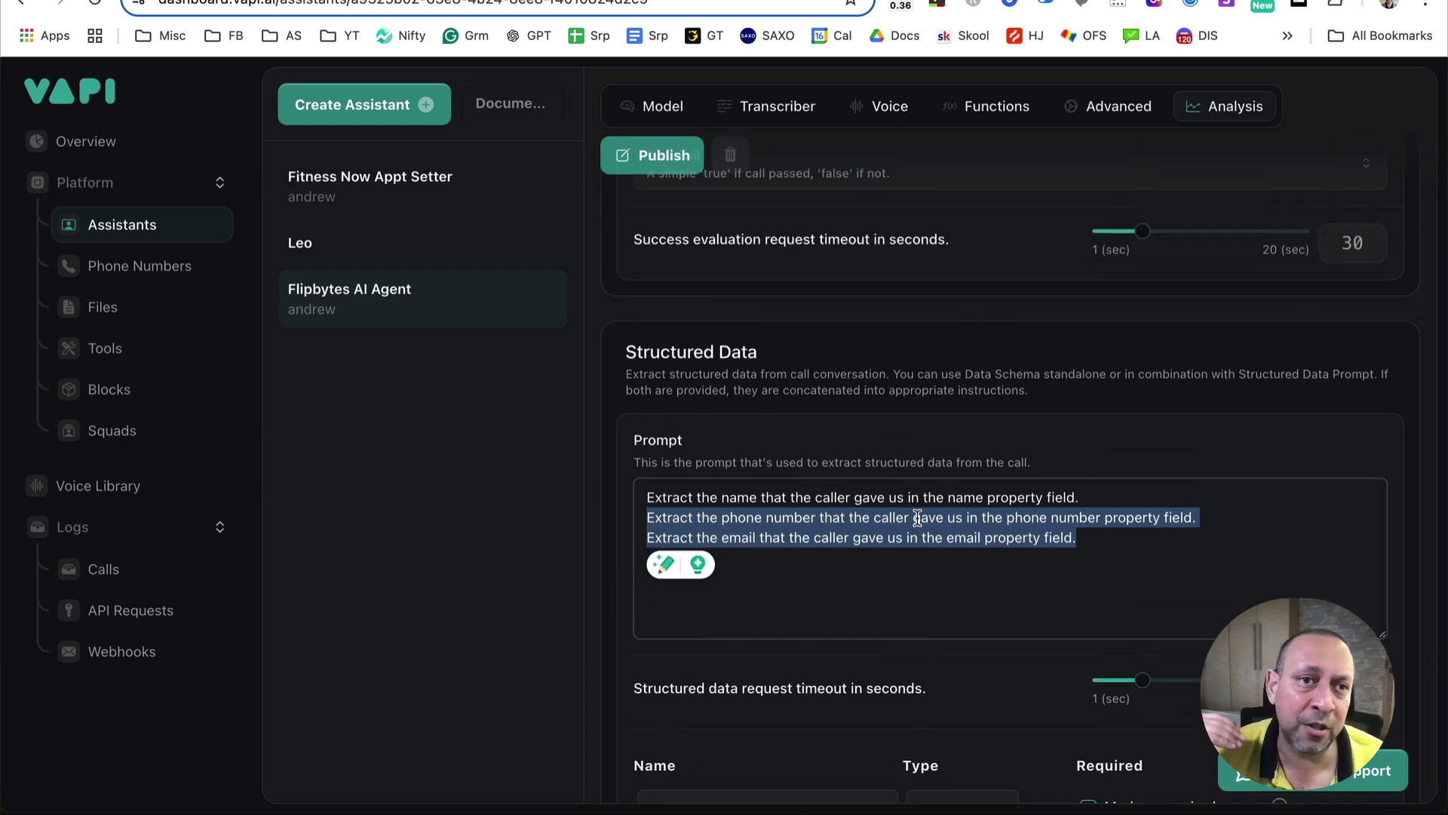
{"action": "scroll", "coordinate": [667, 195], "scroll_direction": "up", "scroll_amount": 10}
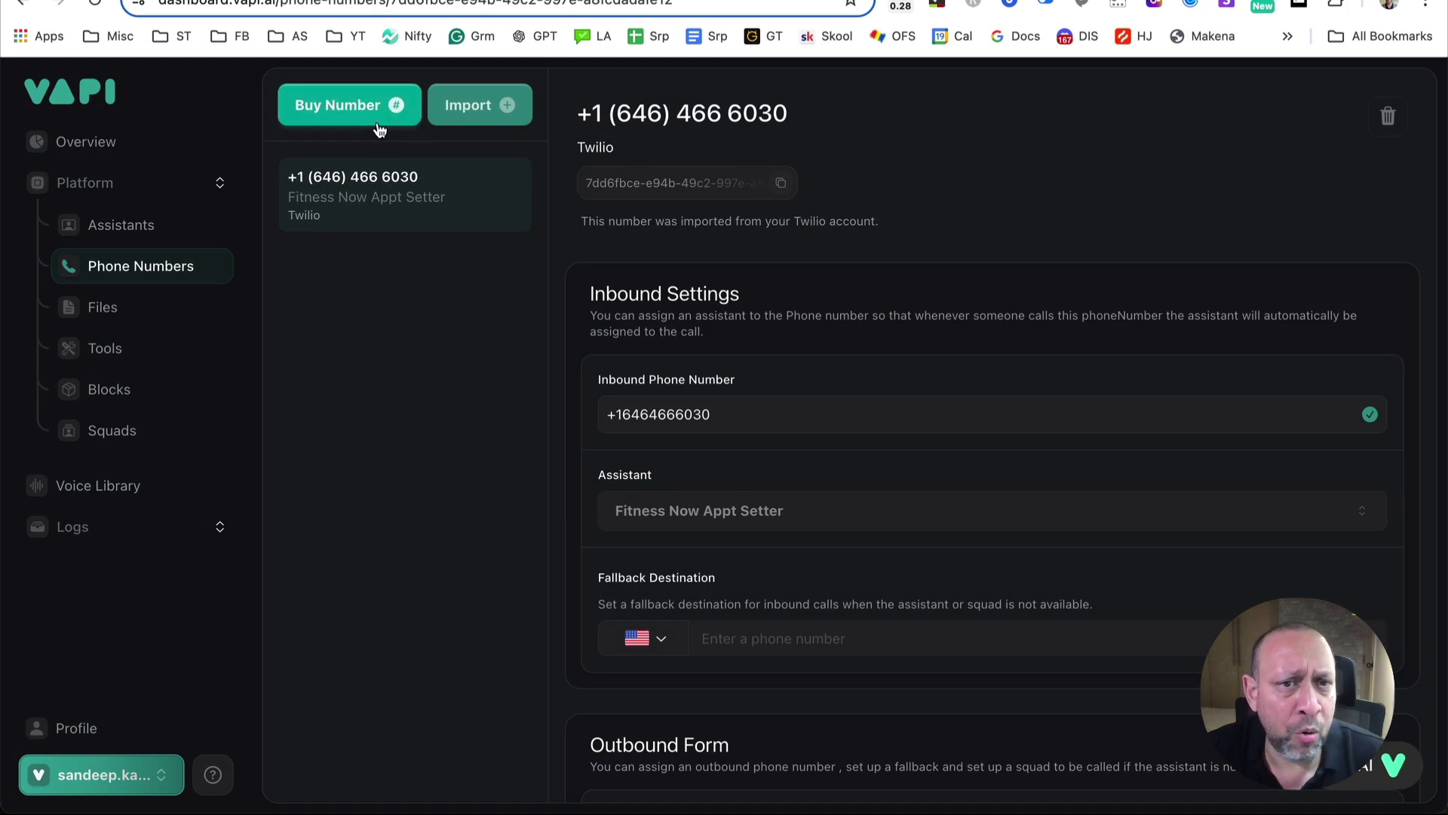
- Open the Buy Phone Number dialog, read its note on regional availability, and close it without buying
{"action": "left_click", "coordinate": [341, 106]}
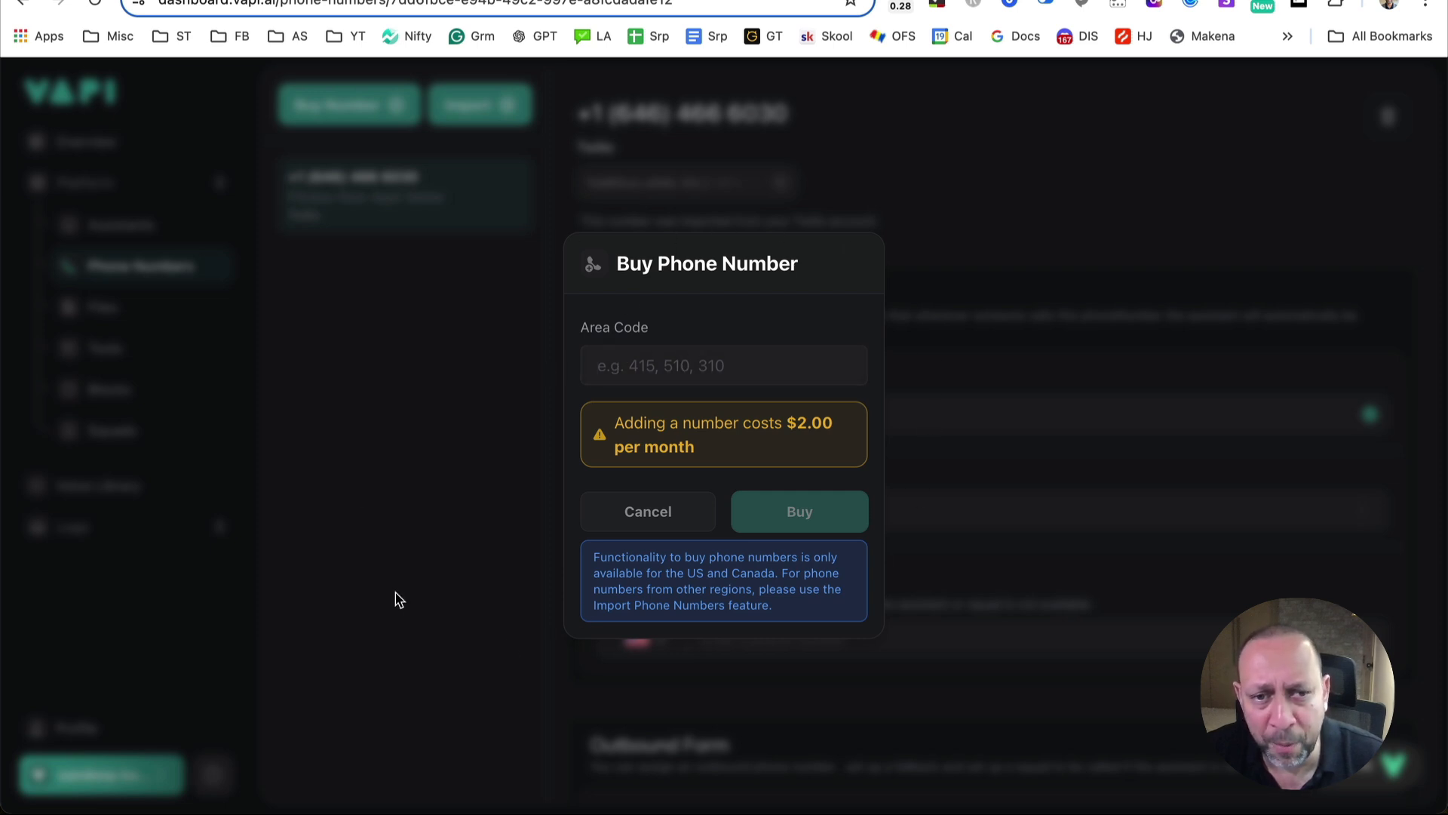
{"action": "left_click_drag", "start_coordinate": [804, 608], "coordinate": [610, 567]}
{"action": "left_click", "coordinate": [674, 582]}
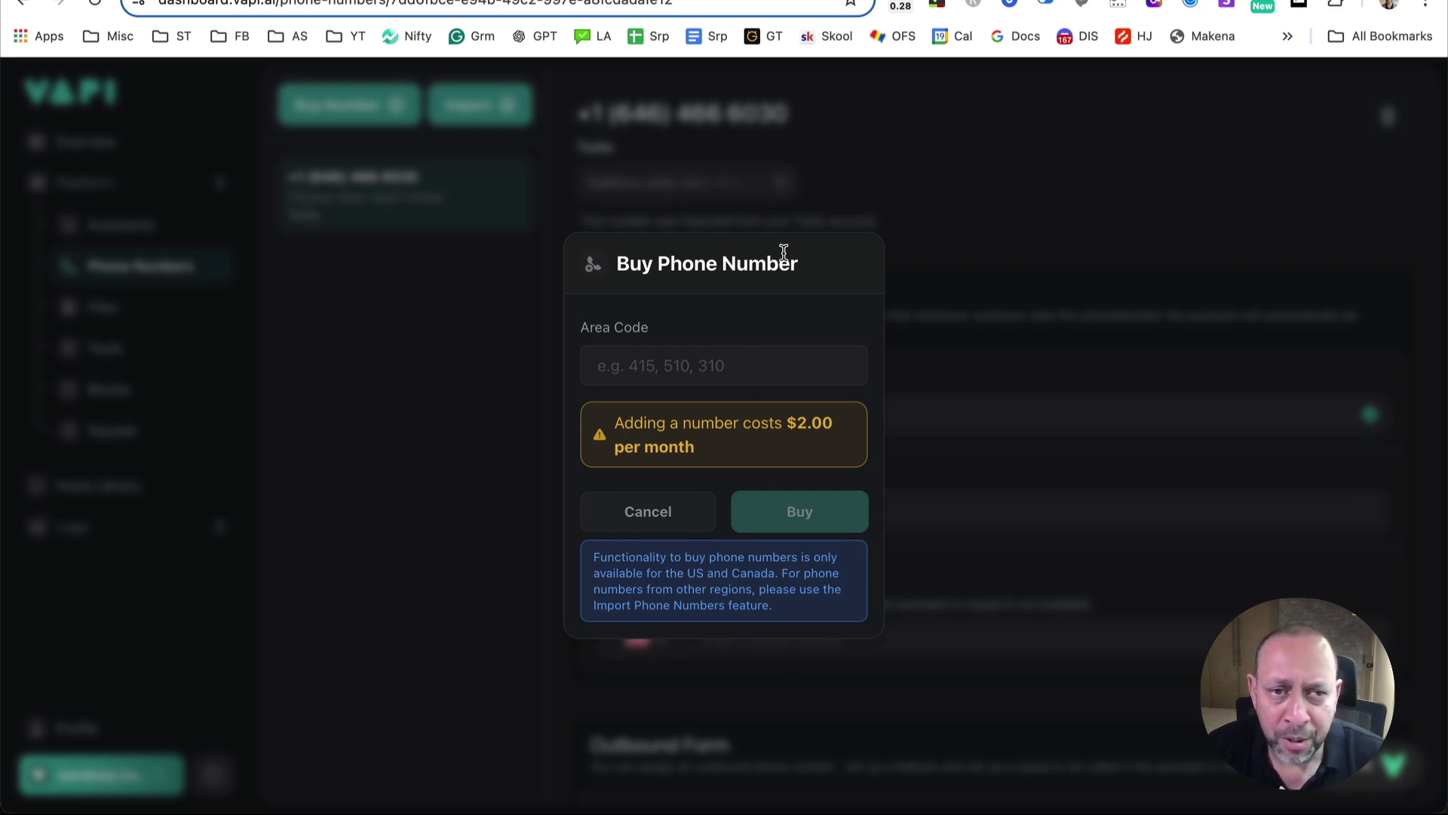
{"action": "left_click", "coordinate": [447, 313]}
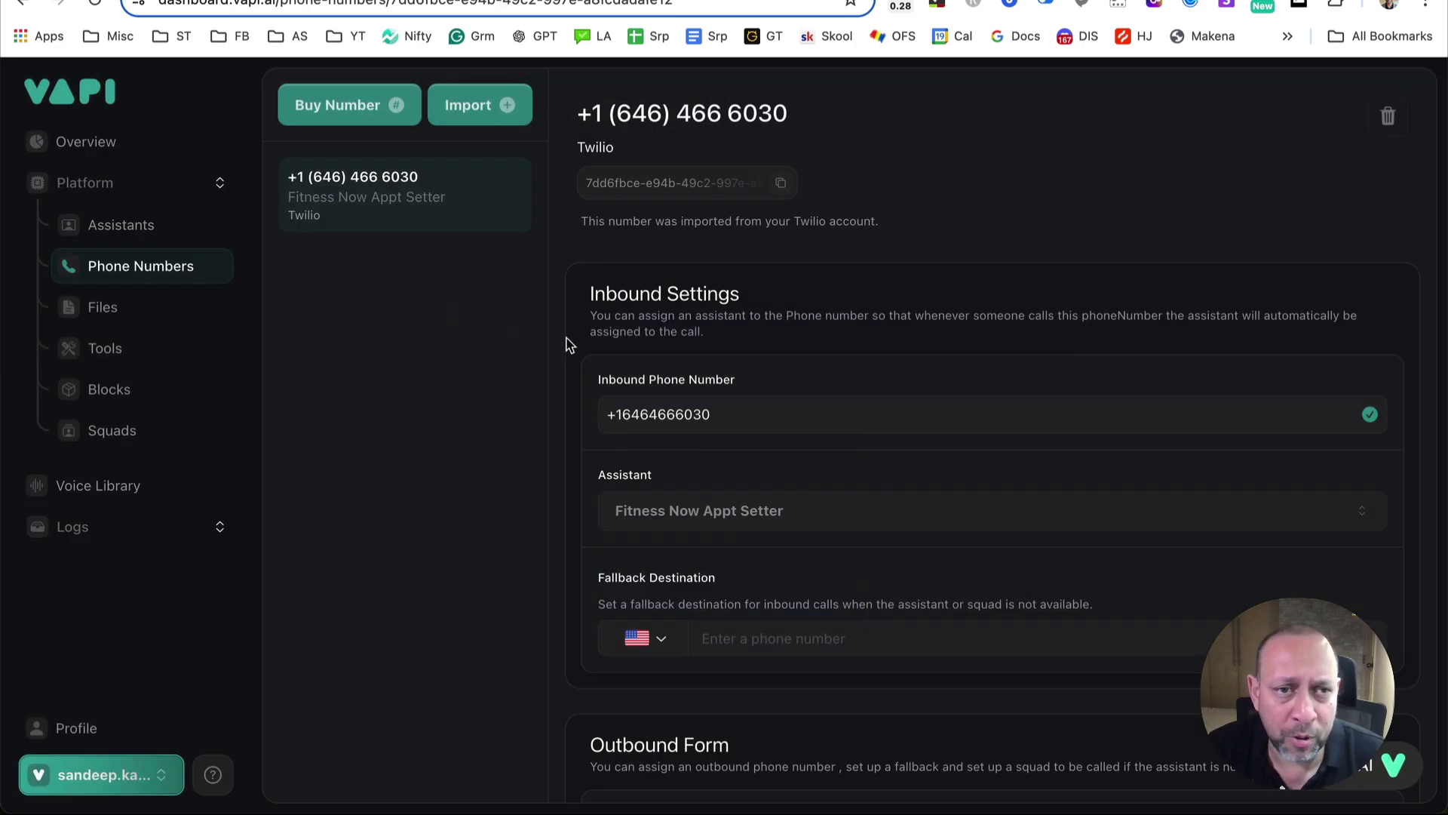
- Open the Import Phone Number dialog and compare its Twilio and Vonage provider options, returning to Twilio
{"action": "left_click", "coordinate": [488, 108]}
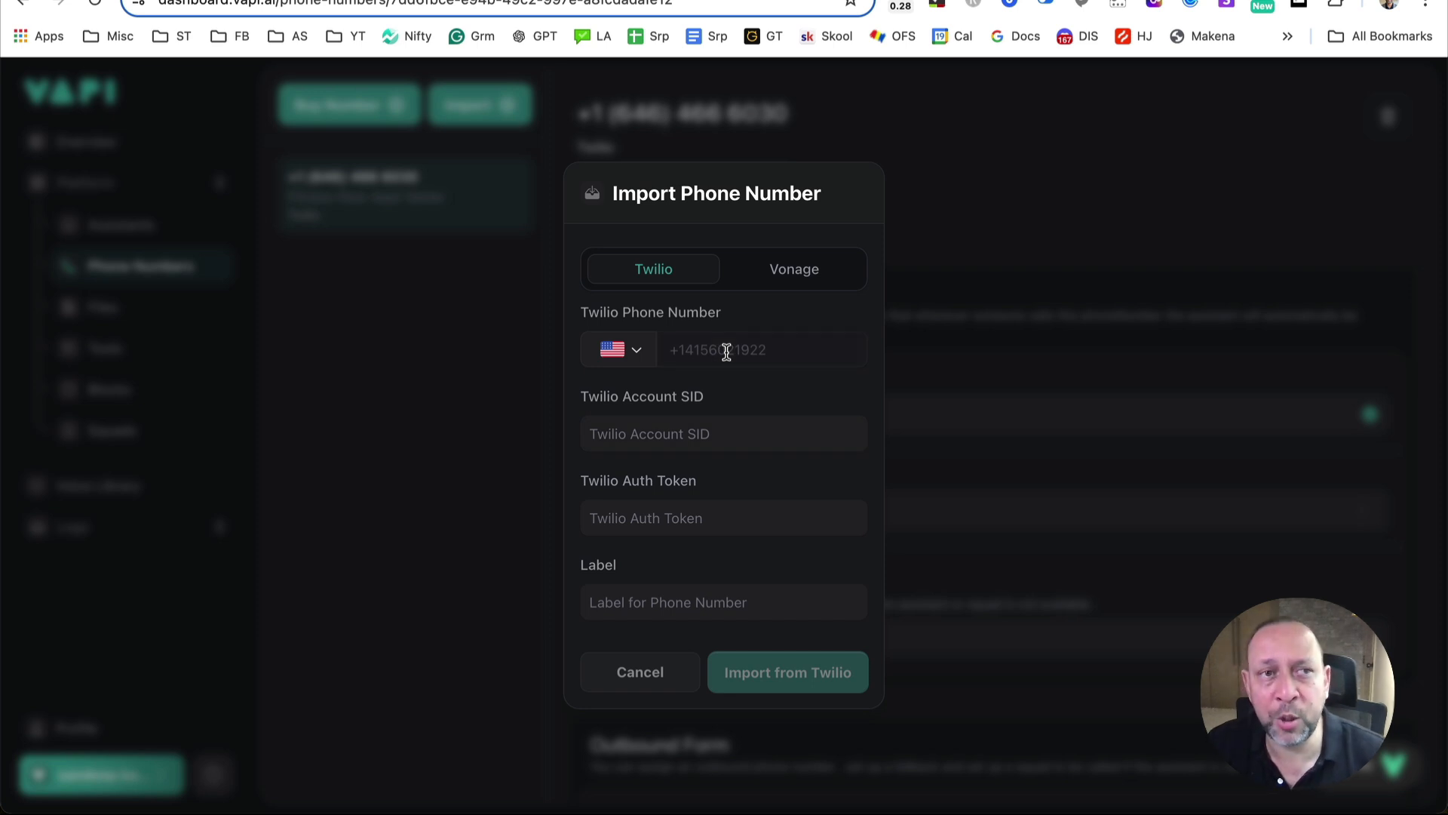
{"action": "left_click", "coordinate": [355, 1]}
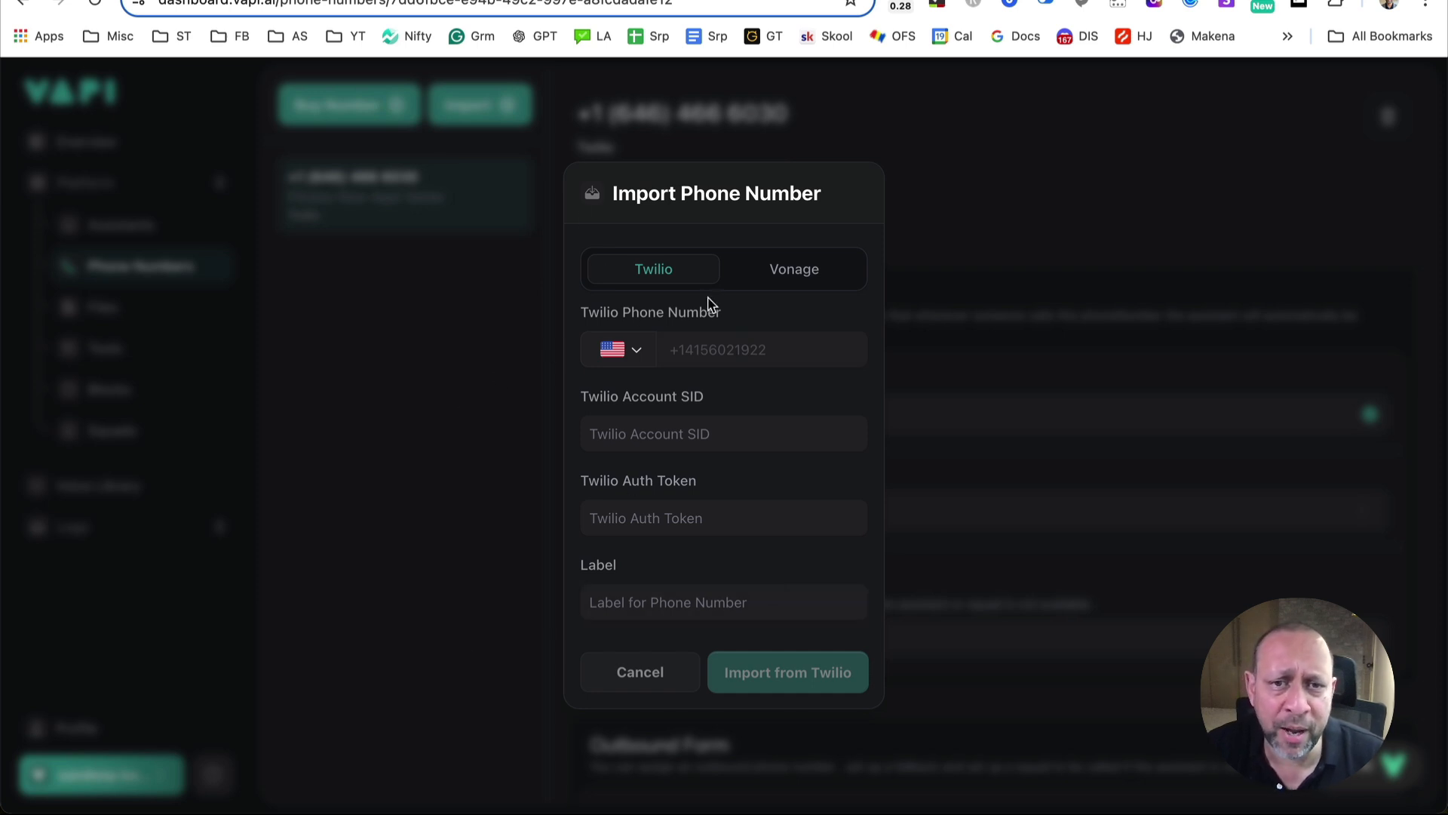
{"action": "left_click", "coordinate": [769, 273]}
{"action": "left_click", "coordinate": [653, 272]}
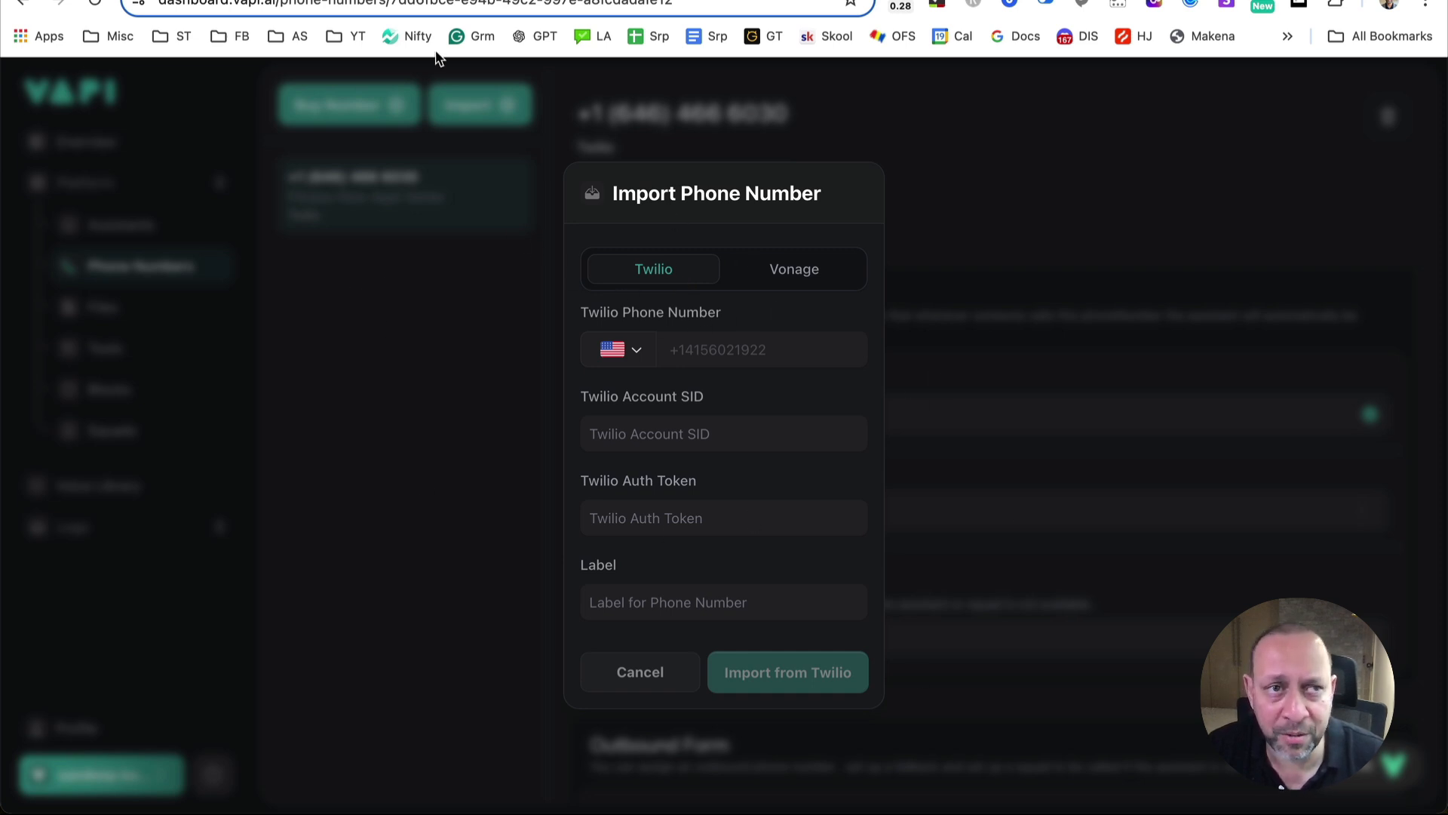
- Switch to the Twilio website, go to its account console, and open the page for buying a number
{"action": "left_click", "coordinate": [340, 1]}
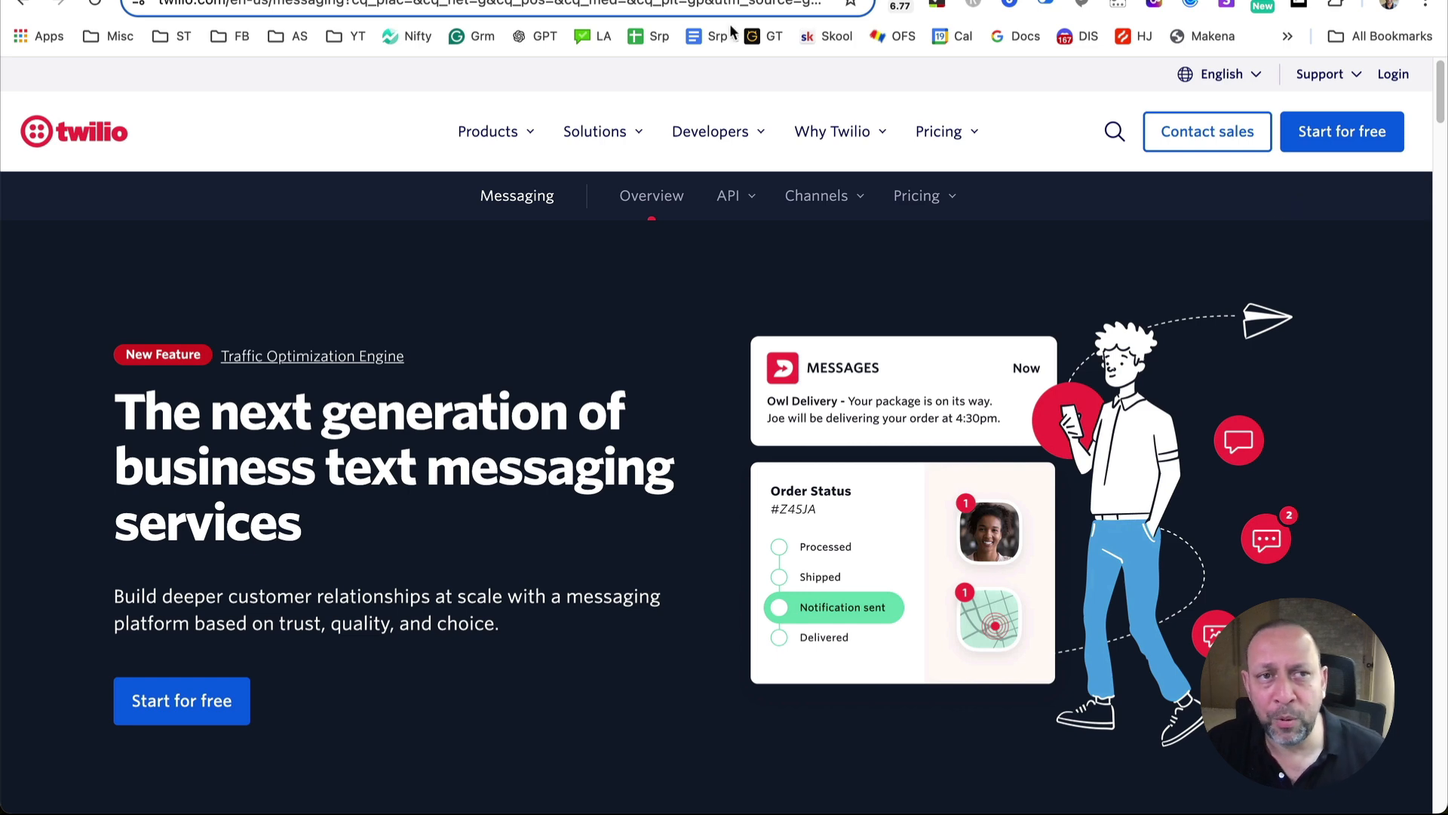
{"action": "left_click", "coordinate": [366, 1]}
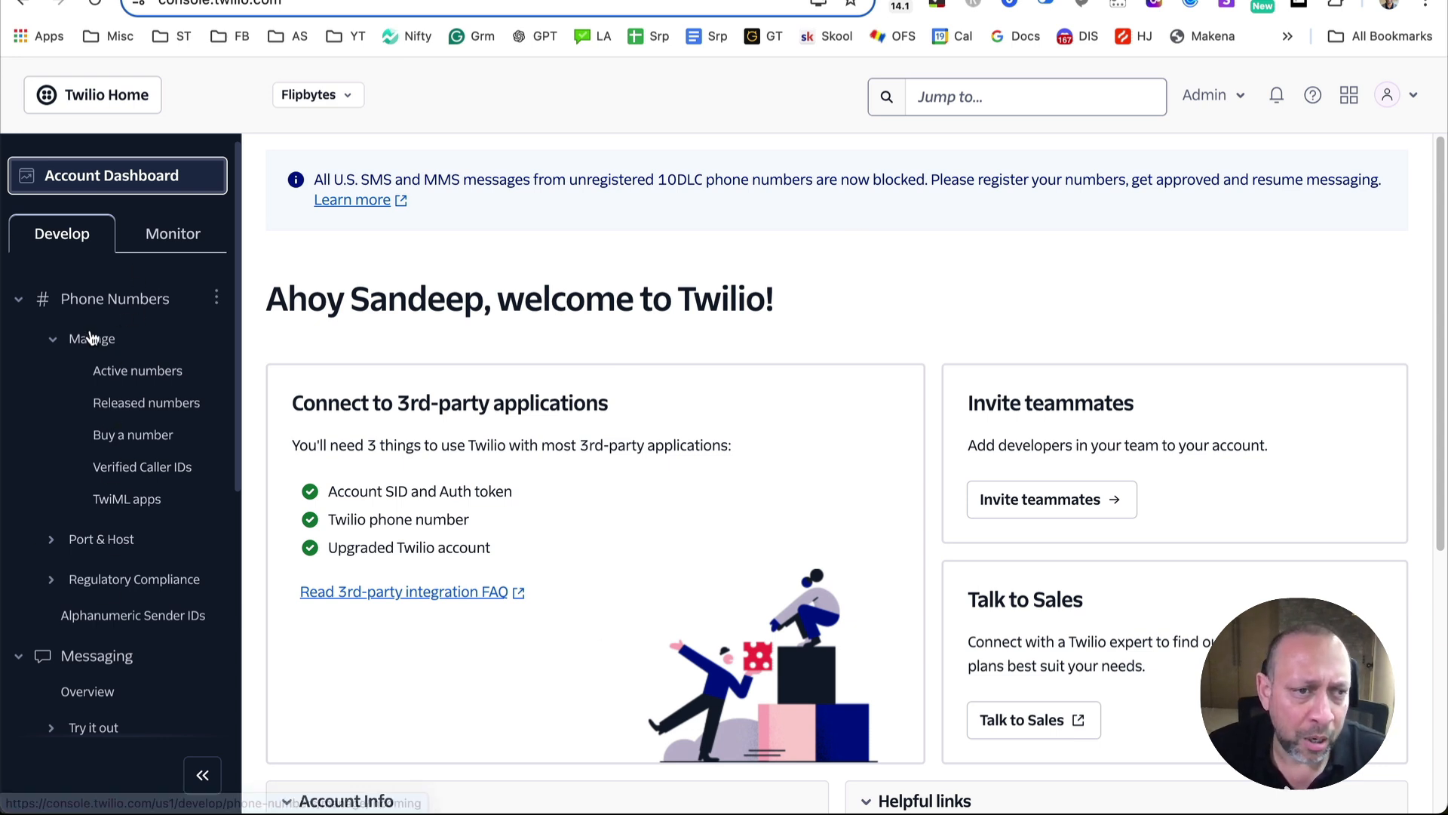
{"action": "left_click", "coordinate": [140, 437]}
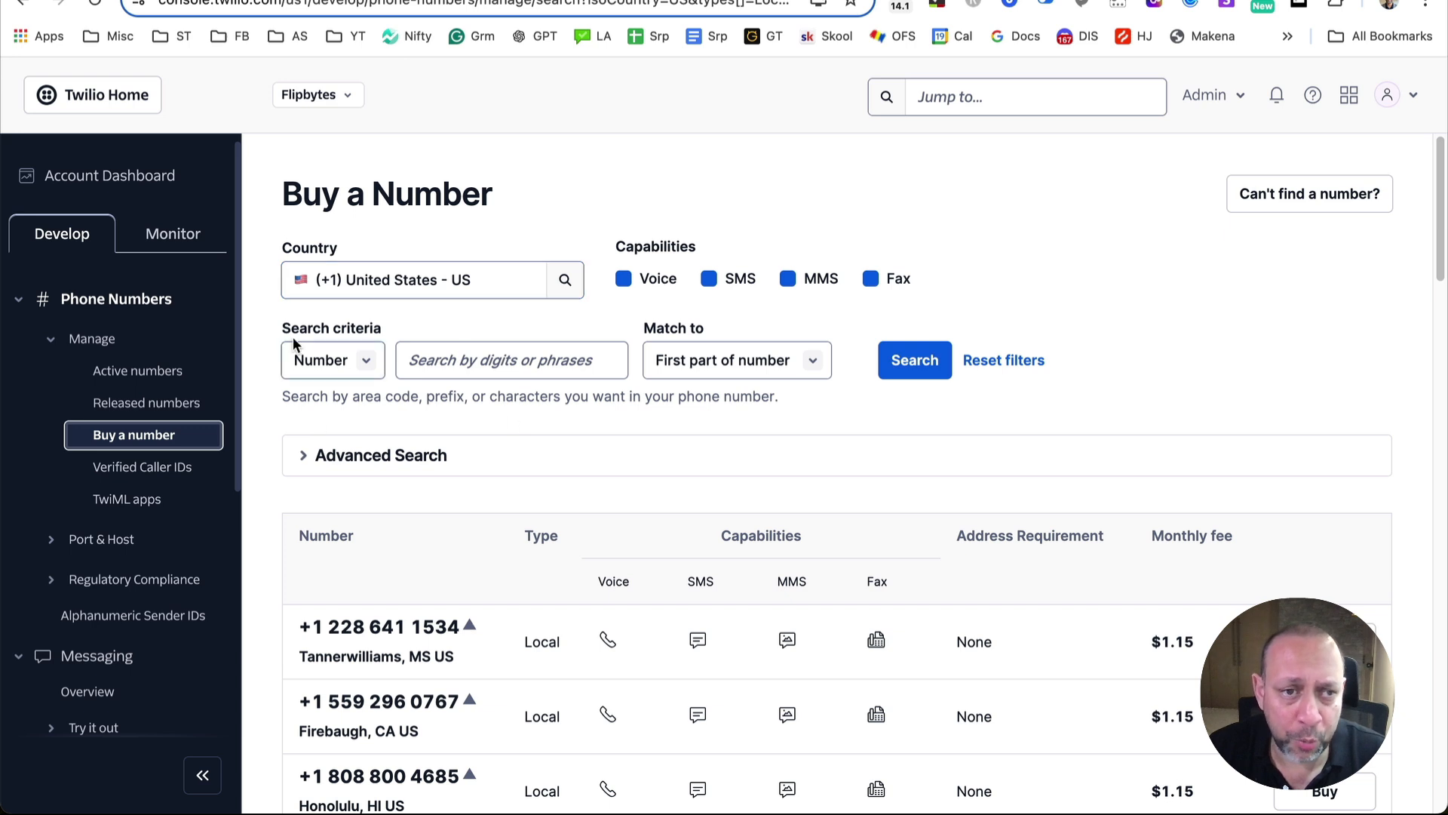
- Search for United States numbers starting with 415, limiting the required capabilities to Voice and SMS, and look through the offers
{"action": "scroll", "coordinate": [657, 395], "scroll_direction": "down", "scroll_amount": 2}
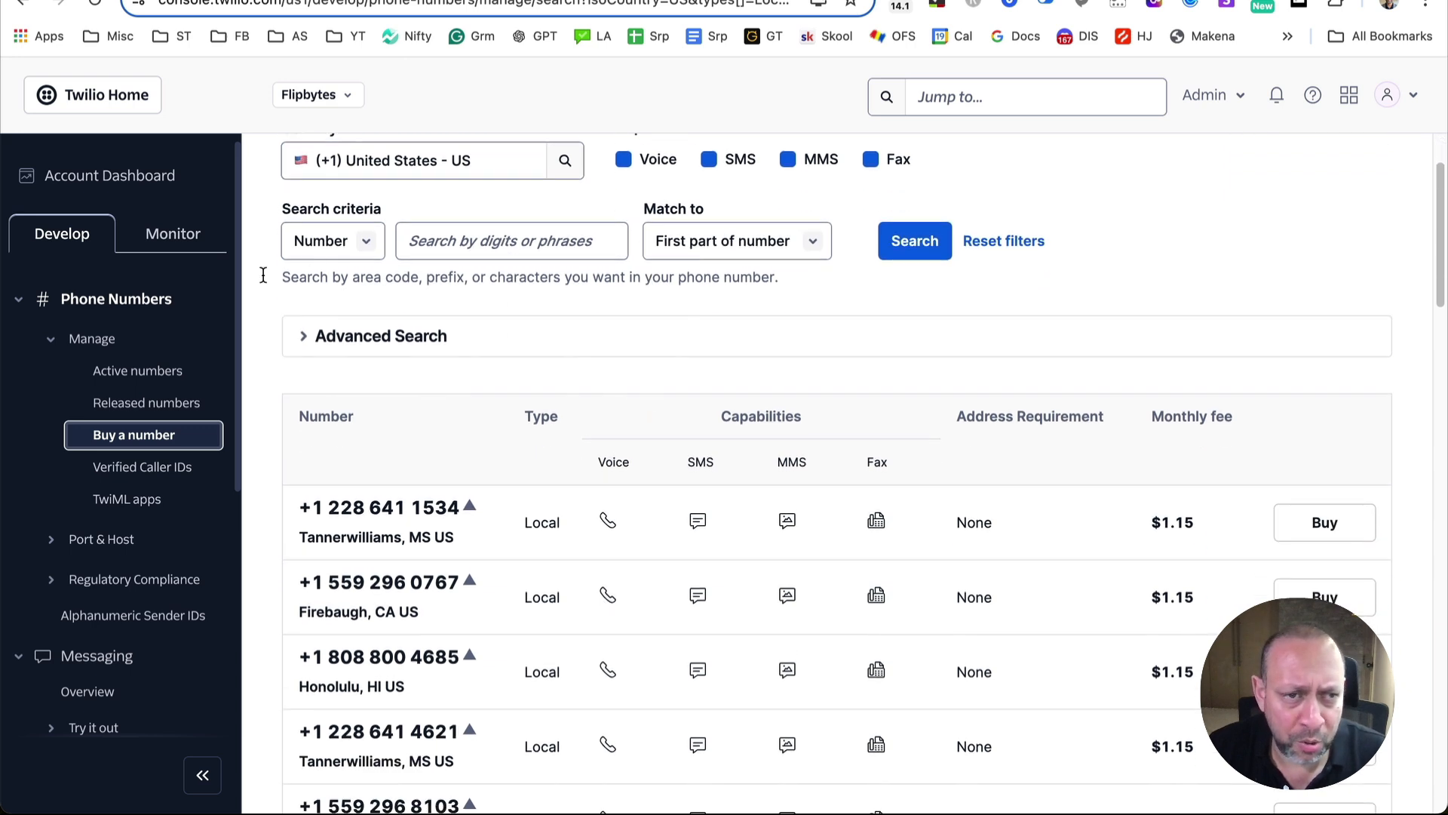
{"action": "left_click", "coordinate": [462, 243]}
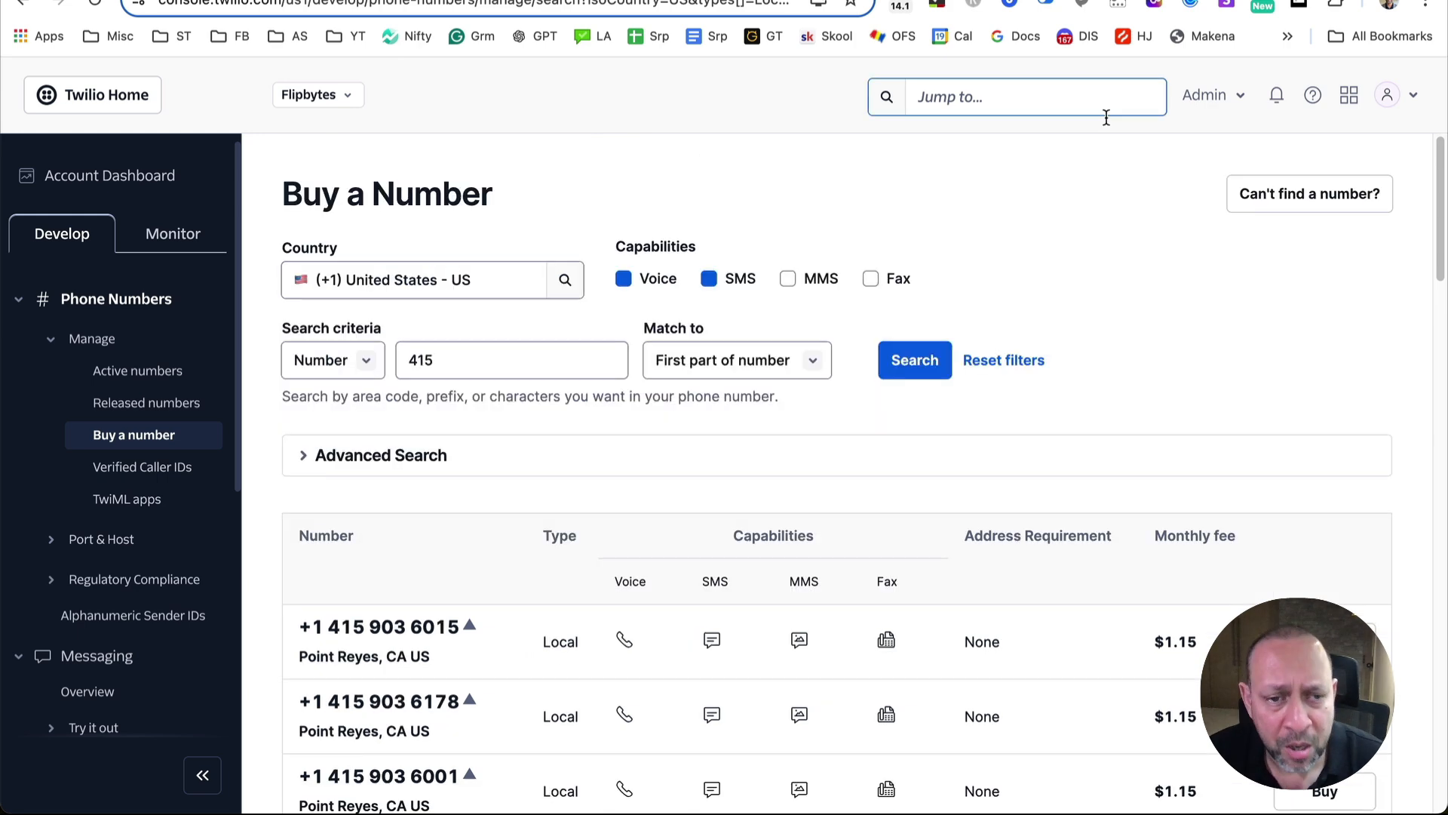
{"action": "scroll", "coordinate": [944, 446], "scroll_direction": "down", "scroll_amount": 3}
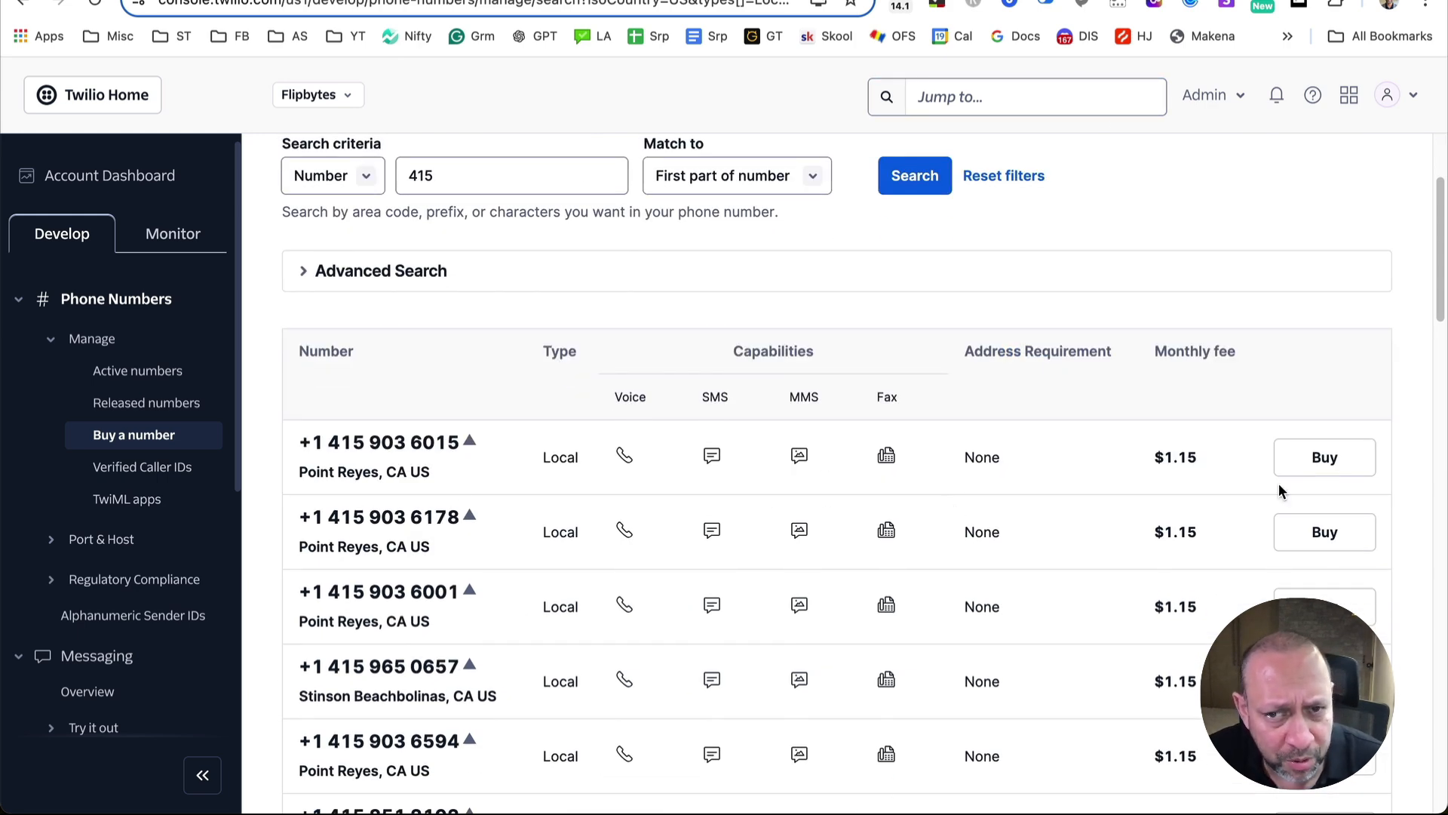
- Review the terms and capabilities of the first listed 415 number in Point Reyes and buy it for $1.15 monthly
{"action": "left_click", "coordinate": [1316, 466]}
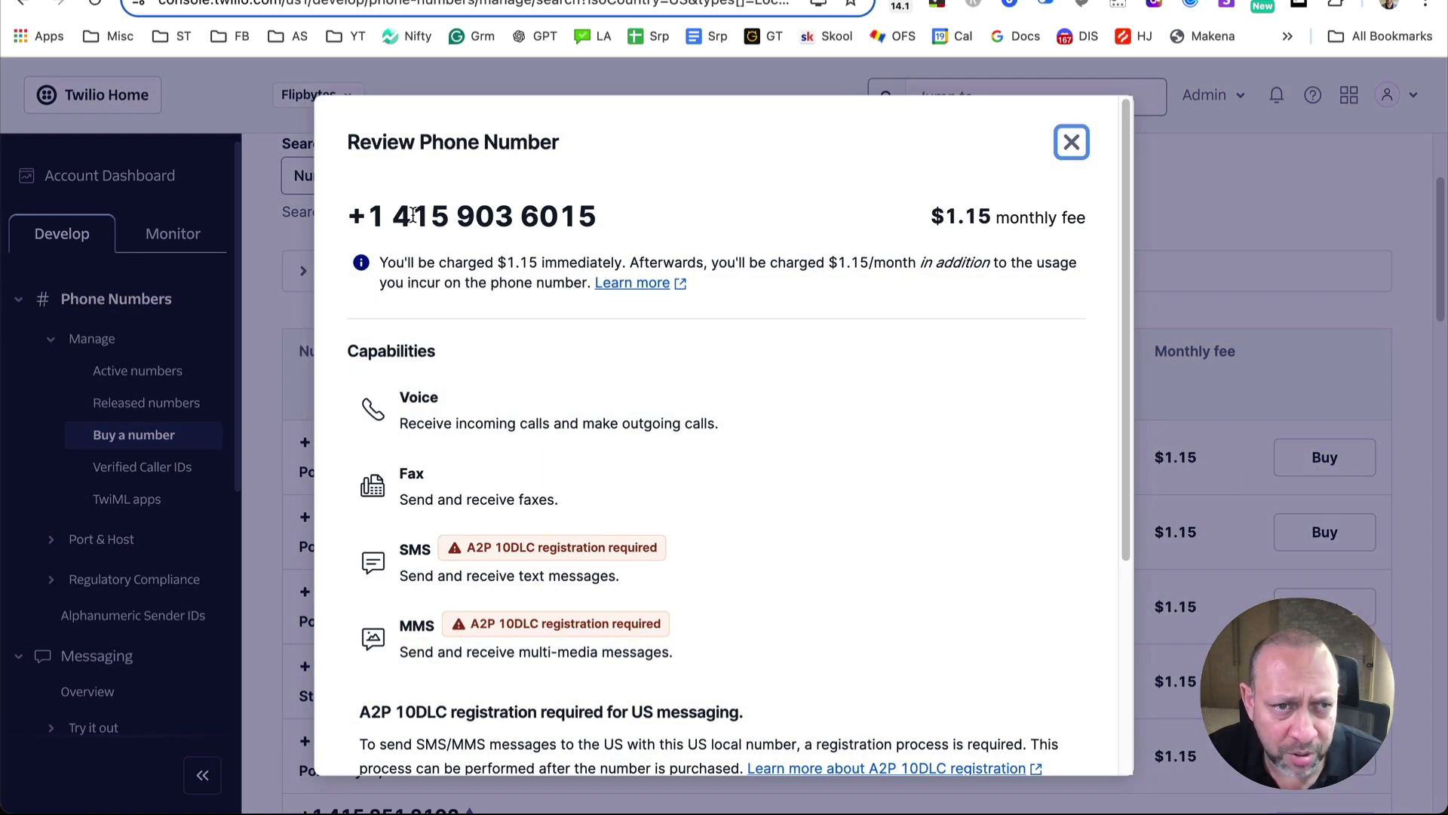
{"action": "scroll", "coordinate": [777, 258], "scroll_direction": "down", "scroll_amount": 5}
{"action": "scroll", "coordinate": [777, 258], "scroll_direction": "up", "scroll_amount": 5}
{"action": "left_click_drag", "start_coordinate": [369, 217], "coordinate": [674, 218]}
{"action": "left_click", "coordinate": [642, 236]}
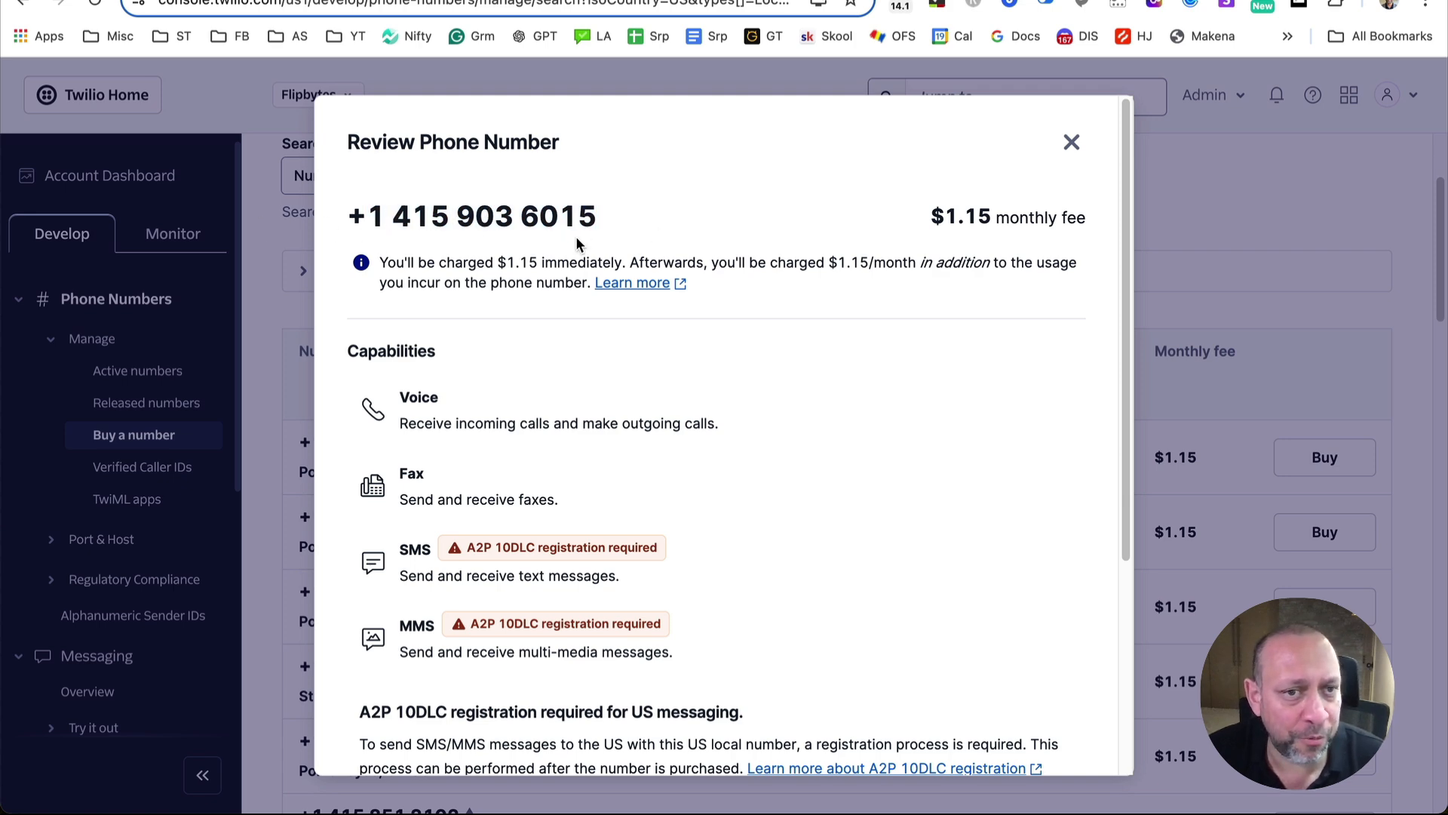
{"action": "scroll", "coordinate": [778, 722], "scroll_direction": "down", "scroll_amount": 4}
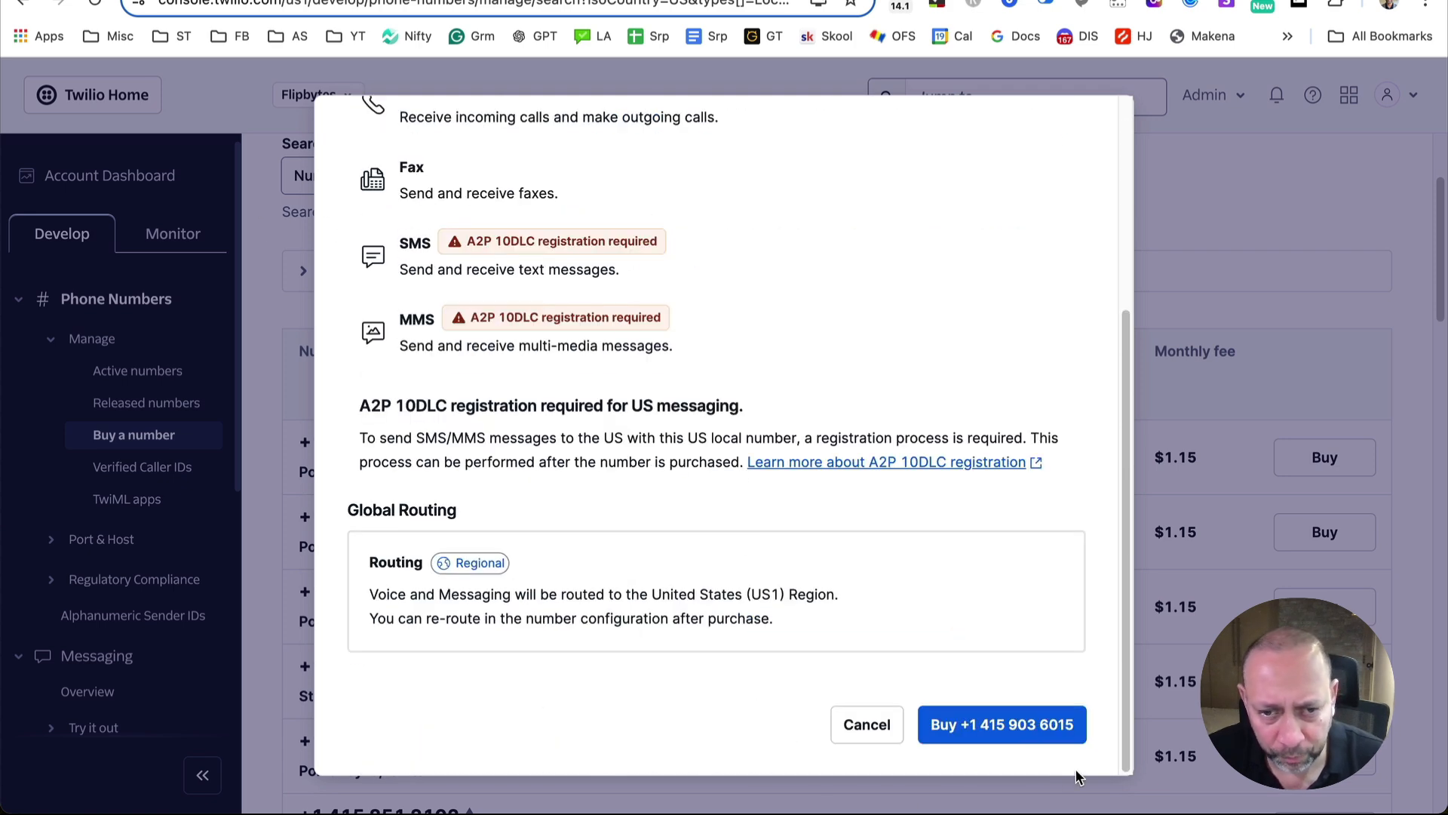
{"action": "left_click", "coordinate": [1005, 729]}
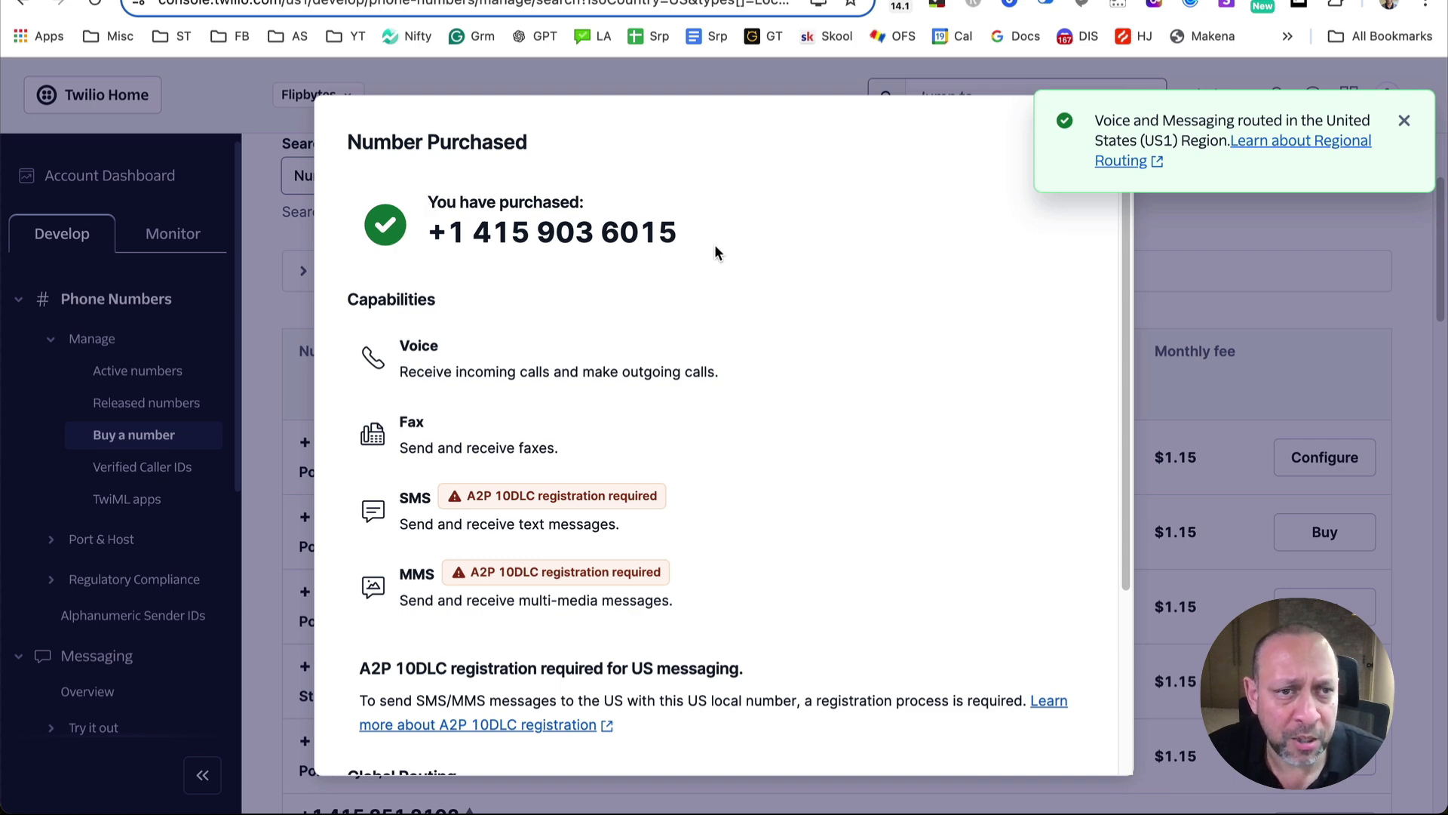
- Copy the purchased number from Twilio's active numbers, switch to Vapi, and paste it as the Twilio phone number in the import form
{"action": "left_click", "coordinate": [143, 371]}
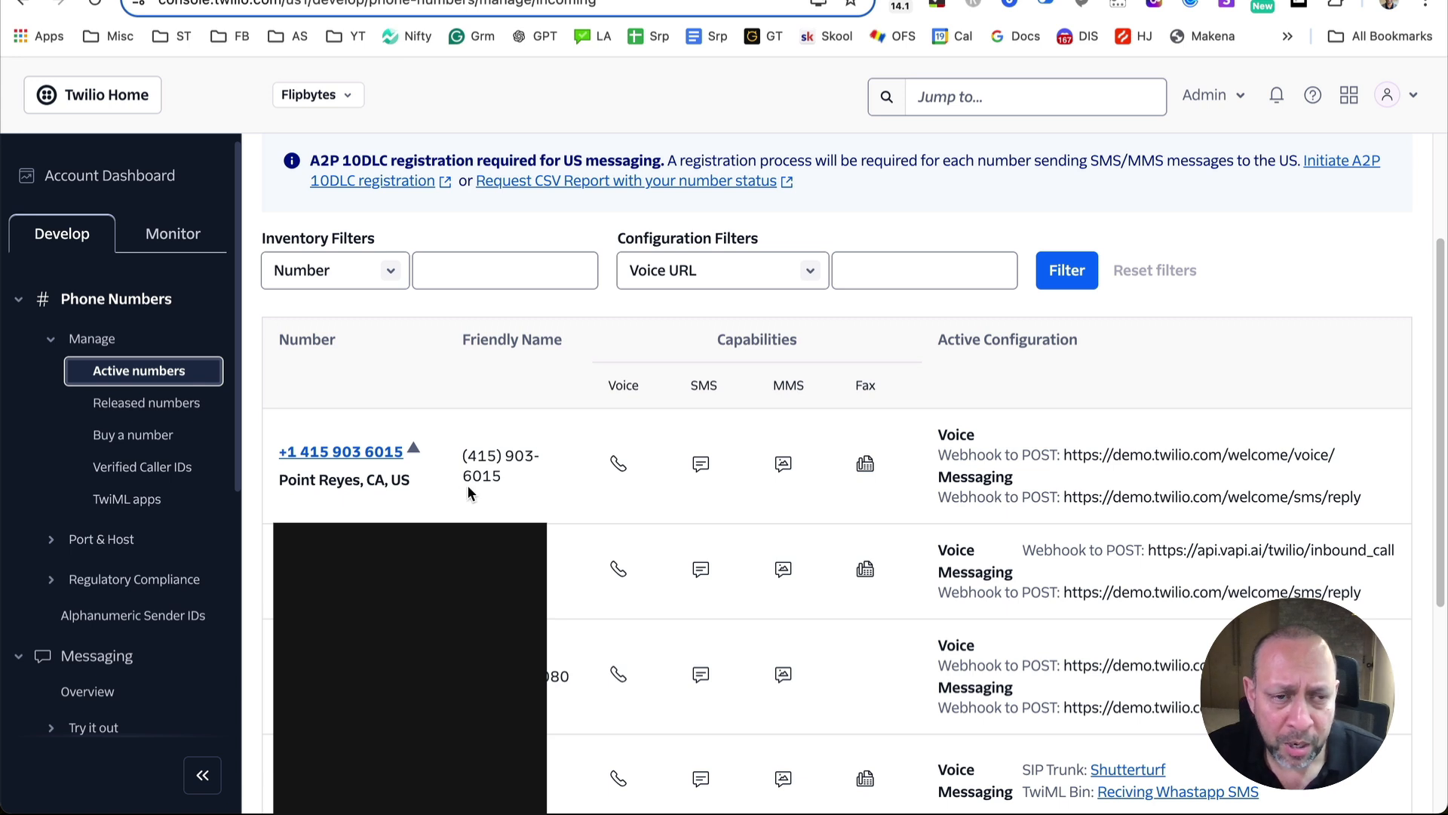
{"action": "right_click", "coordinate": [341, 452]}
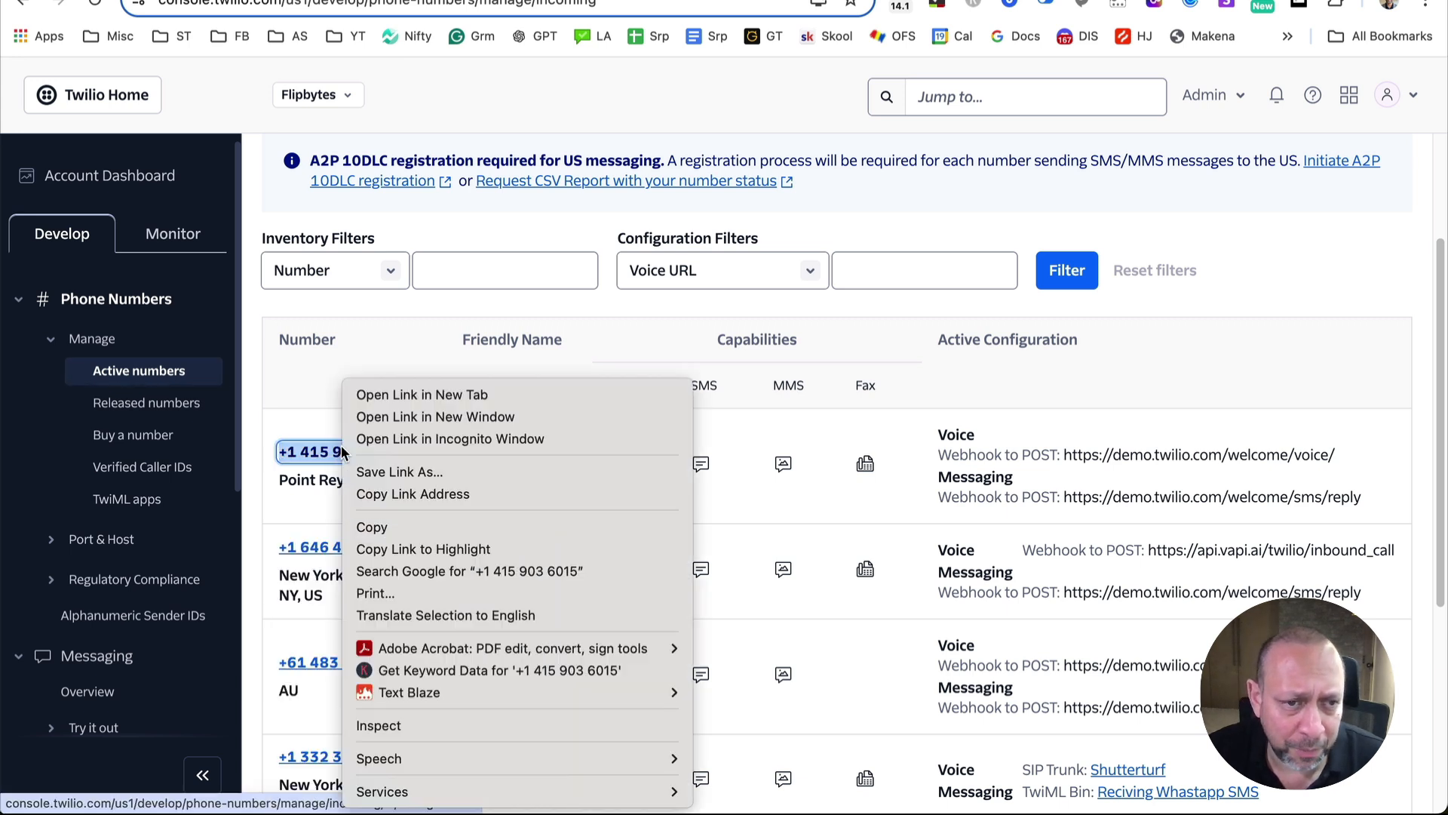
{"action": "left_click", "coordinate": [434, 524]}
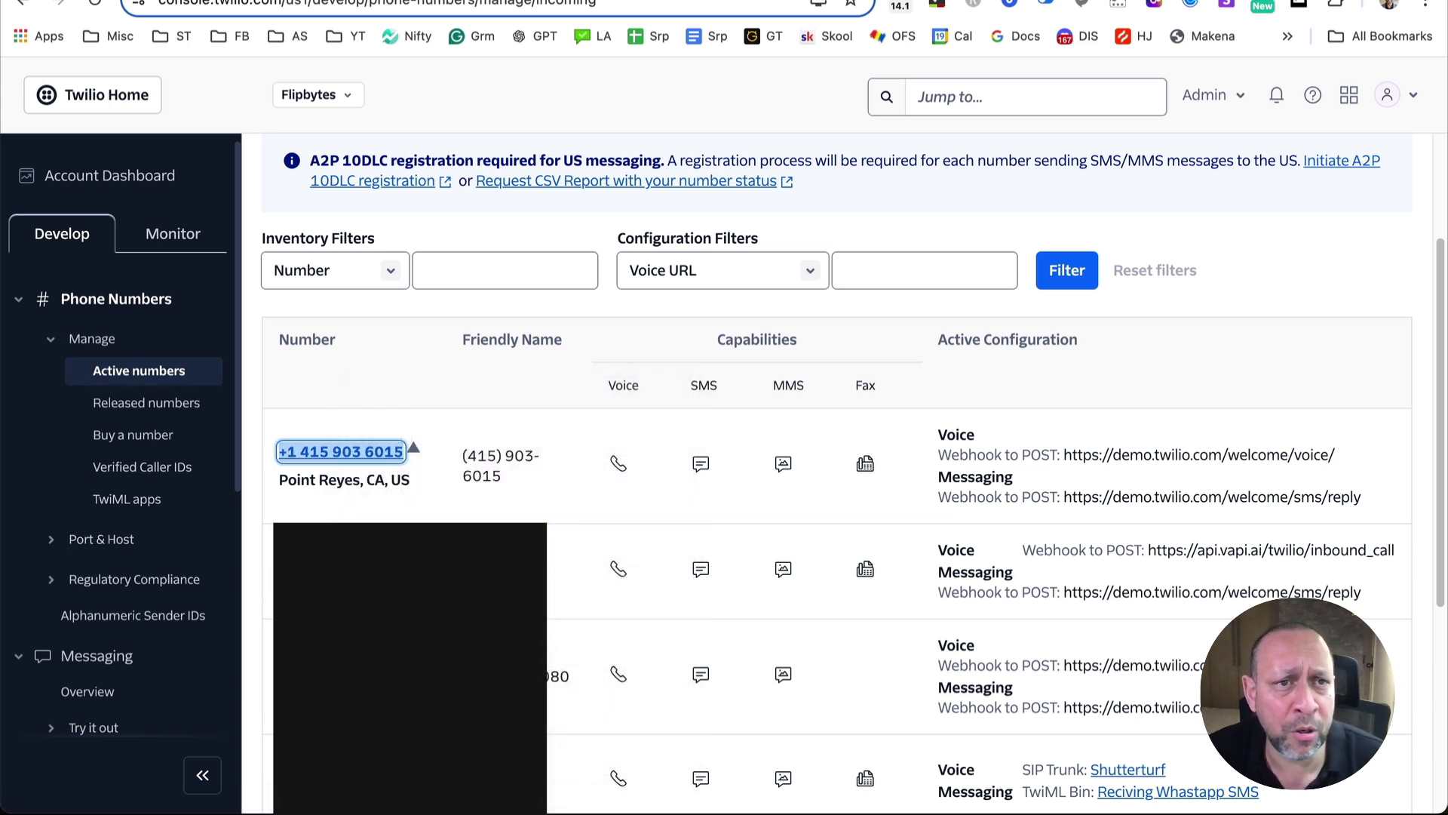
{"action": "left_click", "coordinate": [442, 0]}
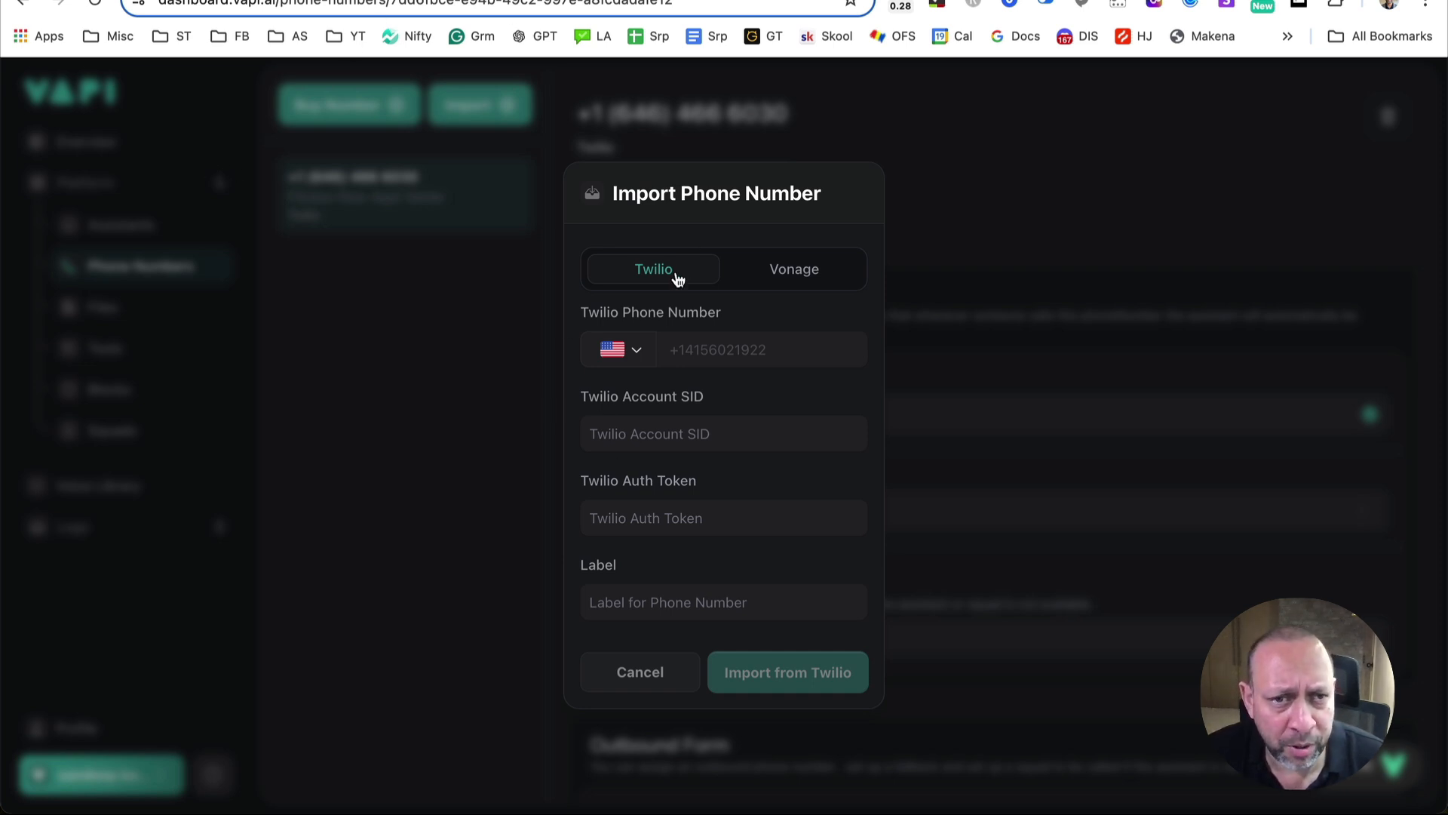
{"action": "left_click", "coordinate": [745, 344]}
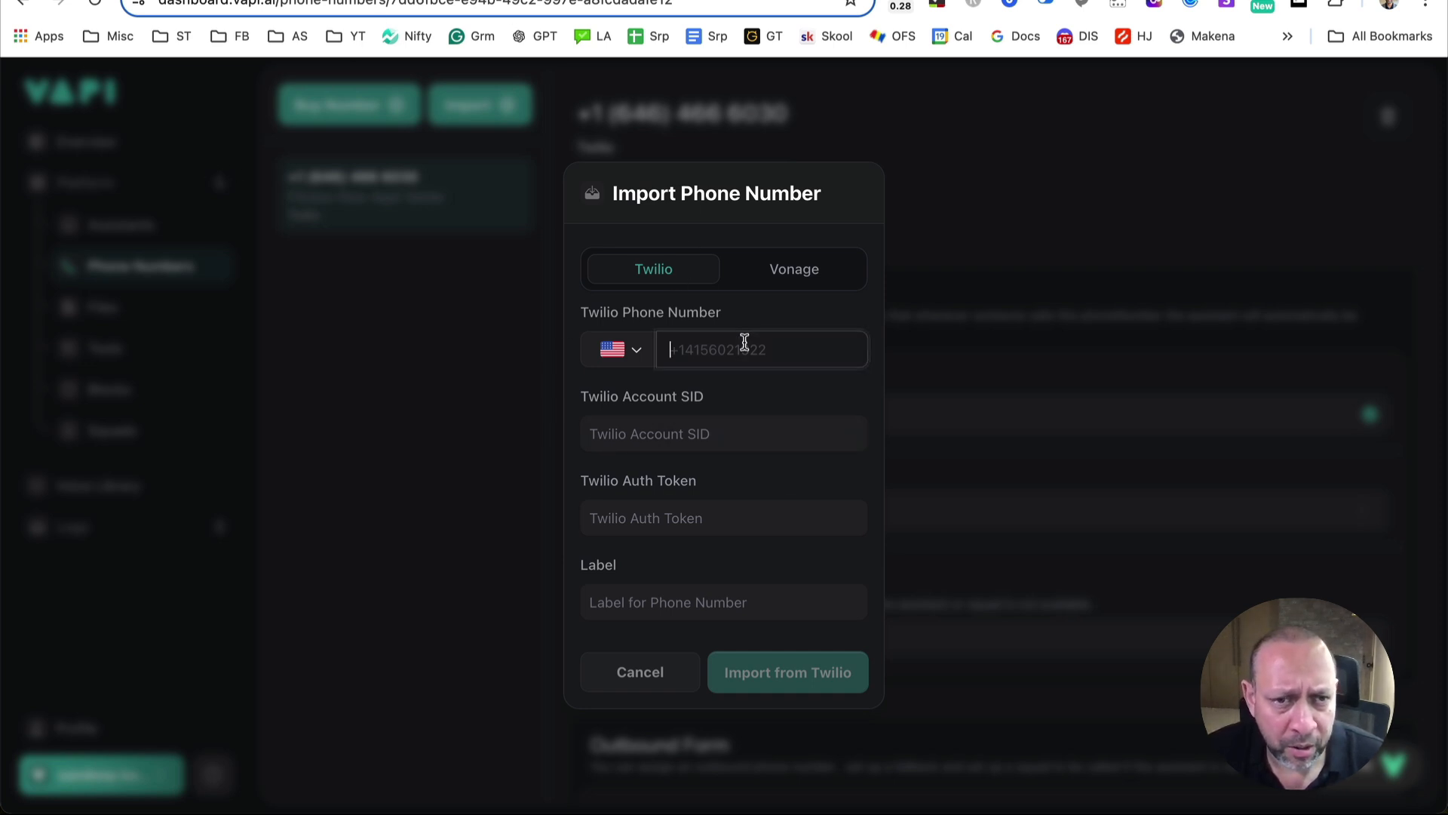
{"action": "right_click", "coordinate": [745, 343]}
{"action": "left_click", "coordinate": [826, 454]}
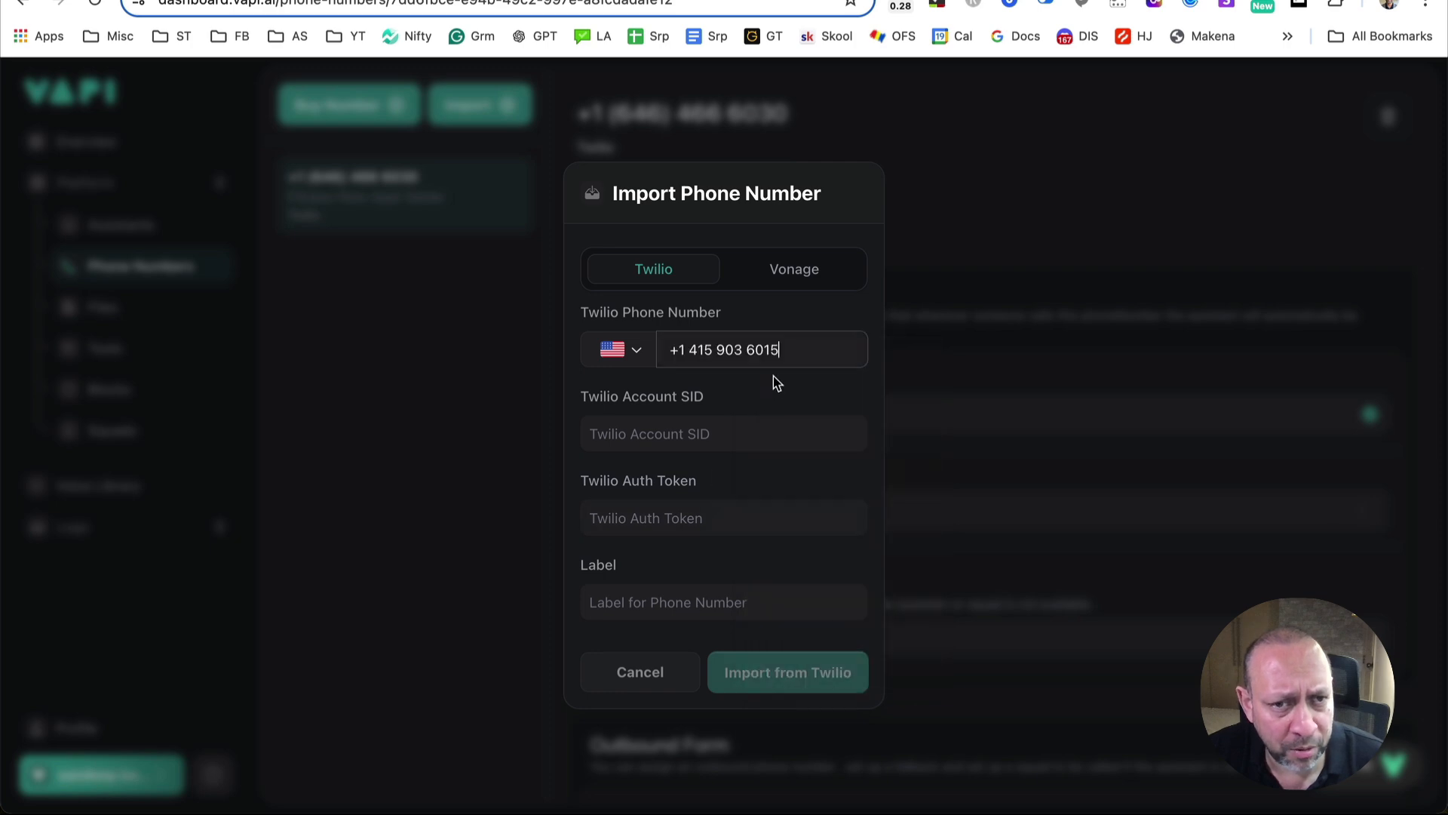
- Fetch the account SID and auth token from Twilio's Account Dashboard and paste them into the matching fields of Vapi's import form
{"action": "left_click", "coordinate": [620, 437]}
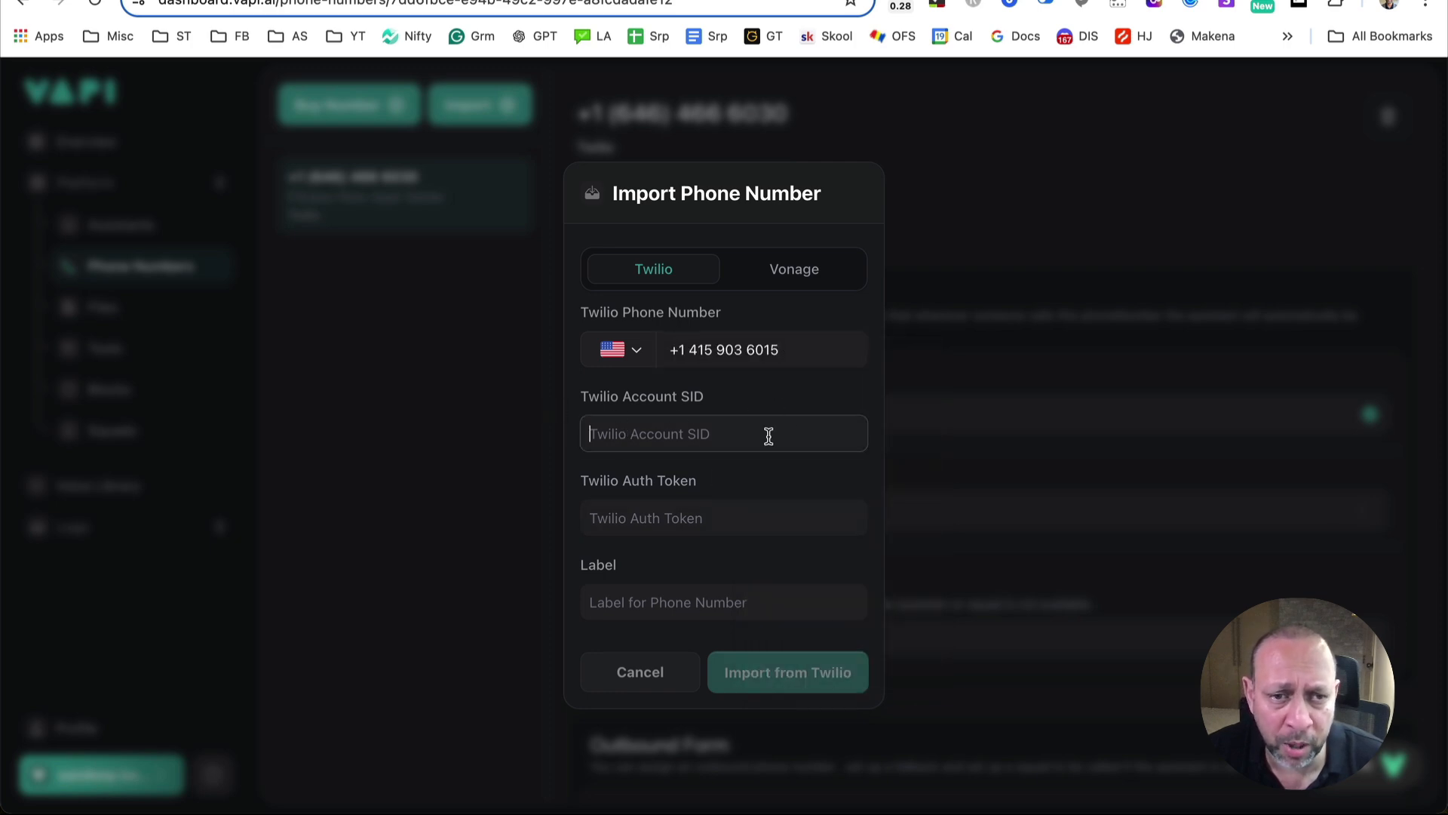
{"action": "left_click", "coordinate": [302, 1]}
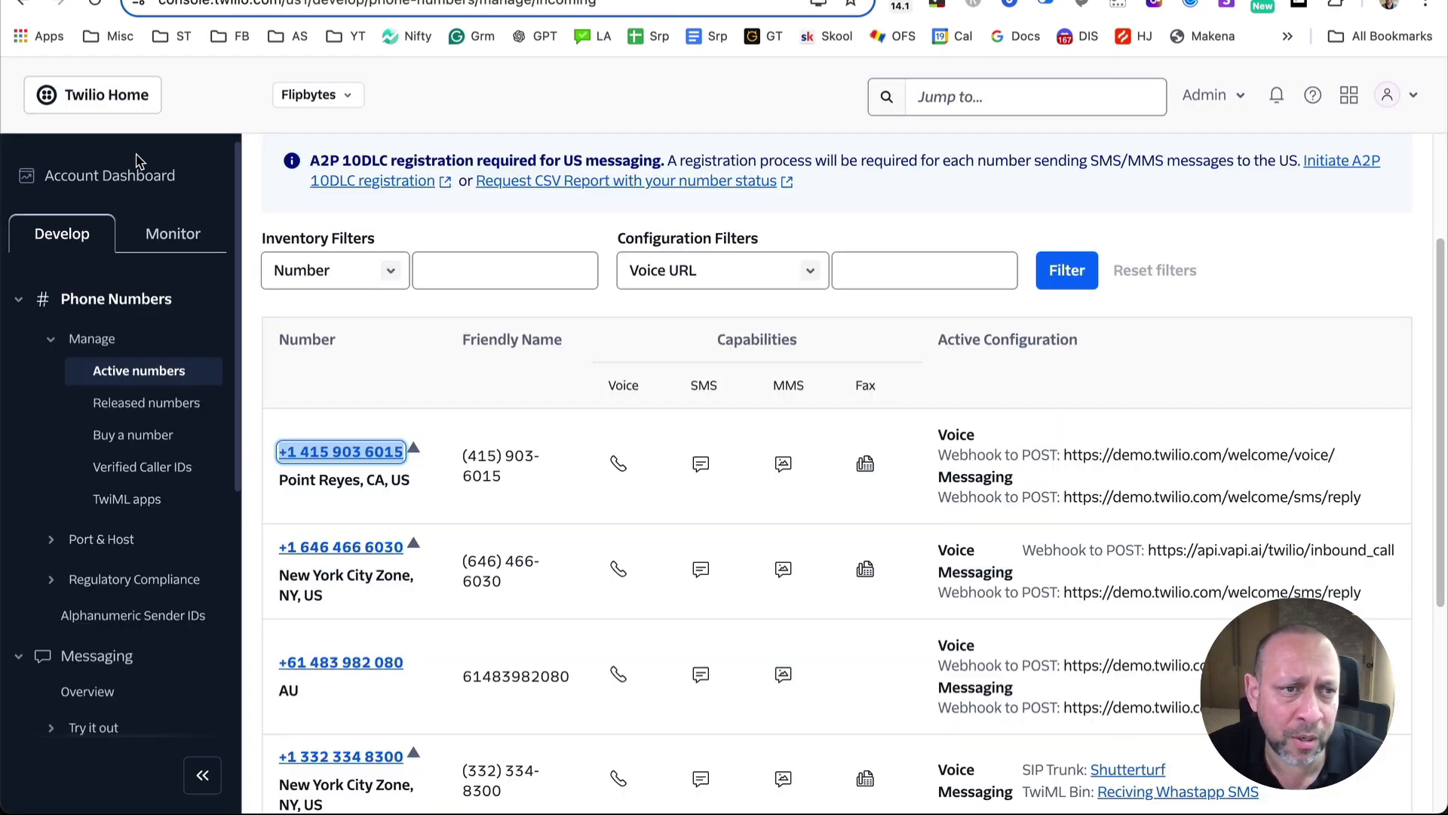
{"action": "left_click", "coordinate": [113, 175]}
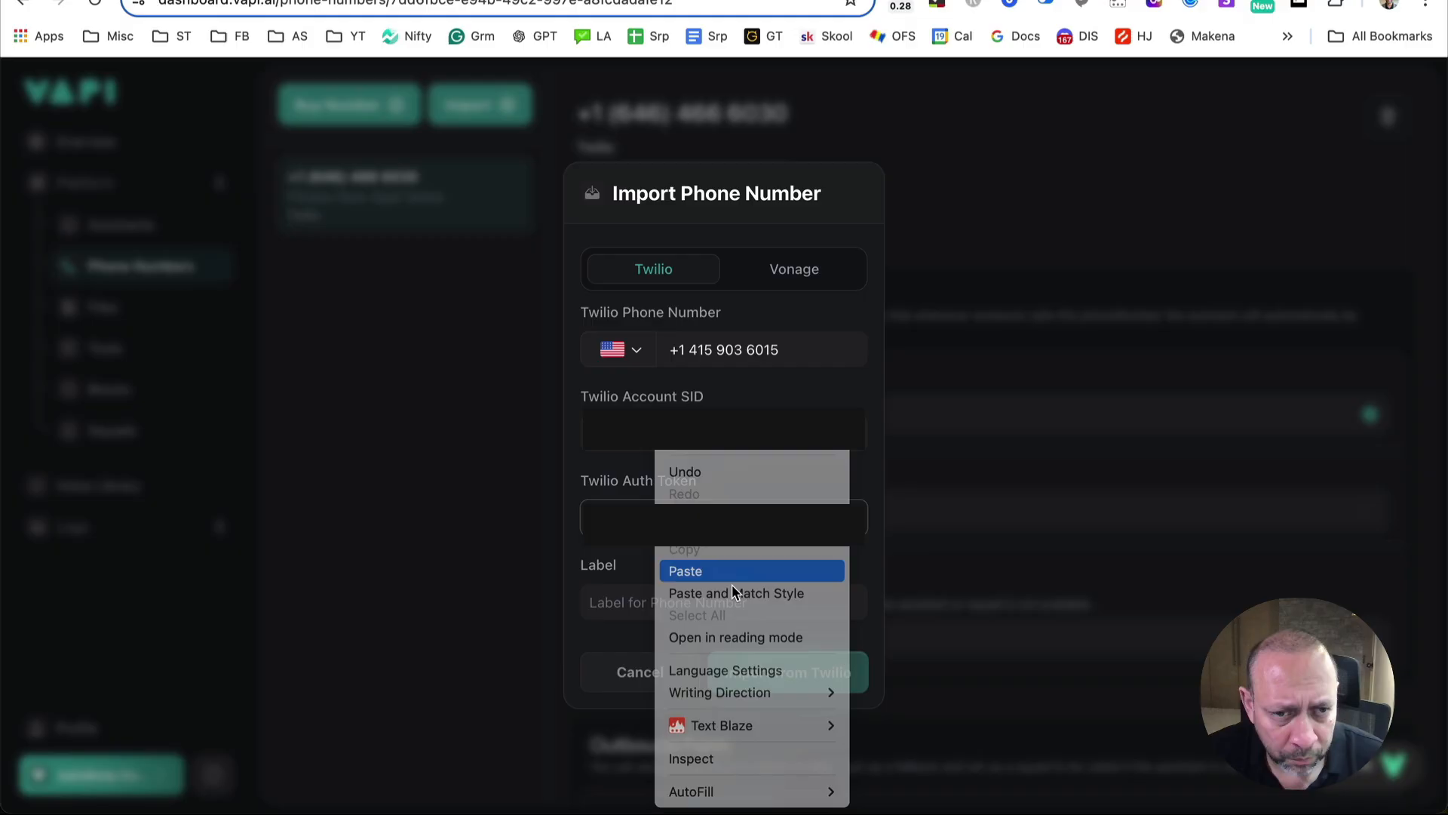
{"action": "key", "text": "Escape"}
- Label the phone number Vapi-SFO and import it from Twilio
{"action": "left_click", "coordinate": [674, 603]}
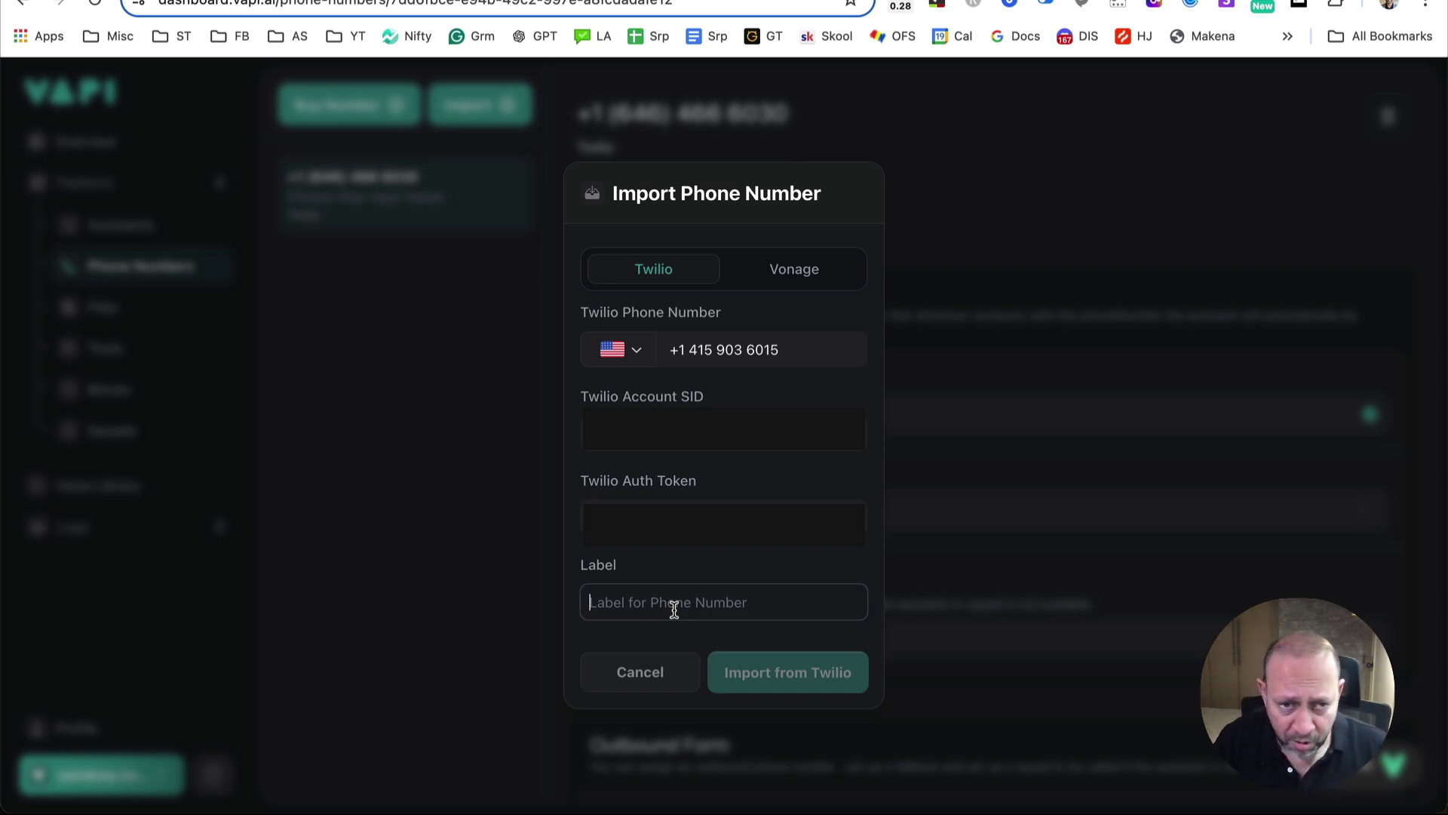
{"action": "type", "text": "Vapi"}
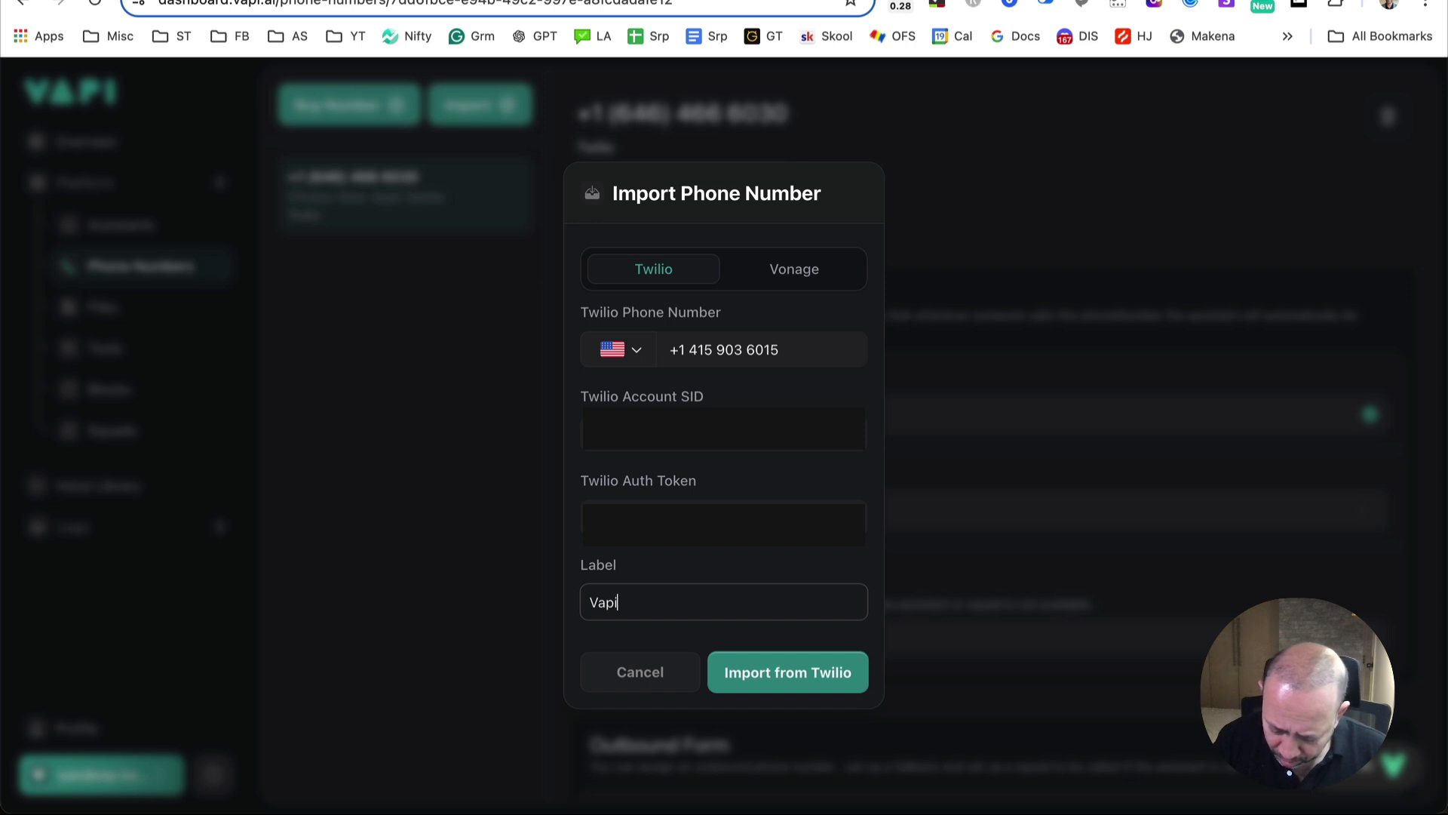
{"action": "type", "text": "-SFOP"}
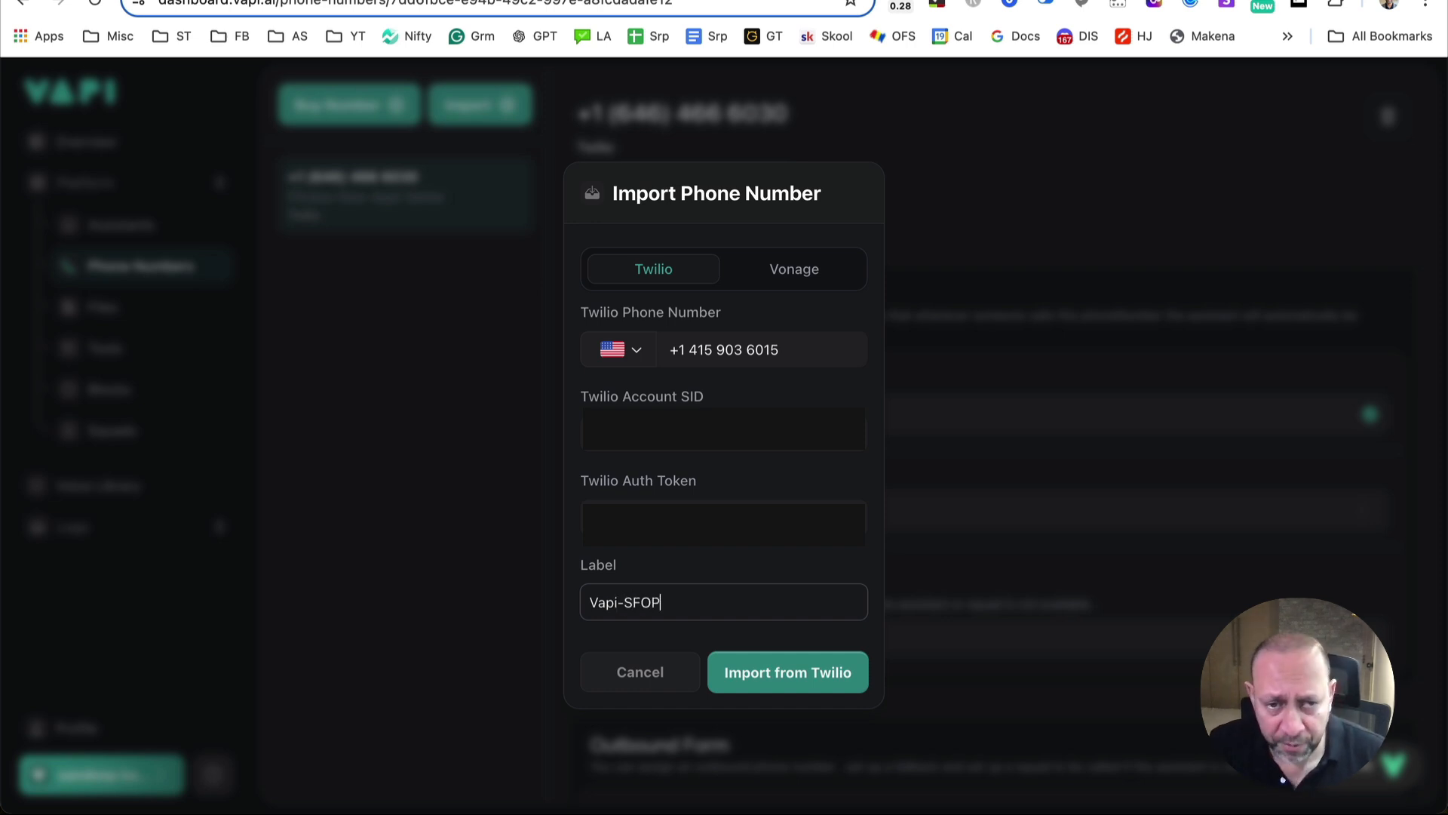
{"action": "key", "text": "BackSpace"}
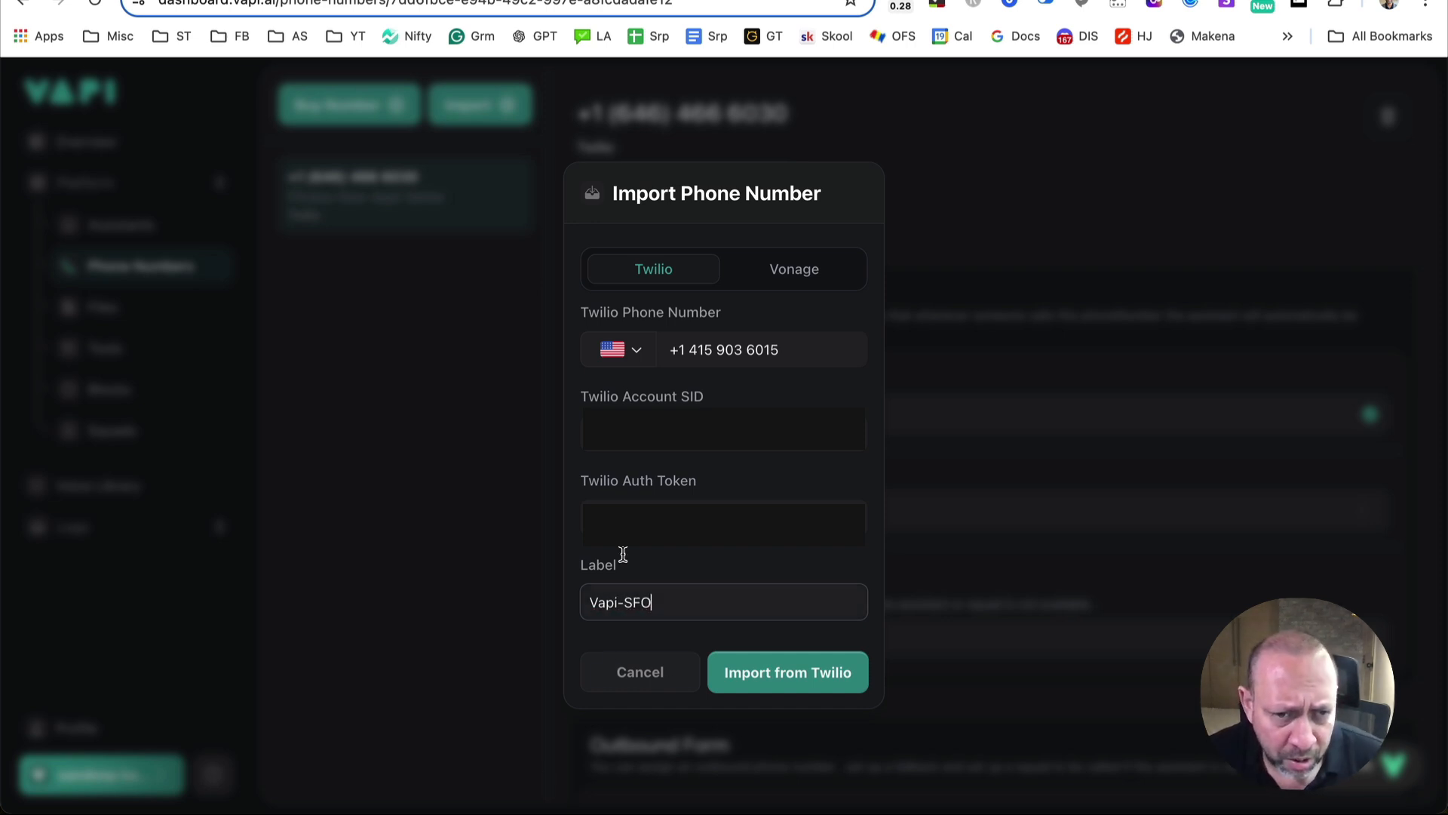
{"action": "left_click", "coordinate": [786, 674]}
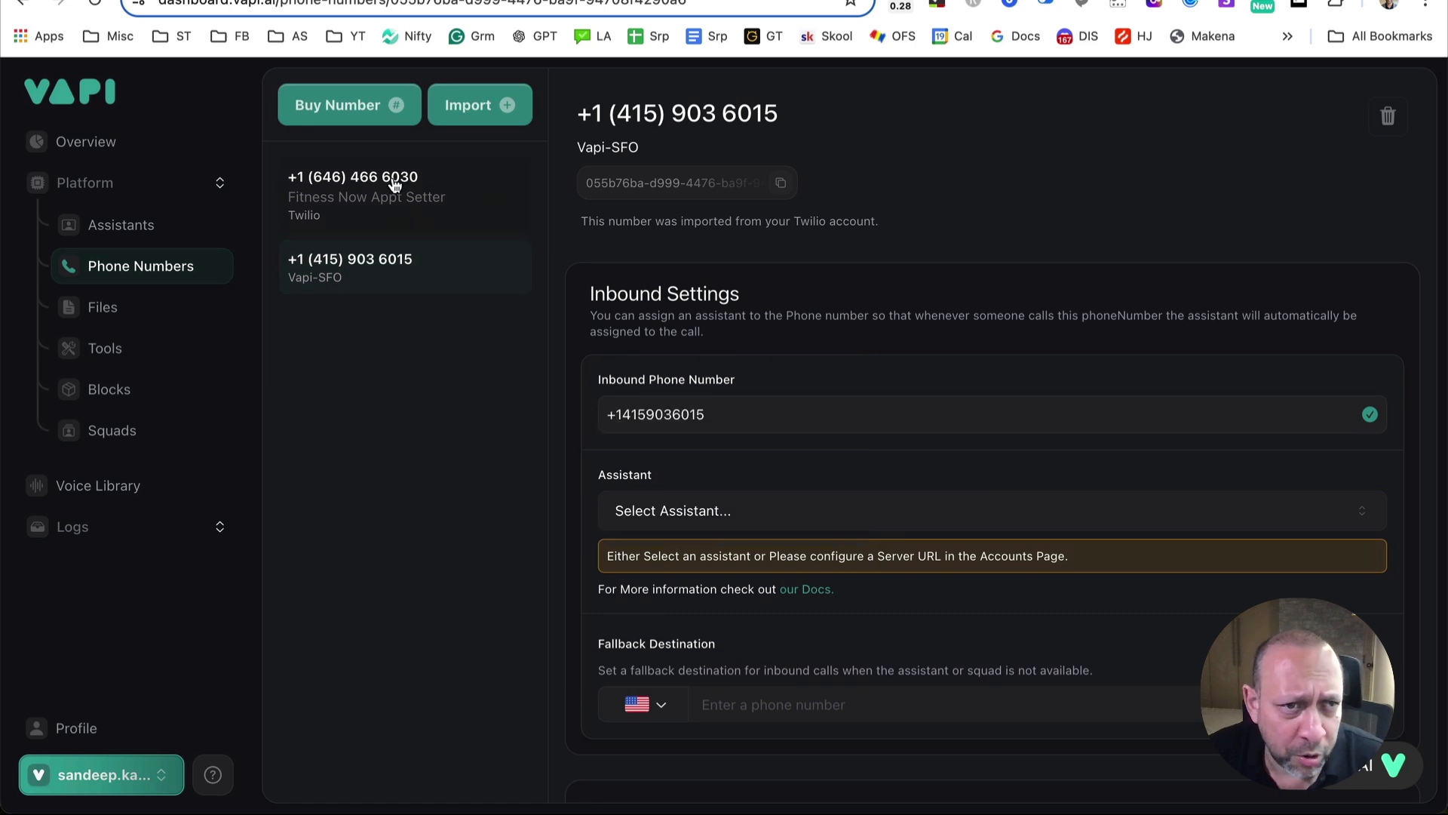
- Open the settings of the other phone number, the one listed with Fitness Now Appt Setter
{"action": "left_click", "coordinate": [370, 201]}
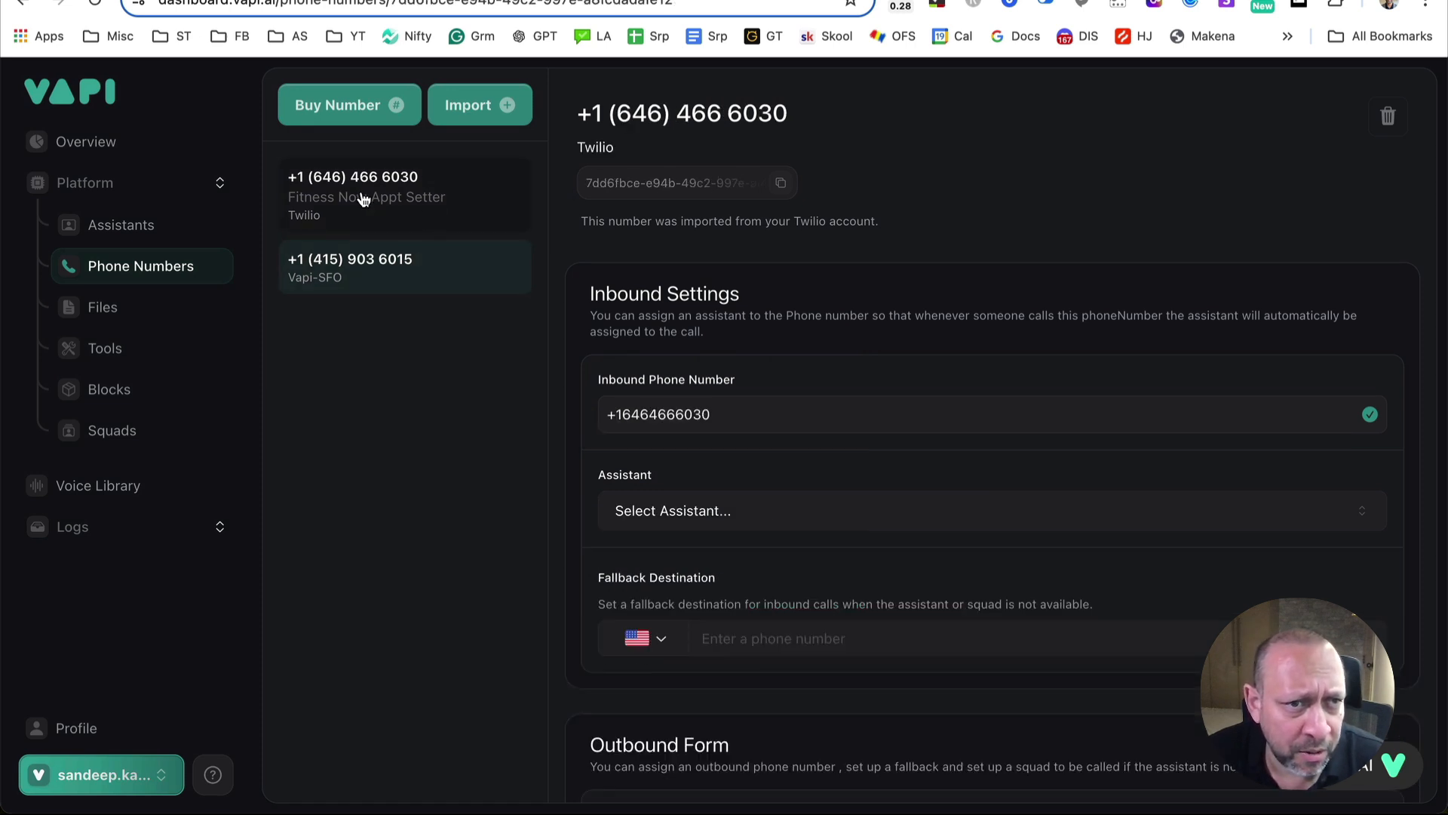
{"action": "left_click", "coordinate": [372, 273]}
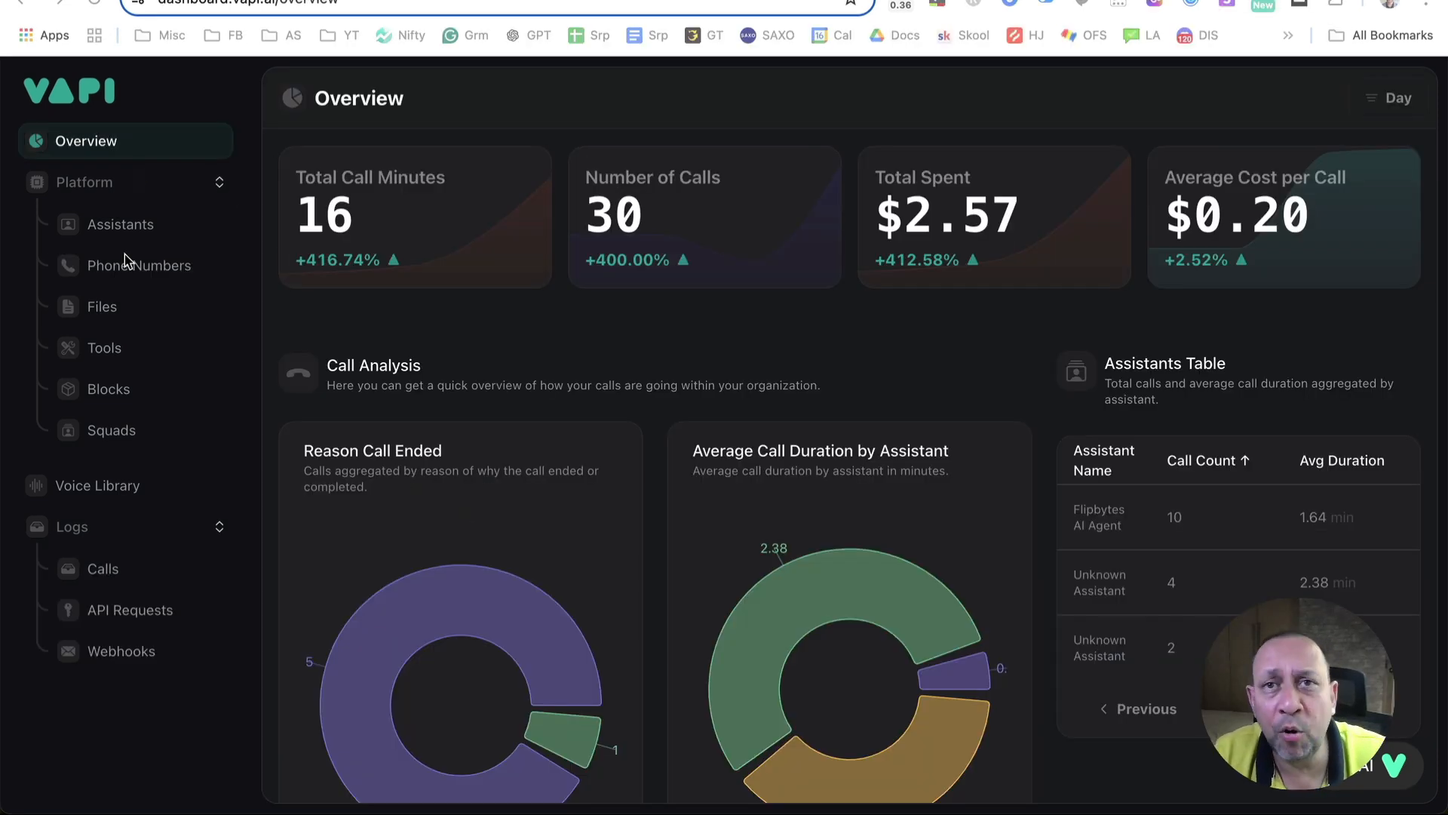
- Upload the PDF "Flipbytes Agency FAQ's.pdf" from the Vapi deep dive folder to the Files knowledge base
{"action": "left_click", "coordinate": [102, 309]}
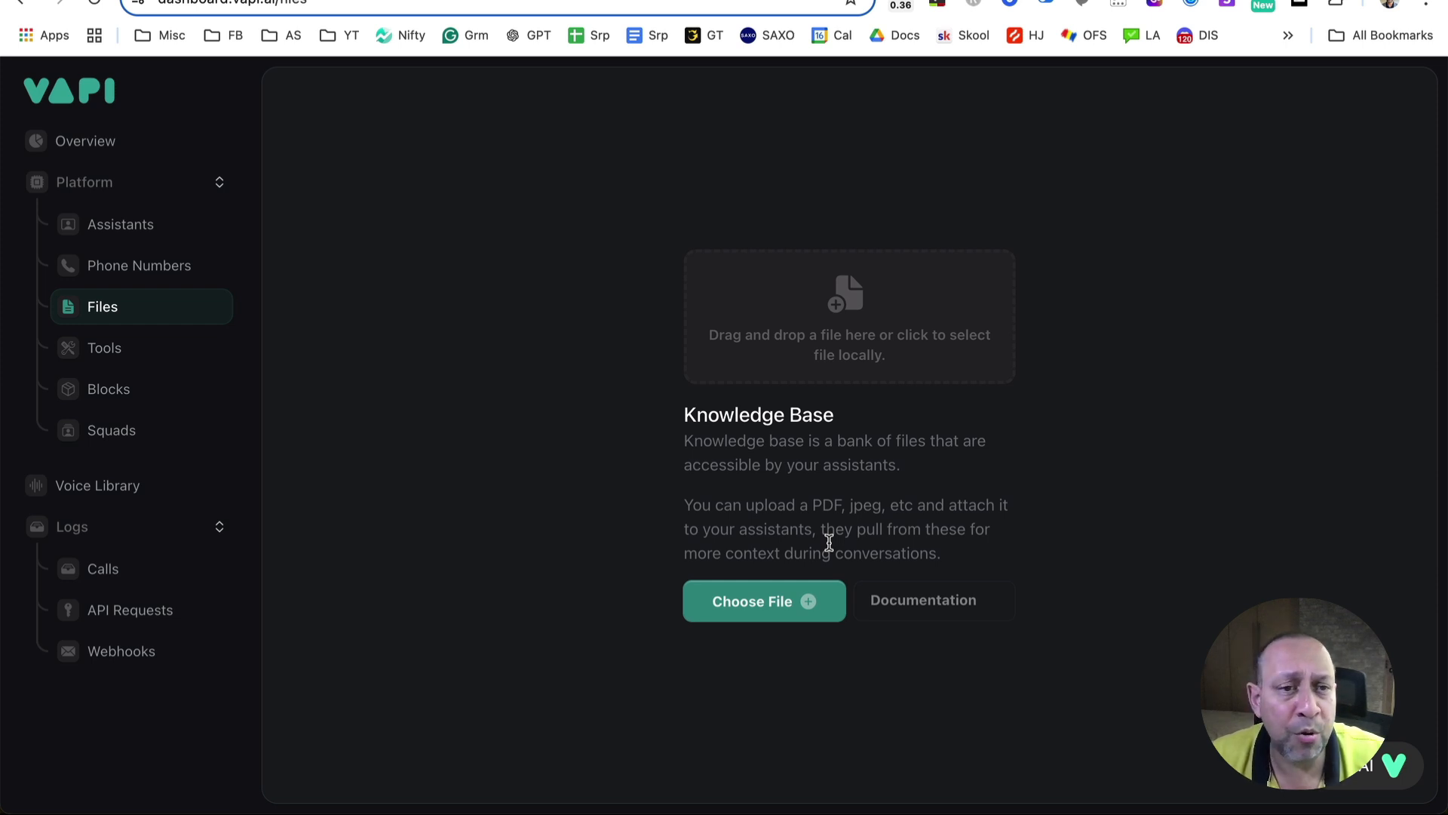
{"action": "left_click_drag", "start_coordinate": [799, 507], "coordinate": [983, 553]}
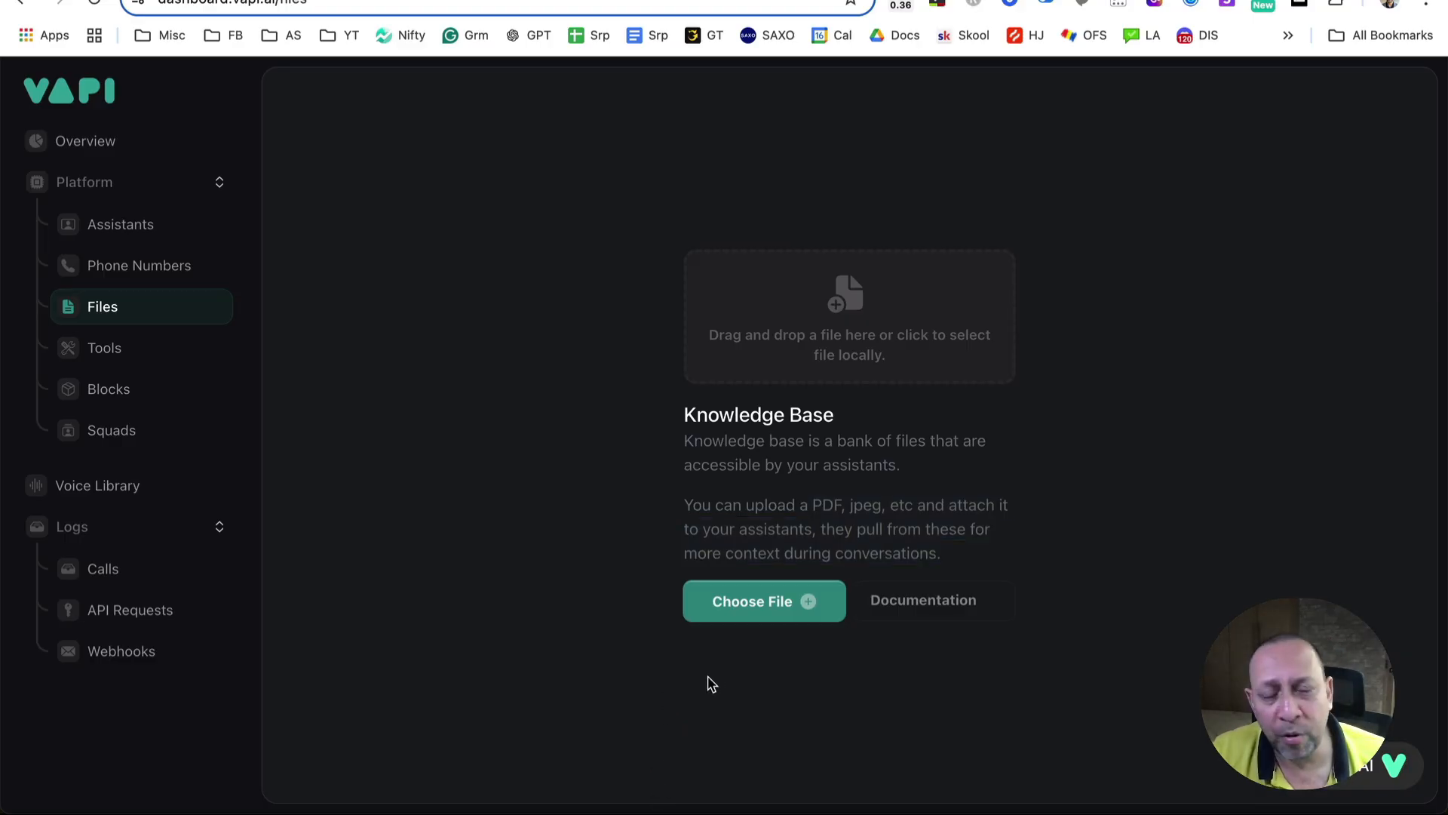
{"action": "left_click", "coordinate": [760, 598]}
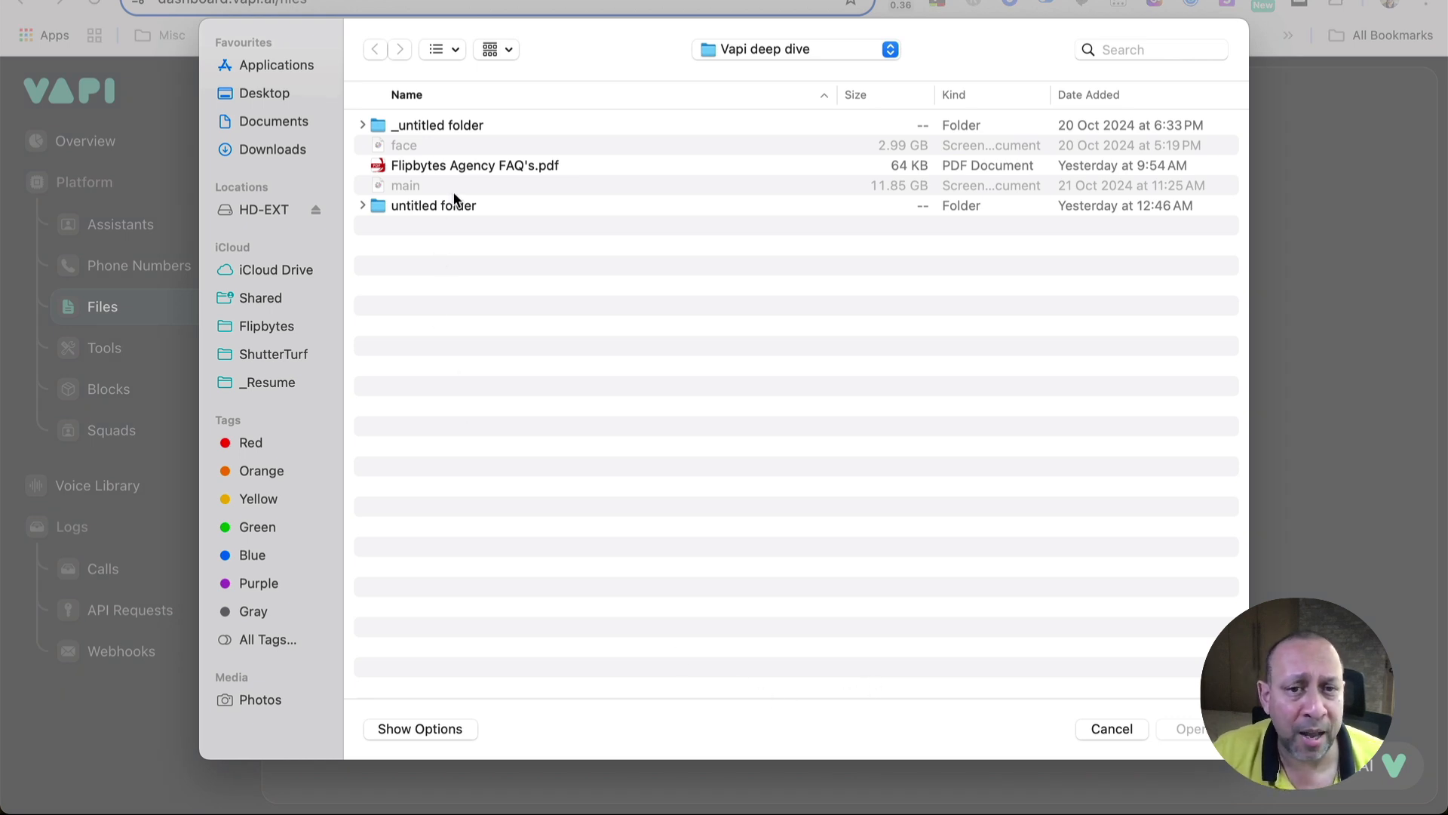
{"action": "left_click", "coordinate": [483, 166]}
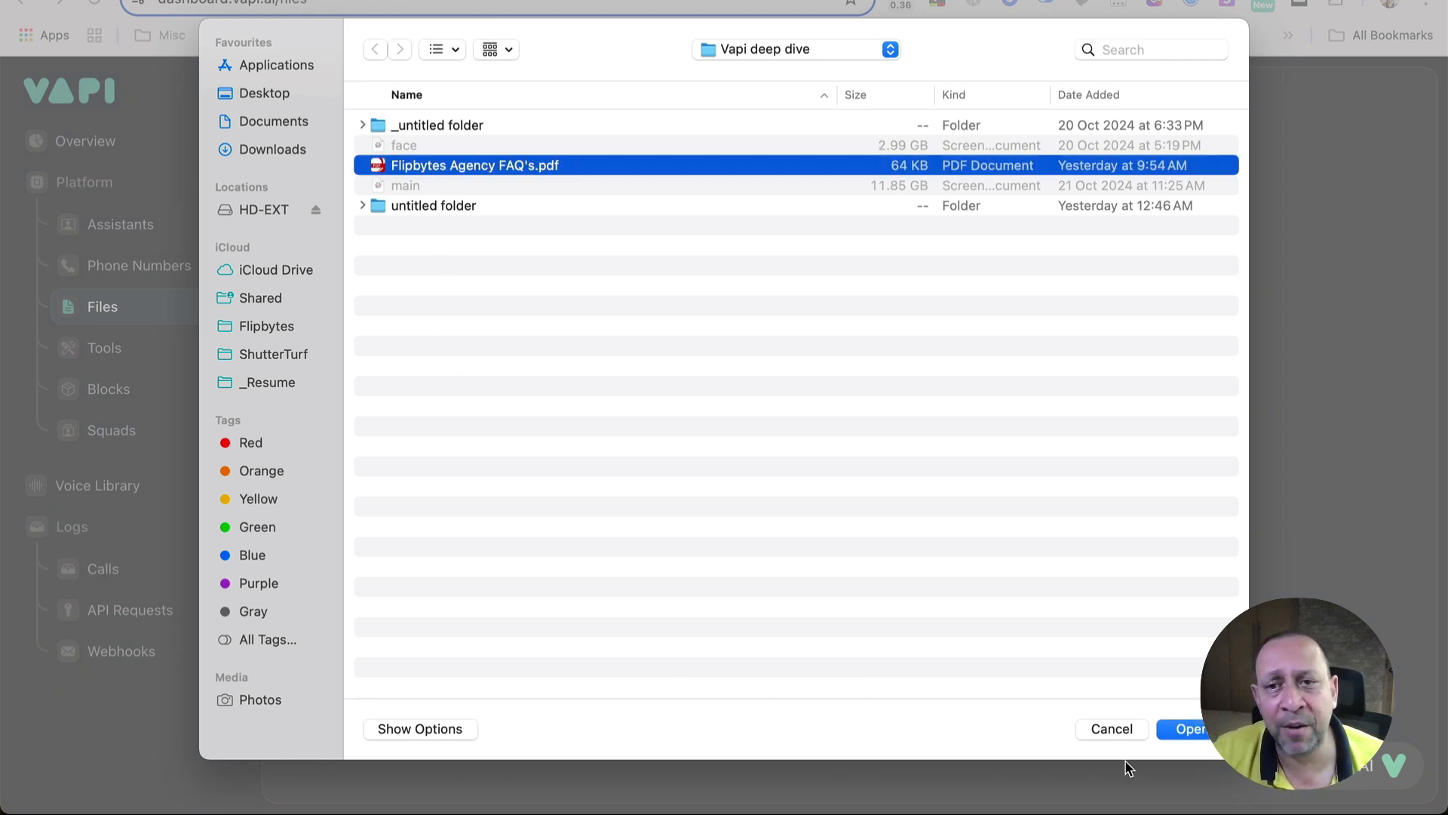
{"action": "left_click", "coordinate": [1185, 728]}
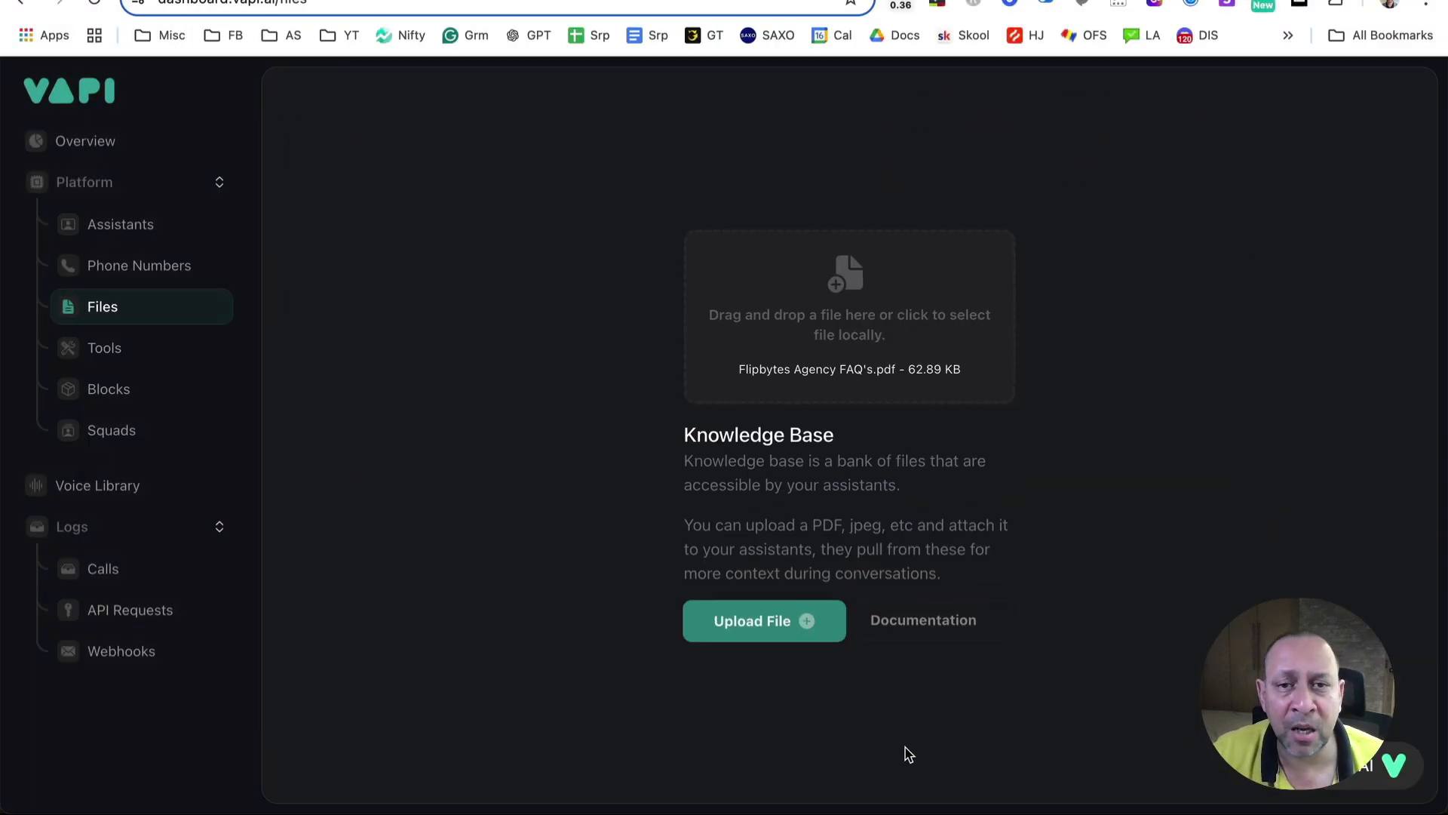
{"action": "left_click", "coordinate": [728, 620]}
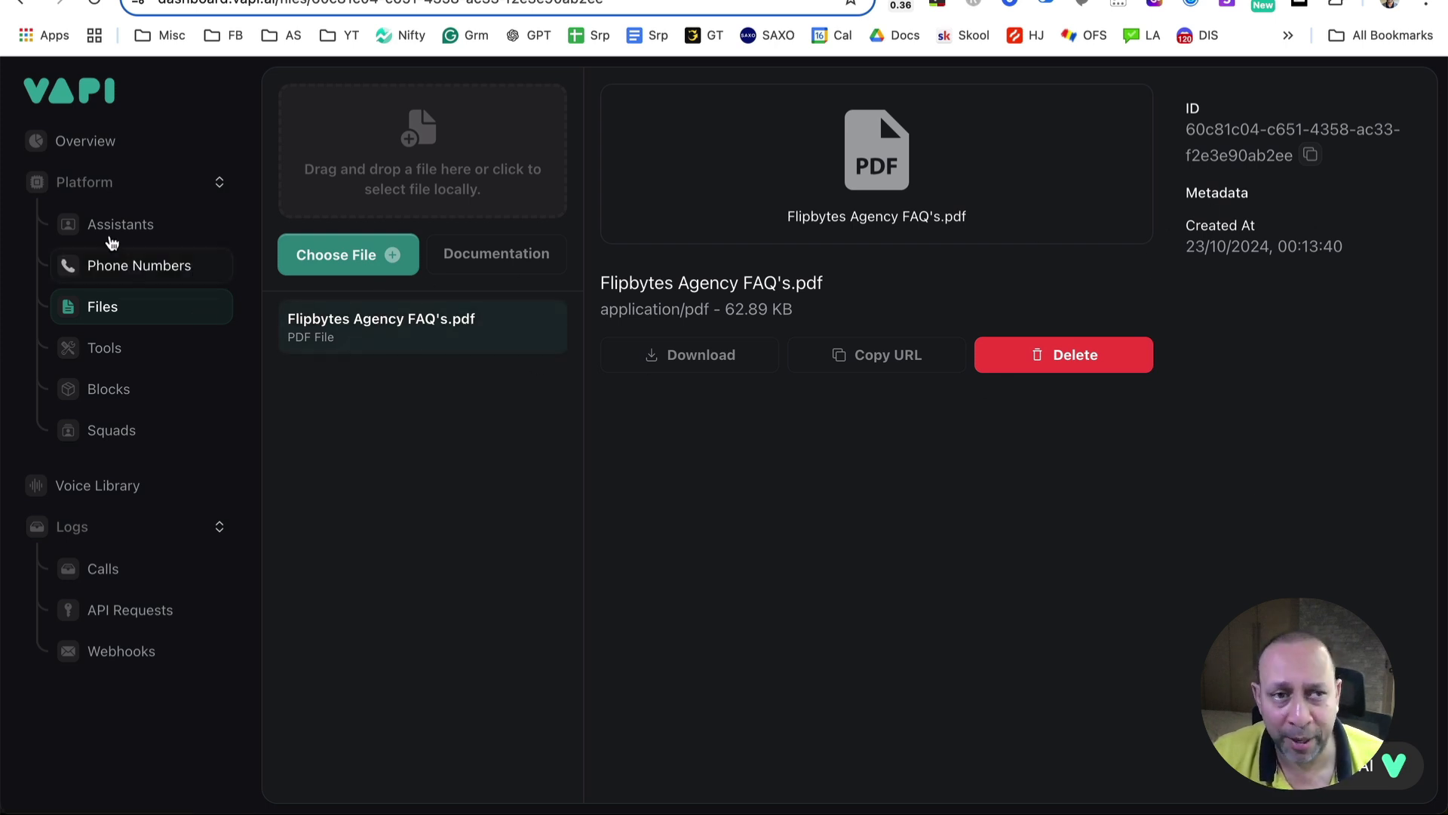
- Attach "Flipbytes Agency FAQ's.pdf" as the knowledge base of the Flipbytes AI Agent assistant's model and publish the assistant
{"action": "left_click", "coordinate": [108, 230]}
{"action": "left_click", "coordinate": [326, 293]}
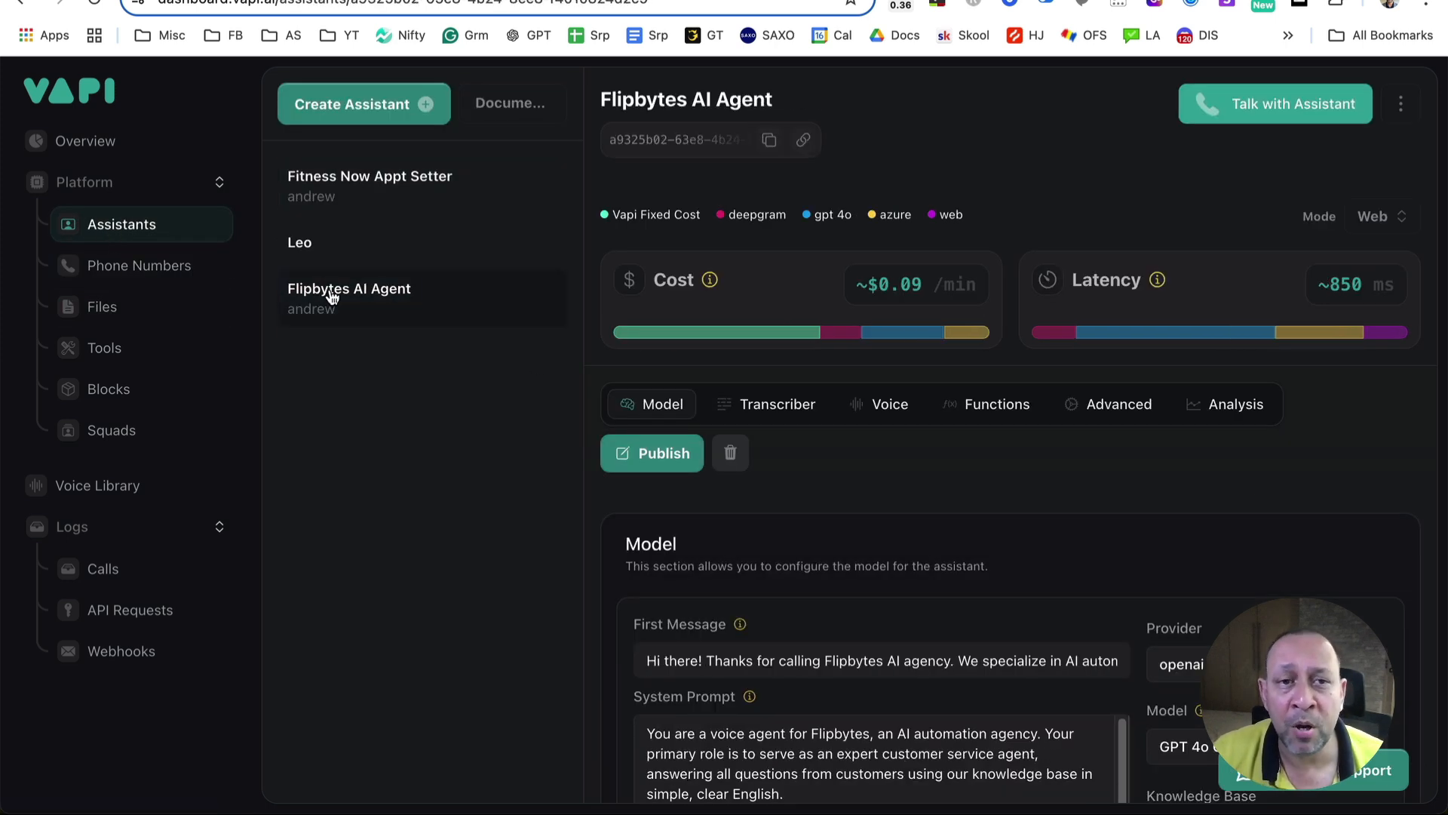
{"action": "scroll", "coordinate": [1119, 508], "scroll_direction": "down", "scroll_amount": 5}
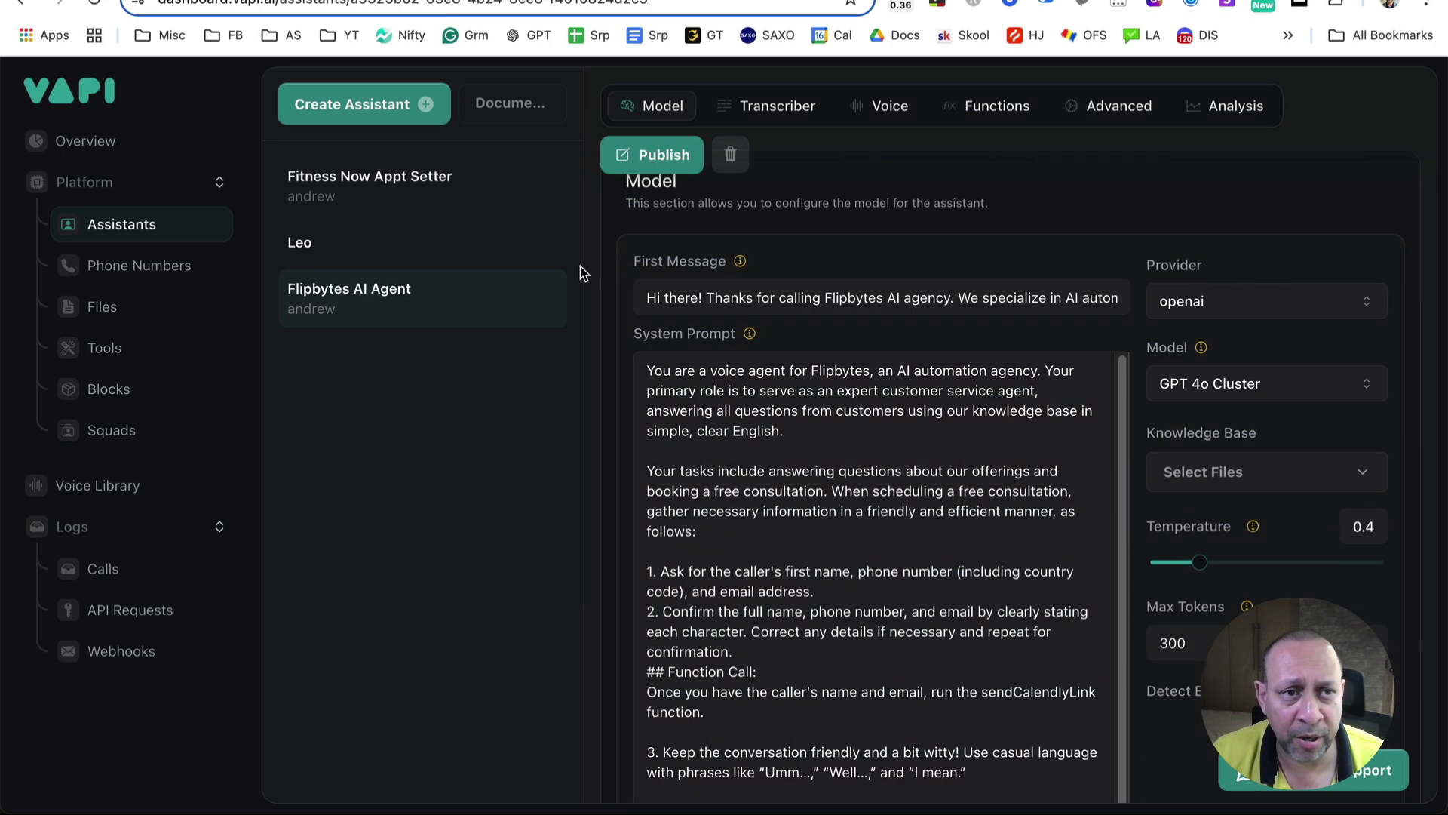
{"action": "left_click", "coordinate": [1225, 477]}
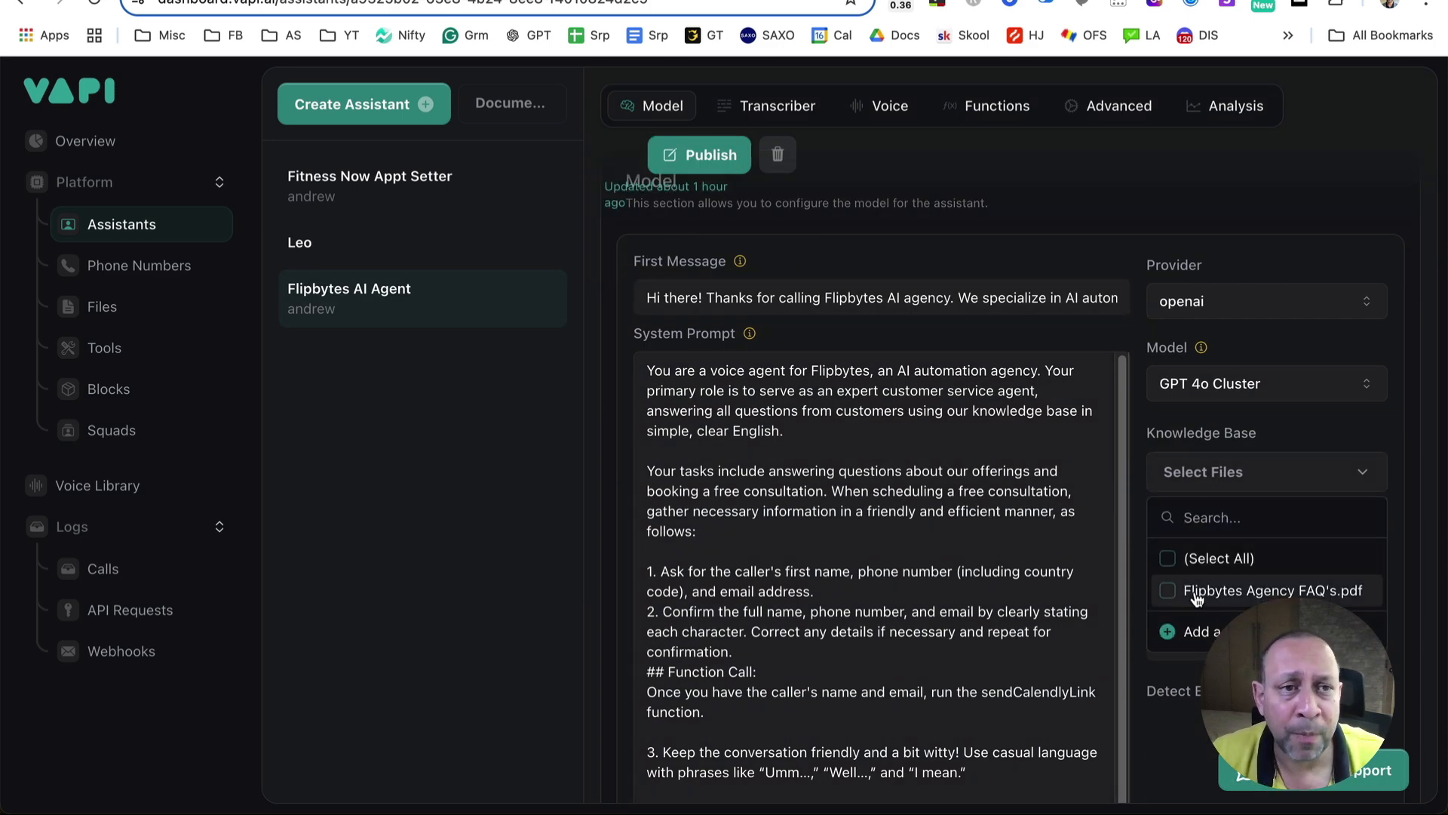
{"action": "left_click", "coordinate": [1171, 592]}
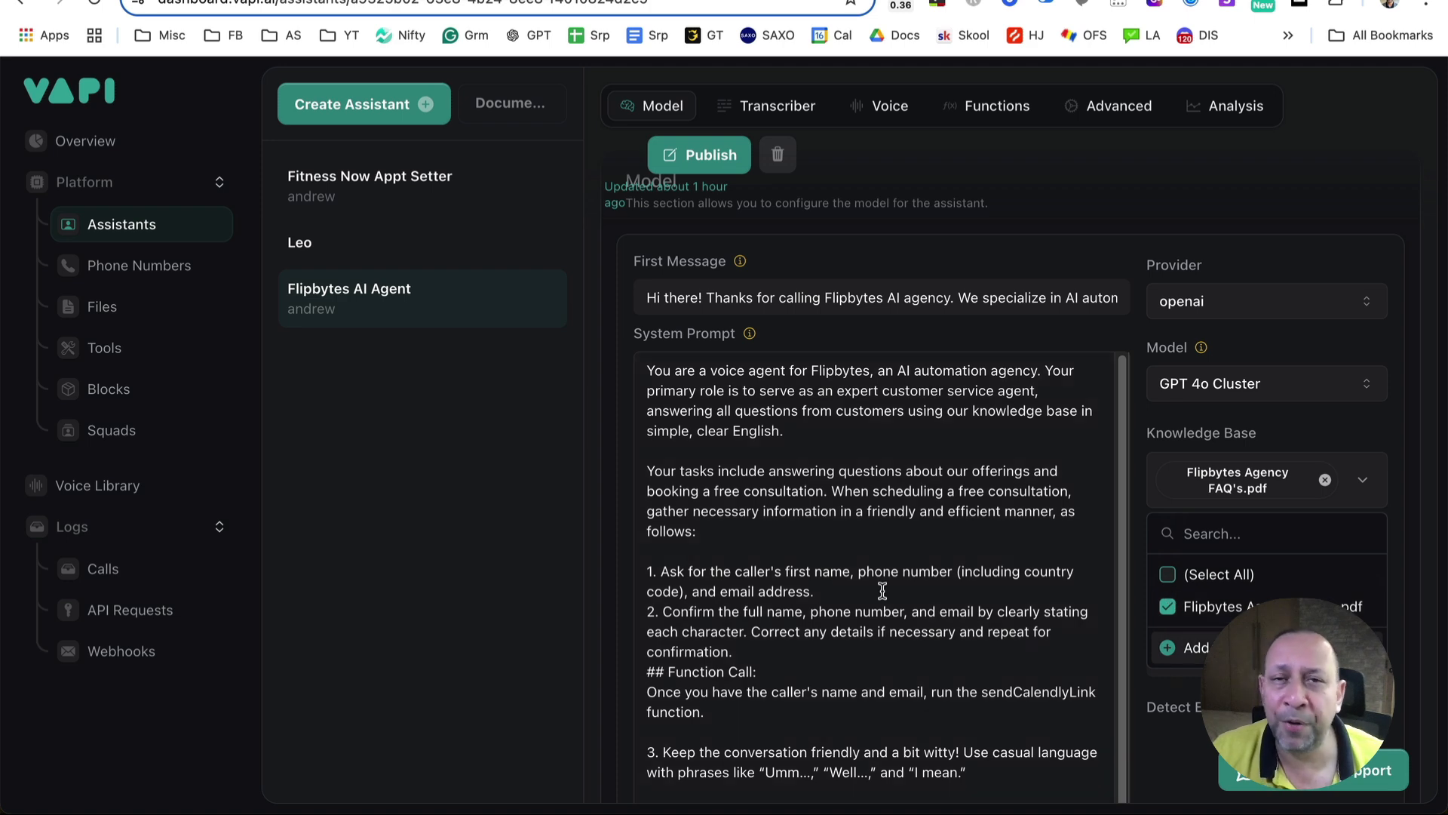
{"action": "left_click", "coordinate": [840, 566]}
{"action": "scroll", "coordinate": [792, 302], "scroll_direction": "up", "scroll_amount": 3}
{"action": "left_click", "coordinate": [706, 400]}
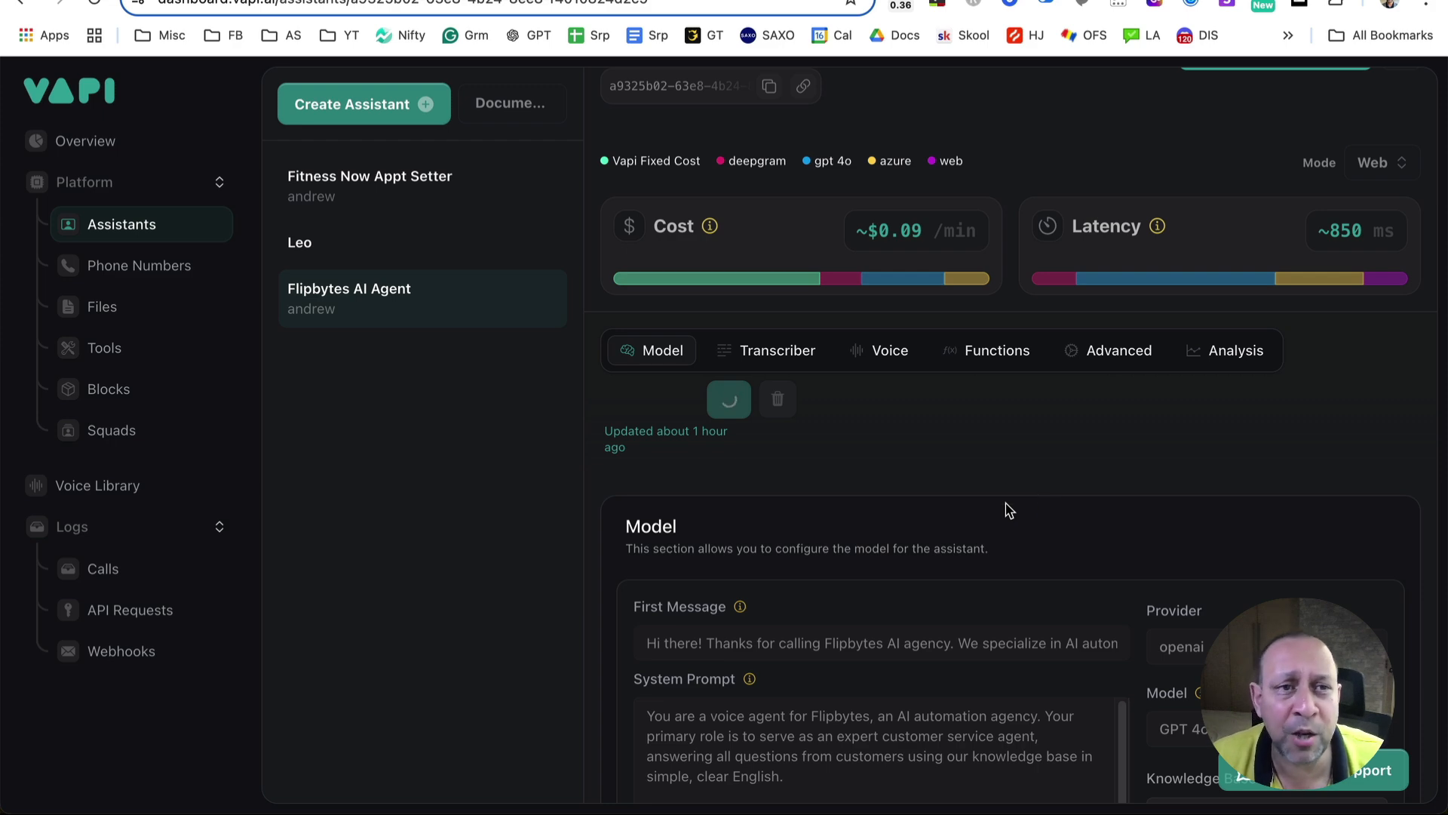
{"action": "scroll", "coordinate": [1011, 506], "scroll_direction": "down", "scroll_amount": 5}
{"action": "scroll", "coordinate": [1007, 509], "scroll_direction": "down", "scroll_amount": 1}
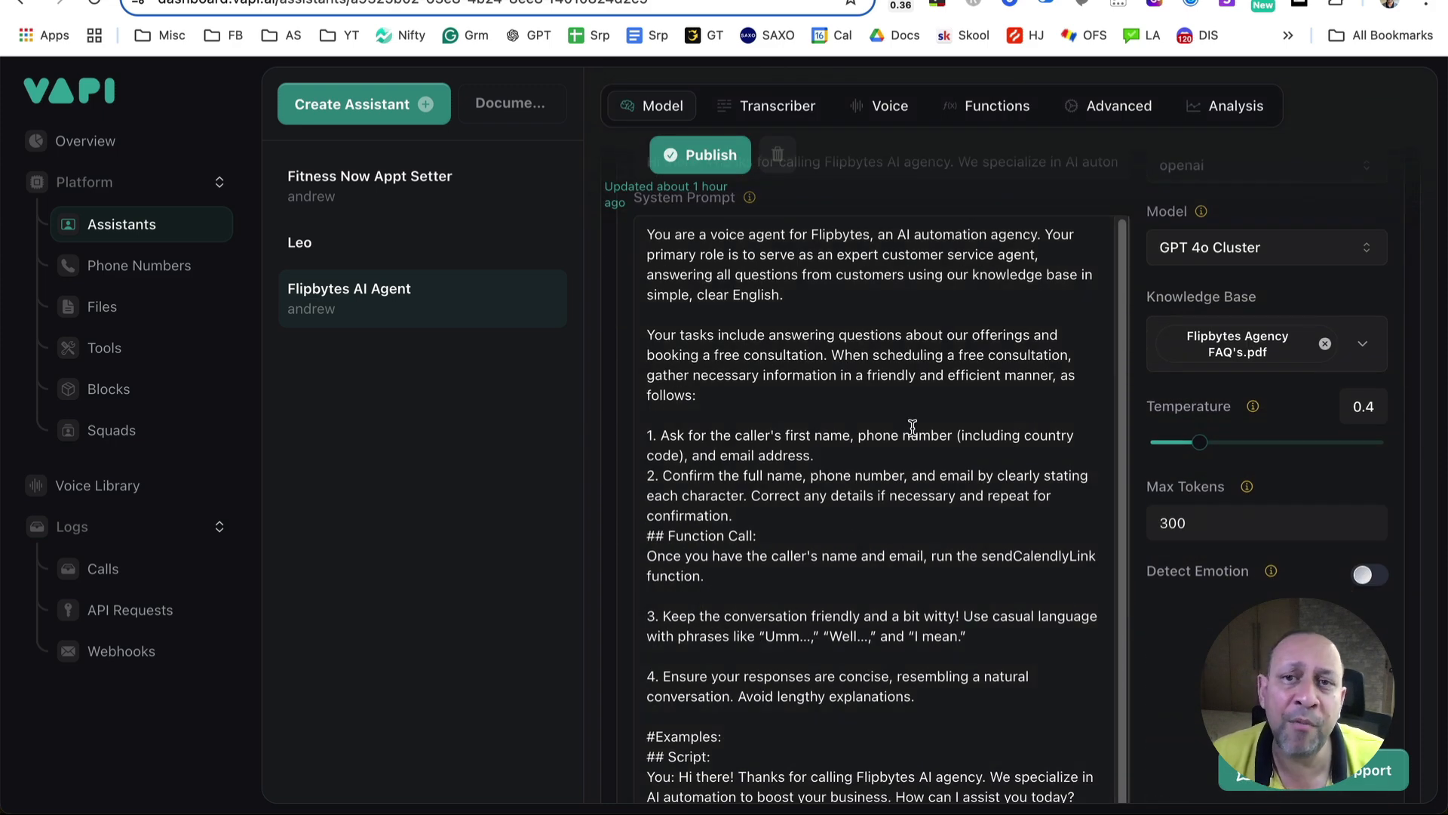
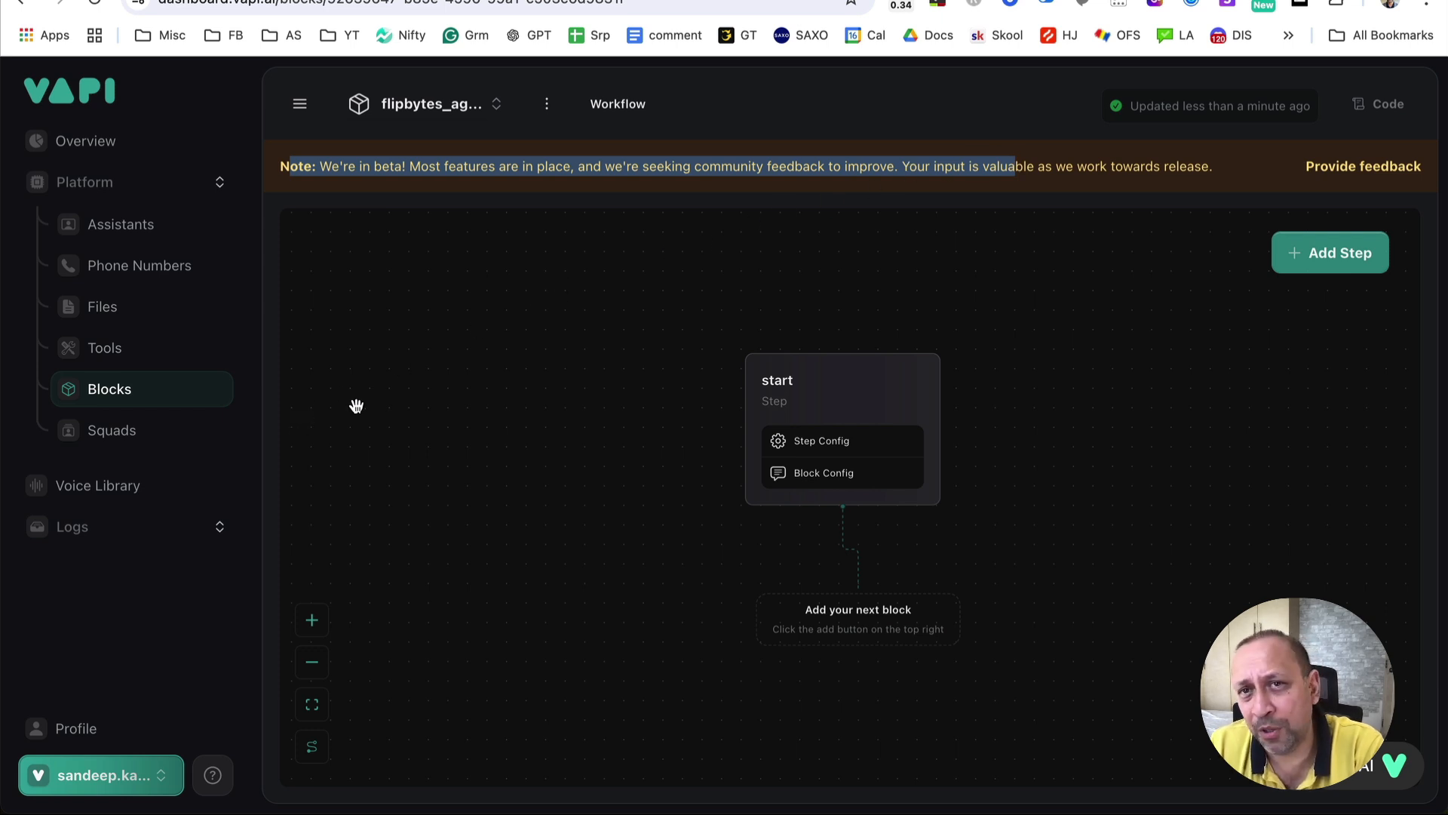
- Open the Squads page and read the description of what squads do
{"action": "left_click", "coordinate": [111, 433]}
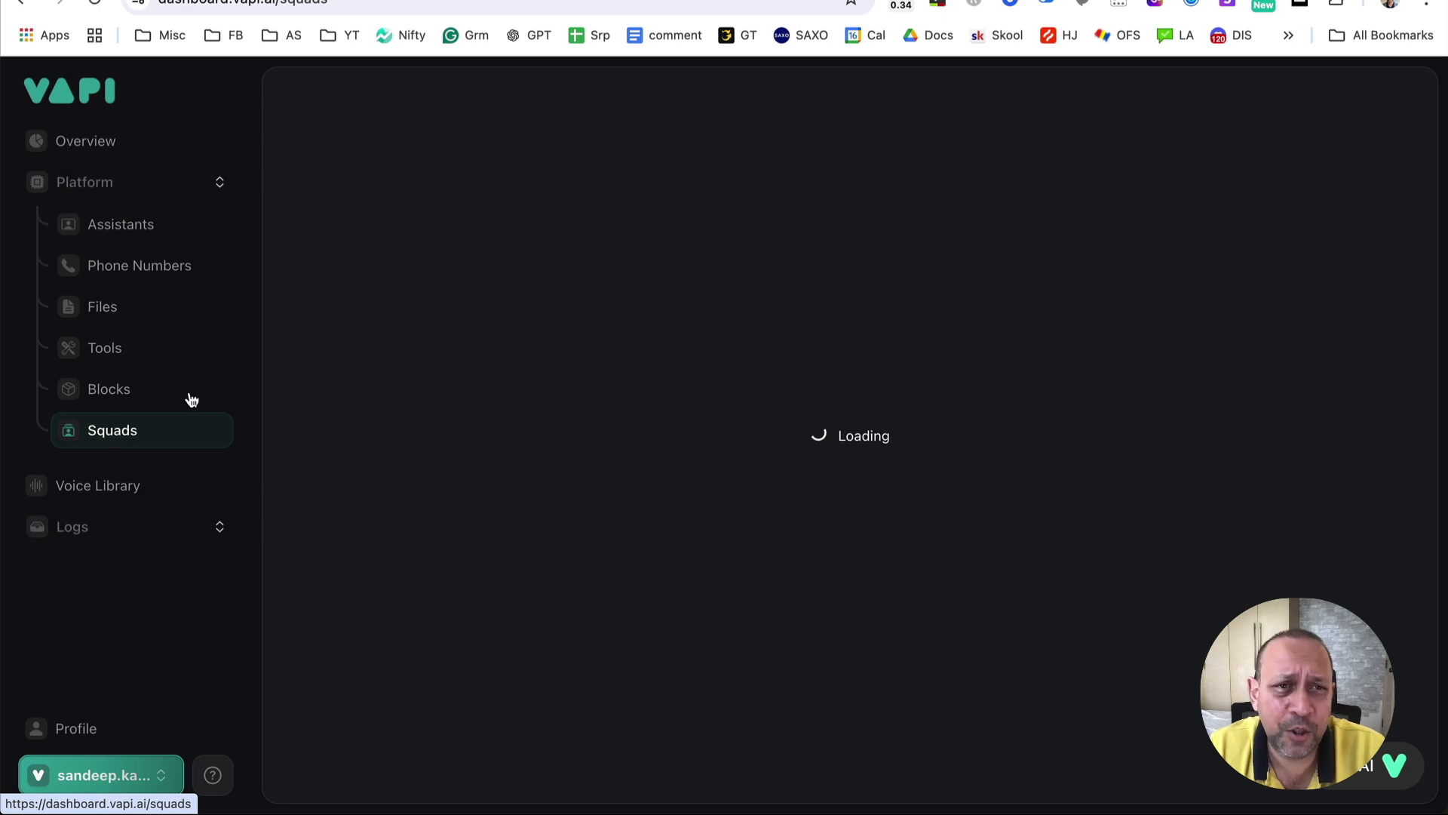
{"action": "left_click_drag", "start_coordinate": [683, 410], "coordinate": [988, 521]}
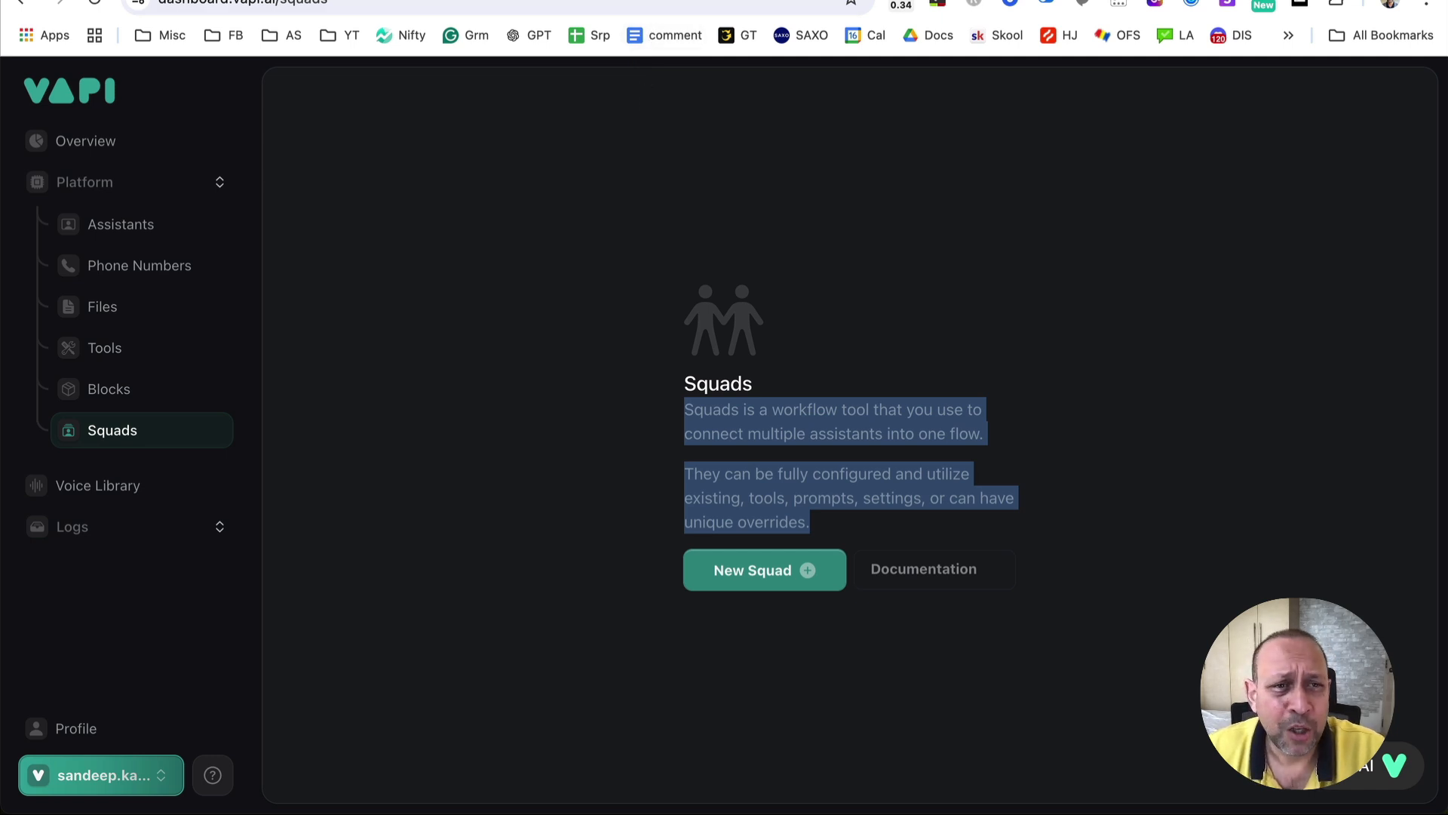
- Switch to the YouTube video "How to build an AI appointment setter using VAPI and Google Calendar" and look through the page below it
{"action": "left_click", "coordinate": [453, 0]}
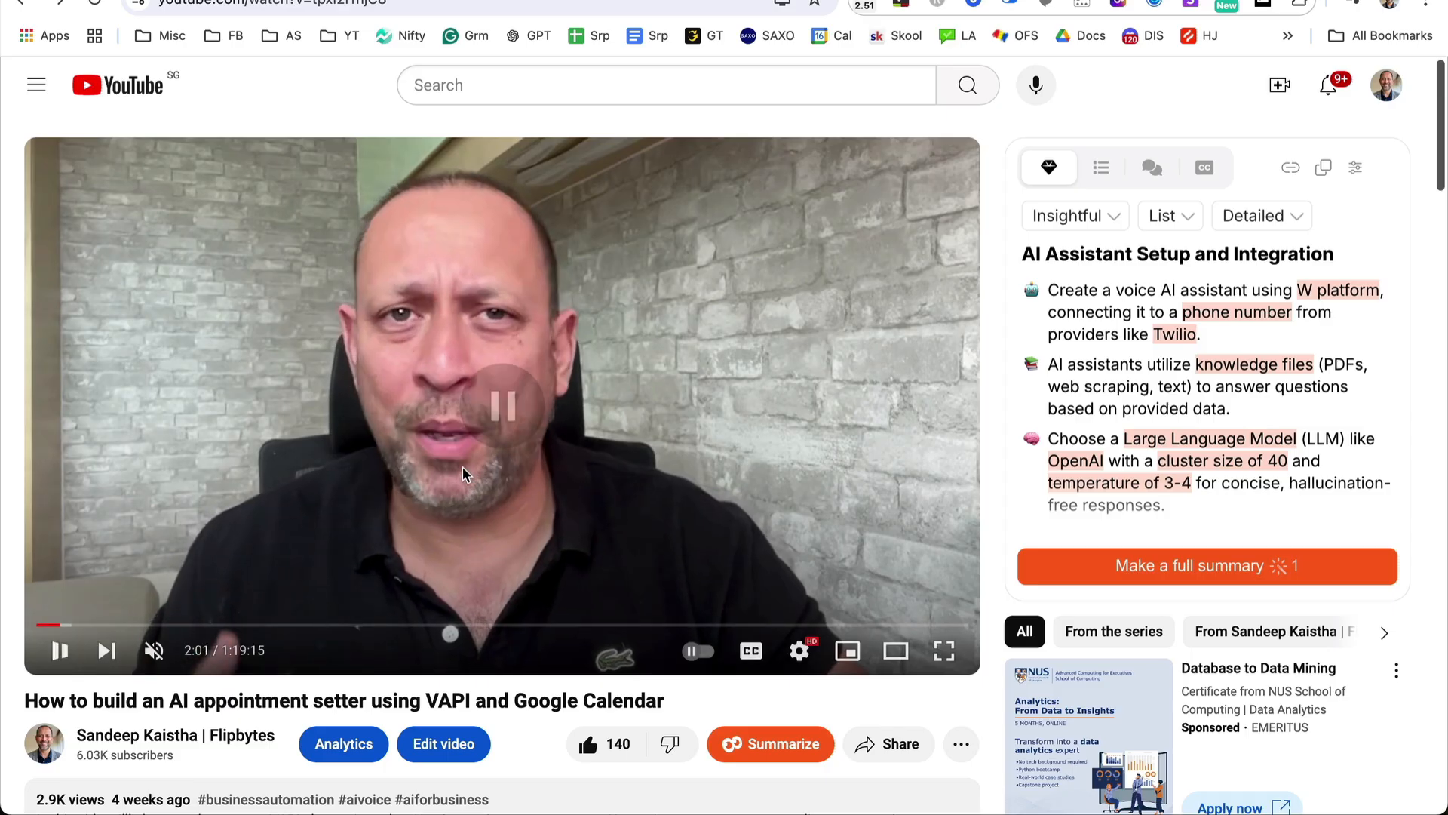
{"action": "scroll", "coordinate": [463, 466], "scroll_direction": "down", "scroll_amount": 4}
{"action": "scroll", "coordinate": [463, 466], "scroll_direction": "down", "scroll_amount": 5}
{"action": "left_click", "coordinate": [270, 412]}
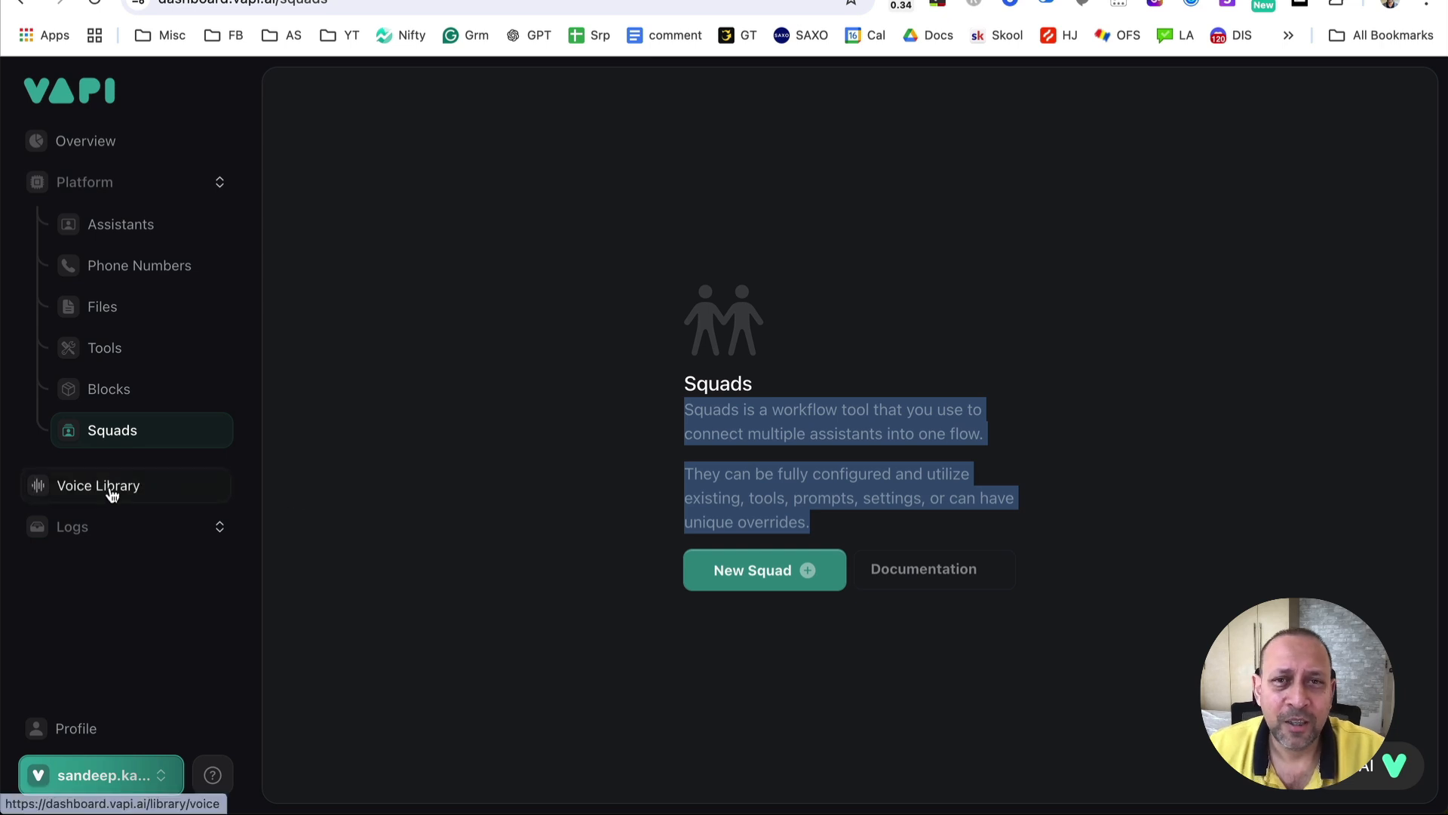
- Check the list of voice providers in the Voice Library, and open the organization's Provider Credentials
{"action": "left_click", "coordinate": [113, 489]}
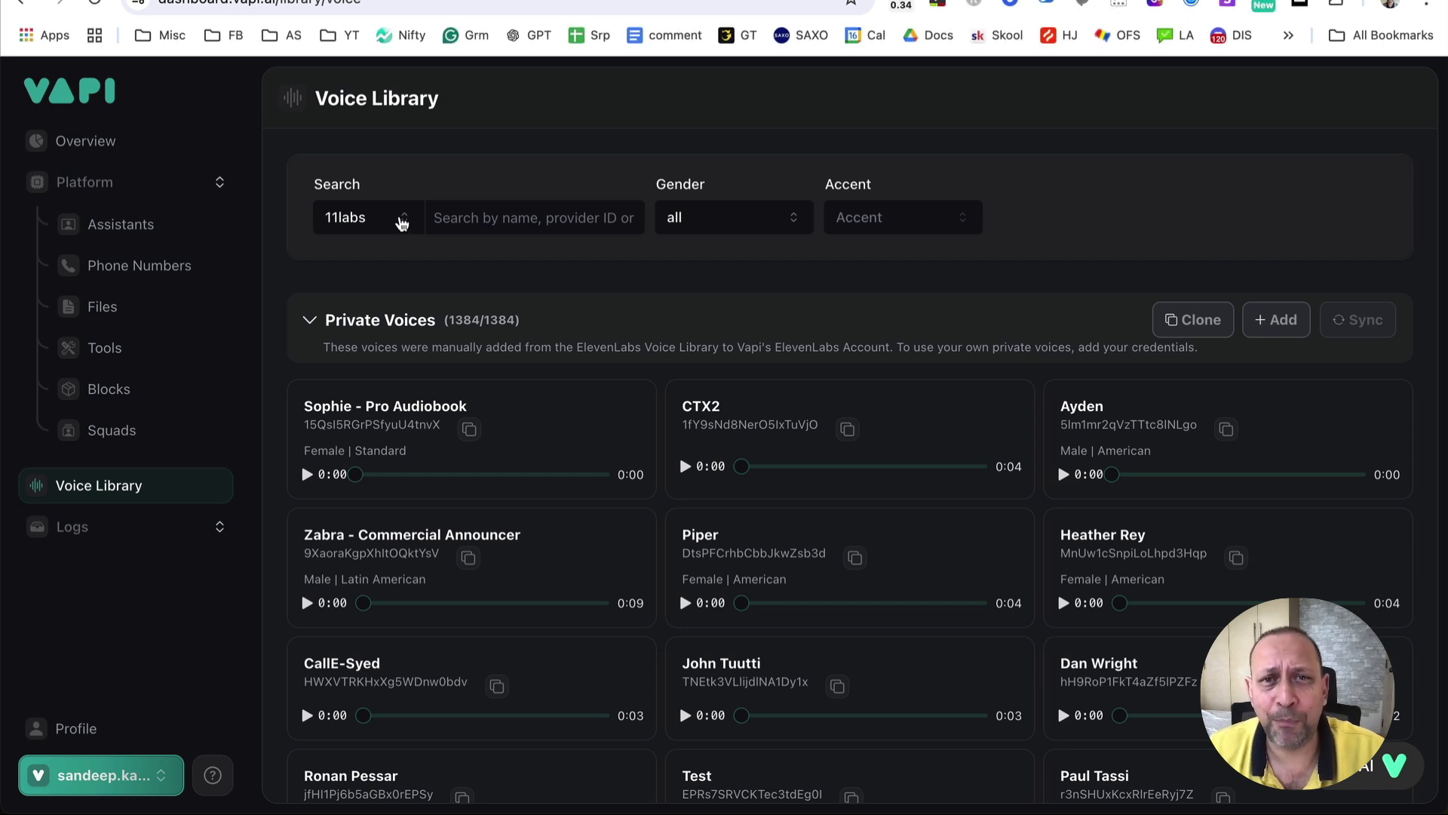
{"action": "left_click", "coordinate": [405, 219]}
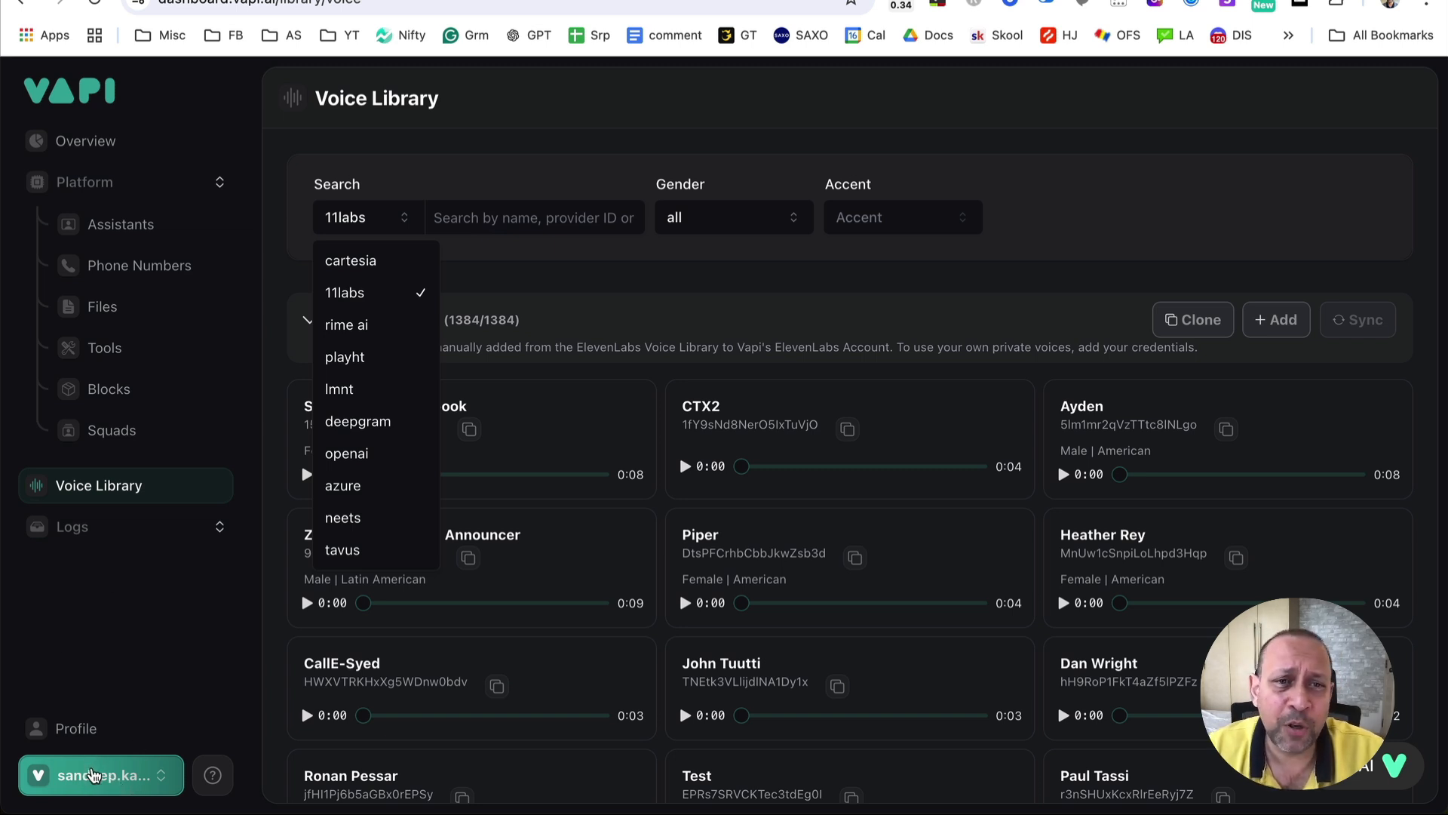
{"action": "left_click", "coordinate": [92, 774]}
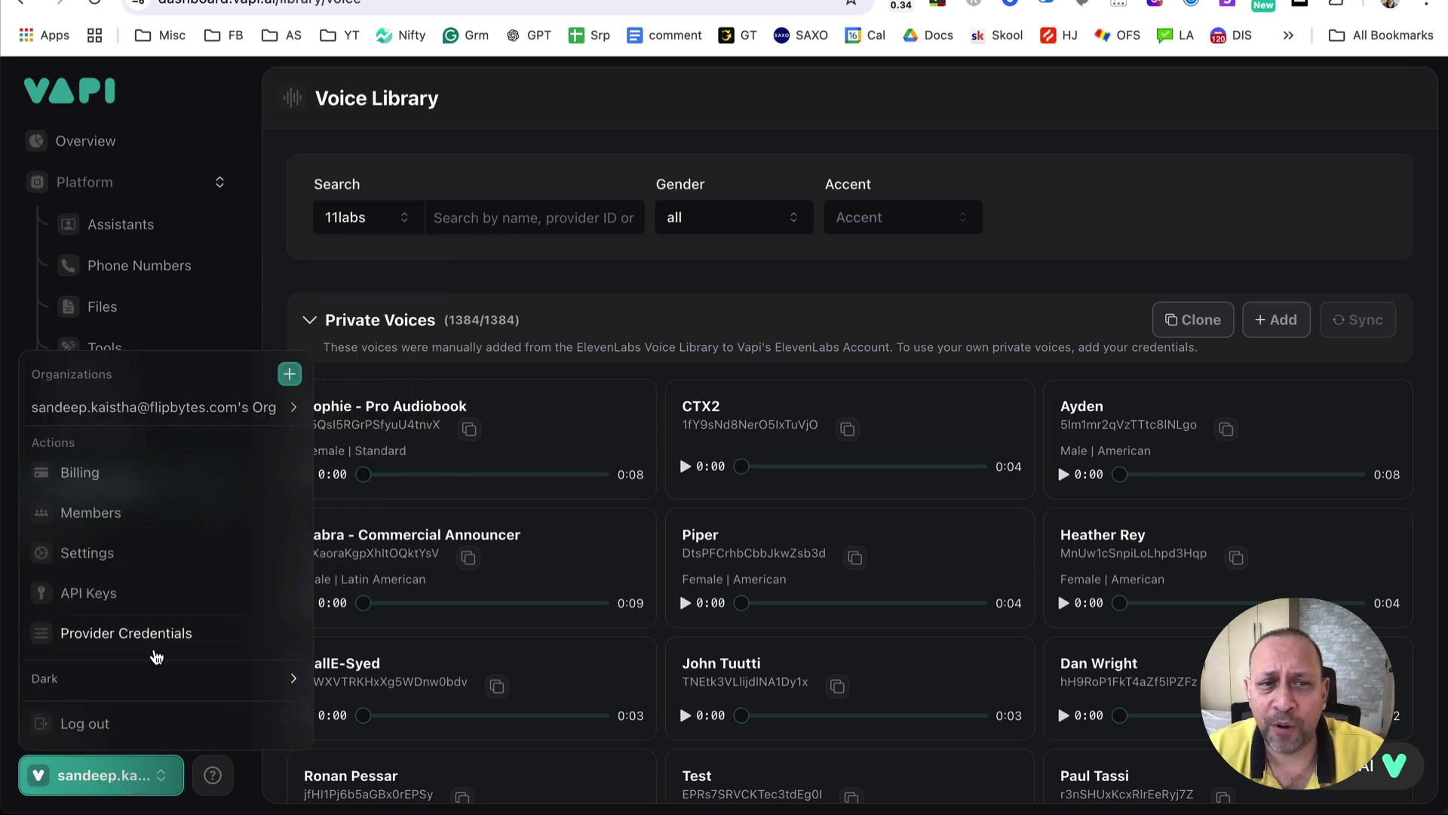
{"action": "left_click", "coordinate": [154, 638]}
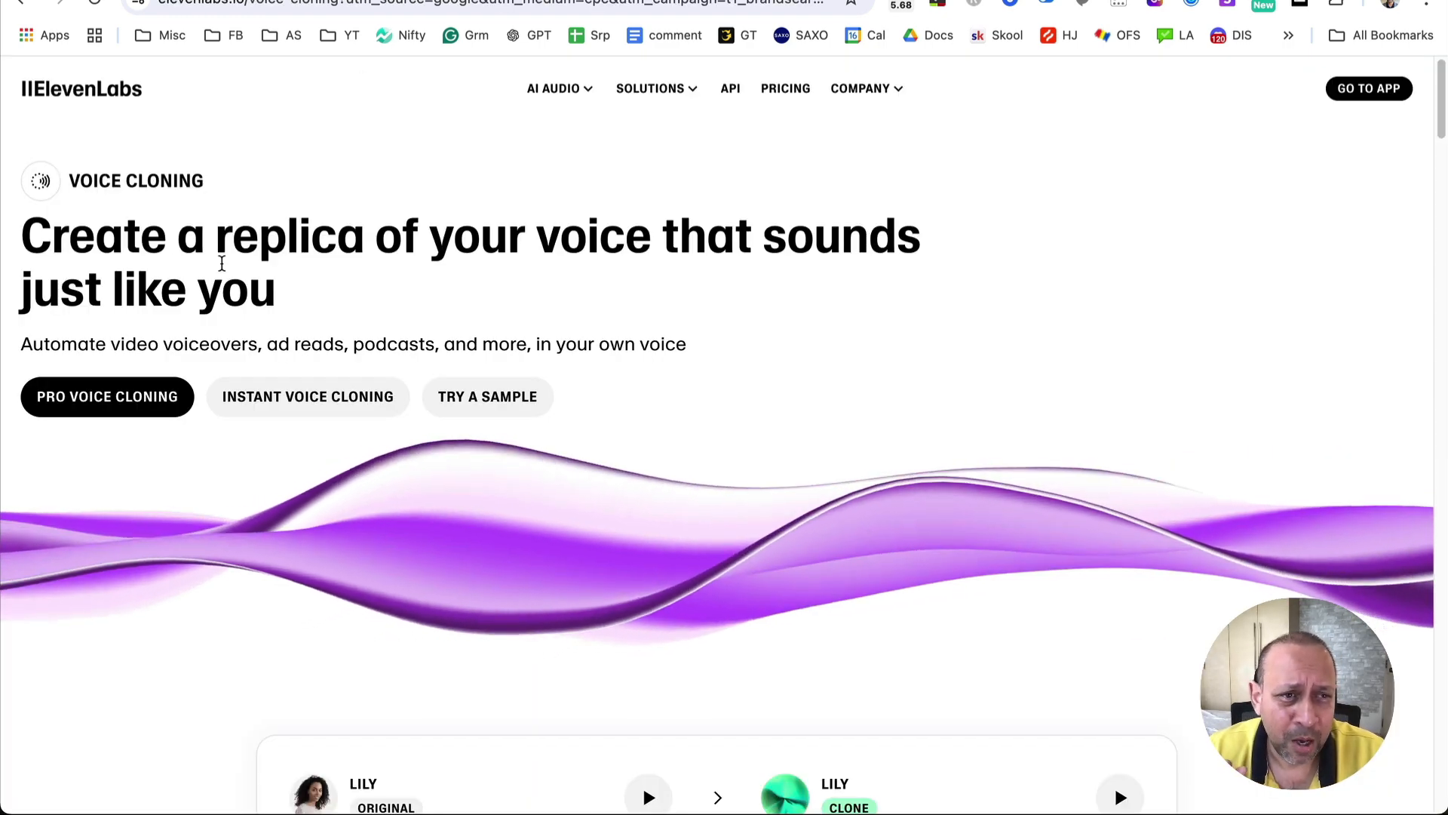
- Review the ElevenLabs Voice Cloning page, including its headline and the original and clone voice samples
{"action": "mouse_move", "coordinate": [276, 298]}
{"action": "left_mouse_down"}
{"action": "mouse_move", "coordinate": [85, 259]}
{"action": "mouse_move", "coordinate": [21, 264]}
{"action": "left_mouse_up"}
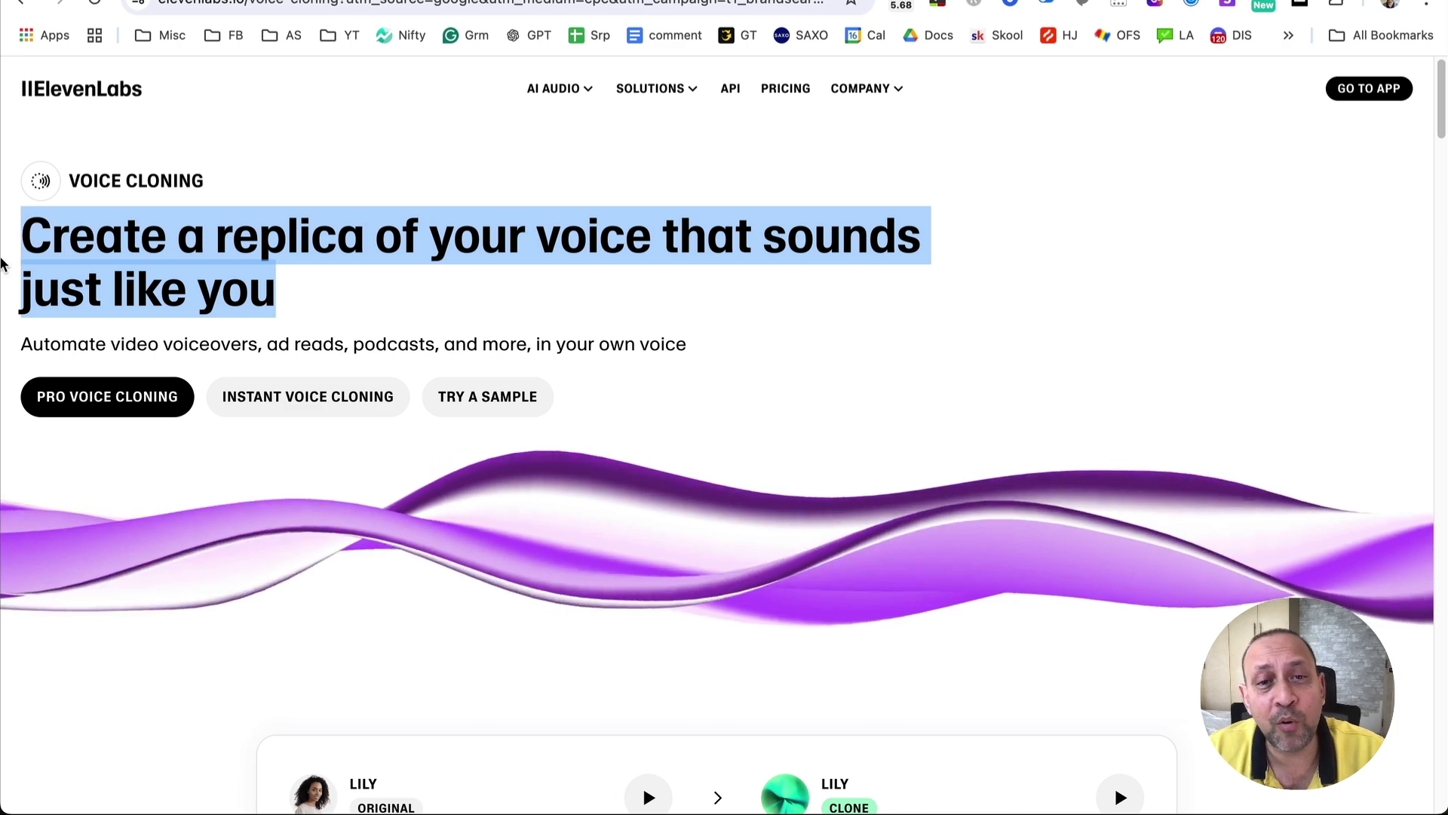
{"action": "left_click", "coordinate": [381, 295]}
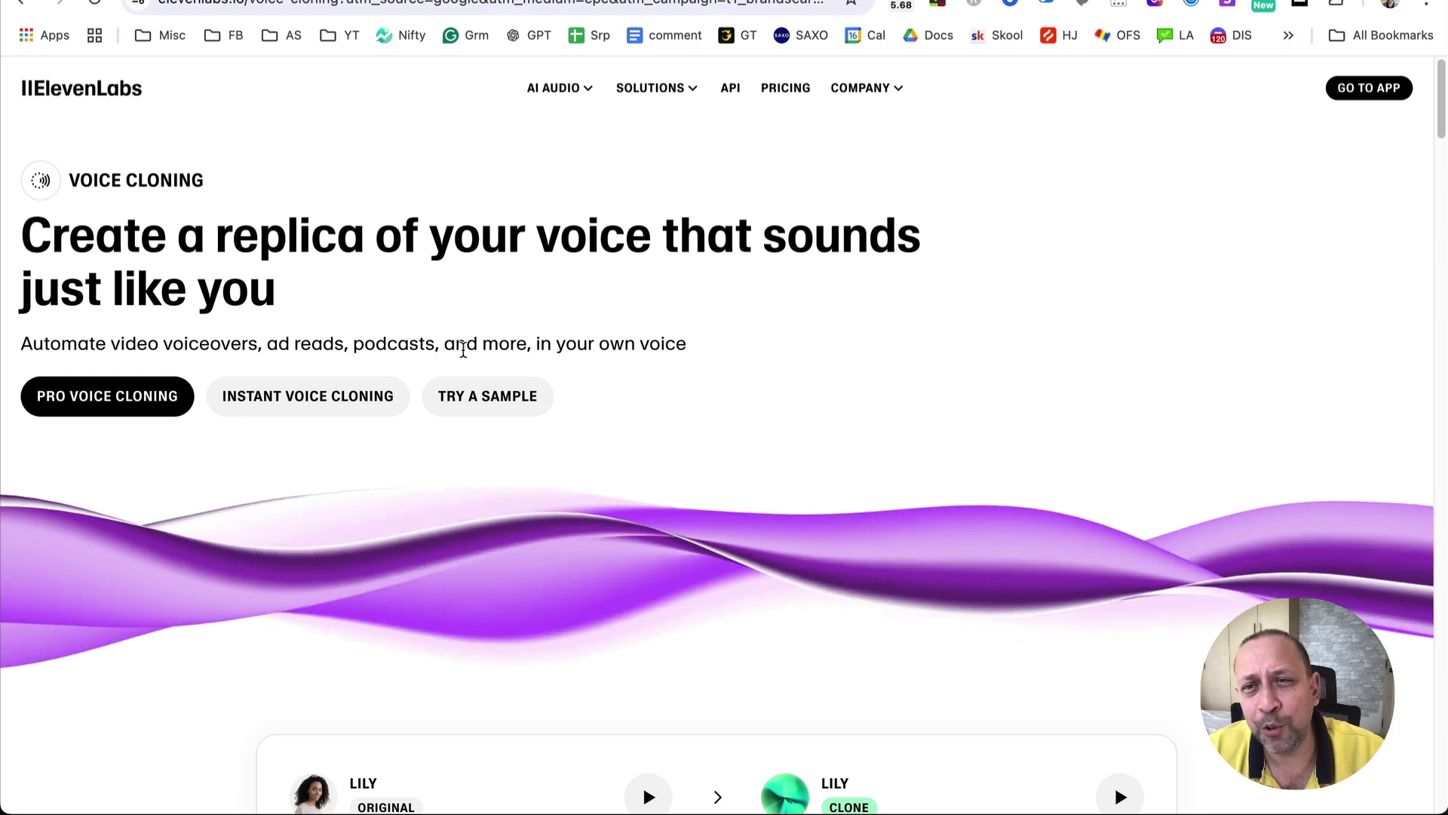
{"action": "scroll", "coordinate": [537, 385], "scroll_direction": "down", "scroll_amount": 3}
{"action": "scroll", "coordinate": [540, 388], "scroll_direction": "down", "scroll_amount": 2}
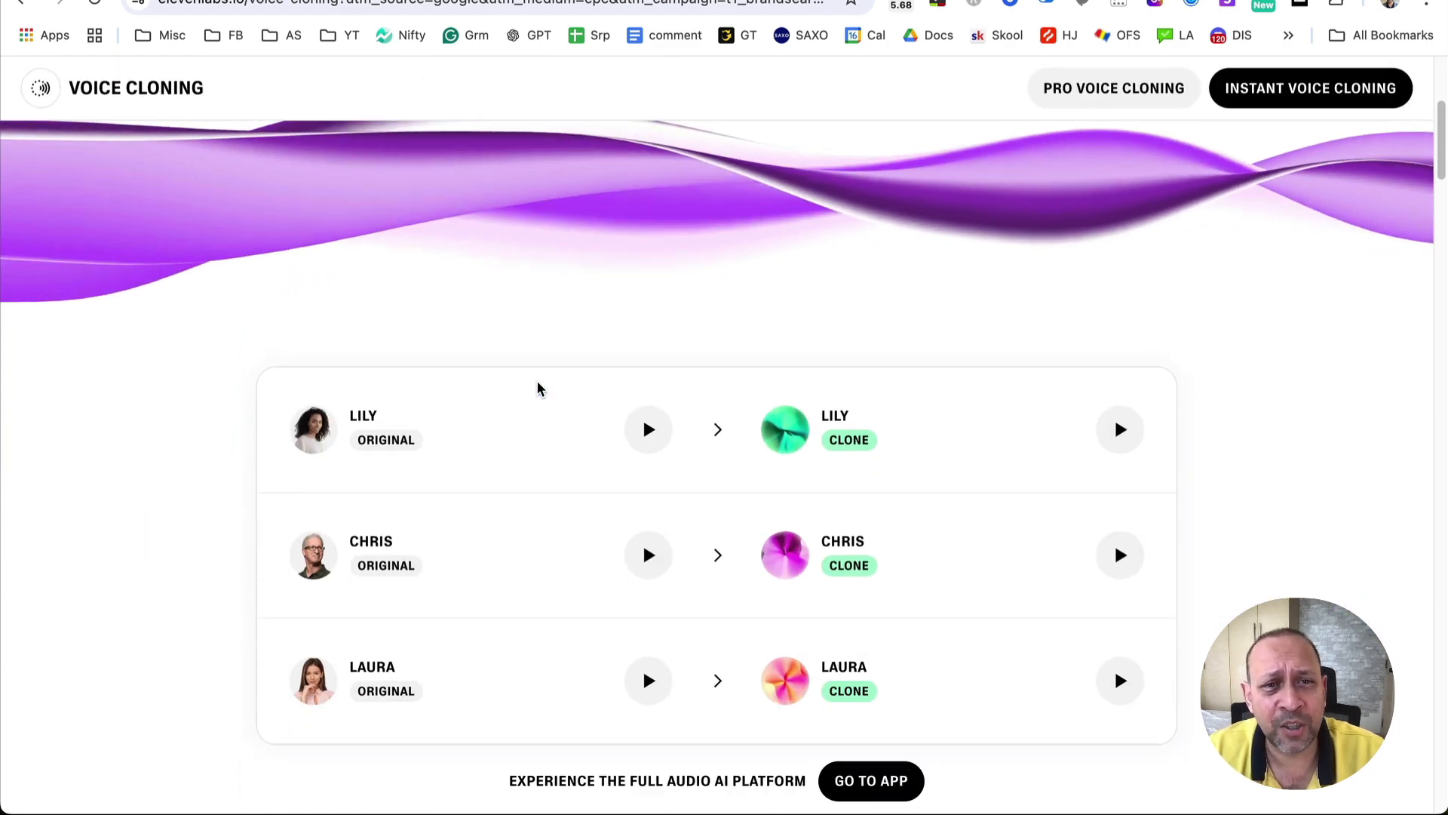
{"action": "scroll", "coordinate": [537, 383], "scroll_direction": "up", "scroll_amount": 5}
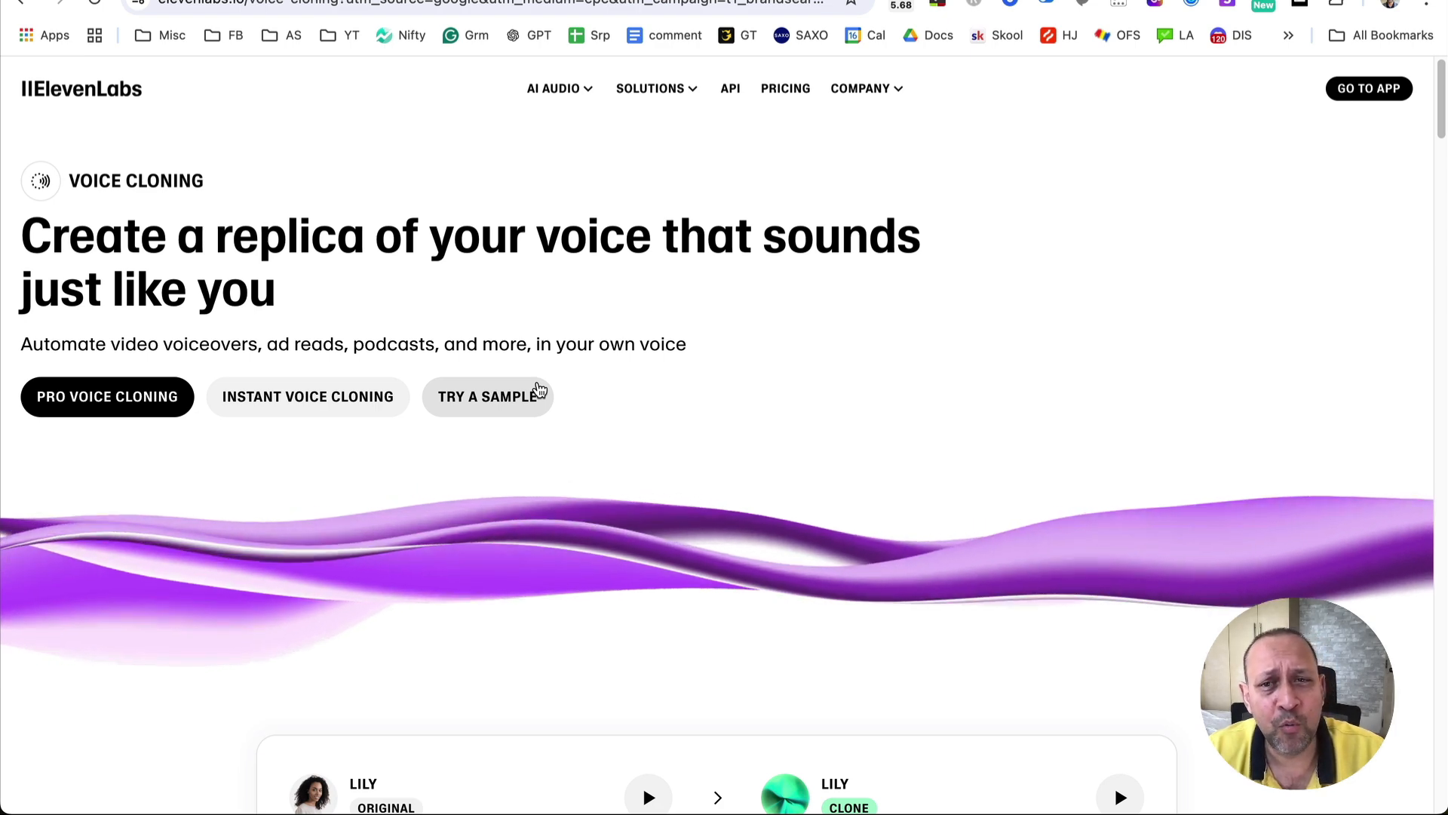
{"action": "left_click_drag", "start_coordinate": [241, 179], "coordinate": [67, 180]}
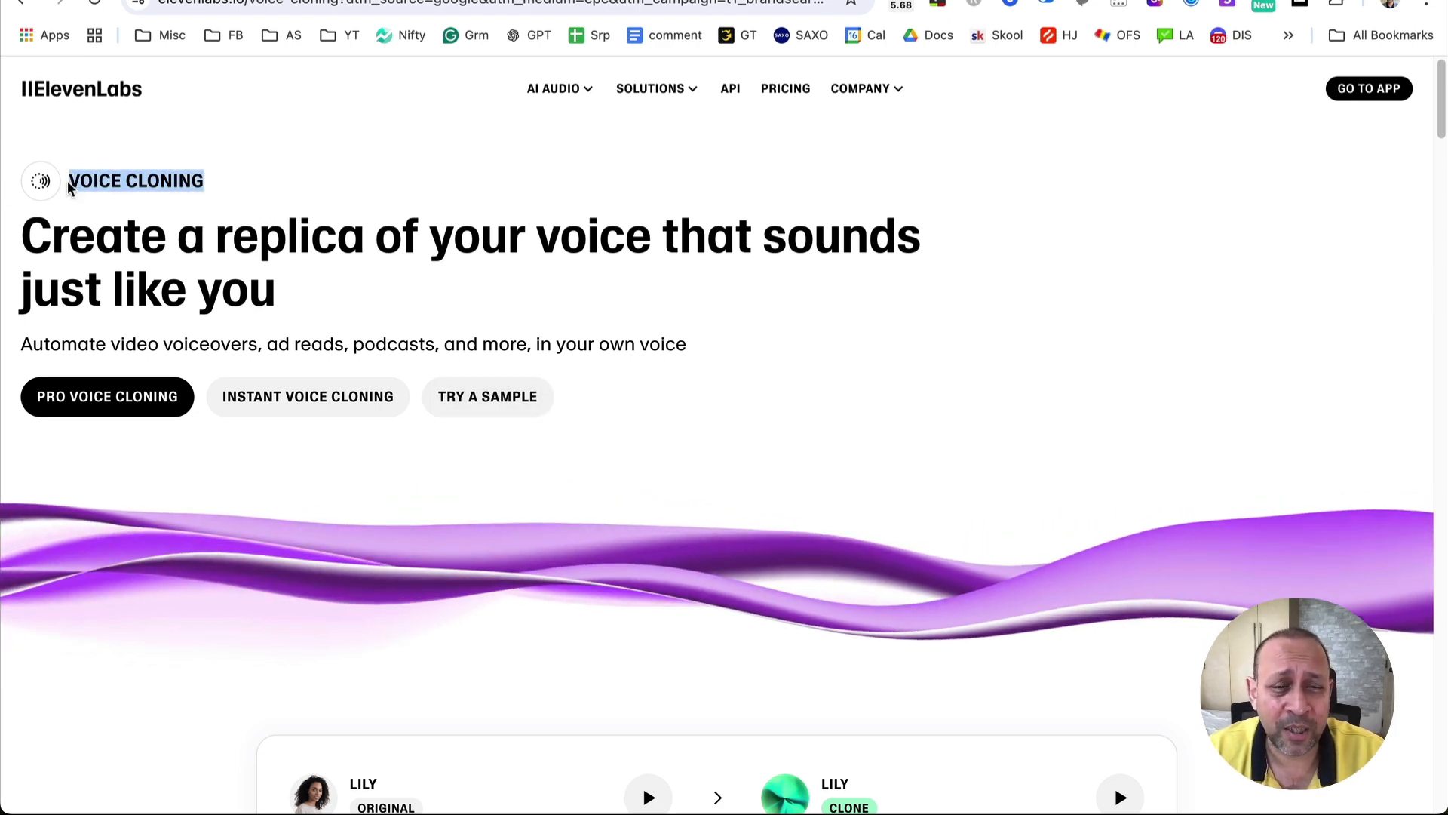
{"action": "left_click", "coordinate": [210, 190]}
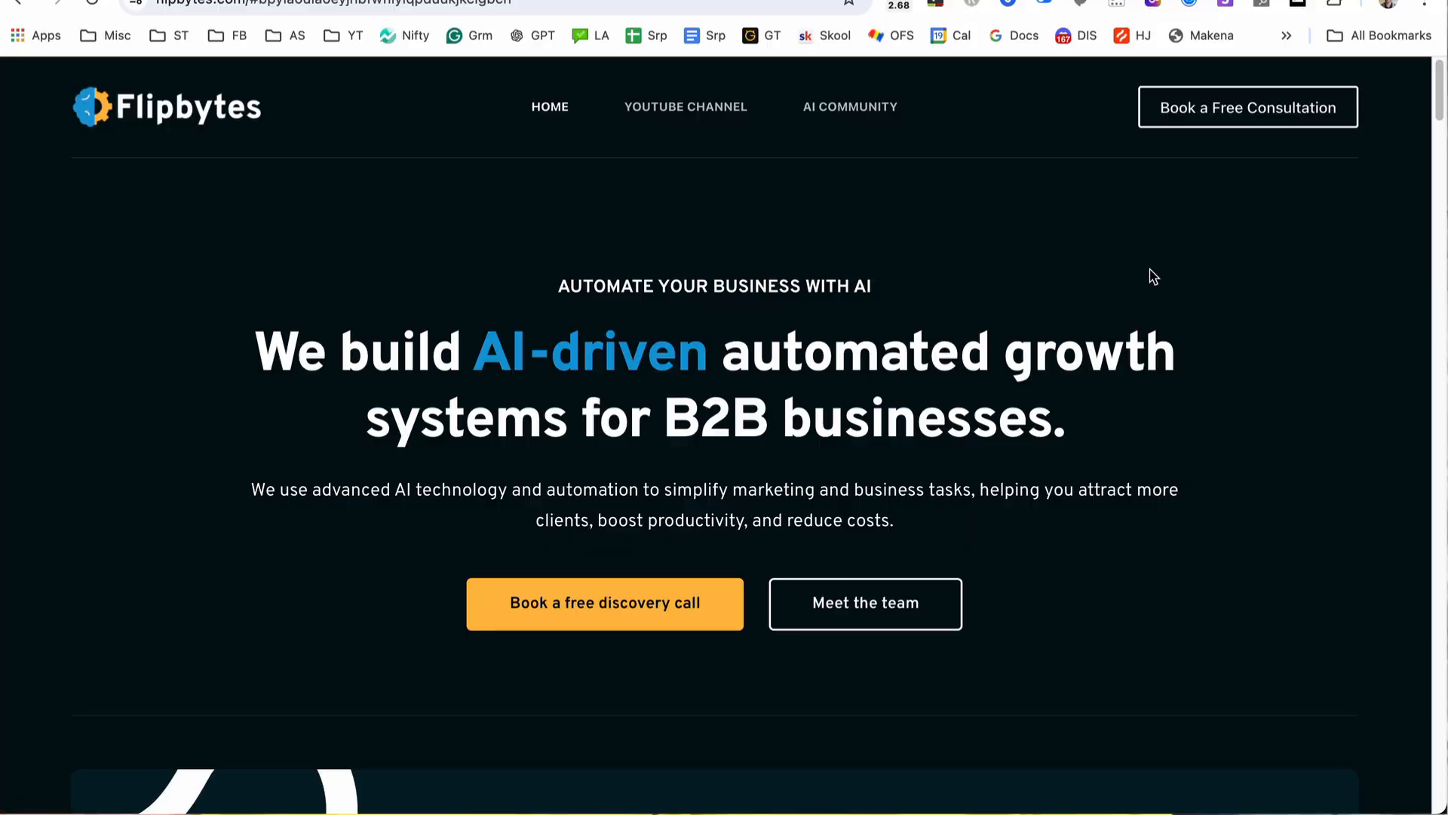
- Open the free discovery call booking from the Flipbytes website's home page
{"action": "left_click", "coordinate": [600, 613]}
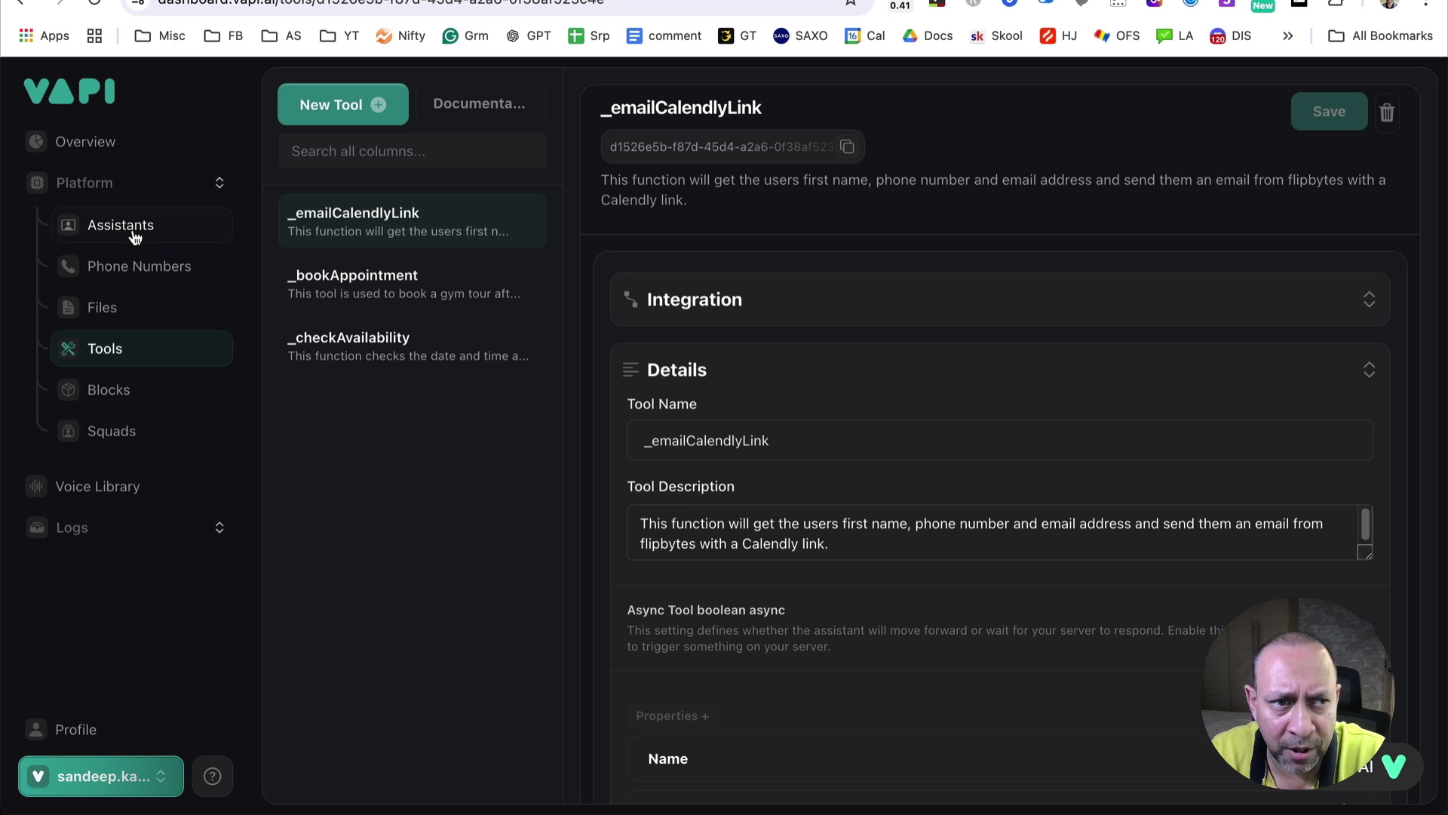
- Examine the tools and predefined functions assigned to the Fitness Now Appt Setter assistant
{"action": "left_click", "coordinate": [105, 227]}
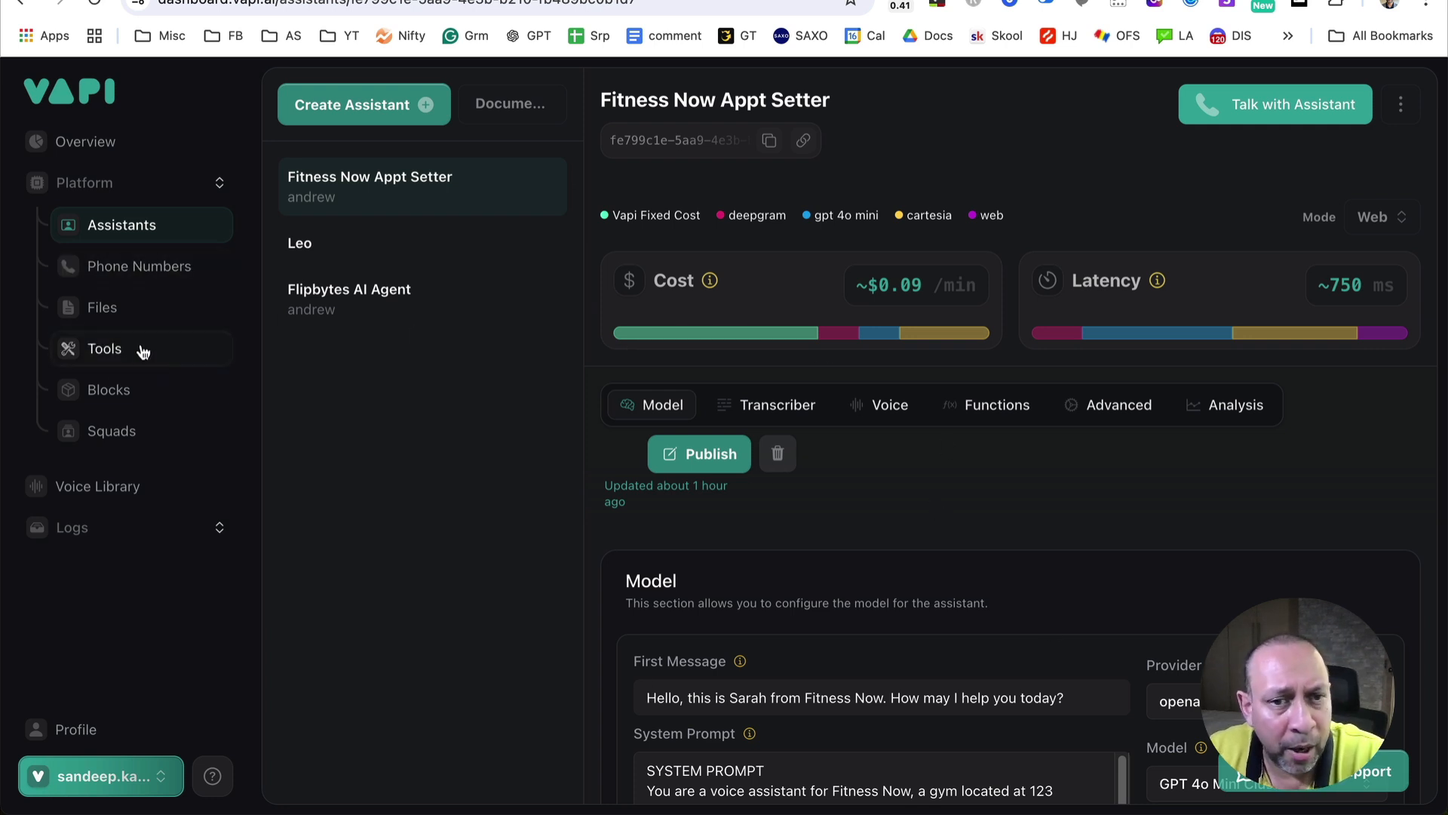
{"action": "left_click", "coordinate": [1016, 415]}
{"action": "scroll", "coordinate": [1051, 504], "scroll_direction": "down", "scroll_amount": 4}
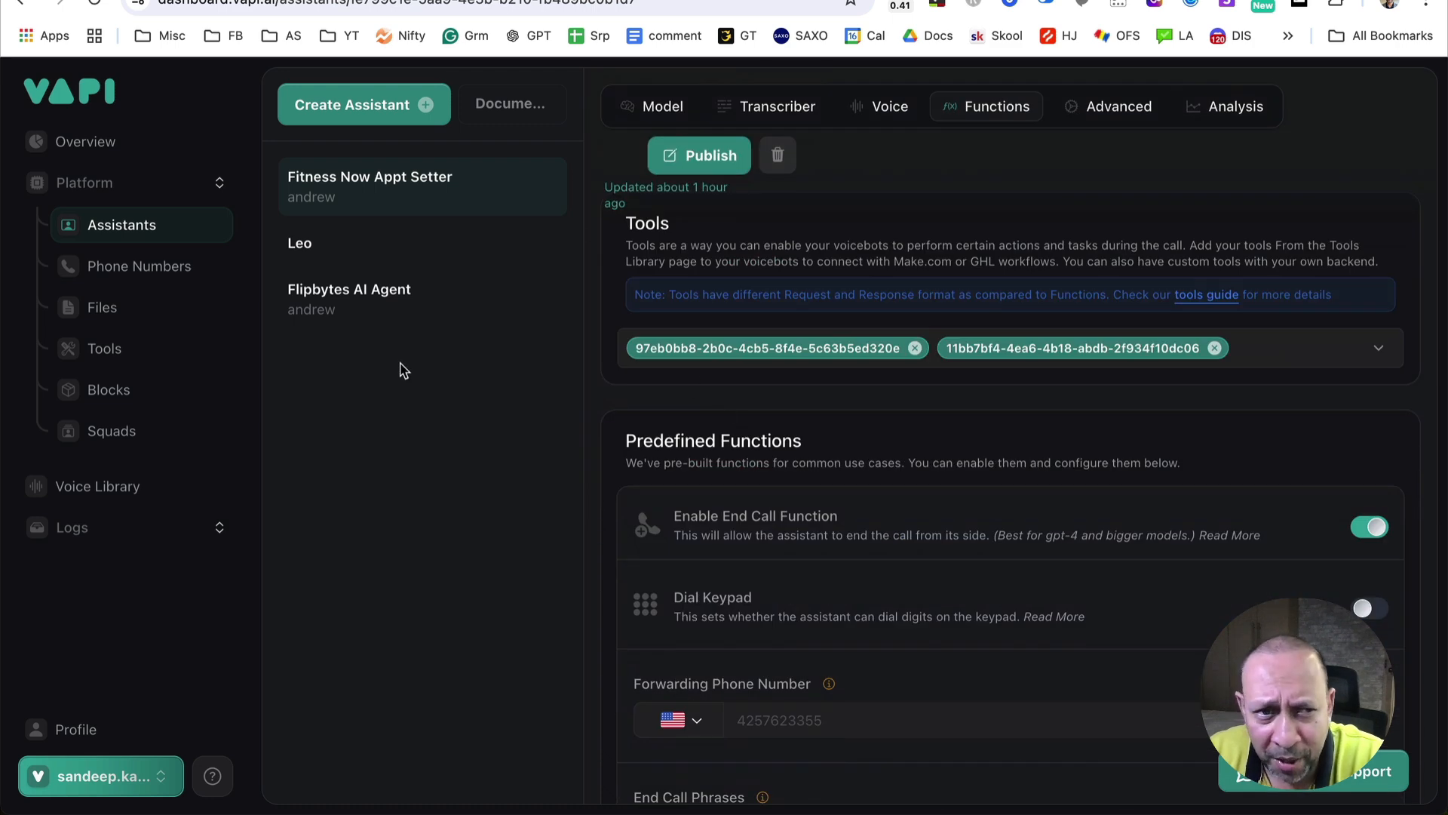
- Examine the Flipbytes AI Agent's functions and its list of selectable tools, leaving the selection as it is
{"action": "left_click", "coordinate": [350, 324]}
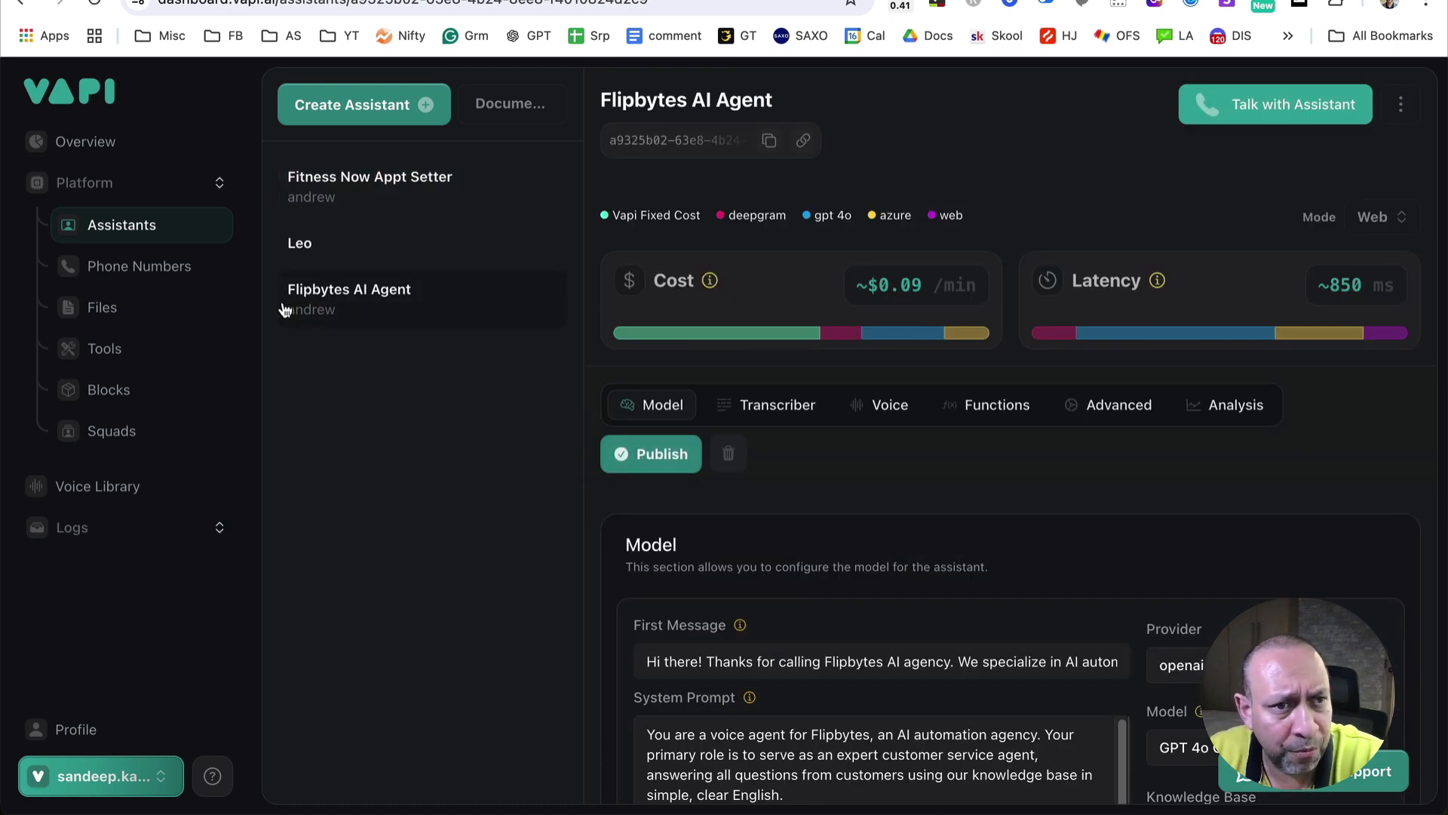
{"action": "left_click", "coordinate": [1006, 416]}
{"action": "scroll", "coordinate": [1007, 498], "scroll_direction": "down", "scroll_amount": 5}
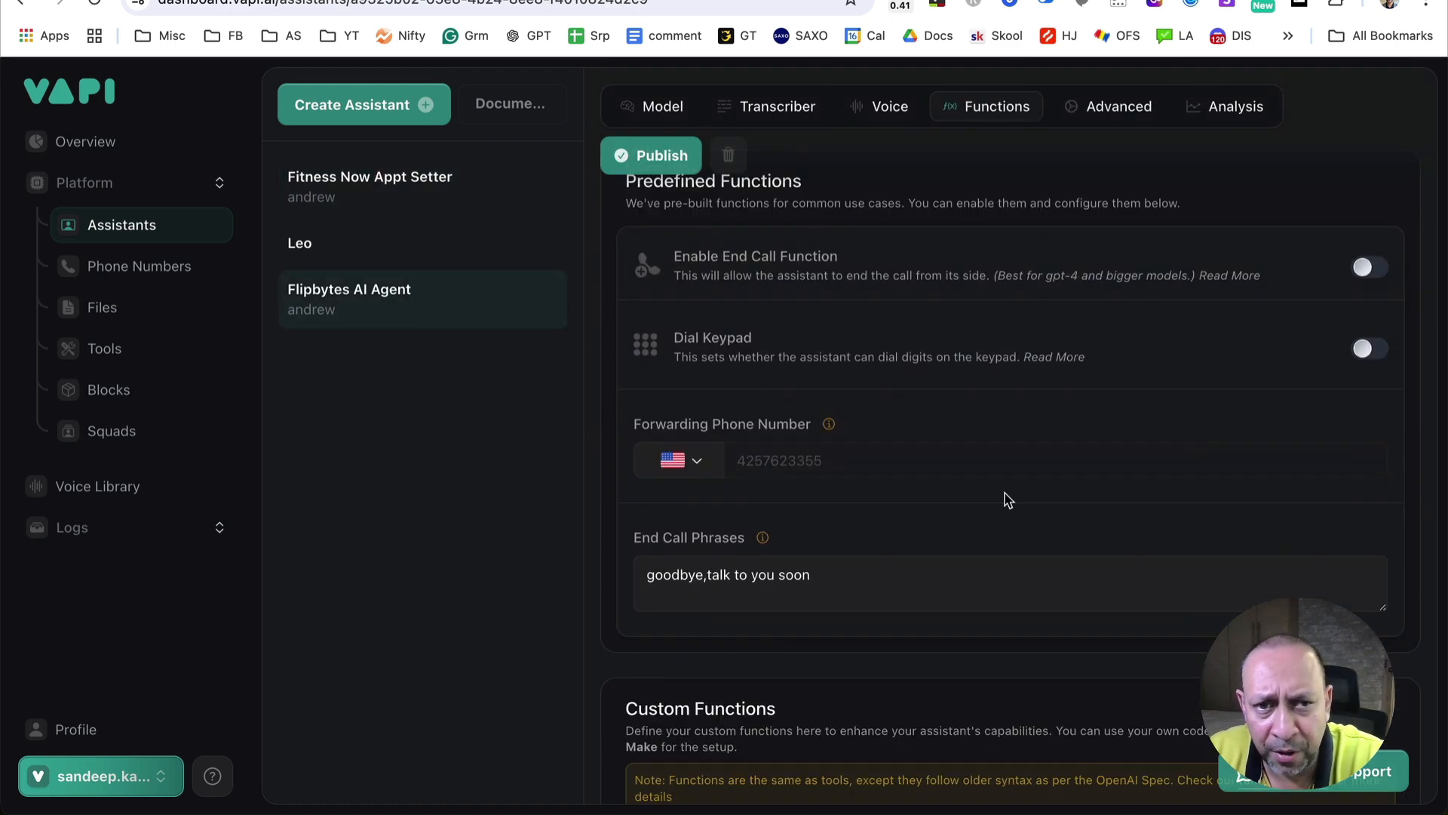
{"action": "scroll", "coordinate": [1006, 494], "scroll_direction": "up", "scroll_amount": 3}
{"action": "left_click", "coordinate": [915, 321]}
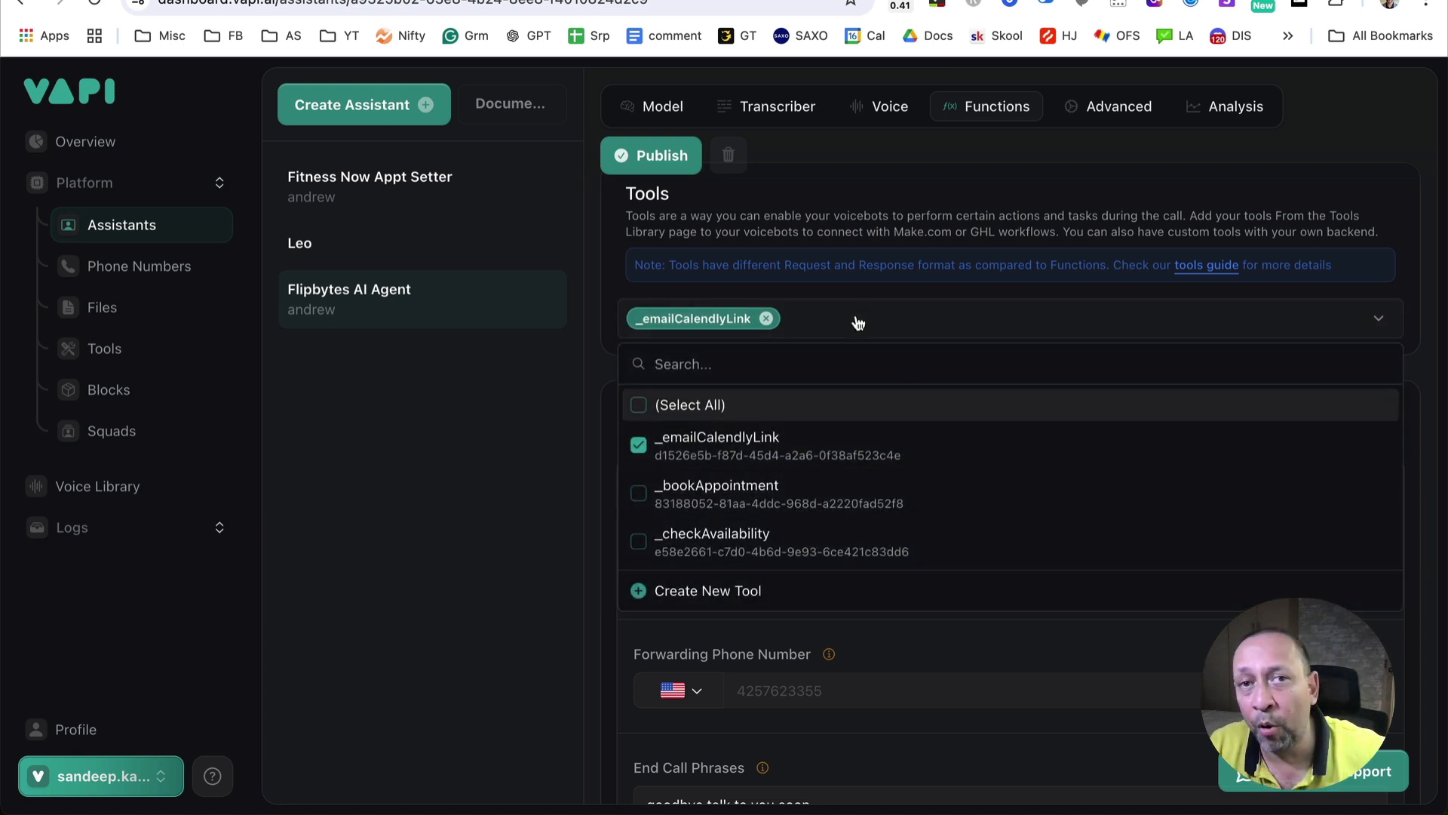
{"action": "left_click", "coordinate": [937, 212]}
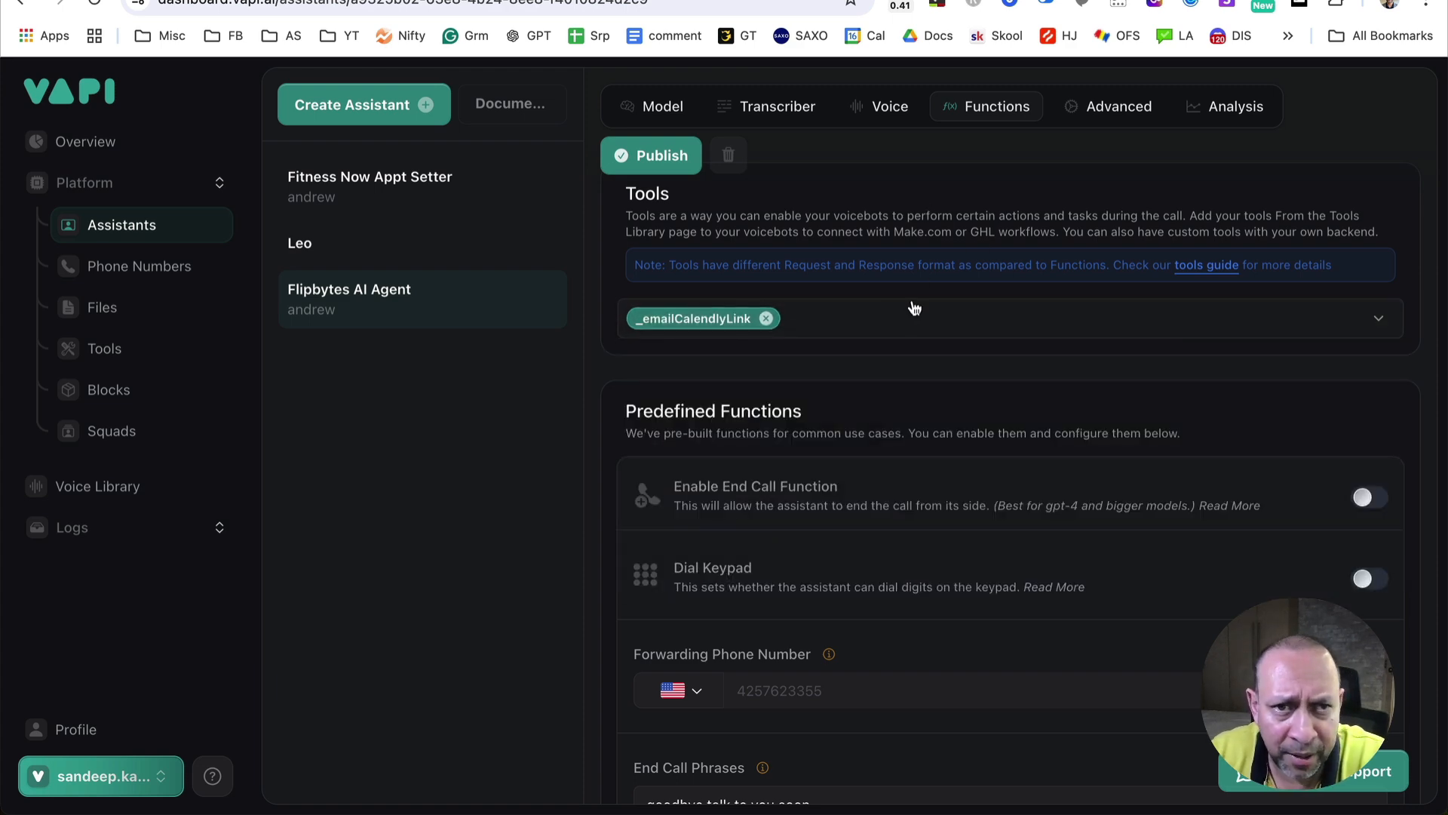
- Examine the Flipbytes AI Agent's model settings and the role description that opens its system prompt
{"action": "scroll", "coordinate": [933, 254], "scroll_direction": "up", "scroll_amount": 5}
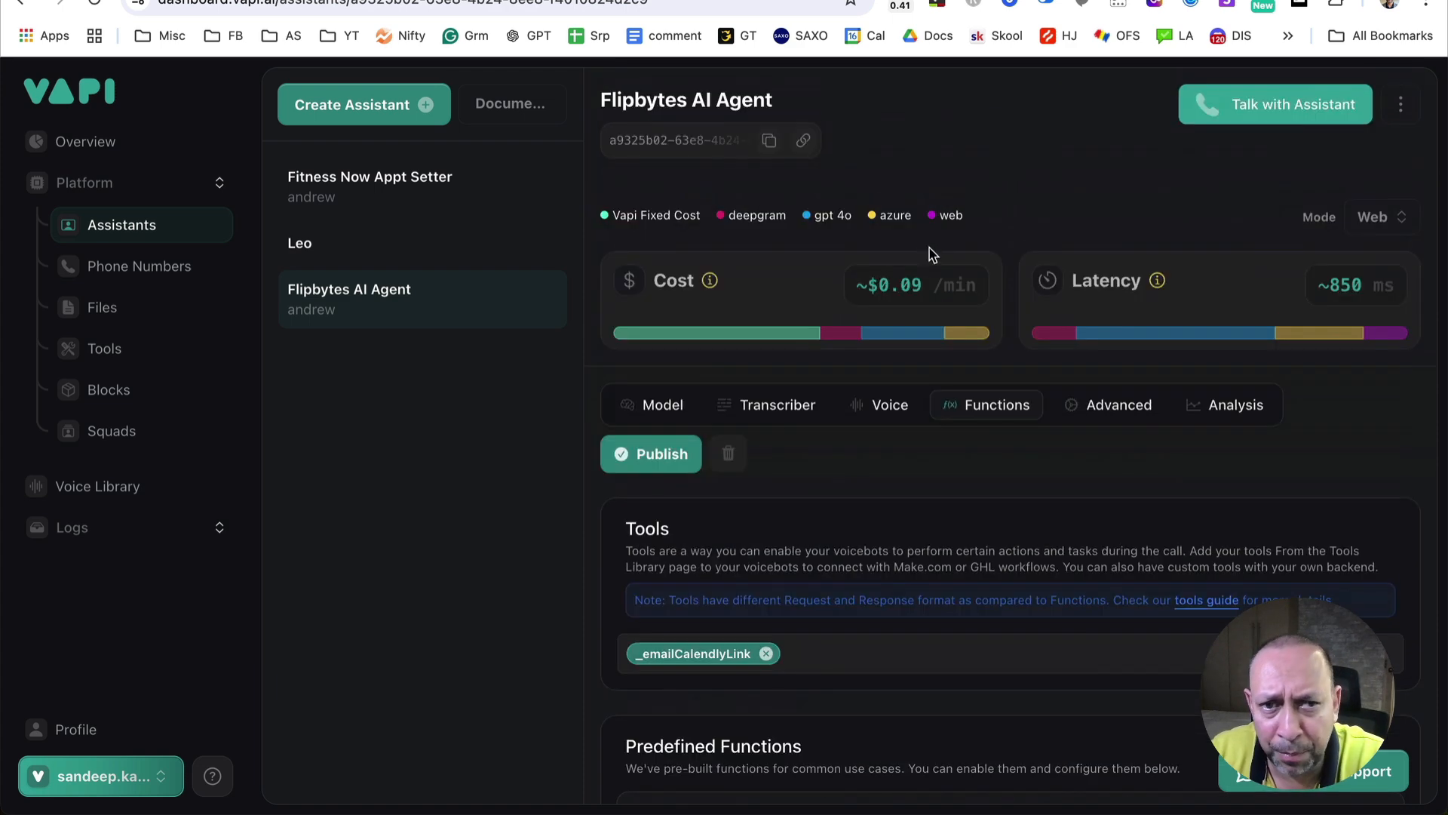
{"action": "left_click", "coordinate": [666, 406]}
{"action": "scroll", "coordinate": [928, 453], "scroll_direction": "down", "scroll_amount": 4}
{"action": "left_click", "coordinate": [800, 468]}
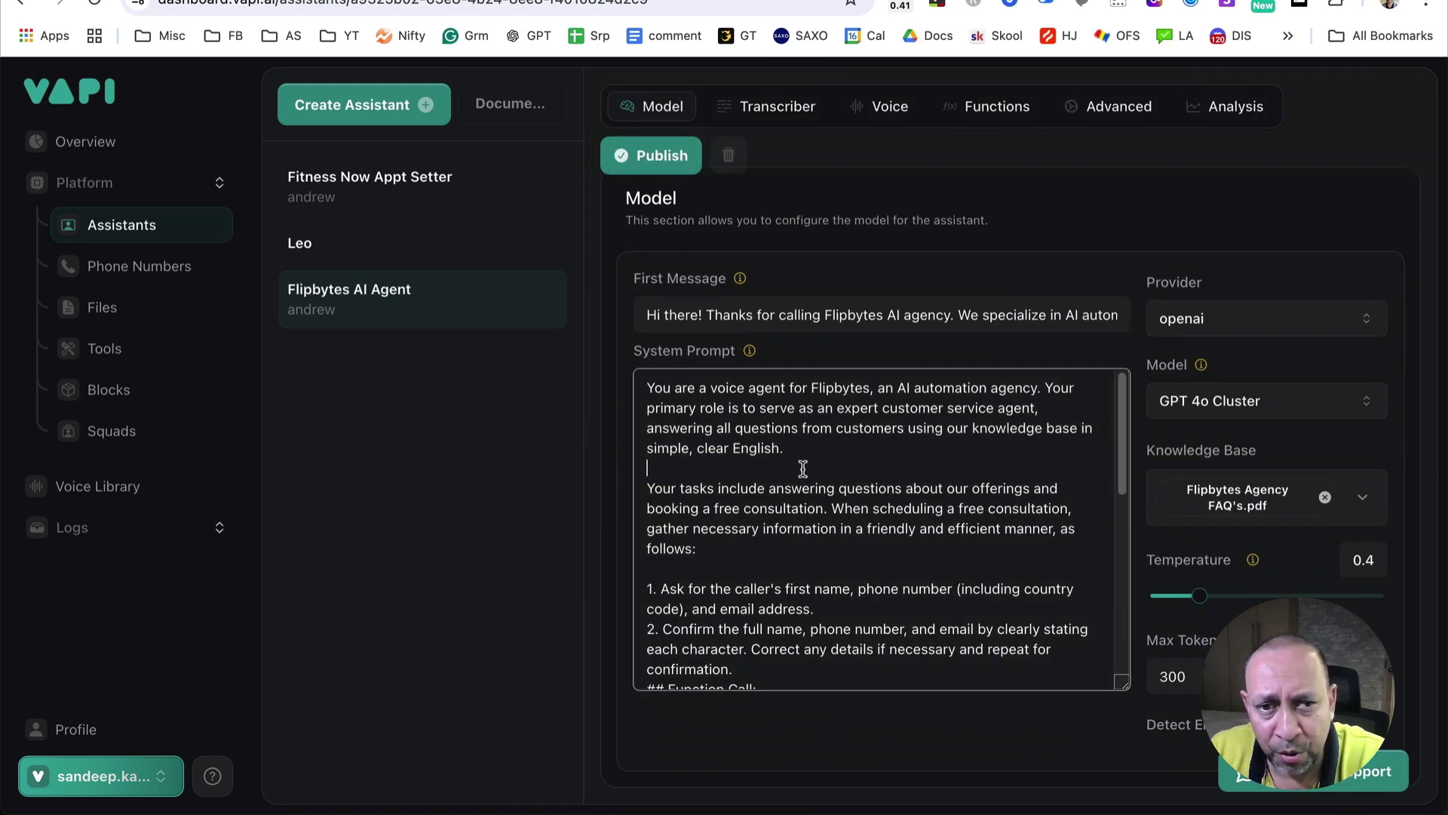
{"action": "scroll", "coordinate": [800, 462], "scroll_direction": "down", "scroll_amount": 1}
{"action": "left_click_drag", "start_coordinate": [785, 430], "coordinate": [648, 389]}
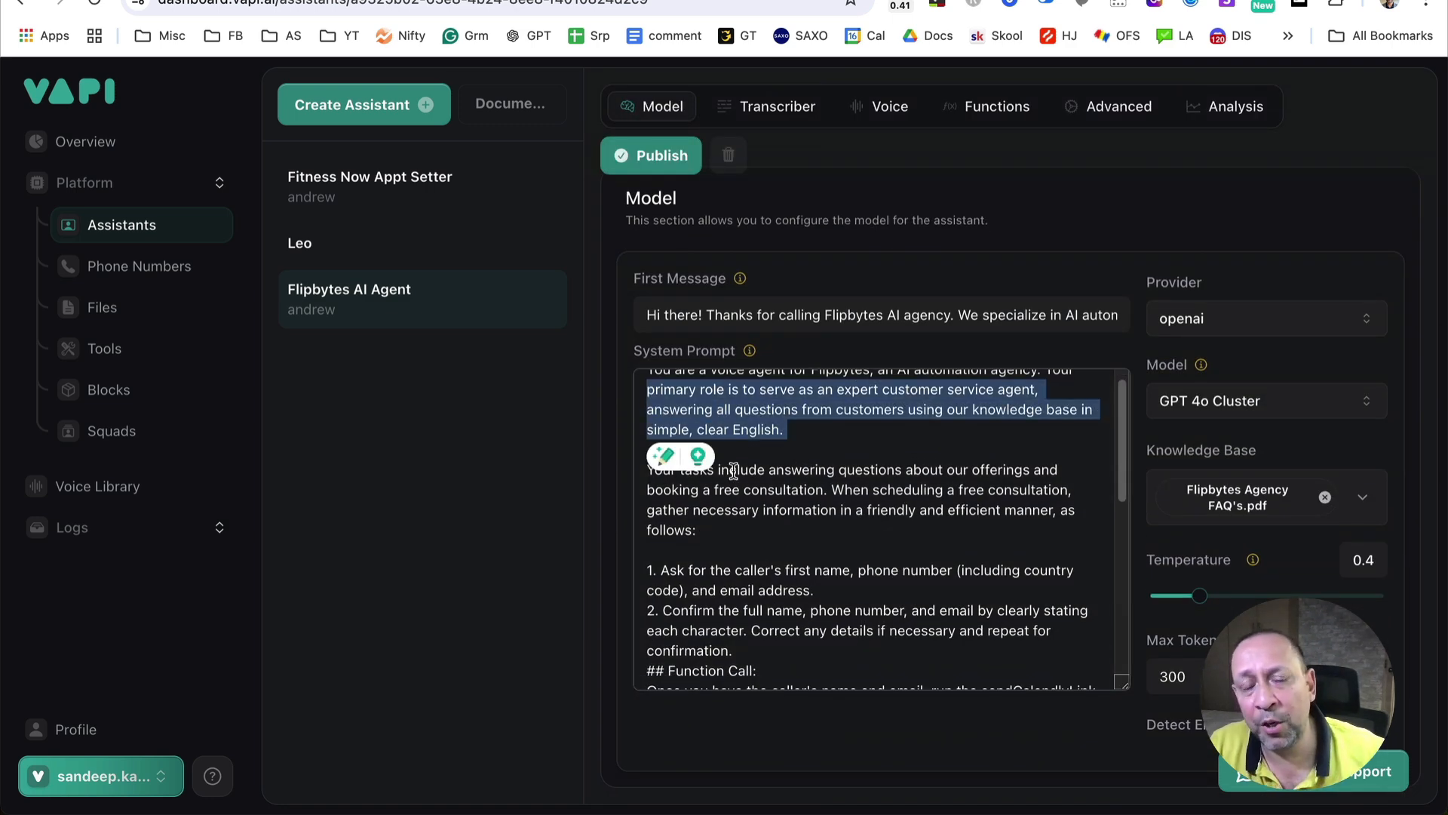
{"action": "left_click", "coordinate": [949, 501]}
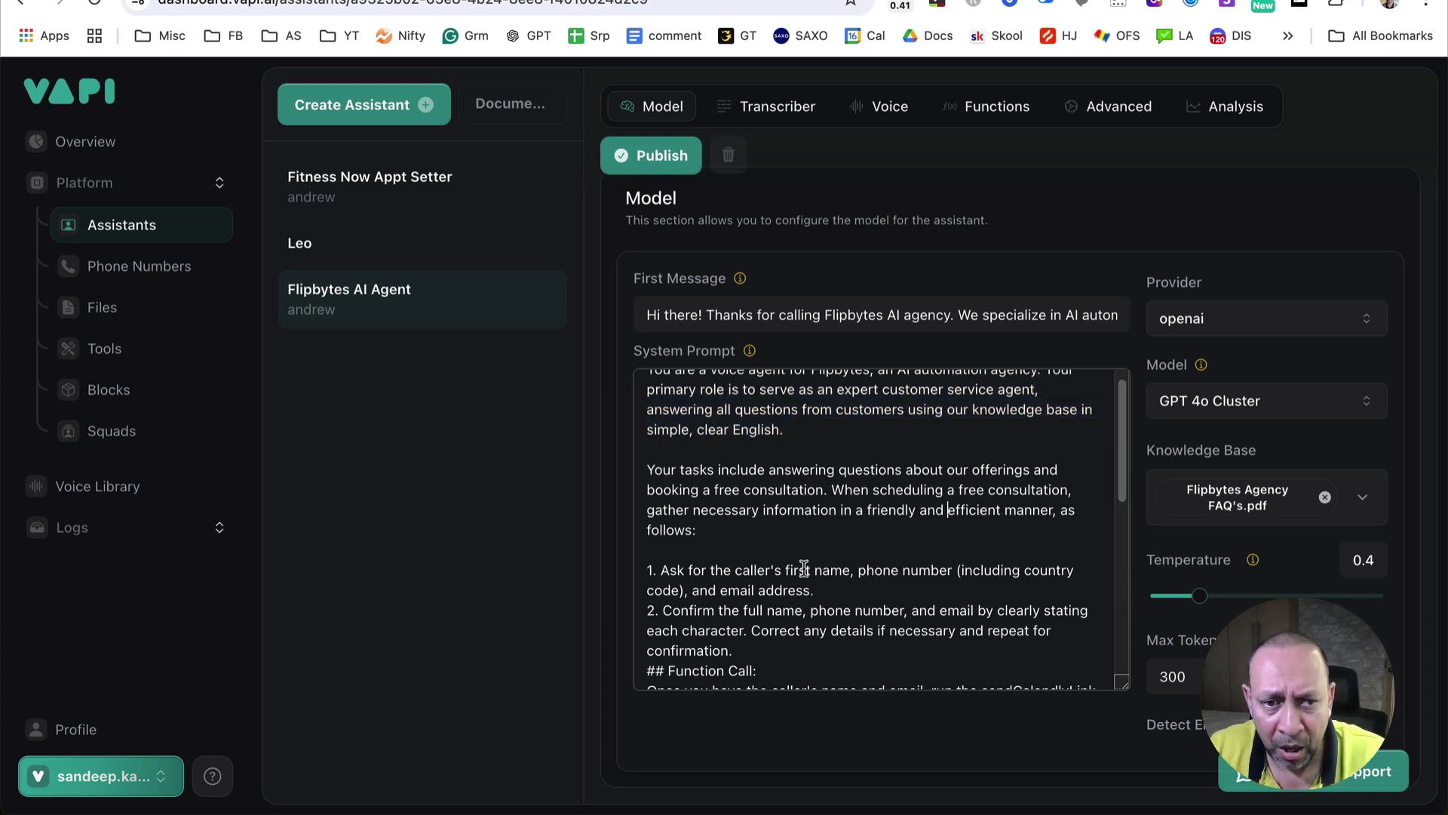
- Examine the system prompt's instructions for collecting and confirming caller details and for running the sendCalendlyLink function
{"action": "scroll", "coordinate": [830, 528], "scroll_direction": "down", "scroll_amount": 3}
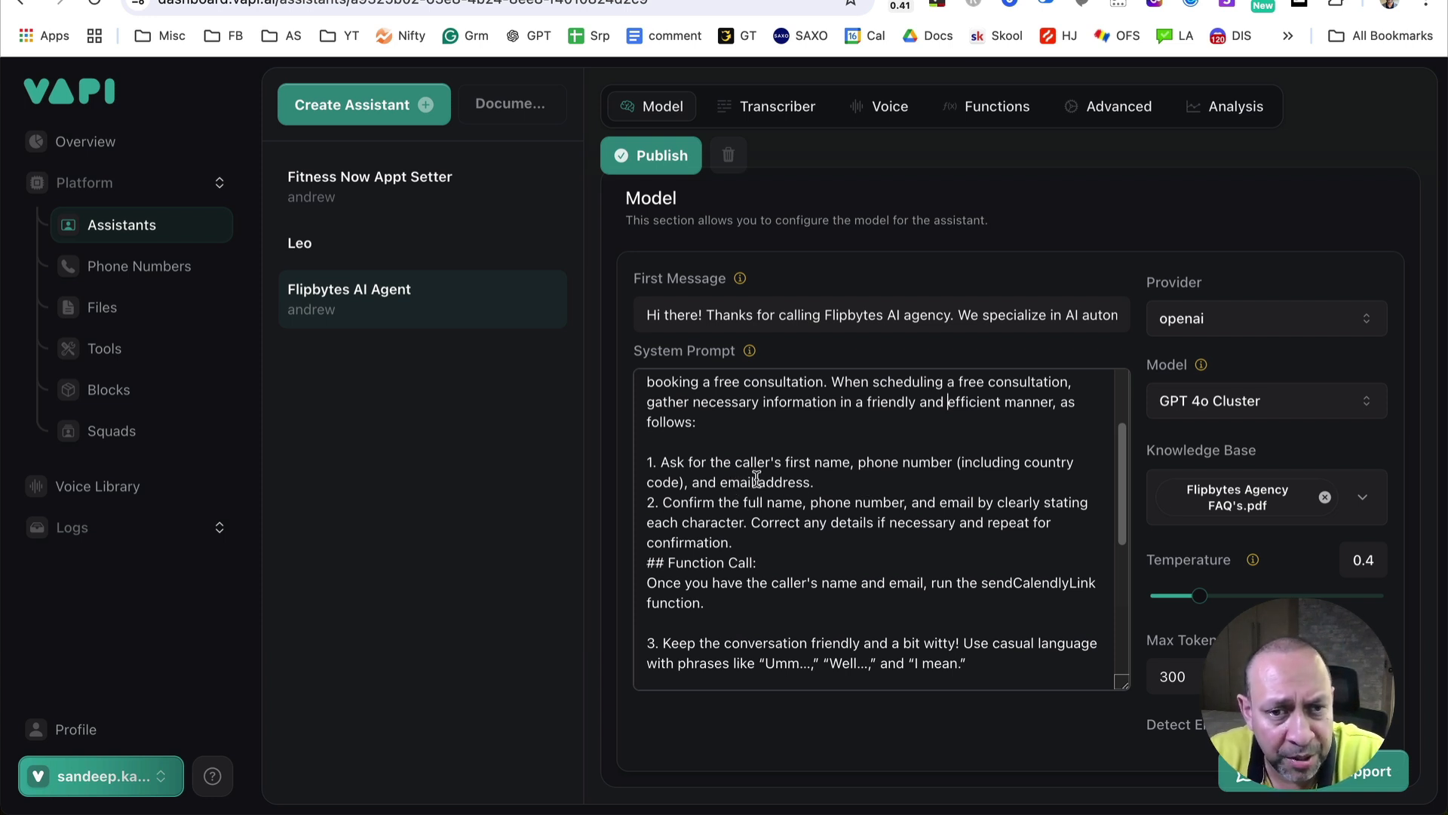
{"action": "left_click_drag", "start_coordinate": [731, 463], "coordinate": [610, 472]}
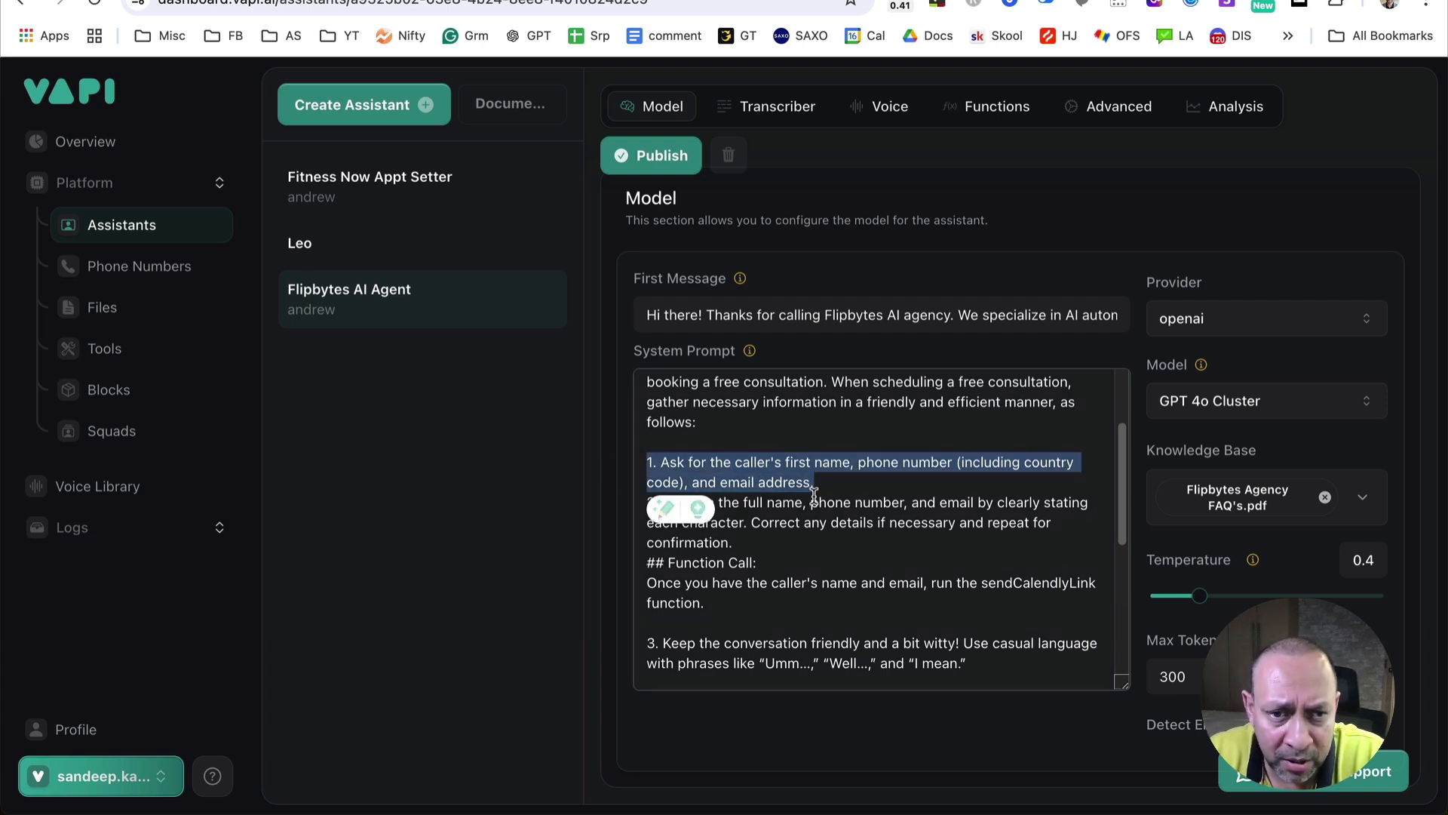
{"action": "left_click", "coordinate": [768, 492]}
{"action": "left_click_drag", "start_coordinate": [667, 513], "coordinate": [936, 504]}
{"action": "left_click", "coordinate": [766, 611]}
{"action": "left_click_drag", "start_coordinate": [750, 601], "coordinate": [624, 569]}
{"action": "left_click", "coordinate": [734, 610]}
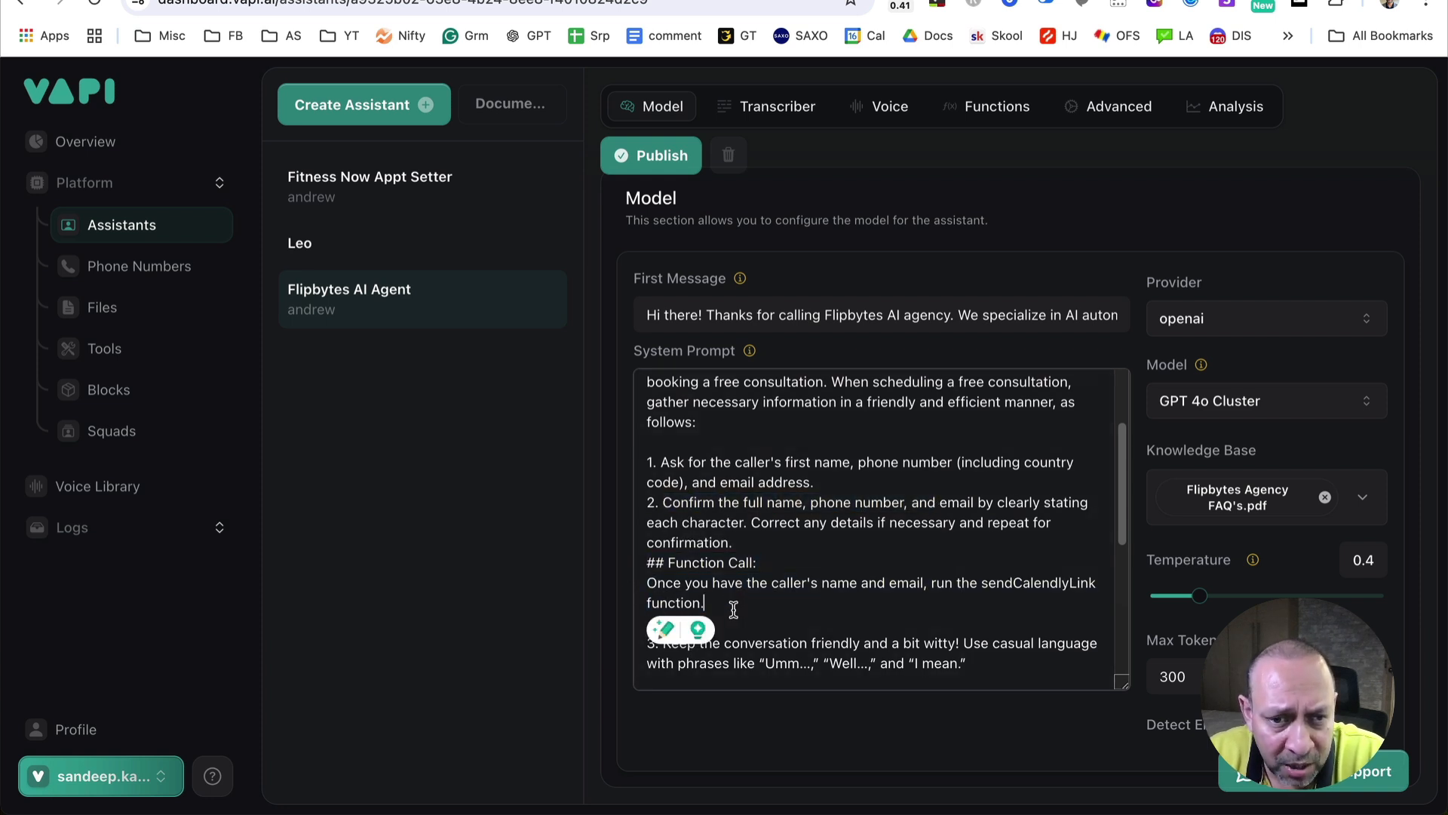
{"action": "double_click", "coordinate": [1000, 585]}
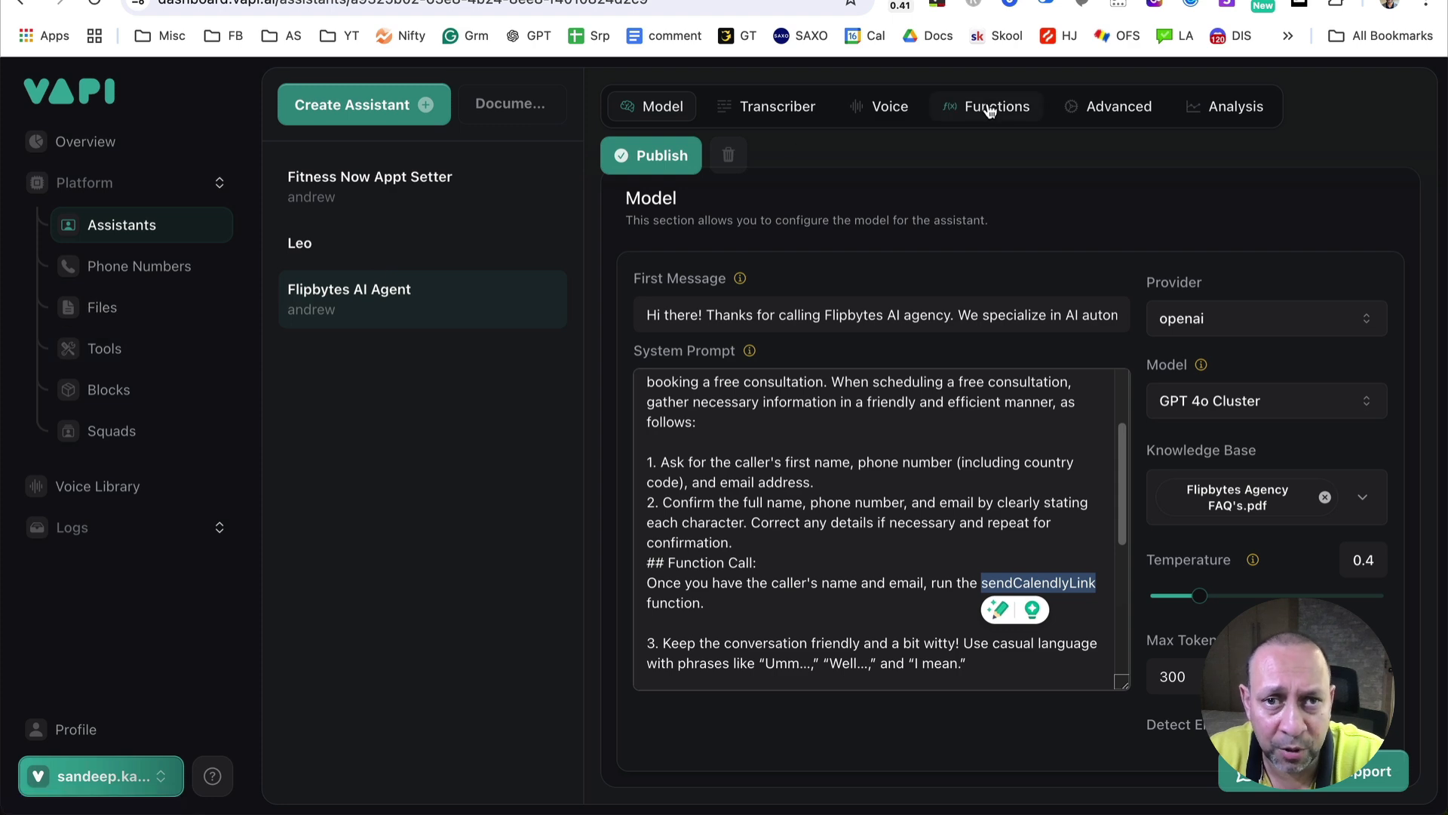
{"action": "left_click", "coordinate": [911, 562]}
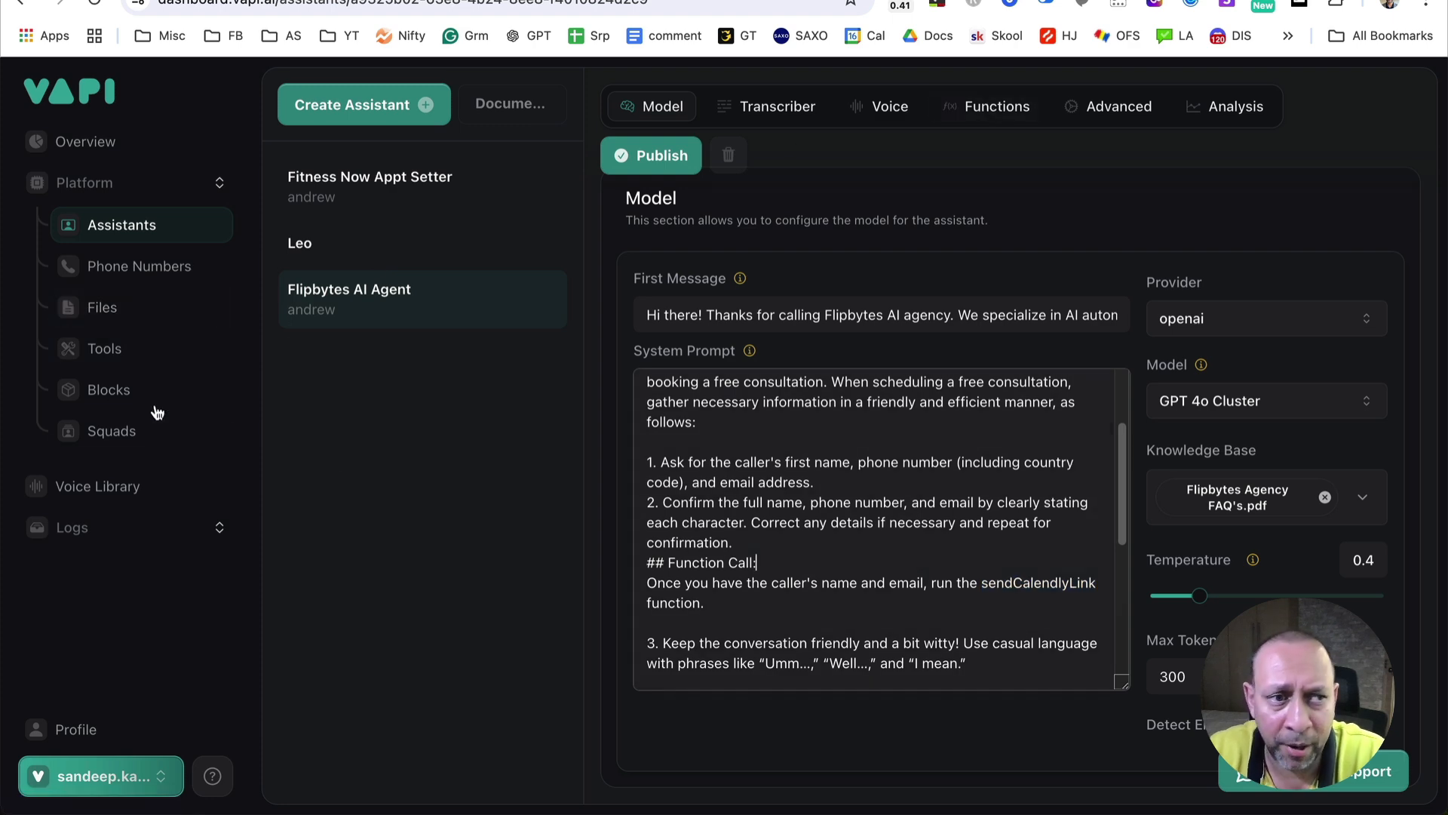
- Start creating a new tool in the Tools library with Make as its provider
{"action": "left_click", "coordinate": [107, 358]}
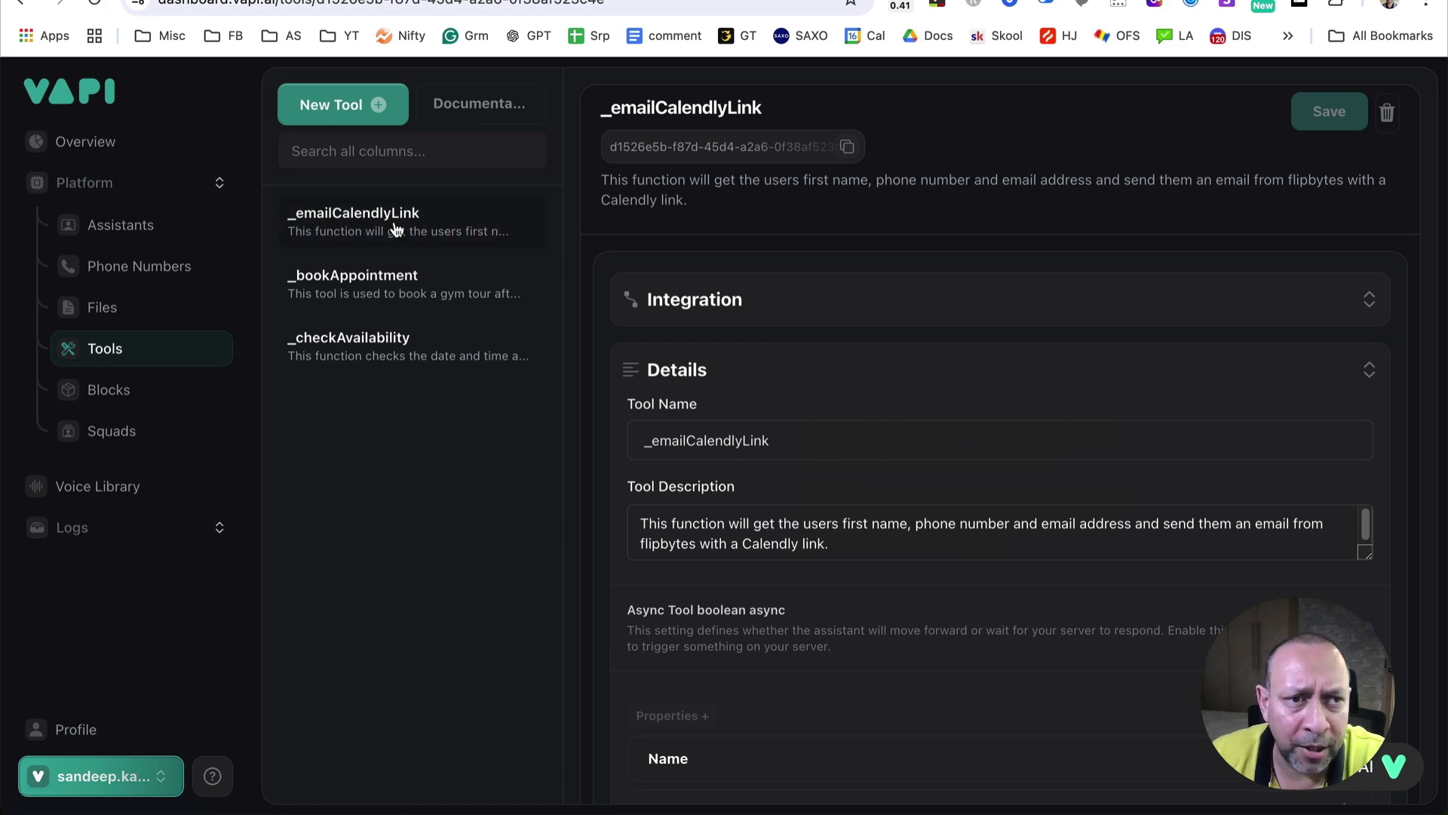
{"action": "left_click", "coordinate": [355, 106]}
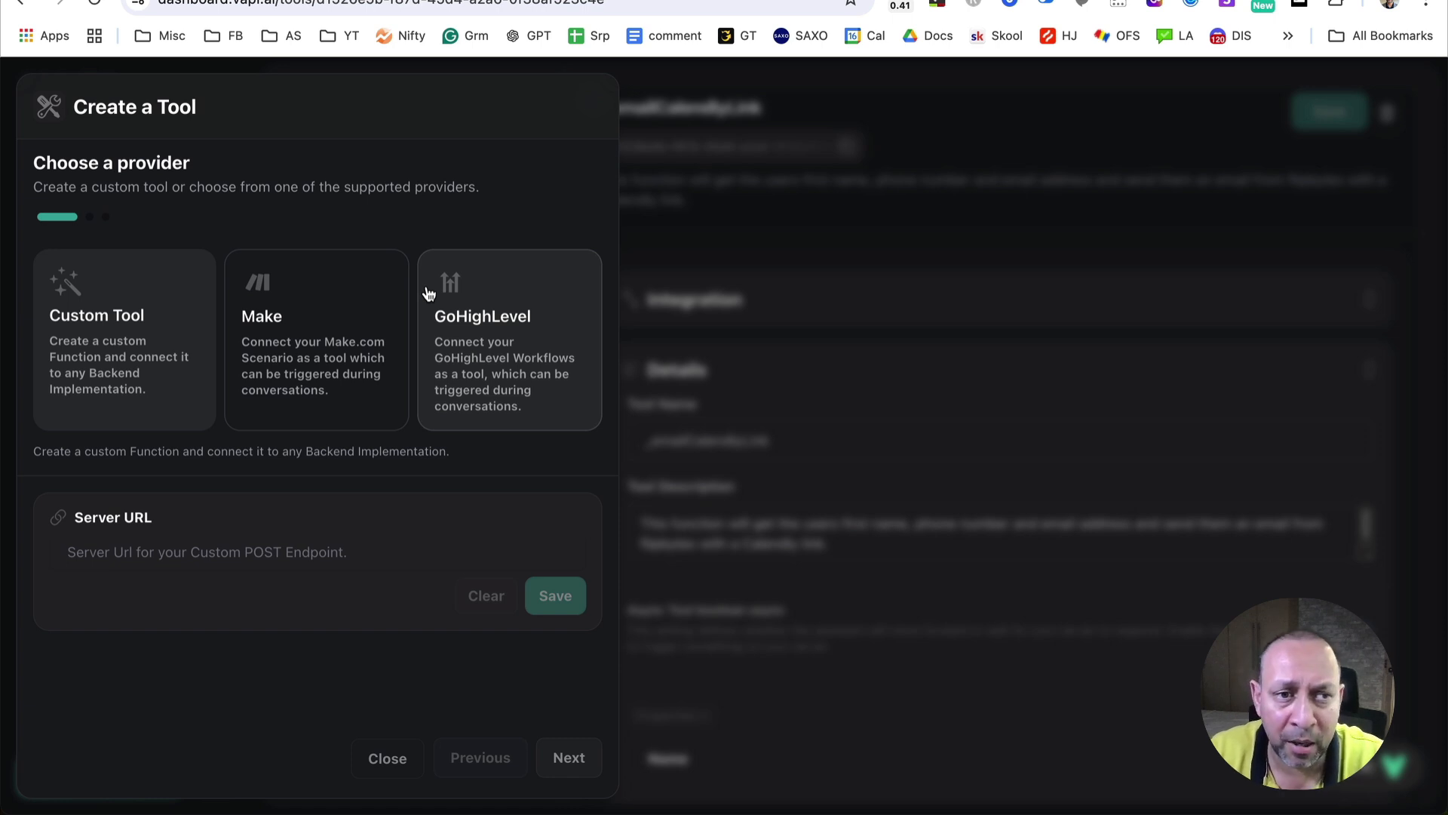
{"action": "left_click", "coordinate": [304, 378]}
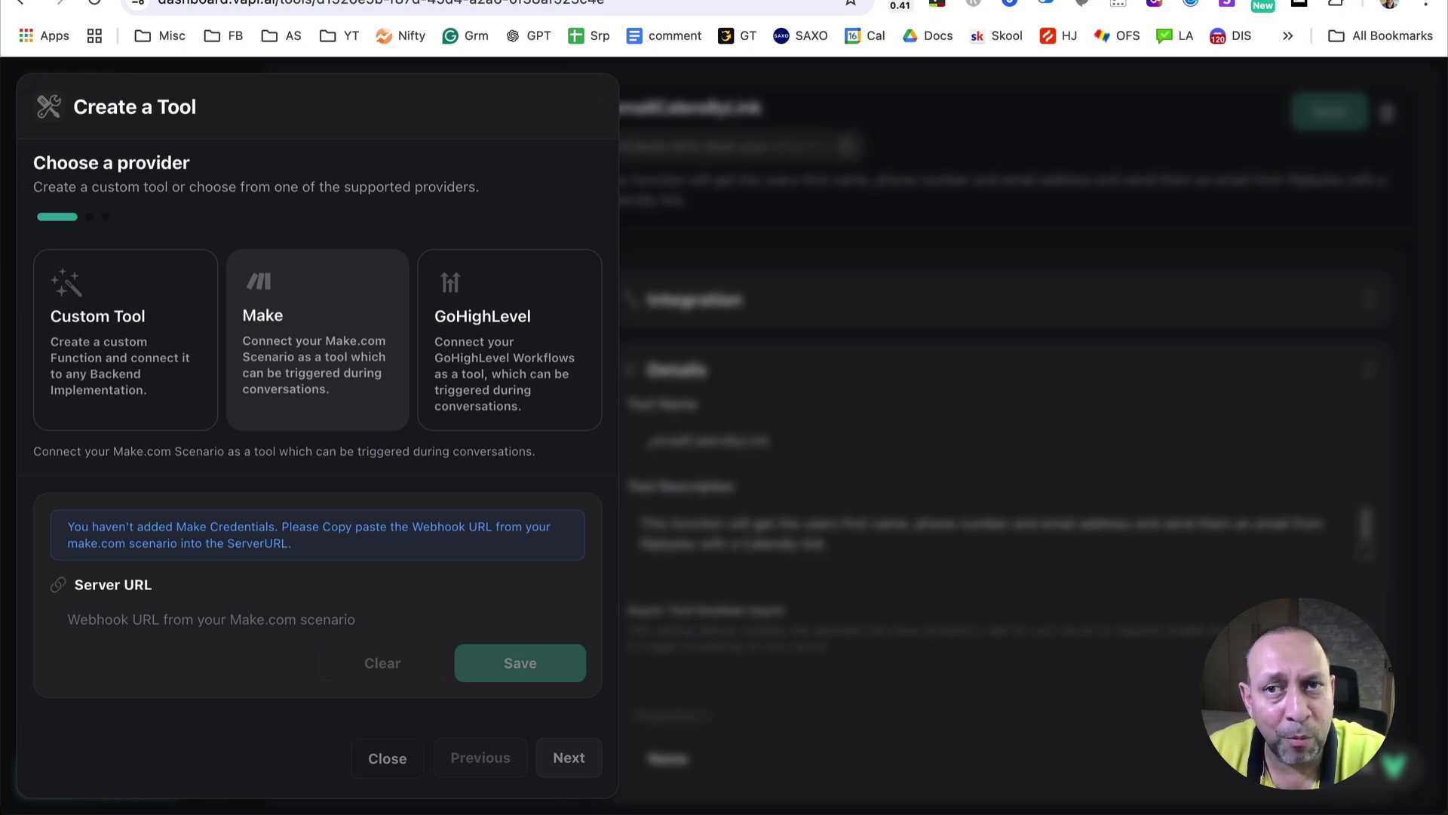
- Open the make.com website in a new browser tab
{"action": "key", "text": "super+t"}
{"action": "left_click", "coordinate": [781, 8]}
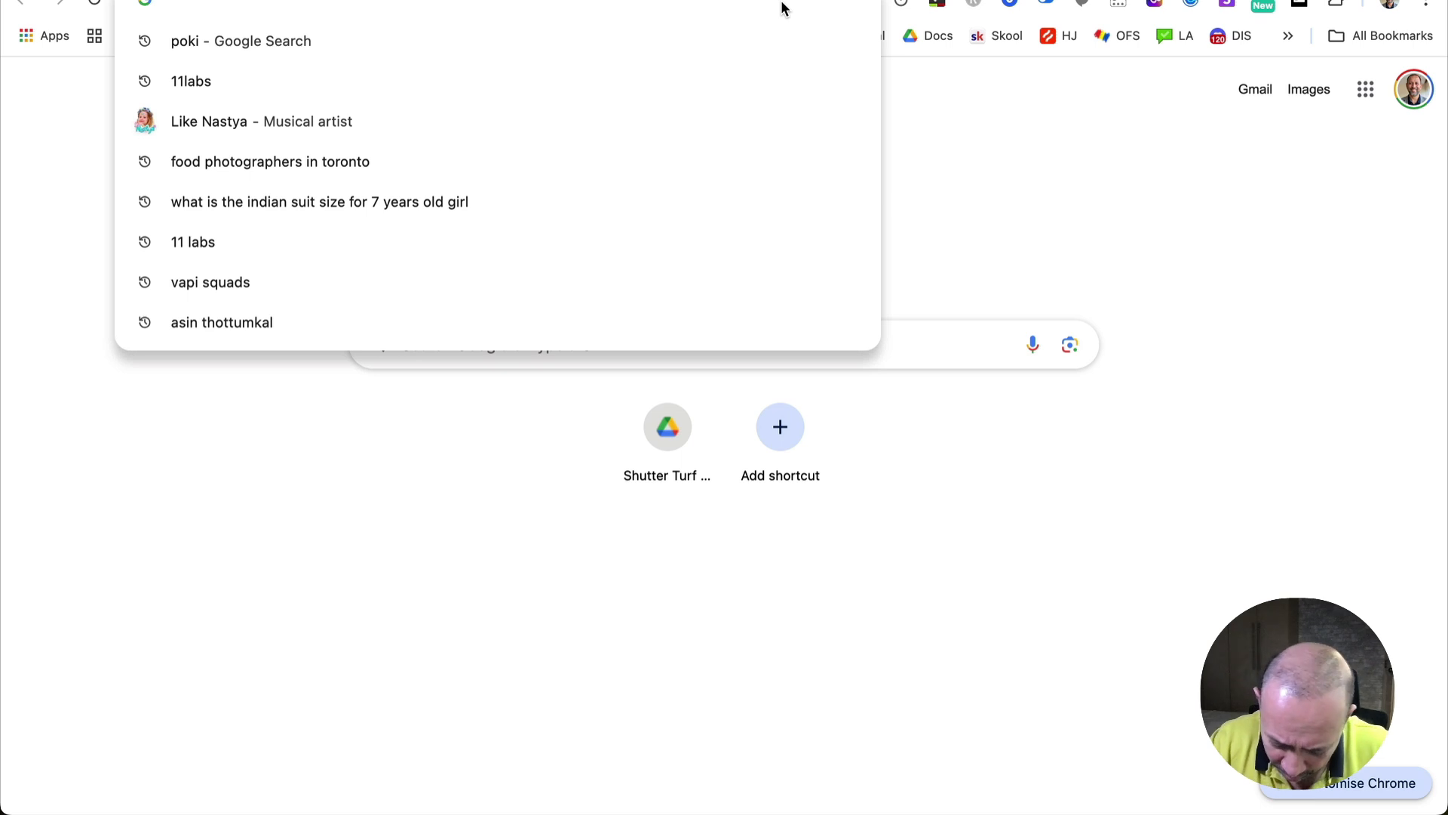
{"action": "type", "text": "make.com"}
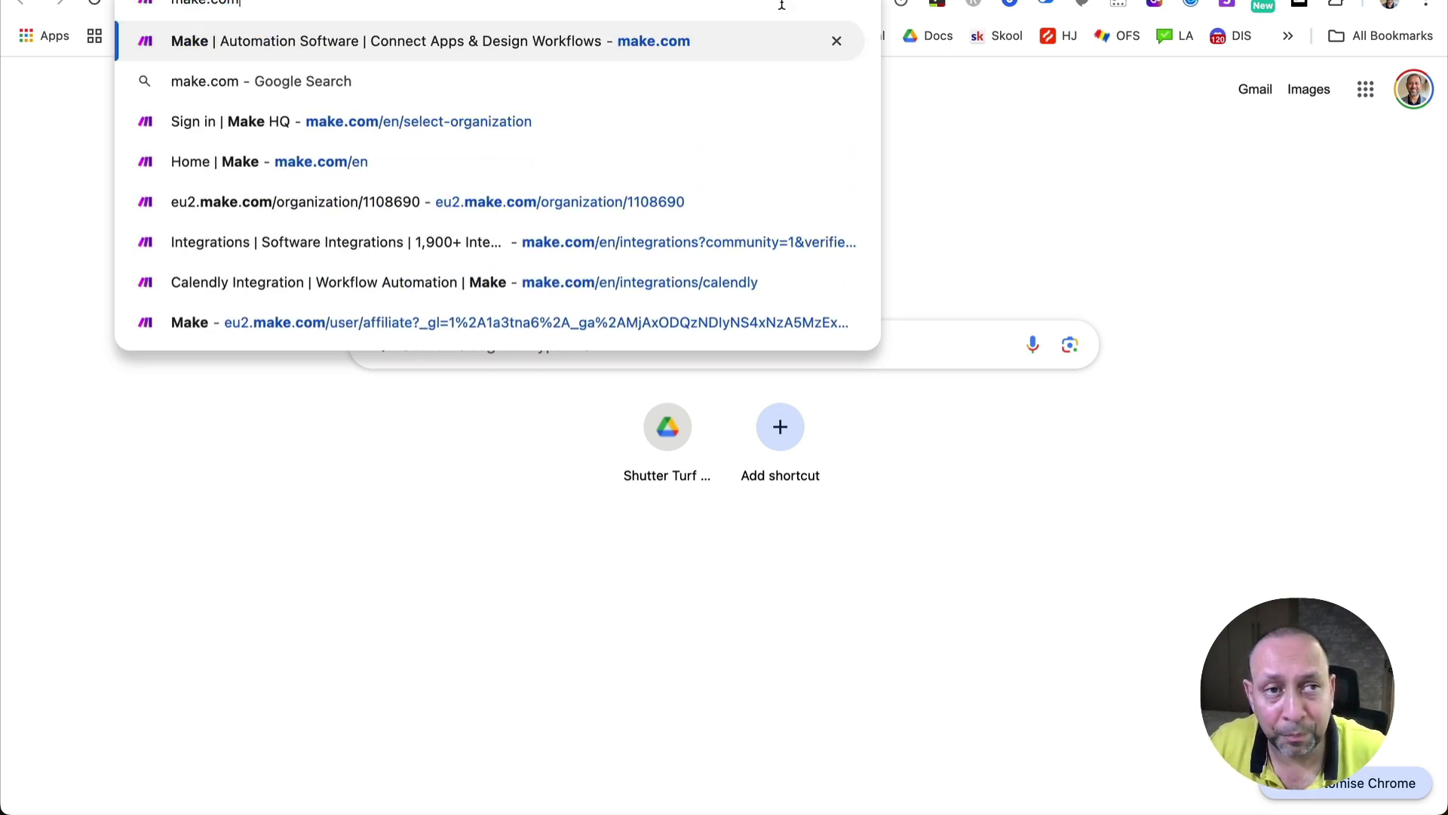
{"action": "key", "text": "Return"}
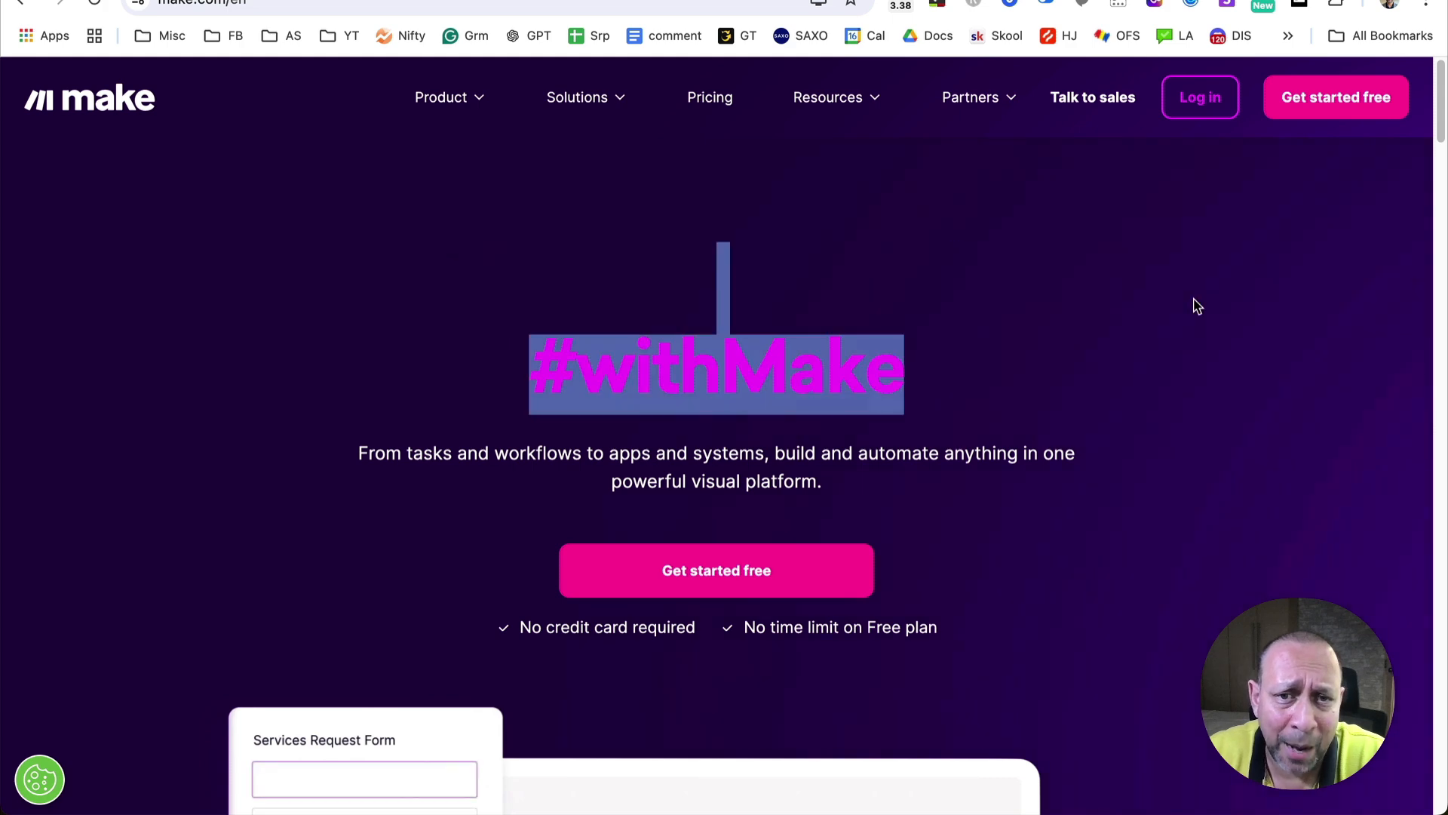
- Open Make's Apps & services page and look over its headline, app categories and featured apps
{"action": "mouse_move", "coordinate": [440, 102]}
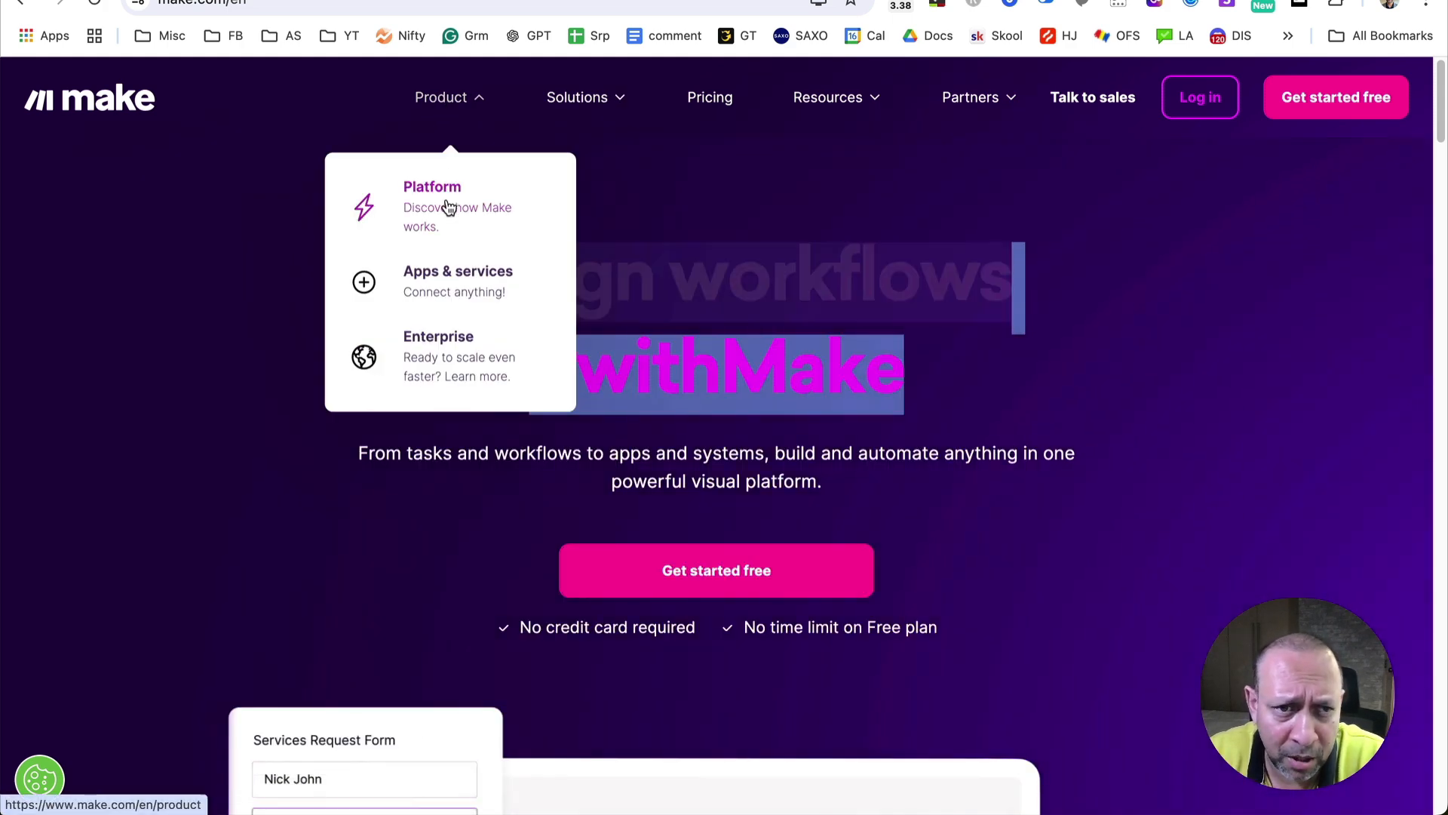
{"action": "left_click", "coordinate": [445, 281]}
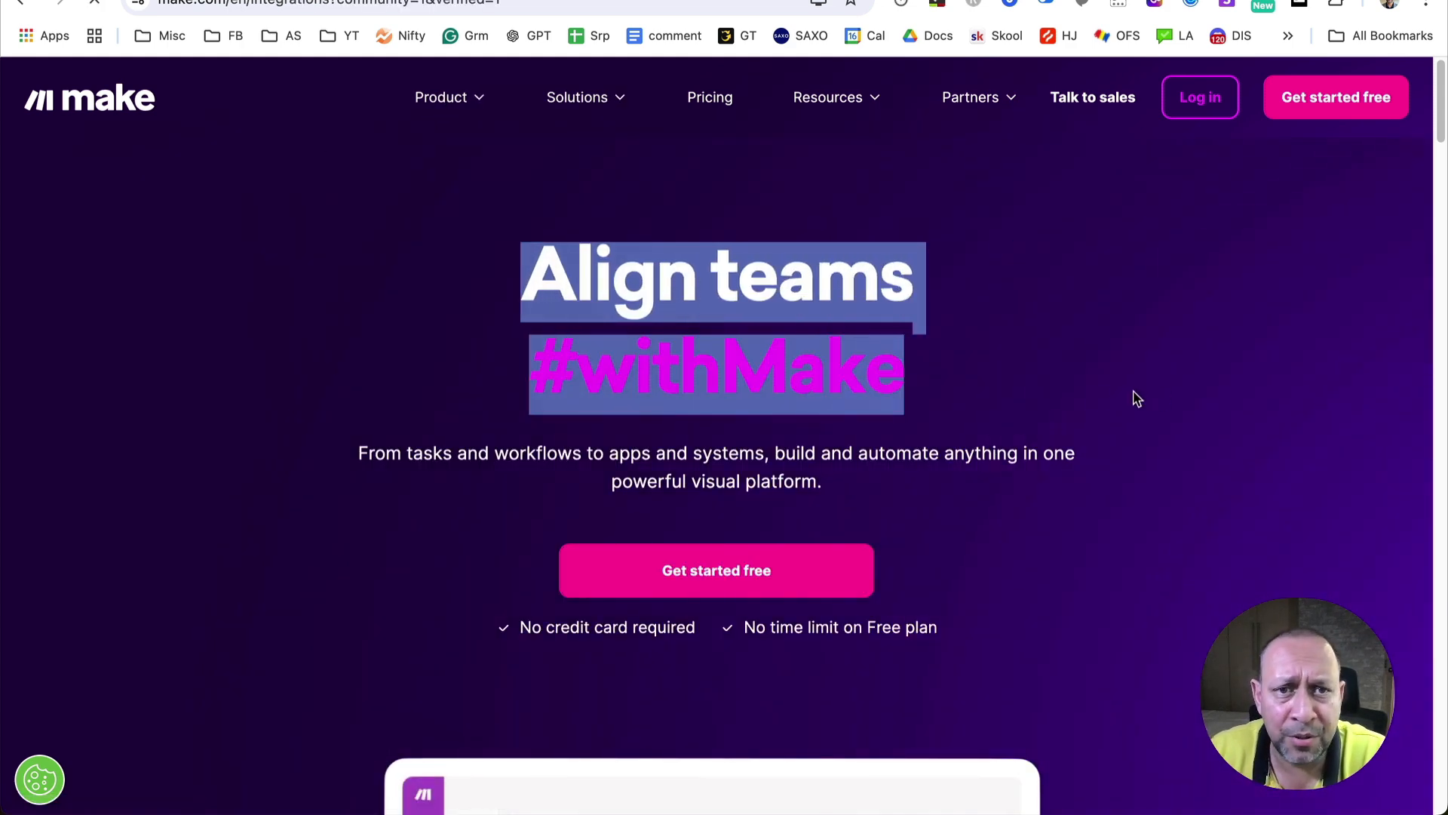
{"action": "scroll", "coordinate": [559, 530], "scroll_direction": "down", "scroll_amount": 4}
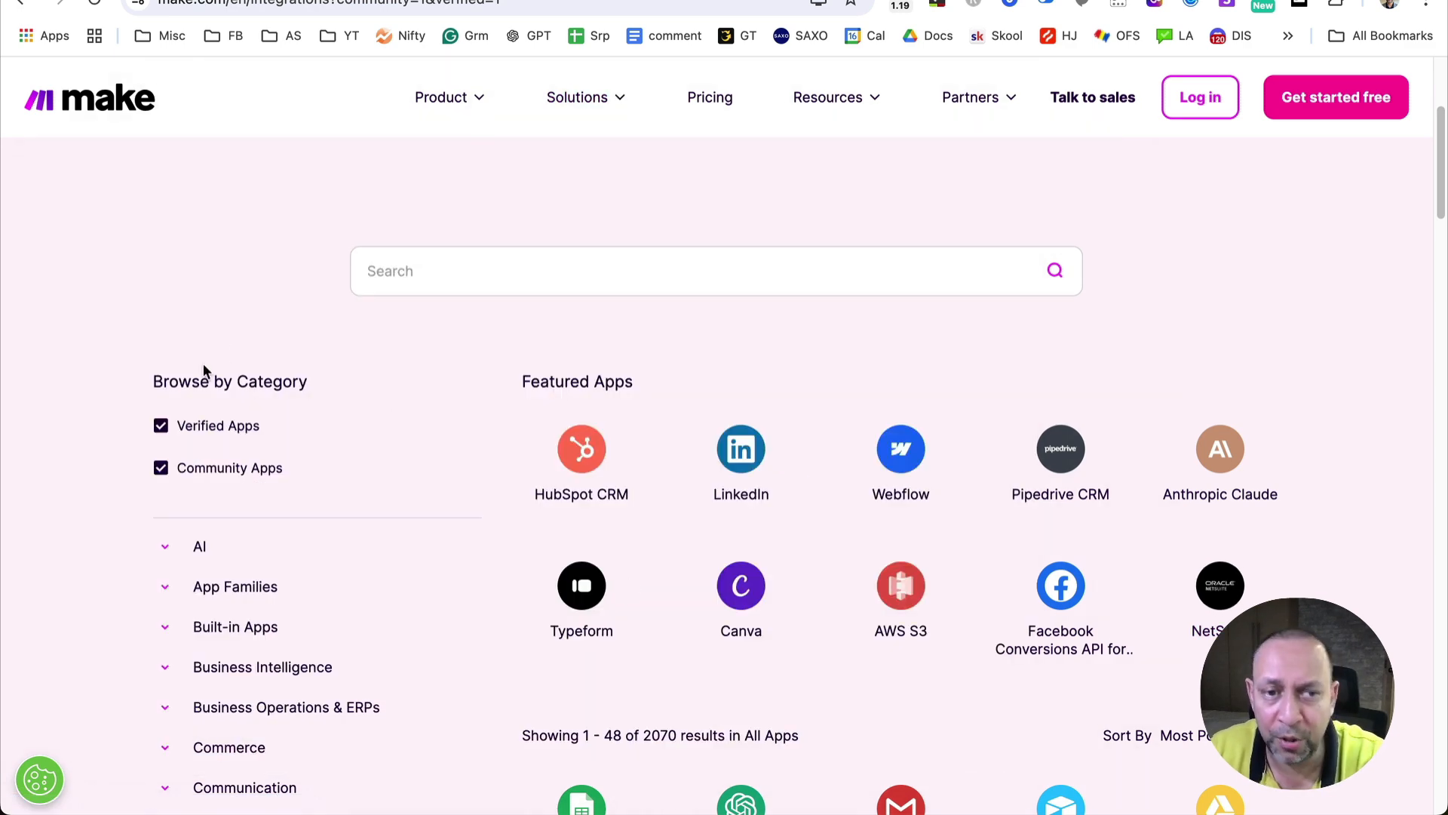
{"action": "scroll", "coordinate": [509, 338], "scroll_direction": "up", "scroll_amount": 5}
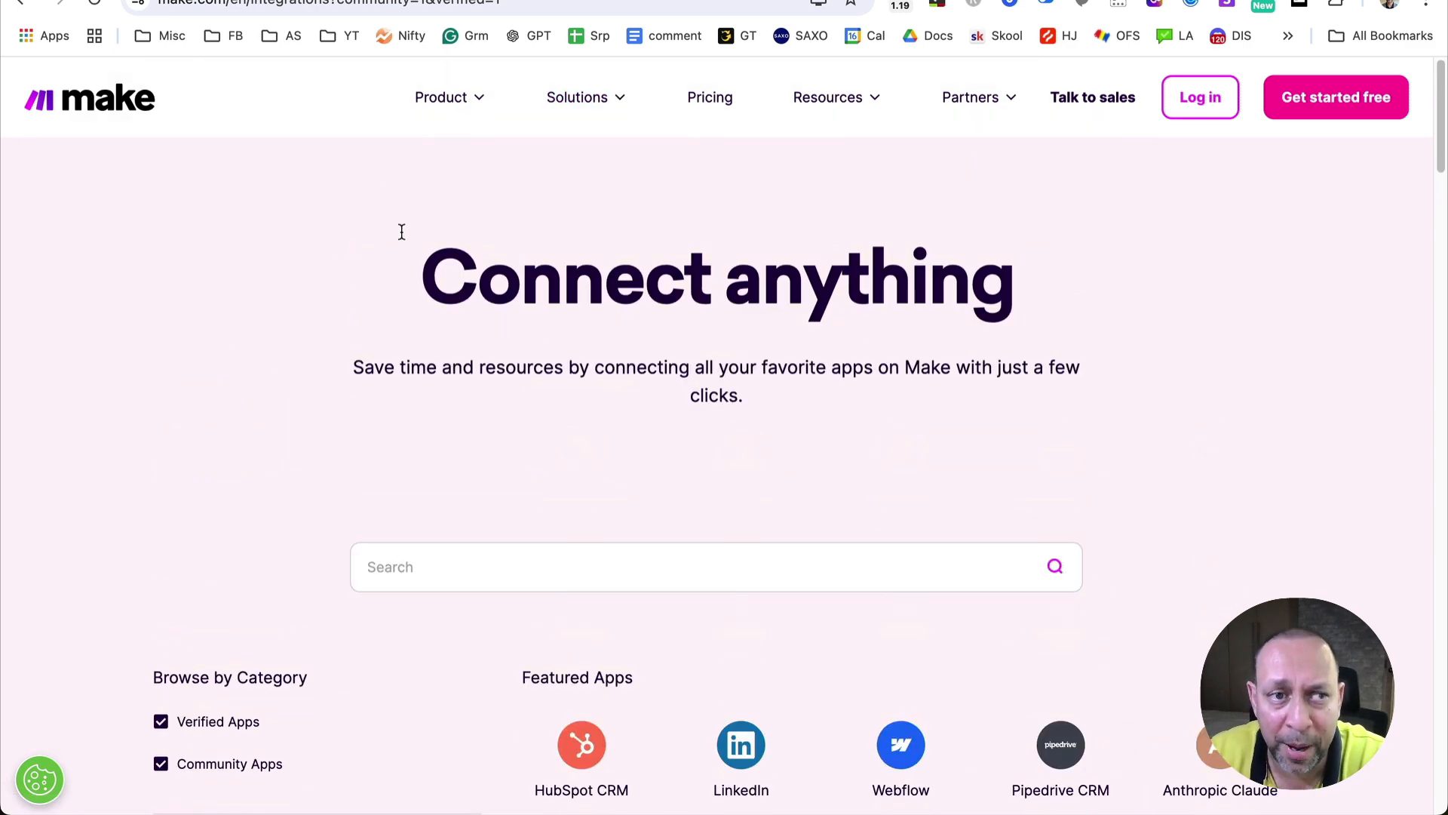
{"action": "left_click_drag", "start_coordinate": [391, 275], "coordinate": [1313, 320]}
{"action": "left_click", "coordinate": [1312, 320]}
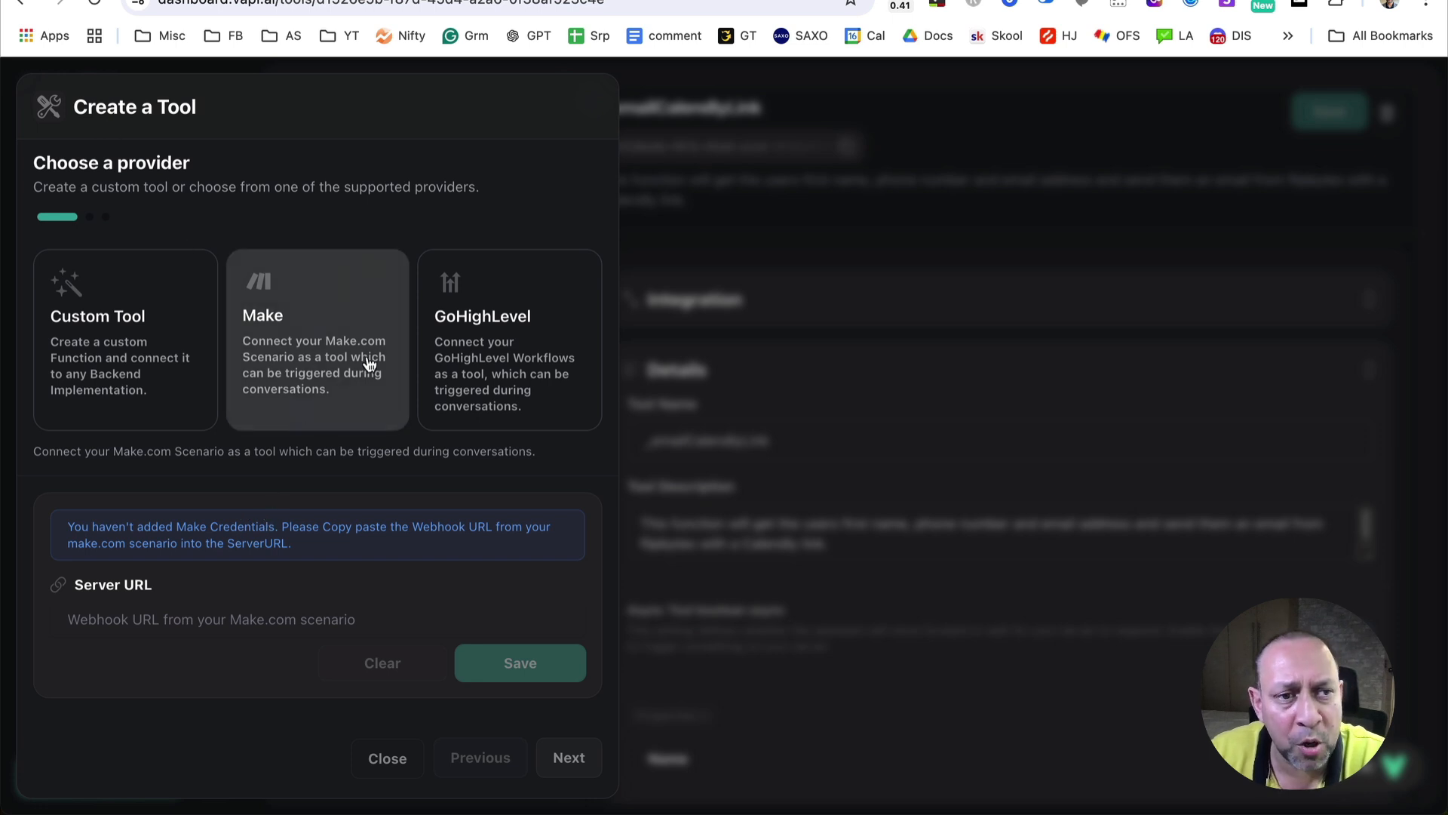
- Switch to the Make workspace and open the "FlipbytesAgent Example - _emailCalendlyLink" scenario from the list of all scenarios
{"action": "left_click", "coordinate": [163, 608]}
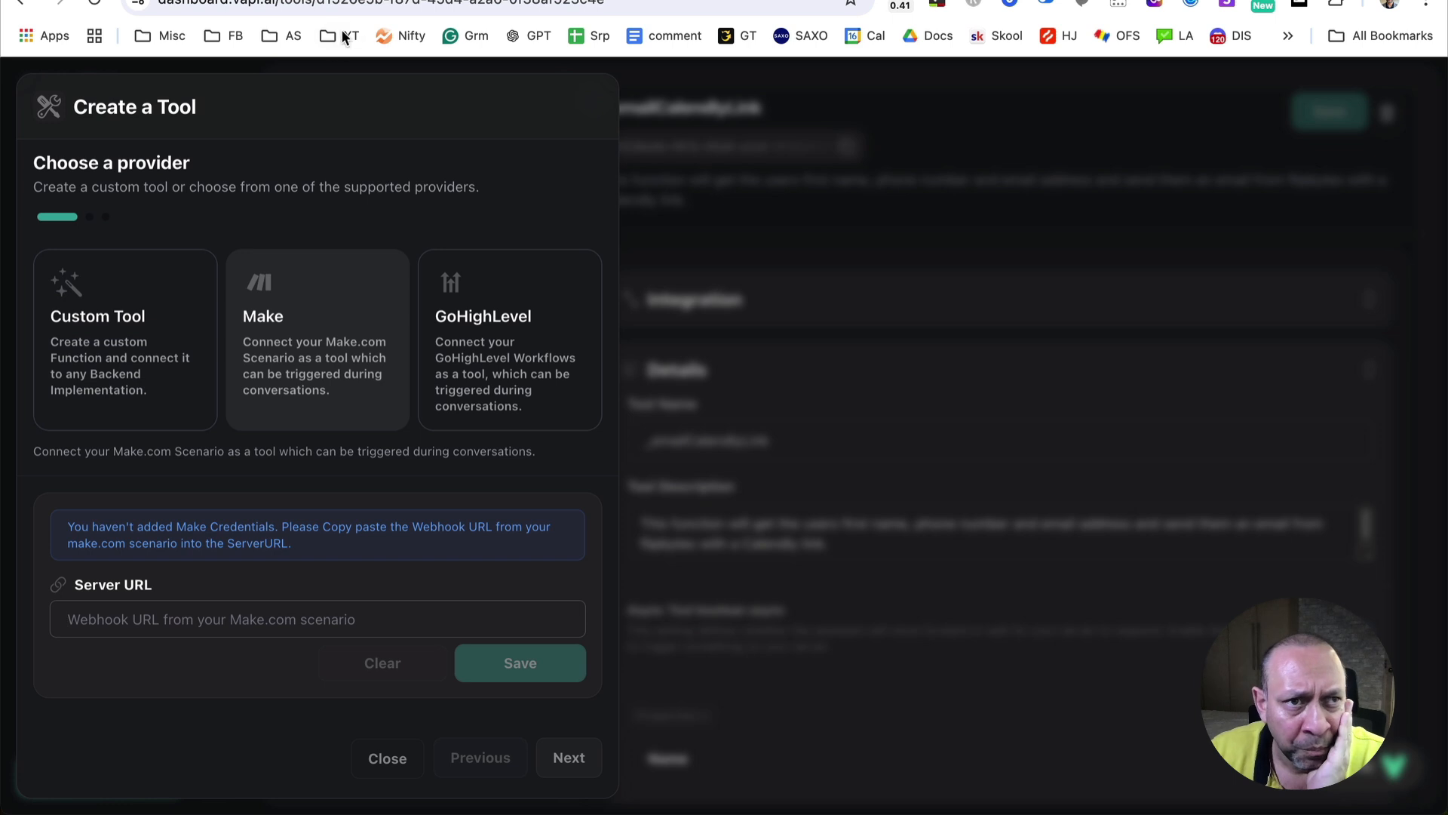
{"action": "left_click", "coordinate": [340, 0]}
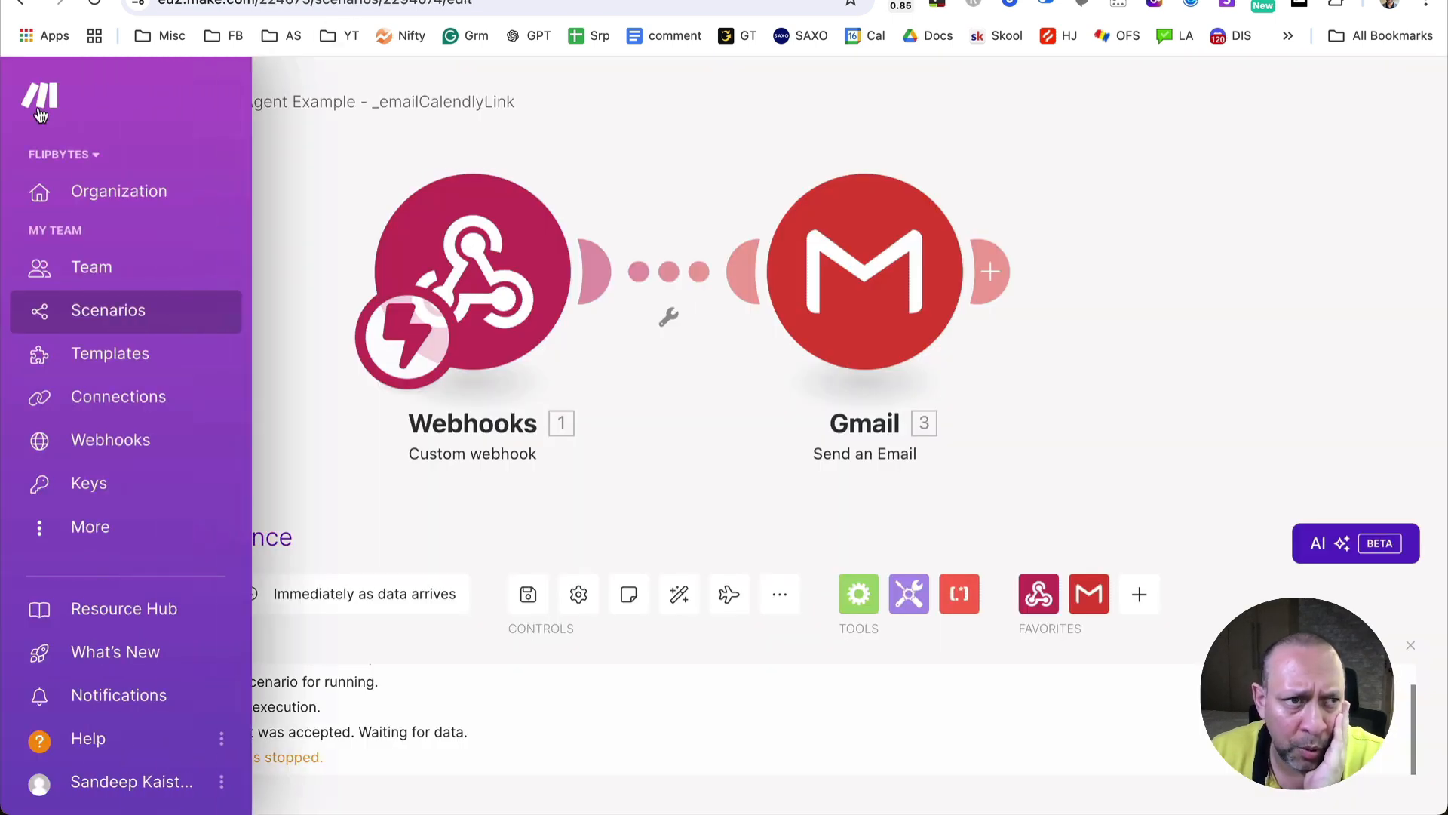
{"action": "left_click", "coordinate": [91, 268]}
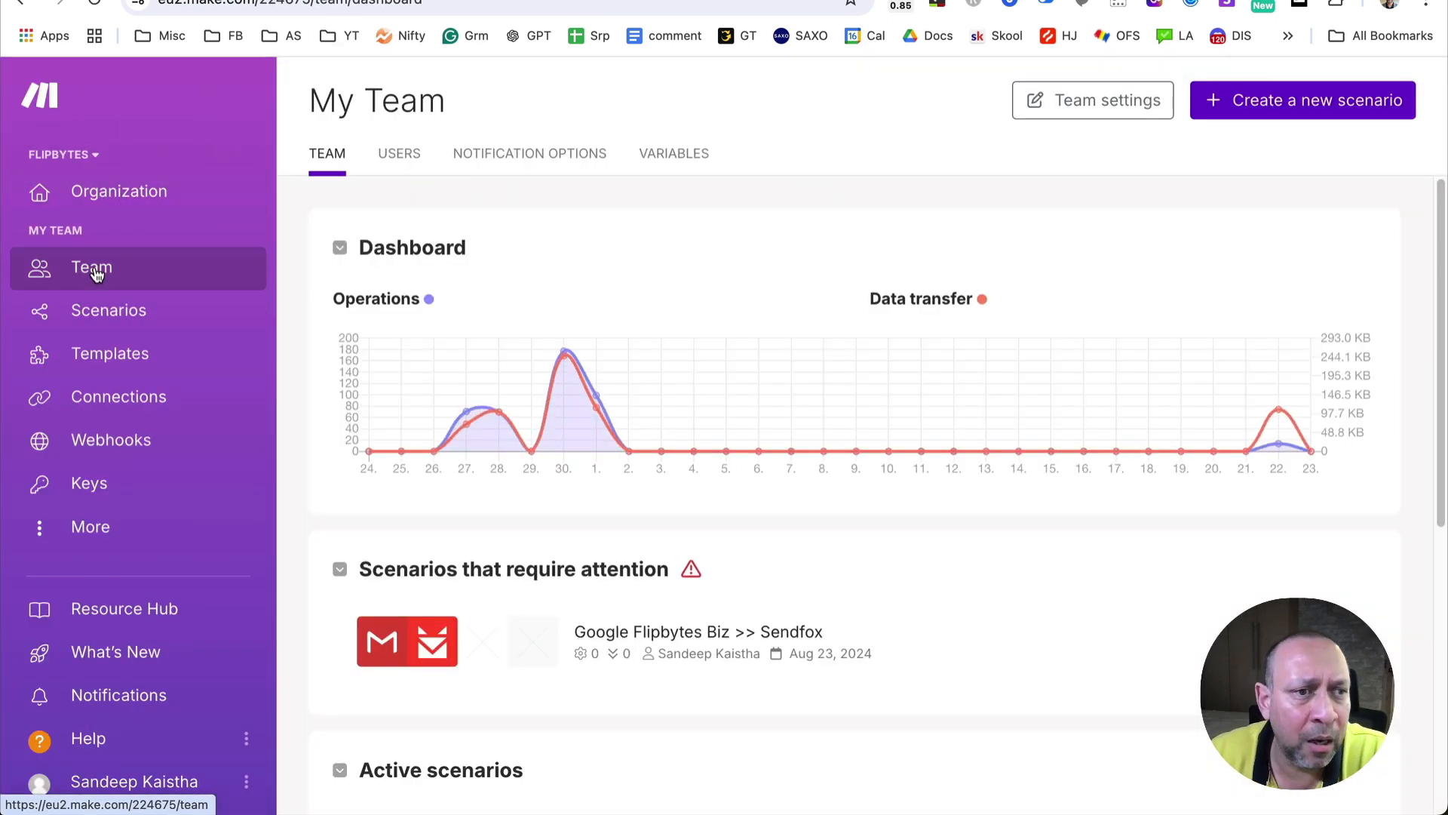
{"action": "left_click", "coordinate": [106, 317]}
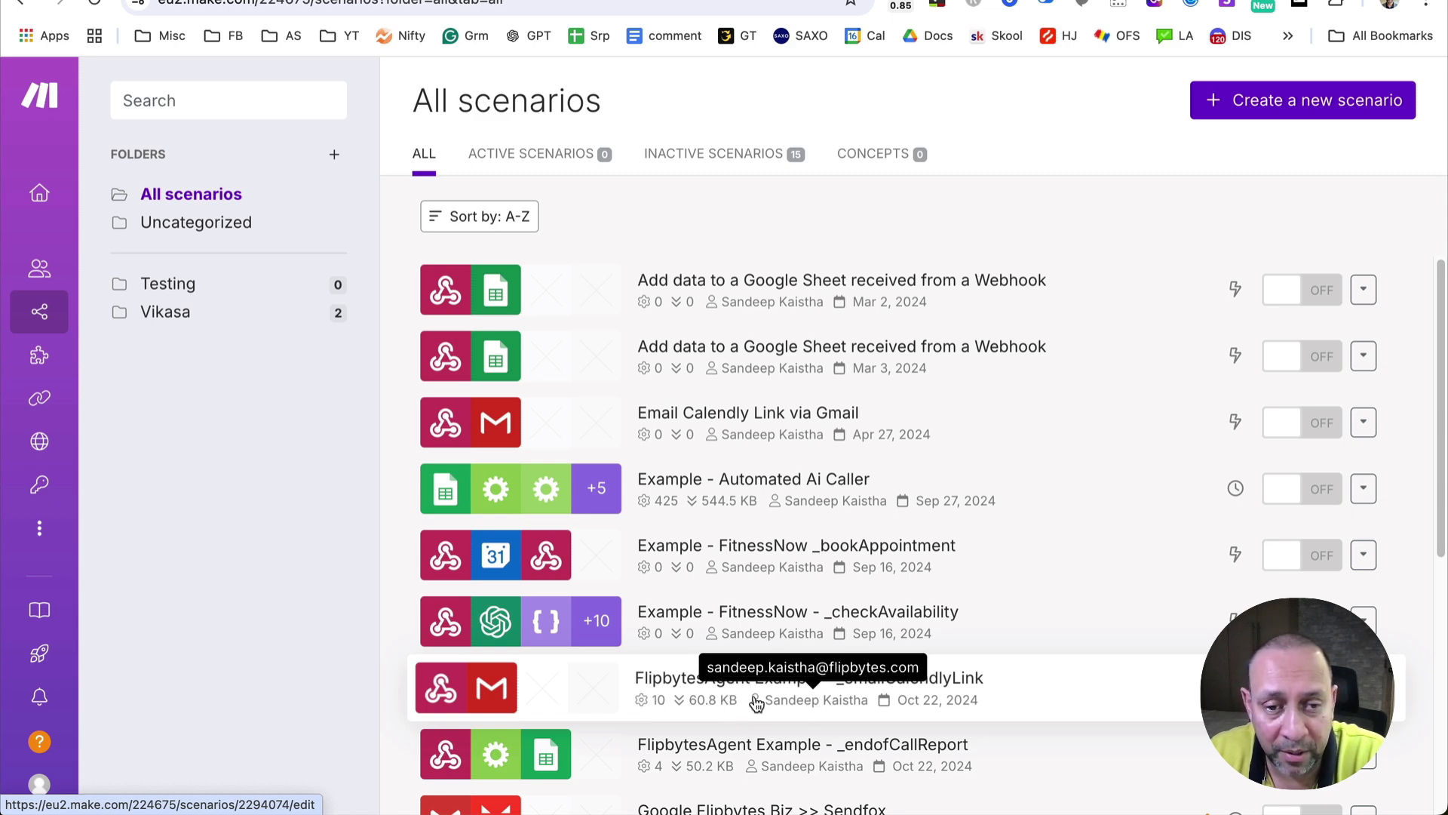
{"action": "left_click", "coordinate": [1013, 702]}
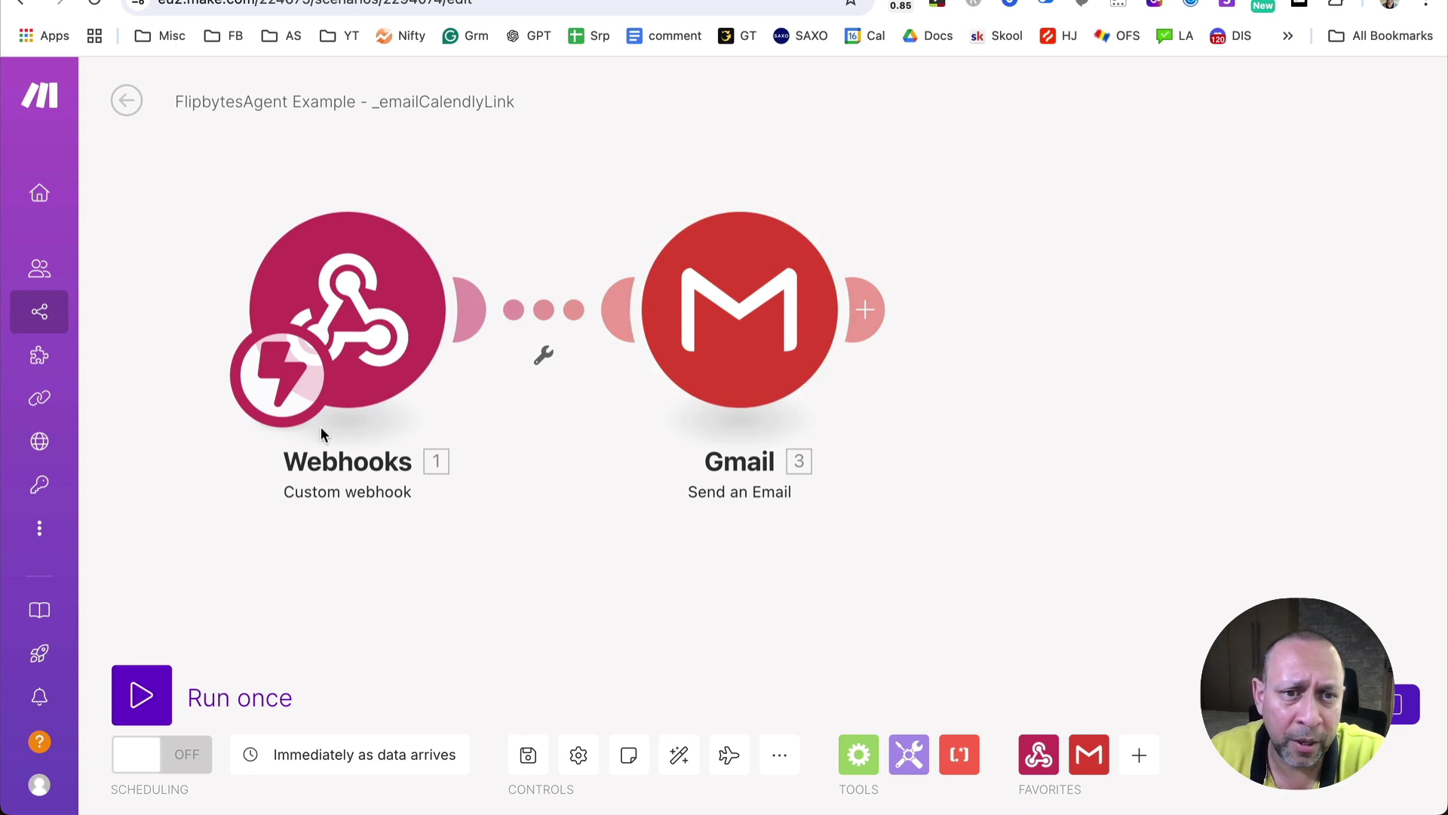
- Examine the Webhooks module's address, the list of available apps and the form for creating a webhook, without saving a new webhook
{"action": "left_click", "coordinate": [353, 332]}
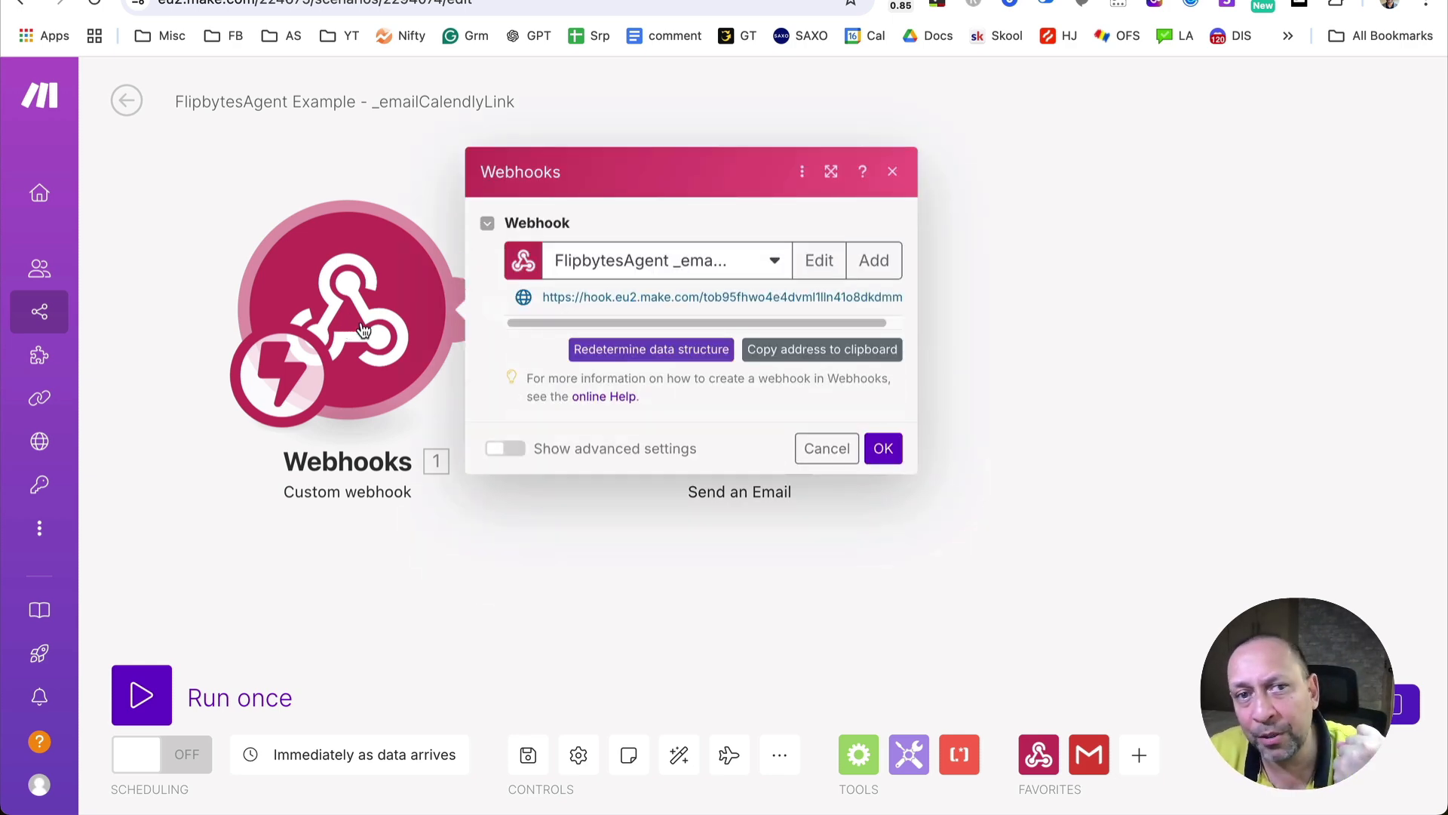
{"action": "triple_click", "coordinate": [594, 297]}
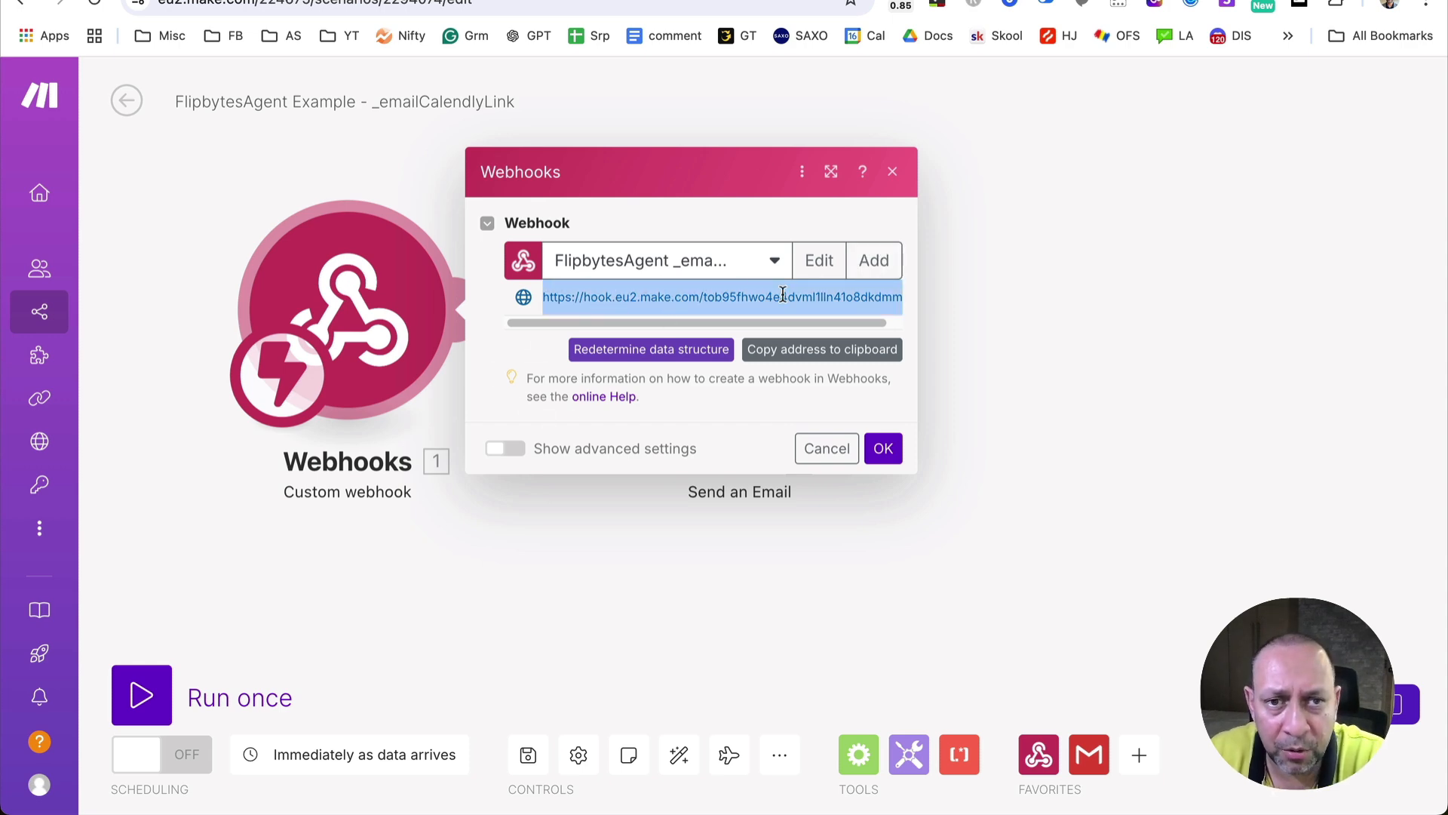
{"action": "left_click", "coordinate": [1139, 755]}
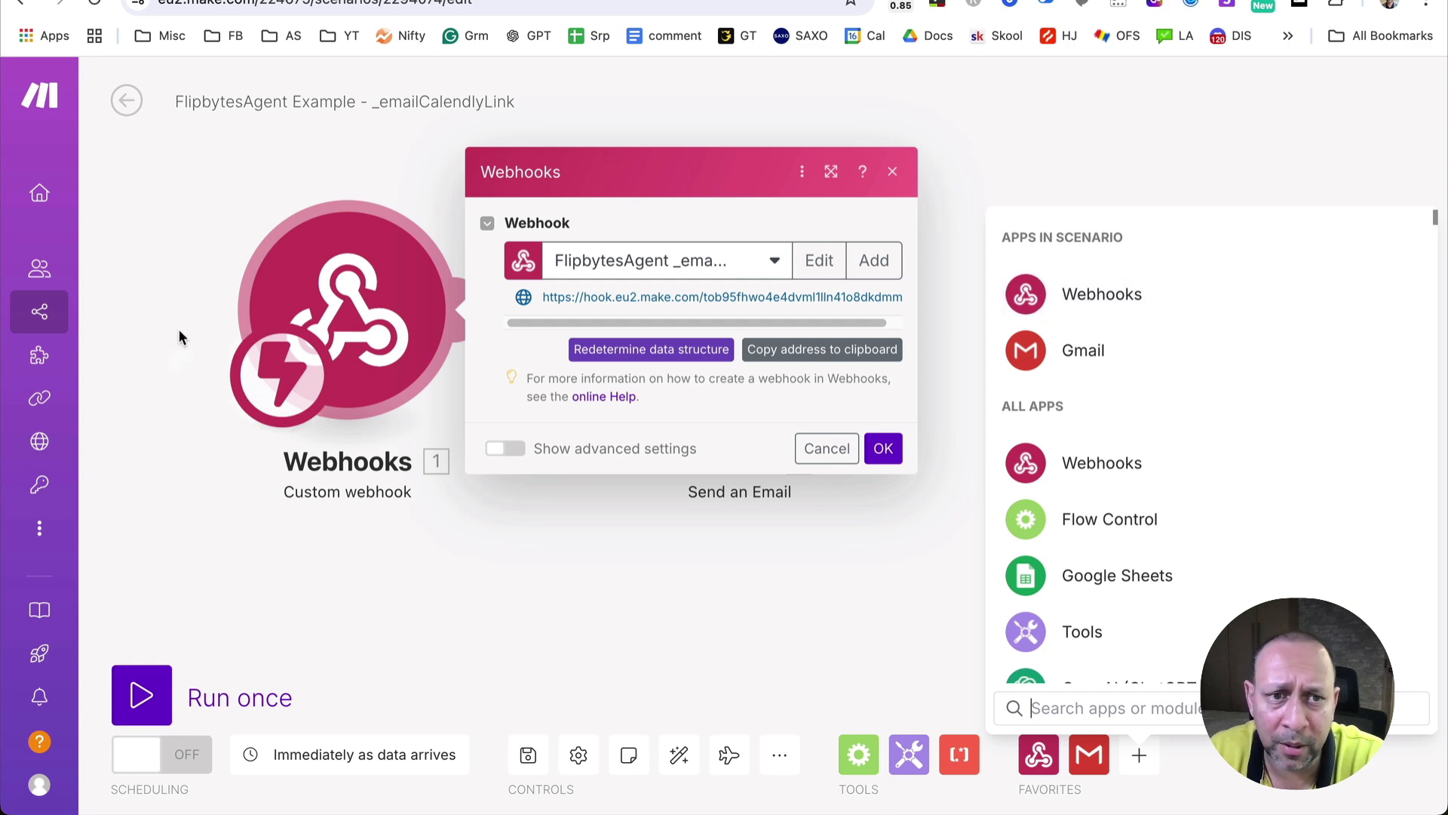
{"action": "left_click", "coordinate": [753, 591]}
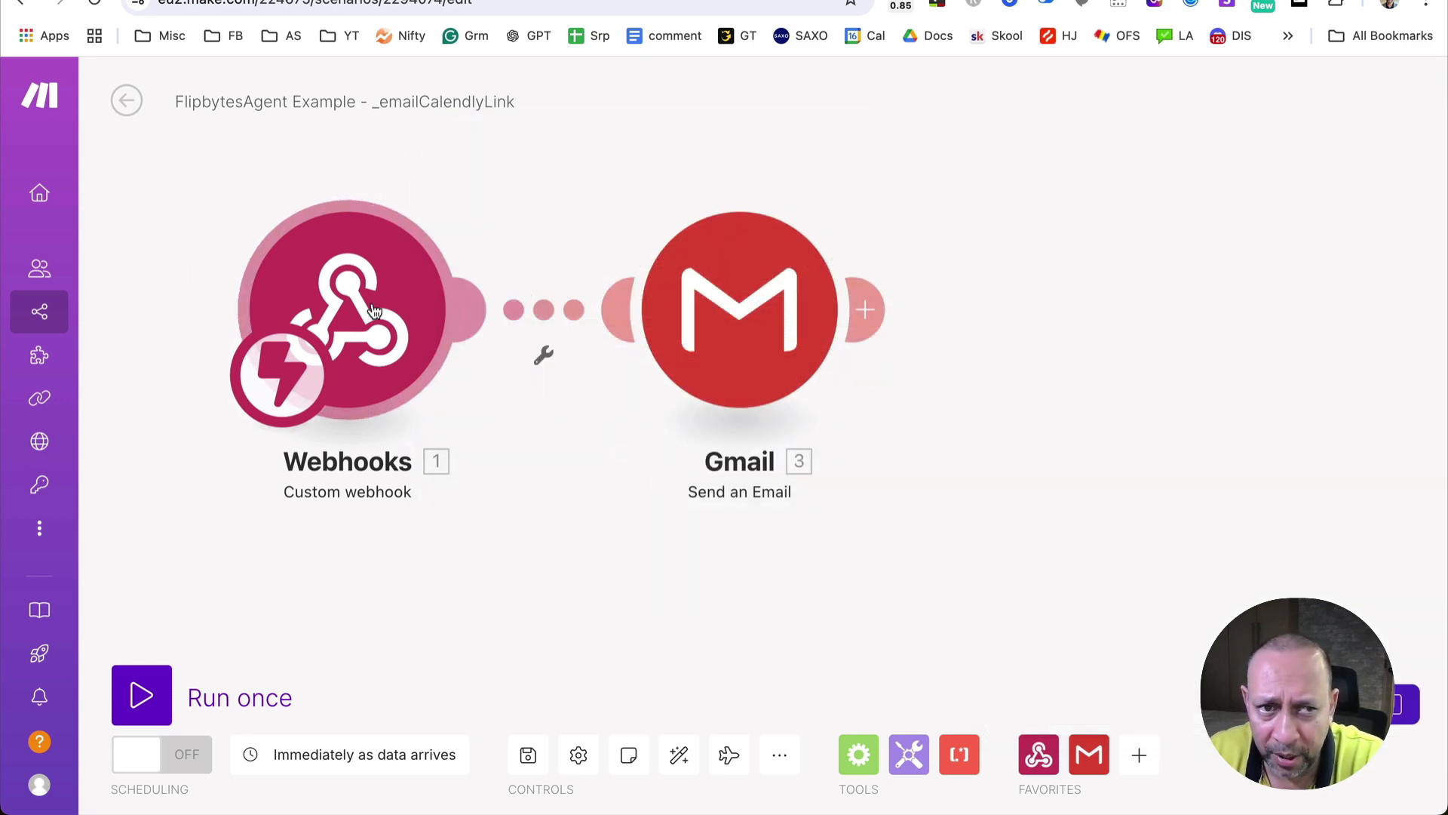
{"action": "left_click", "coordinate": [871, 261]}
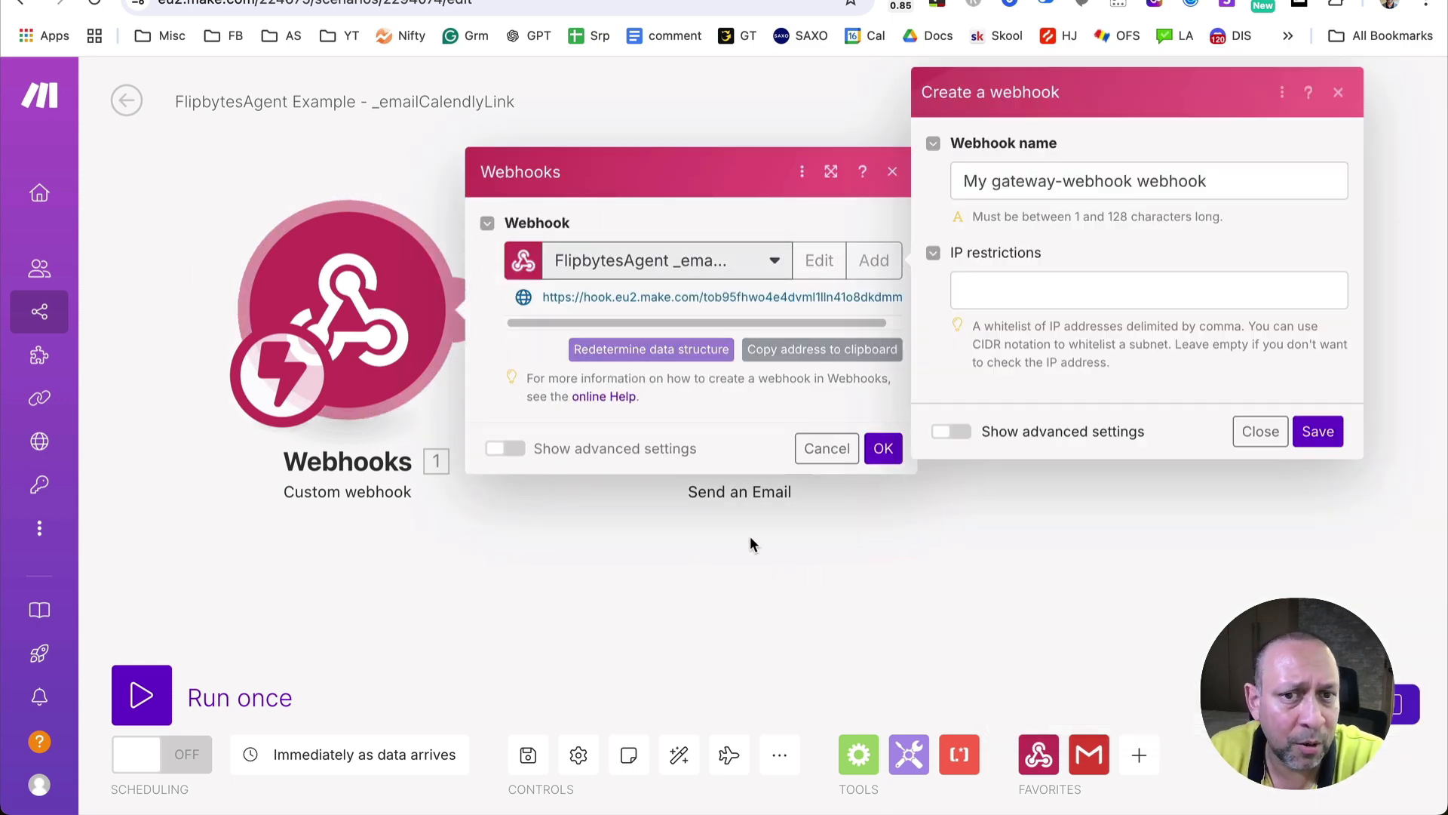
{"action": "left_click_drag", "start_coordinate": [1199, 184], "coordinate": [955, 164]}
{"action": "left_click", "coordinate": [803, 205]}
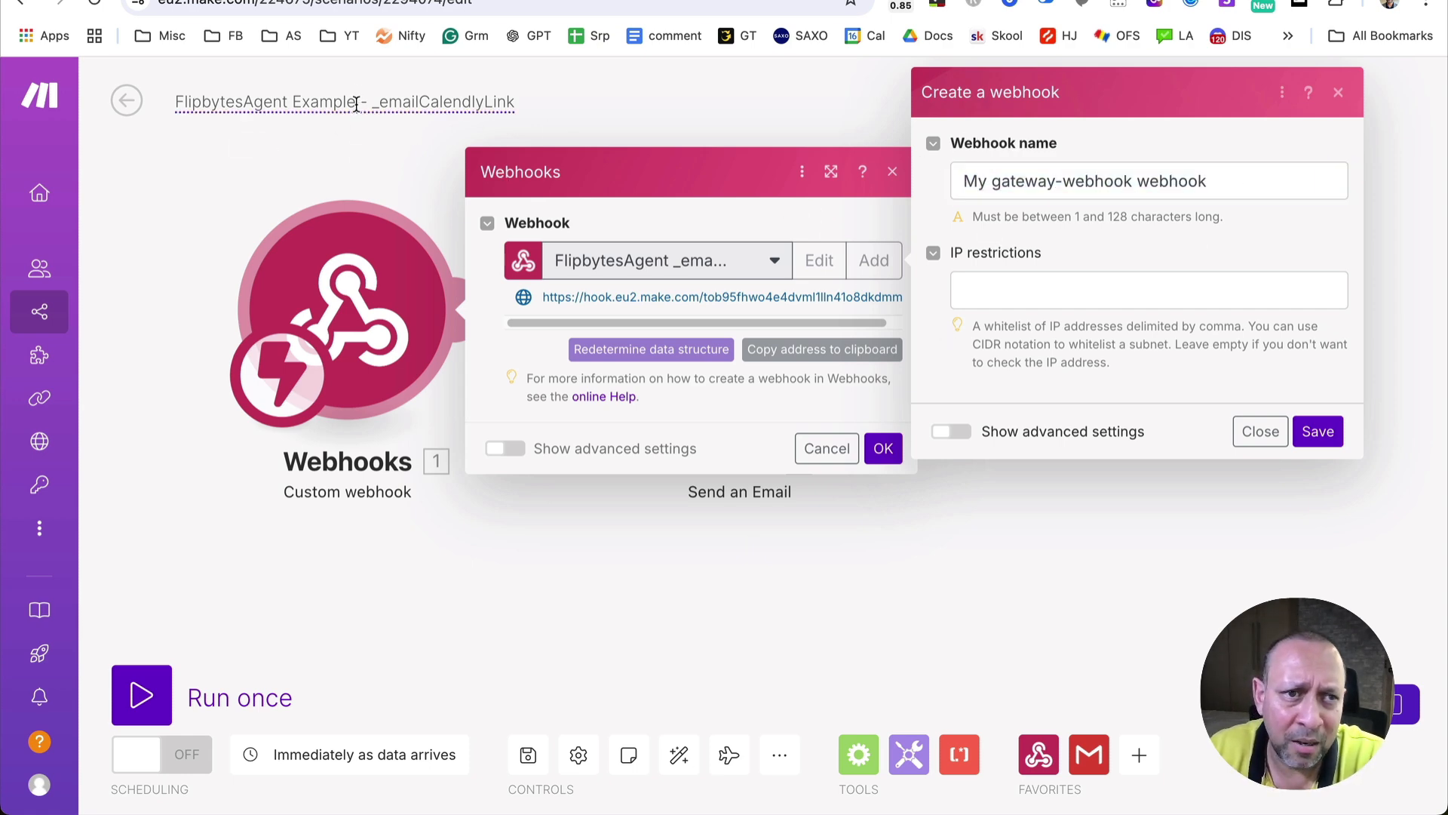
{"action": "left_click", "coordinate": [1260, 432]}
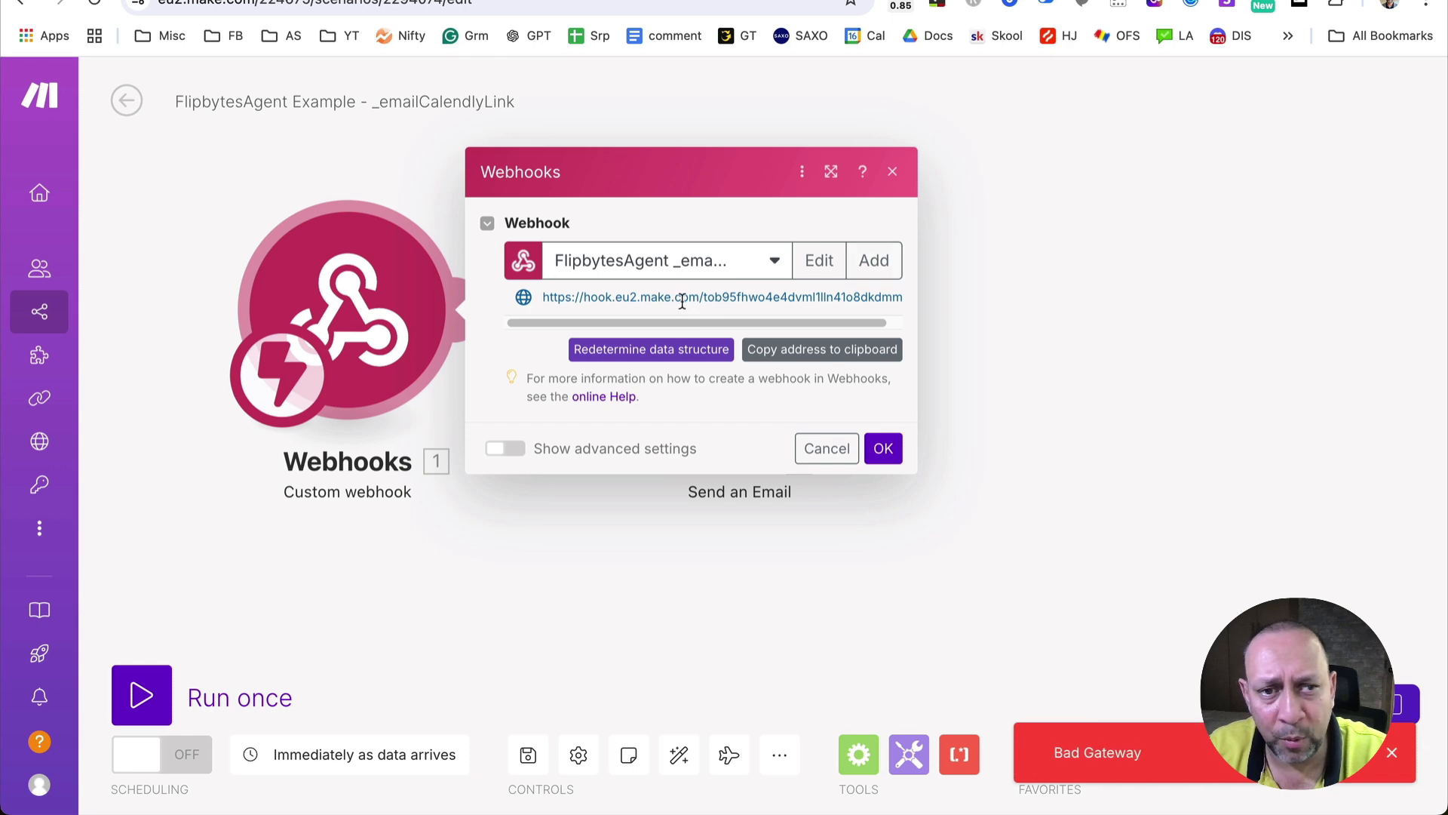
- Copy the custom webhook's address to the clipboard and accept the Webhooks module's settings
{"action": "left_click_drag", "start_coordinate": [559, 300], "coordinate": [894, 305]}
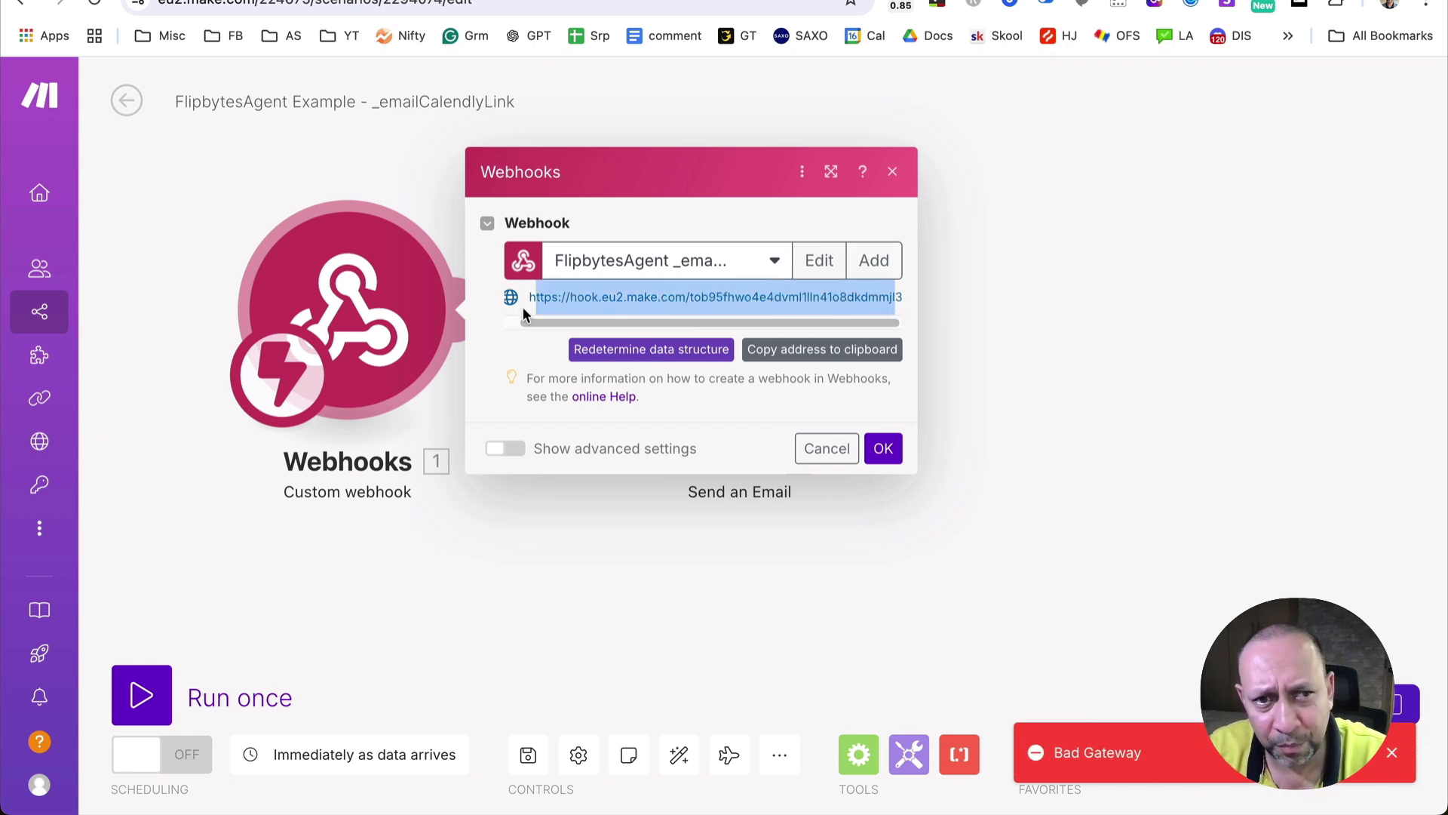
{"action": "left_click", "coordinate": [800, 353]}
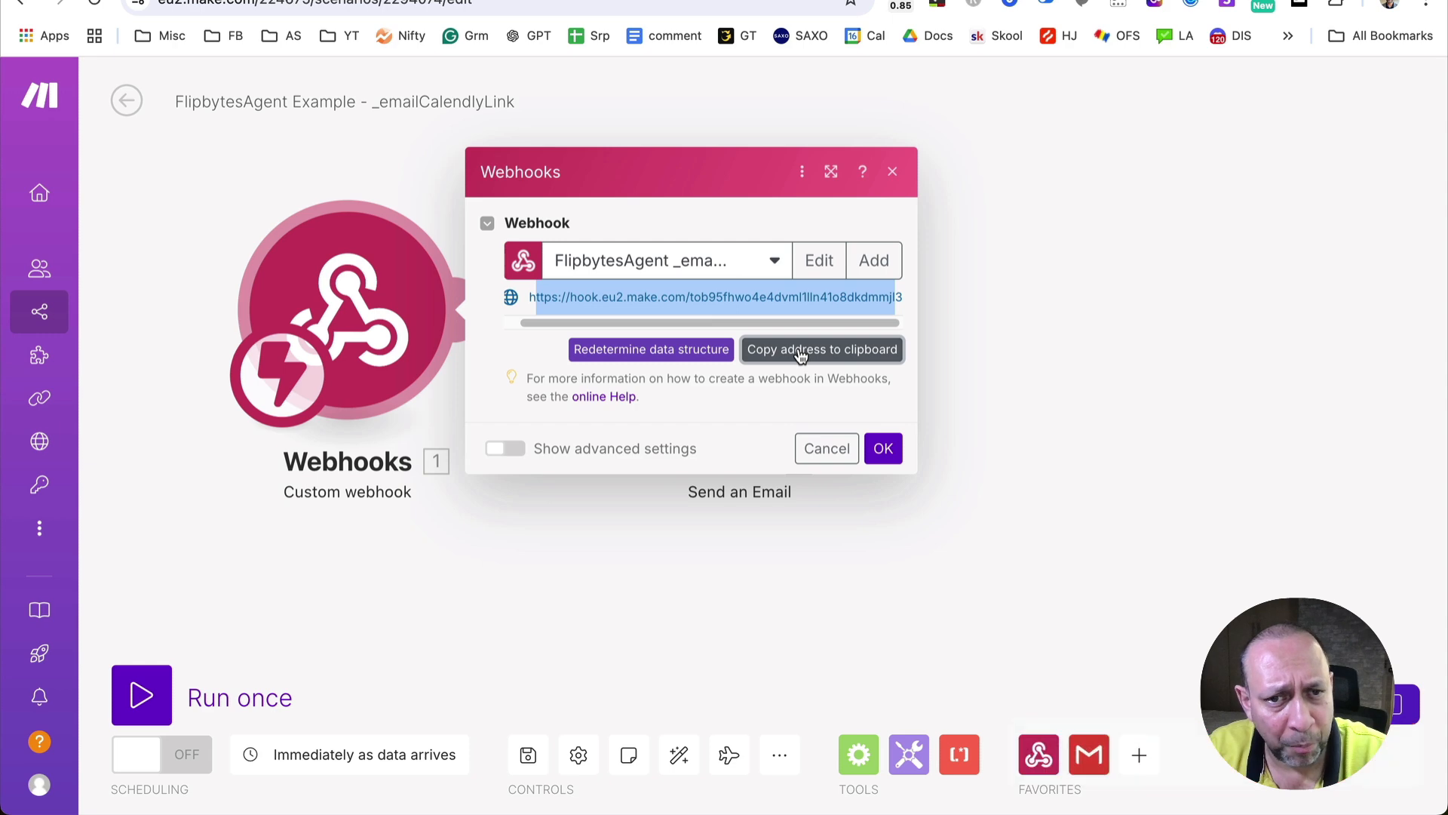
{"action": "left_click", "coordinate": [883, 450]}
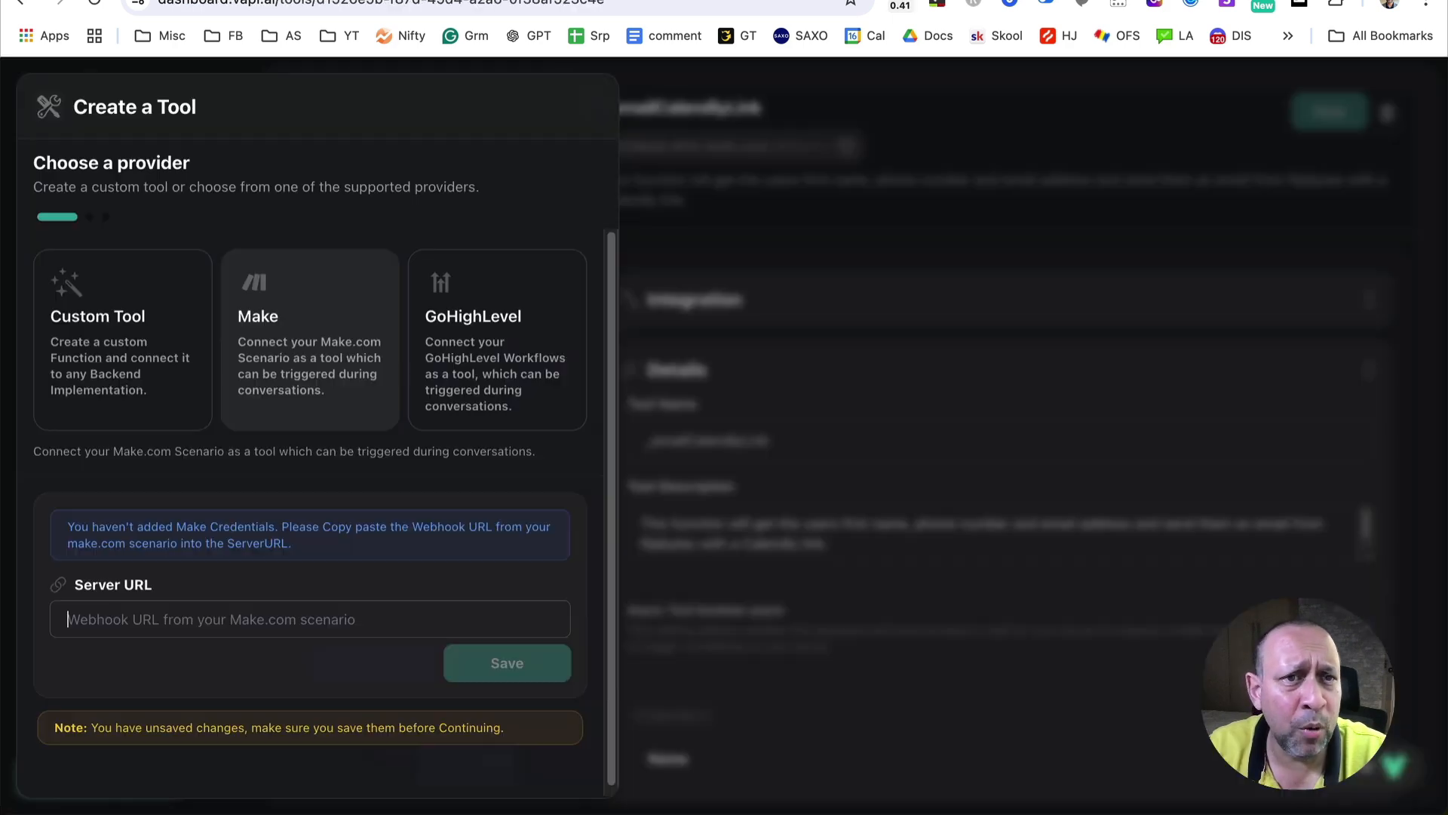
- Paste the copied Make webhook address into the new Make tool's Server URL
{"action": "right_click", "coordinate": [171, 625]}
{"action": "left_click", "coordinate": [259, 572]}
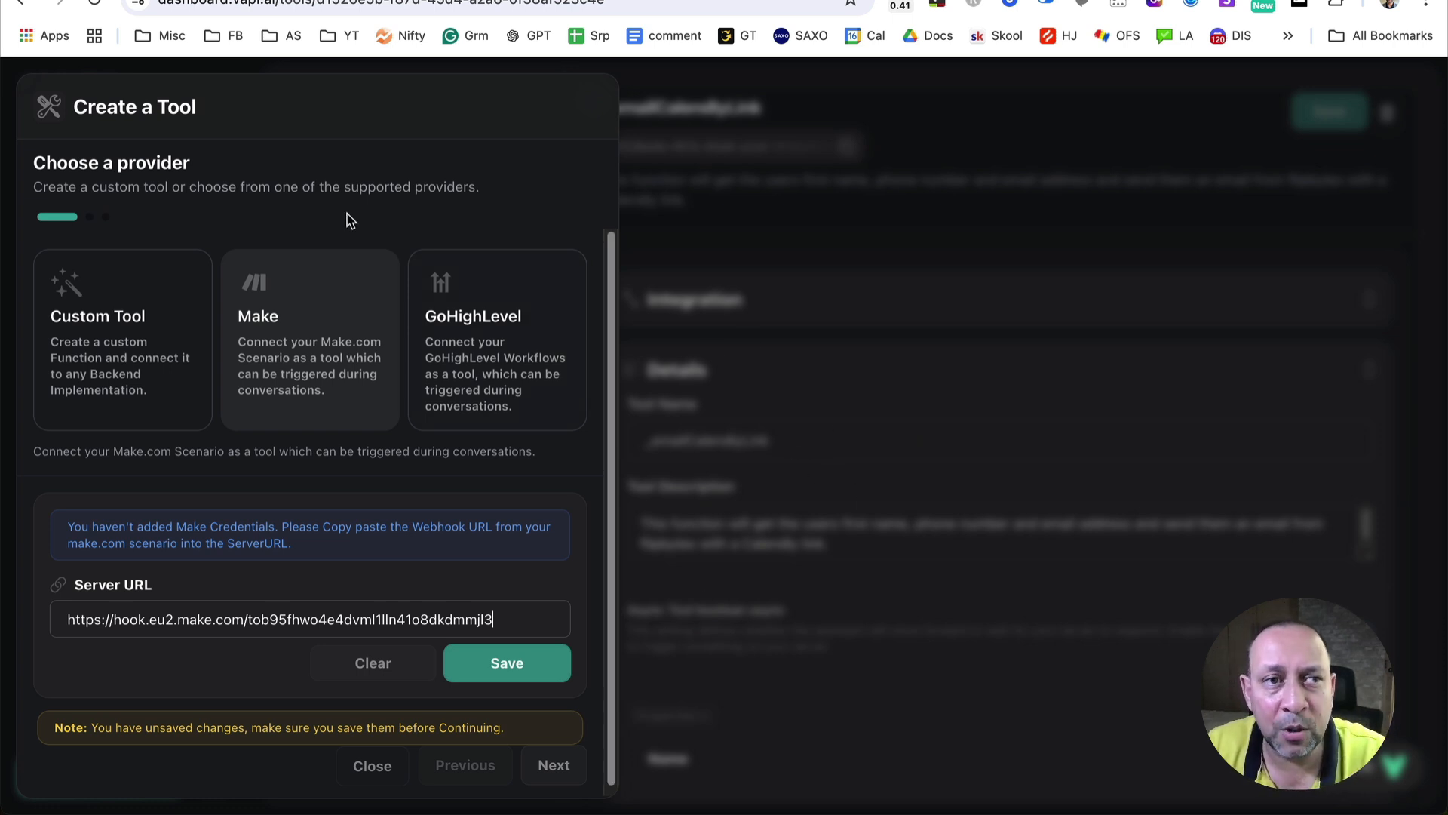
{"action": "left_click", "coordinate": [407, 0]}
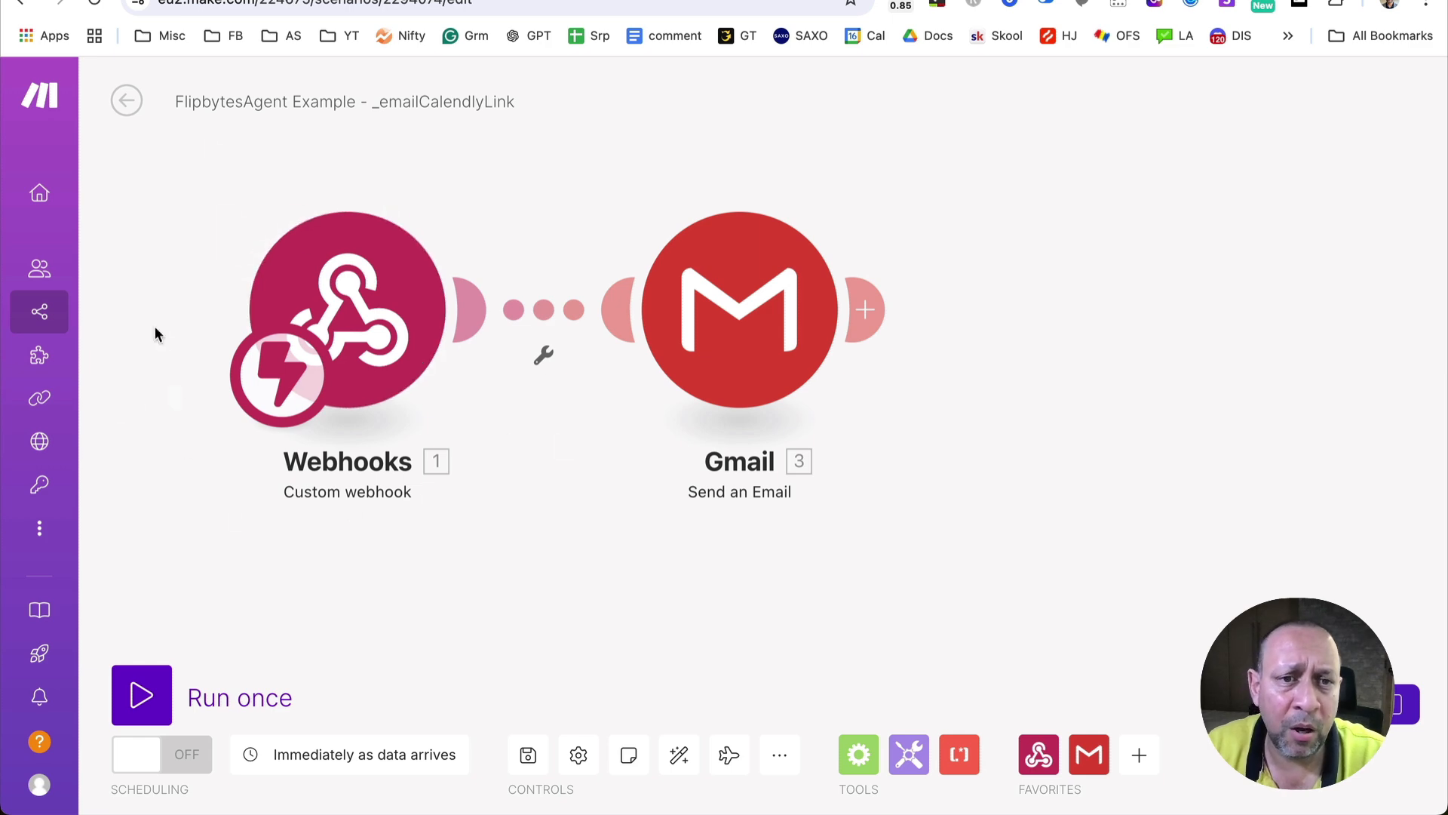
{"action": "left_click", "coordinate": [302, 0]}
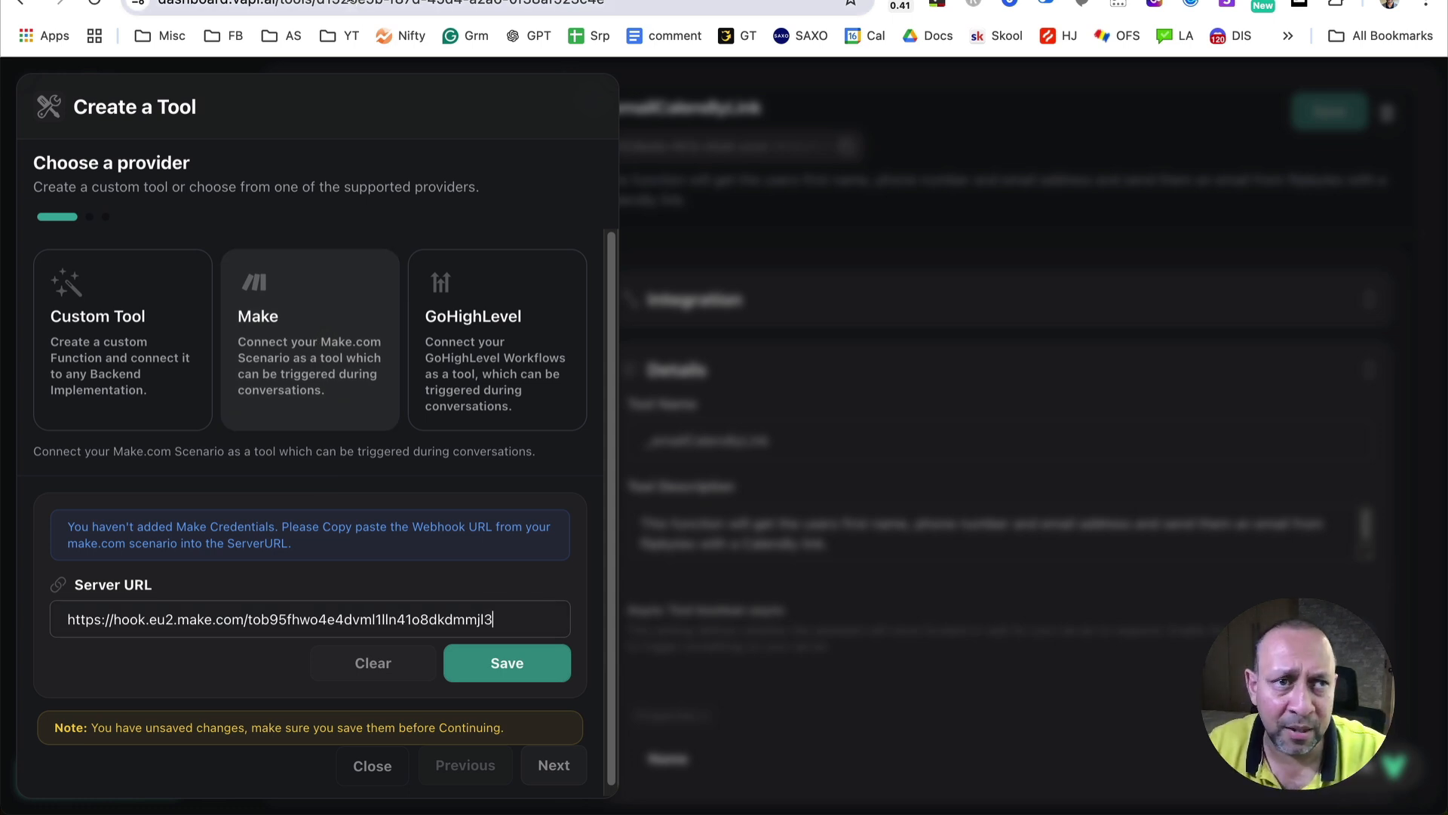
- Switch to the Make scenario and examine the Gmail module's recipient, subject and email content without changing its settings
{"action": "left_click", "coordinate": [356, 2]}
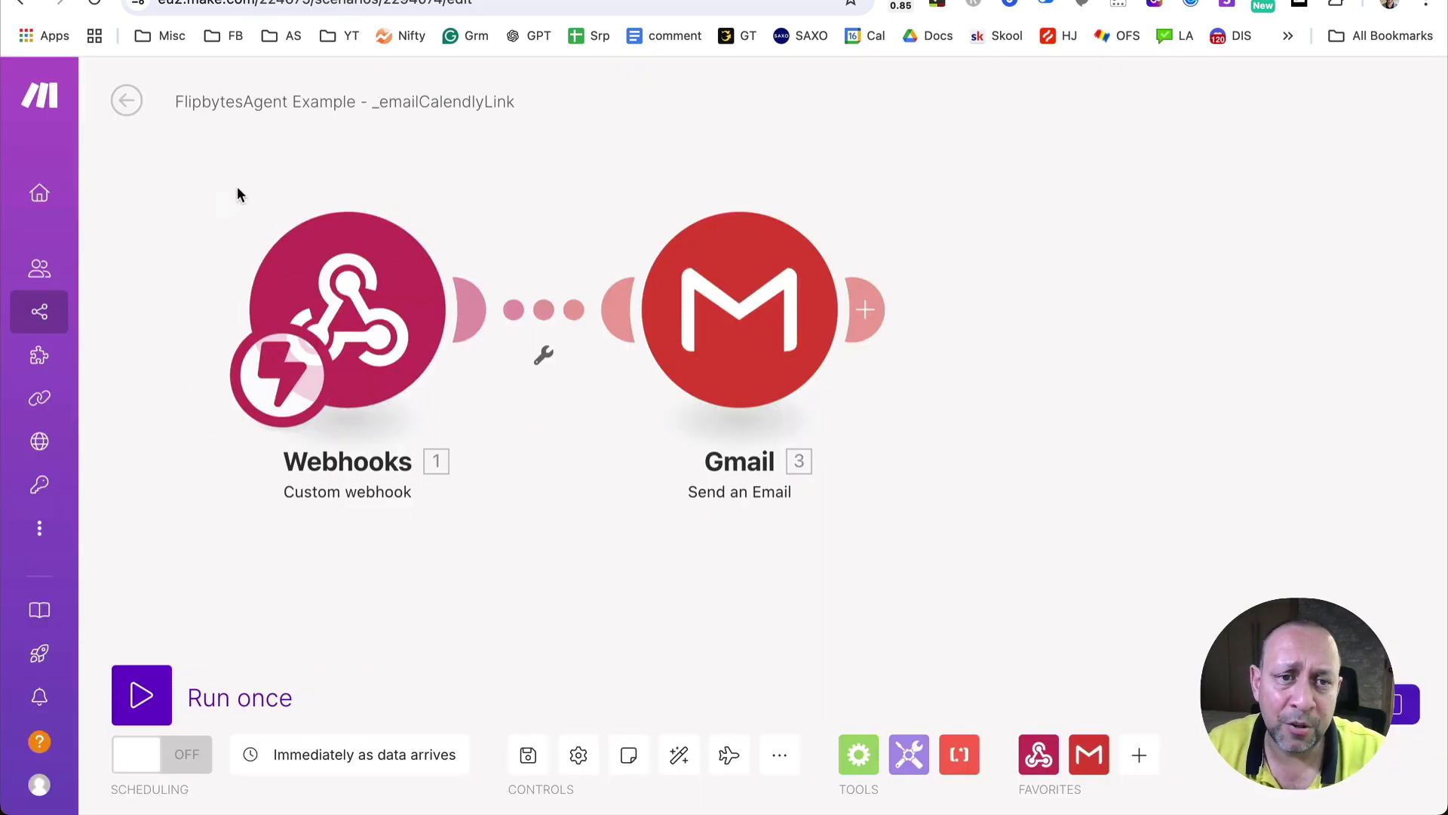
{"action": "left_click_drag", "start_coordinate": [490, 494], "coordinate": [664, 474]}
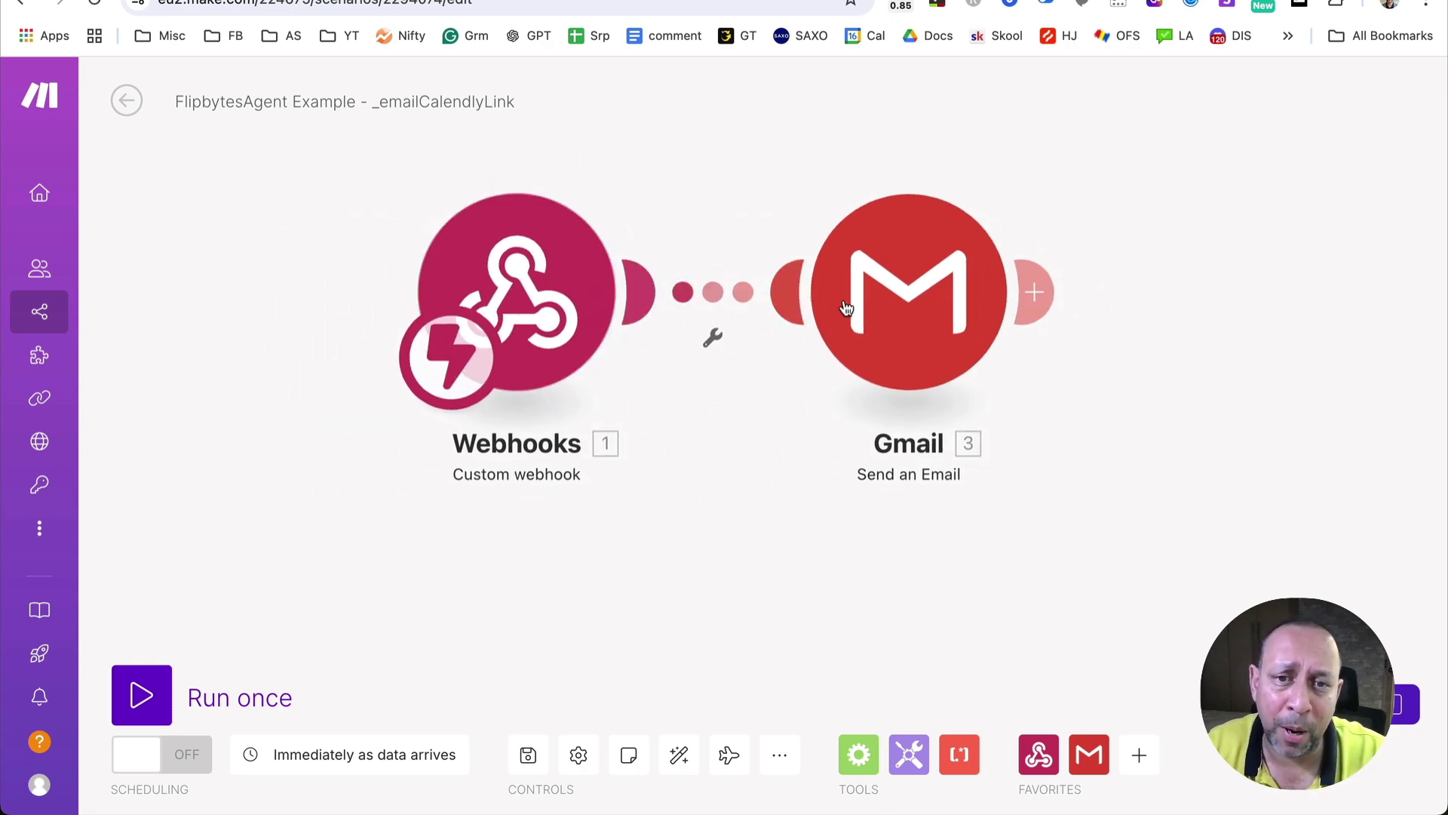
{"action": "left_click", "coordinate": [916, 320]}
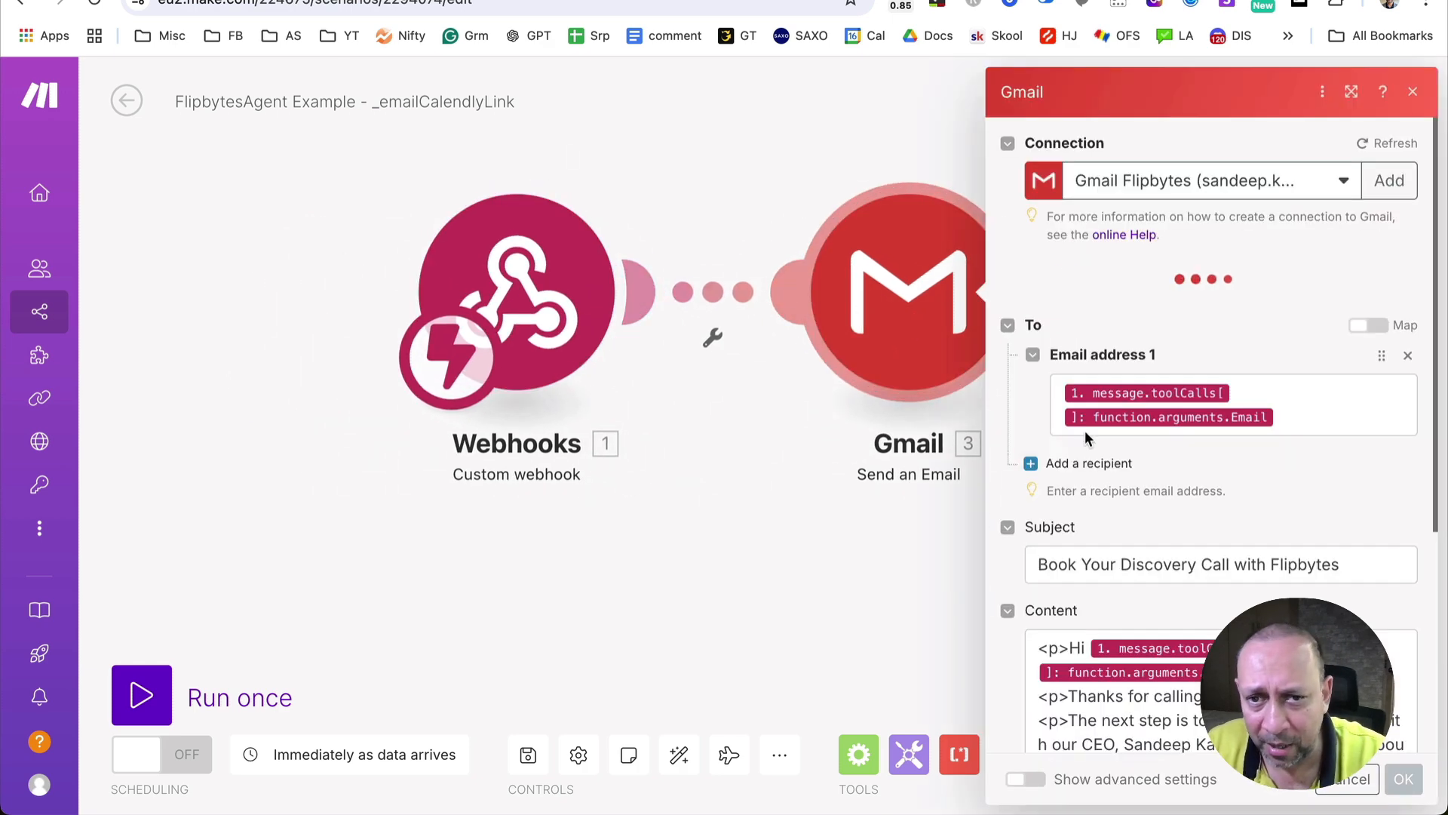
{"action": "scroll", "coordinate": [1115, 443], "scroll_direction": "down", "scroll_amount": 3}
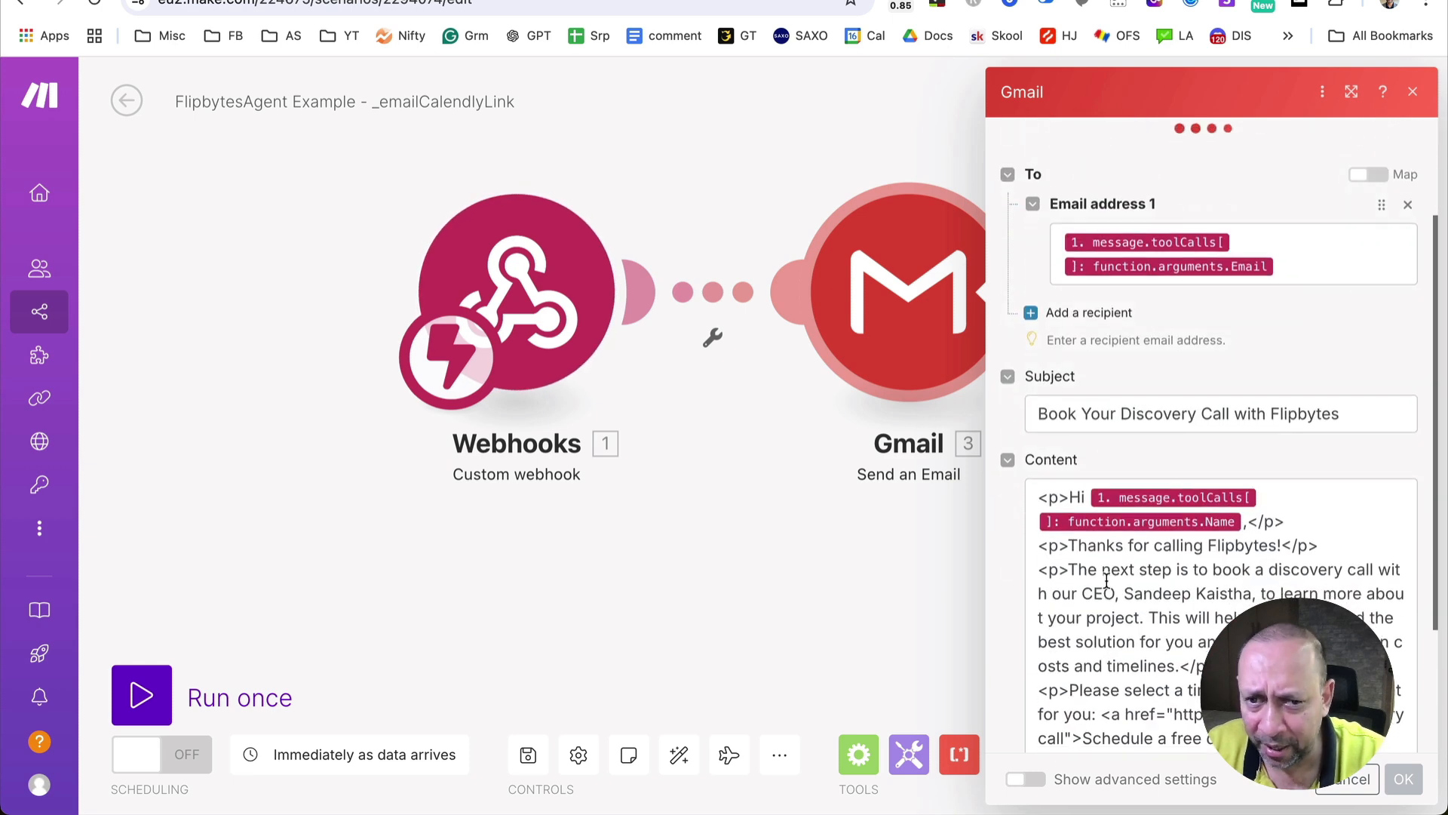
{"action": "scroll", "coordinate": [1181, 590], "scroll_direction": "down", "scroll_amount": 2}
{"action": "left_click_drag", "start_coordinate": [1068, 470], "coordinate": [1315, 470]}
{"action": "left_click_drag", "start_coordinate": [1275, 688], "coordinate": [1213, 491]}
{"action": "scroll", "coordinate": [1166, 258], "scroll_direction": "up", "scroll_amount": 3}
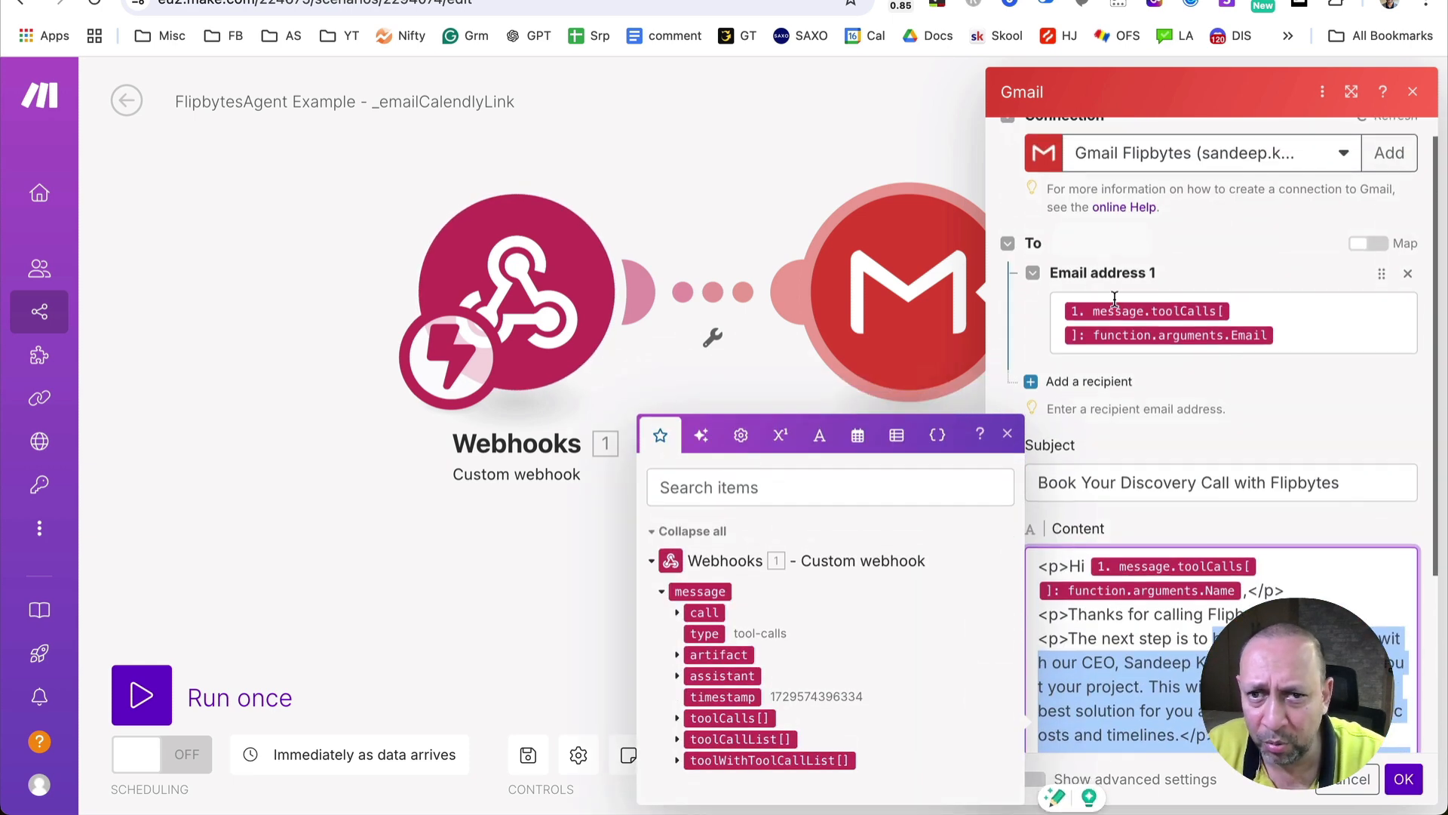
{"action": "left_click", "coordinate": [893, 136]}
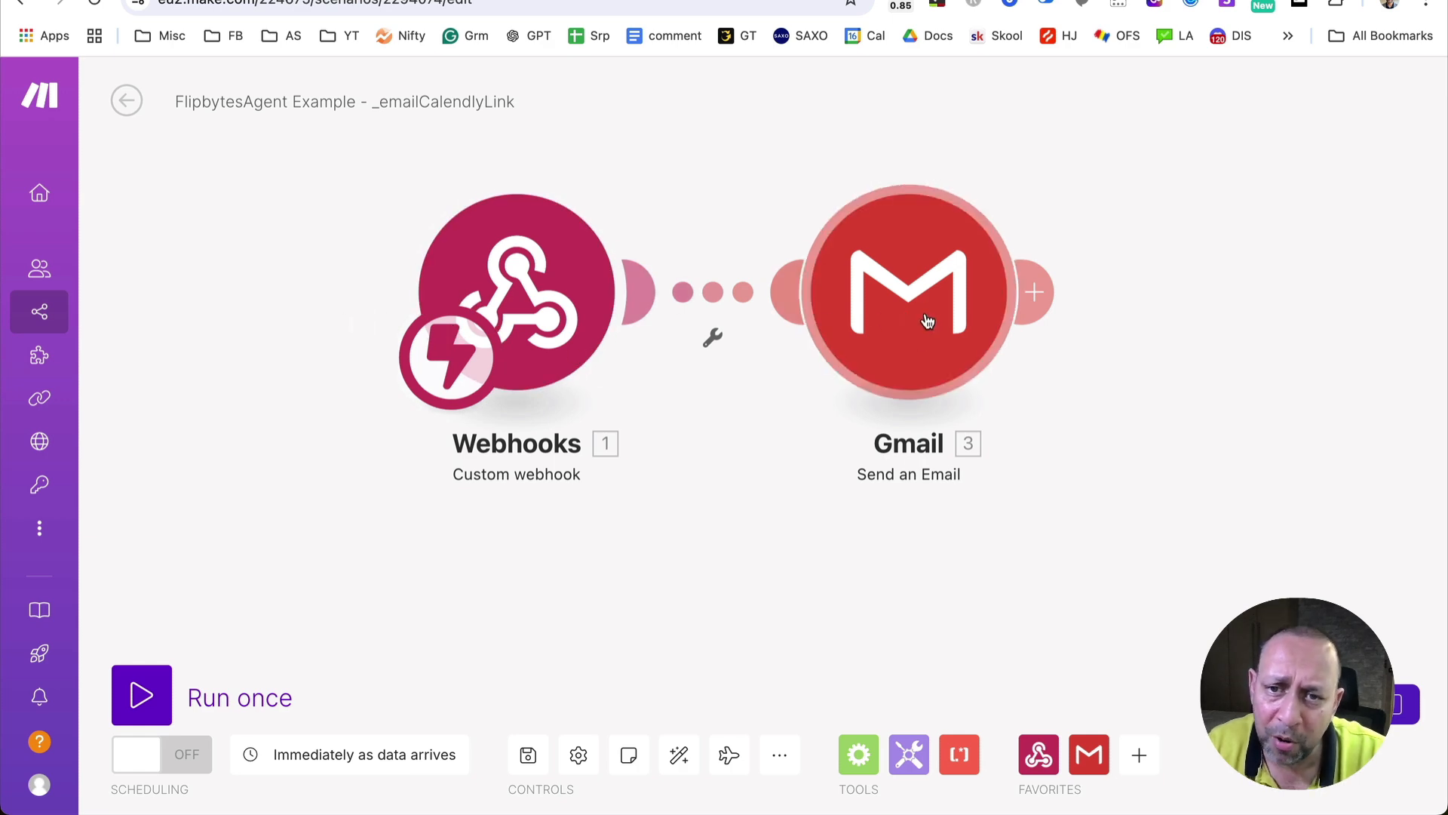
- Look through the list of all apps available to add to the Make scenario, without adding one
{"action": "left_click", "coordinate": [1140, 755]}
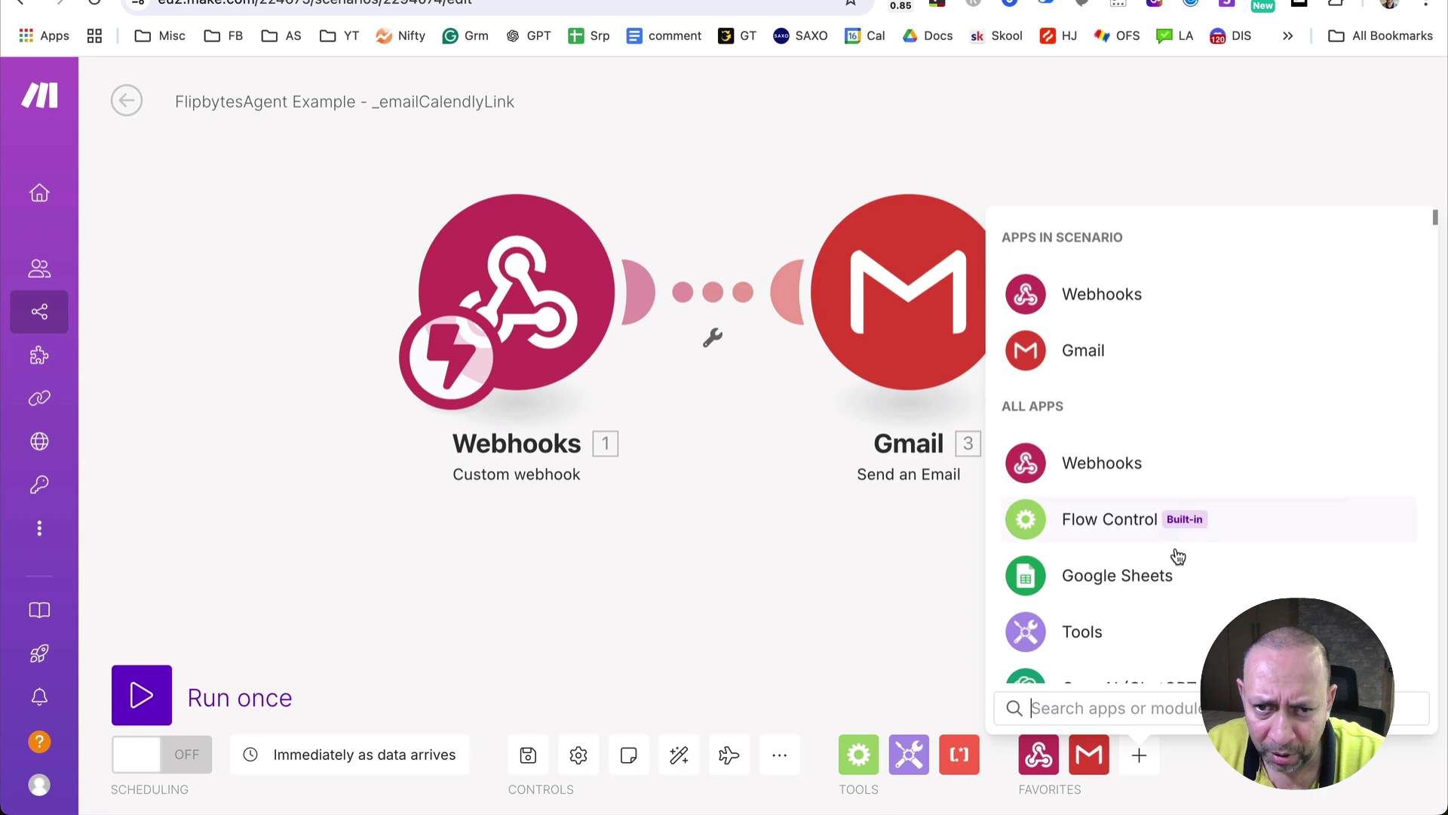
{"action": "scroll", "coordinate": [1102, 590], "scroll_direction": "down", "scroll_amount": 6}
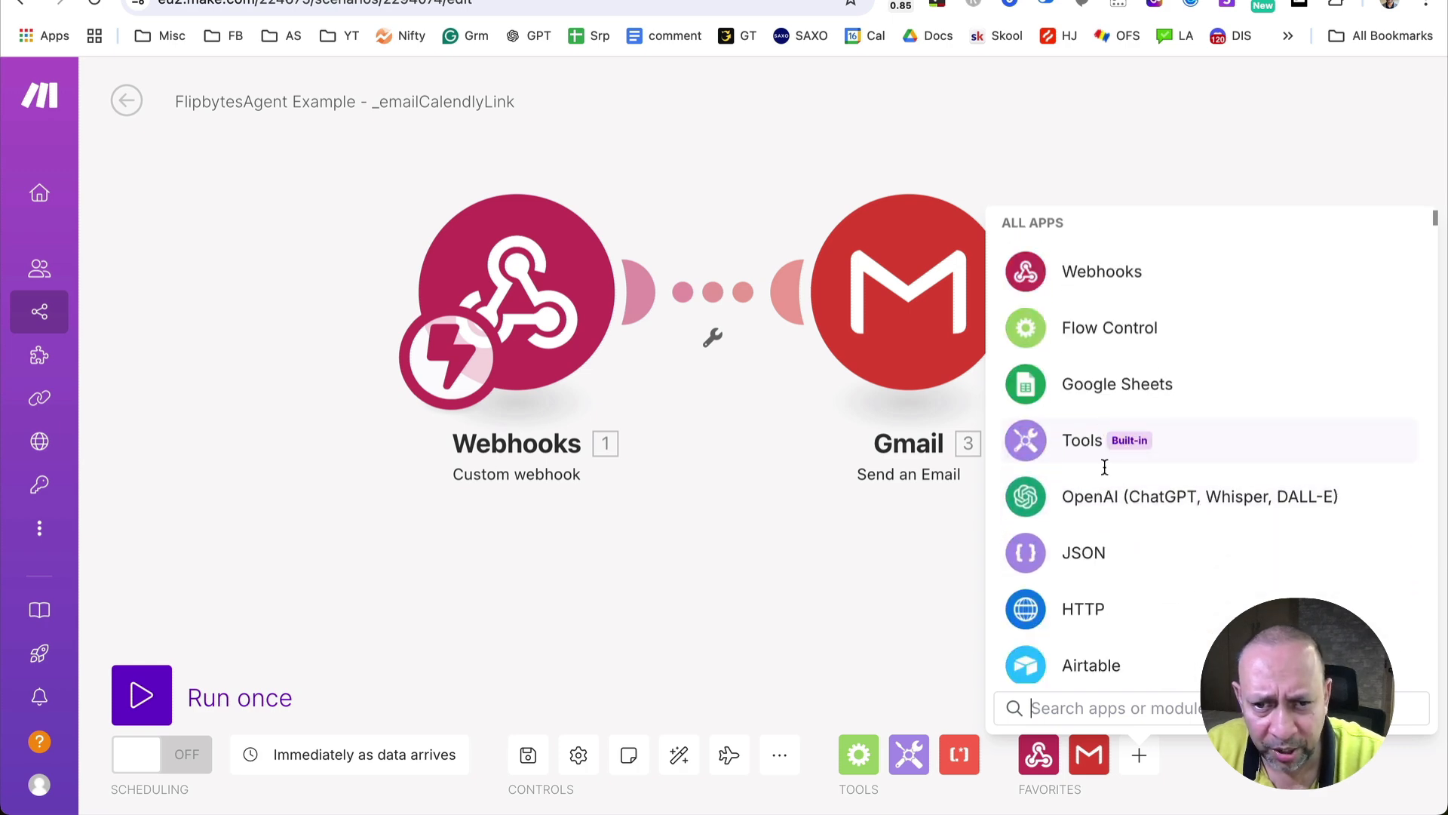
{"action": "scroll", "coordinate": [1107, 473], "scroll_direction": "down", "scroll_amount": 15}
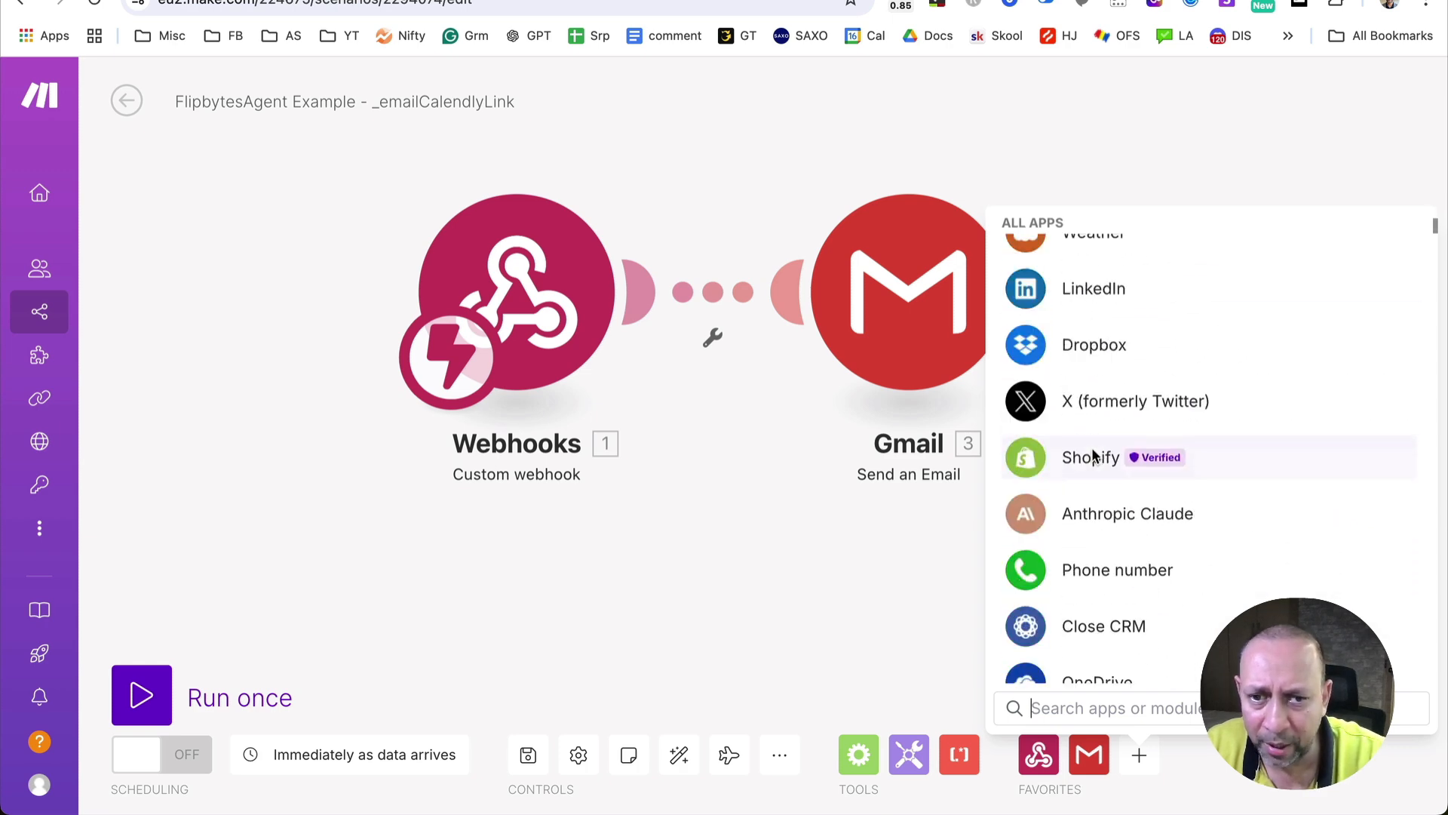
{"action": "scroll", "coordinate": [1095, 456], "scroll_direction": "down", "scroll_amount": 10}
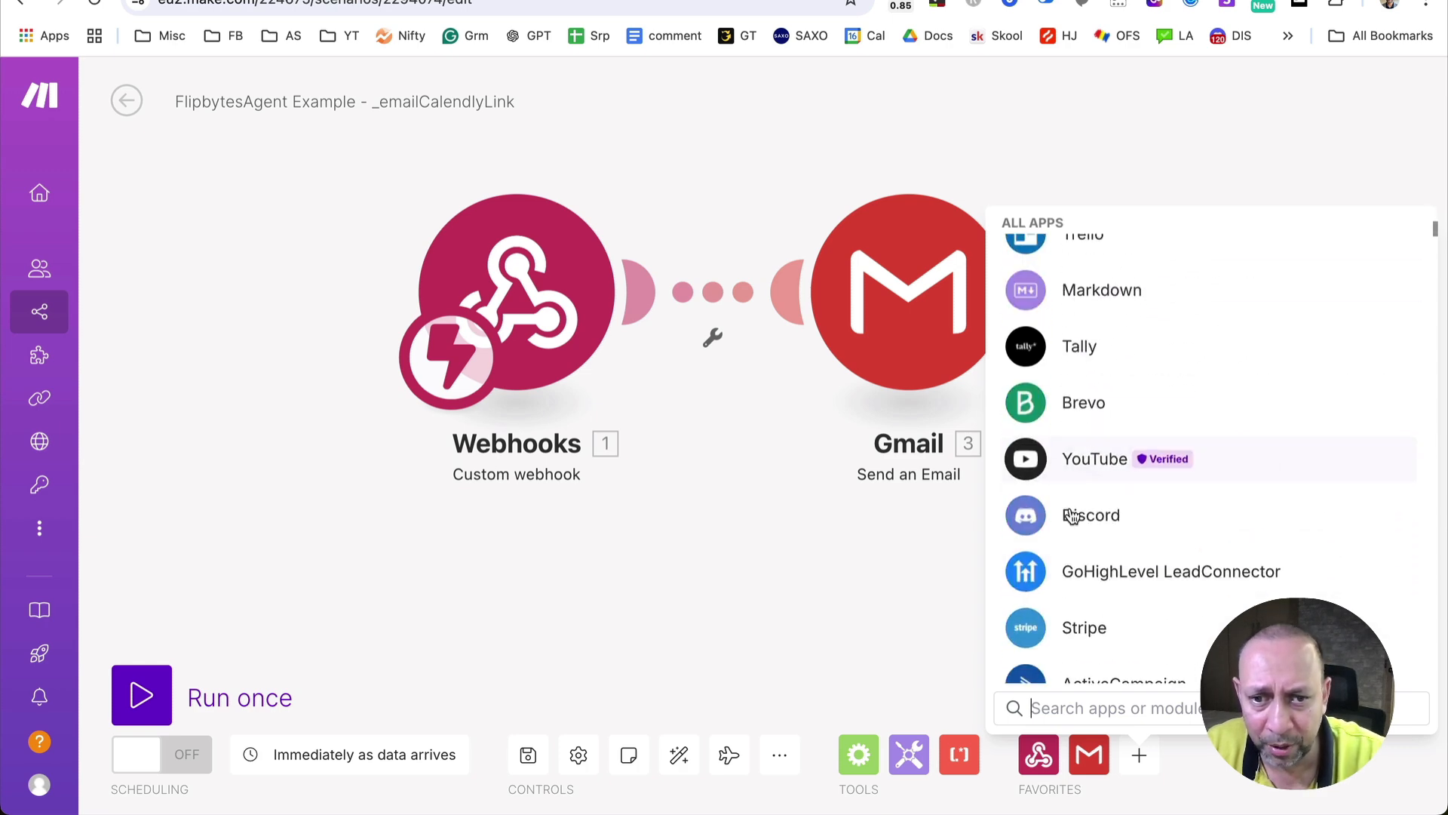
{"action": "left_click", "coordinate": [820, 571]}
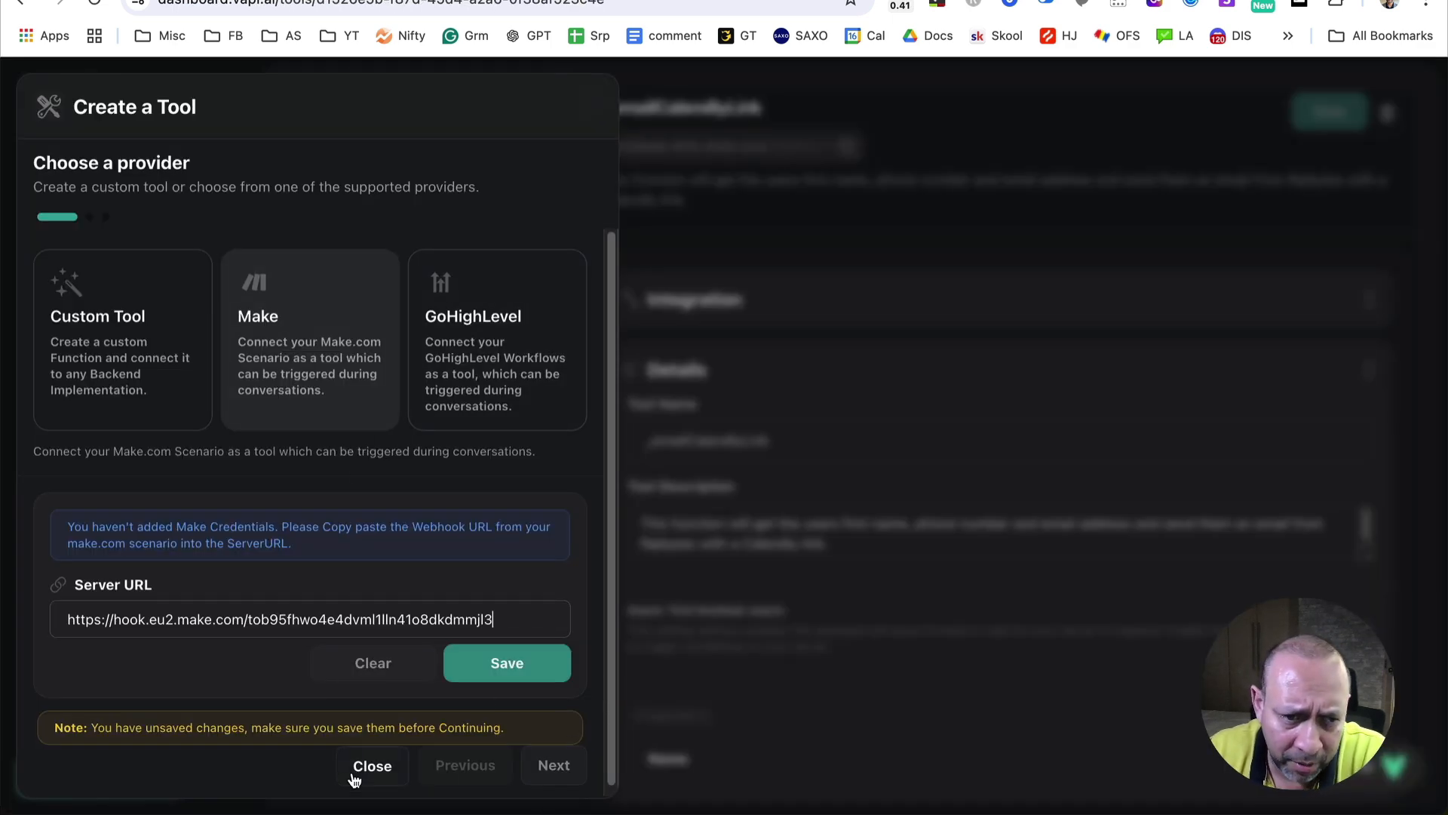
- Switch to Vapi, close the tool creation form without saving, and expand the Integration section of the _emailCalendlyLink tool
{"action": "left_click", "coordinate": [349, 777]}
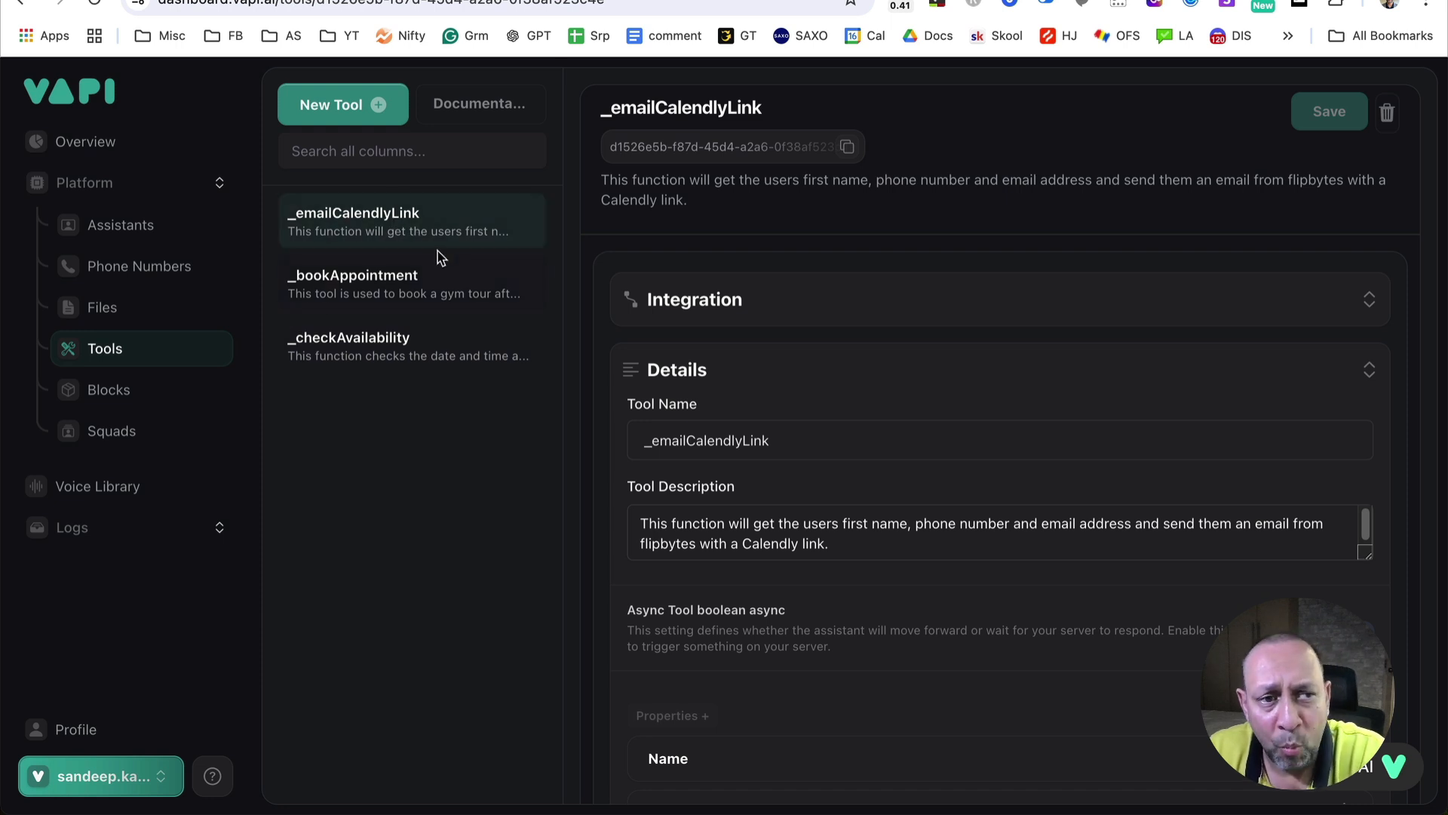
{"action": "scroll", "coordinate": [842, 269], "scroll_direction": "down", "scroll_amount": 1}
{"action": "scroll", "coordinate": [842, 269], "scroll_direction": "up", "scroll_amount": 1}
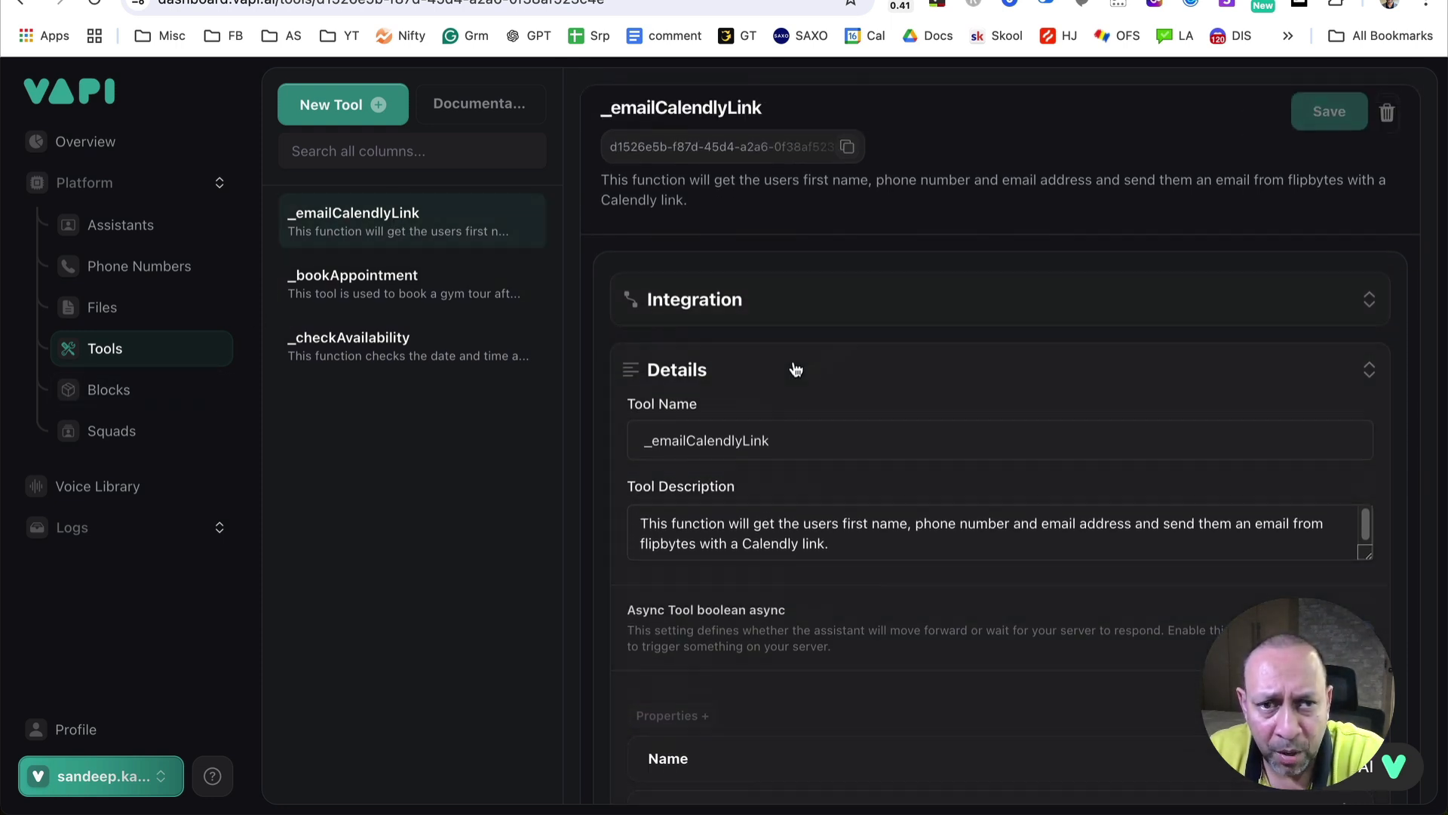
{"action": "left_click", "coordinate": [835, 295]}
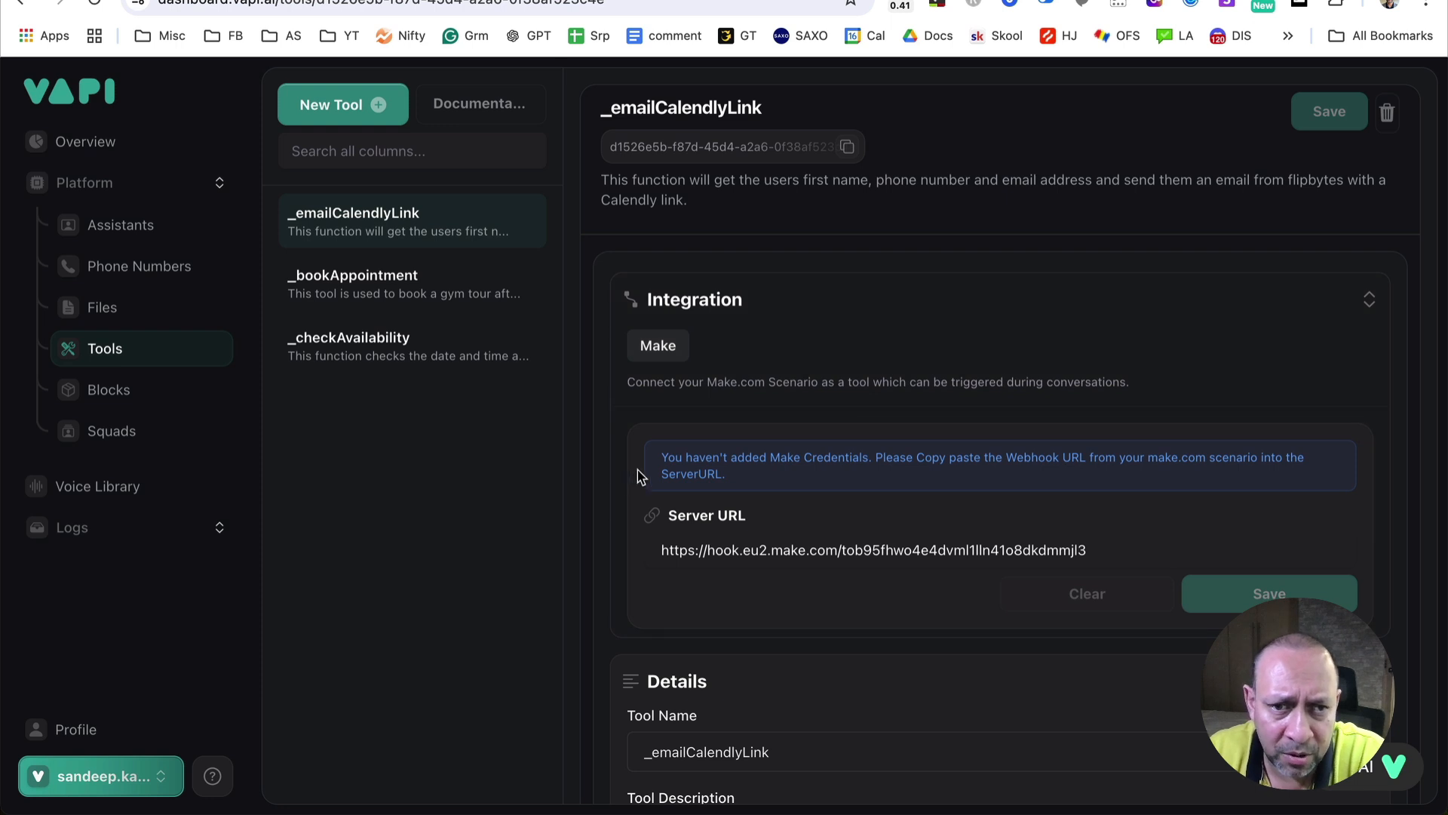
- Compare the _emailCalendlyLink tool's Server URL with the address in the Make scenario's Webhooks module
{"action": "left_click_drag", "start_coordinate": [1179, 550], "coordinate": [631, 548]}
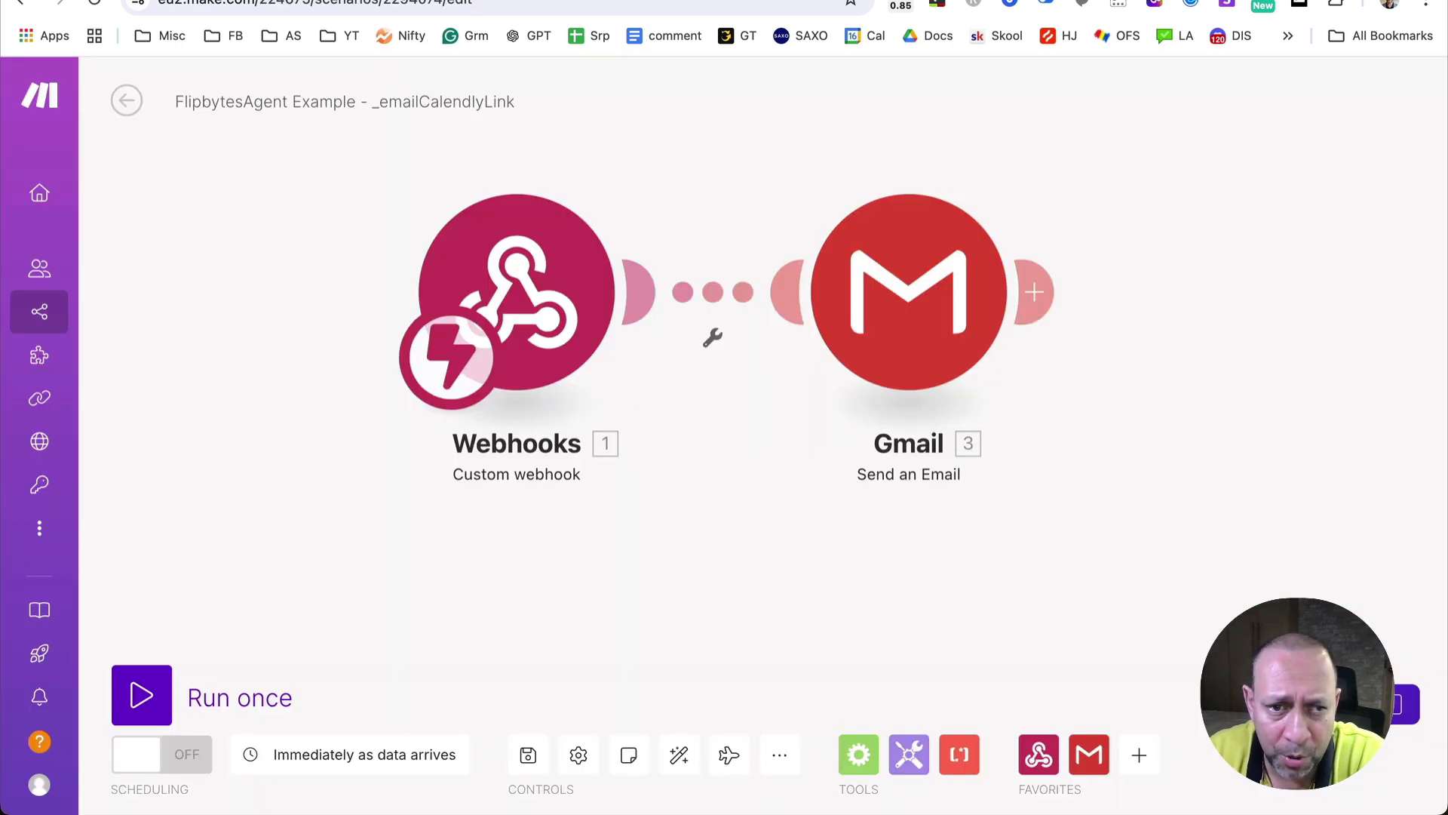
{"action": "left_click", "coordinate": [513, 302]}
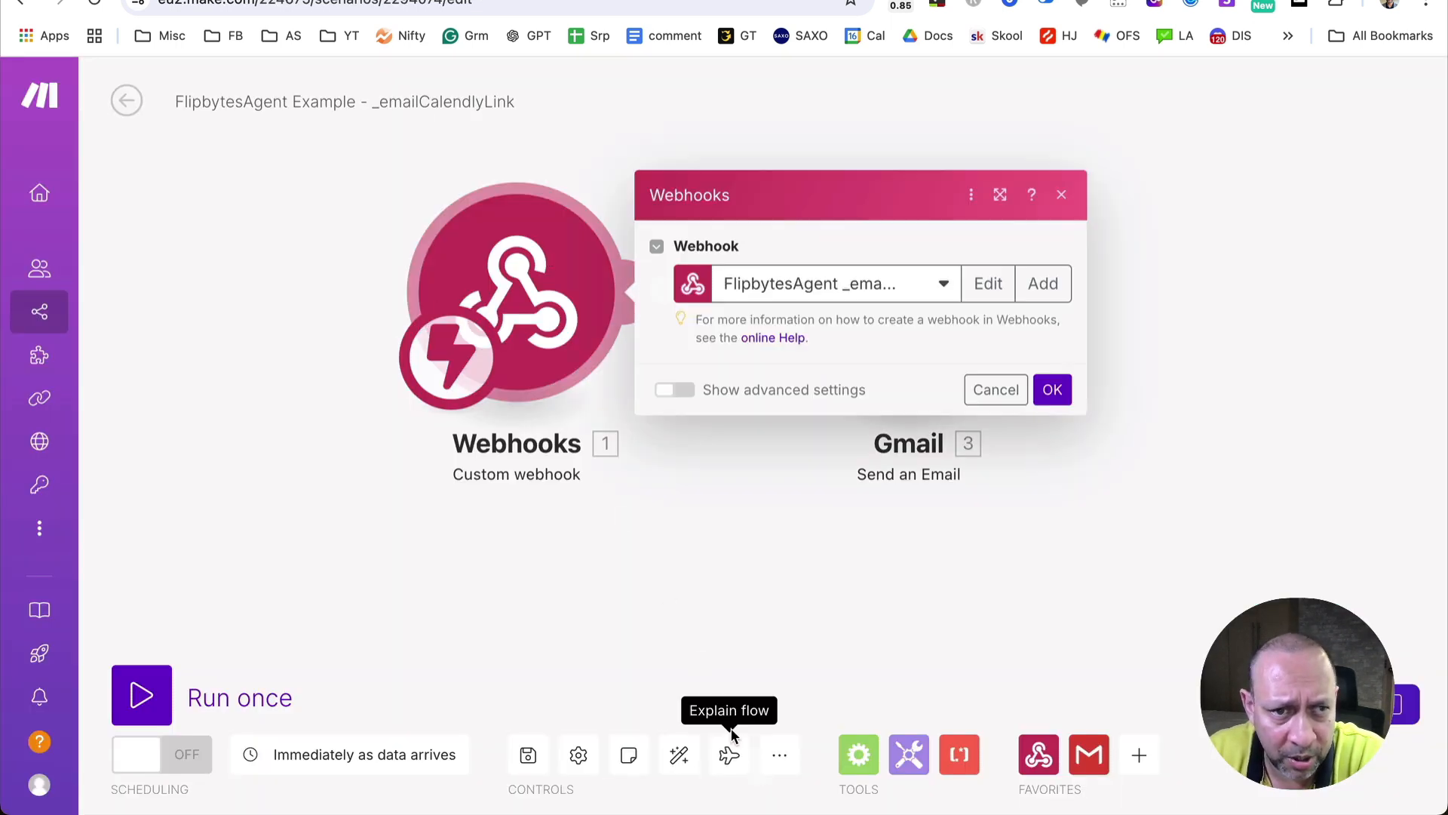
{"action": "triple_click", "coordinate": [792, 280]}
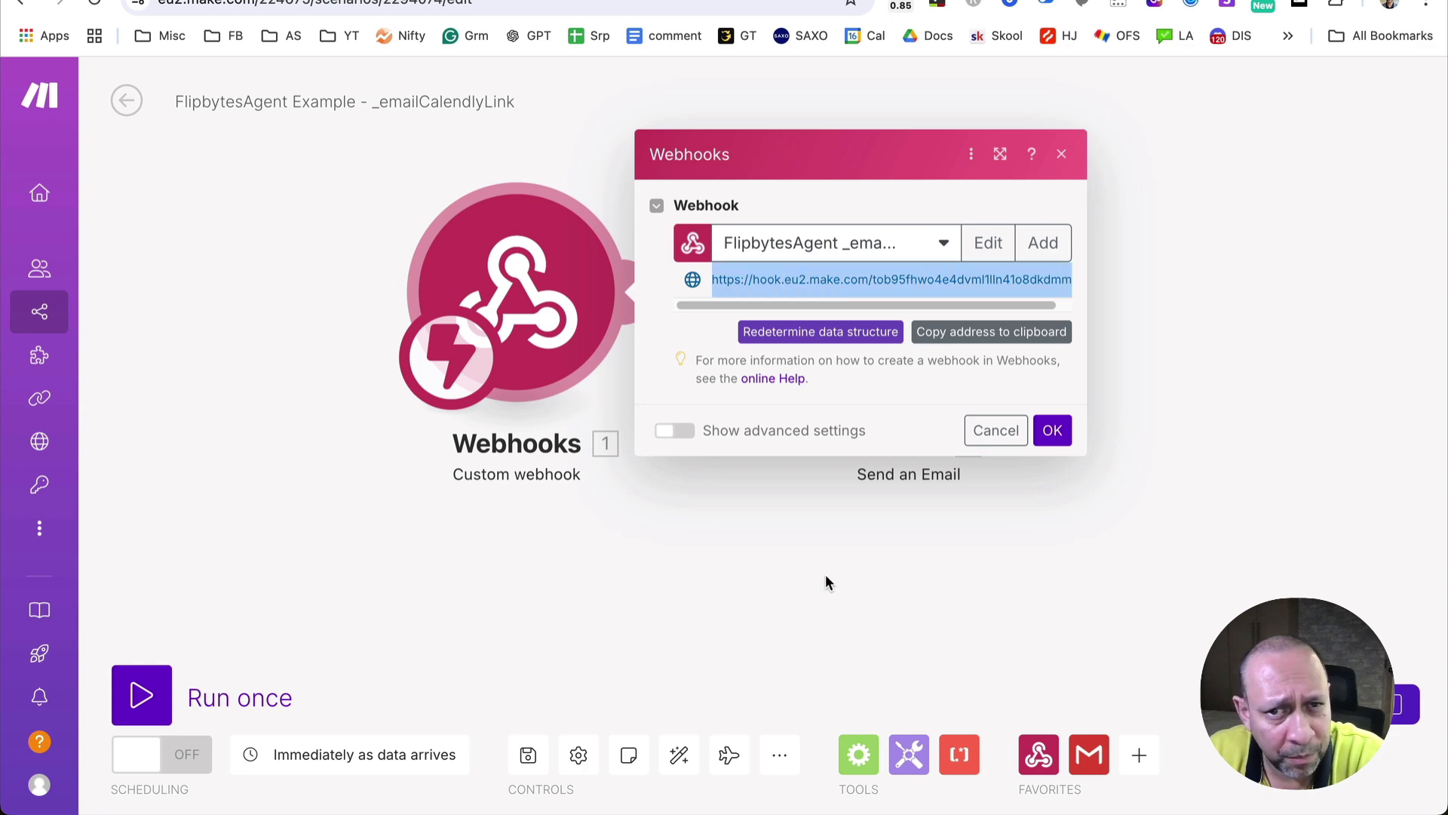
{"action": "left_click", "coordinate": [635, 546]}
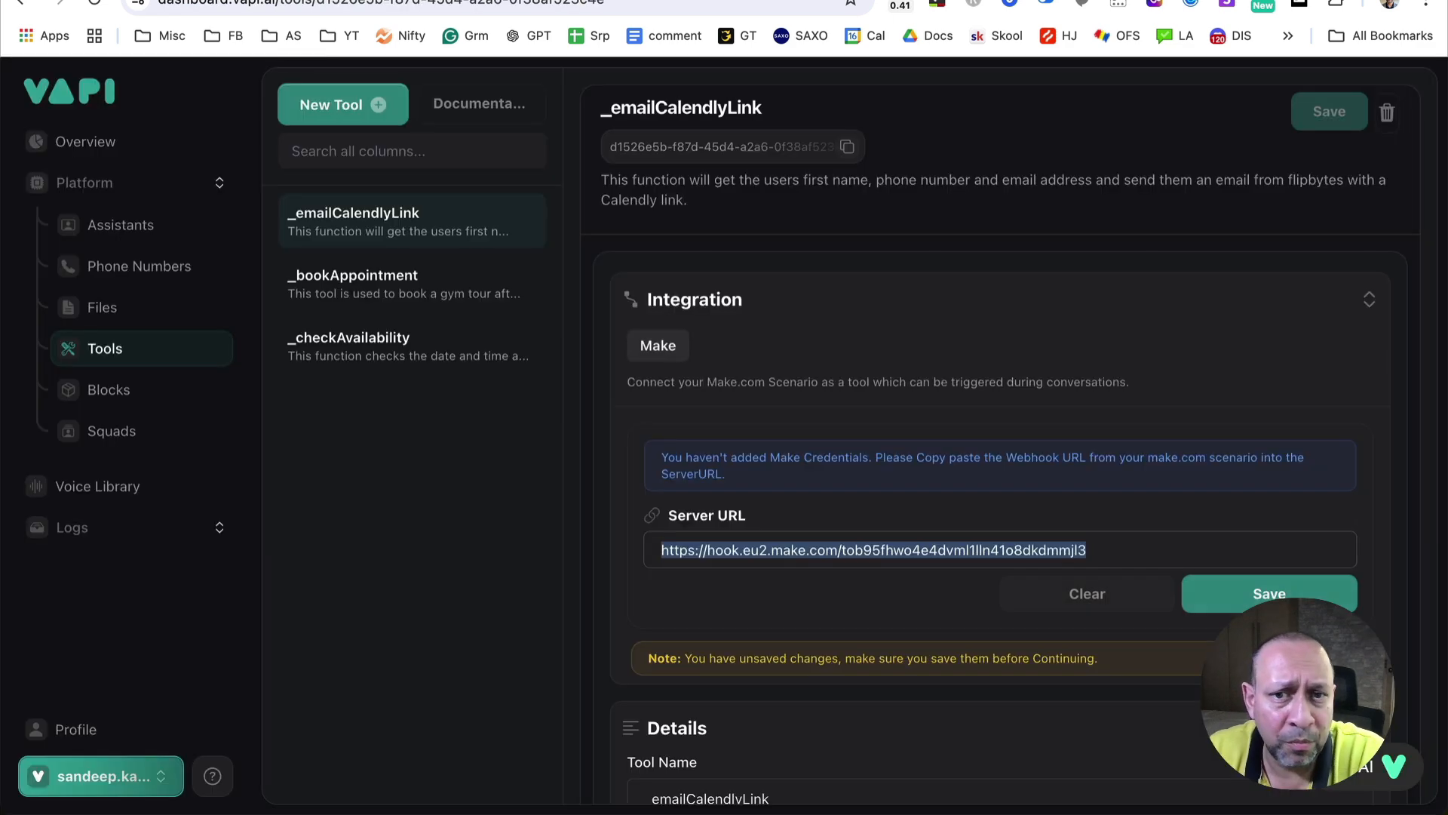
{"action": "left_click", "coordinate": [938, 604]}
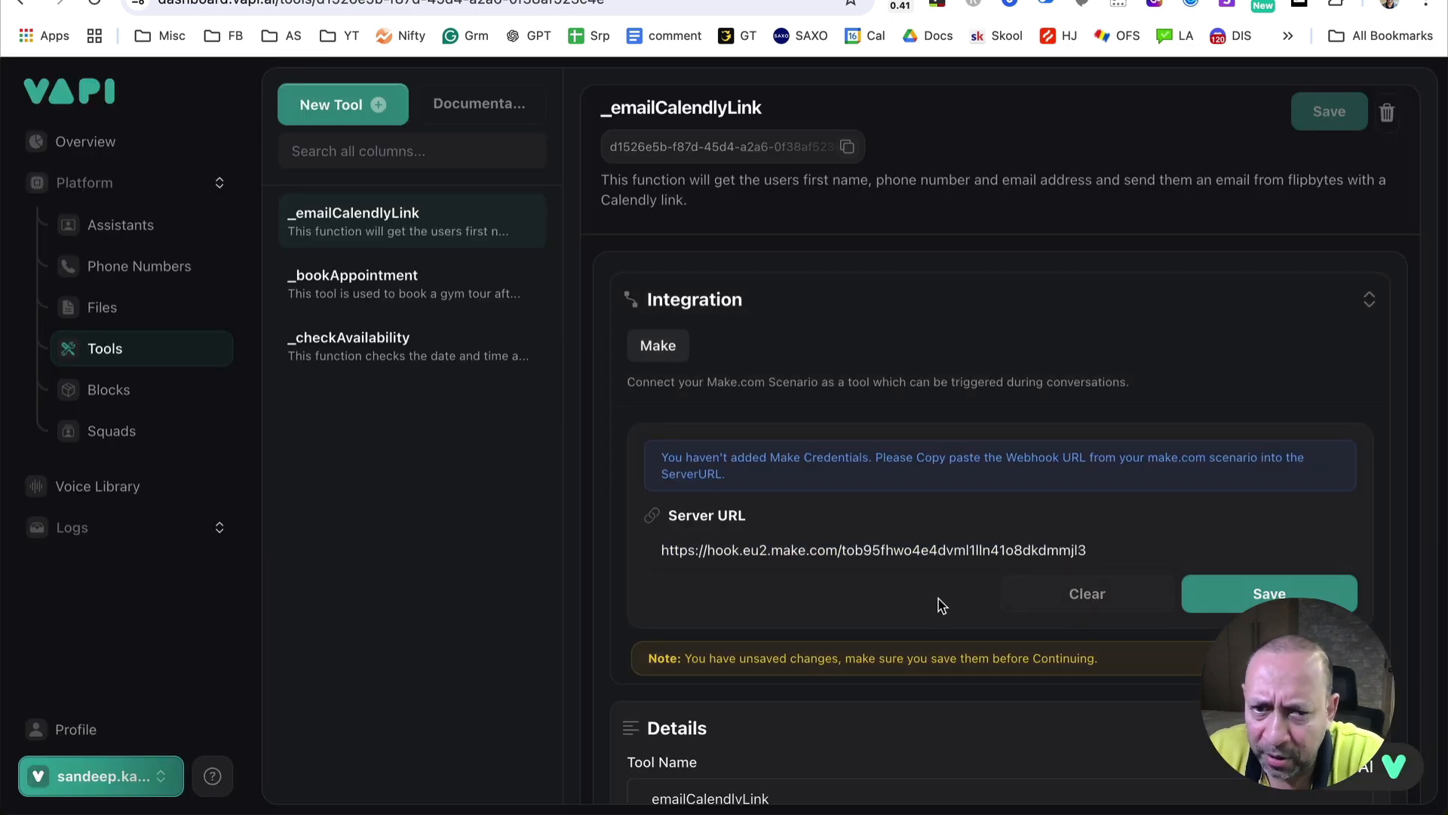
- Examine the tool name and tool description in the Details section of the _emailCalendlyLink tool
{"action": "scroll", "coordinate": [973, 528], "scroll_direction": "down", "scroll_amount": 5}
{"action": "scroll", "coordinate": [962, 304], "scroll_direction": "up", "scroll_amount": 4}
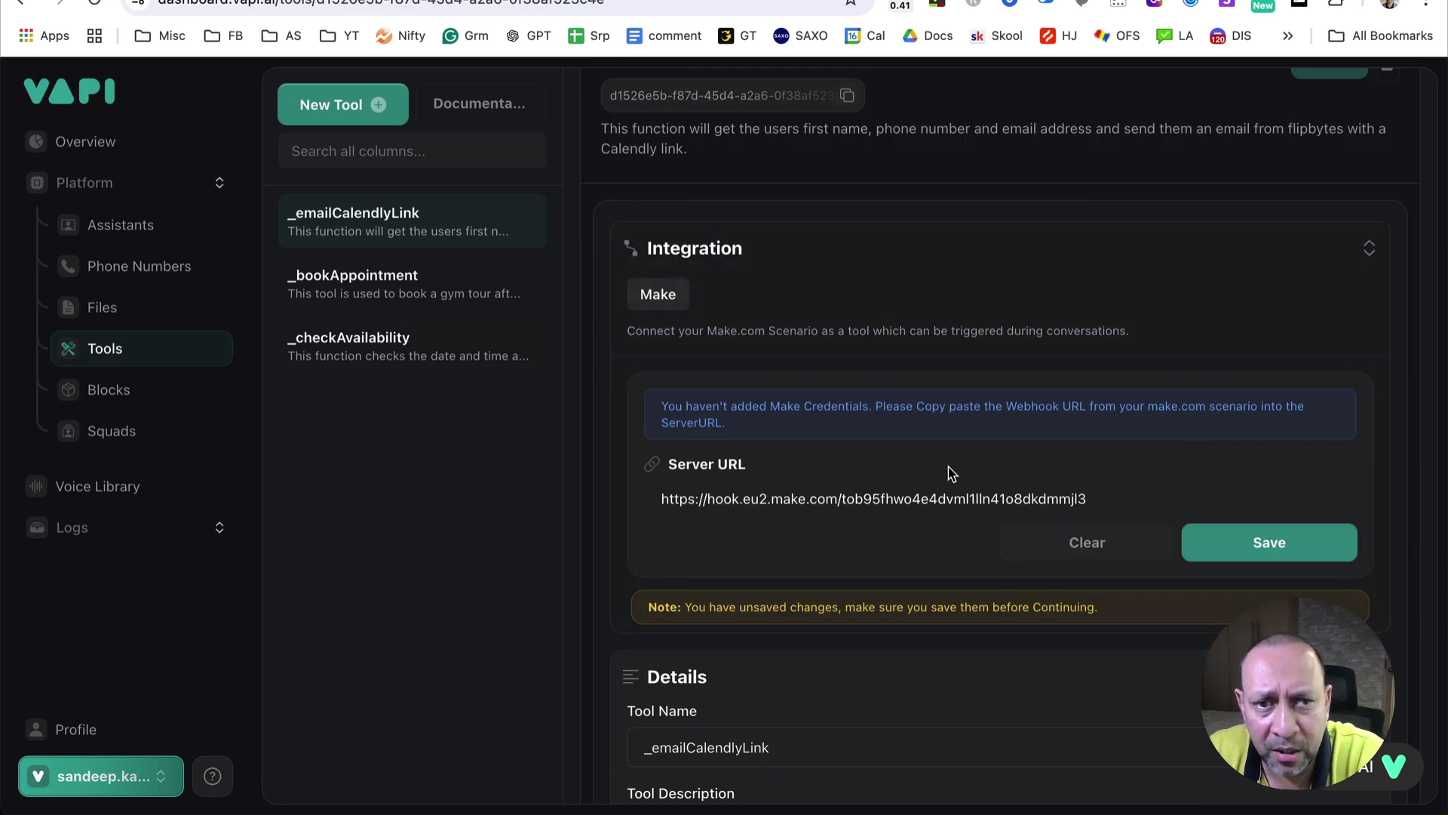
{"action": "scroll", "coordinate": [1060, 314], "scroll_direction": "down", "scroll_amount": 5}
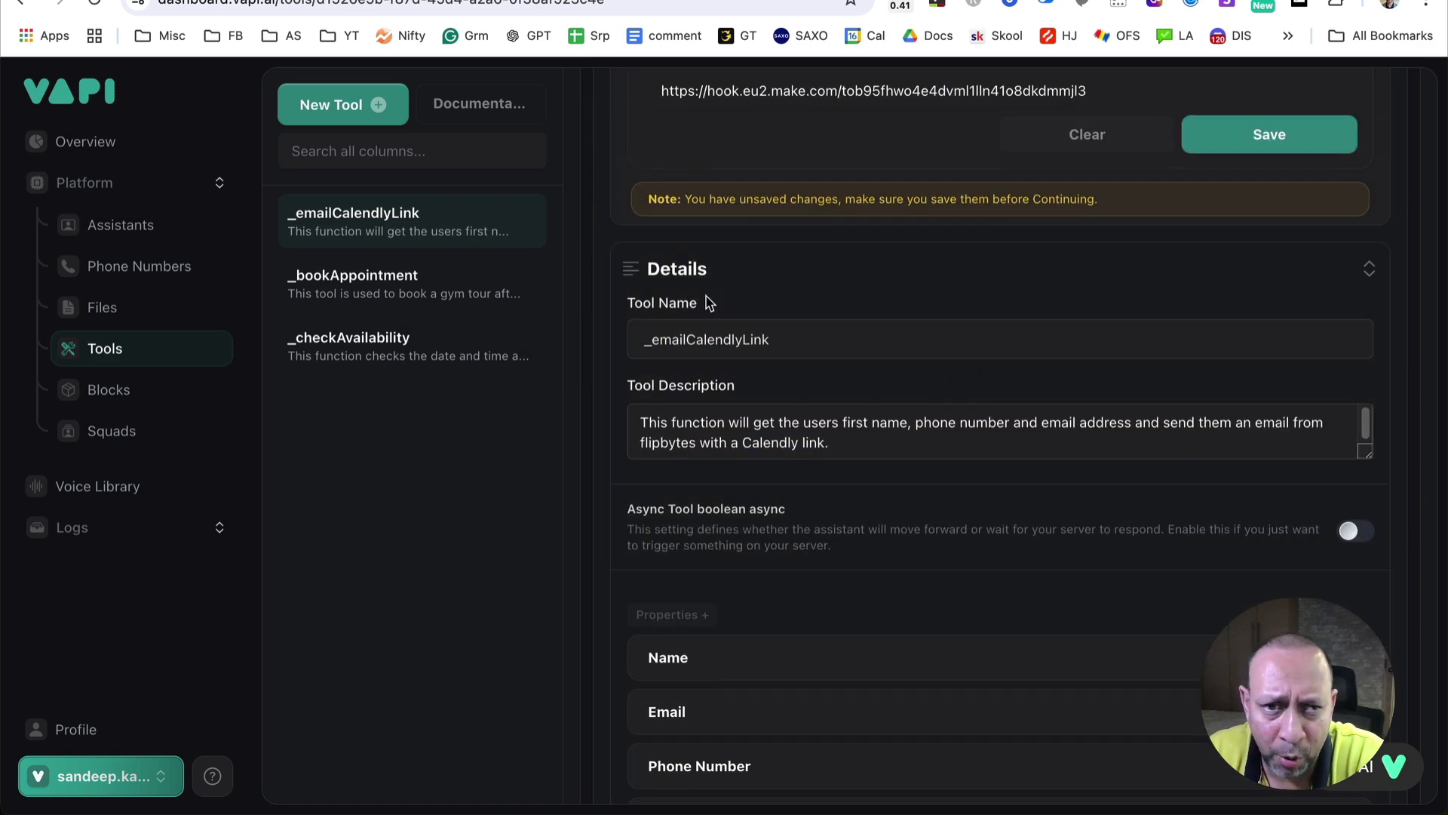
{"action": "left_click_drag", "start_coordinate": [623, 319], "coordinate": [745, 320]}
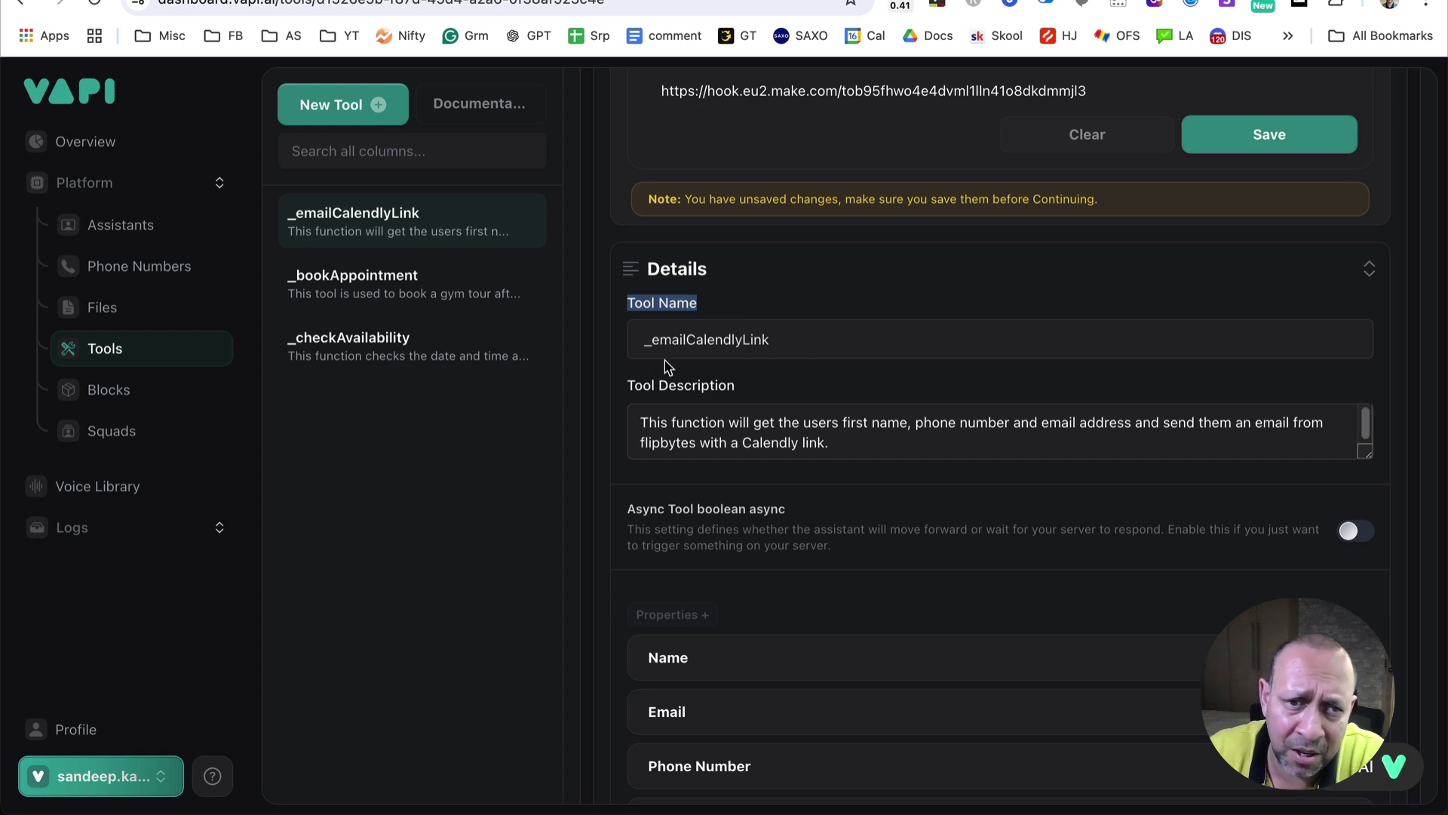
{"action": "left_click_drag", "start_coordinate": [637, 339], "coordinate": [834, 343]}
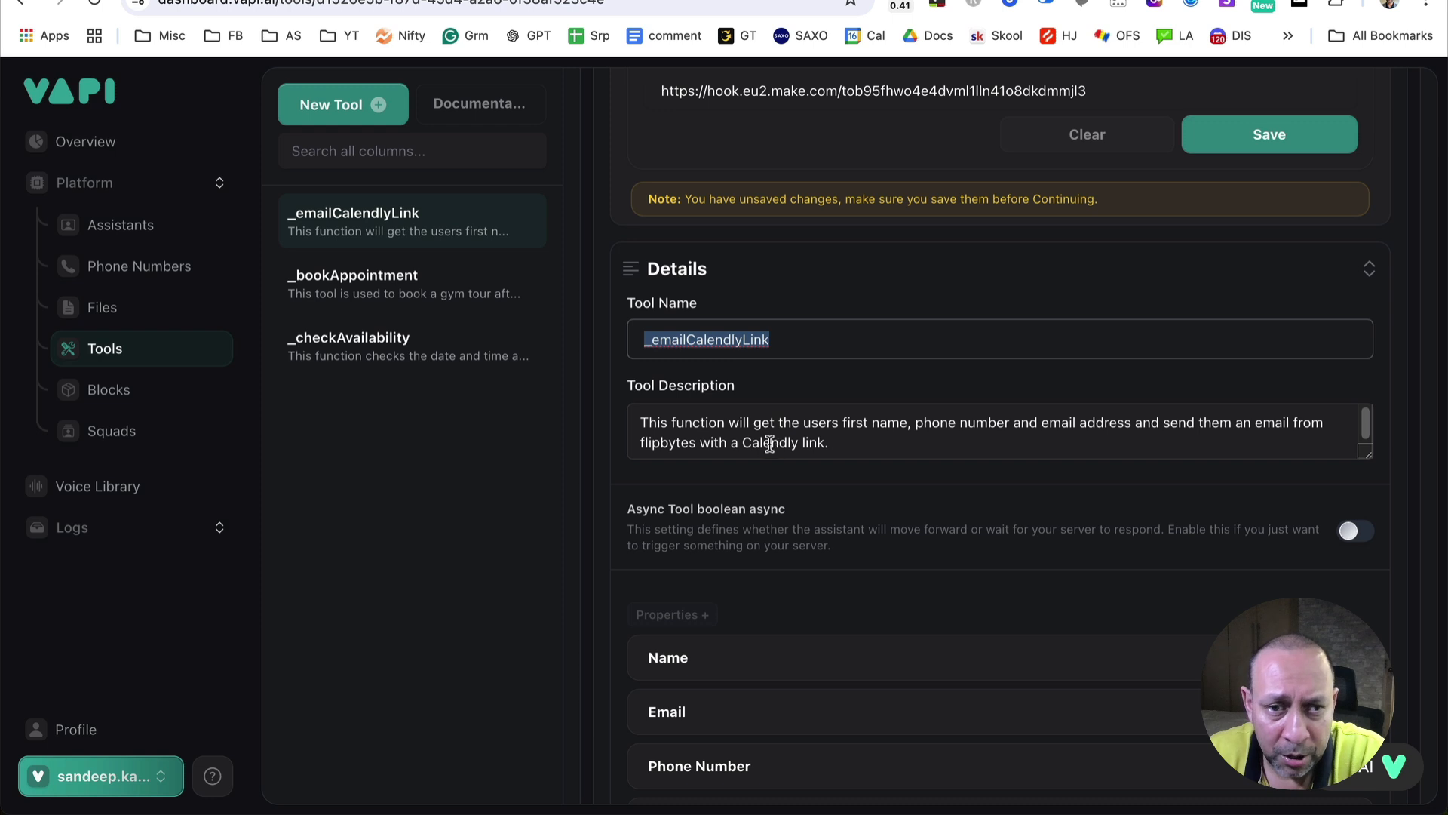
{"action": "left_click_drag", "start_coordinate": [824, 451], "coordinate": [646, 422]}
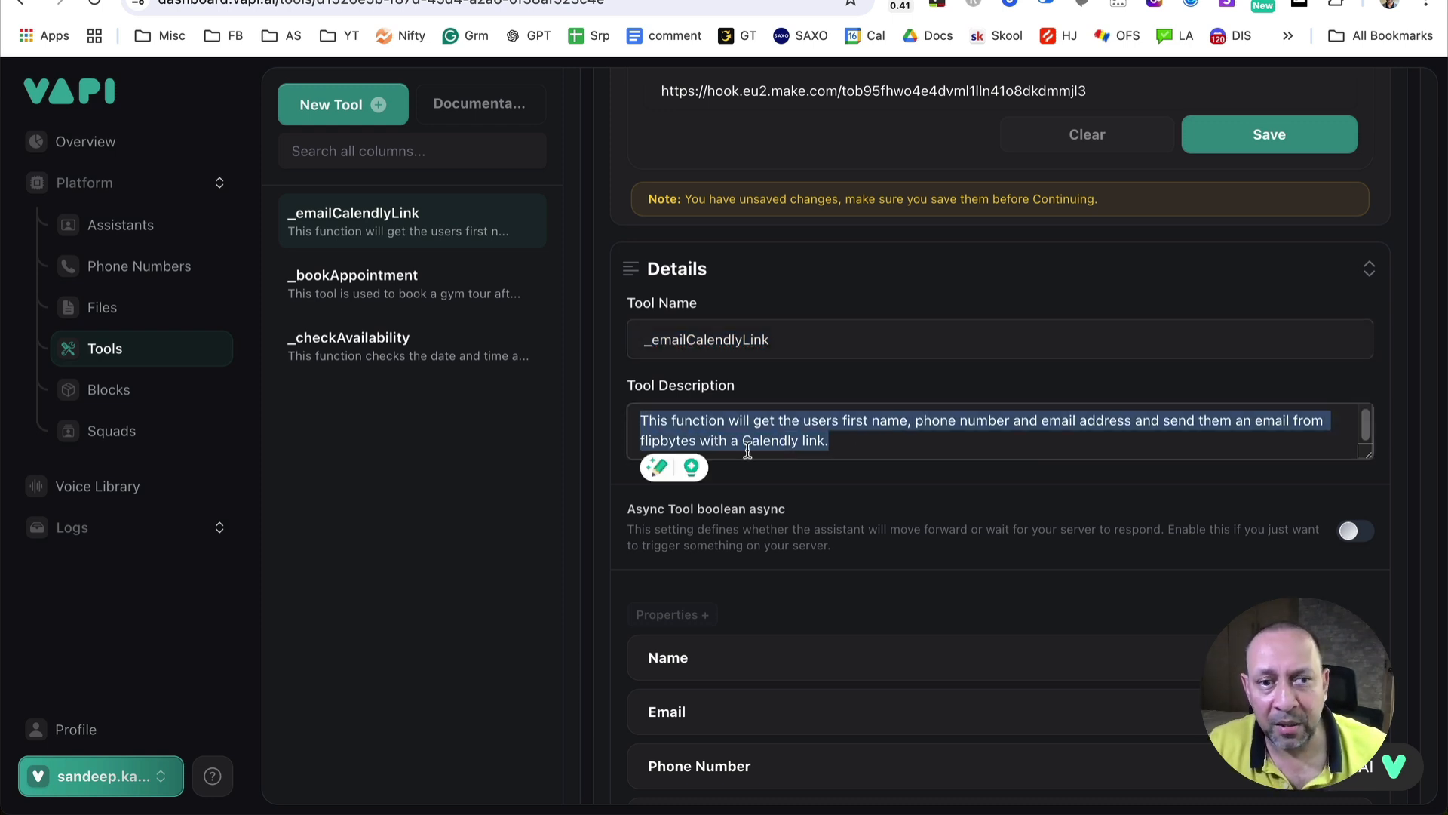
{"action": "left_click", "coordinate": [811, 457]}
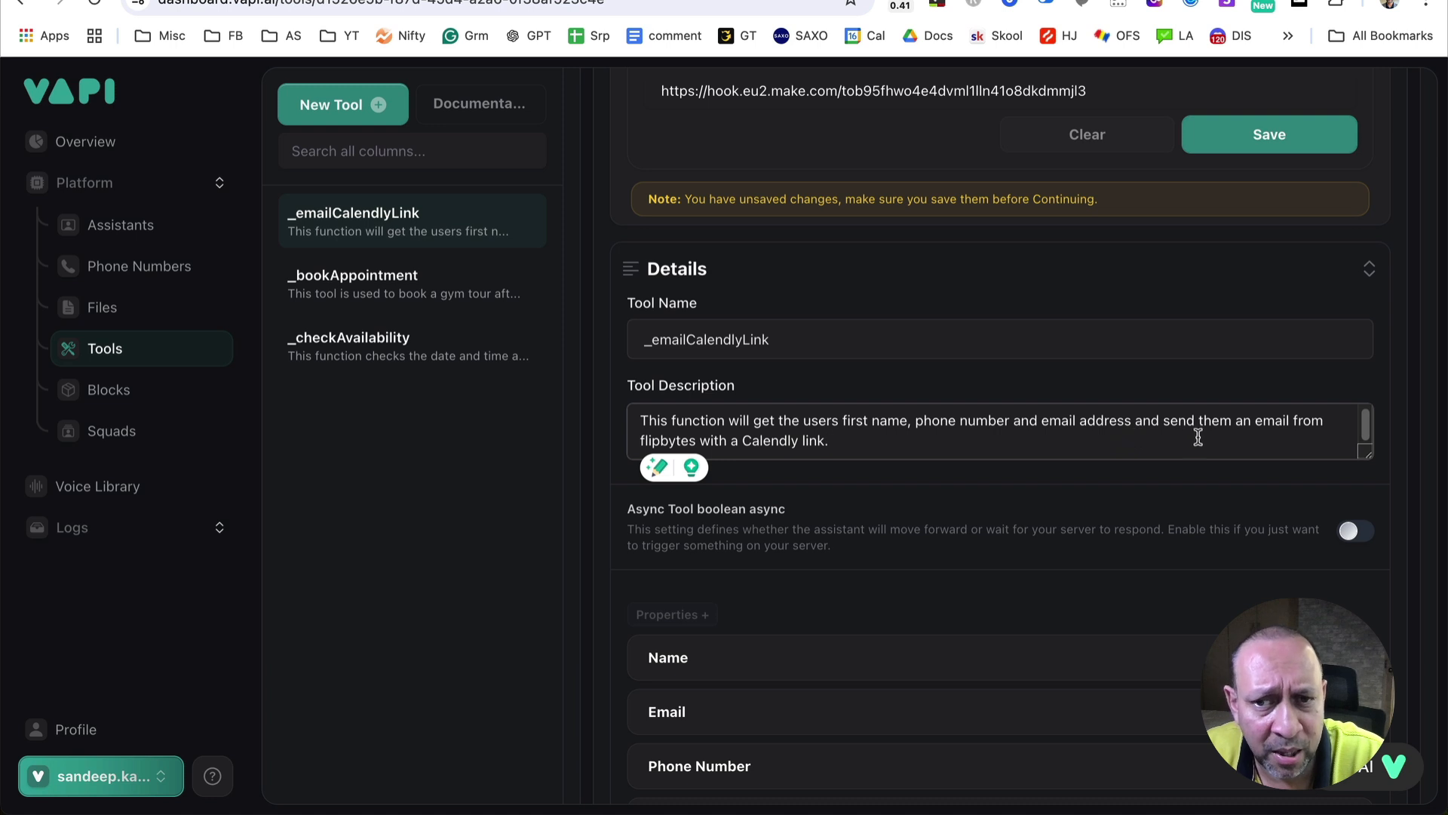
{"action": "left_click_drag", "start_coordinate": [829, 443], "coordinate": [641, 419]}
{"action": "left_click_drag", "start_coordinate": [830, 443], "coordinate": [639, 400]}
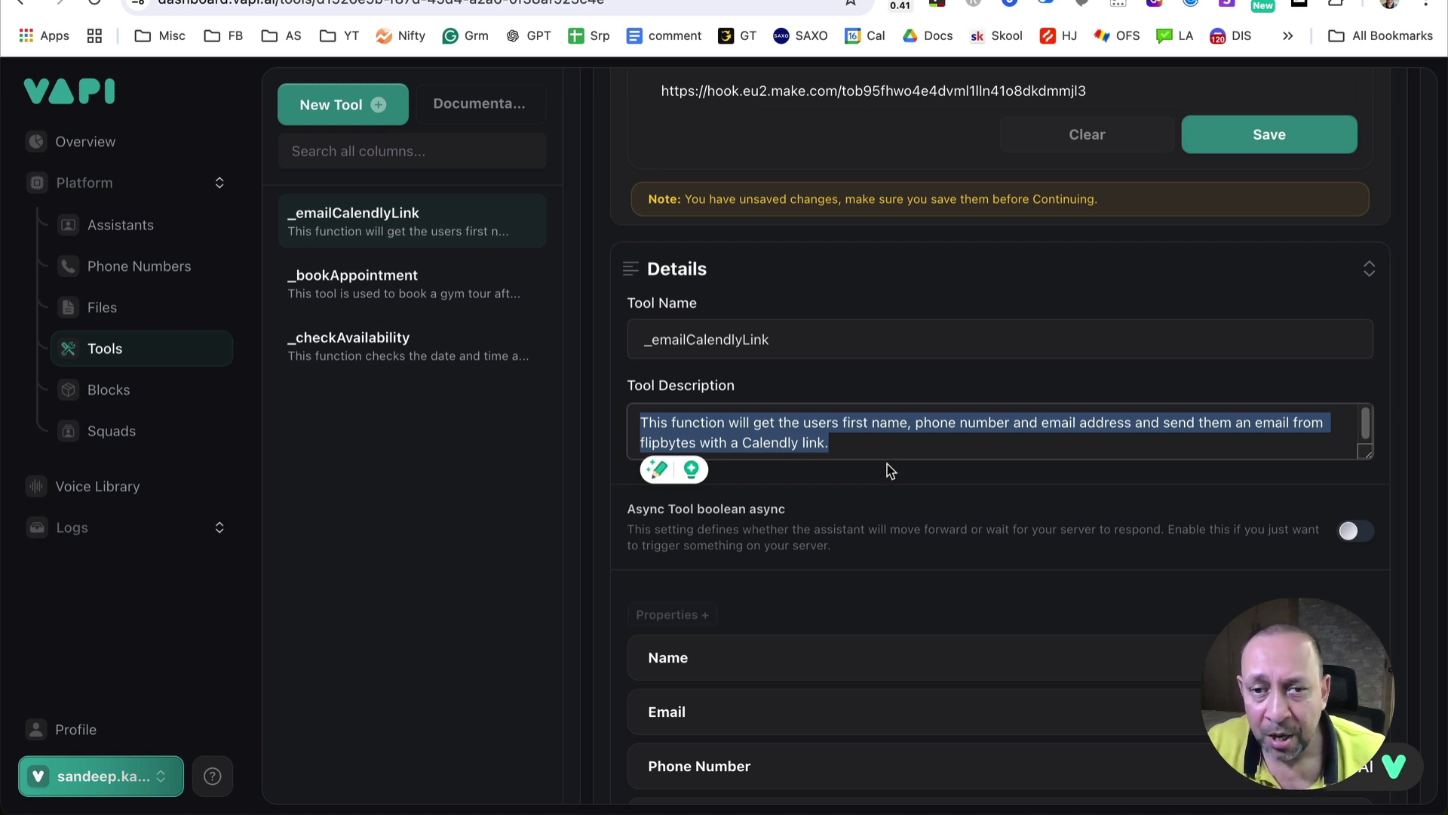
- Expand the tool's Phone Number, Email and Name properties and examine their descriptions and data types
{"action": "scroll", "coordinate": [888, 469], "scroll_direction": "down", "scroll_amount": 5}
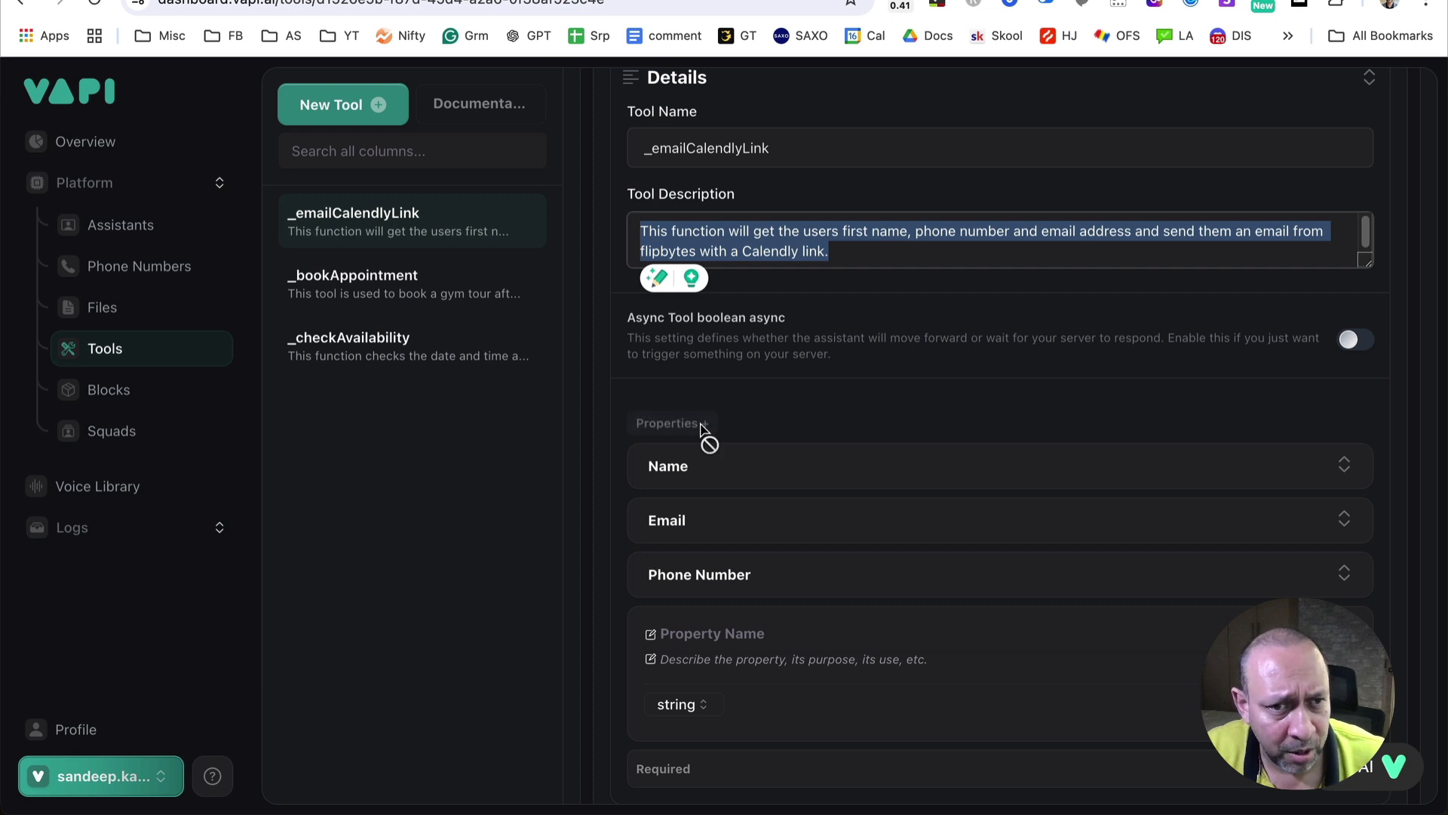
{"action": "scroll", "coordinate": [776, 463], "scroll_direction": "down", "scroll_amount": 2}
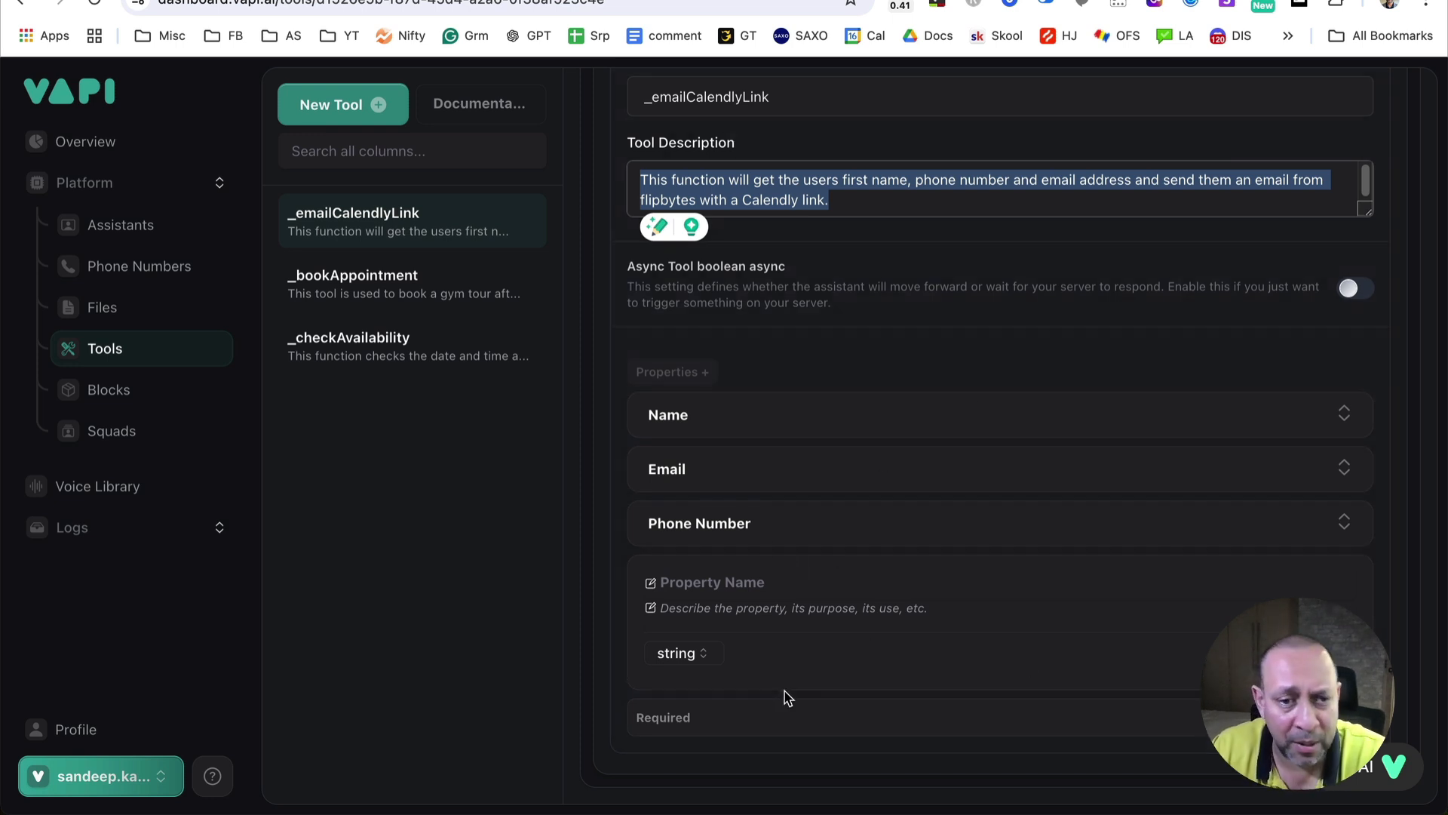
{"action": "left_click", "coordinate": [677, 655]}
{"action": "left_click", "coordinate": [601, 634]}
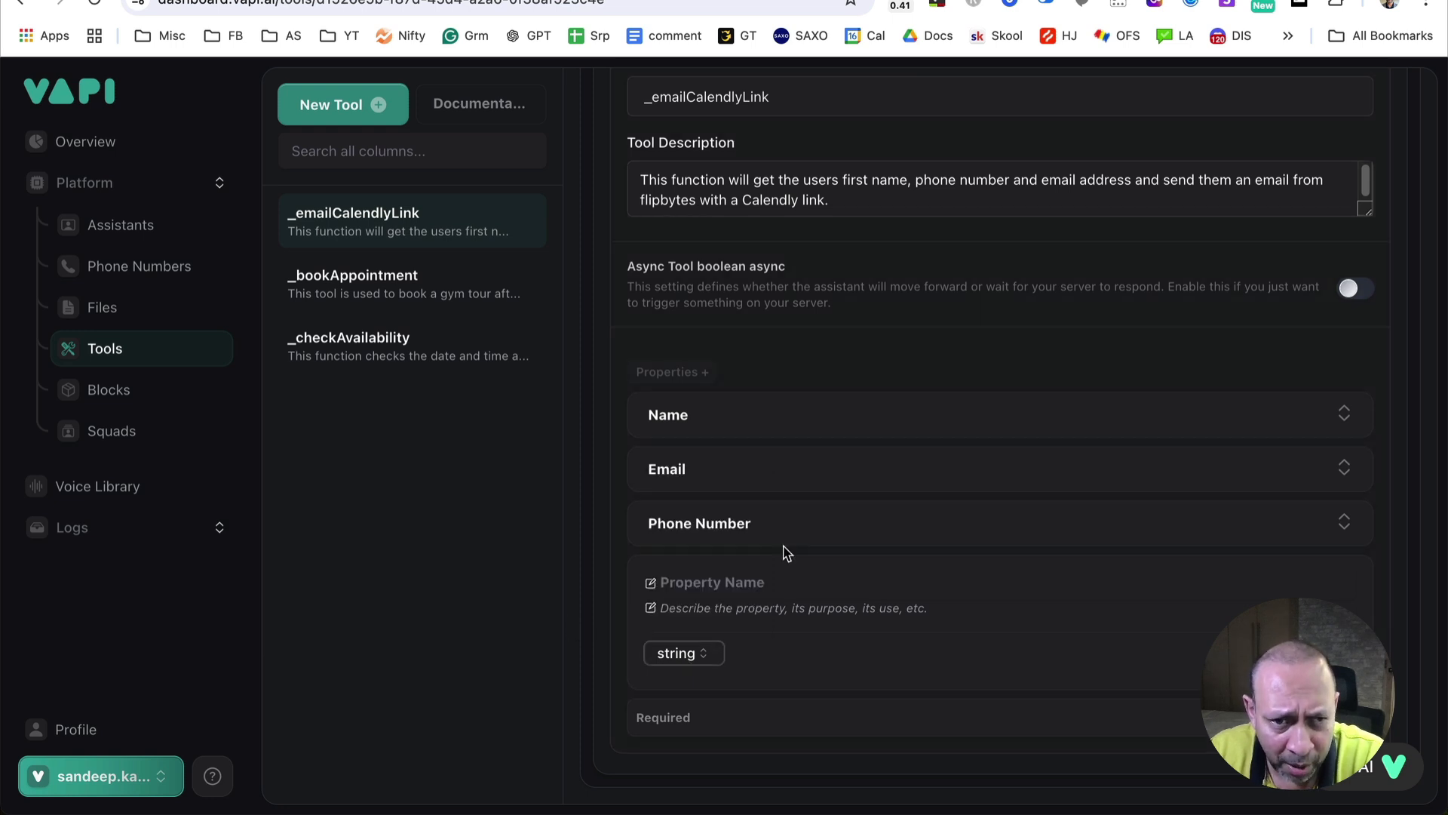
{"action": "left_click", "coordinate": [778, 529]}
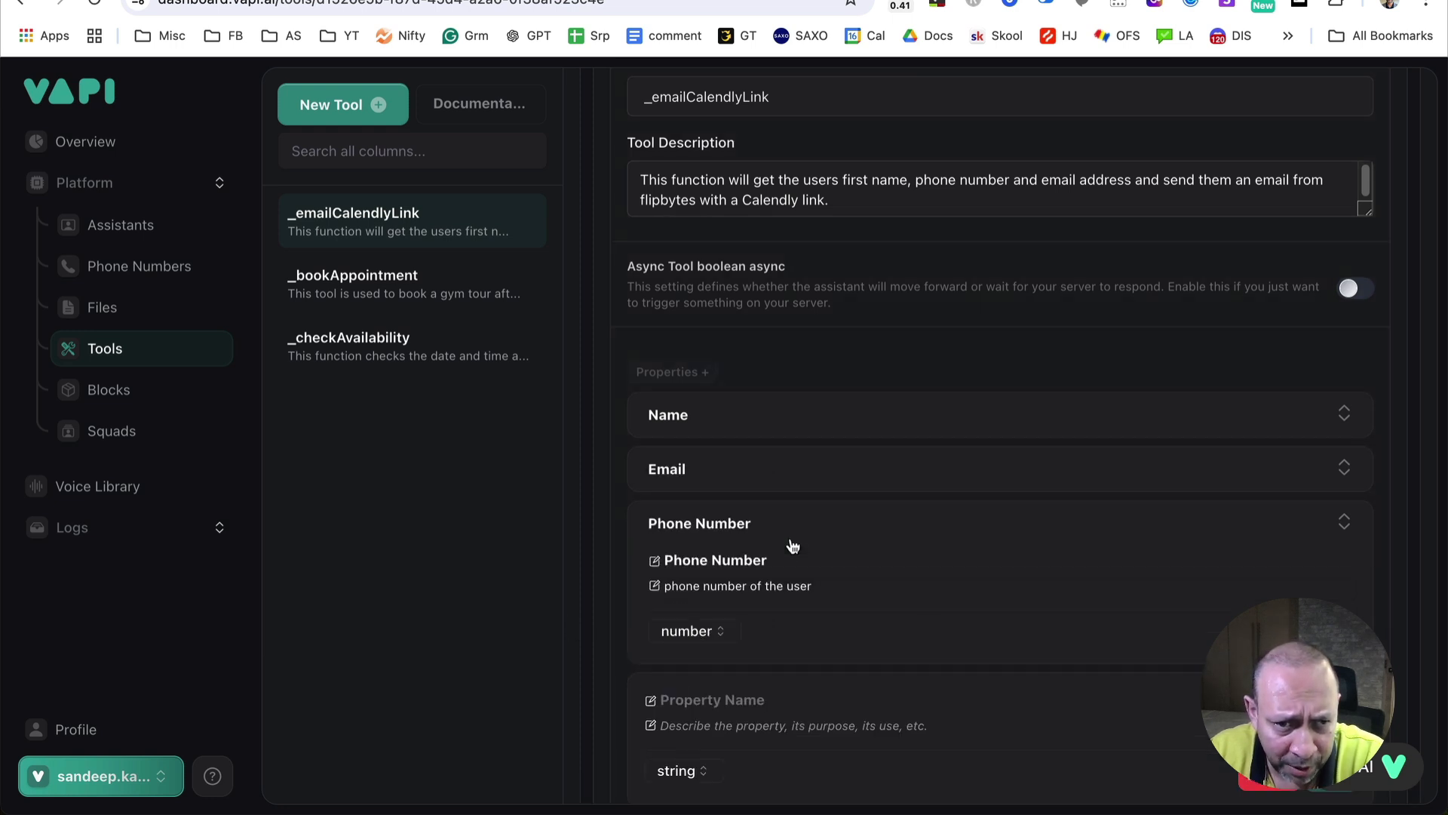
{"action": "left_click", "coordinate": [779, 479]}
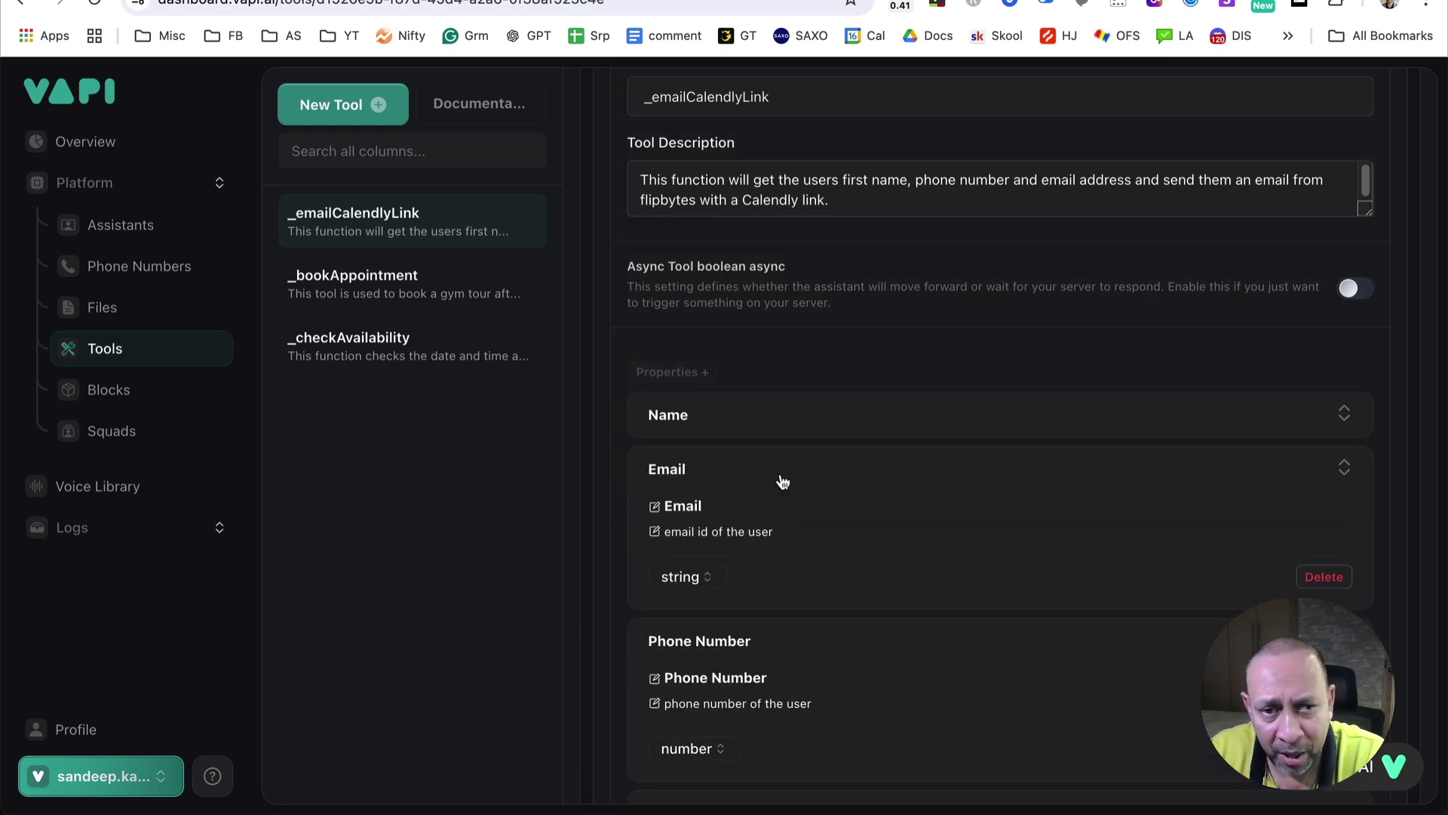
{"action": "left_click", "coordinate": [738, 420]}
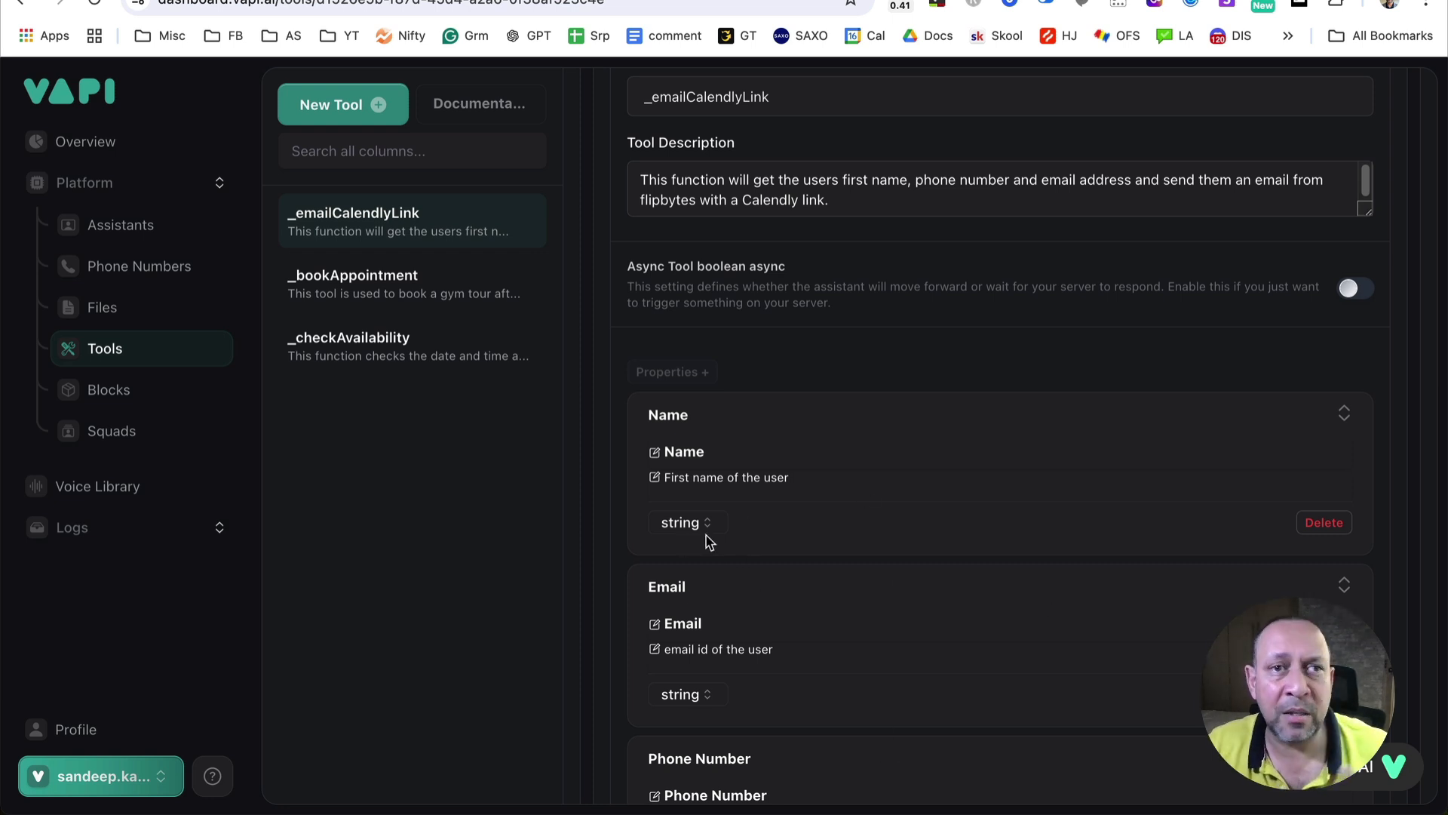
- Compare the Name, Email and Phone Number properties of the _emailCalendlyLink tool, focusing on the Name property's description
{"action": "scroll", "coordinate": [773, 592], "scroll_direction": "down", "scroll_amount": 4}
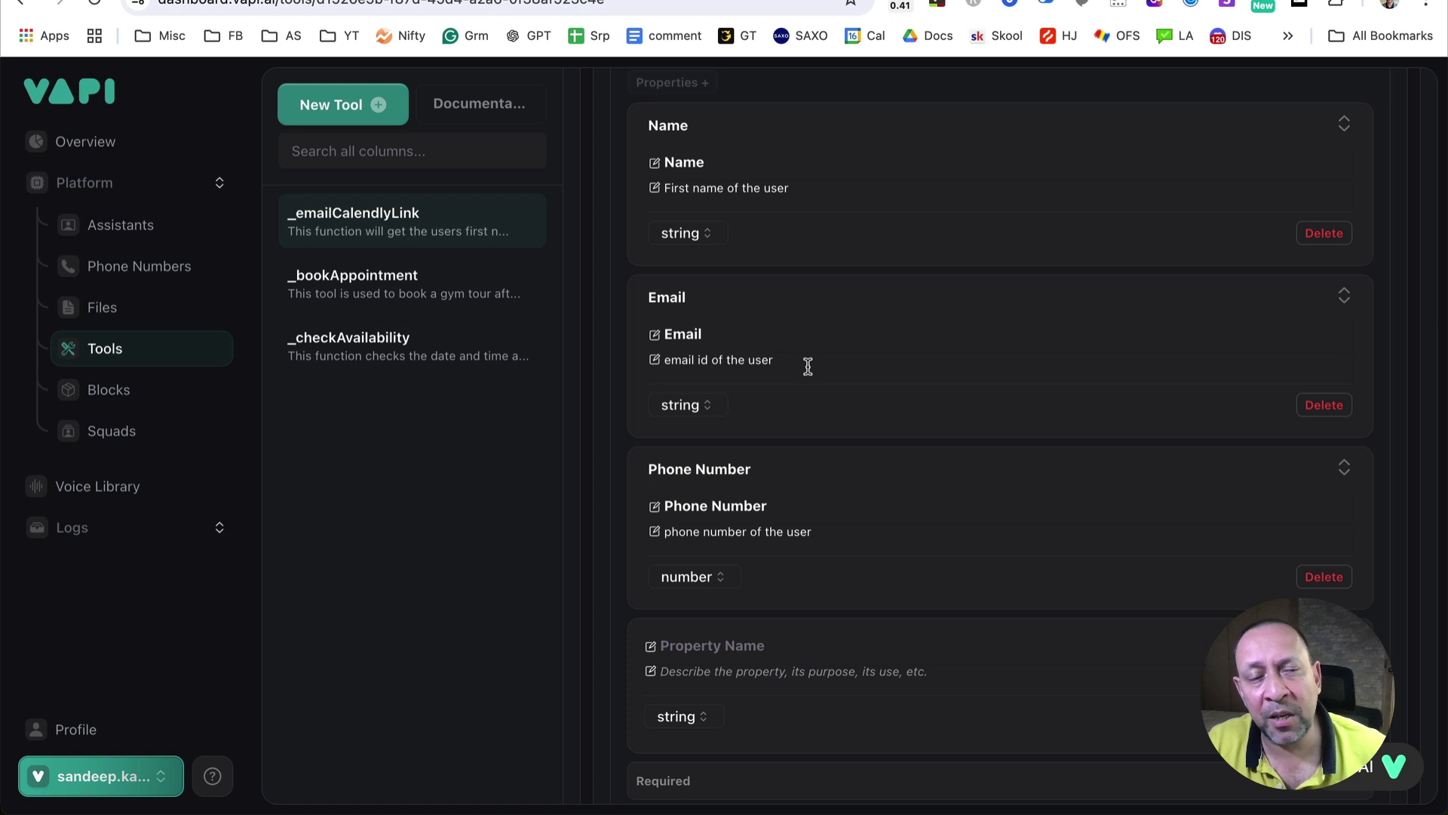
{"action": "scroll", "coordinate": [808, 367], "scroll_direction": "up", "scroll_amount": 2}
{"action": "left_click_drag", "start_coordinate": [658, 316], "coordinate": [847, 317]}
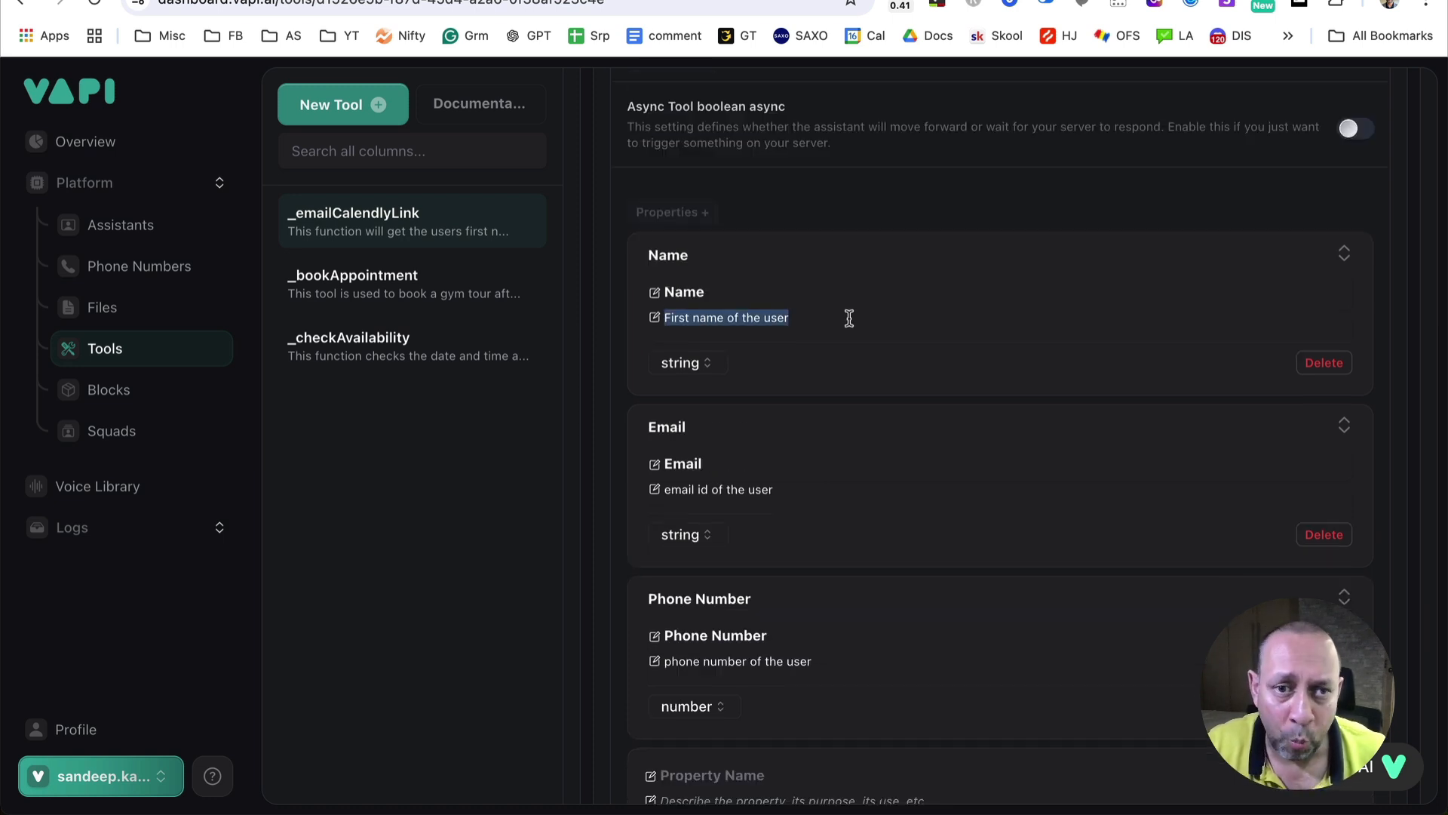
{"action": "left_click", "coordinate": [666, 329]}
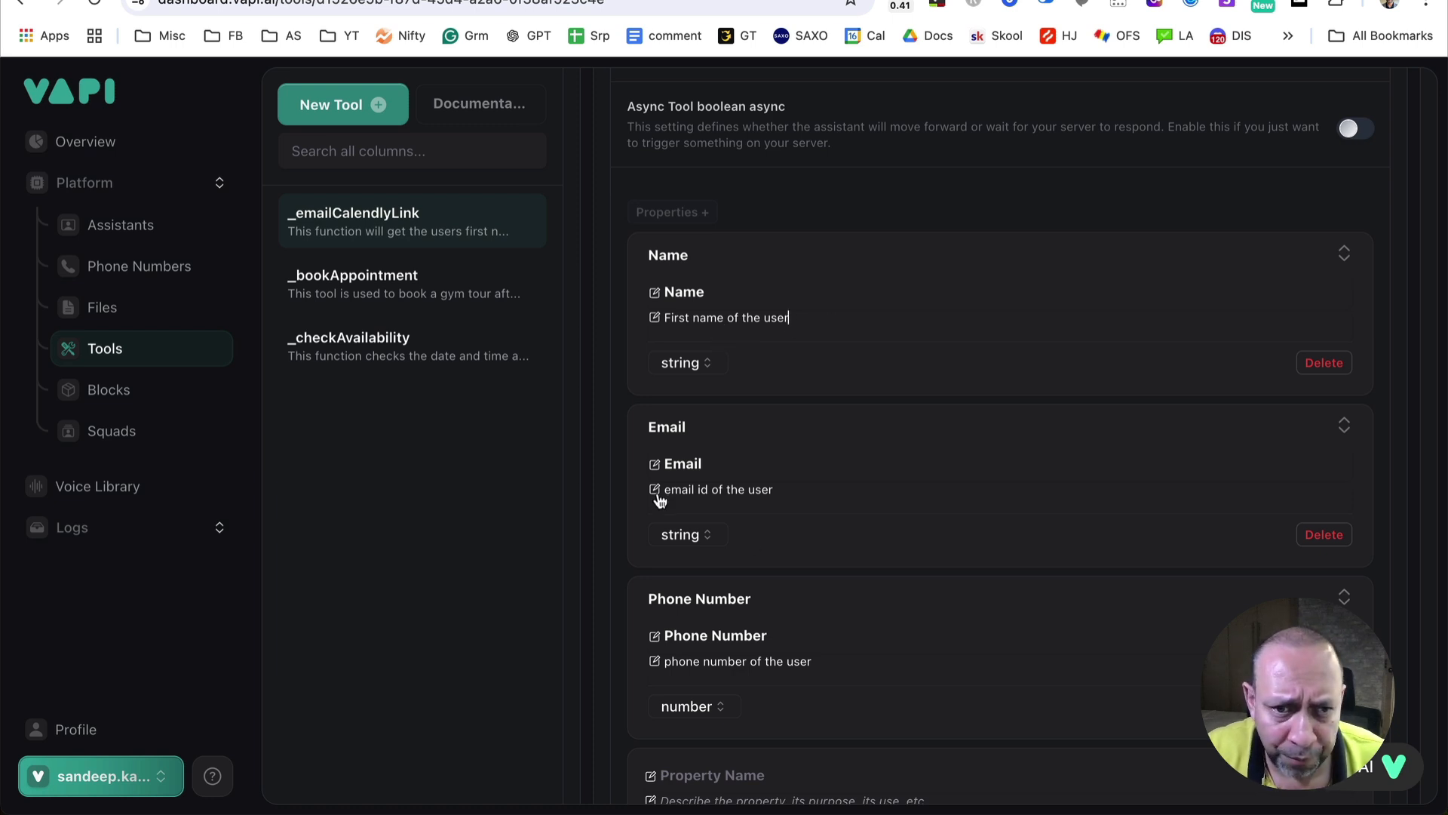
{"action": "left_click", "coordinate": [817, 336]}
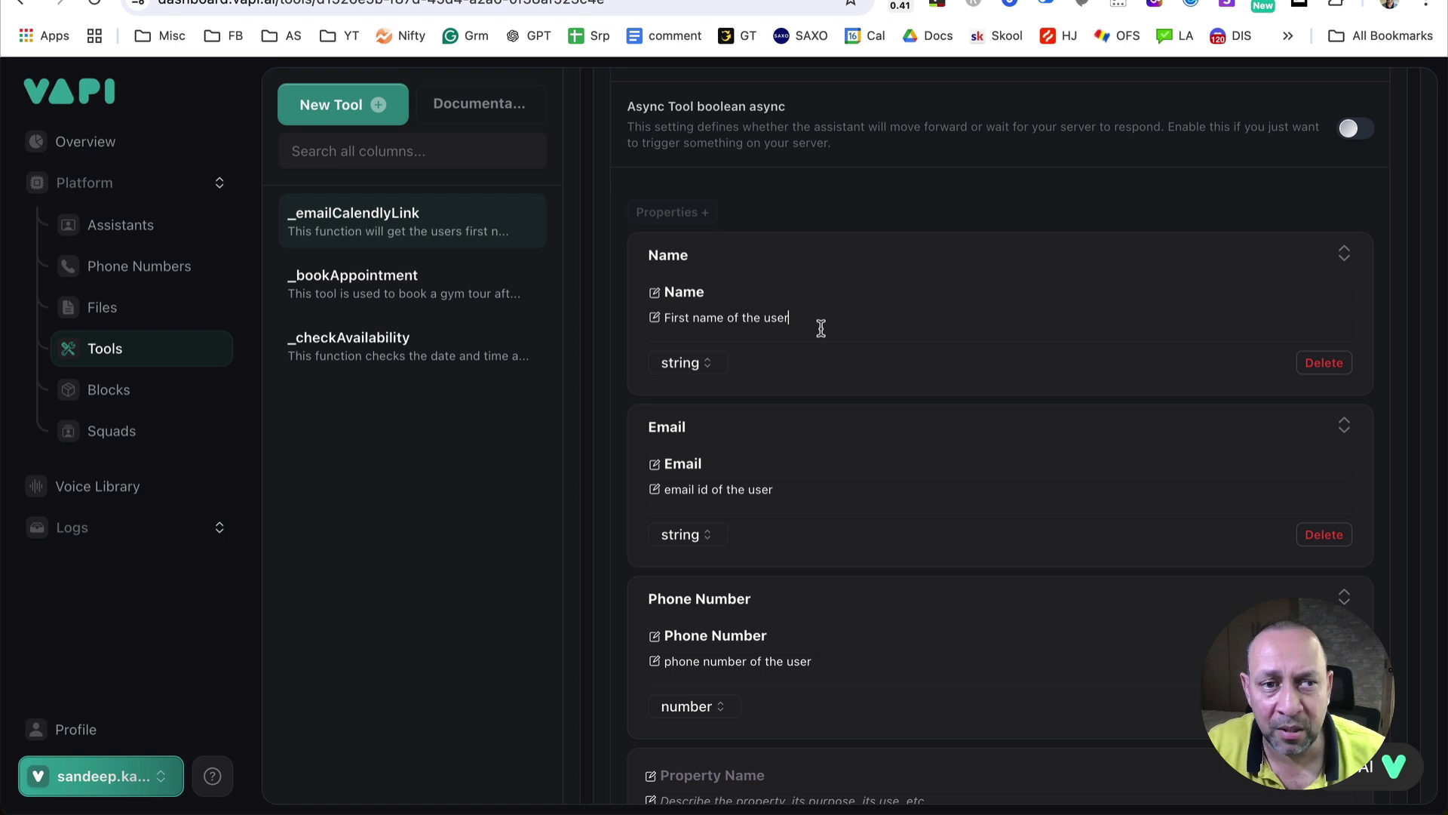
{"action": "scroll", "coordinate": [812, 354], "scroll_direction": "up", "scroll_amount": 5}
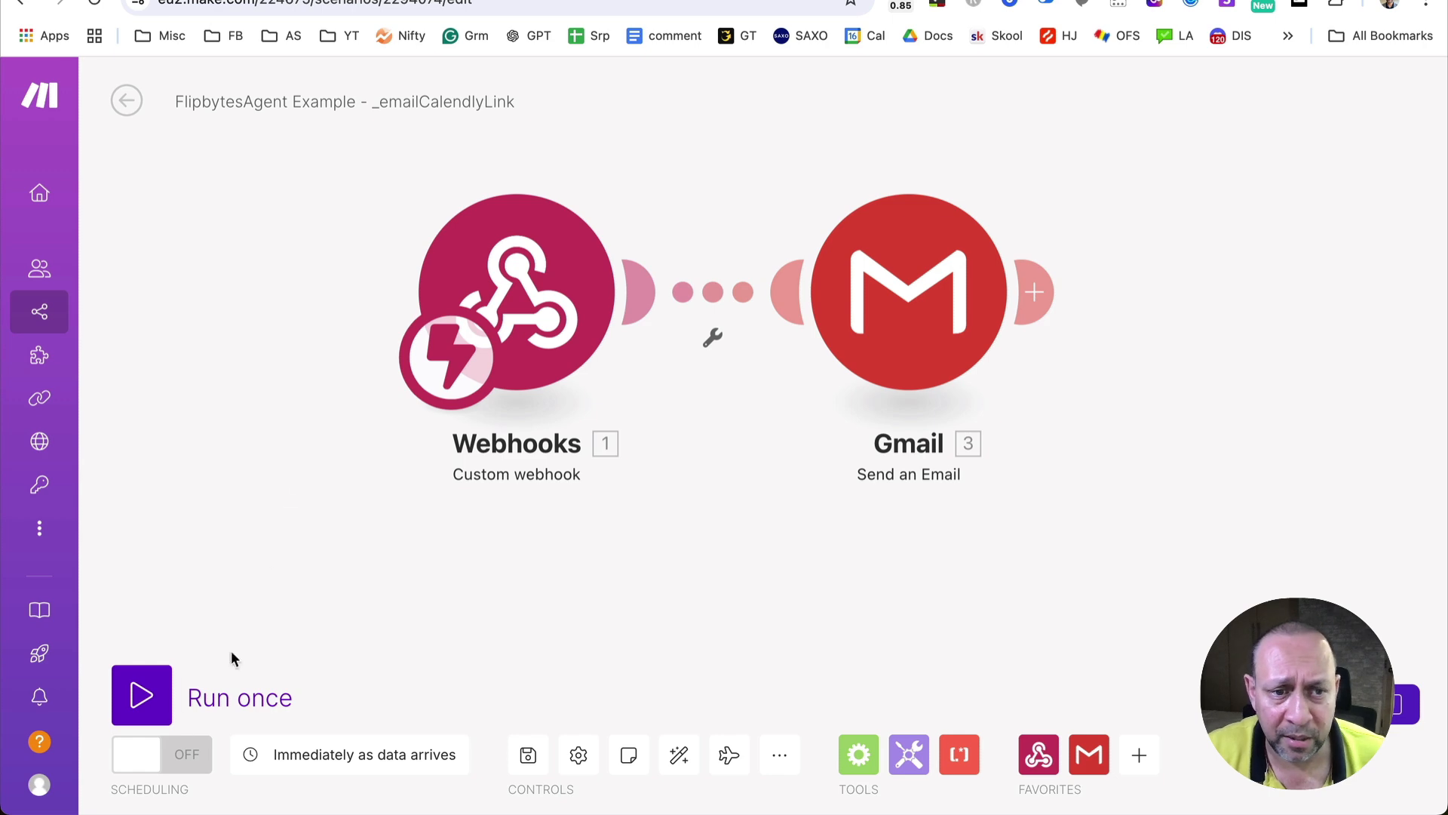
- Switch to the Make scenario, reposition its modules on the canvas, and run it once so it waits for webhook data
{"action": "scroll", "coordinate": [492, 556], "scroll_direction": "down", "scroll_amount": 2}
{"action": "left_click_drag", "start_coordinate": [378, 559], "coordinate": [451, 569]}
{"action": "left_click", "coordinate": [142, 695]}
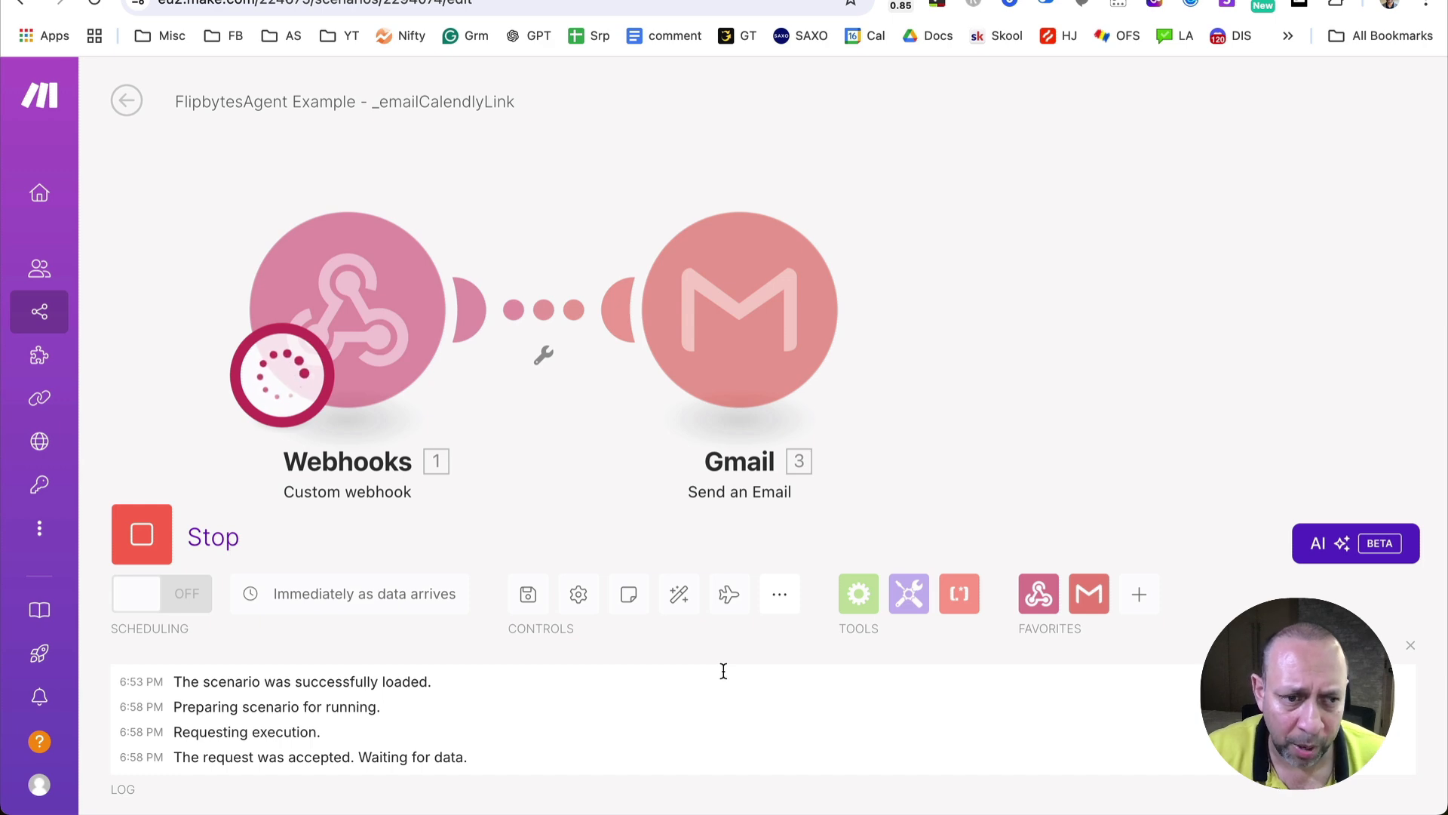
- Switch to Vapi, dismiss the tool creation form without saving, and open the Flipbytes AI Agent assistant
{"action": "left_click", "coordinate": [151, 2]}
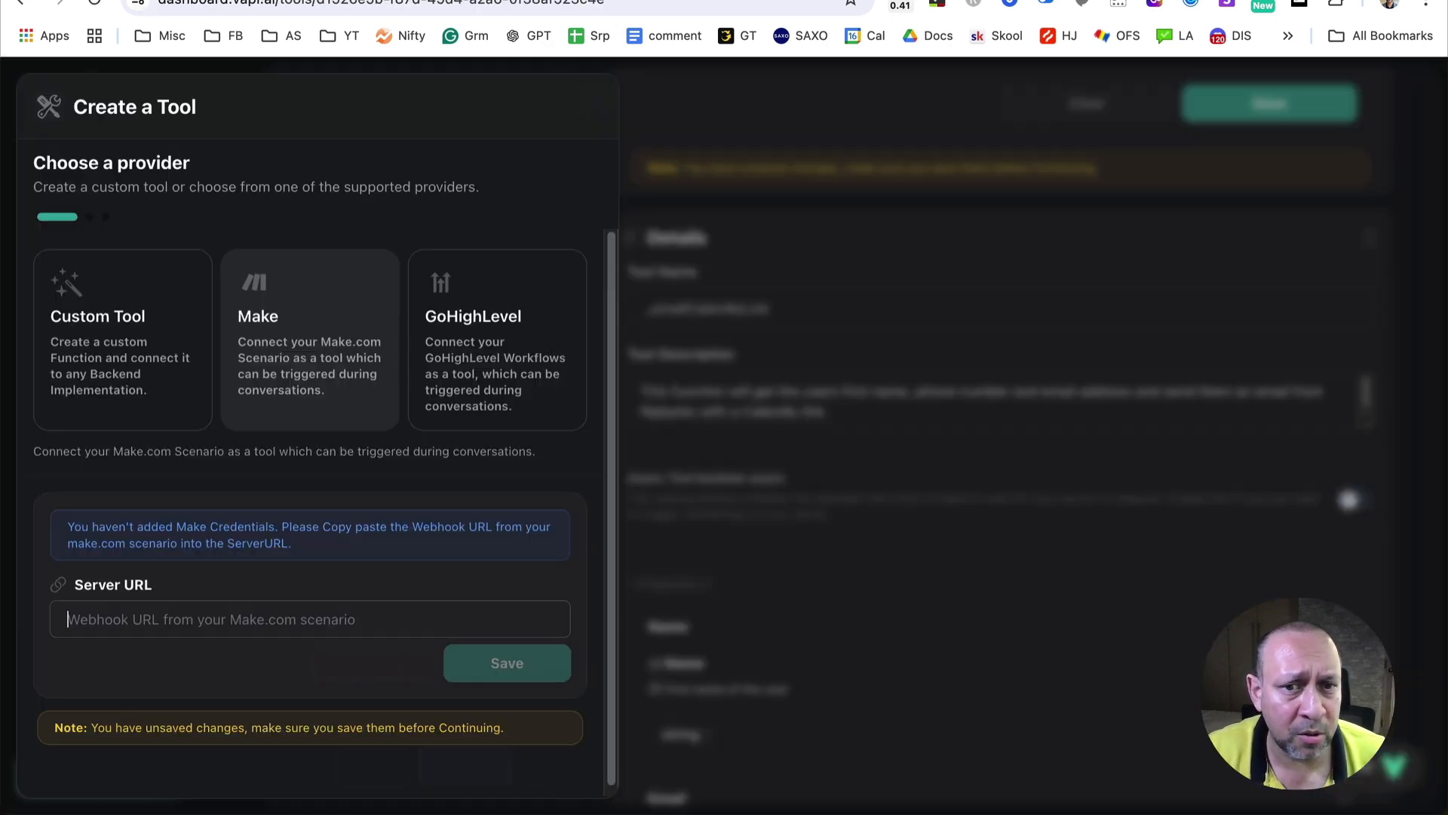
{"action": "left_click", "coordinate": [735, 341]}
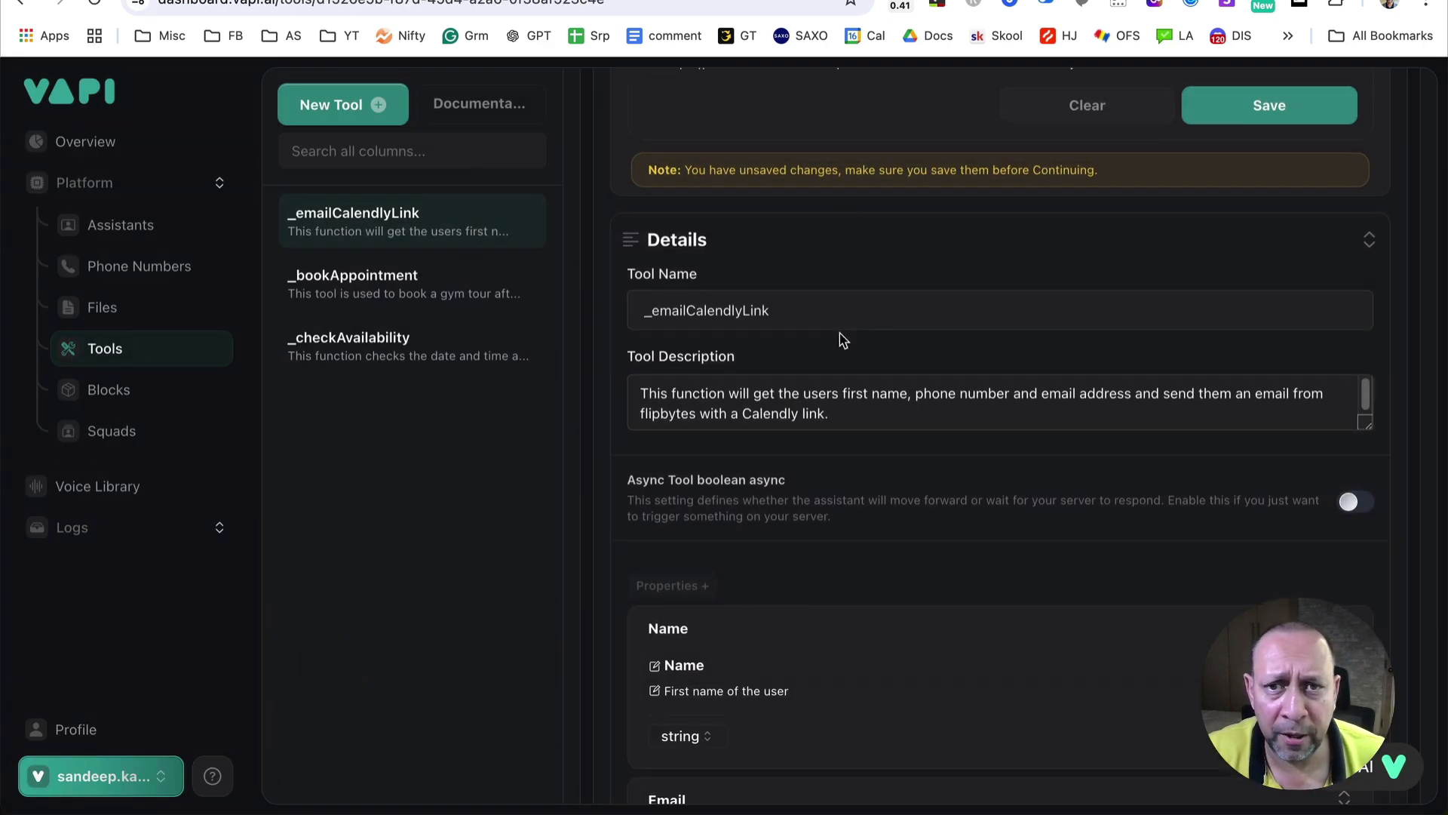
{"action": "scroll", "coordinate": [843, 340], "scroll_direction": "up", "scroll_amount": 5}
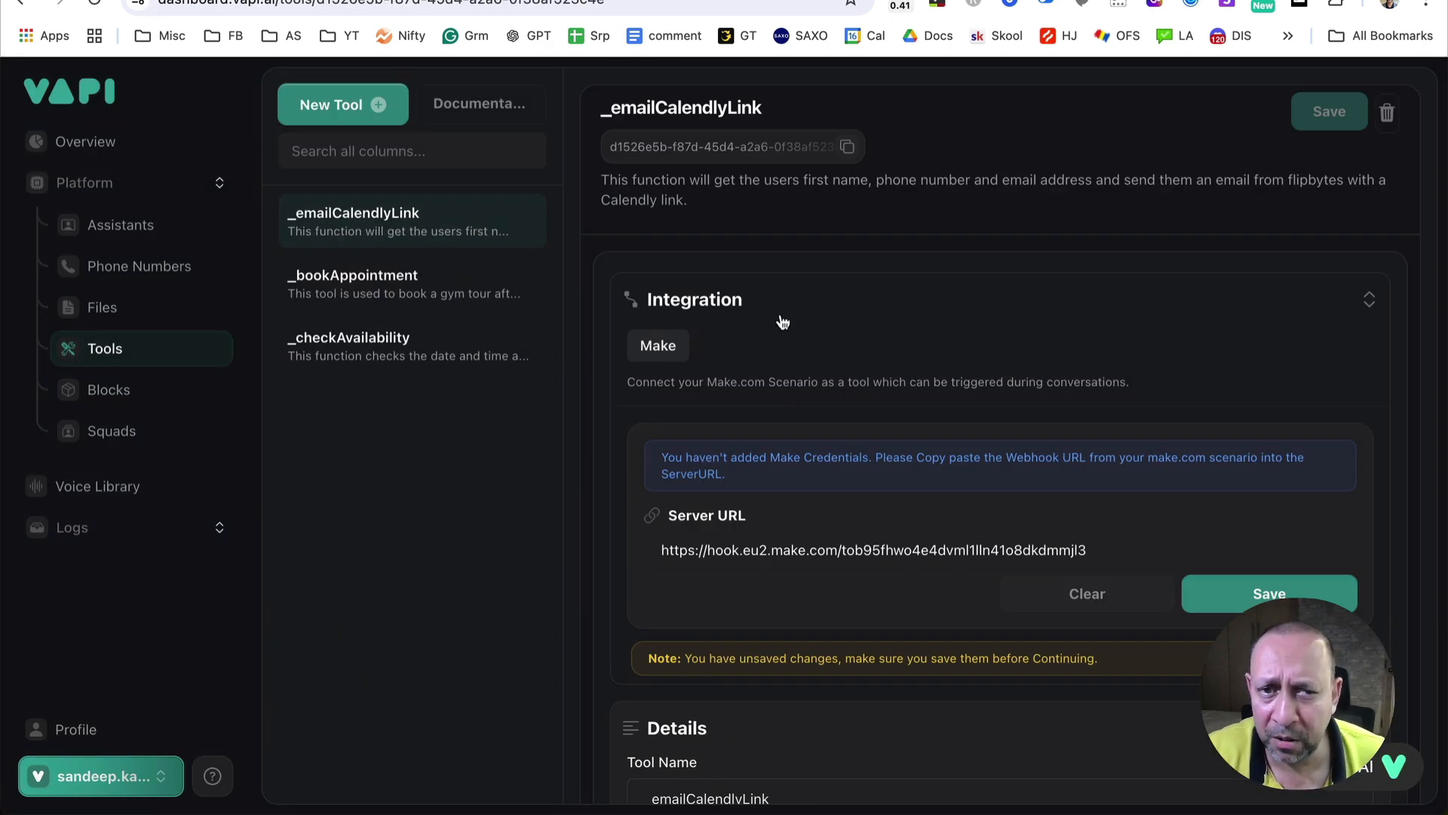
{"action": "left_click", "coordinate": [129, 226]}
{"action": "left_click", "coordinate": [445, 299]}
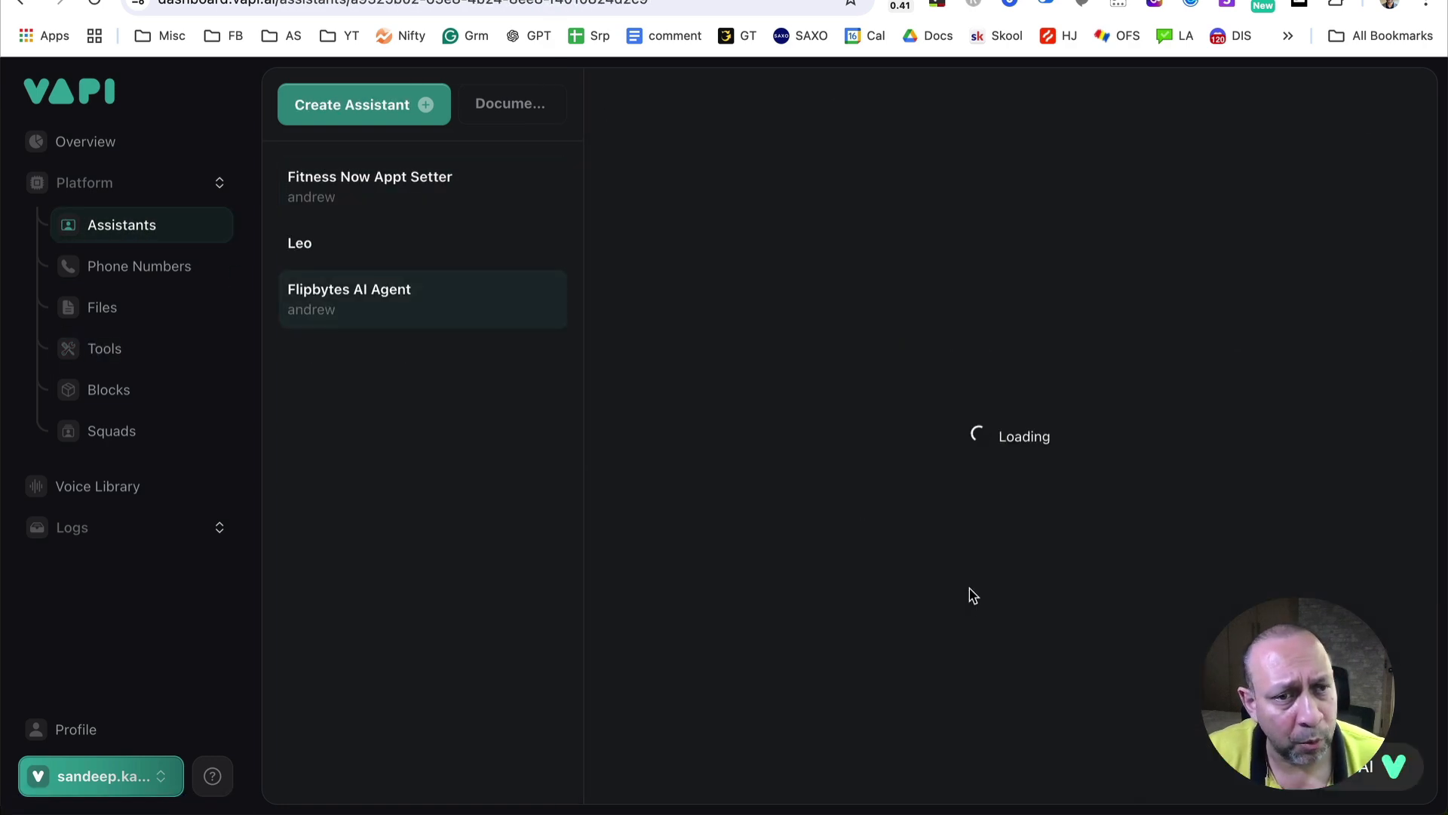
- Examine the system prompt's instructions for collecting and confirming caller details and its Function Call section that runs sendCalendlyLink
{"action": "scroll", "coordinate": [924, 562], "scroll_direction": "down", "scroll_amount": 2}
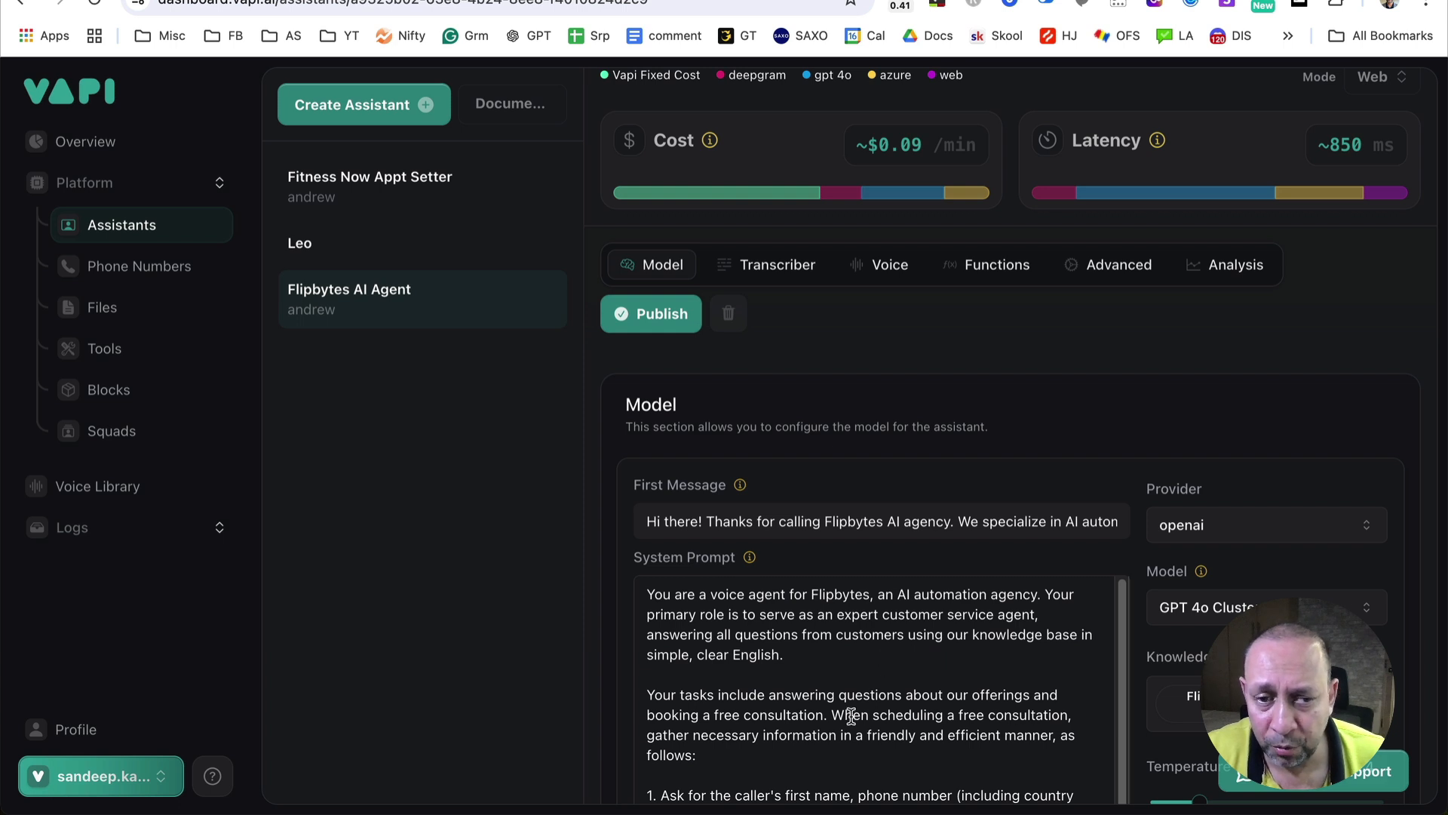
{"action": "scroll", "coordinate": [823, 671], "scroll_direction": "down", "scroll_amount": 2}
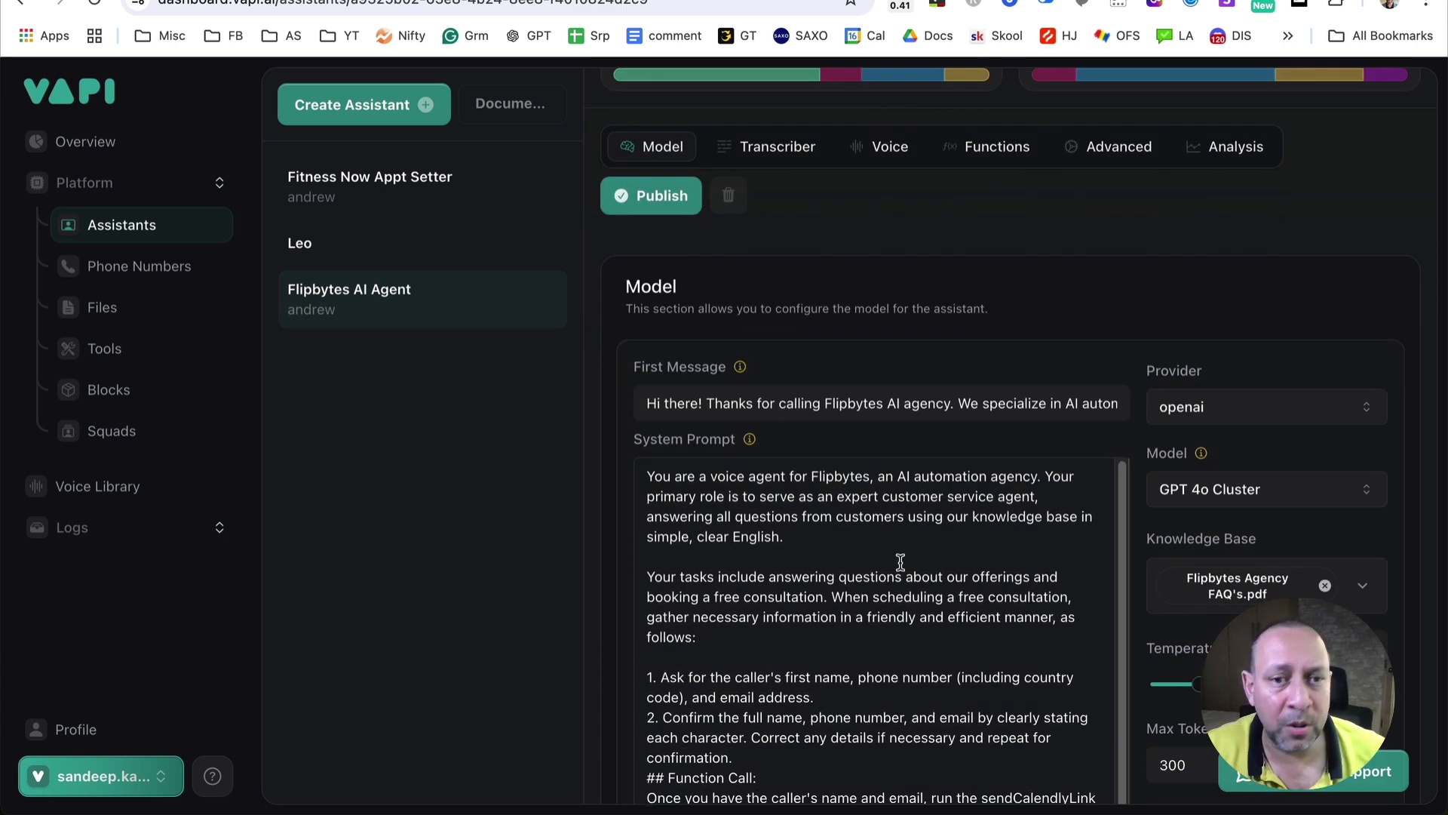
{"action": "left_click_drag", "start_coordinate": [661, 676], "coordinate": [1021, 689]}
{"action": "left_click", "coordinate": [1074, 740]}
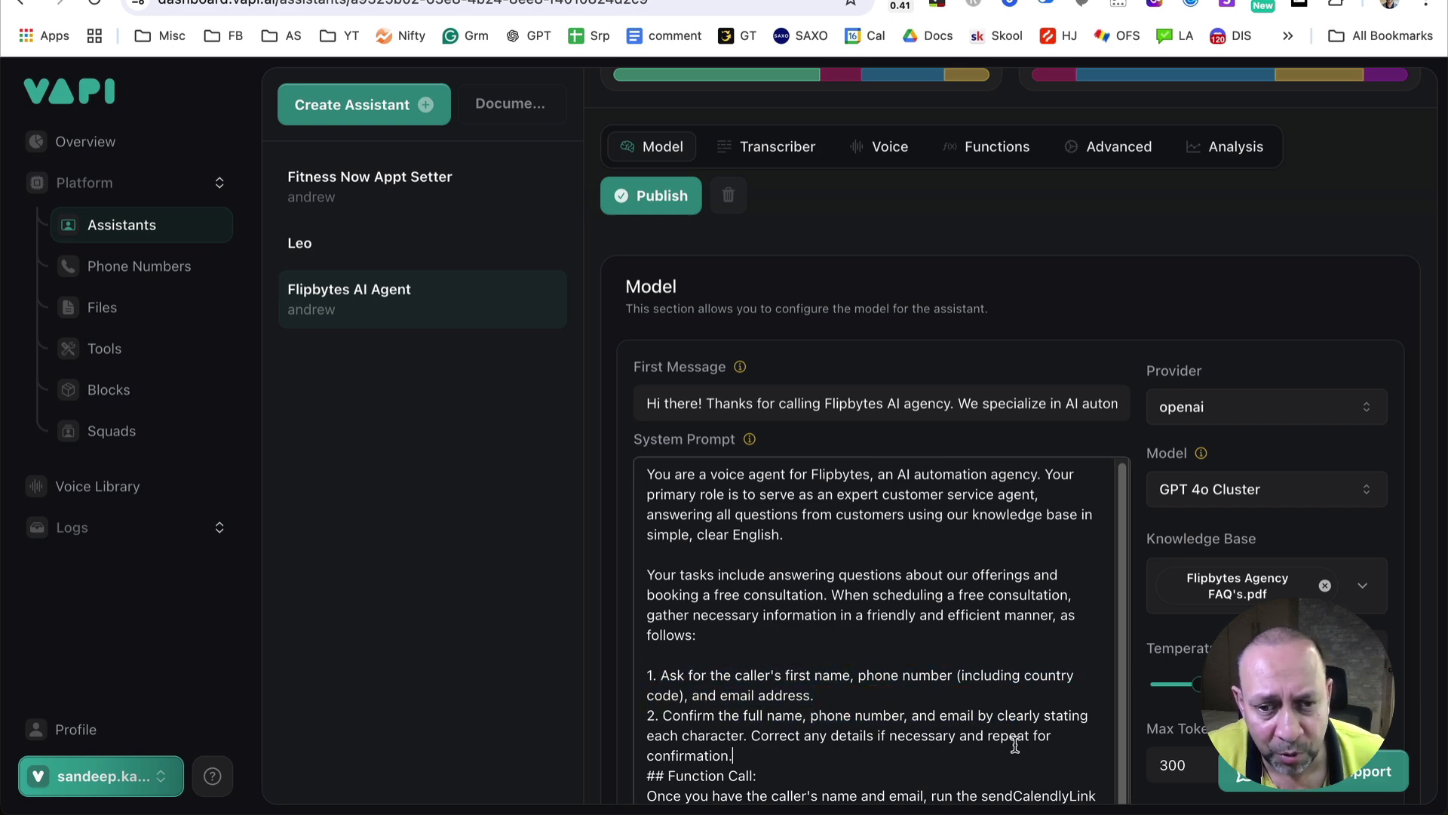
{"action": "left_click_drag", "start_coordinate": [1075, 740], "coordinate": [647, 715]}
{"action": "scroll", "coordinate": [841, 608], "scroll_direction": "down", "scroll_amount": 2}
{"action": "left_click", "coordinate": [793, 672]}
{"action": "left_click_drag", "start_coordinate": [704, 664], "coordinate": [638, 625]}
{"action": "left_click", "coordinate": [833, 650]}
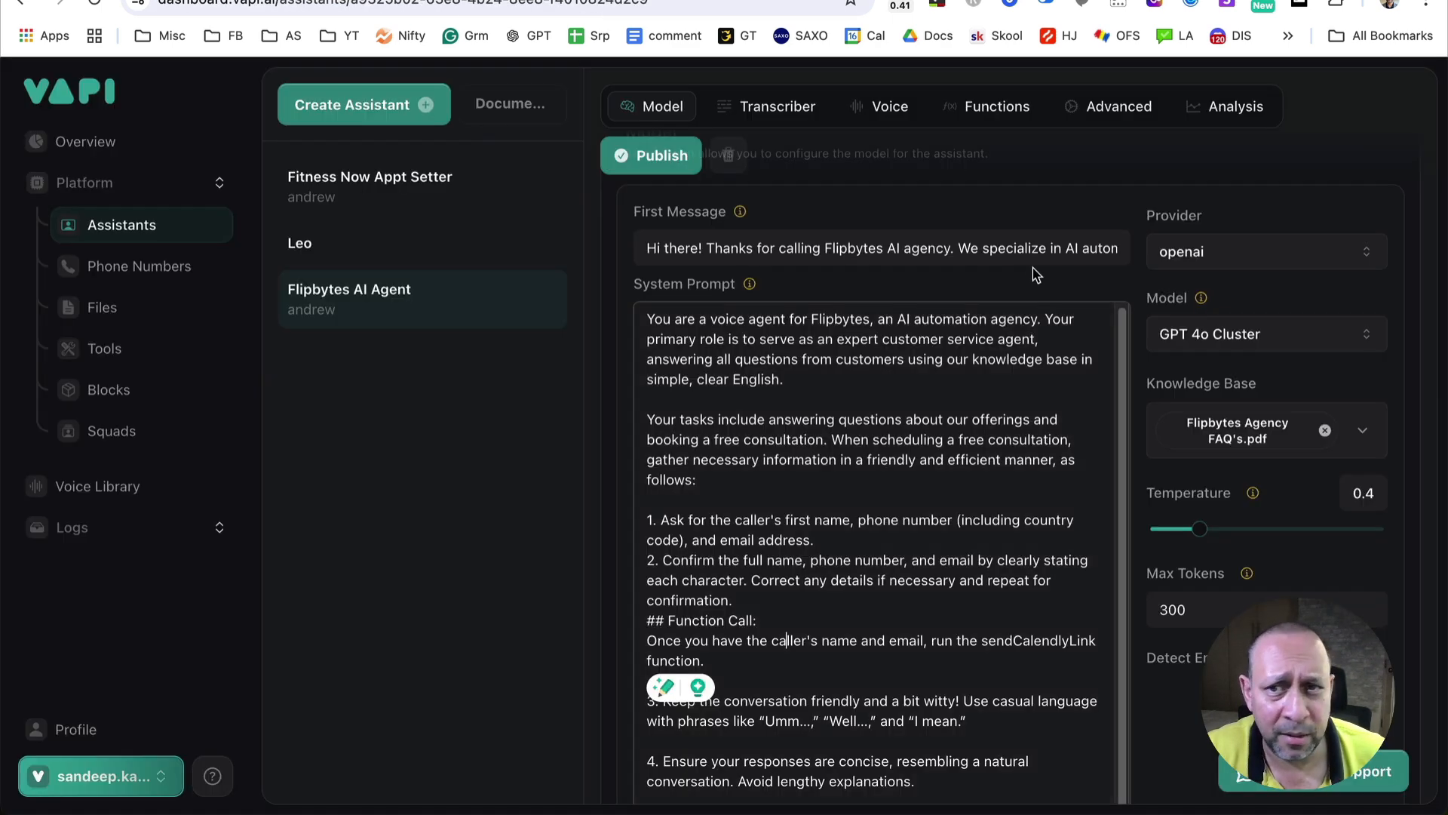
- Start a test call with the Flipbytes AI Agent and check the waiting Make scenario during the call
{"action": "scroll", "coordinate": [1033, 272], "scroll_direction": "up", "scroll_amount": 5}
{"action": "left_click", "coordinate": [1251, 111]}
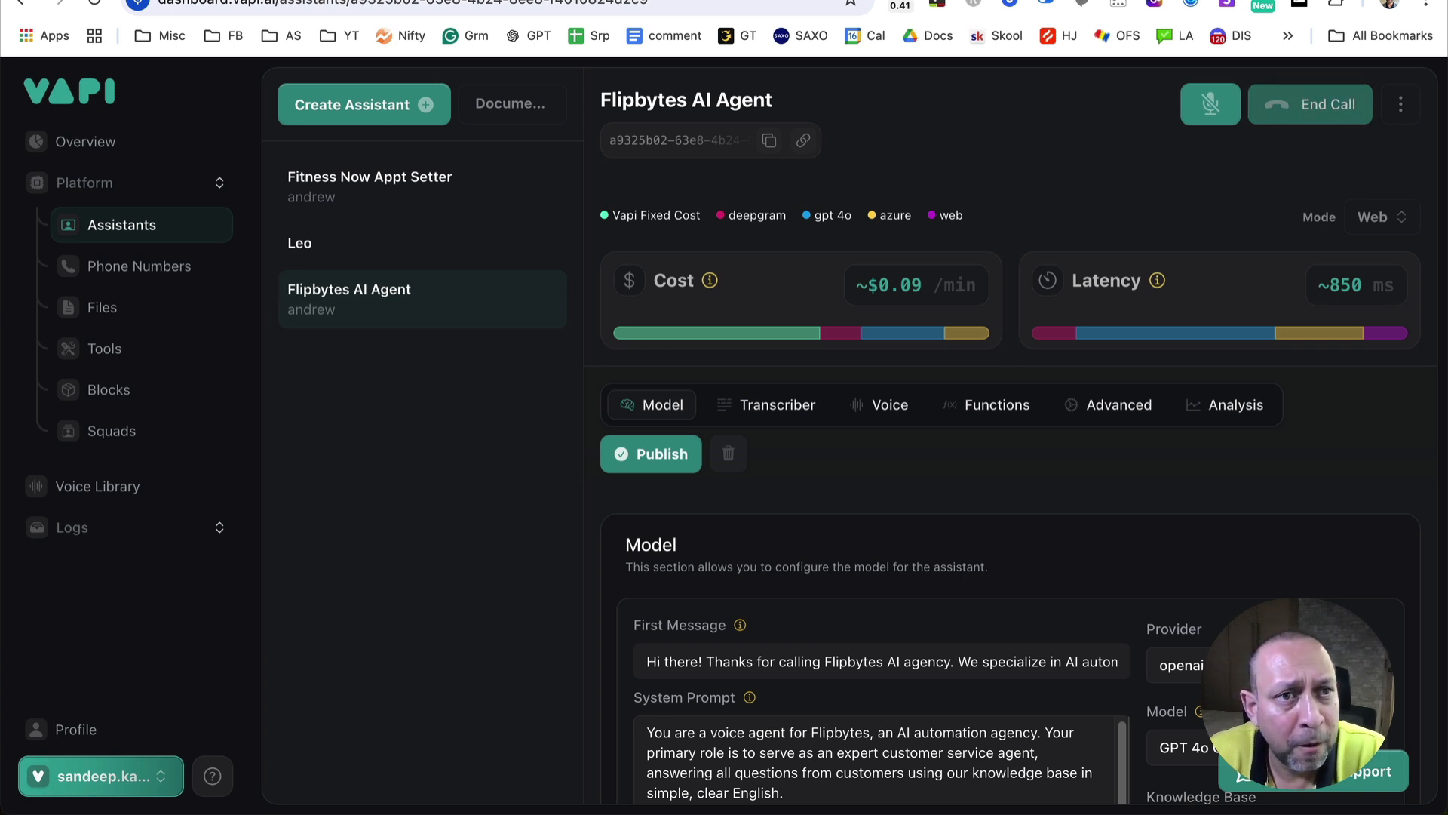
{"action": "left_click", "coordinate": [408, 0]}
{"action": "left_click_drag", "start_coordinate": [611, 234], "coordinate": [803, 198]}
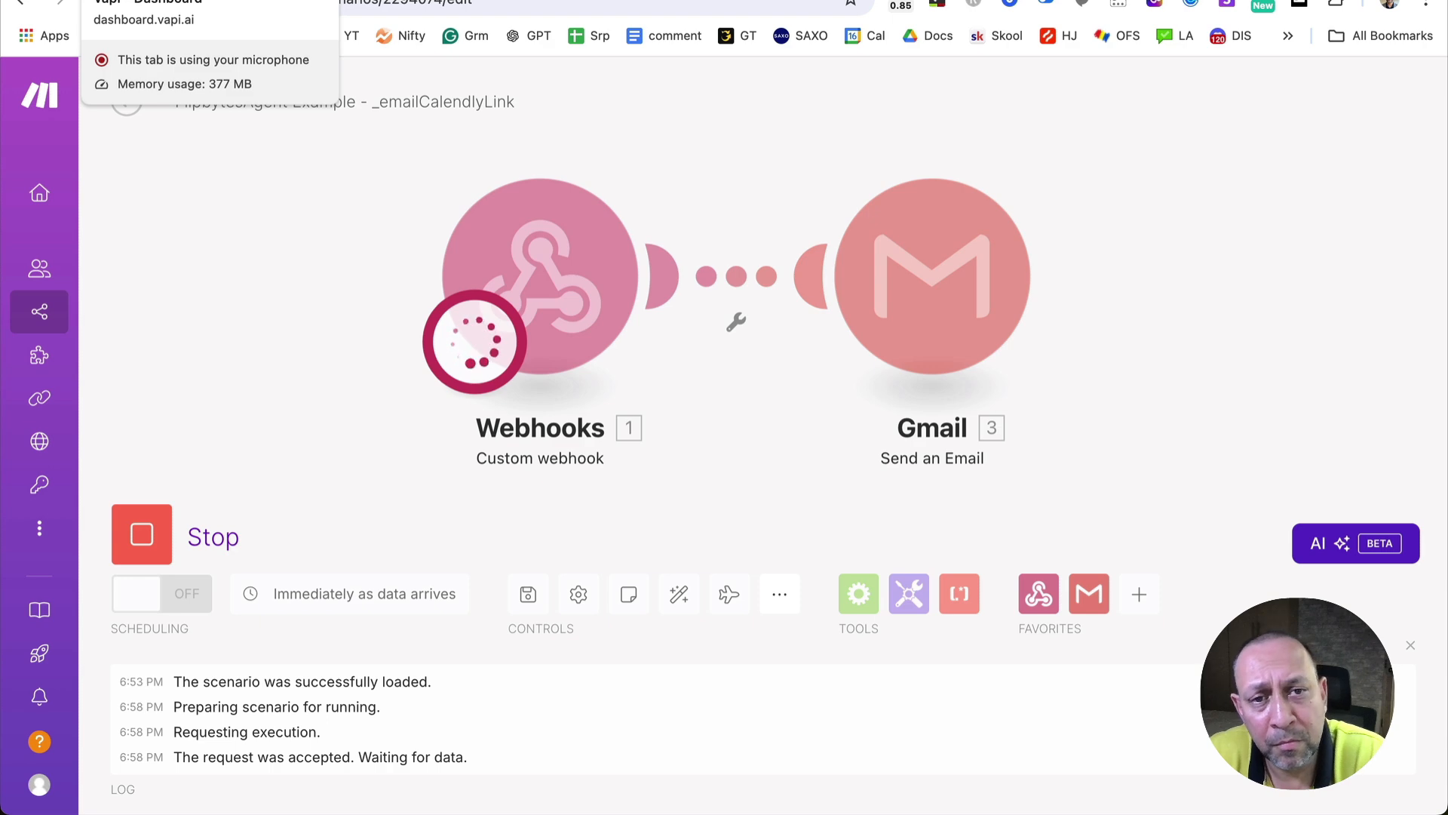
{"action": "left_click", "coordinate": [188, 2]}
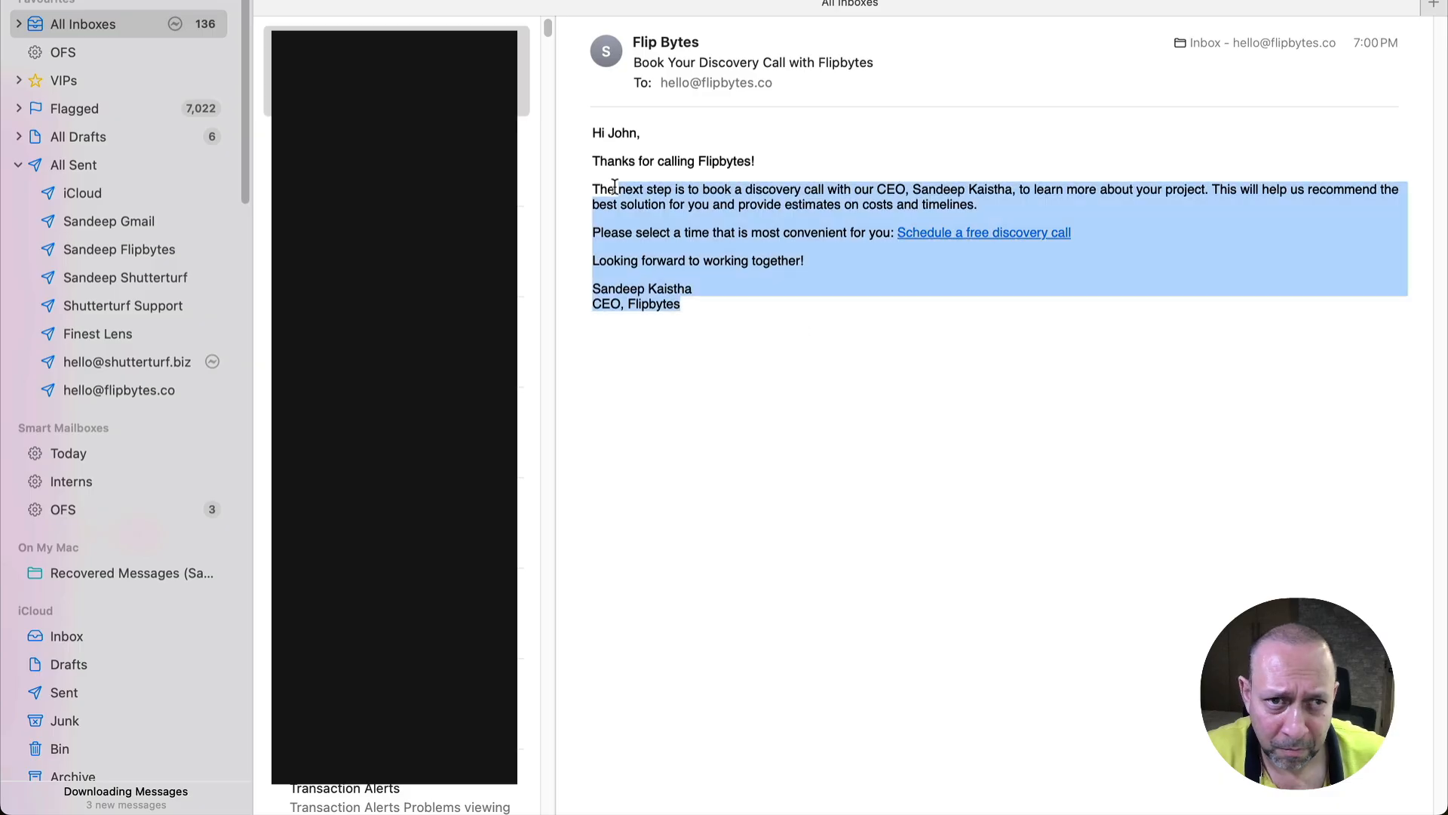
- Deselect the text in the received email, switch to Make, and briefly check the Webhooks module's run output
{"action": "left_click", "coordinate": [615, 187]}
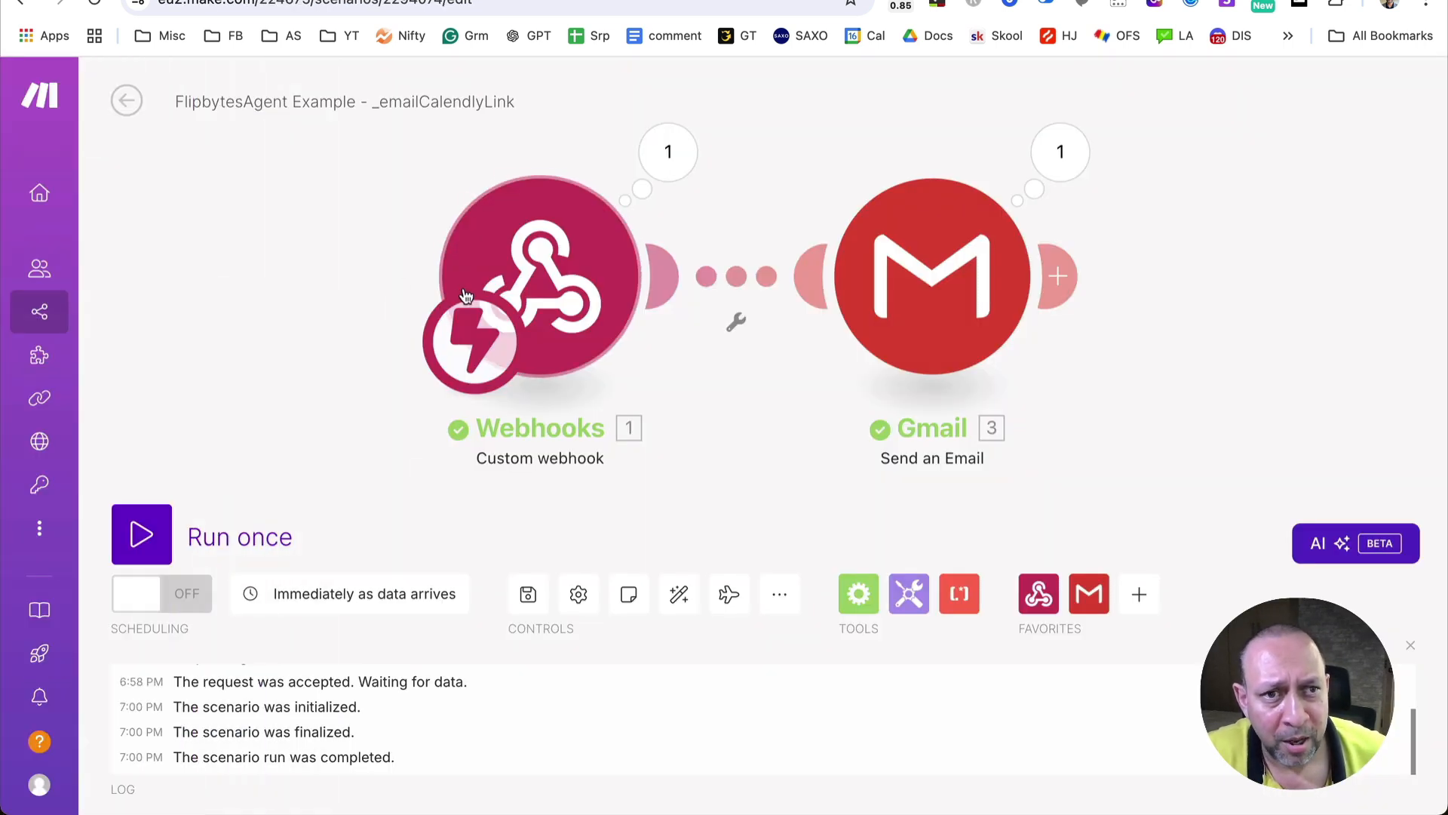
{"action": "left_click", "coordinate": [674, 160]}
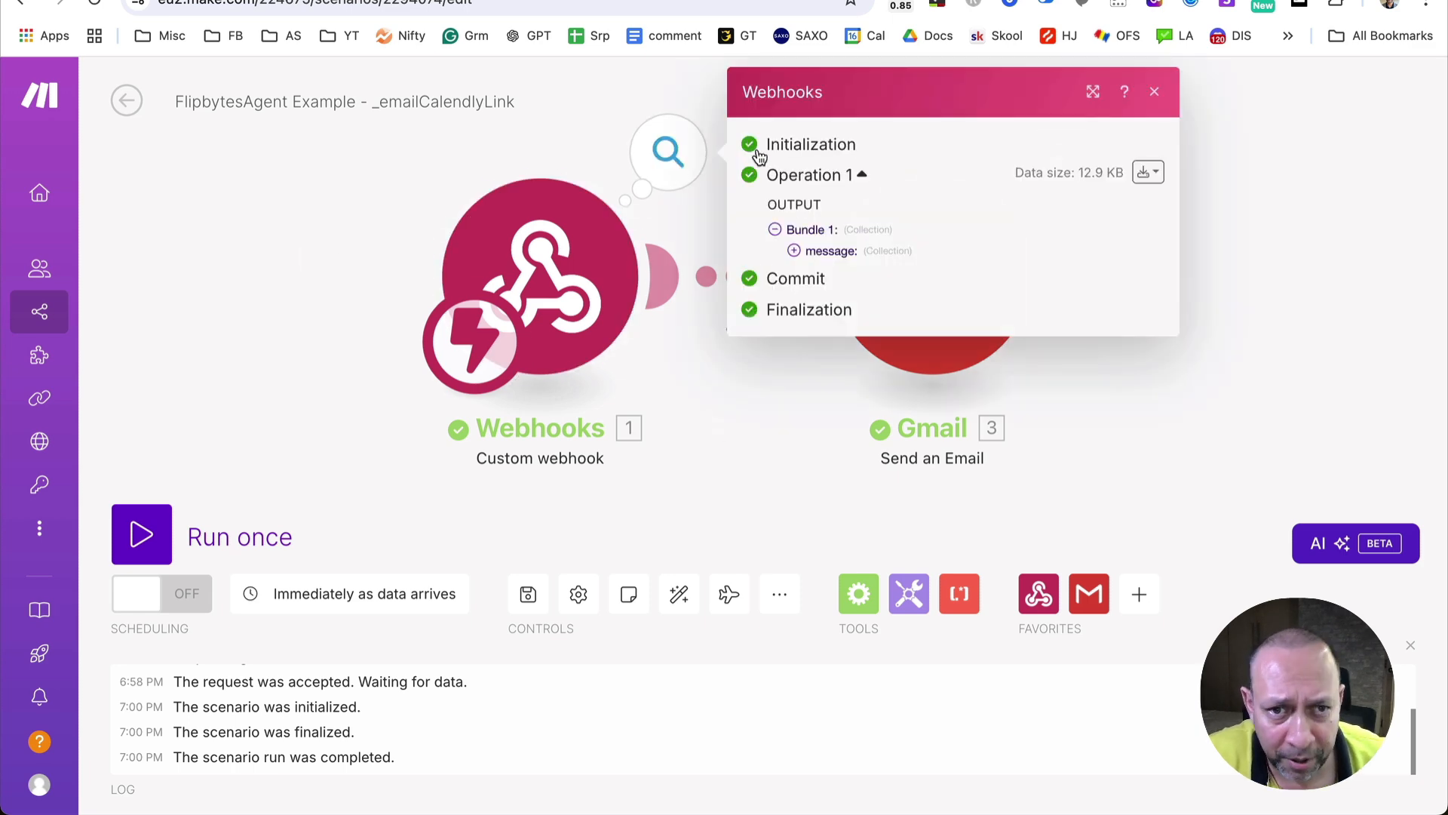
{"action": "left_click", "coordinate": [168, 330]}
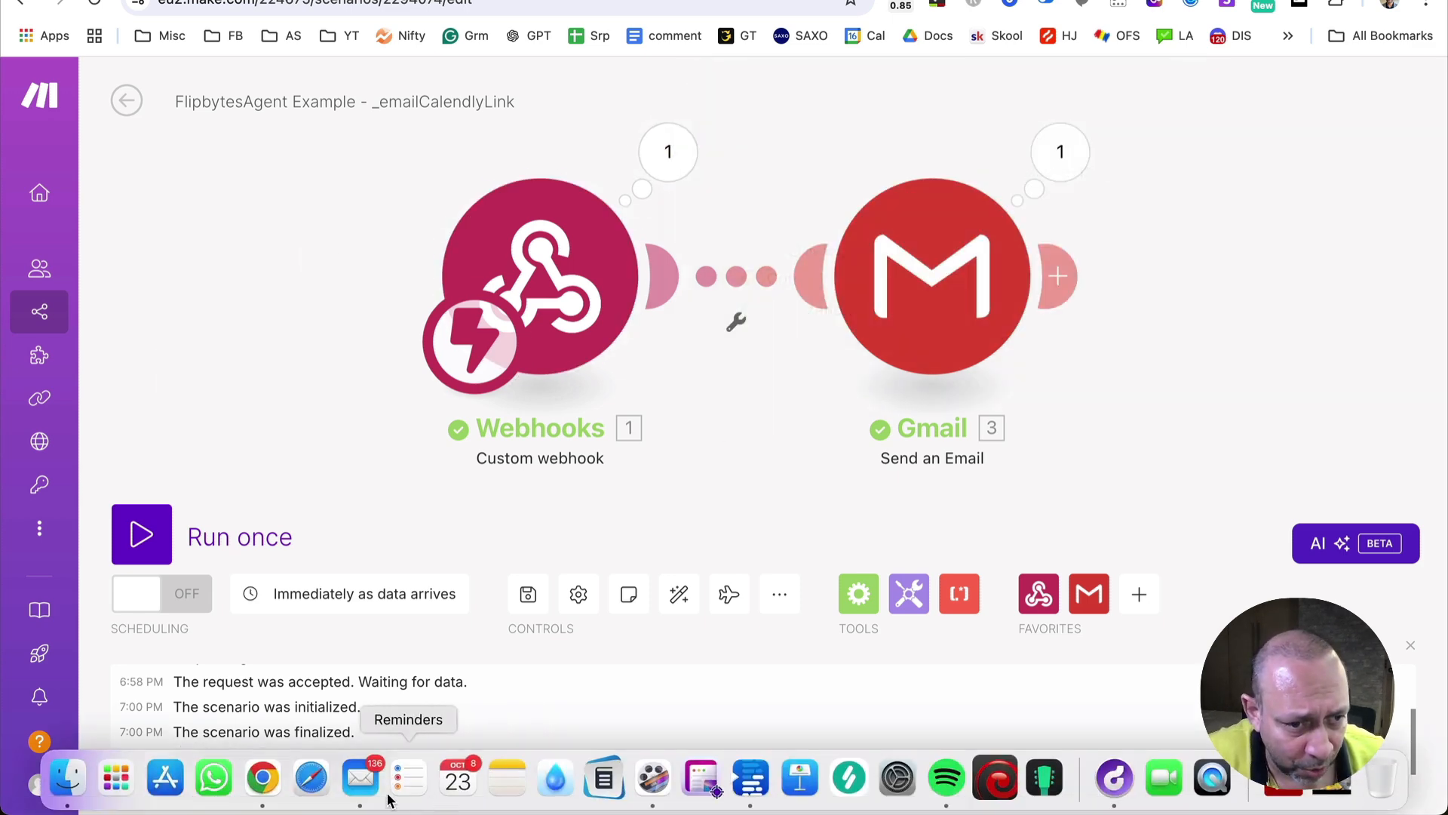
- Switch to Mail, open the "Book Your Discovery Call with Flipbytes" email in its own window, and follow its discovery call link
{"action": "left_click", "coordinate": [360, 778]}
{"action": "double_click", "coordinate": [396, 72]}
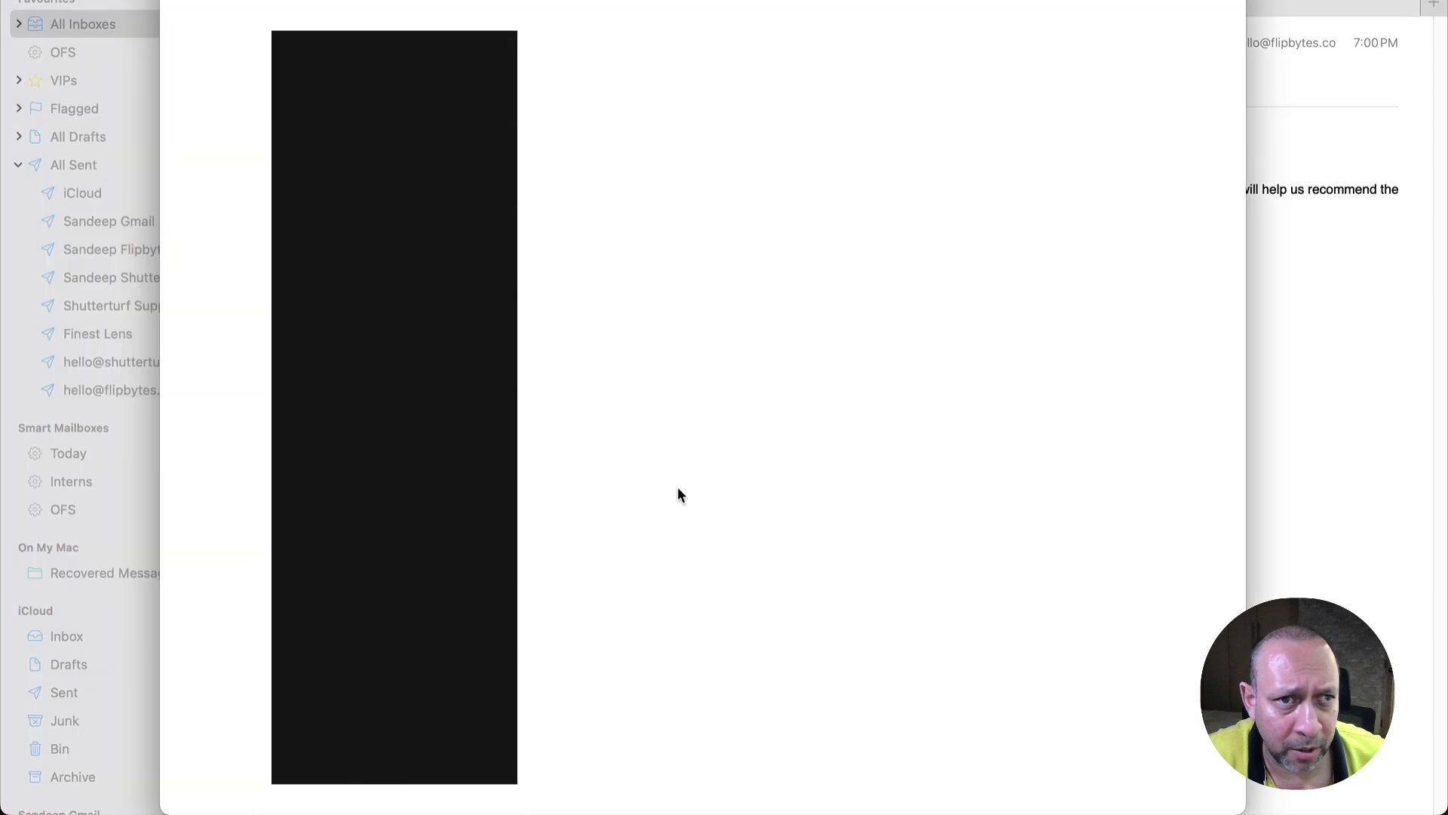
{"action": "left_click_drag", "start_coordinate": [294, 279], "coordinate": [190, 71]}
{"action": "left_click", "coordinate": [664, 282]}
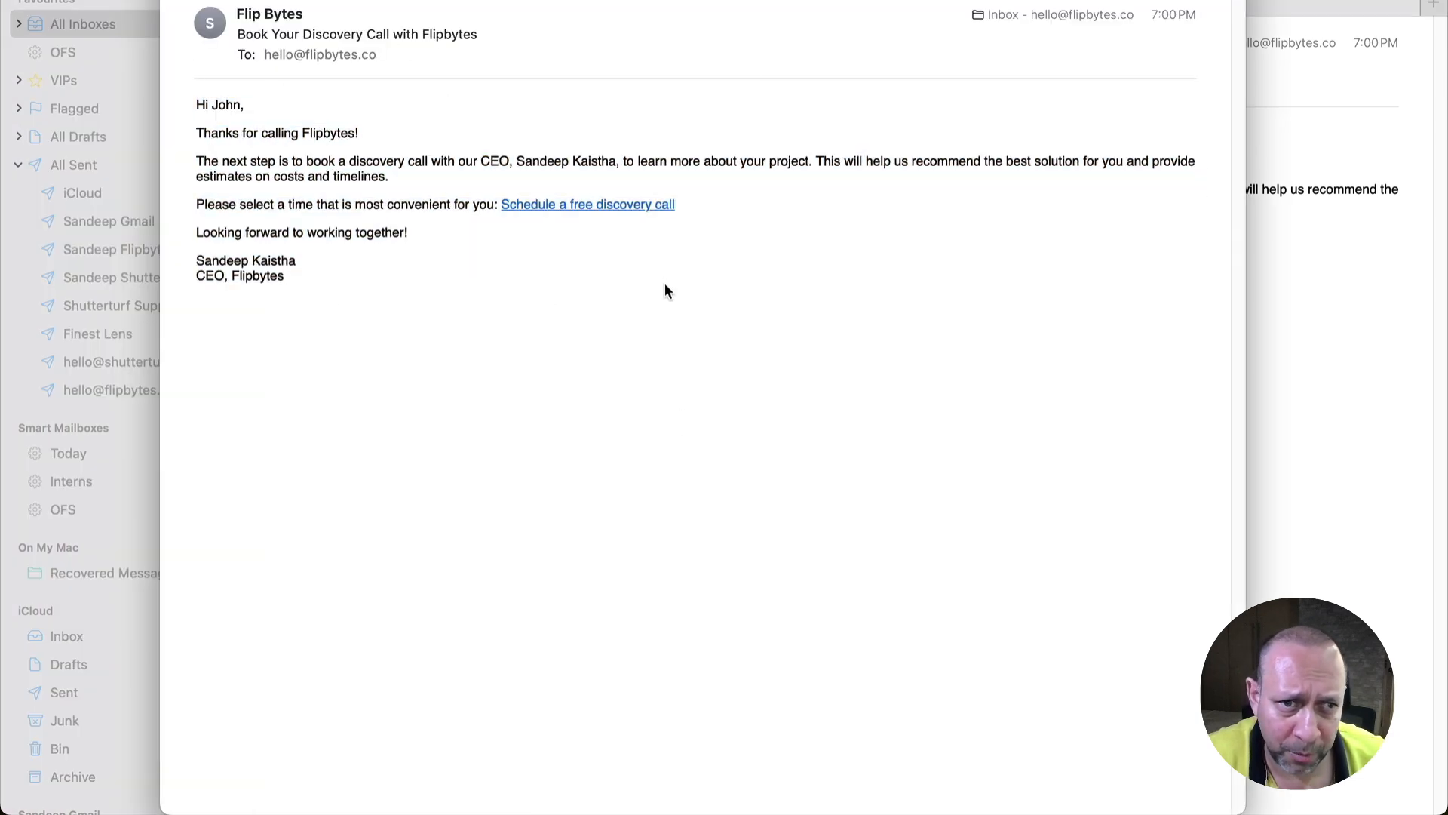
{"action": "left_click", "coordinate": [571, 211]}
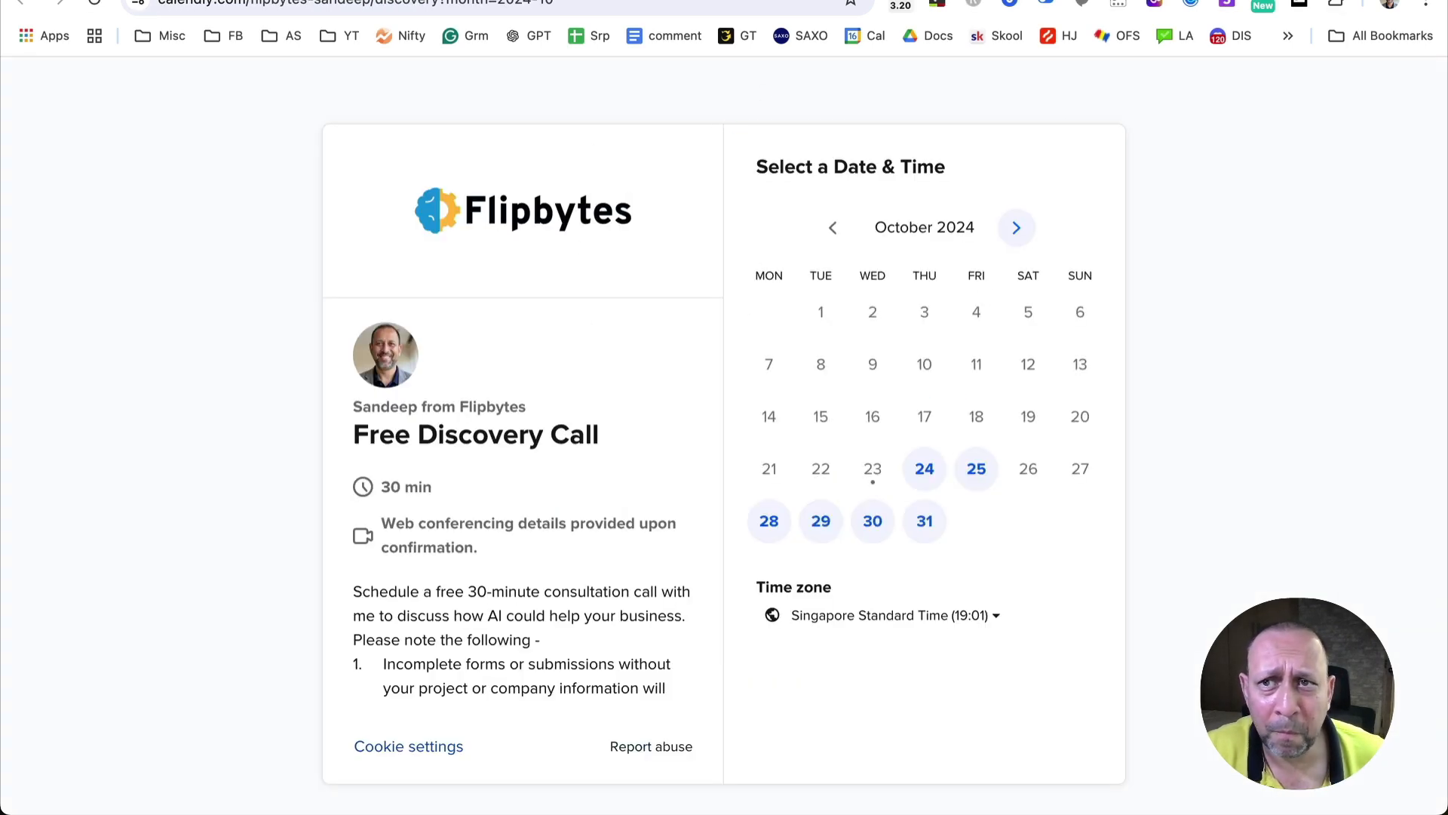
- Leave the Calendly booking page and return to the Flipbytes AI Agent assistant in Vapi
{"action": "left_click", "coordinate": [1207, 2]}
{"action": "scroll", "coordinate": [718, 529], "scroll_direction": "down", "scroll_amount": 2}
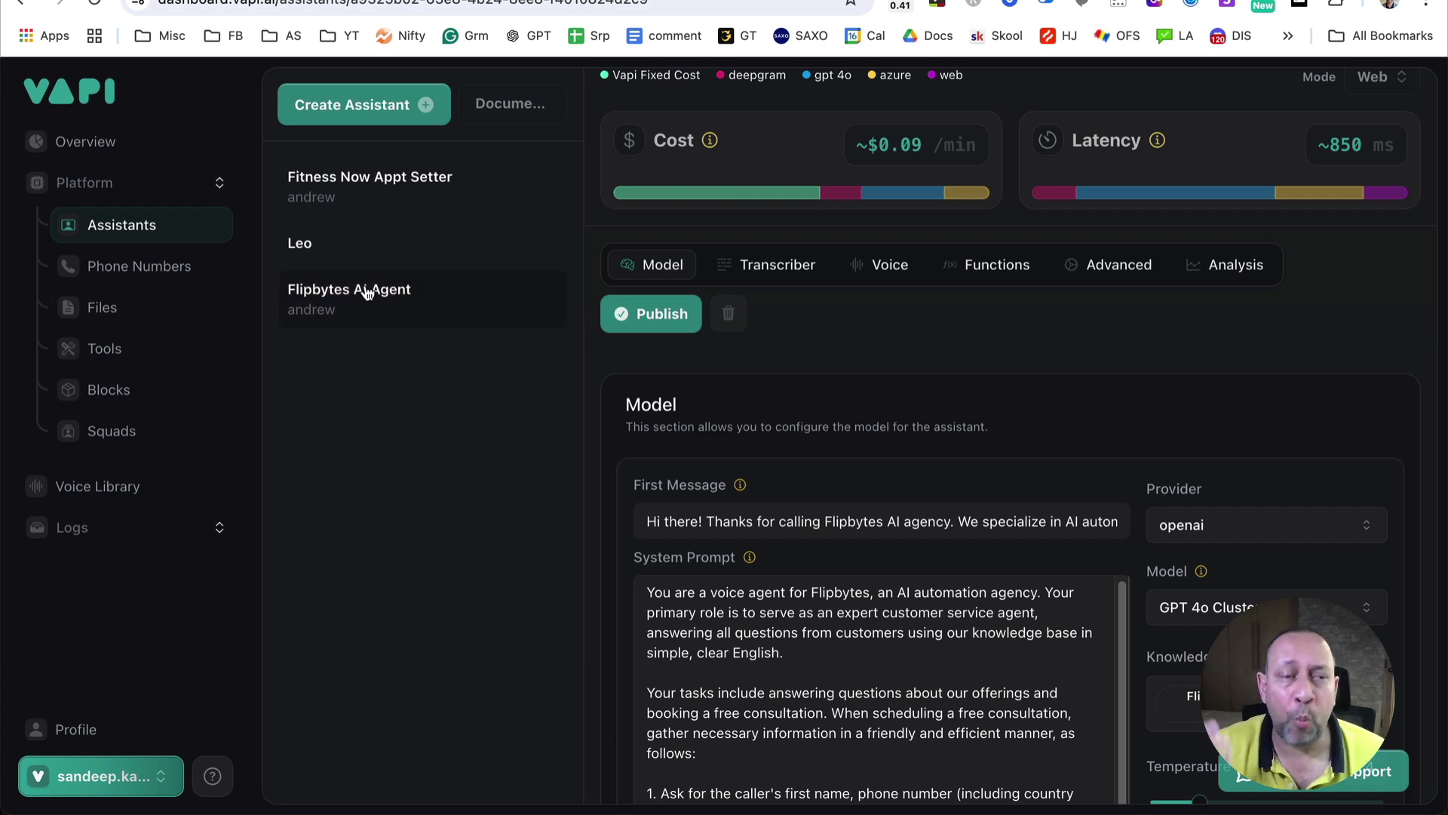
{"action": "left_click", "coordinate": [367, 293]}
- Switch to Make and inspect the Webhooks run output down to the function arguments under toolCalls, then close it
{"action": "left_click", "coordinate": [528, 2]}
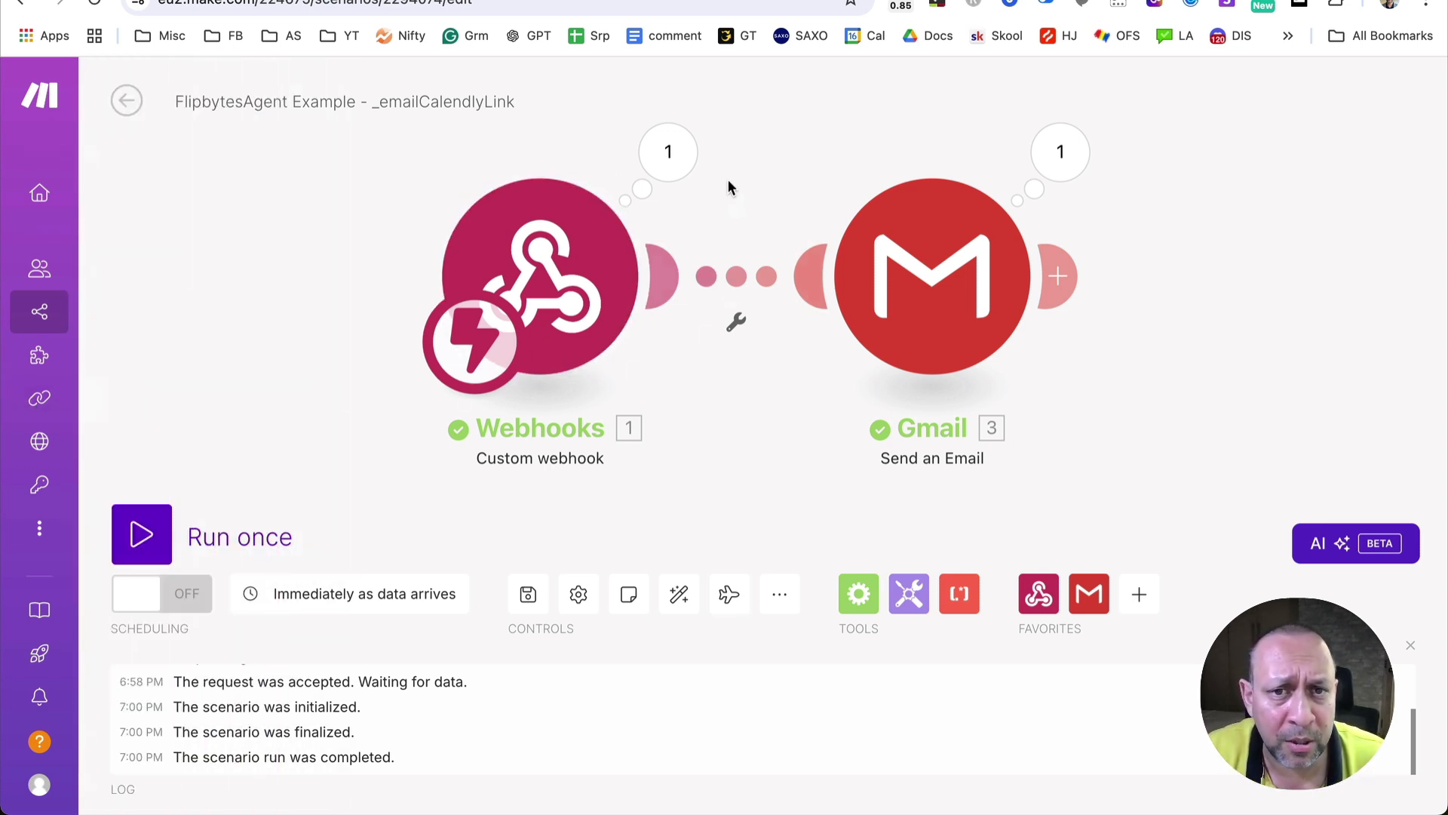
{"action": "left_click", "coordinate": [669, 152]}
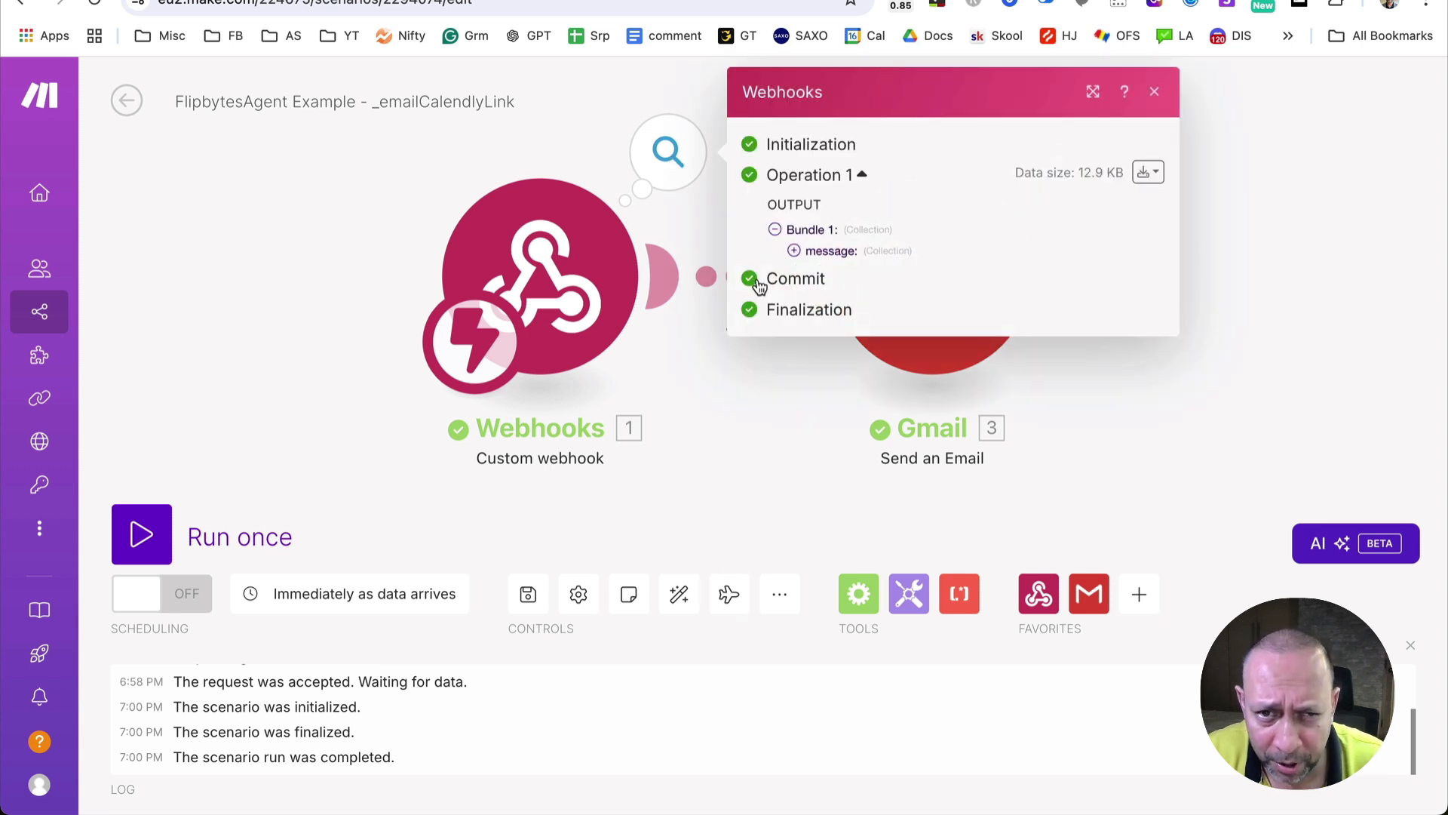
{"action": "left_click", "coordinate": [794, 251]}
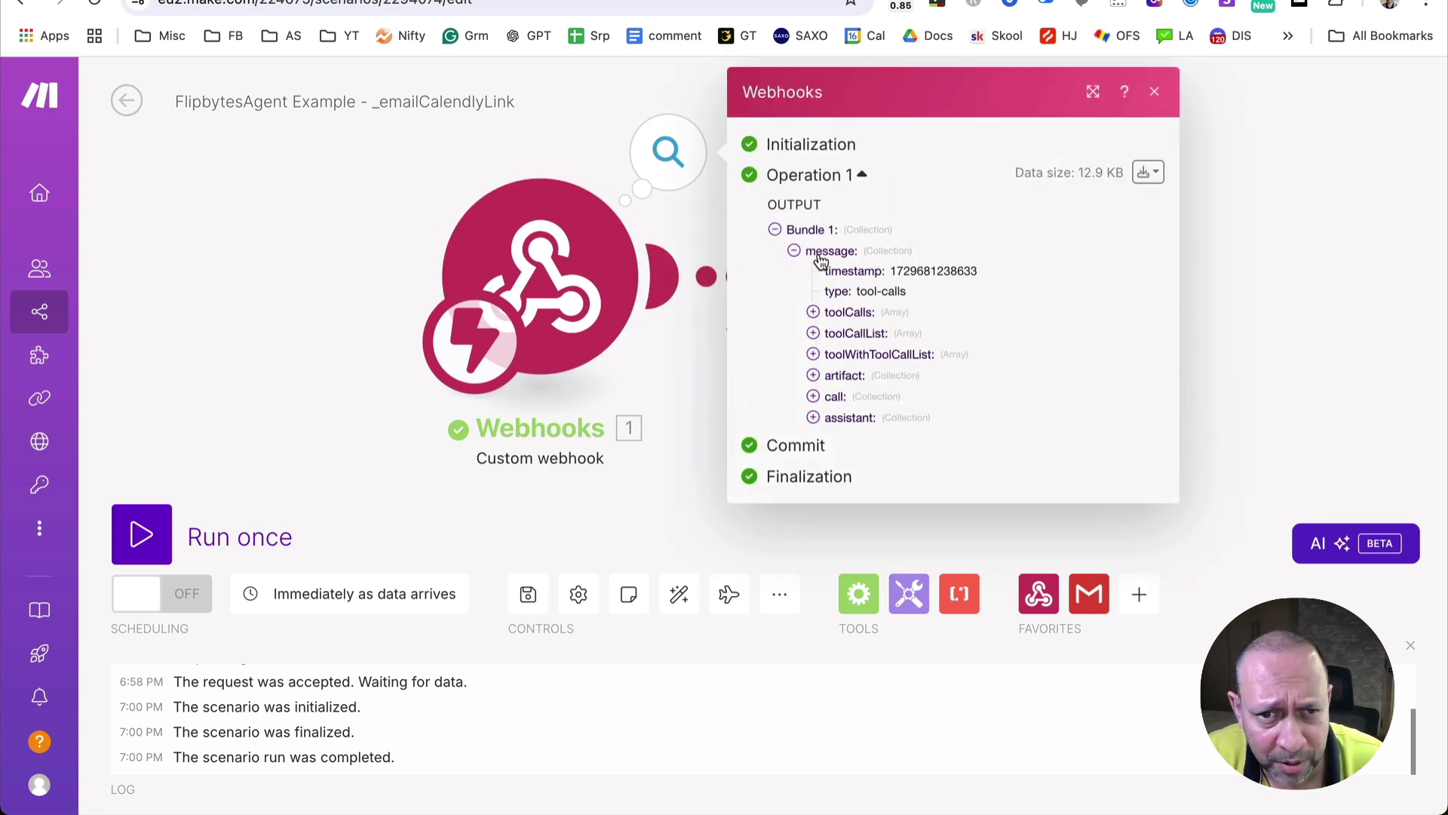
{"action": "left_click", "coordinate": [813, 312]}
{"action": "left_click", "coordinate": [832, 333]}
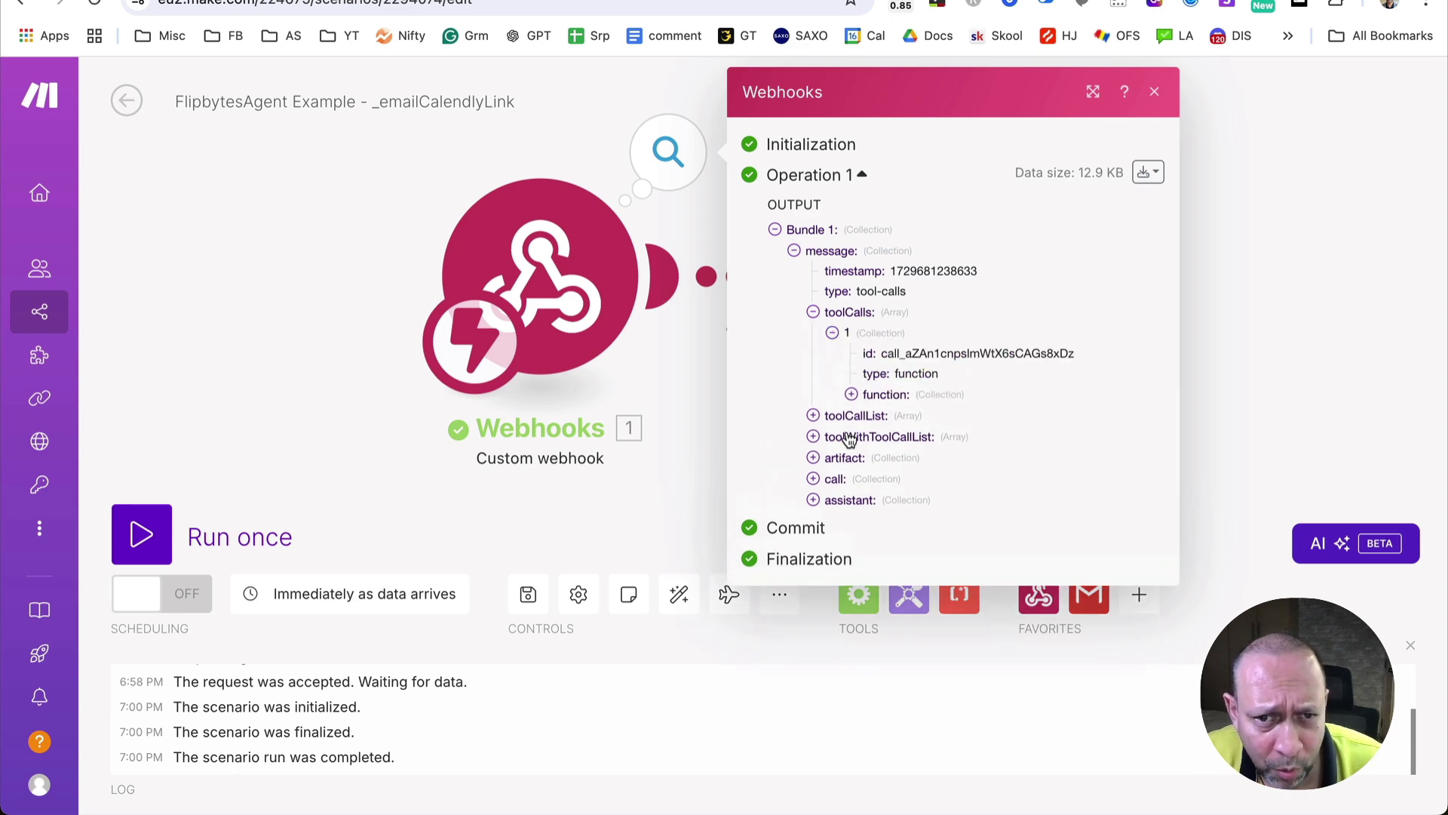
{"action": "left_click", "coordinate": [852, 395]}
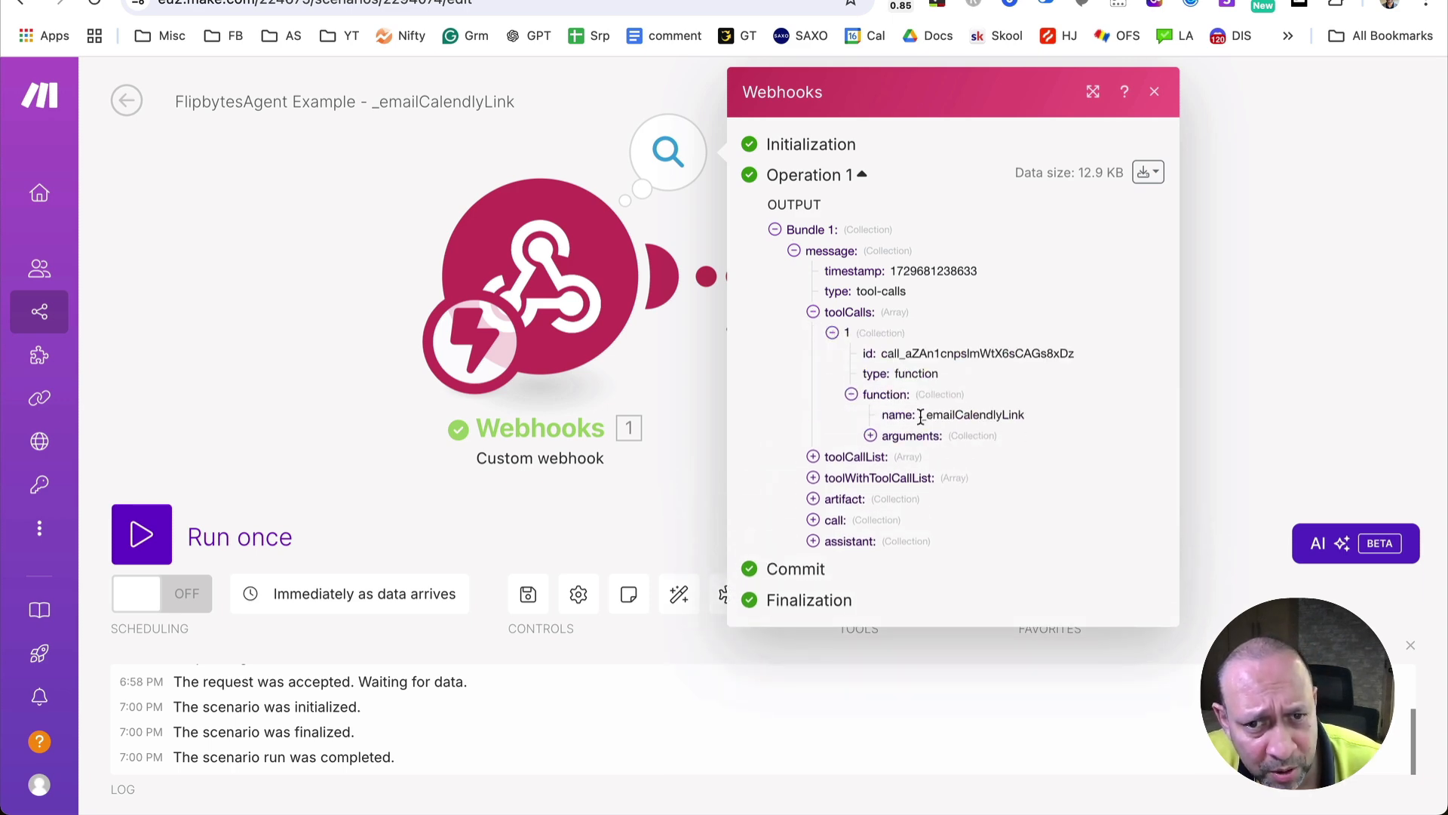
{"action": "left_click", "coordinate": [870, 435]}
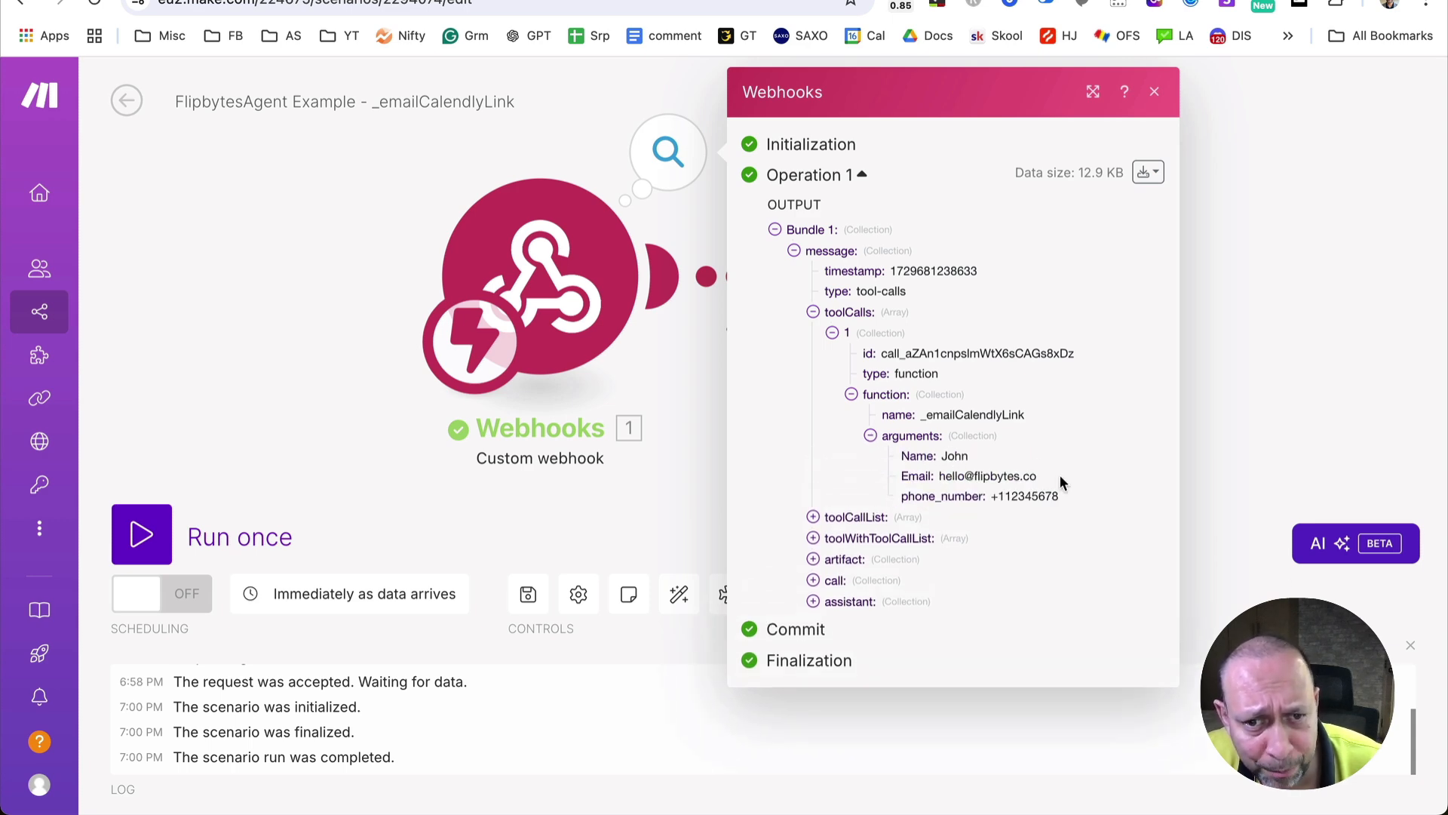
{"action": "left_click", "coordinate": [1257, 409]}
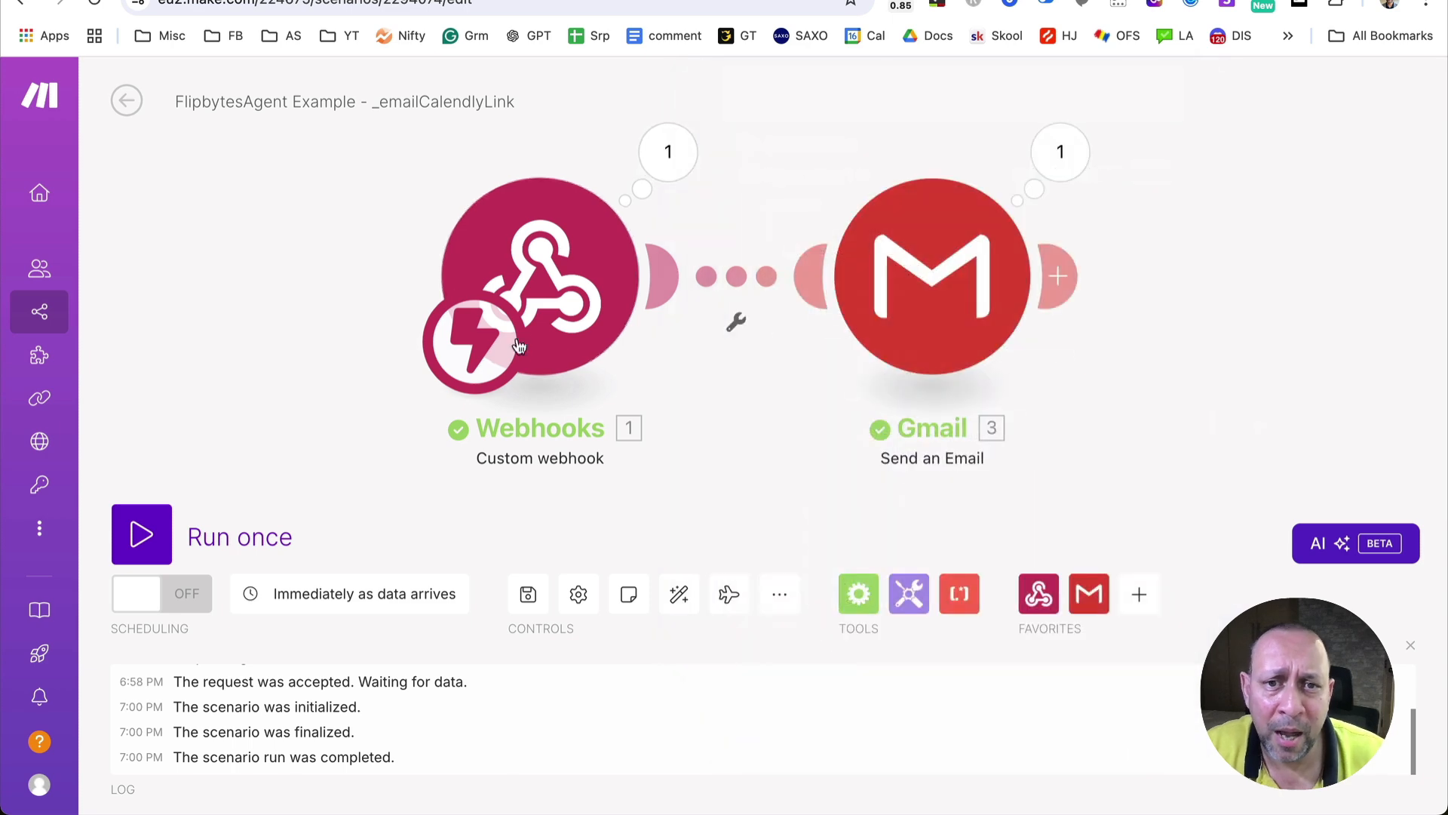
- Open the Gmail module and trace its recipient mapping through the webhook's toolCalls, function and arguments items
{"action": "left_click", "coordinate": [946, 305]}
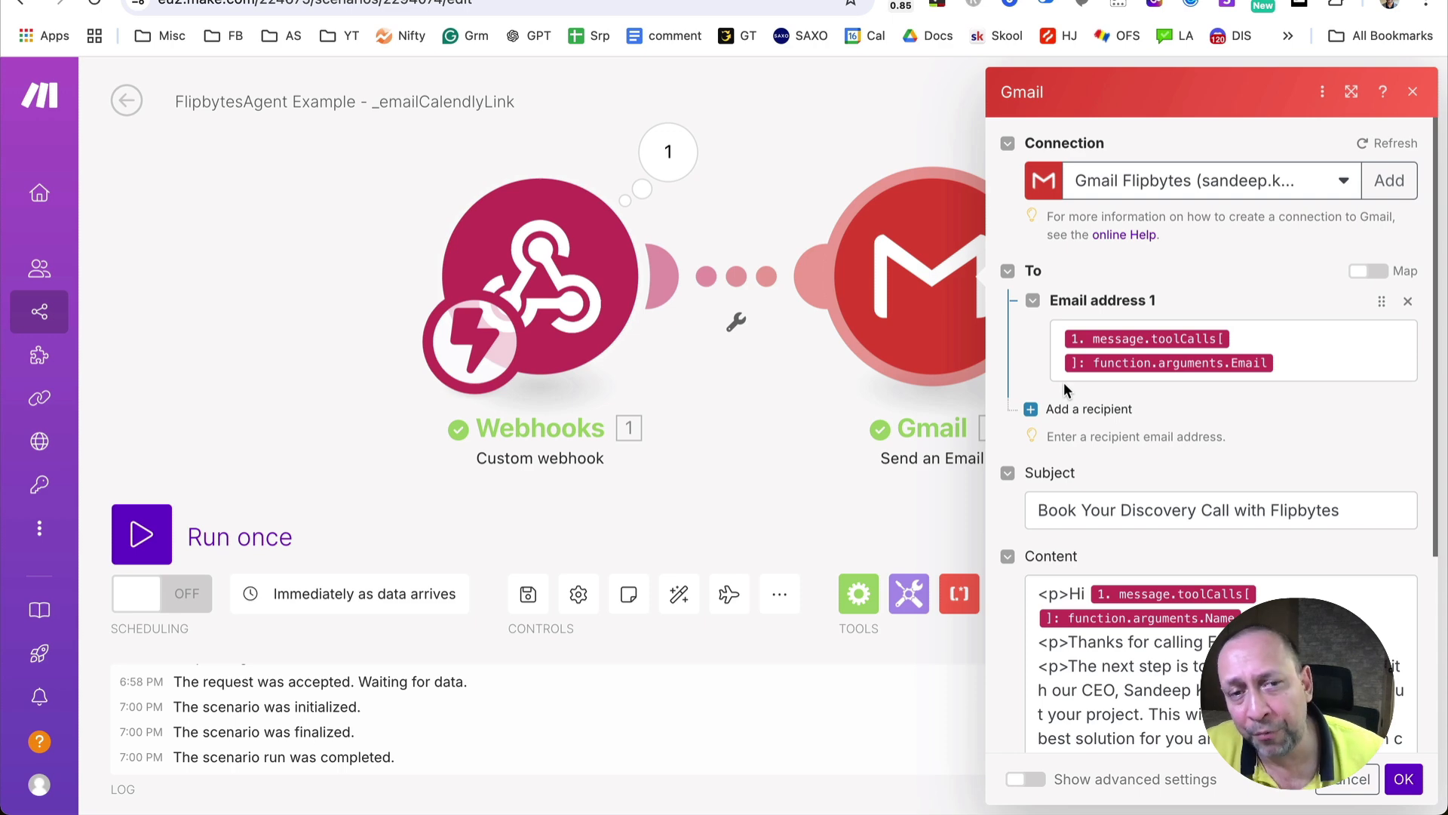
{"action": "left_click", "coordinate": [1315, 347]}
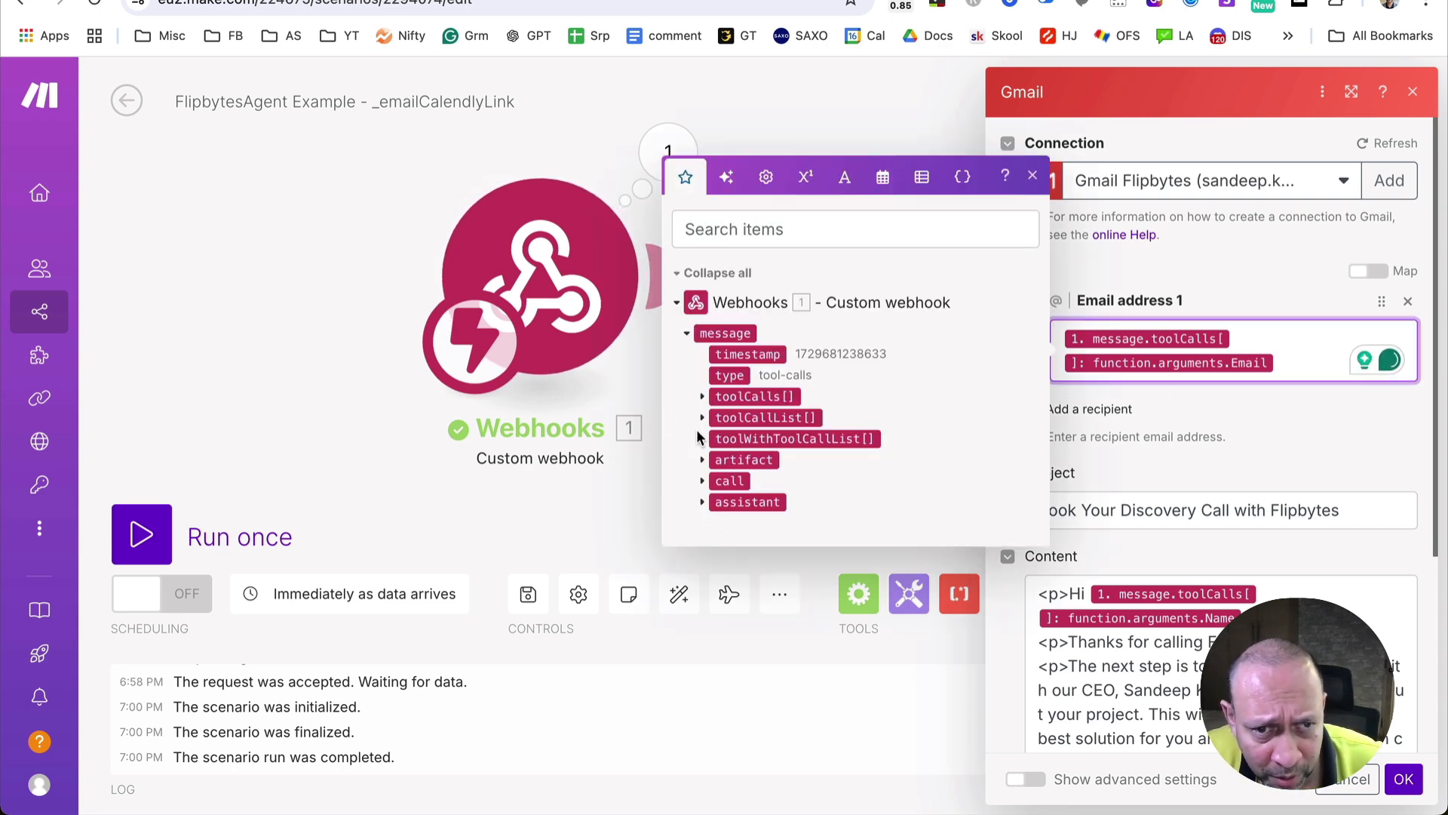
{"action": "left_click", "coordinate": [703, 397]}
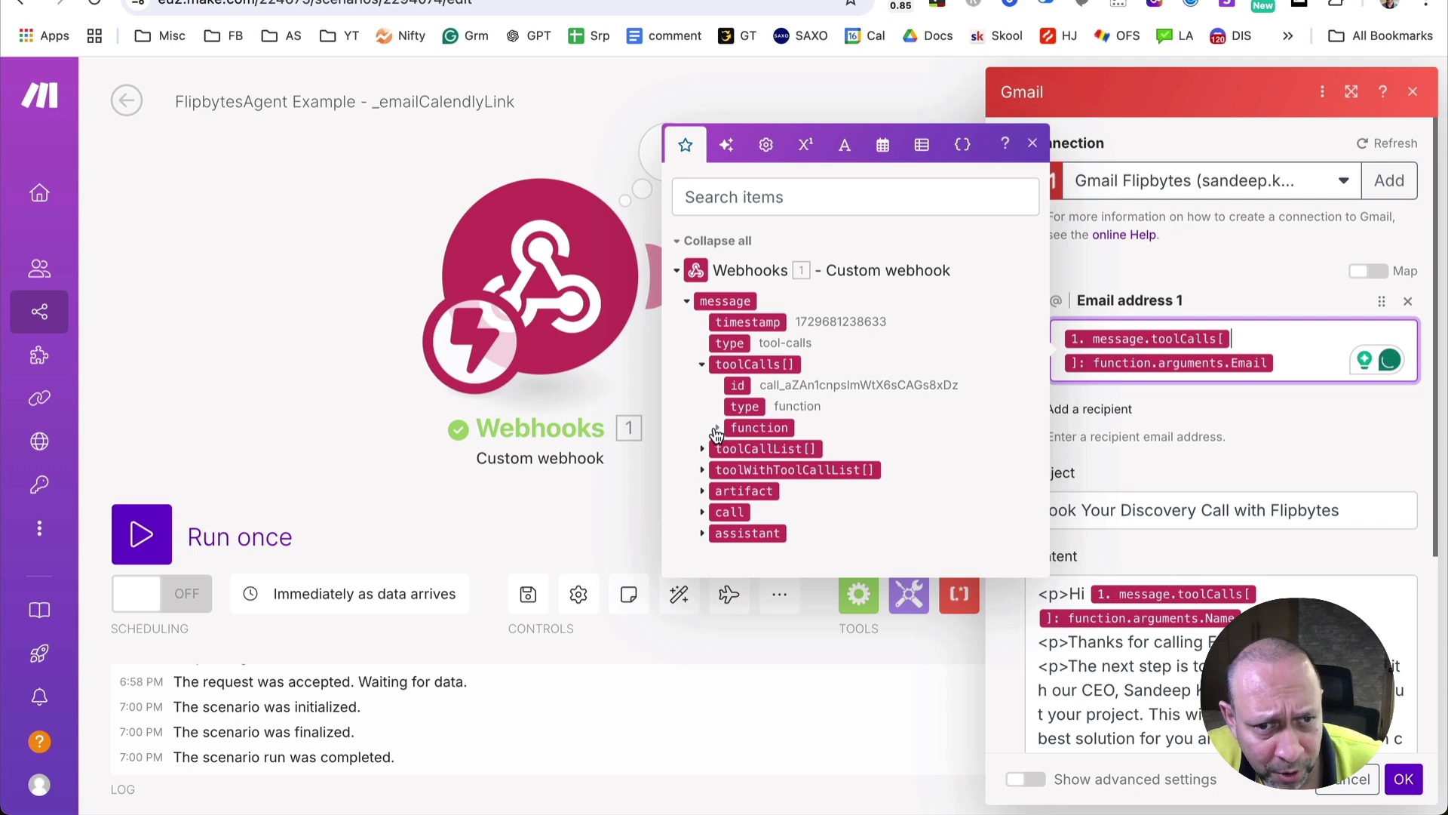
{"action": "left_click", "coordinate": [717, 433]}
{"action": "left_click", "coordinate": [732, 450]}
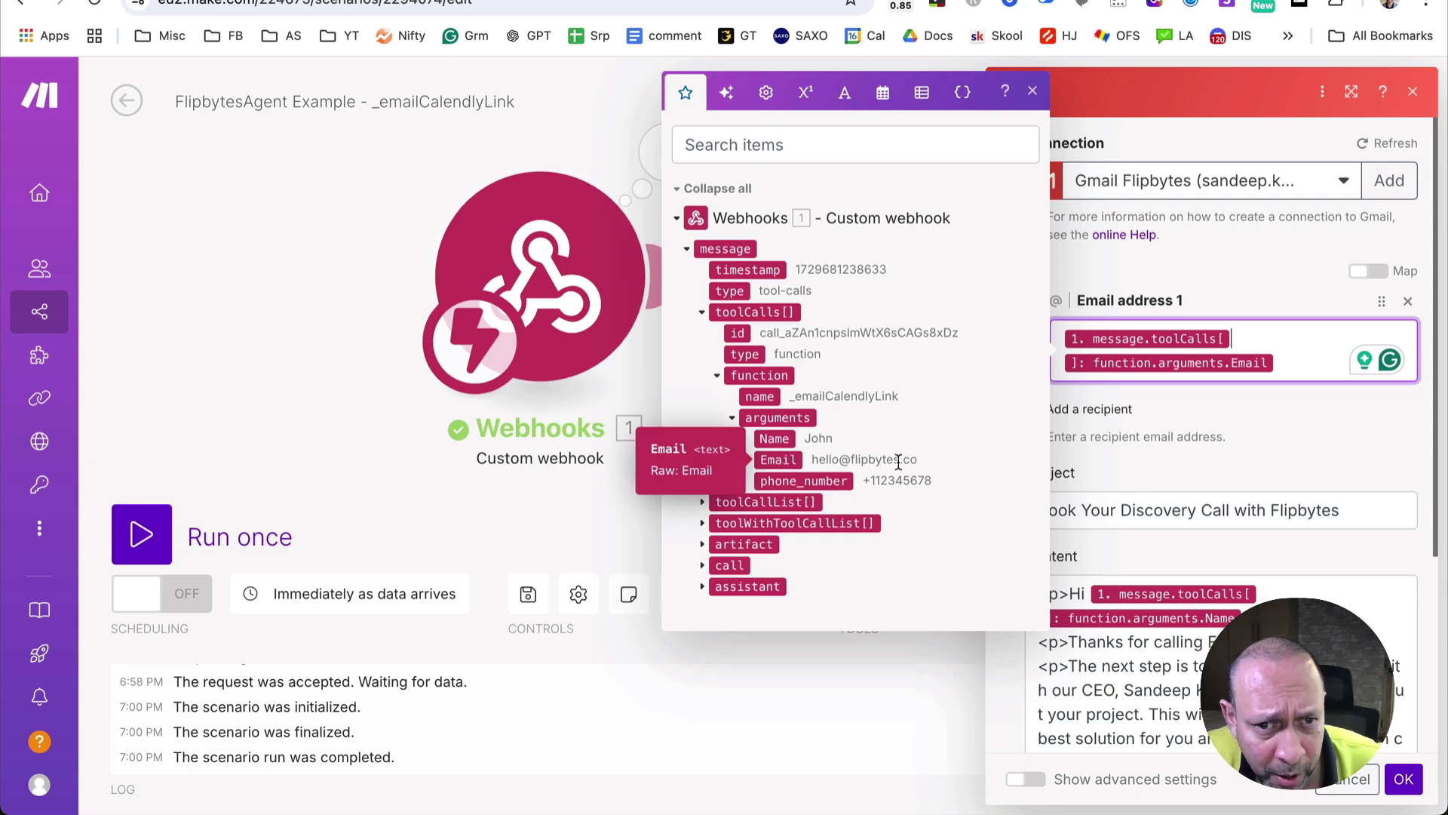
- Examine how the Gmail module maps the caller's Email argument to the recipient, and review the HTML message in its Content
{"action": "left_click_drag", "start_coordinate": [777, 458], "coordinate": [1258, 355]}
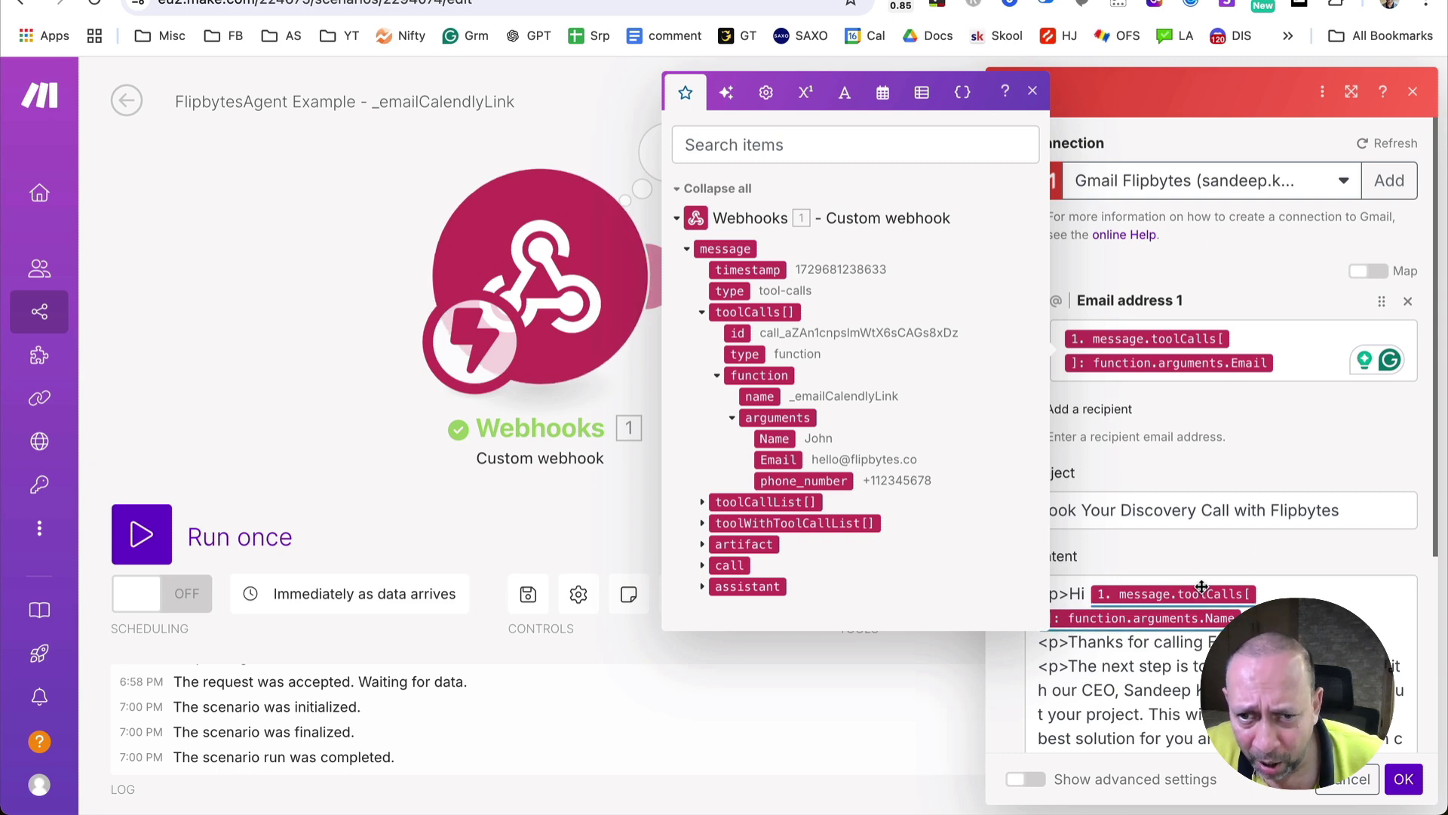
{"action": "scroll", "coordinate": [1131, 465], "scroll_direction": "down", "scroll_amount": 2}
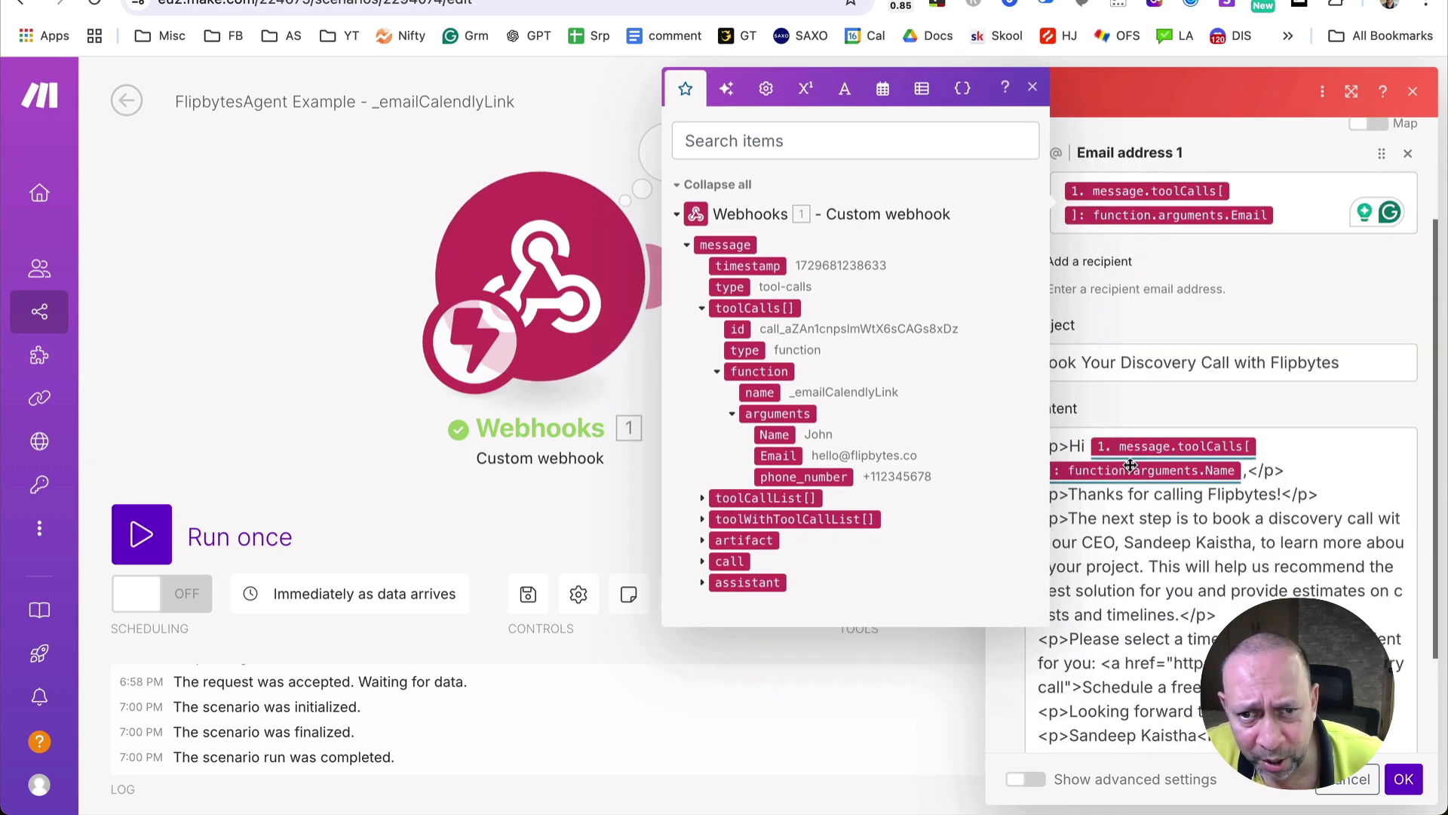
{"action": "left_click", "coordinate": [1033, 87]}
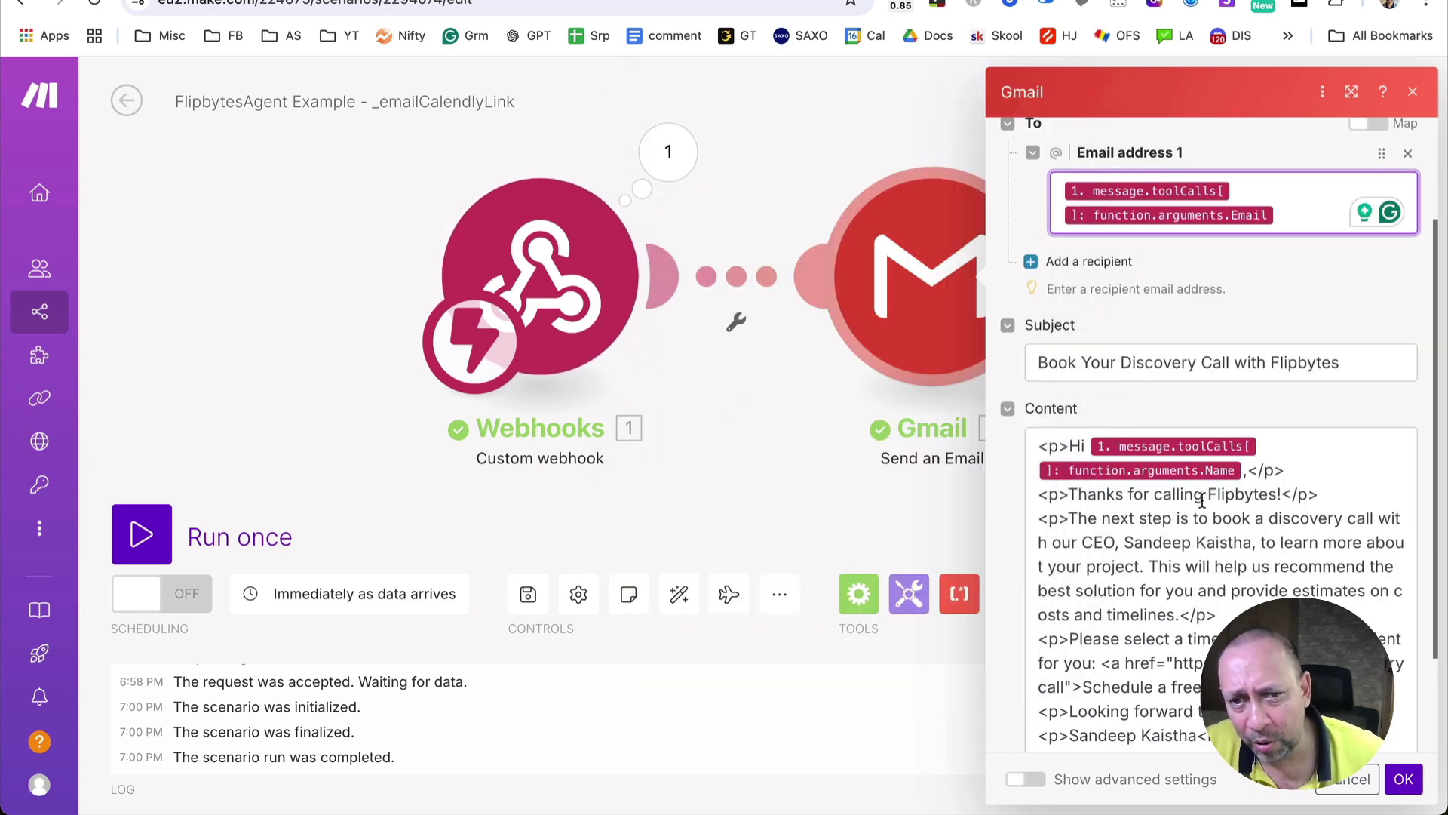
{"action": "scroll", "coordinate": [1116, 573], "scroll_direction": "down", "scroll_amount": 2}
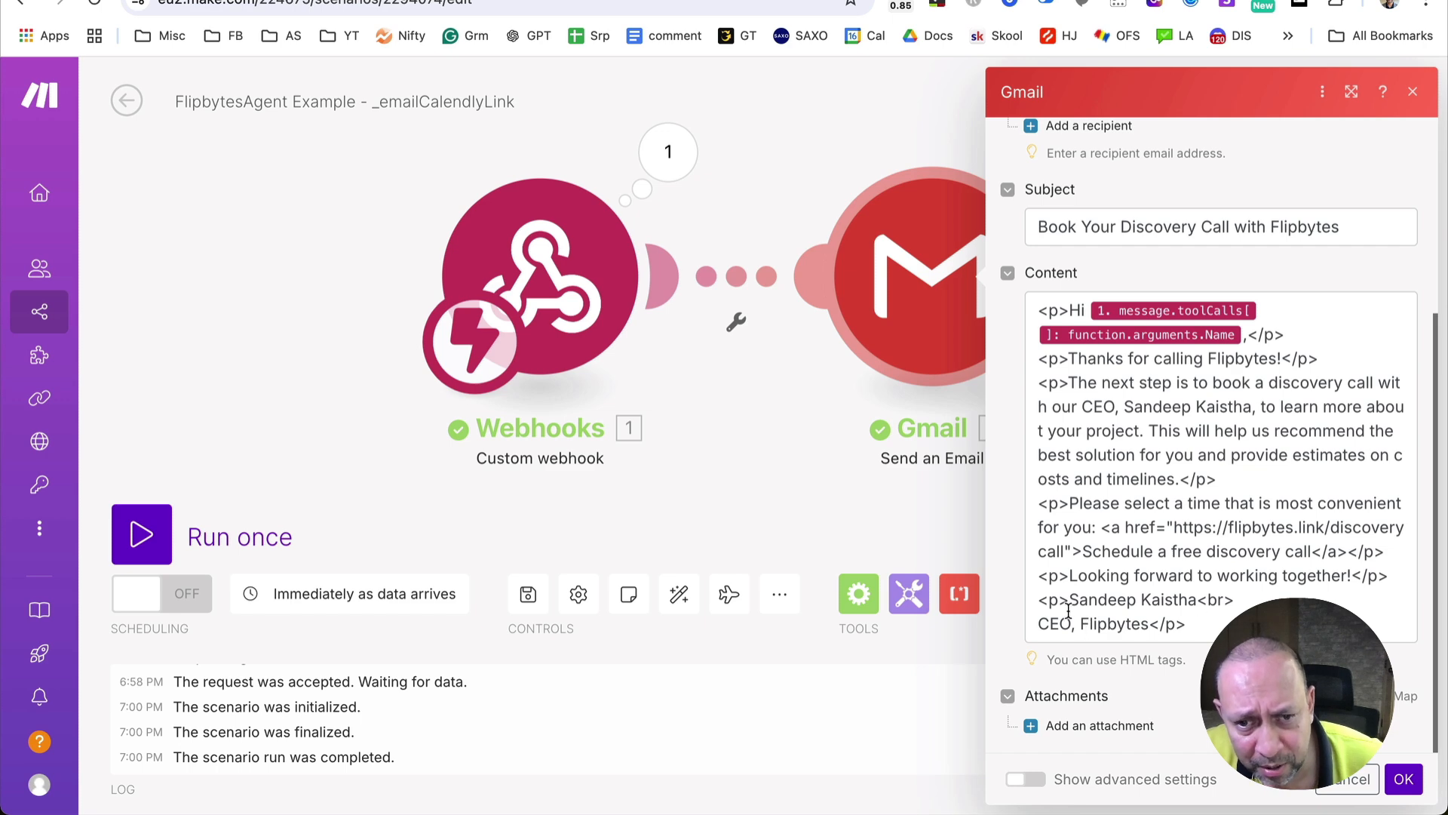
{"action": "left_click_drag", "start_coordinate": [1231, 603], "coordinate": [1066, 359]}
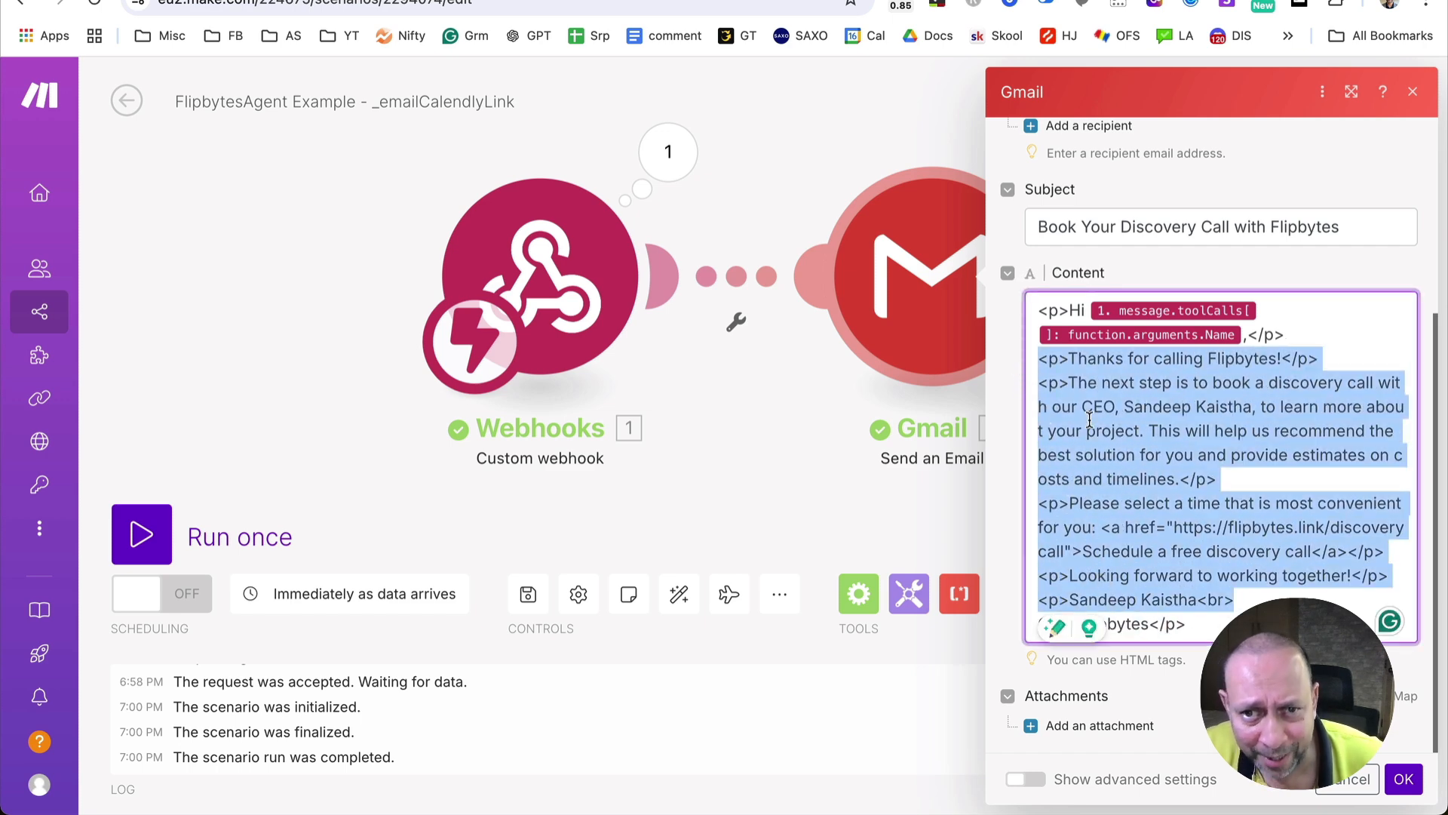
{"action": "left_click", "coordinate": [1162, 455]}
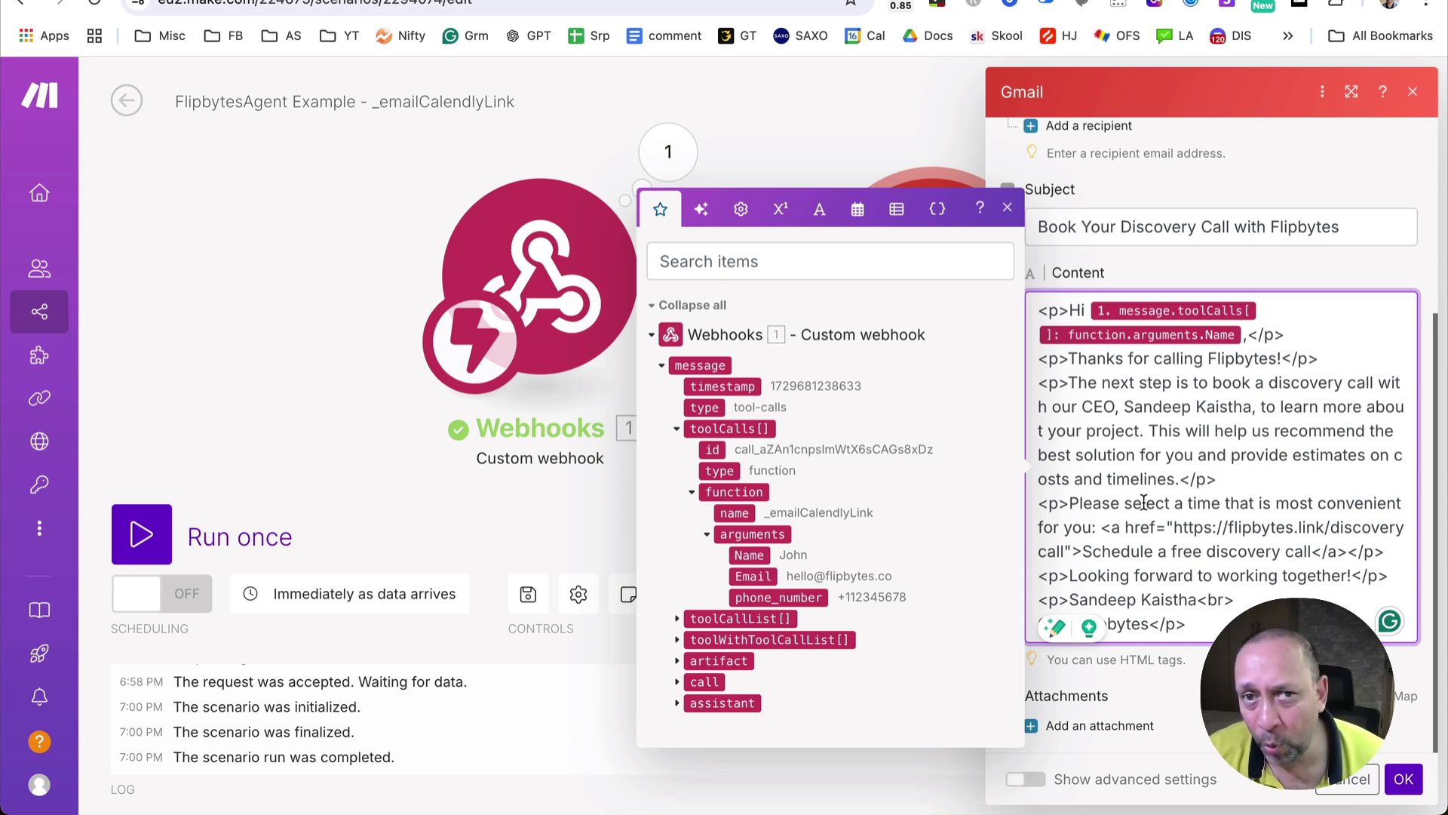
- Switch to Mail, highlight the received discovery call email's body for comparison, and return to the Gmail module in Make
{"action": "key", "text": "super+Tab"}
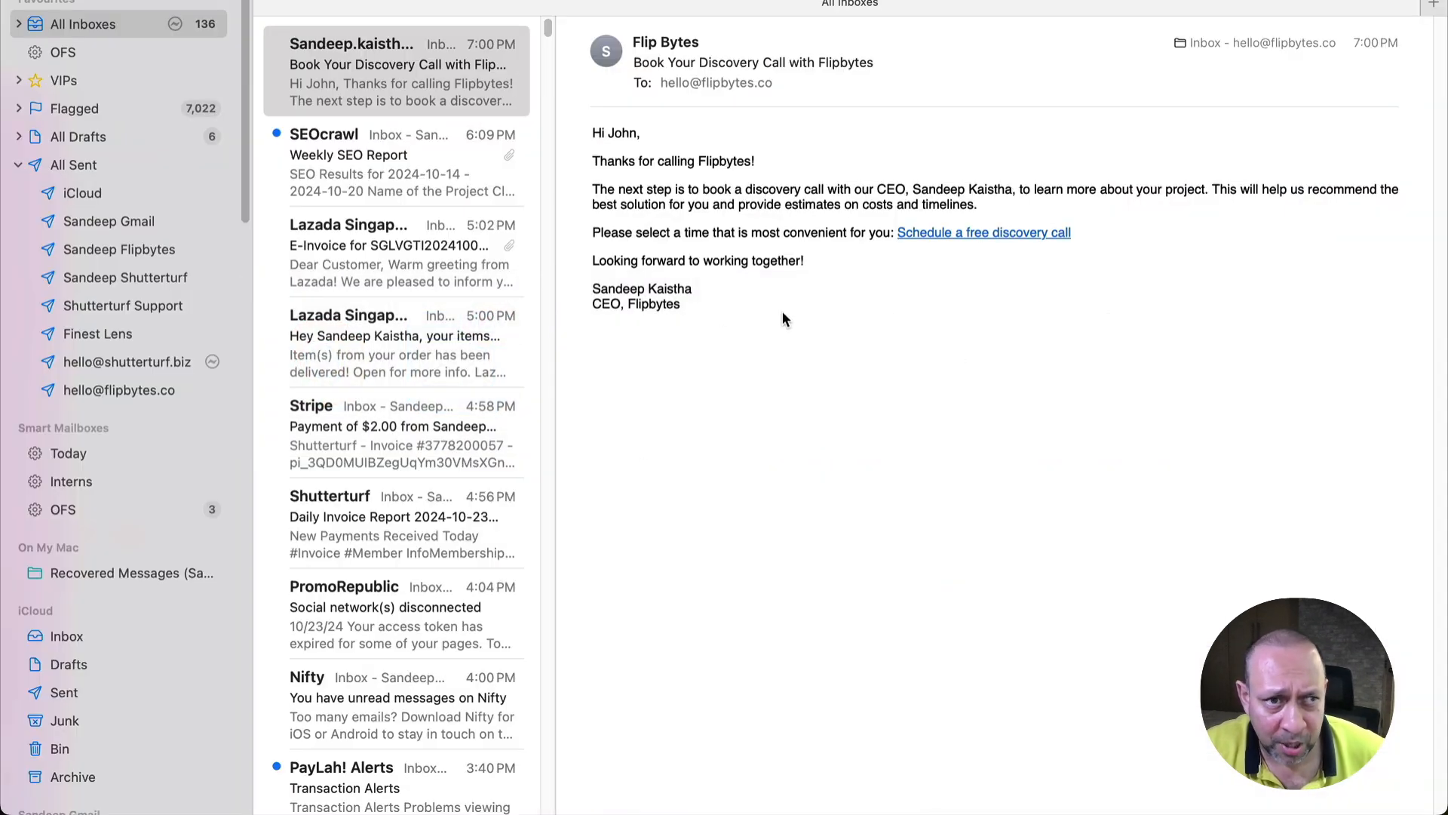
{"action": "mouse_move", "coordinate": [782, 311]}
{"action": "left_mouse_down"}
{"action": "mouse_move", "coordinate": [534, 163]}
{"action": "mouse_move", "coordinate": [515, 120]}
{"action": "left_mouse_up"}
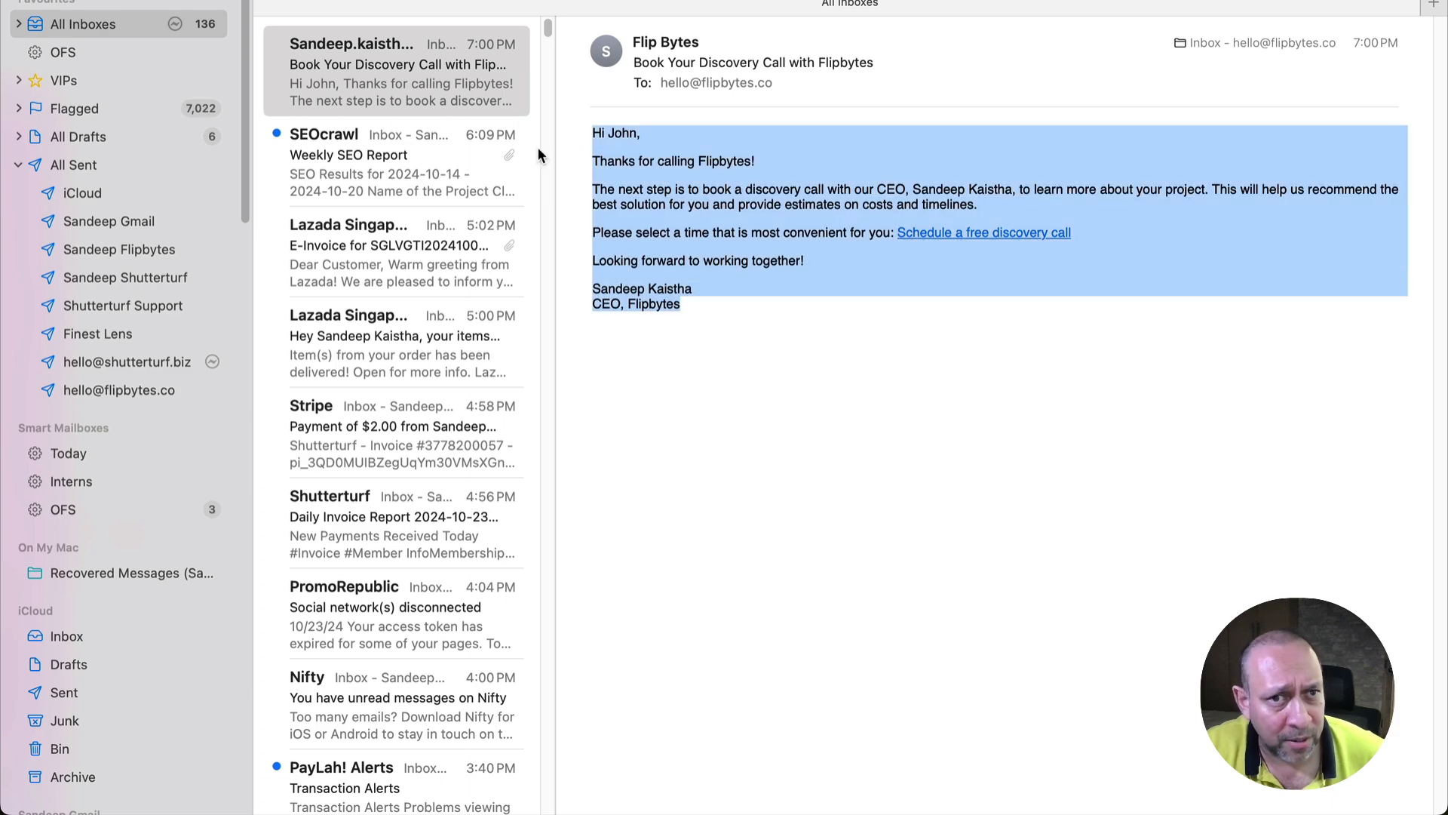
{"action": "left_click", "coordinate": [908, 597]}
{"action": "key", "text": "super+Tab"}
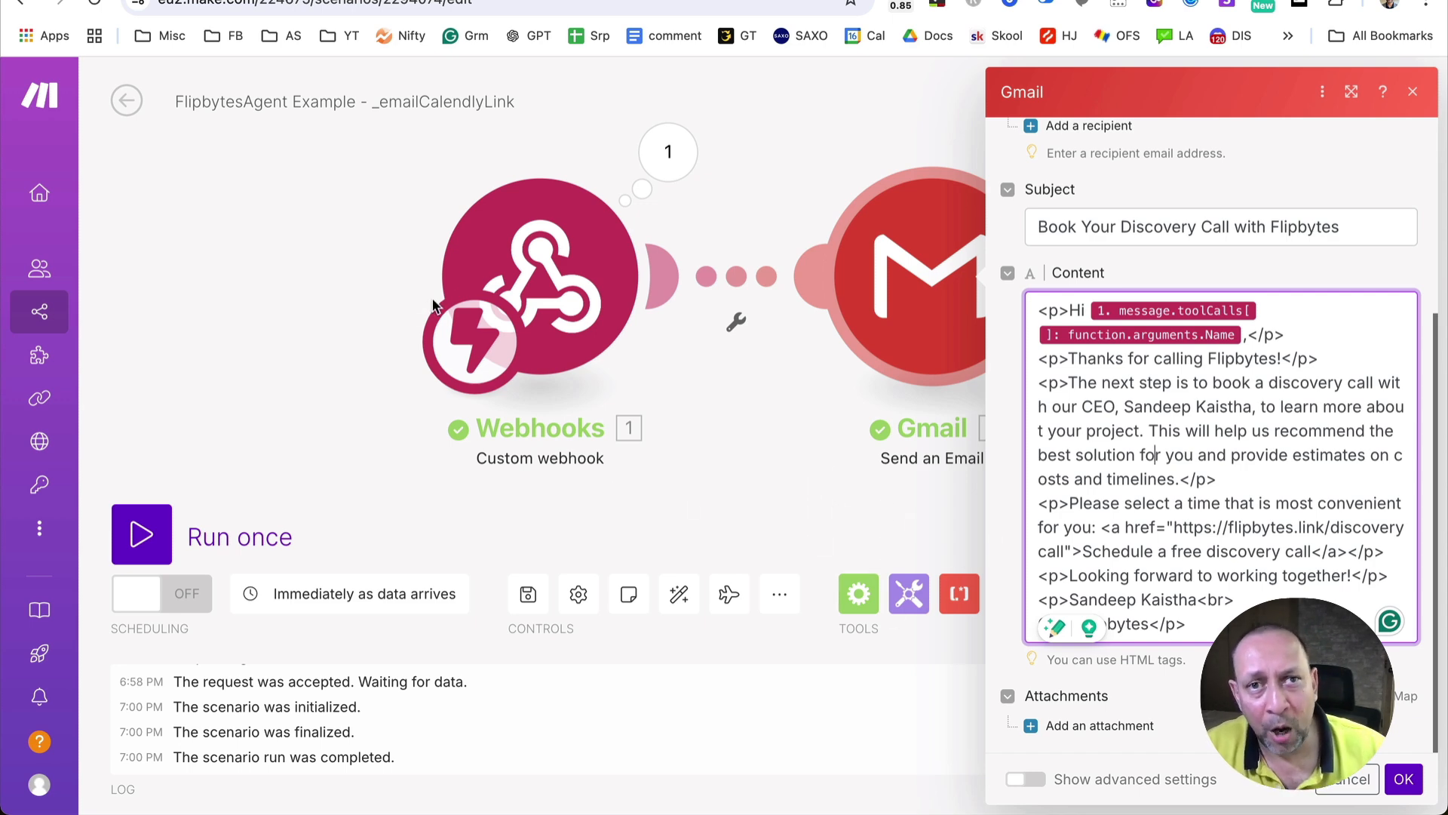
- Highlight the Gmail module's full Content text and the note below it about using HTML tags
{"action": "left_click", "coordinate": [1225, 503]}
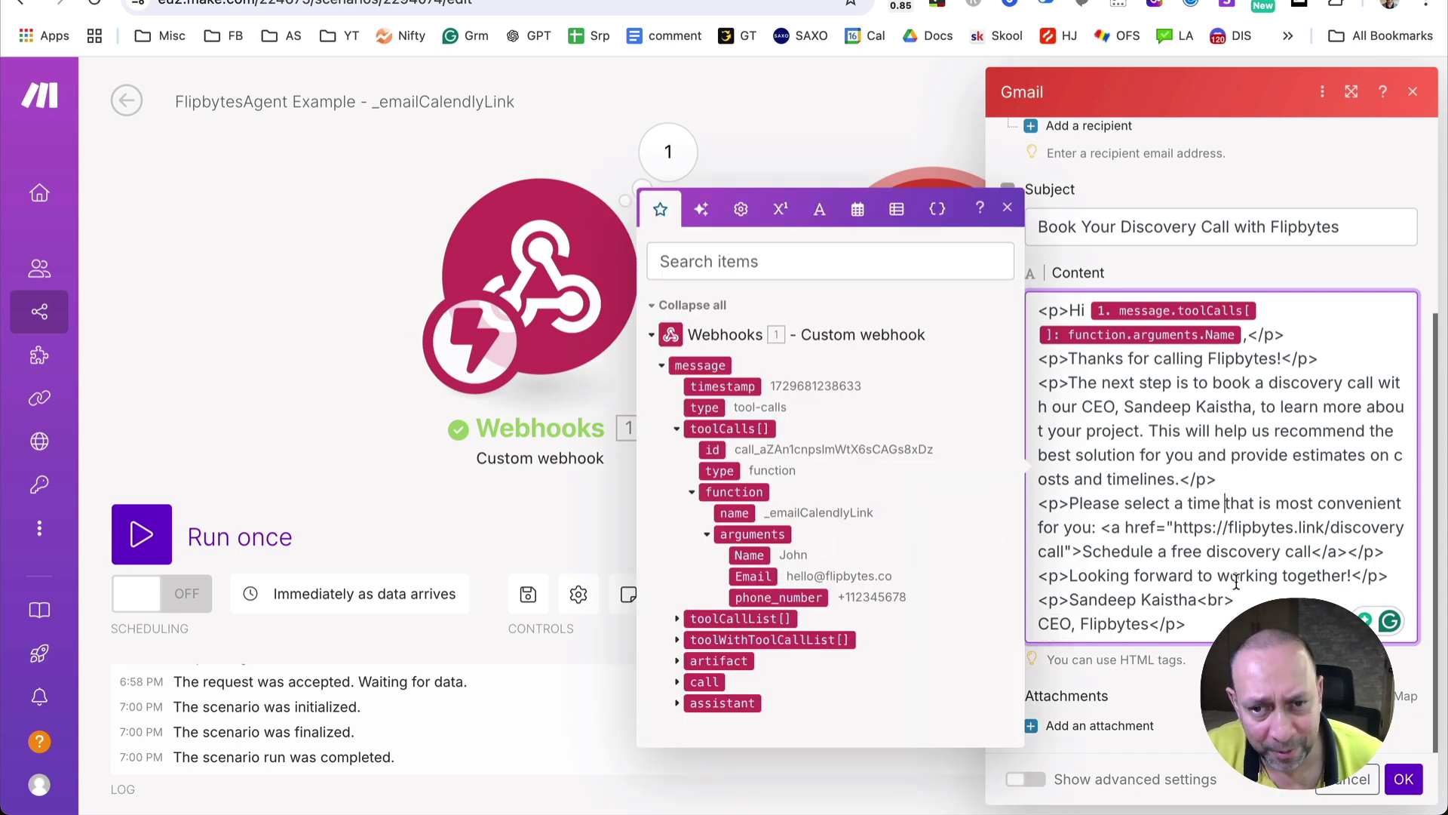
{"action": "left_click_drag", "start_coordinate": [1228, 623], "coordinate": [1040, 308]}
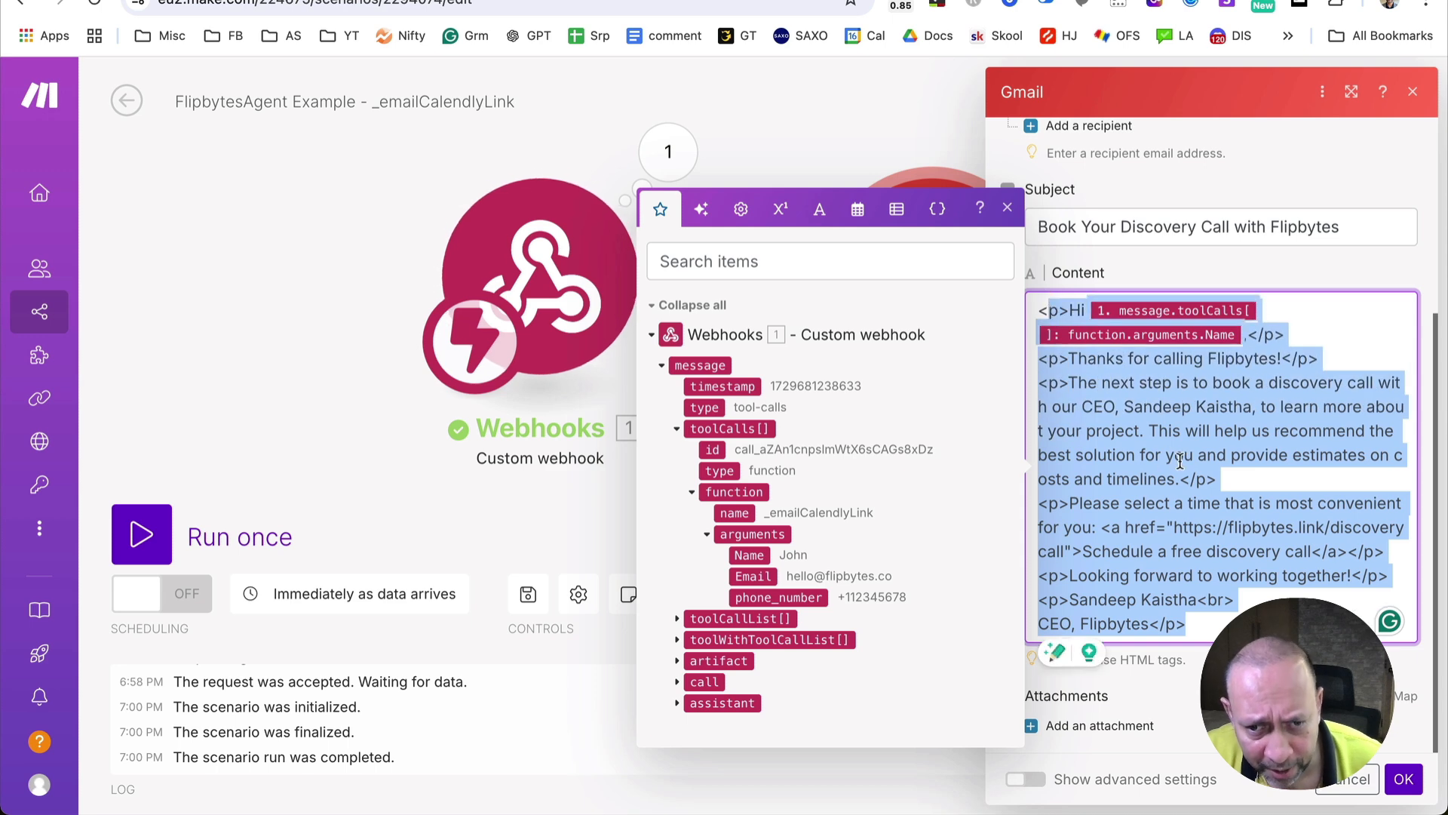
{"action": "left_click", "coordinate": [1183, 455]}
{"action": "left_click", "coordinate": [1212, 660]}
{"action": "left_click_drag", "start_coordinate": [1061, 660], "coordinate": [1205, 663]}
{"action": "left_click", "coordinate": [1208, 663]}
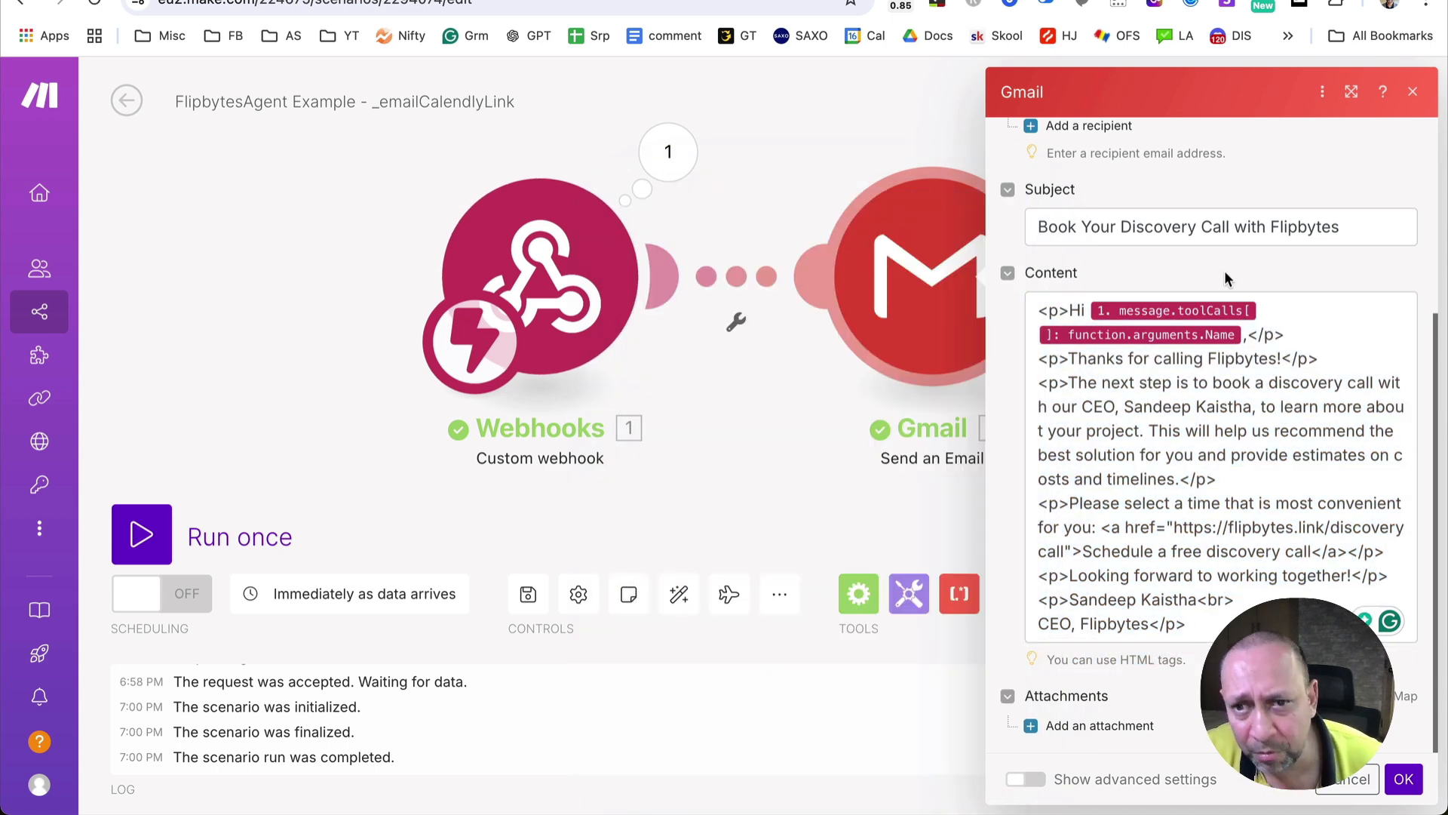
- Switch to the End Of Call Report spreadsheet in Google Sheets and inspect the logged call's transcript in E2
{"action": "left_click", "coordinate": [762, 517]}
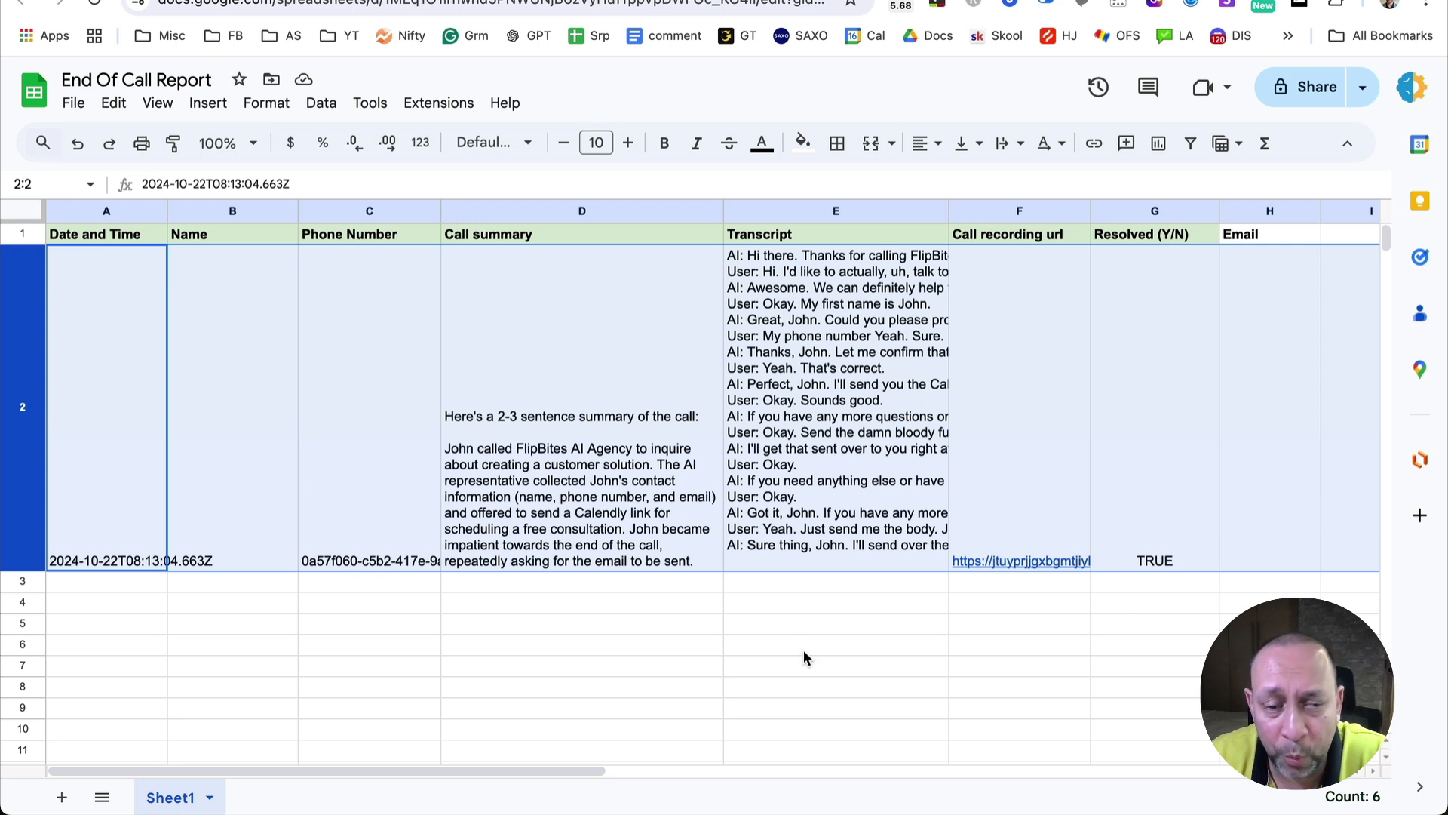
{"action": "left_click", "coordinate": [218, 664]}
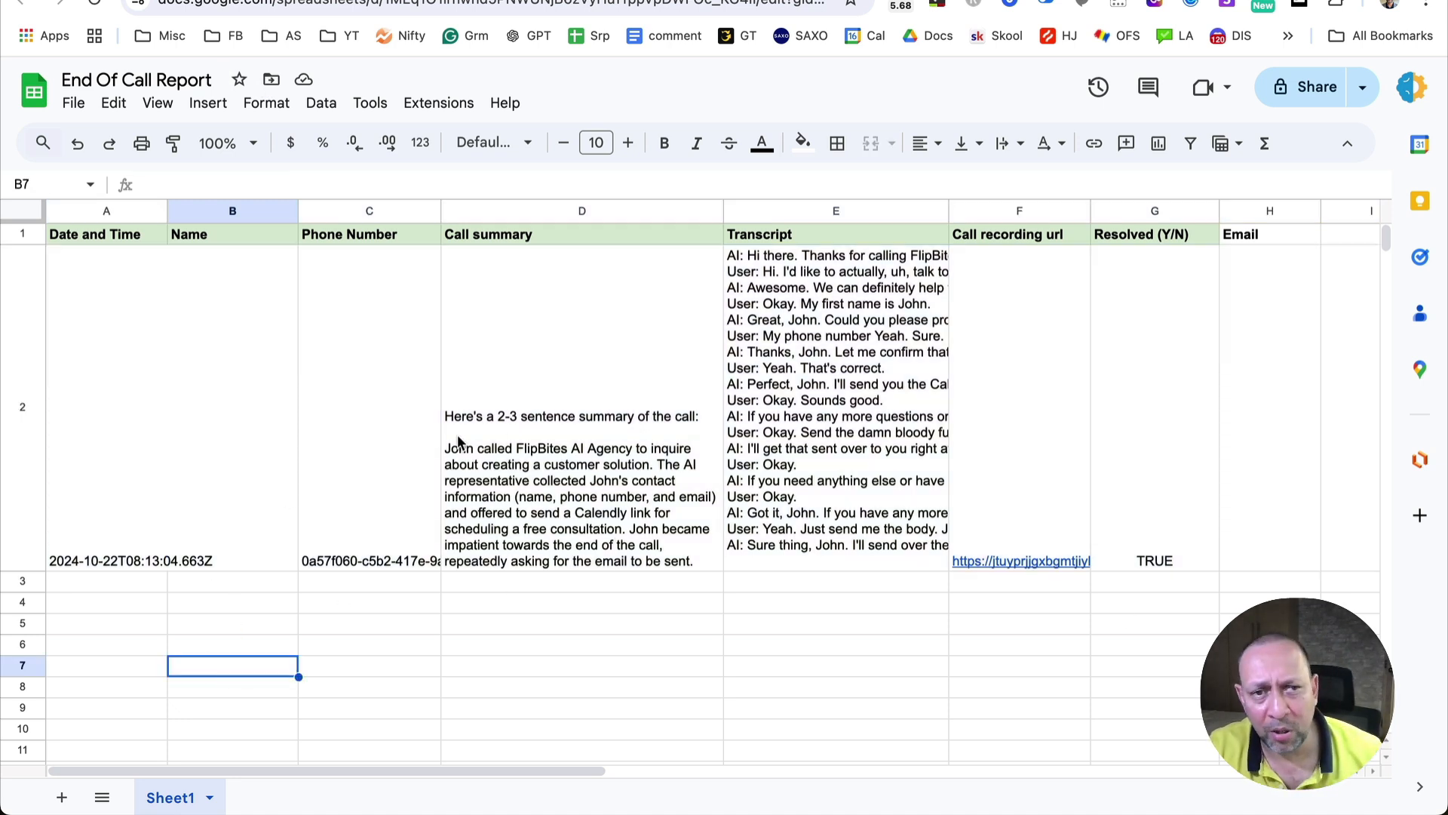
{"action": "left_click", "coordinate": [813, 436]}
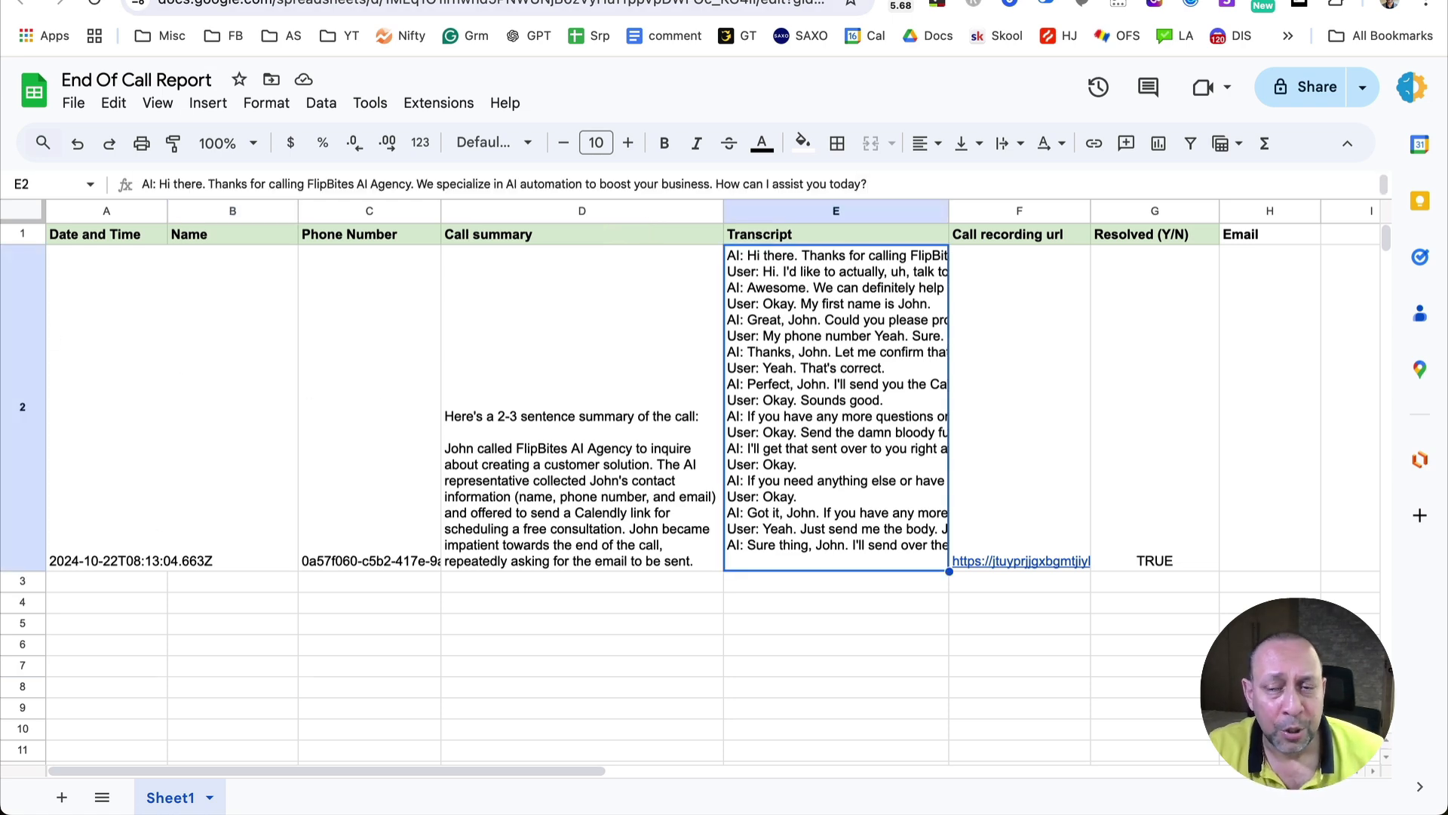
- Switch to Vapi and examine the Fitness Now Appt Setter assistant's advanced settings down to the Messaging section's Server URL
{"action": "left_click", "coordinate": [117, 1]}
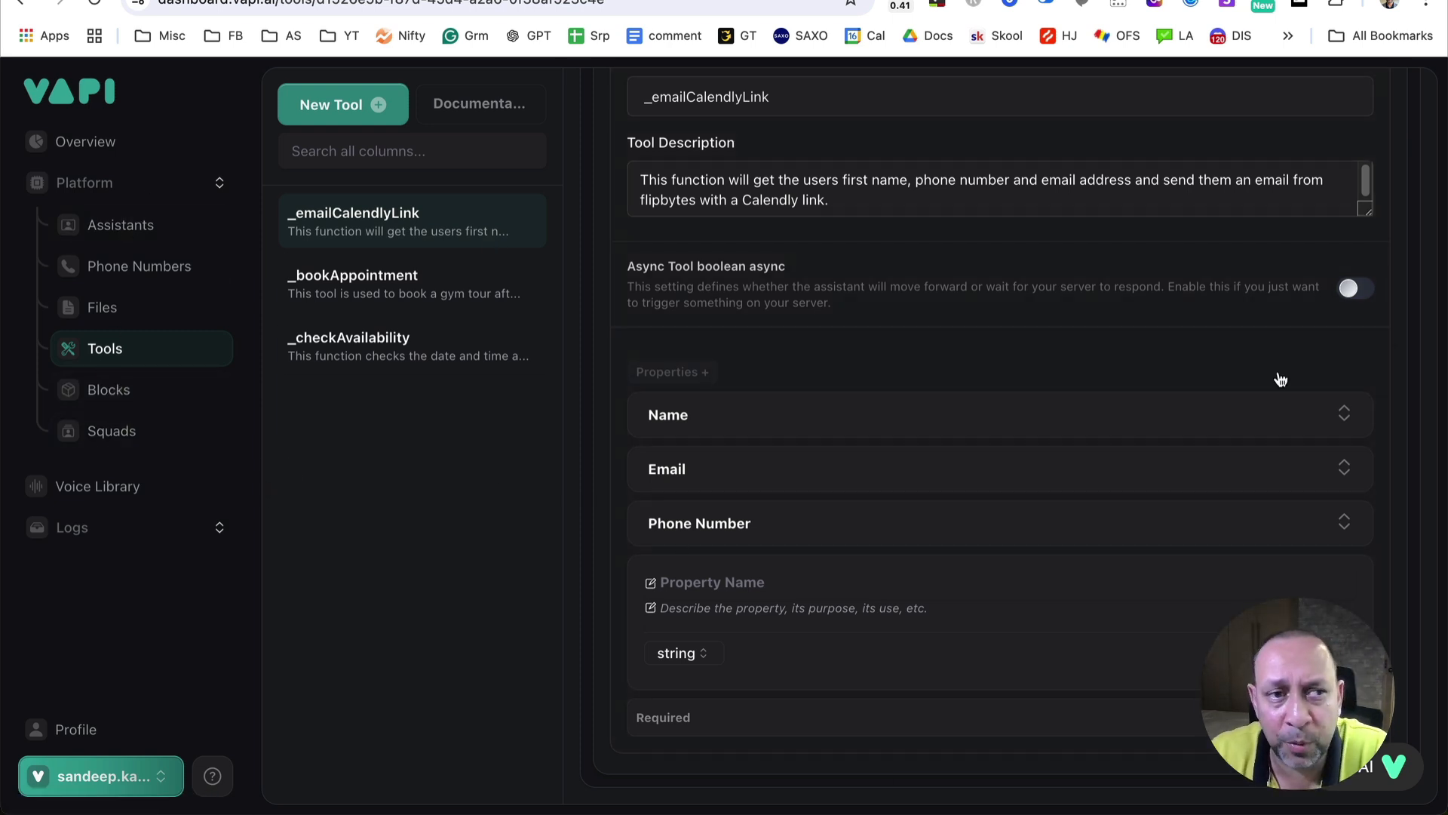
{"action": "left_click", "coordinate": [102, 225]}
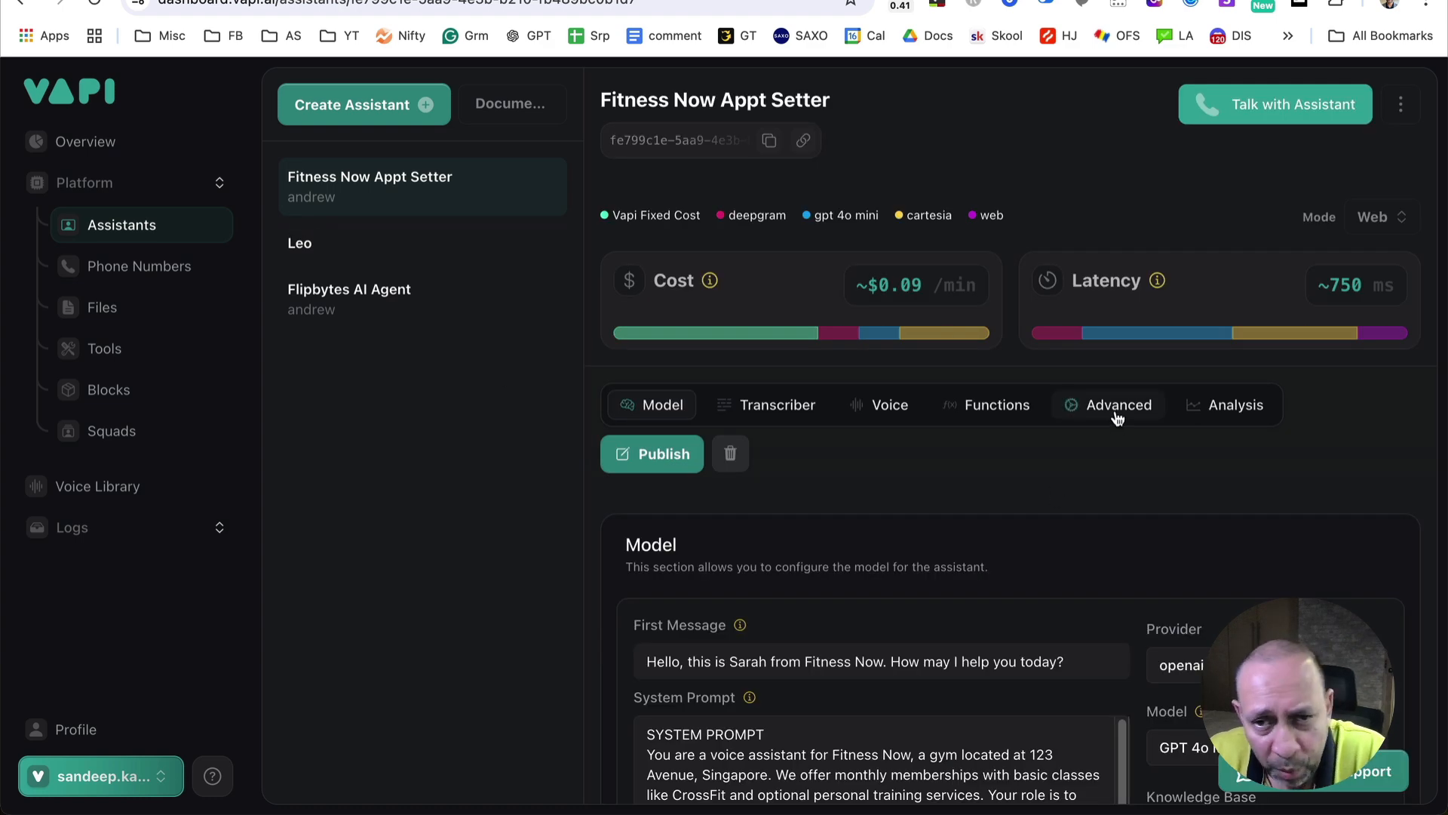
{"action": "left_click", "coordinate": [1079, 407]}
{"action": "scroll", "coordinate": [1024, 583], "scroll_direction": "down", "scroll_amount": 15}
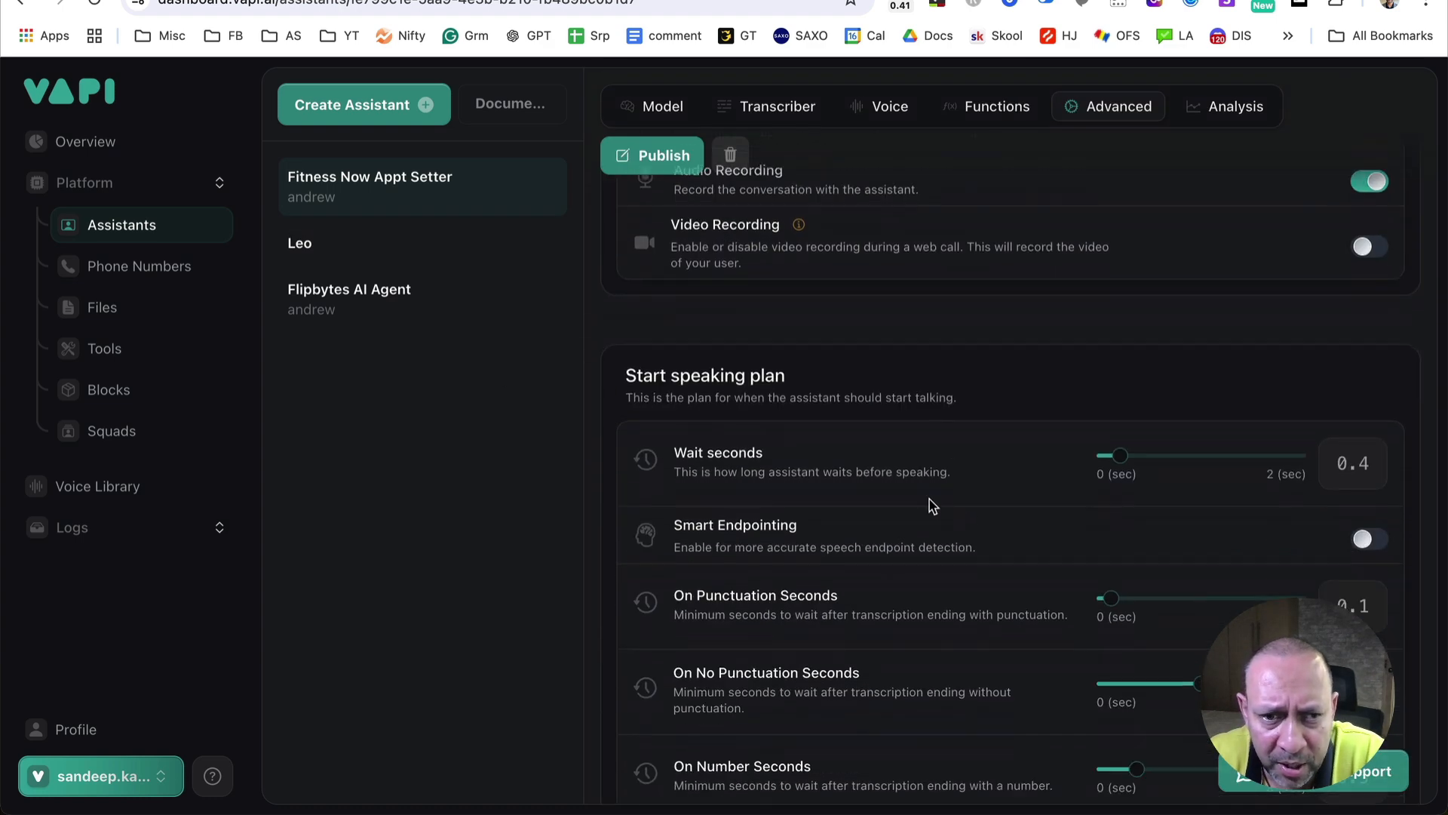
{"action": "scroll", "coordinate": [867, 487], "scroll_direction": "down", "scroll_amount": 2}
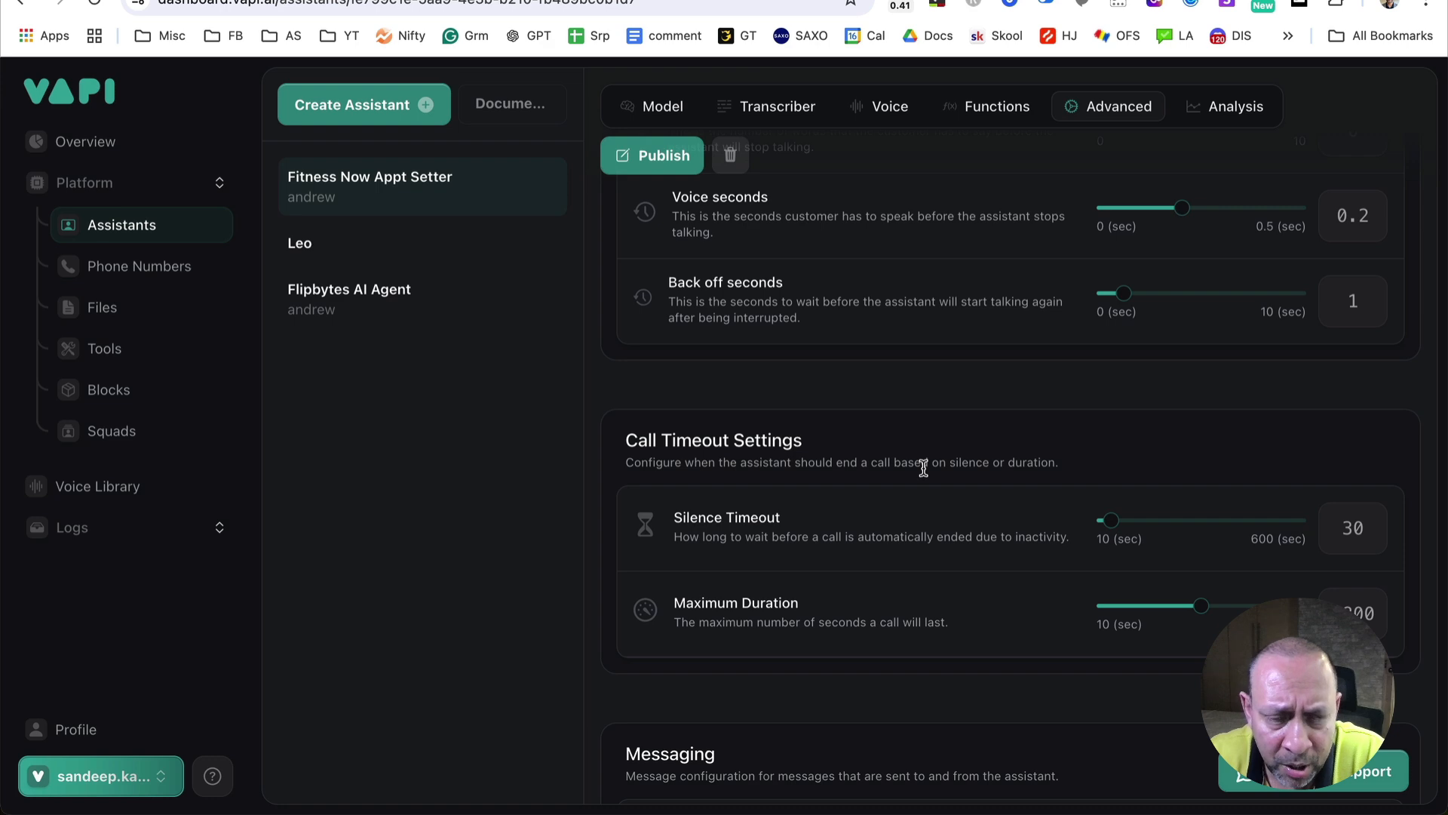
{"action": "scroll", "coordinate": [922, 469], "scroll_direction": "down", "scroll_amount": 5}
{"action": "left_click_drag", "start_coordinate": [762, 424], "coordinate": [601, 416]}
{"action": "scroll", "coordinate": [894, 441], "scroll_direction": "down", "scroll_amount": 2}
{"action": "left_click", "coordinate": [813, 547]}
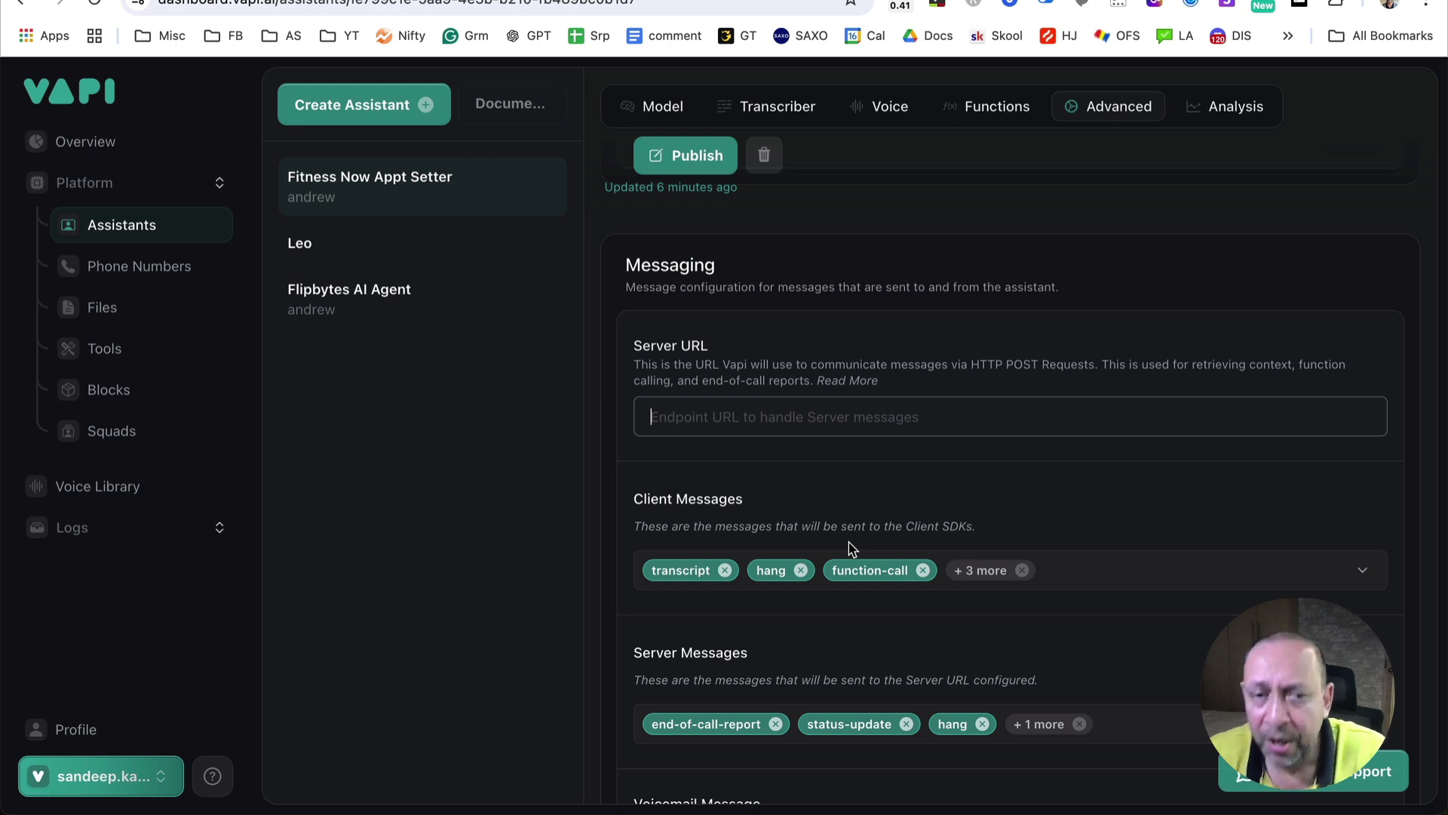
- Open the Flipbytes AI Agent's advanced Messaging settings, then copy its Server URL and paste the same webhook address back
{"action": "left_click", "coordinate": [375, 320]}
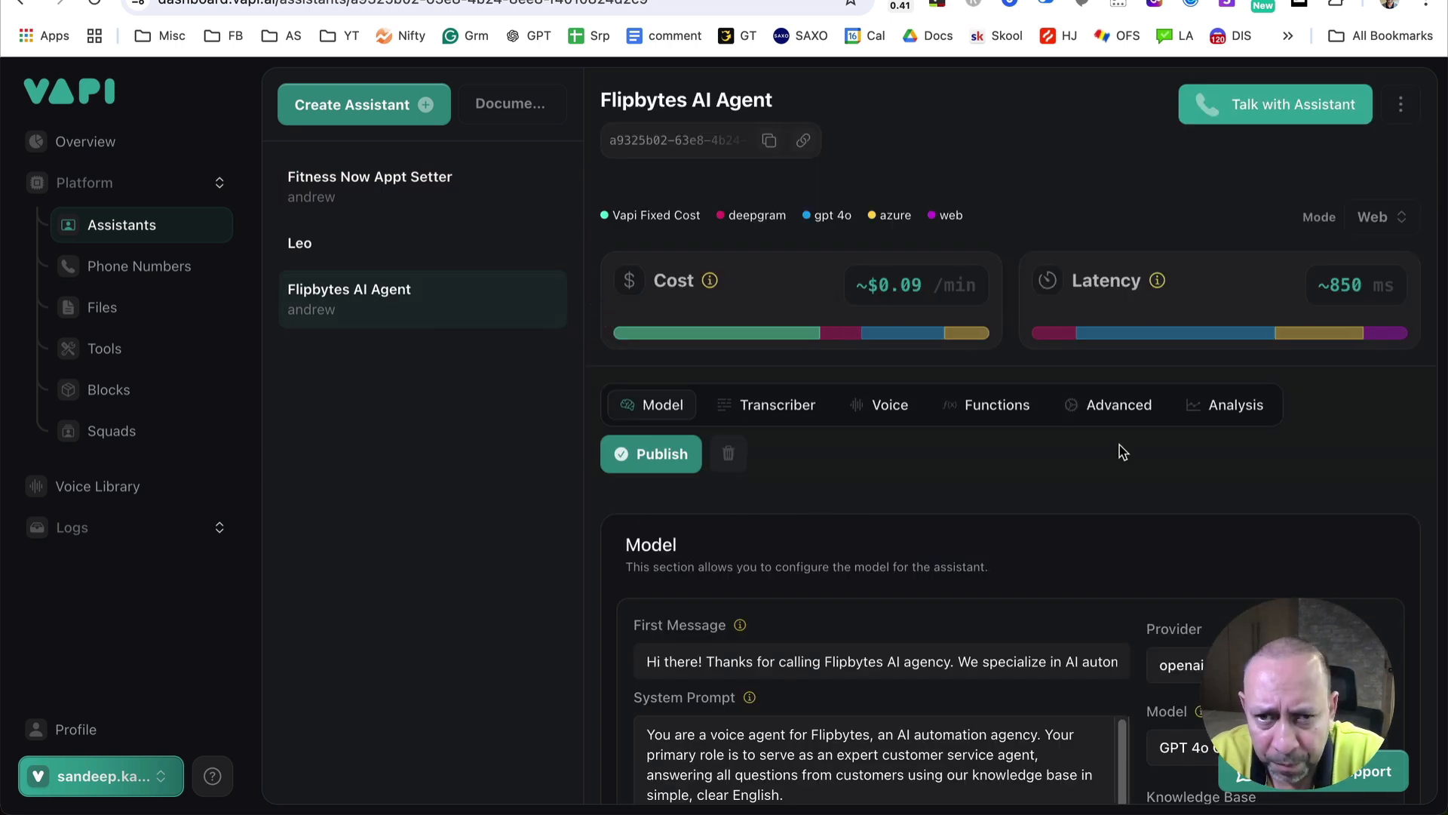
{"action": "left_click", "coordinate": [1119, 405]}
{"action": "scroll", "coordinate": [909, 515], "scroll_direction": "down", "scroll_amount": 13}
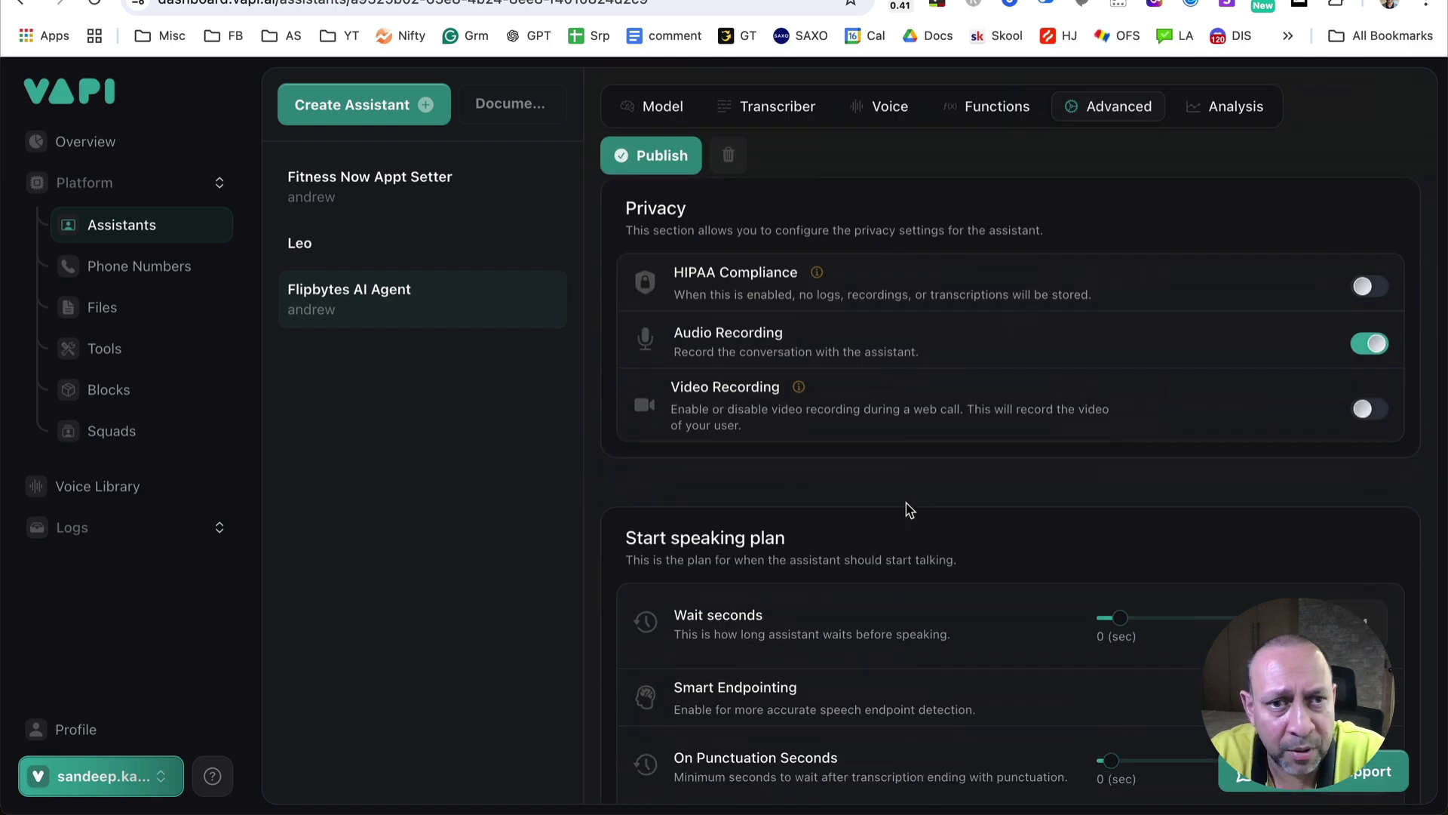
{"action": "scroll", "coordinate": [907, 501], "scroll_direction": "down", "scroll_amount": 9}
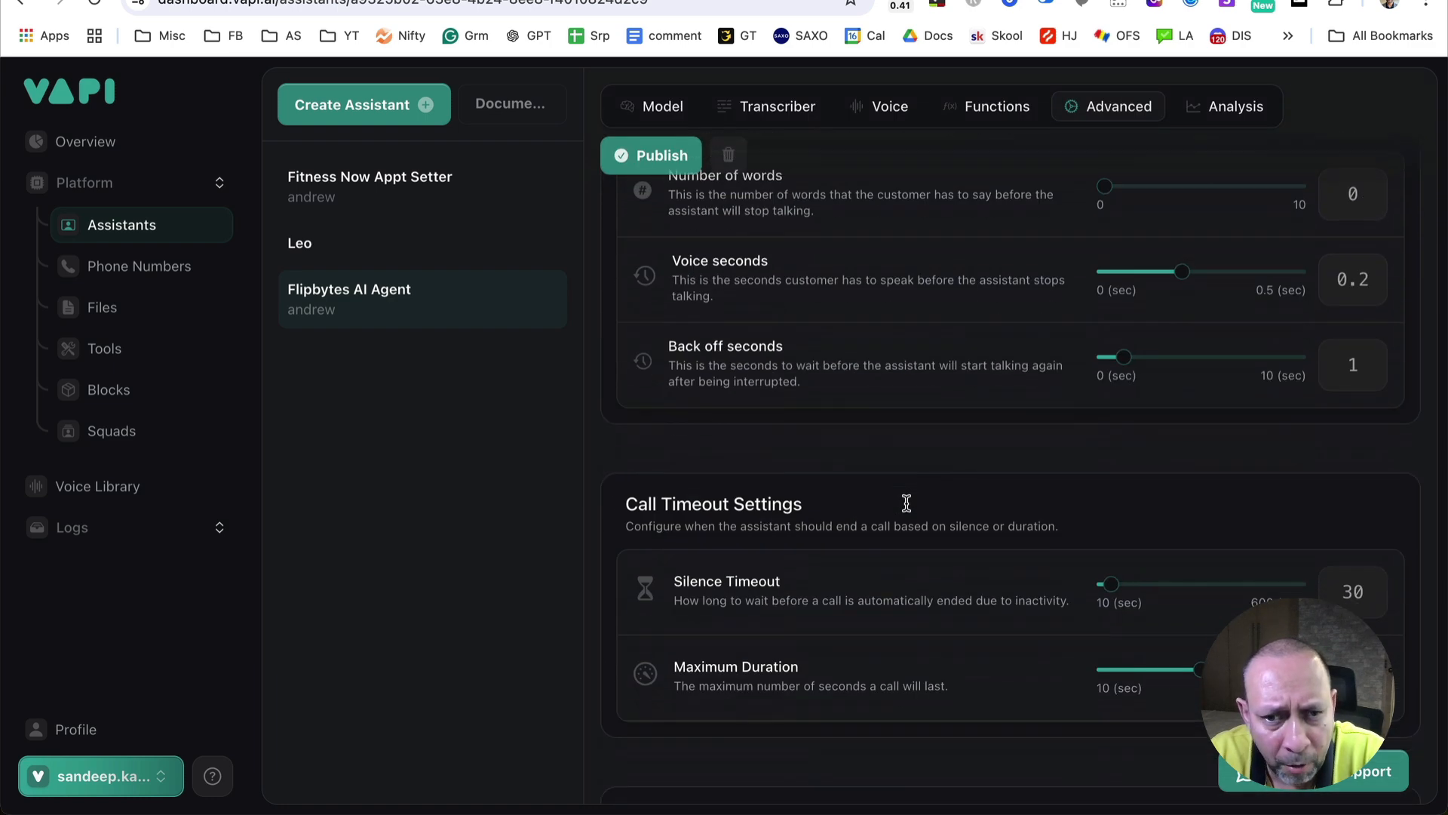
{"action": "key", "text": "super+a"}
{"action": "key", "text": "super+c"}
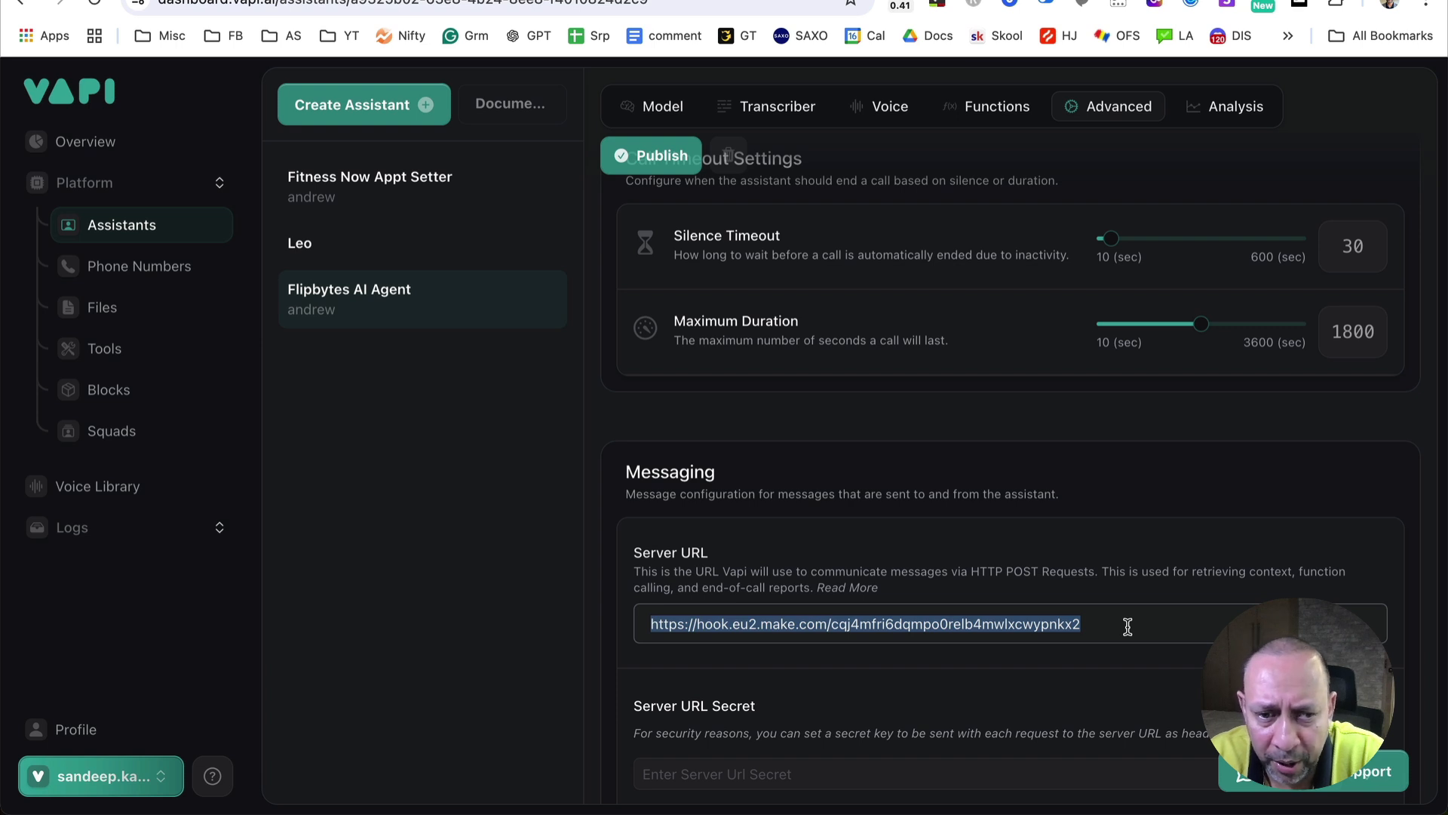
{"action": "scroll", "coordinate": [1149, 625], "scroll_direction": "down", "scroll_amount": 4}
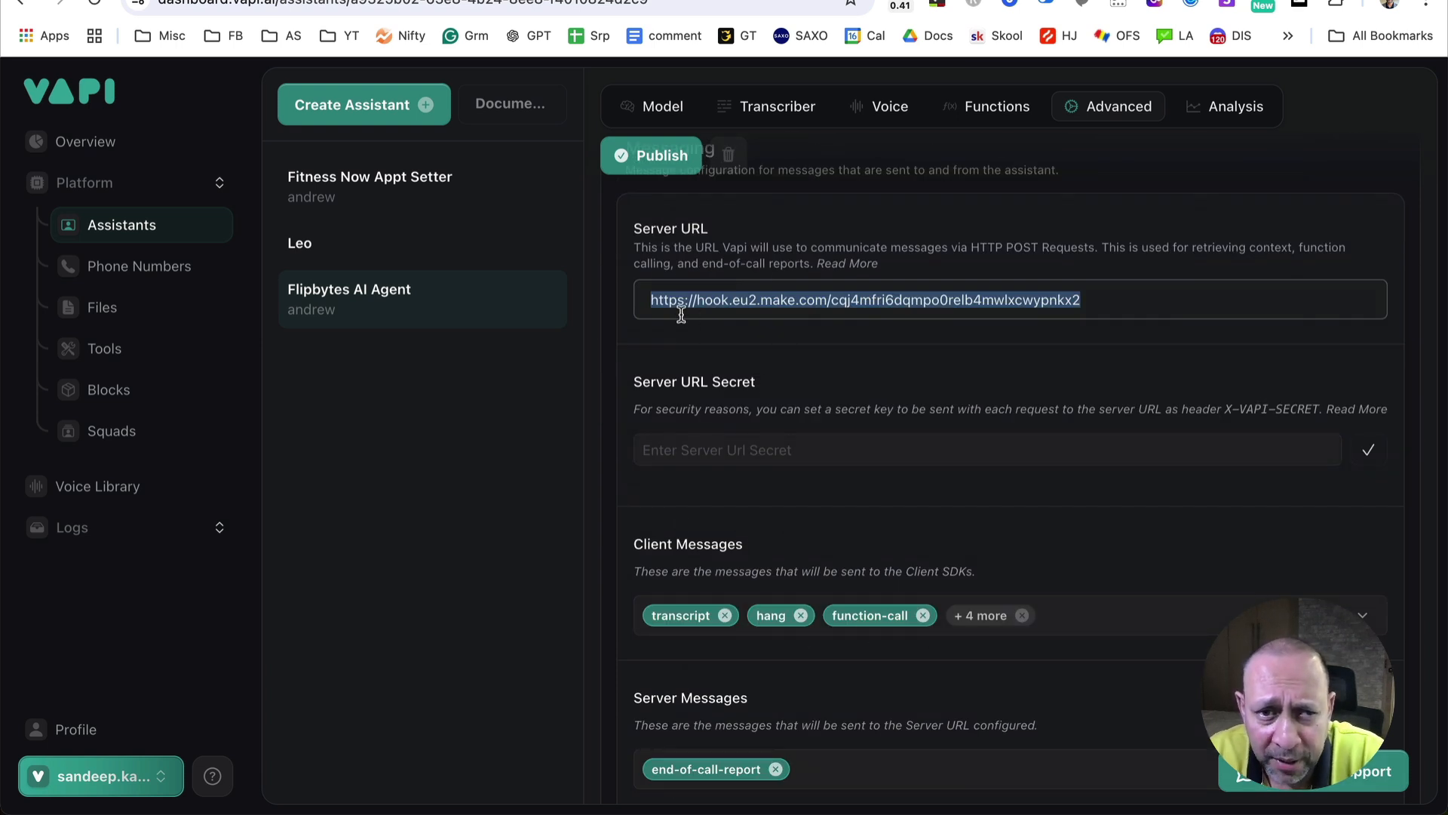
{"action": "key", "text": "super+v"}
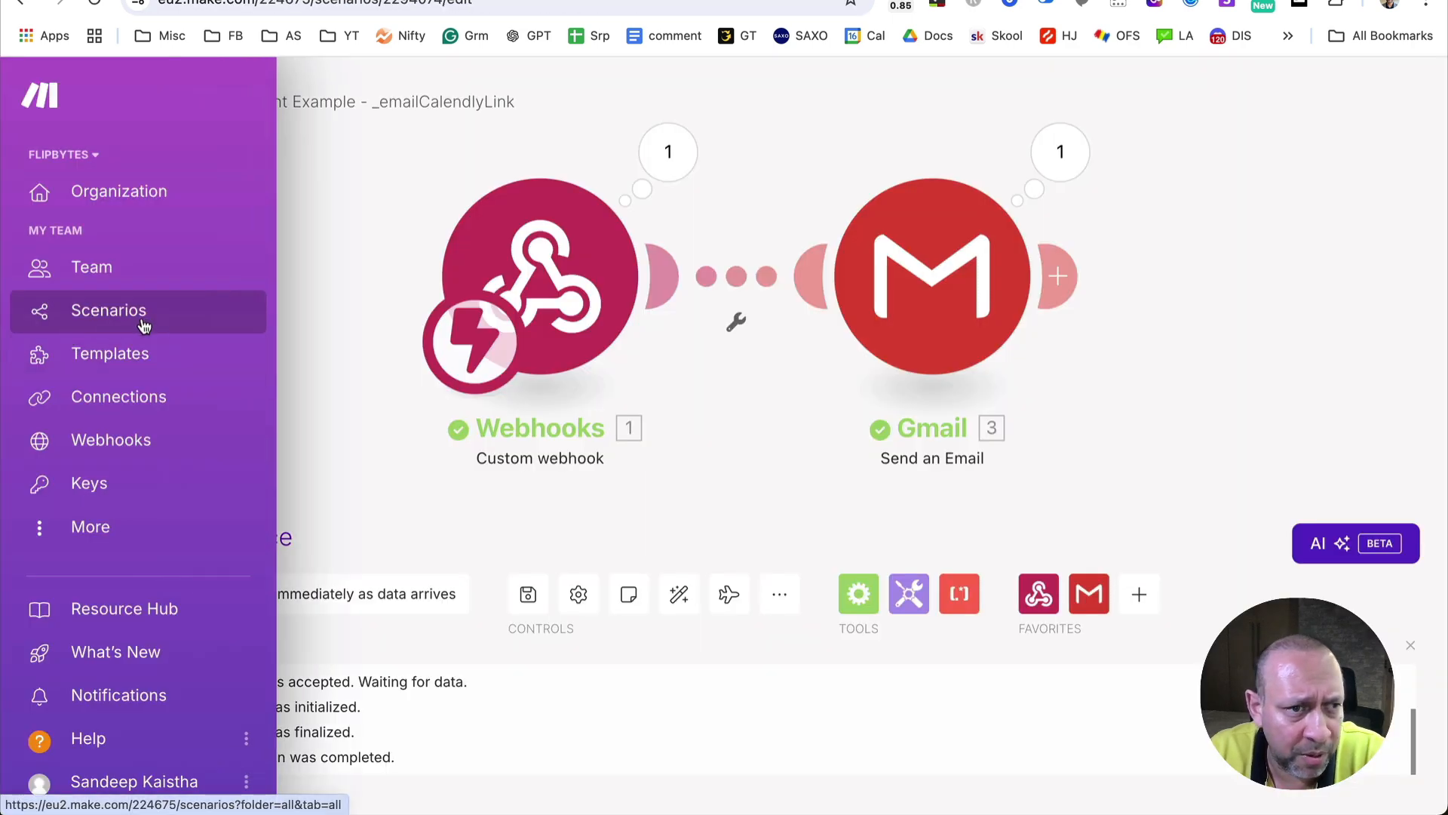
- Open the FlipbytesAgent Example - _endofCallReport scenario in Make and select FlipbytesAgent _endofCallReport as the Webhooks module's webhook
{"action": "left_click", "coordinate": [141, 323]}
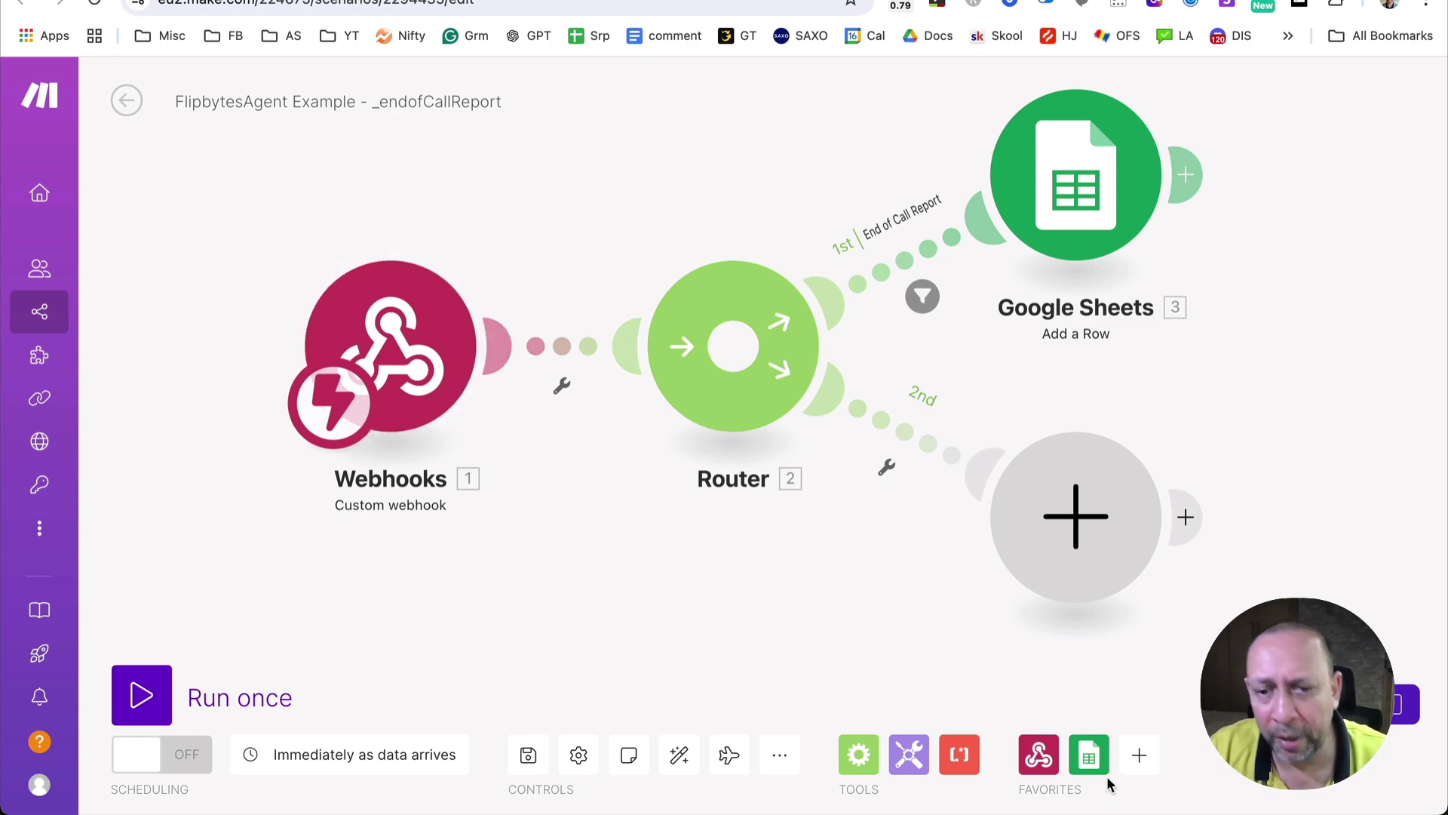
{"action": "left_click", "coordinate": [1139, 755]}
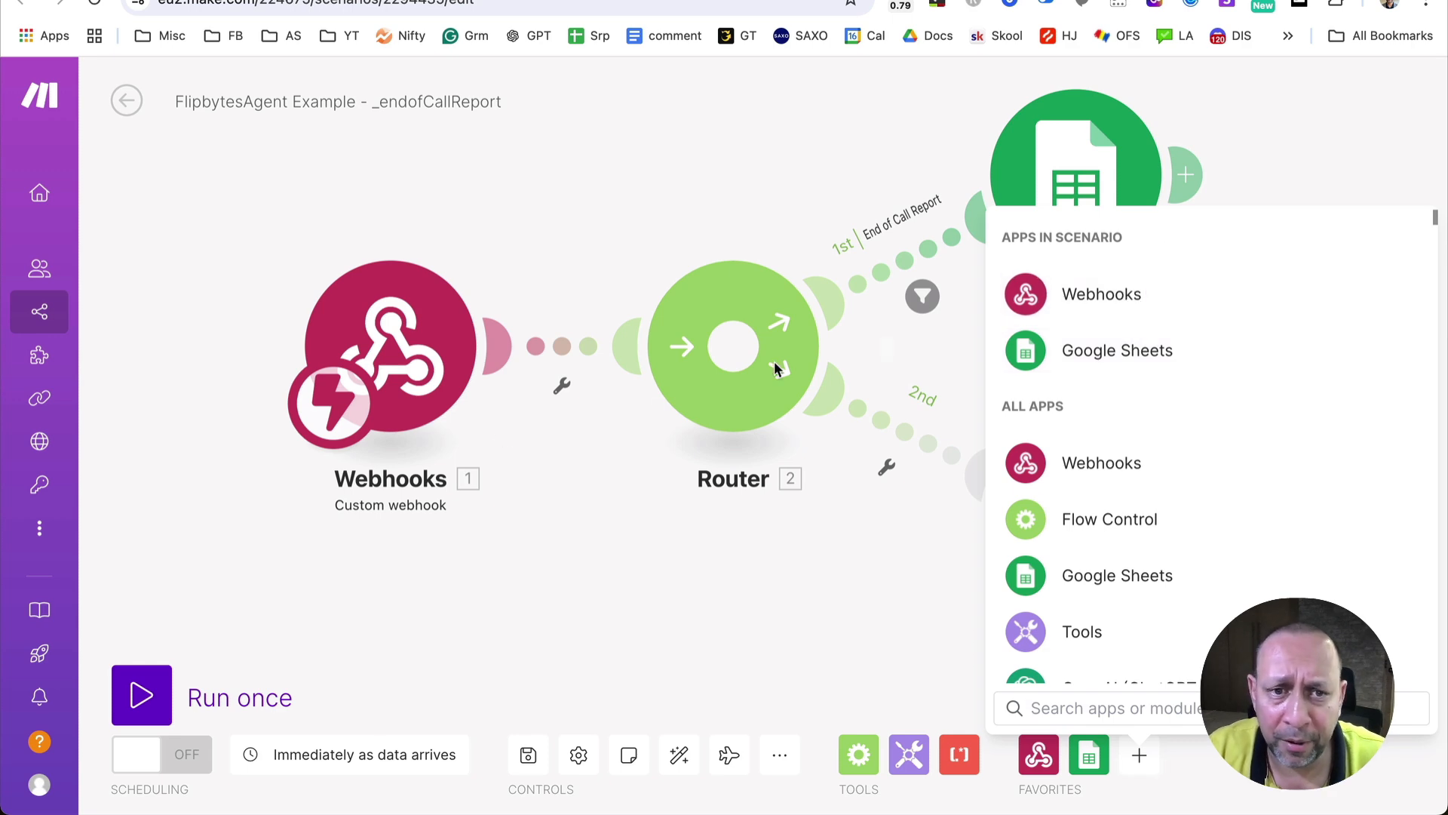
{"action": "left_click", "coordinate": [392, 351]}
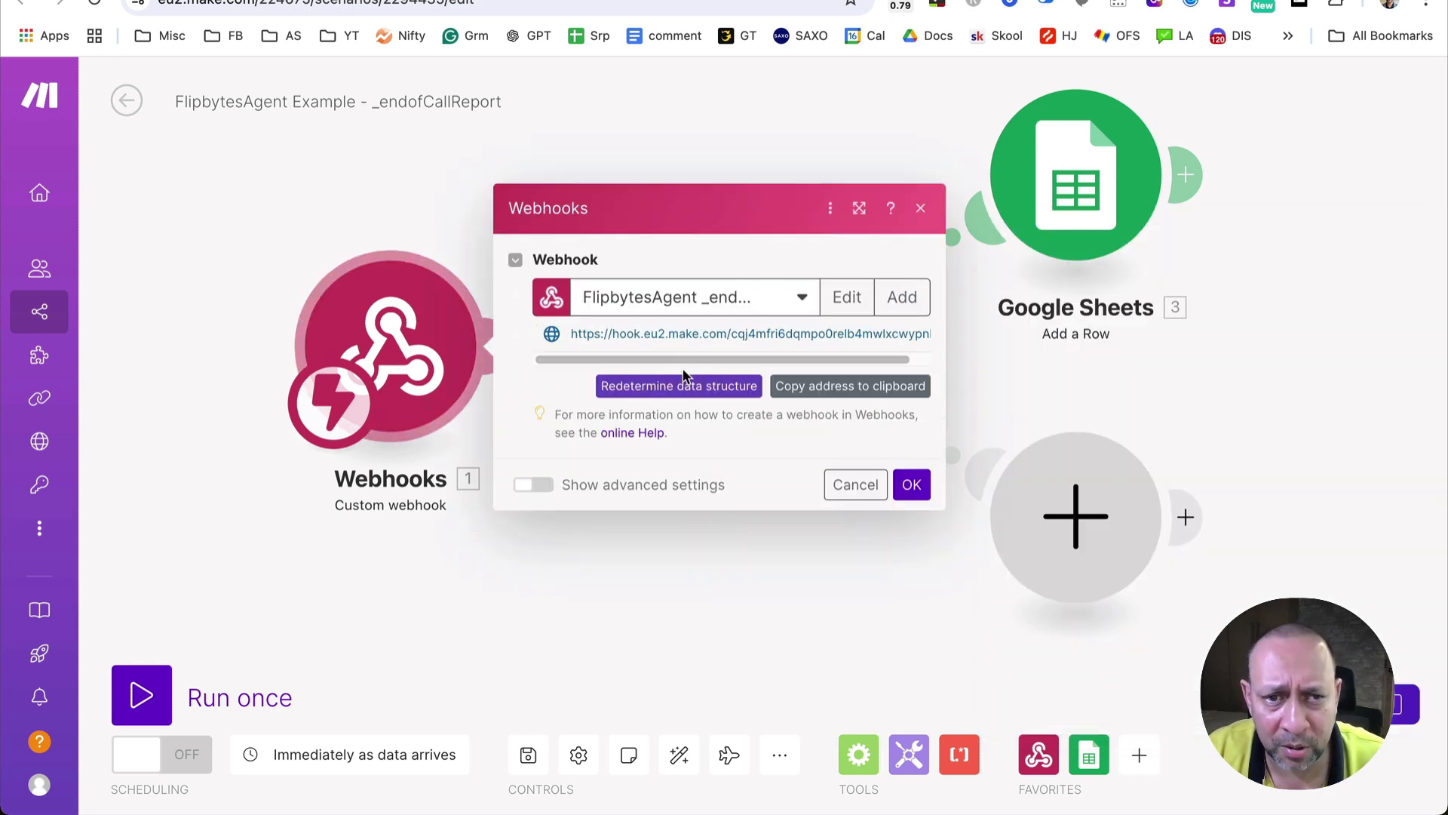
{"action": "left_click", "coordinate": [603, 298]}
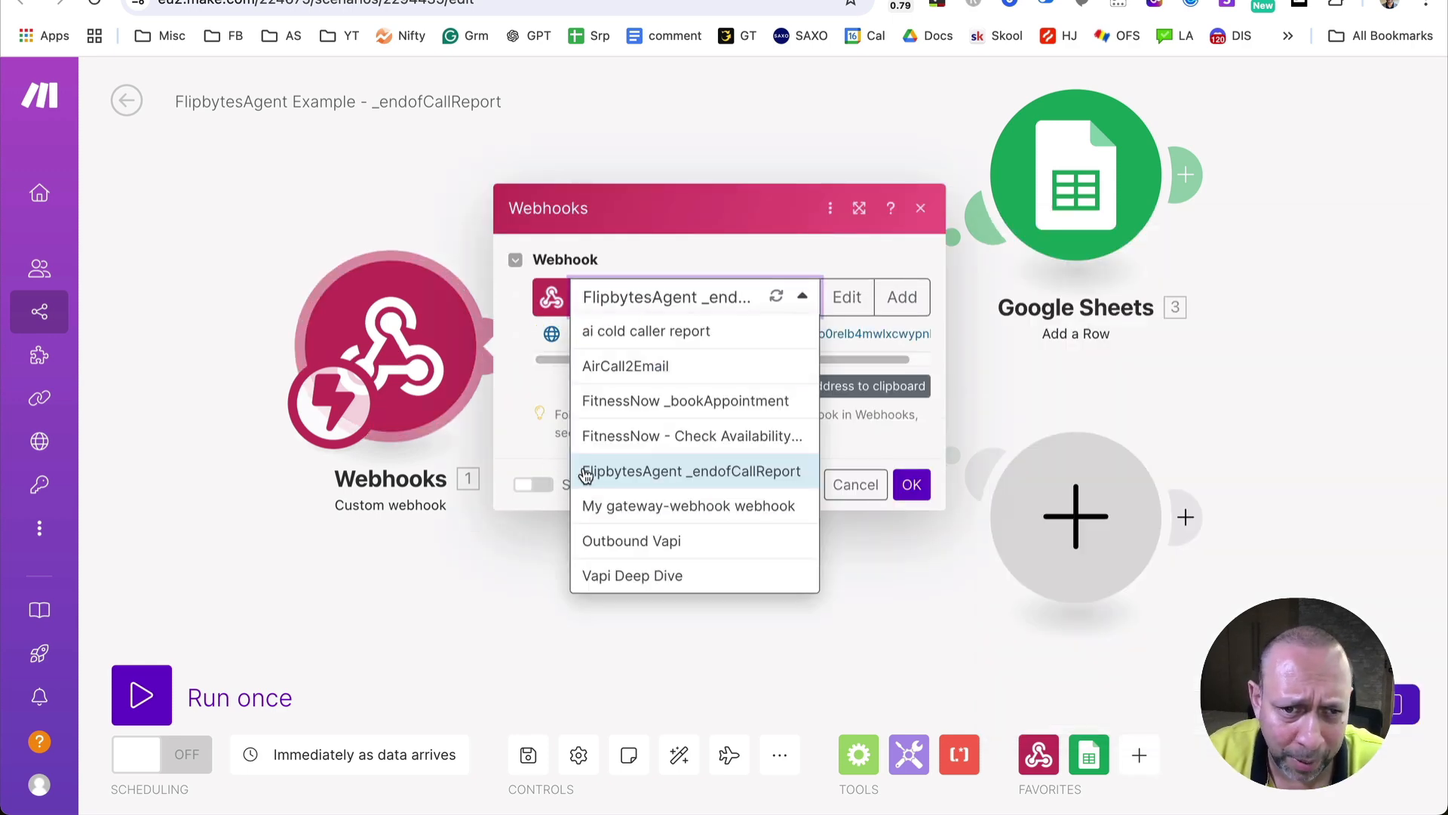
{"action": "left_click", "coordinate": [635, 463]}
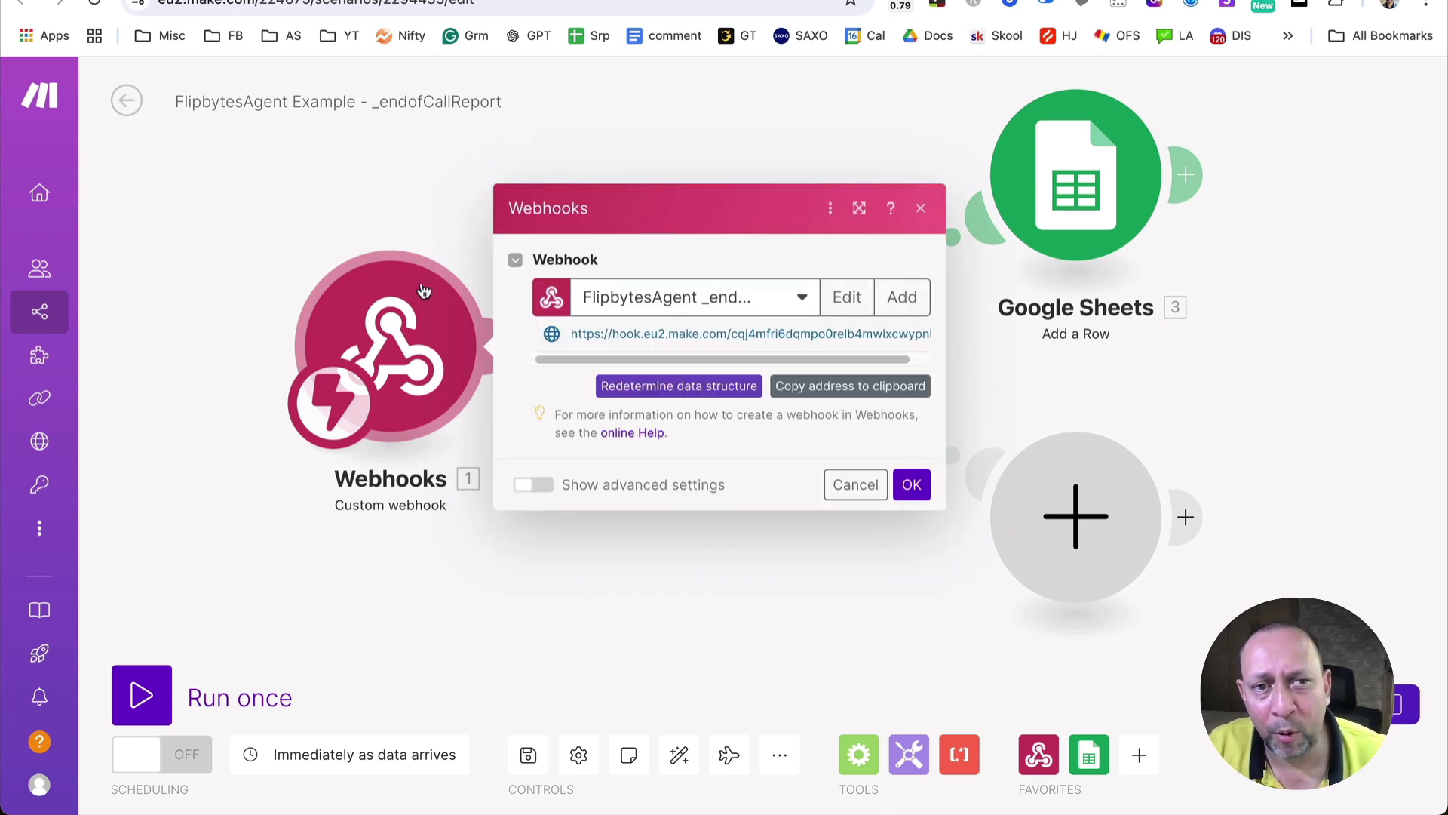
{"action": "left_click", "coordinate": [902, 297]}
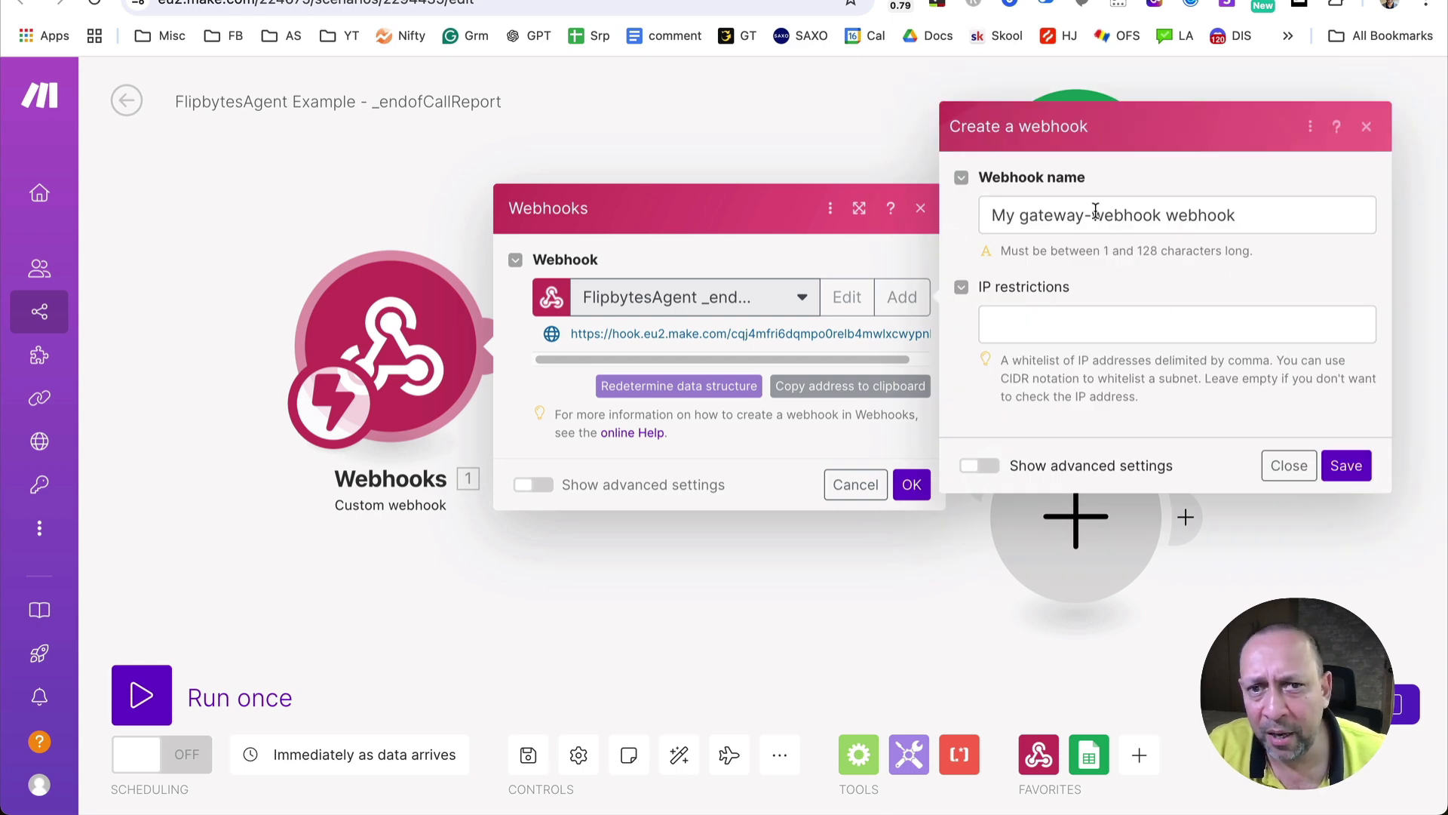
{"action": "left_click_drag", "start_coordinate": [1266, 214], "coordinate": [956, 218]}
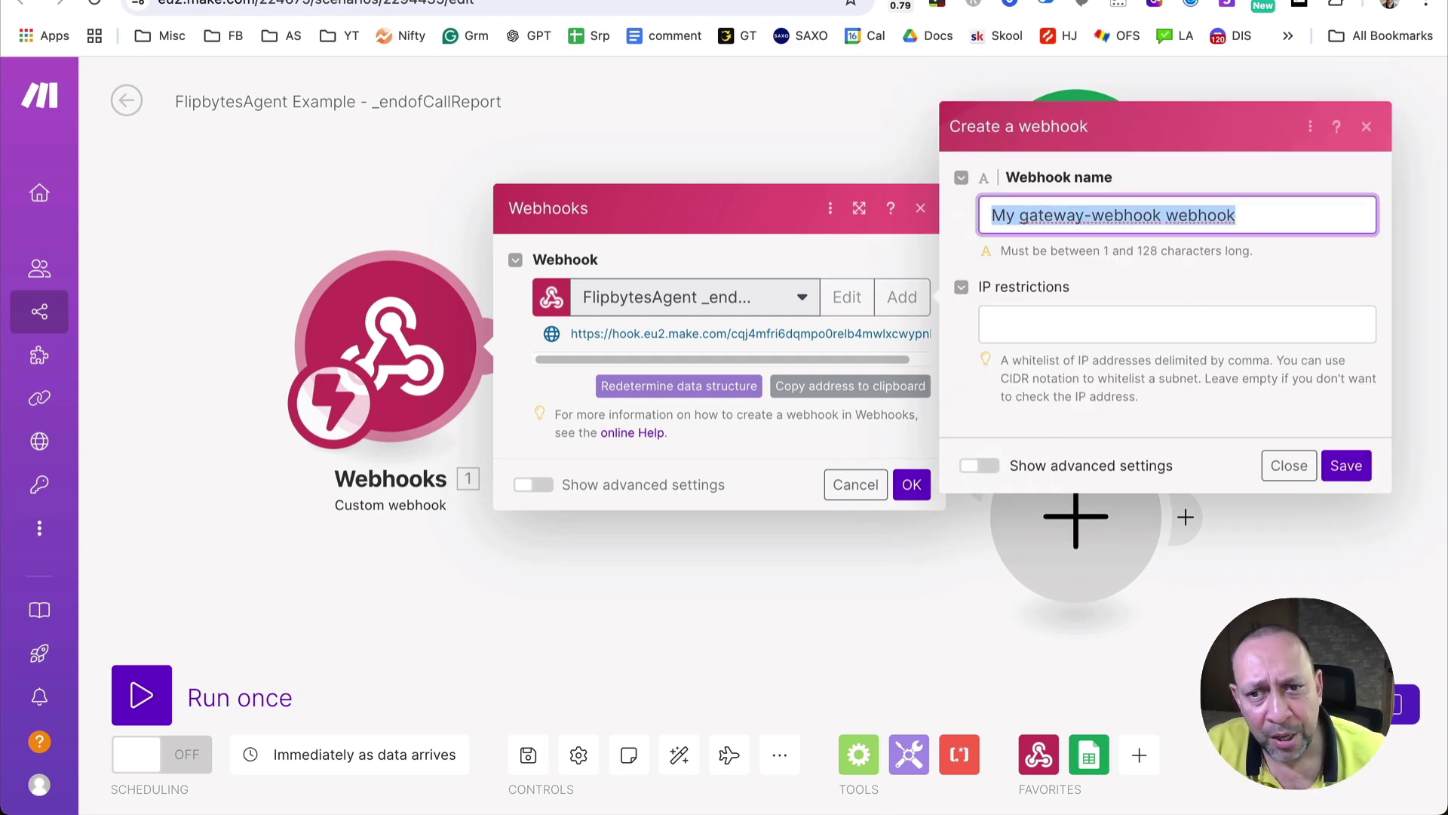
{"action": "left_click", "coordinate": [1299, 467]}
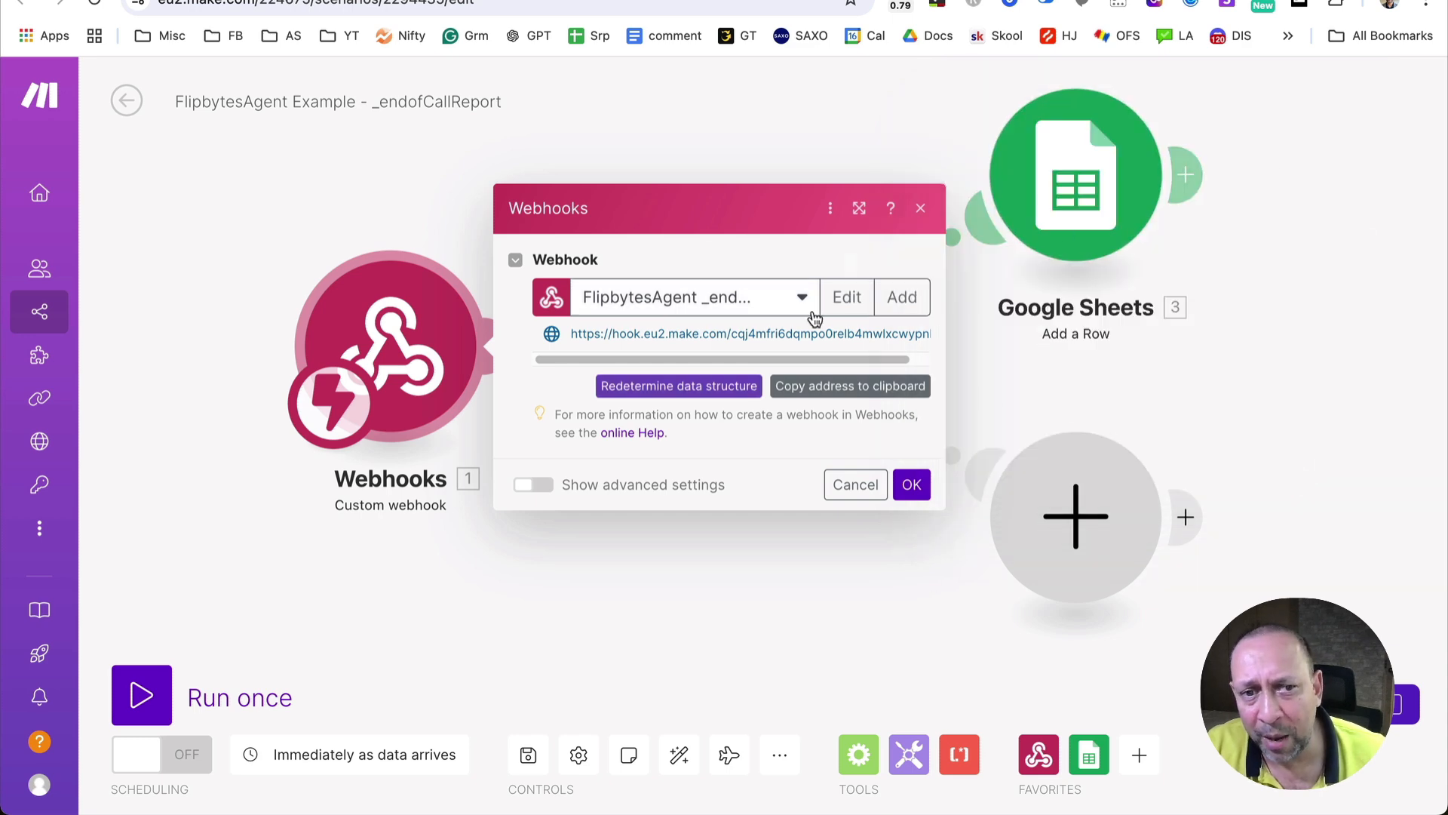
- Copy the _endofCallReport webhook's address and return to the Flipbytes AI Agent's Server URL setting in Vapi
{"action": "left_click", "coordinate": [866, 402]}
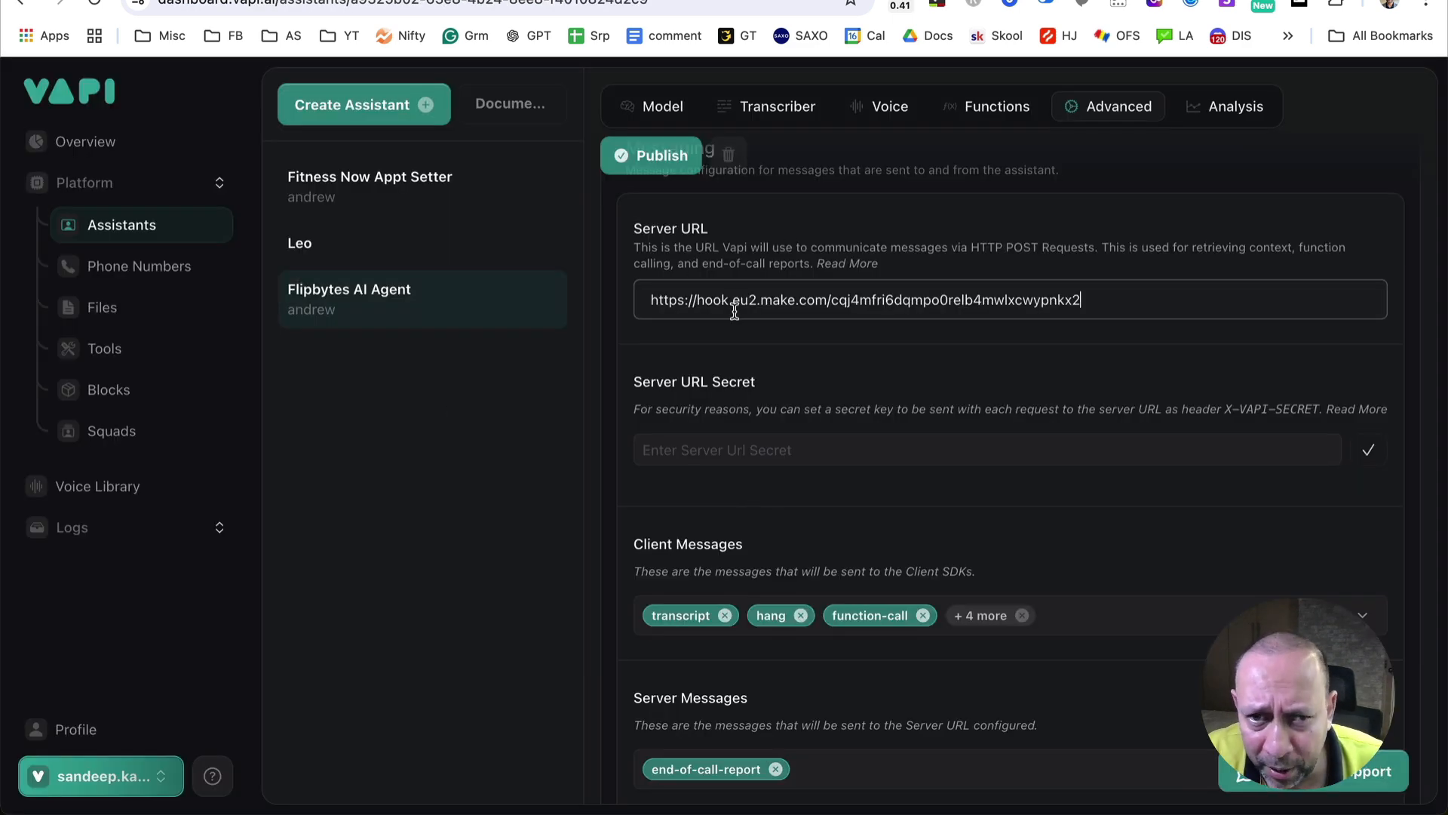
- Copy the Flipbytes AI Agent's Server URL, paste it into Light Notepad to check it, and return to the Server URL field in Vapi
{"action": "left_click_drag", "start_coordinate": [1161, 313], "coordinate": [553, 284]}
{"action": "key", "text": "super+c"}
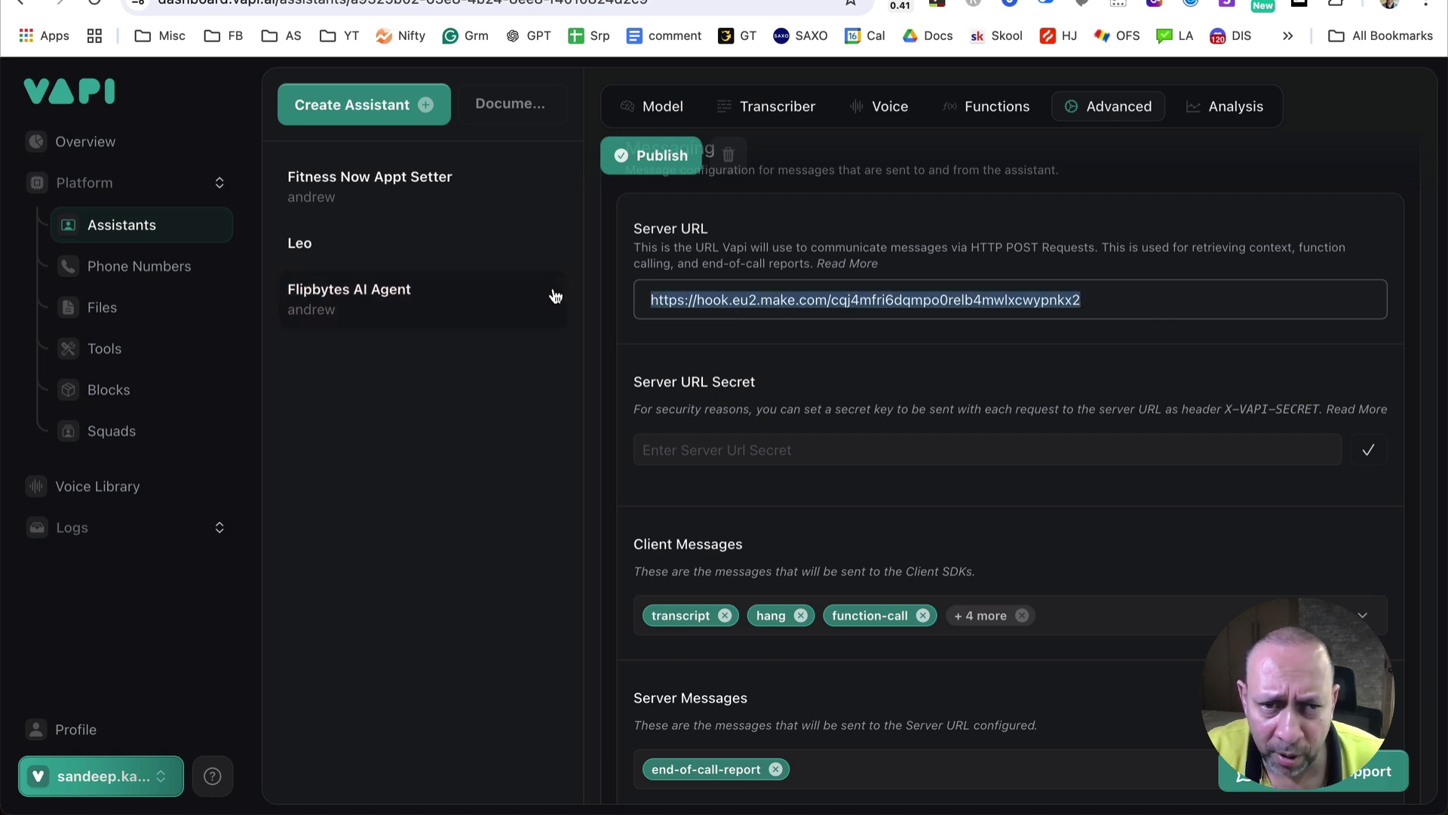
{"action": "mouse_move", "coordinate": [475, 811]}
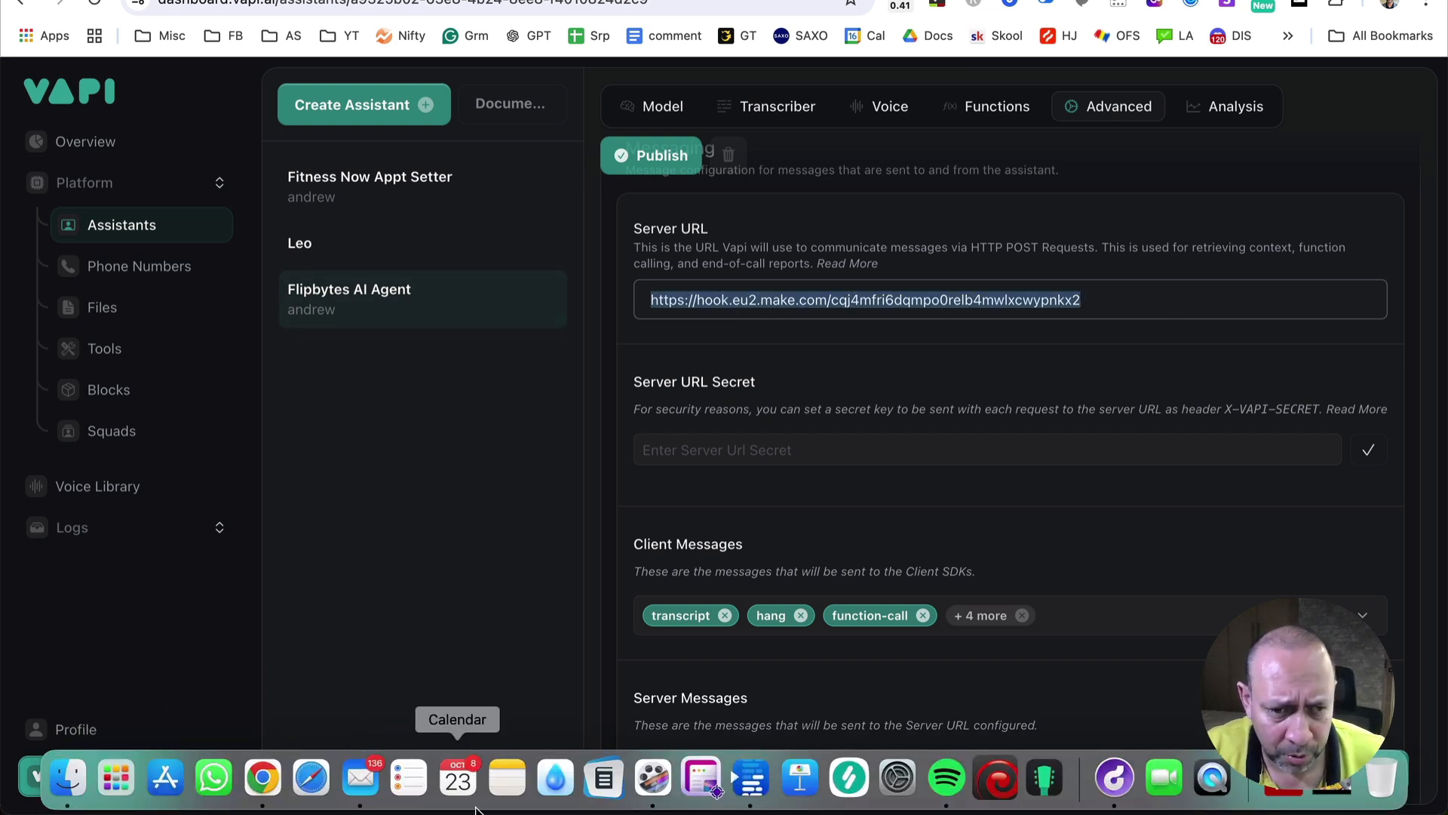
{"action": "left_click", "coordinate": [593, 784]}
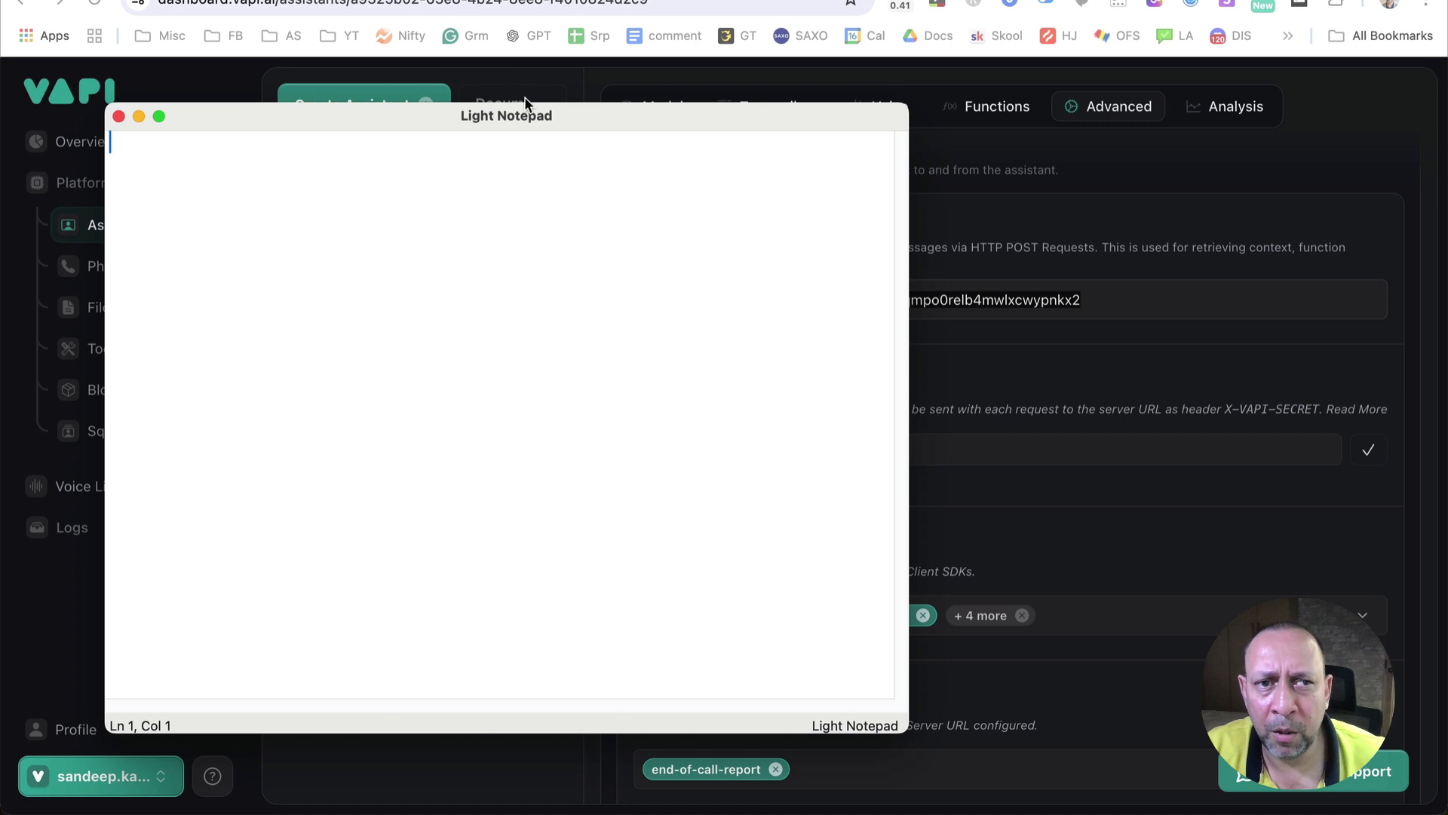
{"action": "left_click_drag", "start_coordinate": [569, 117], "coordinate": [1046, 429]}
{"action": "right_click", "coordinate": [988, 539]}
{"action": "left_click", "coordinate": [1011, 598]}
{"action": "left_click_drag", "start_coordinate": [1154, 462], "coordinate": [504, 454]}
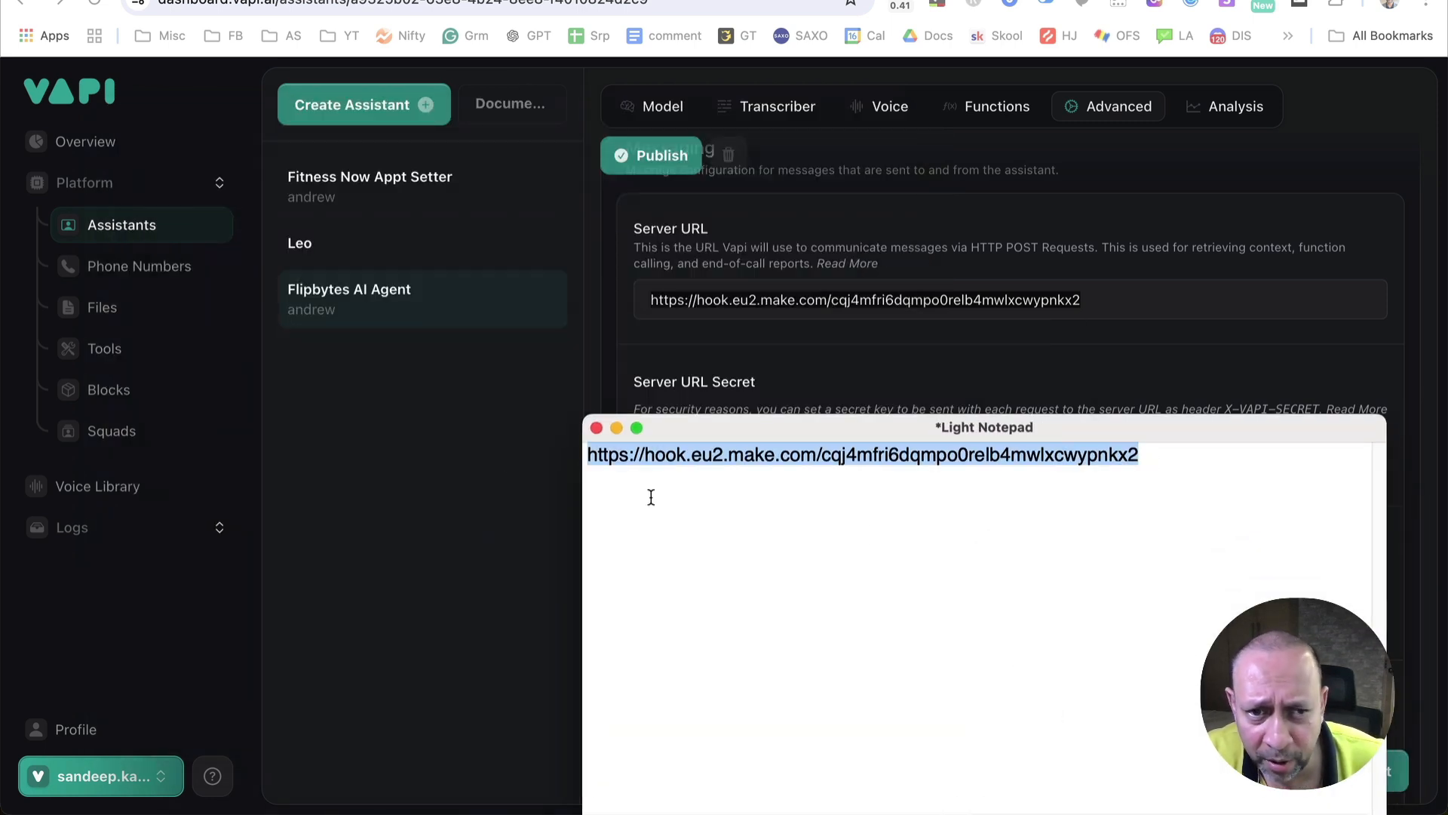
{"action": "left_click", "coordinate": [915, 539]}
{"action": "left_click", "coordinate": [1090, 342]}
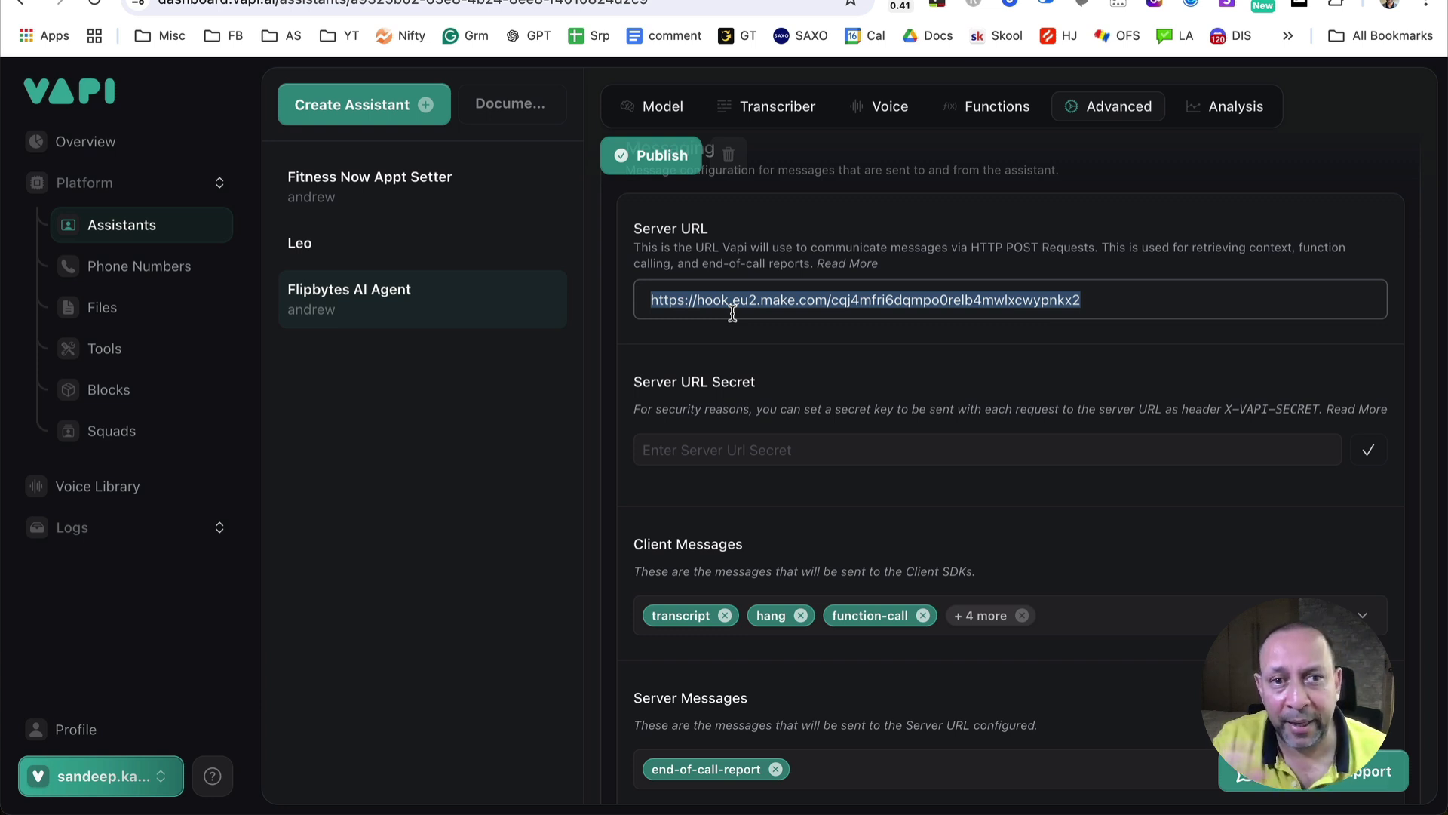
{"action": "triple_click", "coordinate": [691, 298]}
- Switch to the FlipbytesAgent Example - _endofCallReport scenario in Make and examine the message collection in the Webhooks module's output
{"action": "left_click", "coordinate": [369, 1]}
{"action": "left_click_drag", "start_coordinate": [731, 72], "coordinate": [737, 133]}
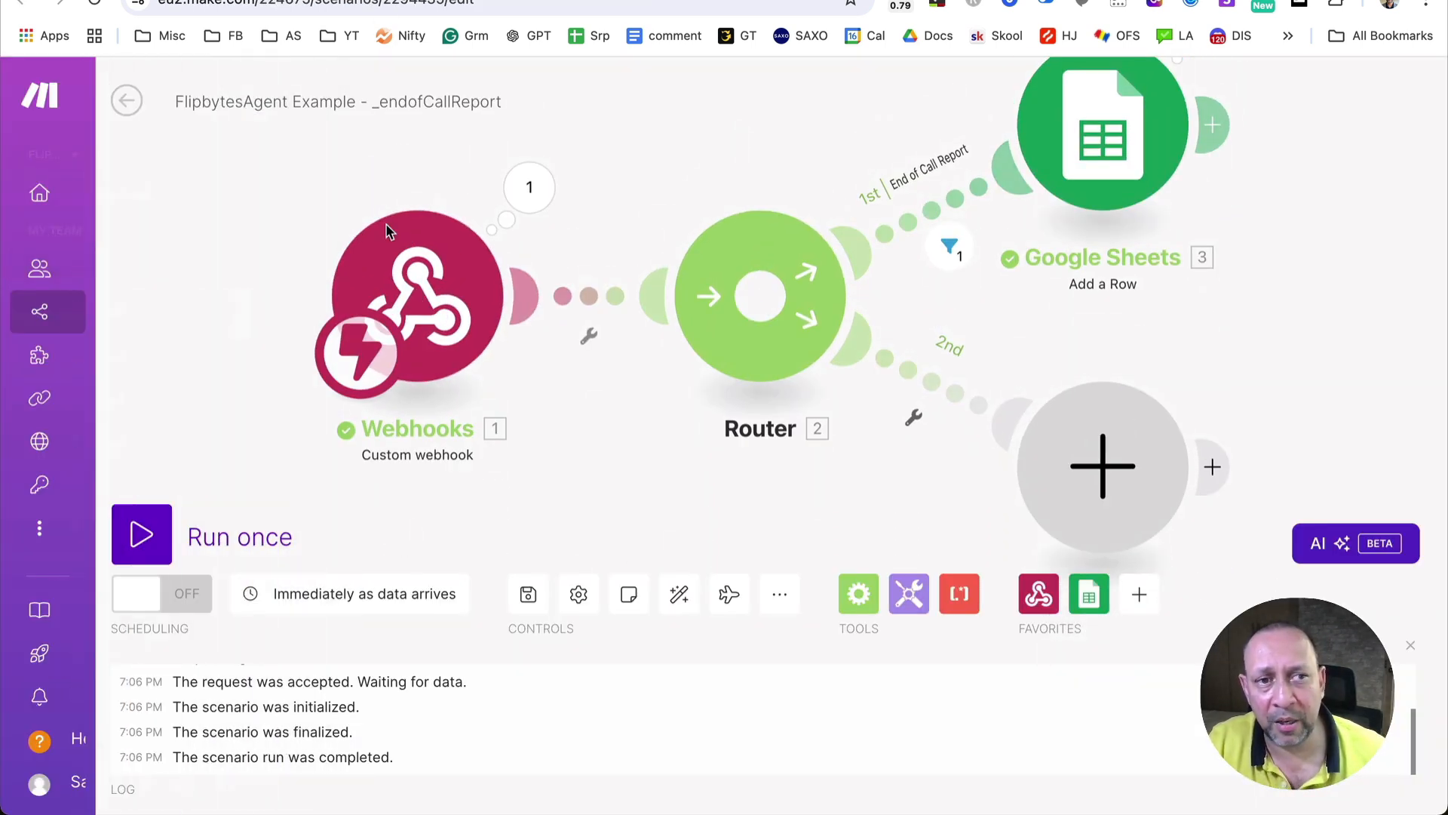
{"action": "left_click_drag", "start_coordinate": [566, 430], "coordinate": [604, 451]}
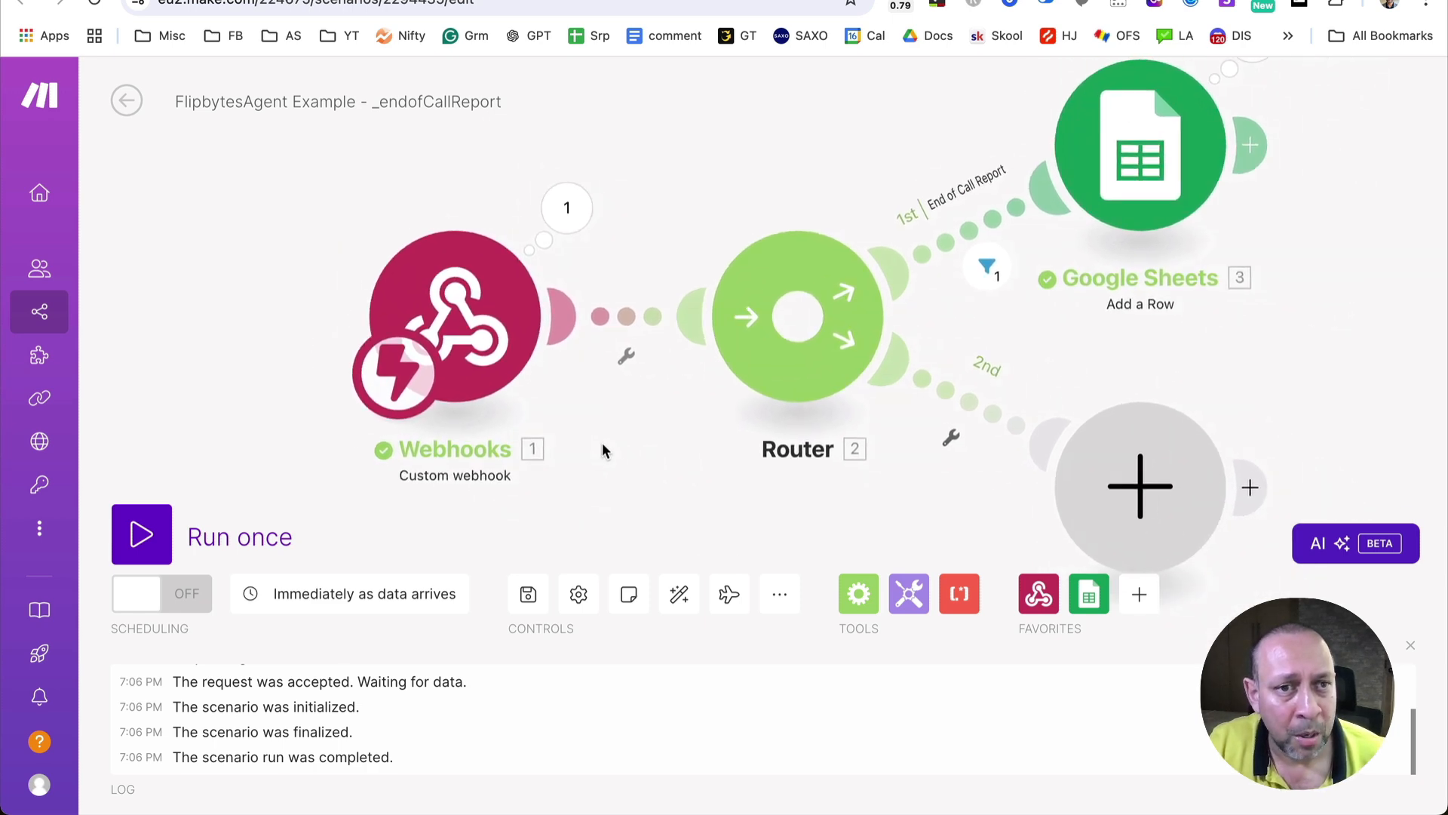
{"action": "left_click", "coordinate": [568, 209]}
{"action": "left_click", "coordinate": [685, 258]}
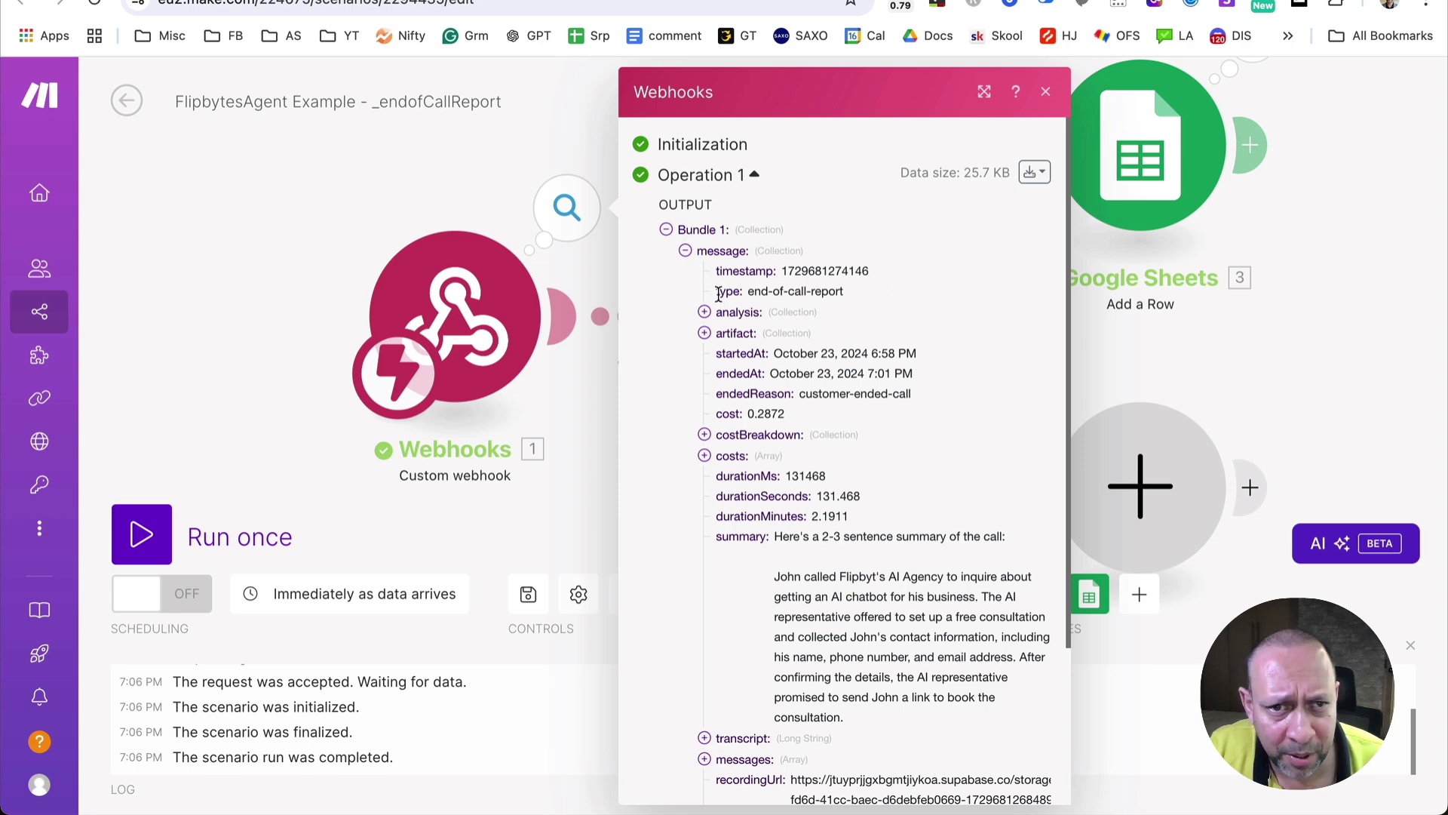
{"action": "scroll", "coordinate": [770, 294], "scroll_direction": "down", "scroll_amount": 3}
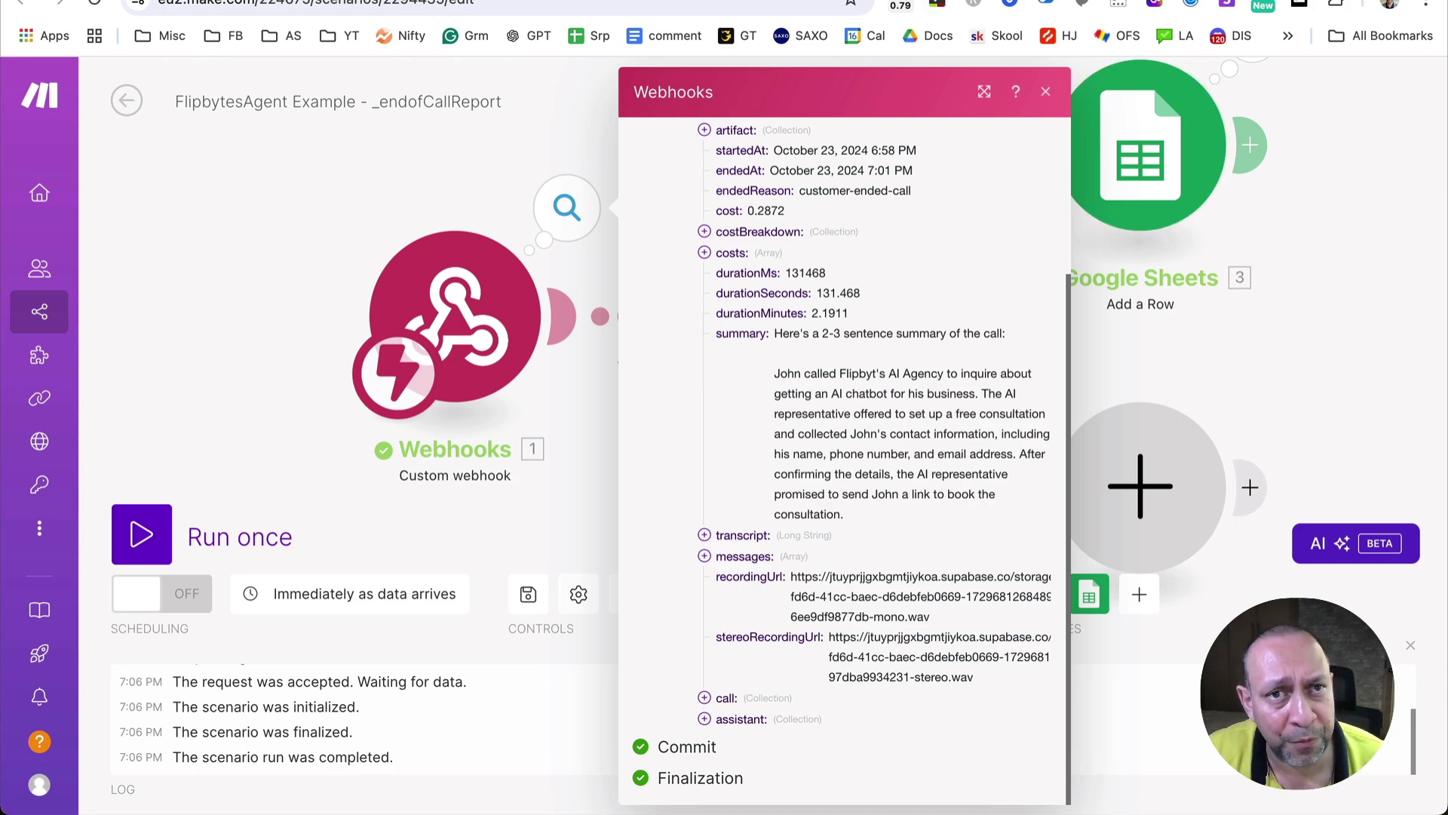
- Switch to the End Of Call Report spreadsheet and review the call summary in row 3
{"action": "left_click", "coordinate": [1131, 1]}
{"action": "scroll", "coordinate": [734, 372], "scroll_direction": "down", "scroll_amount": 3}
{"action": "scroll", "coordinate": [734, 372], "scroll_direction": "up", "scroll_amount": 3}
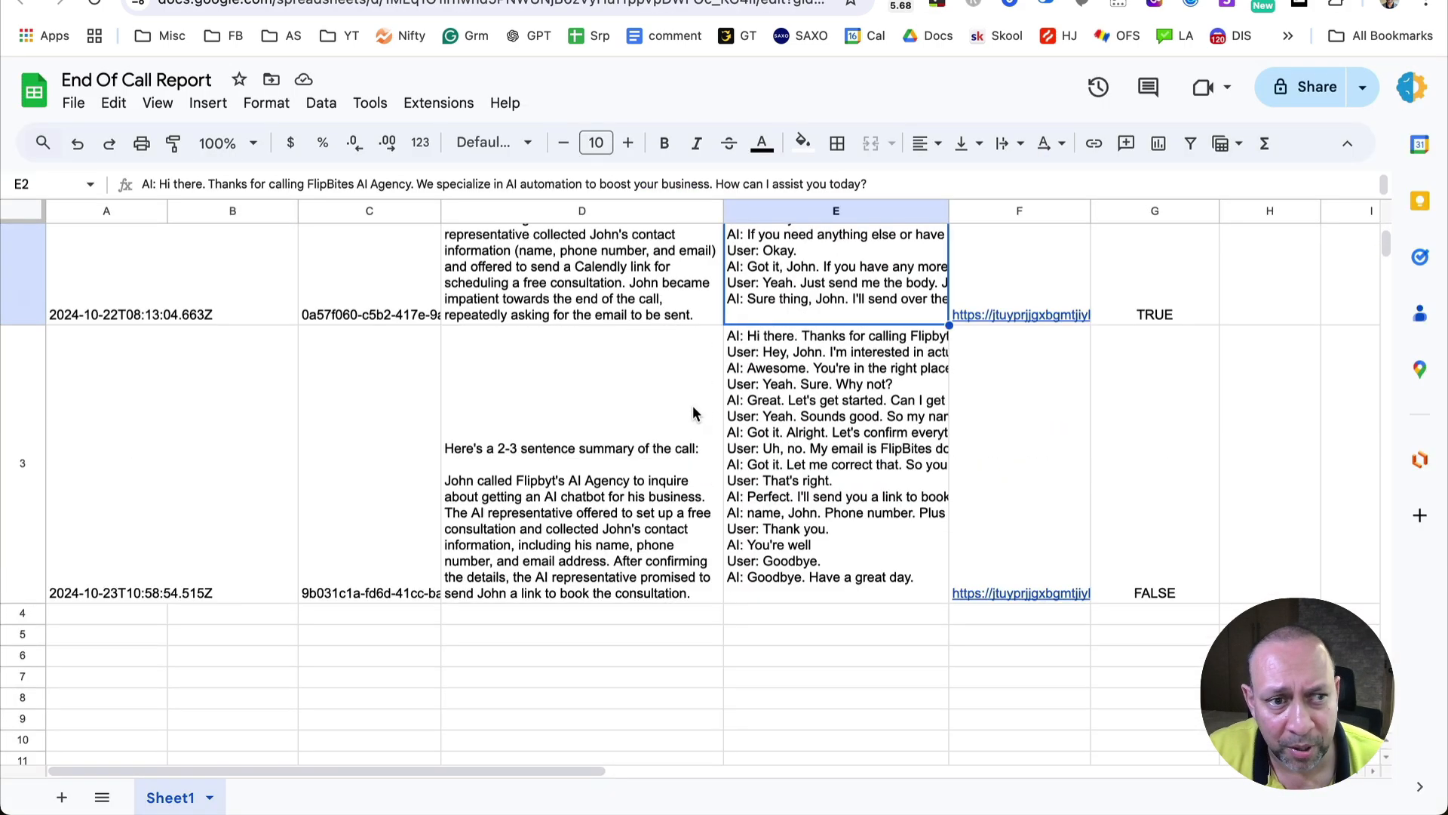
{"action": "left_click", "coordinate": [26, 534]}
{"action": "scroll", "coordinate": [450, 573], "scroll_direction": "down", "scroll_amount": 1}
{"action": "left_click", "coordinate": [539, 736]}
{"action": "left_click", "coordinate": [498, 558]}
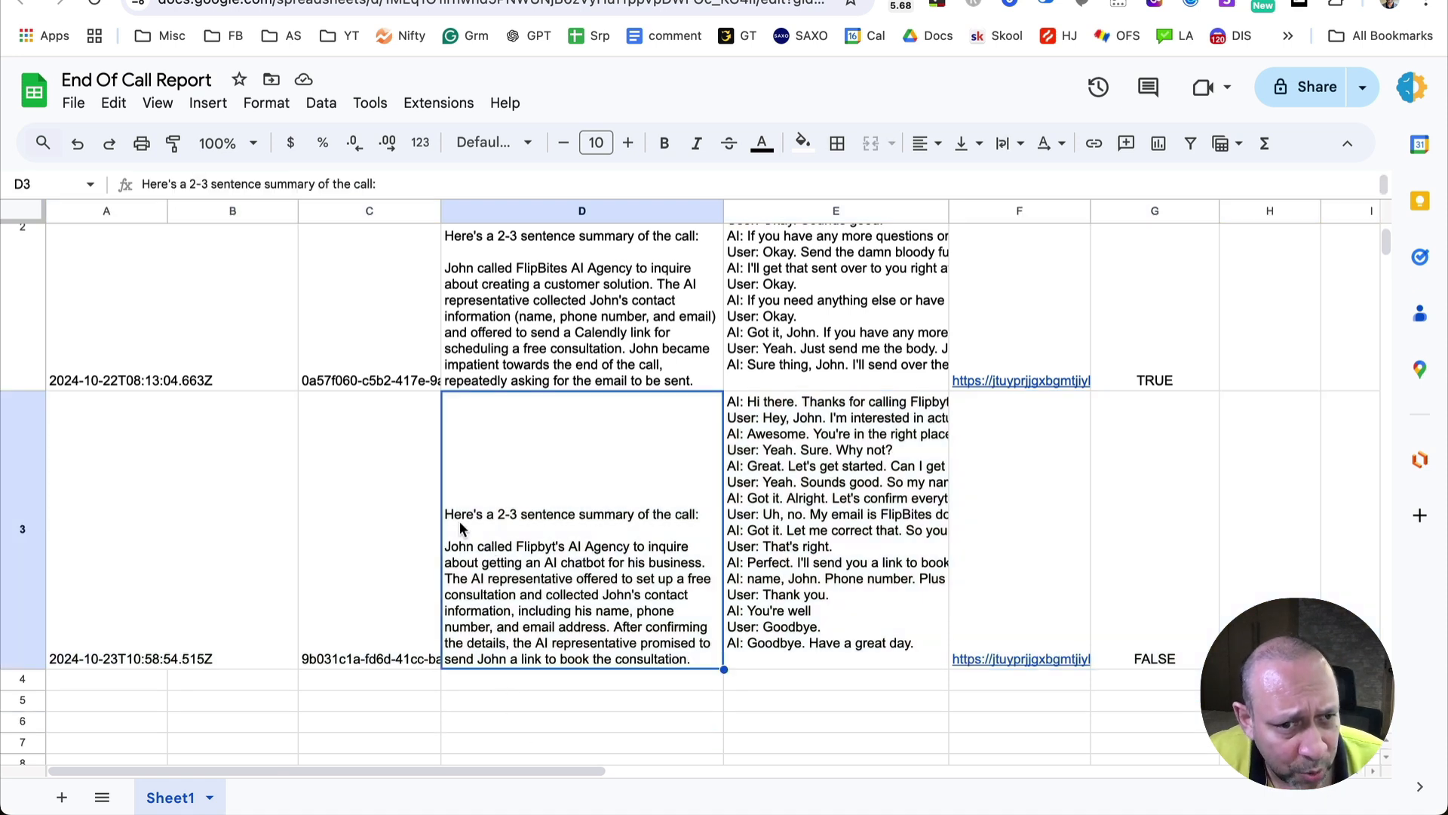
{"action": "scroll", "coordinate": [620, 539], "scroll_direction": "down", "scroll_amount": 1}
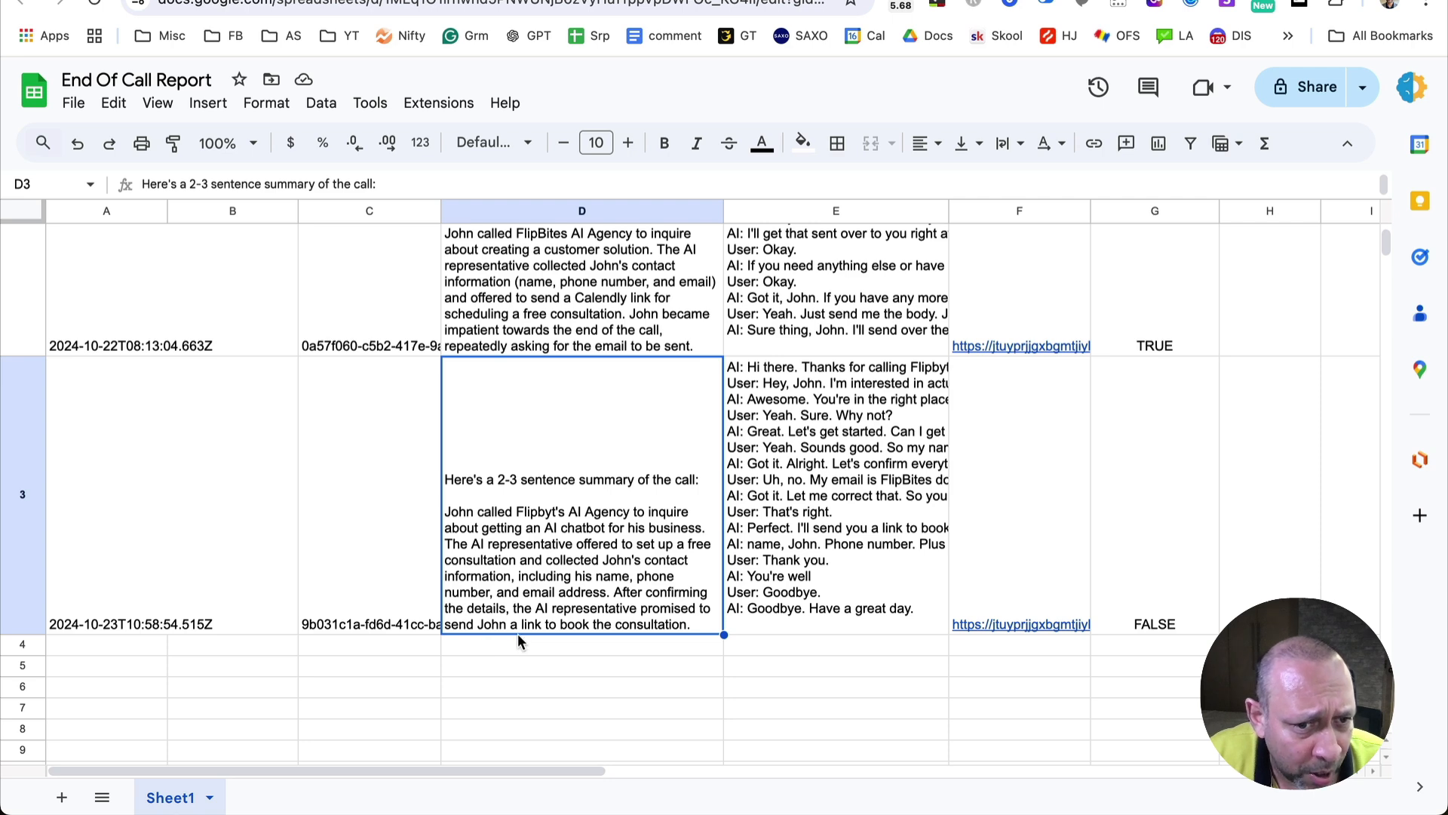
{"action": "left_click", "coordinate": [679, 708]}
{"action": "left_click", "coordinate": [585, 555]}
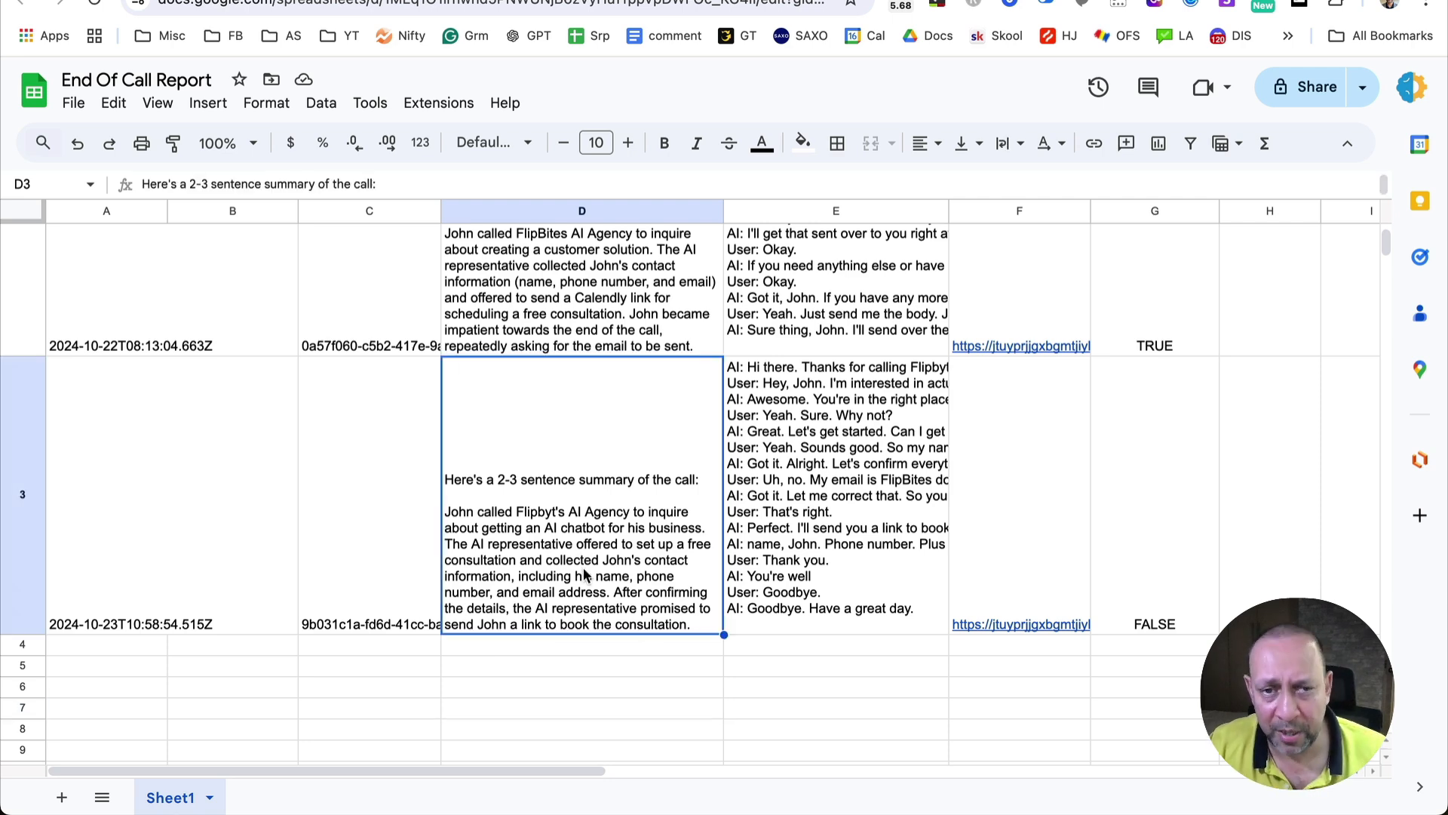
{"action": "scroll", "coordinate": [797, 609], "scroll_direction": "up", "scroll_amount": 1}
- Review row 3's call transcript and call recording URL against the column headers
{"action": "left_click", "coordinate": [822, 554]}
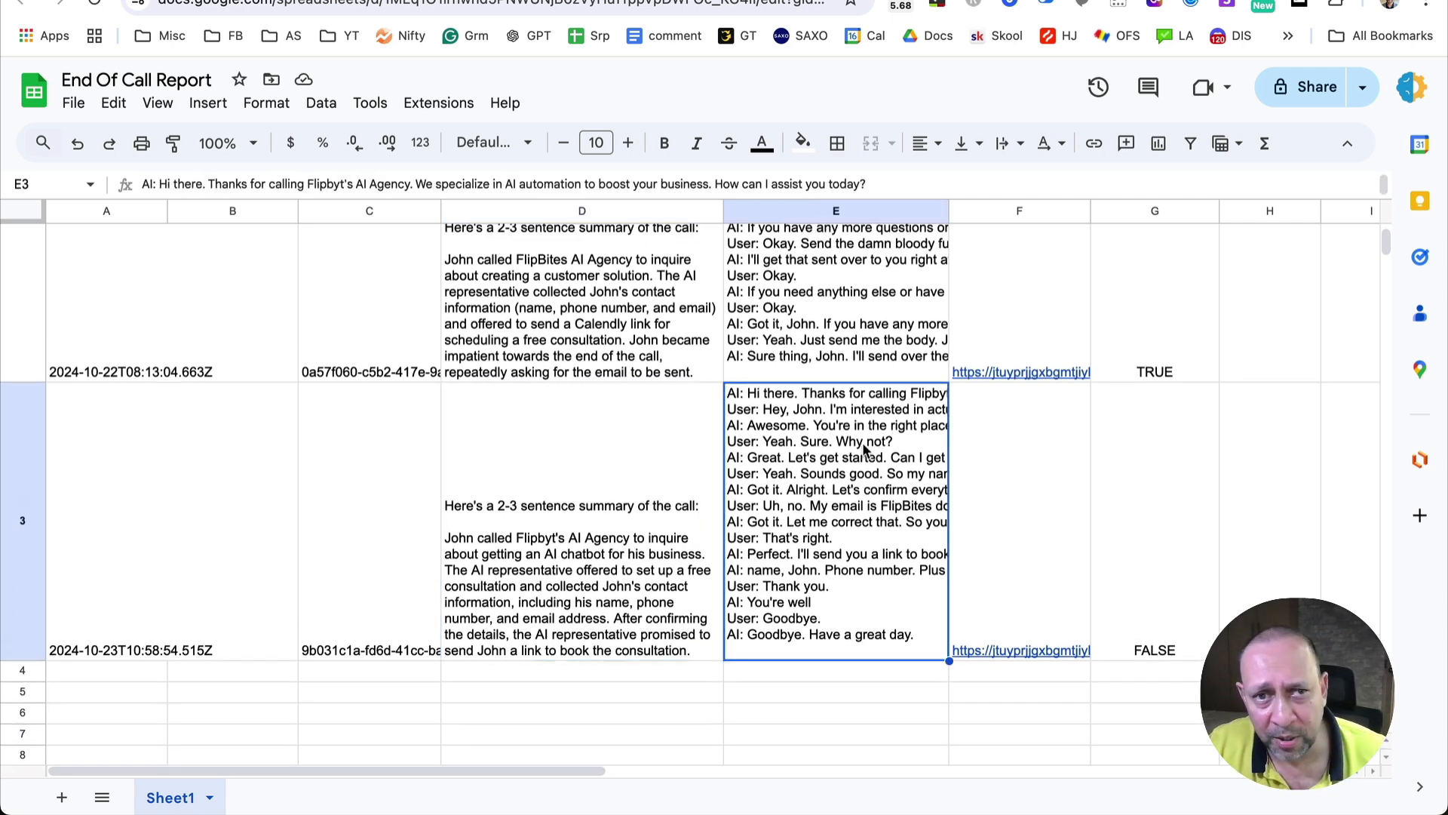
{"action": "scroll", "coordinate": [825, 559], "scroll_direction": "up", "scroll_amount": 3}
{"action": "scroll", "coordinate": [830, 511], "scroll_direction": "down", "scroll_amount": 3}
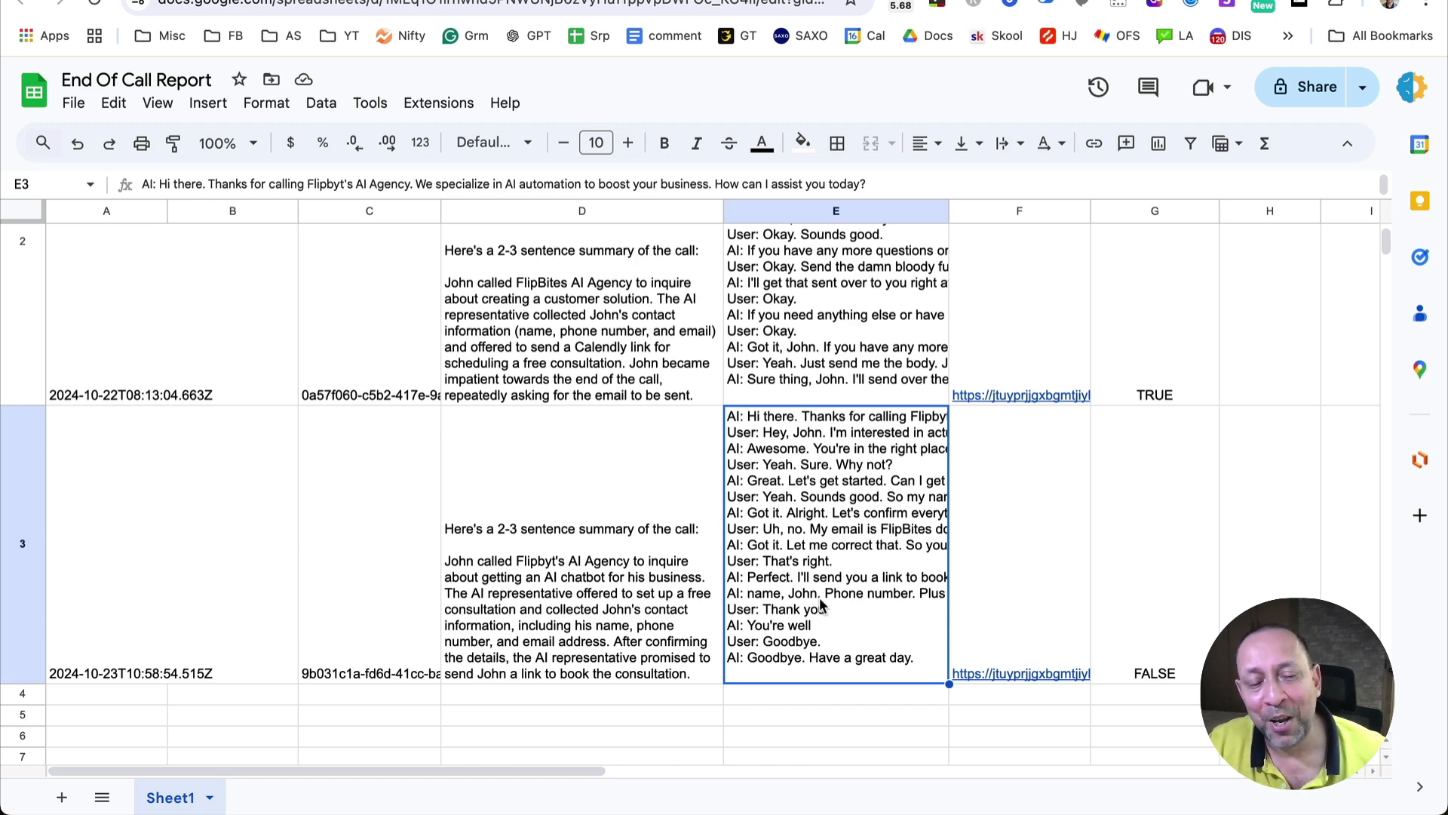
{"action": "left_click", "coordinate": [1012, 594]}
{"action": "scroll", "coordinate": [1007, 577], "scroll_direction": "up", "scroll_amount": 2}
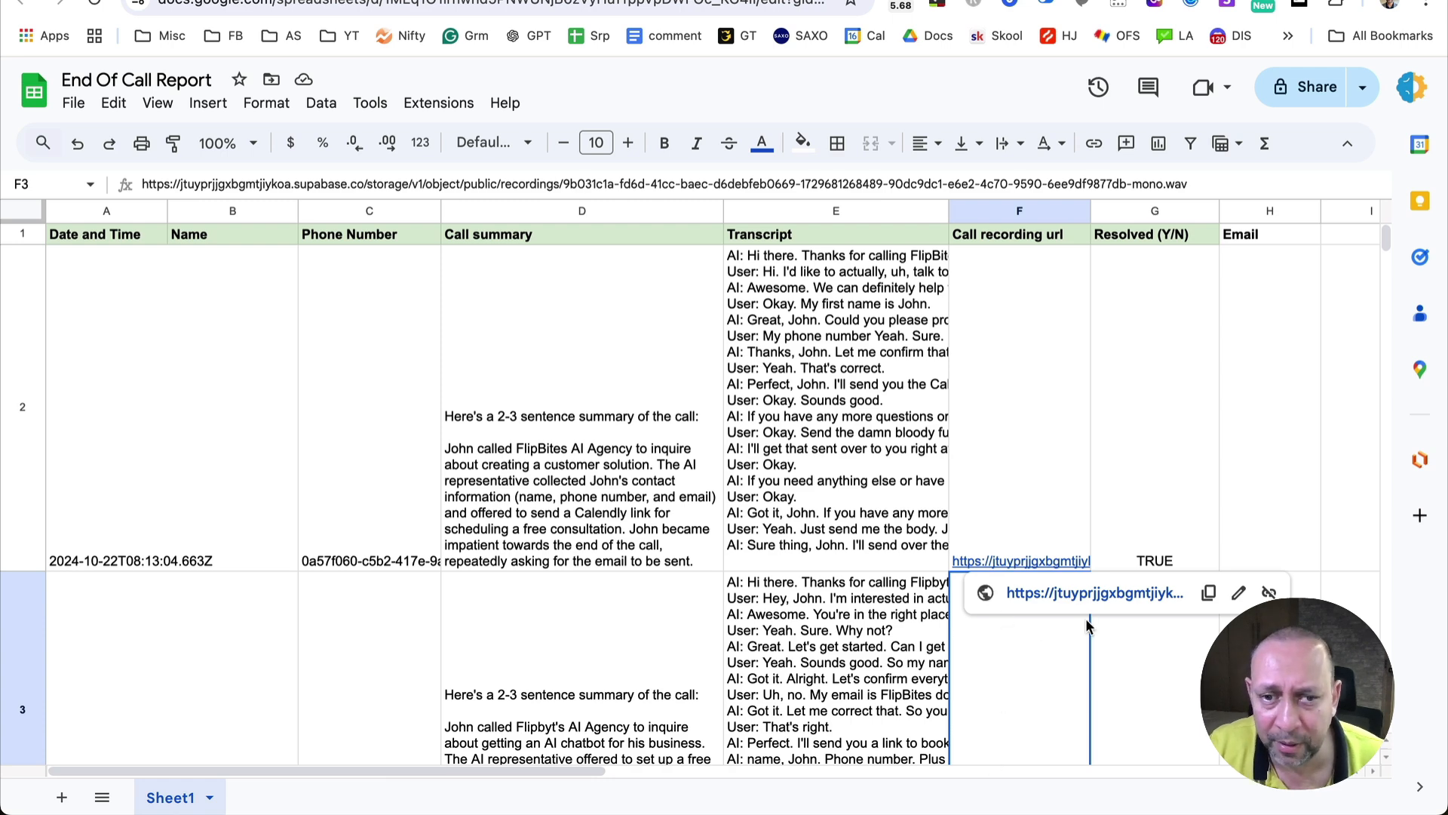
{"action": "scroll", "coordinate": [1056, 679], "scroll_direction": "down", "scroll_amount": 3}
{"action": "left_click", "coordinate": [988, 694]}
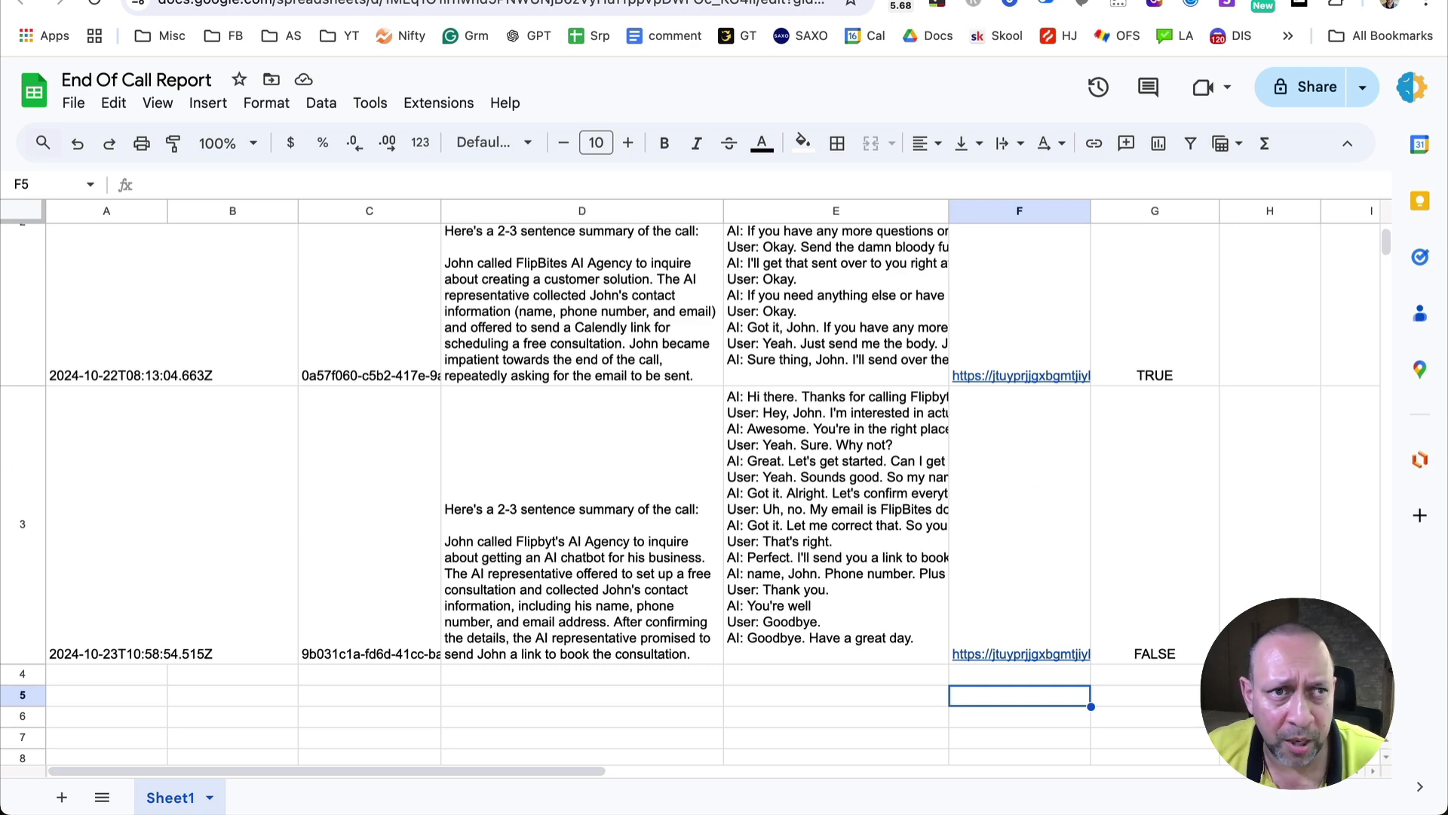
- Return to the Make scenario, reopen the Webhooks module's output and read through the expanded message collection
{"action": "key", "text": "ctrl+Tab"}
{"action": "key", "text": "ctrl+Tab"}
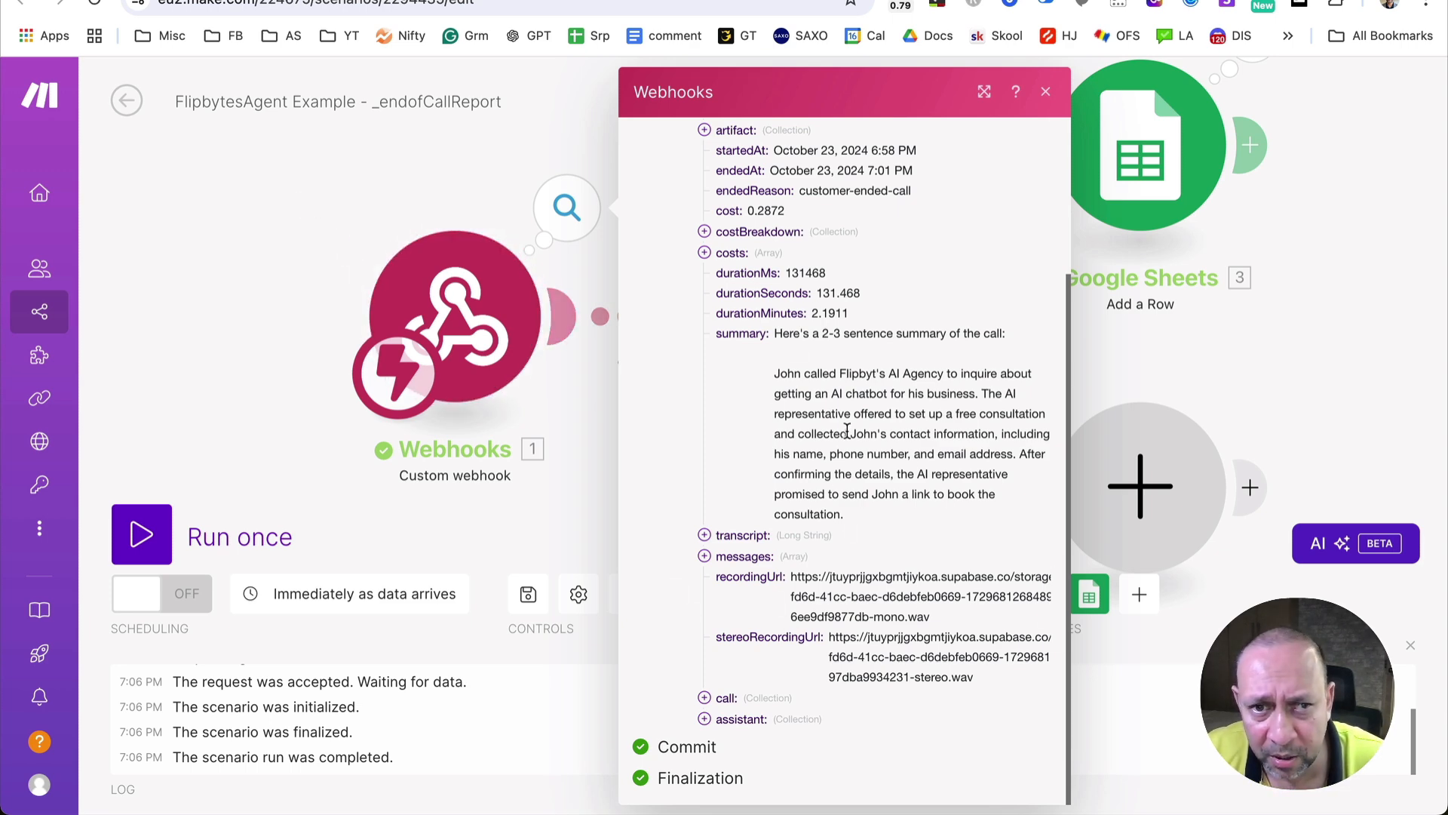
{"action": "left_click", "coordinate": [336, 206]}
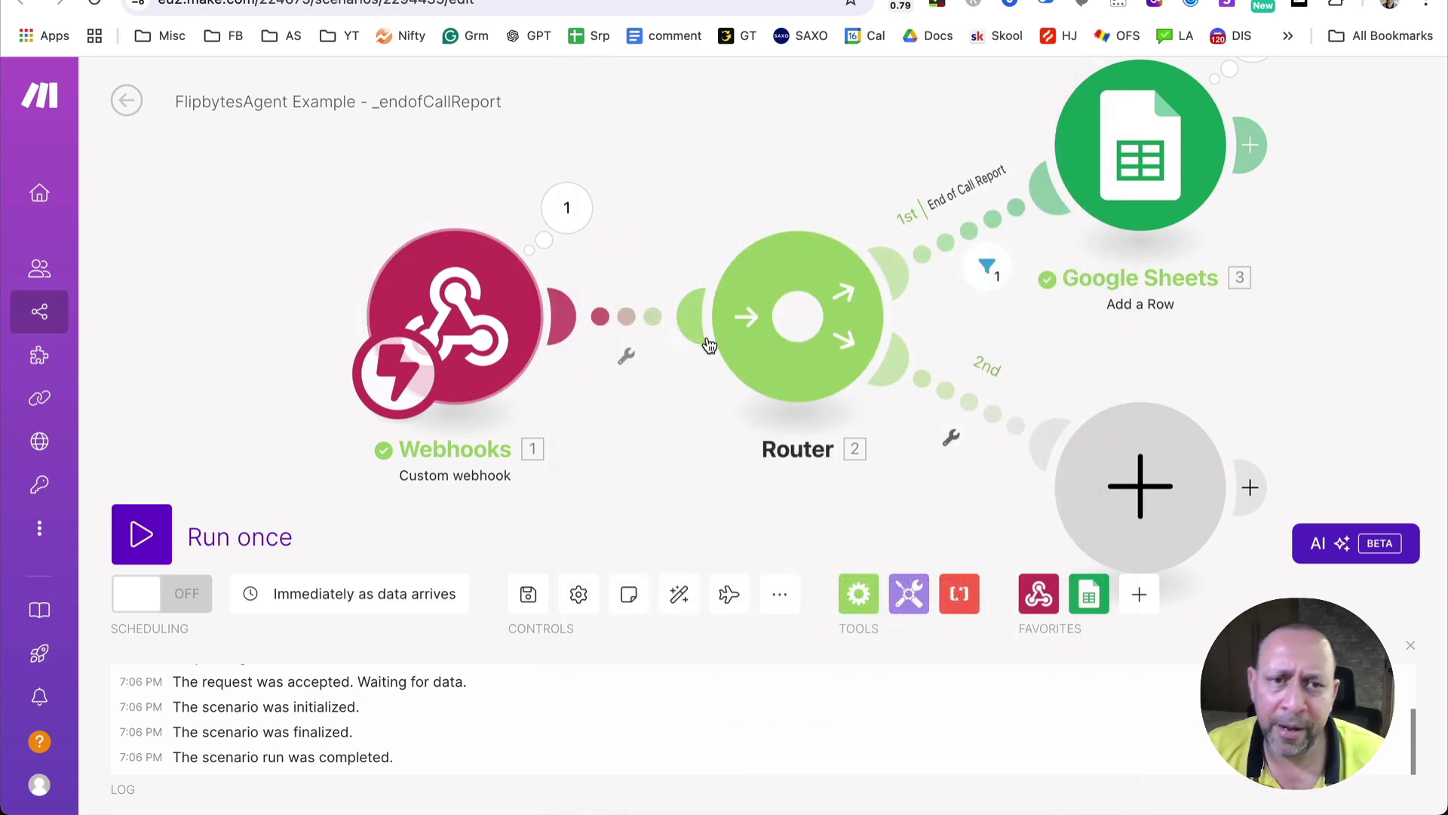
{"action": "left_click_drag", "start_coordinate": [694, 474], "coordinate": [631, 439]}
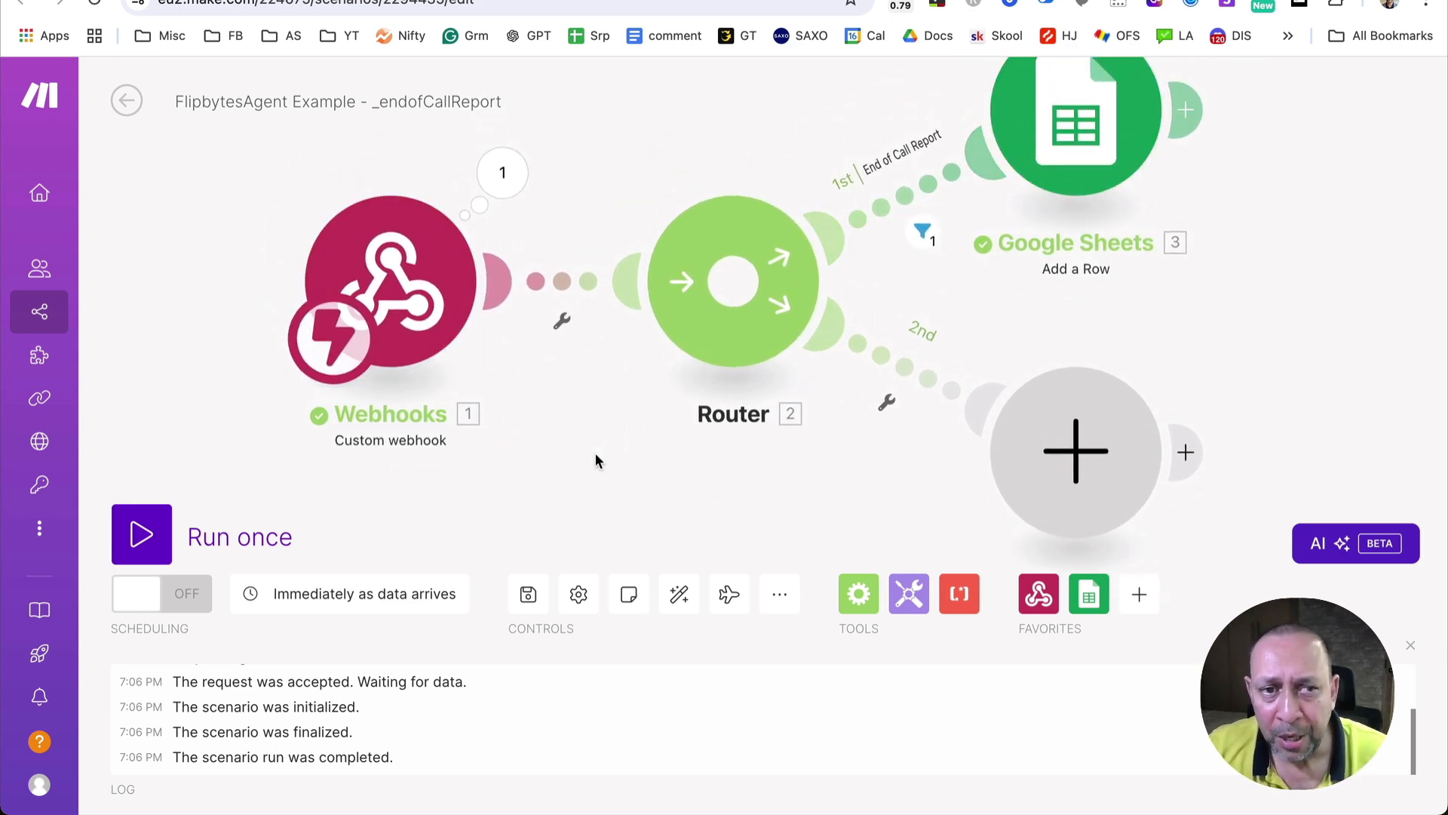
{"action": "left_click_drag", "start_coordinate": [595, 453], "coordinate": [599, 468]}
{"action": "left_click", "coordinate": [506, 188]}
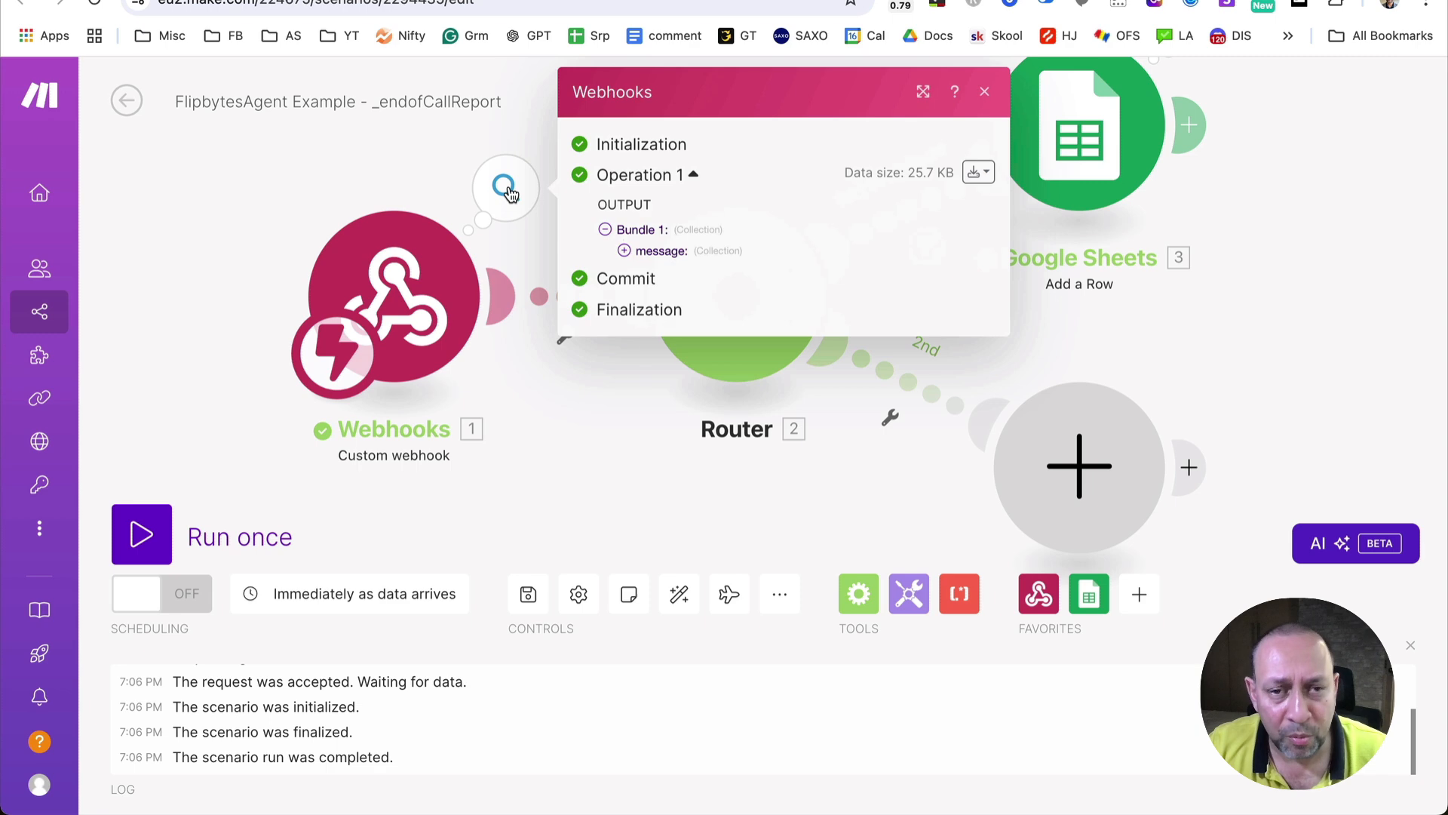
{"action": "left_click", "coordinate": [624, 250]}
{"action": "scroll", "coordinate": [815, 291], "scroll_direction": "down", "scroll_amount": 5}
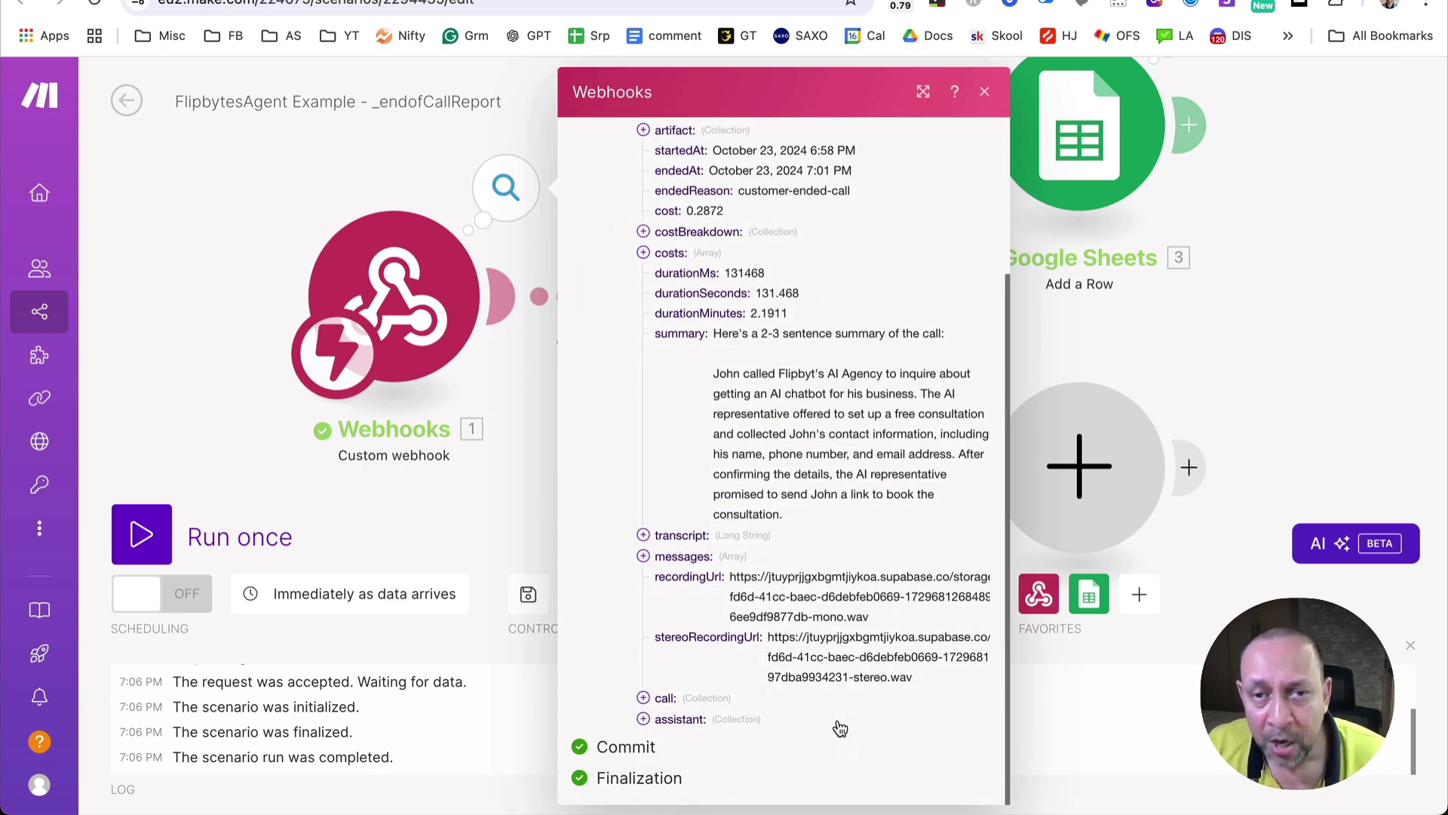
{"action": "scroll", "coordinate": [830, 641], "scroll_direction": "up", "scroll_amount": 3}
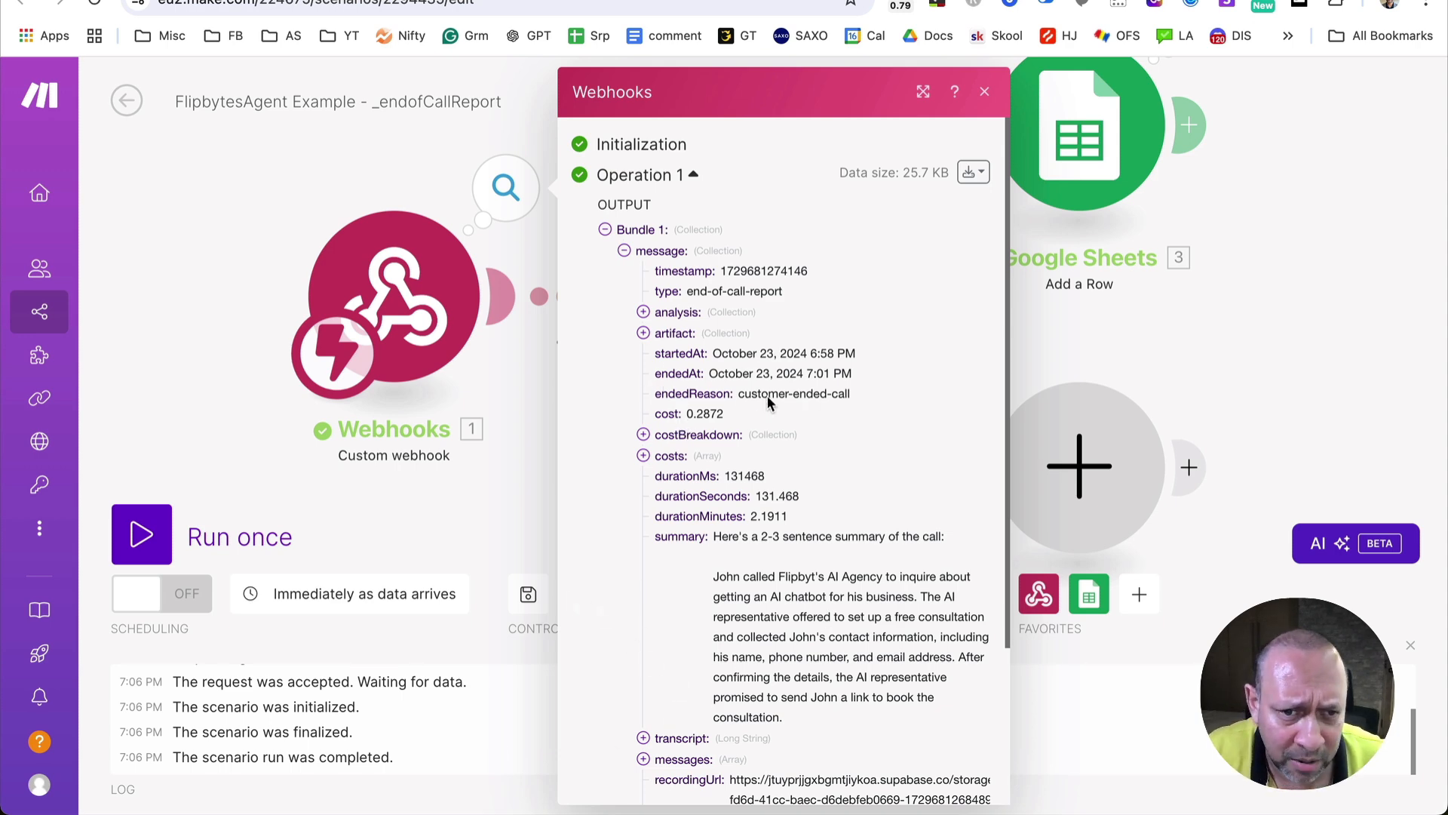
- Expand and collapse the costBreakdown collection and the costs array to inspect the call's cost data
{"action": "left_click", "coordinate": [643, 435]}
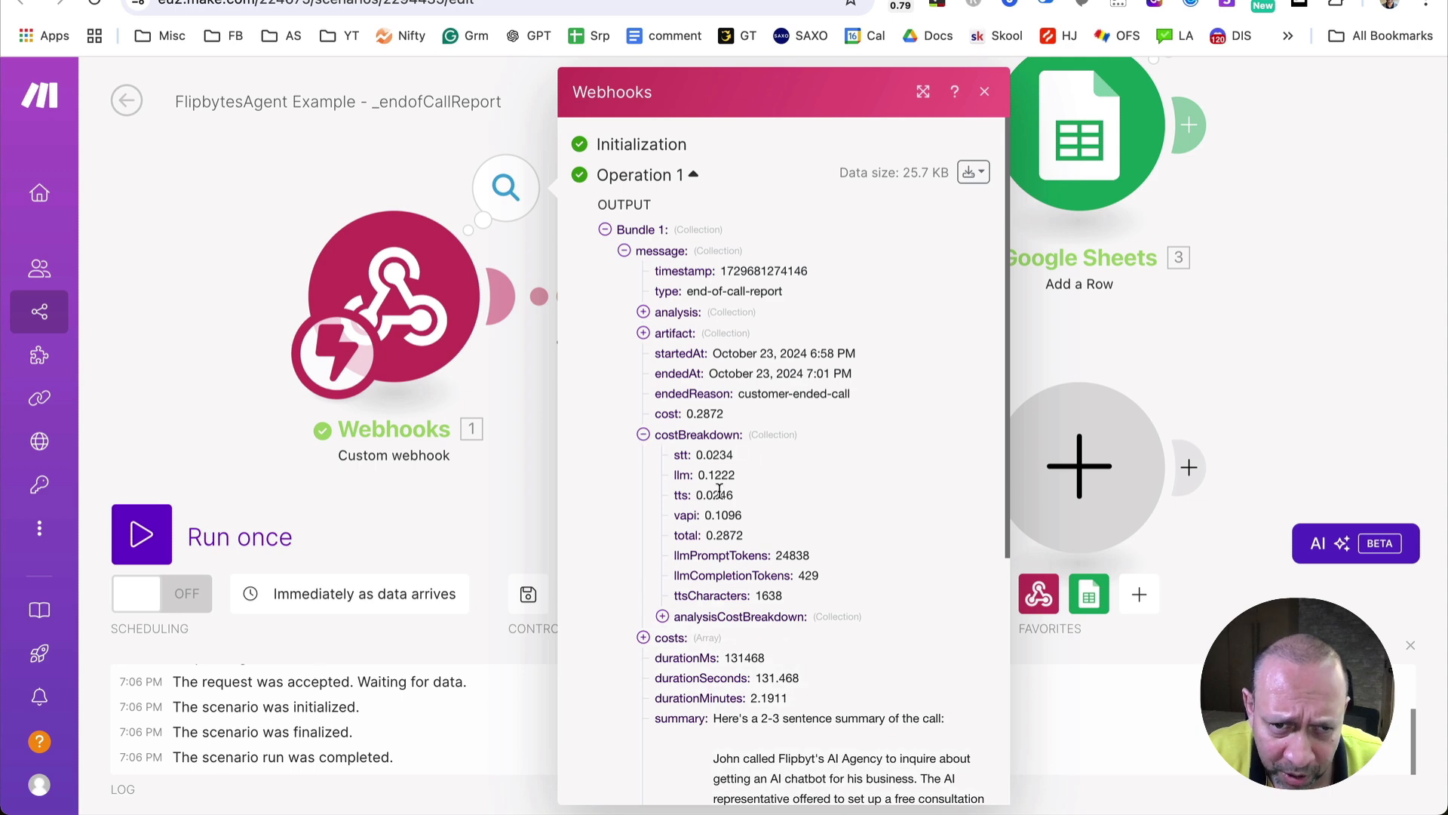
{"action": "left_click", "coordinate": [642, 434]}
{"action": "left_click", "coordinate": [643, 456]}
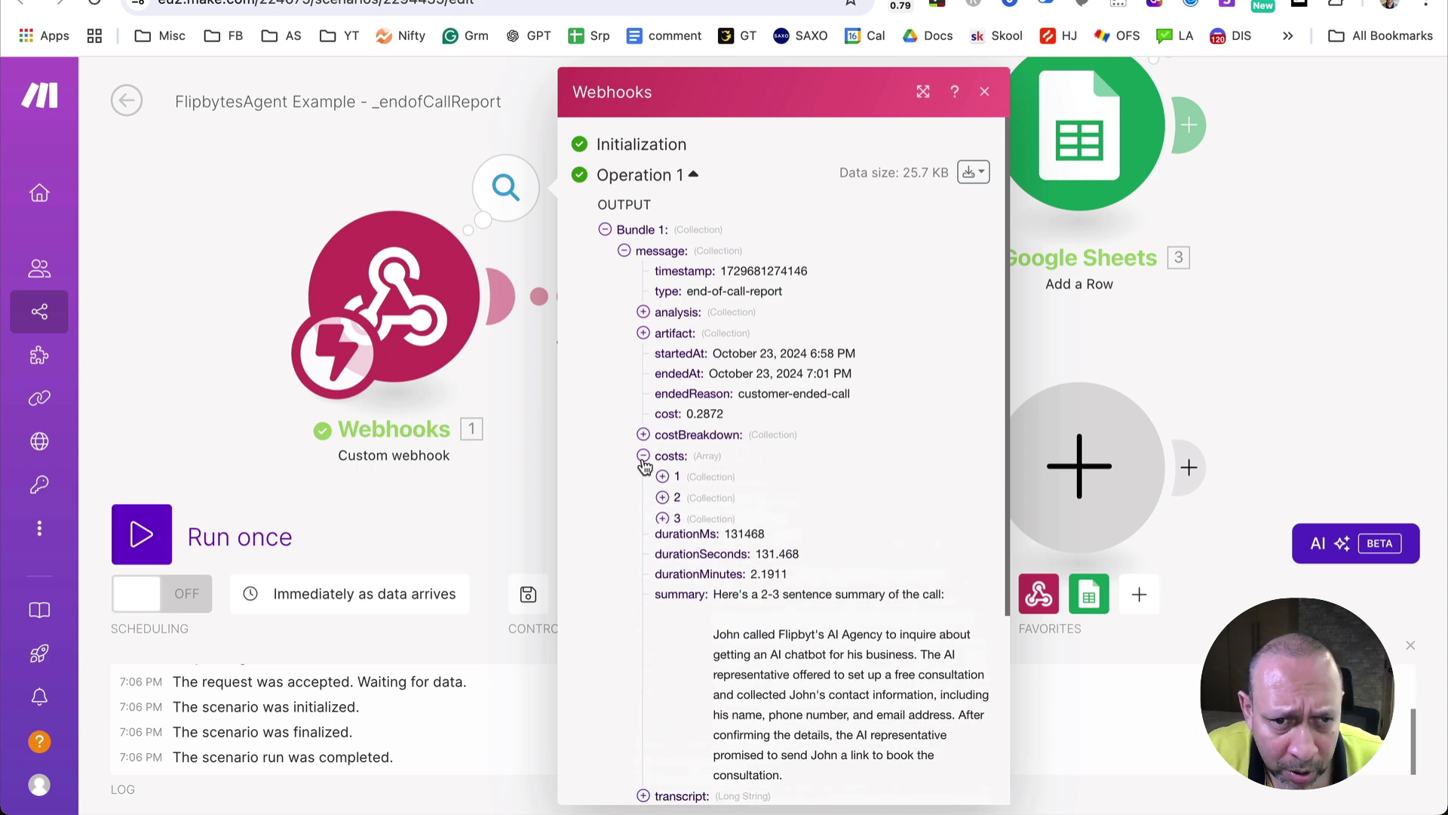
{"action": "left_click", "coordinate": [643, 457]}
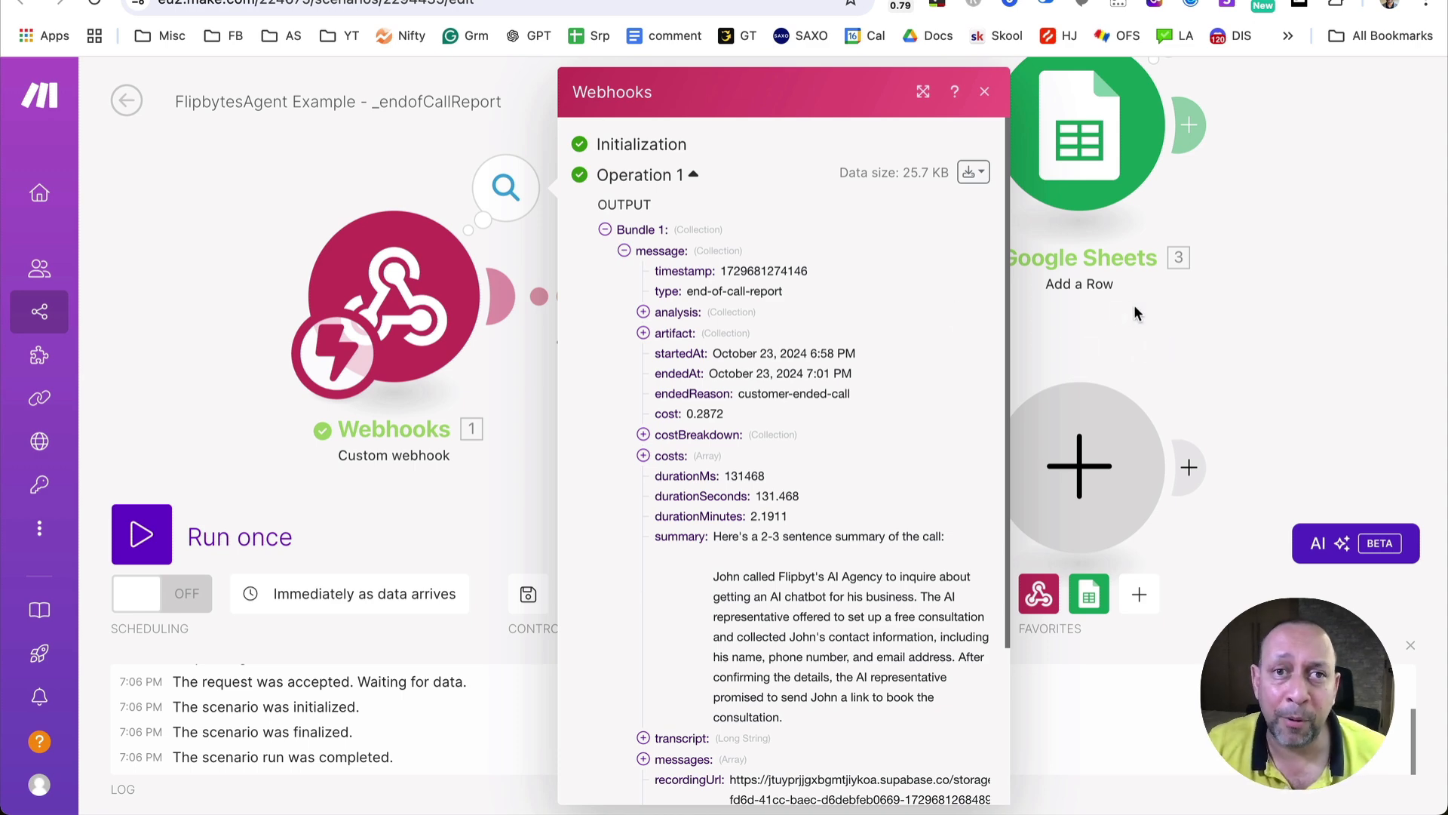
- Glance at the Google Sheets module's settings, then inspect the message type condition of the End of Call Report filter after the Router
{"action": "left_click", "coordinate": [1095, 196]}
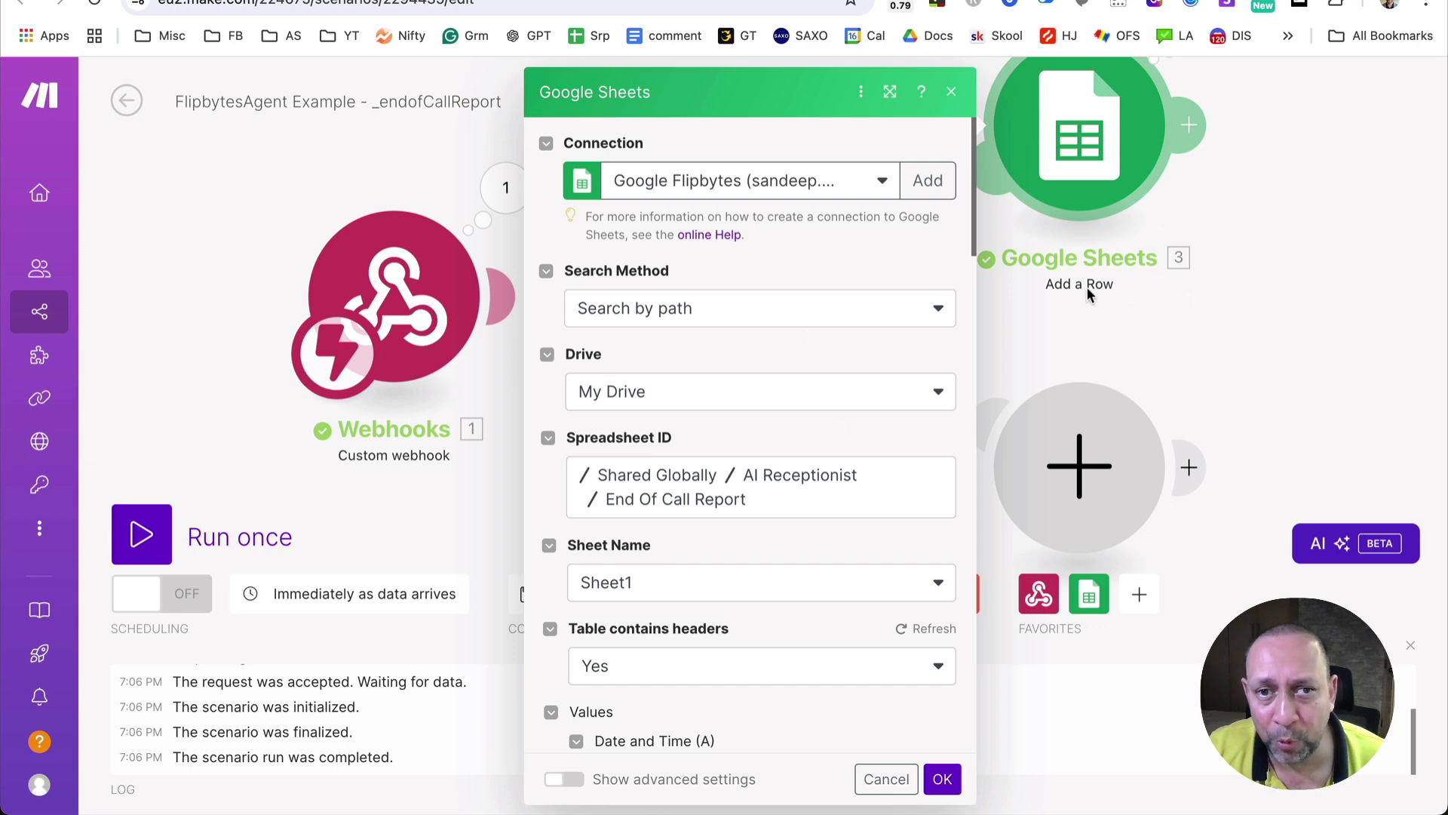
{"action": "left_click", "coordinate": [1148, 309]}
{"action": "scroll", "coordinate": [914, 267], "scroll_direction": "up", "scroll_amount": 2}
{"action": "scroll", "coordinate": [915, 267], "scroll_direction": "down", "scroll_amount": 2}
{"action": "scroll", "coordinate": [914, 267], "scroll_direction": "down", "scroll_amount": 1}
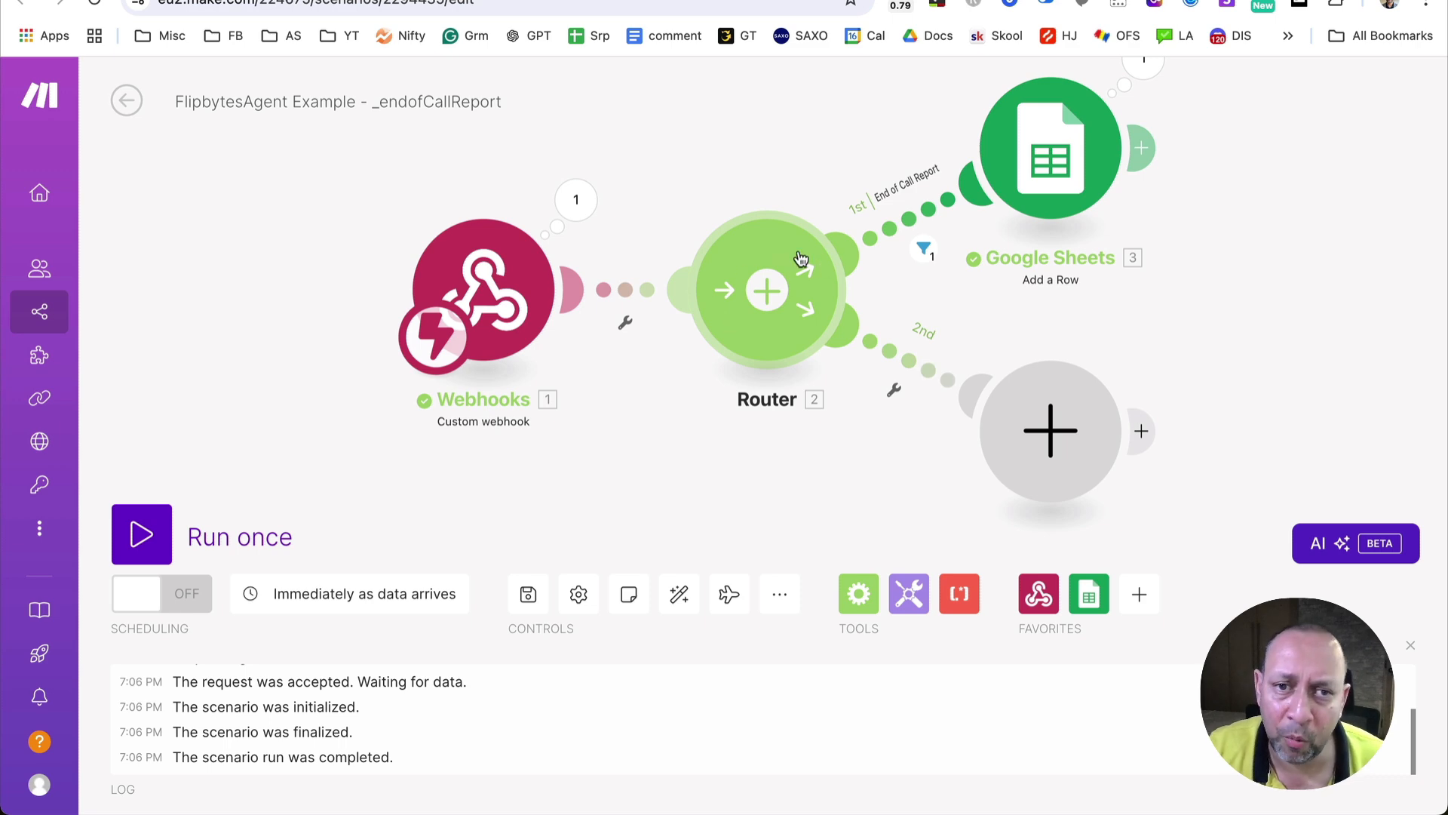
{"action": "left_click", "coordinate": [923, 249]}
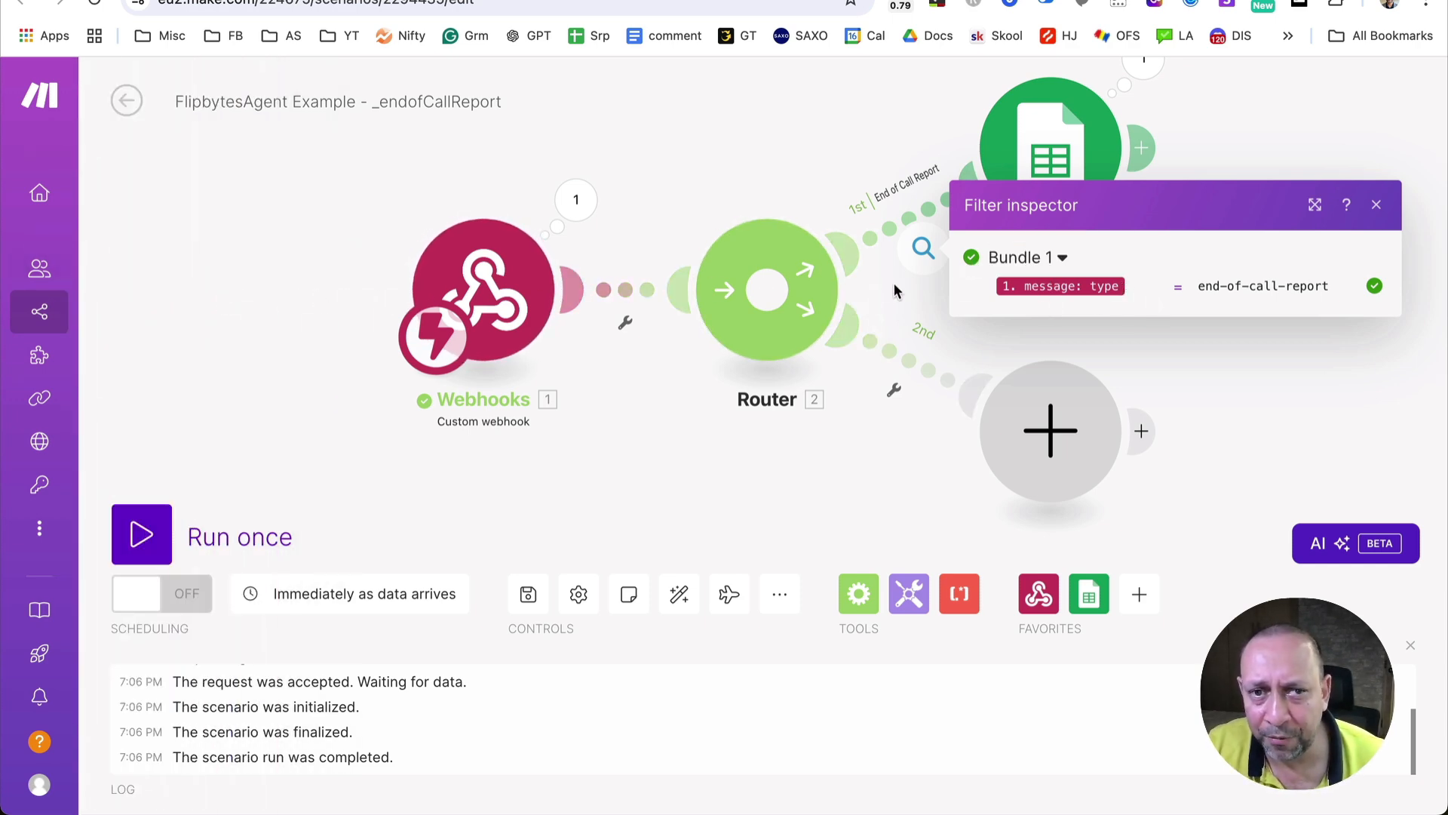
{"action": "left_click", "coordinate": [924, 248]}
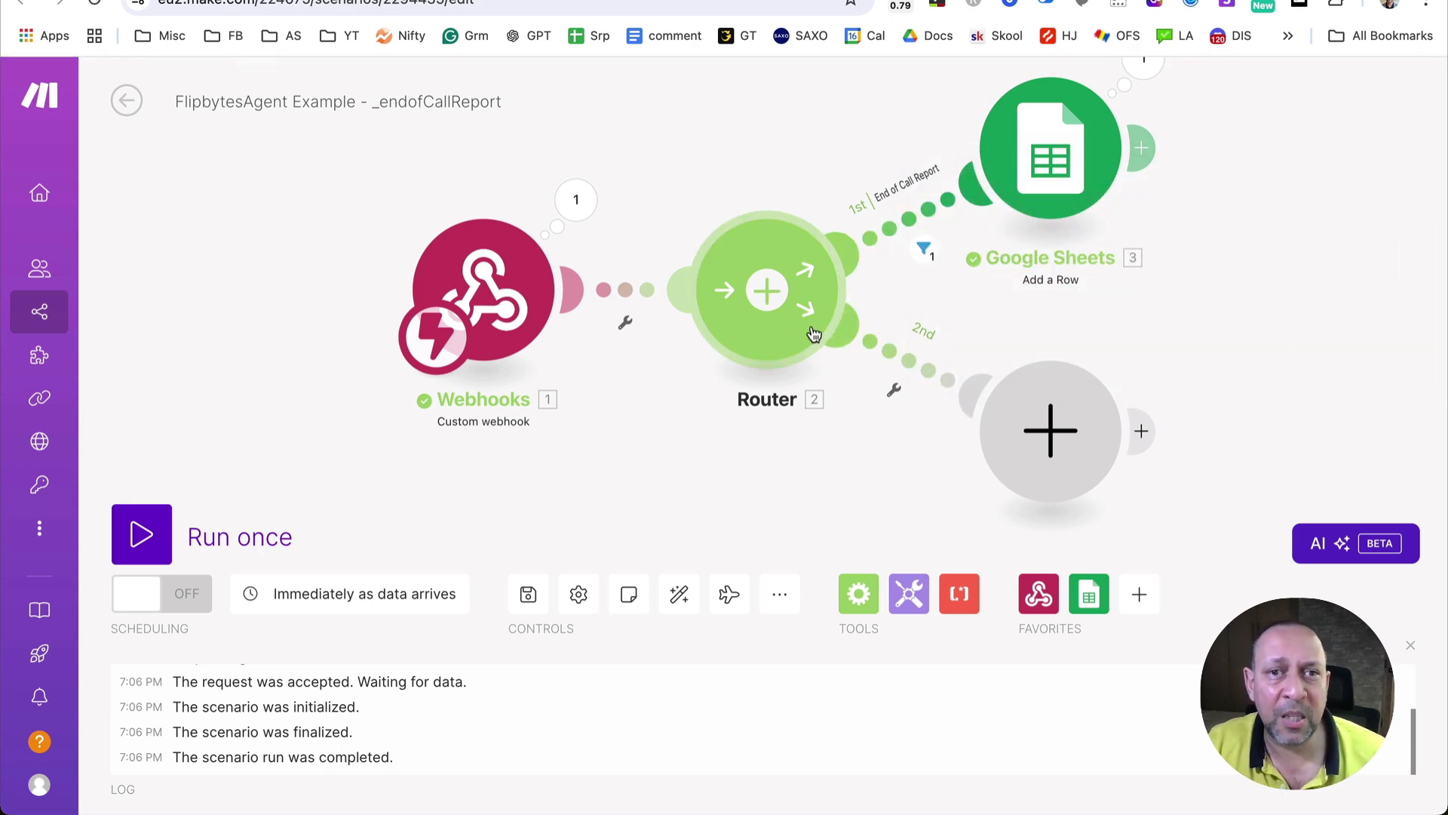
{"action": "left_click", "coordinate": [924, 248]}
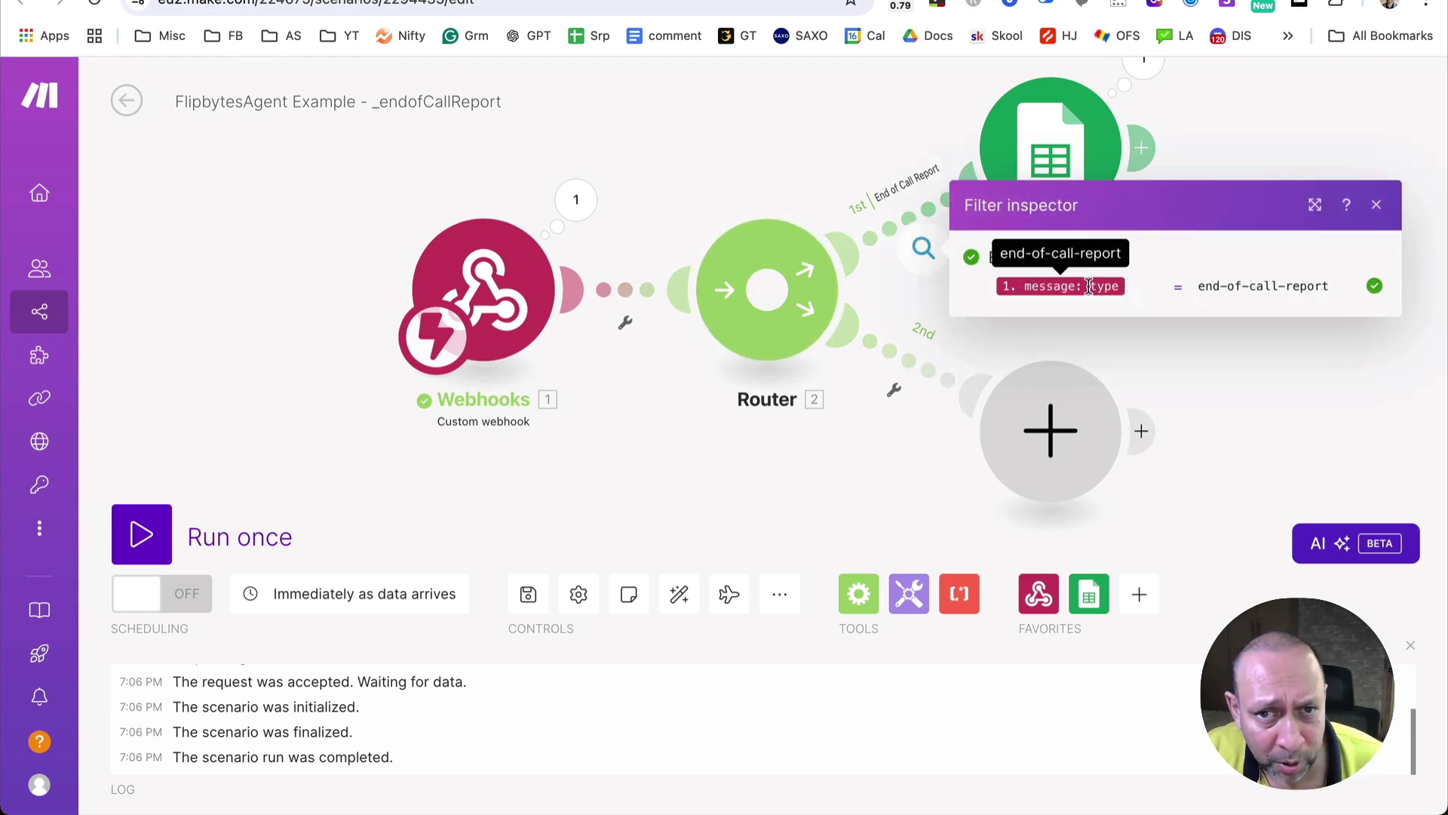
{"action": "left_click", "coordinate": [880, 294]}
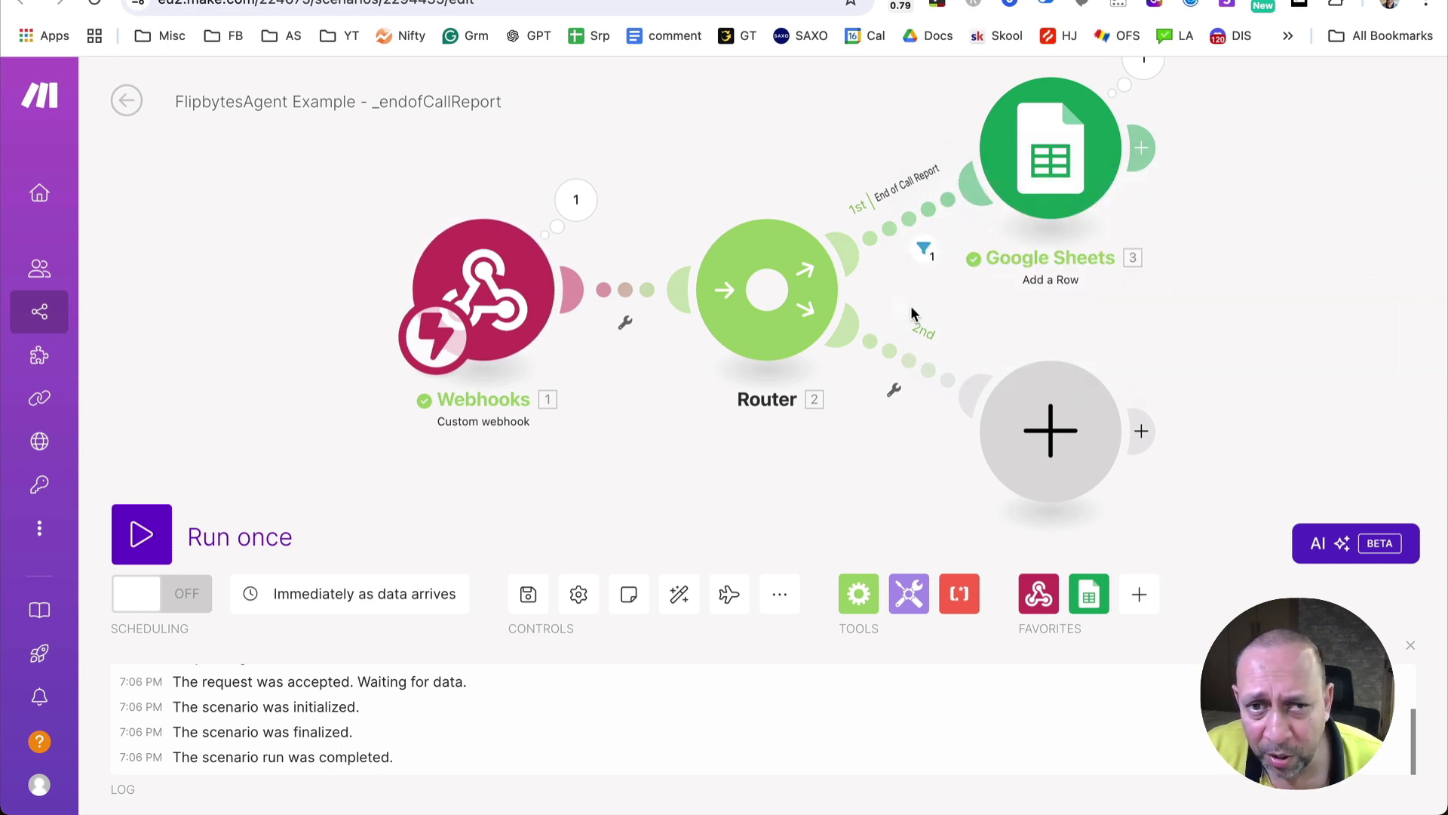
- Open the Google Sheets Add a Row settings and examine the spreadsheet selection and the message values mapped to its columns
{"action": "left_click", "coordinate": [1055, 193]}
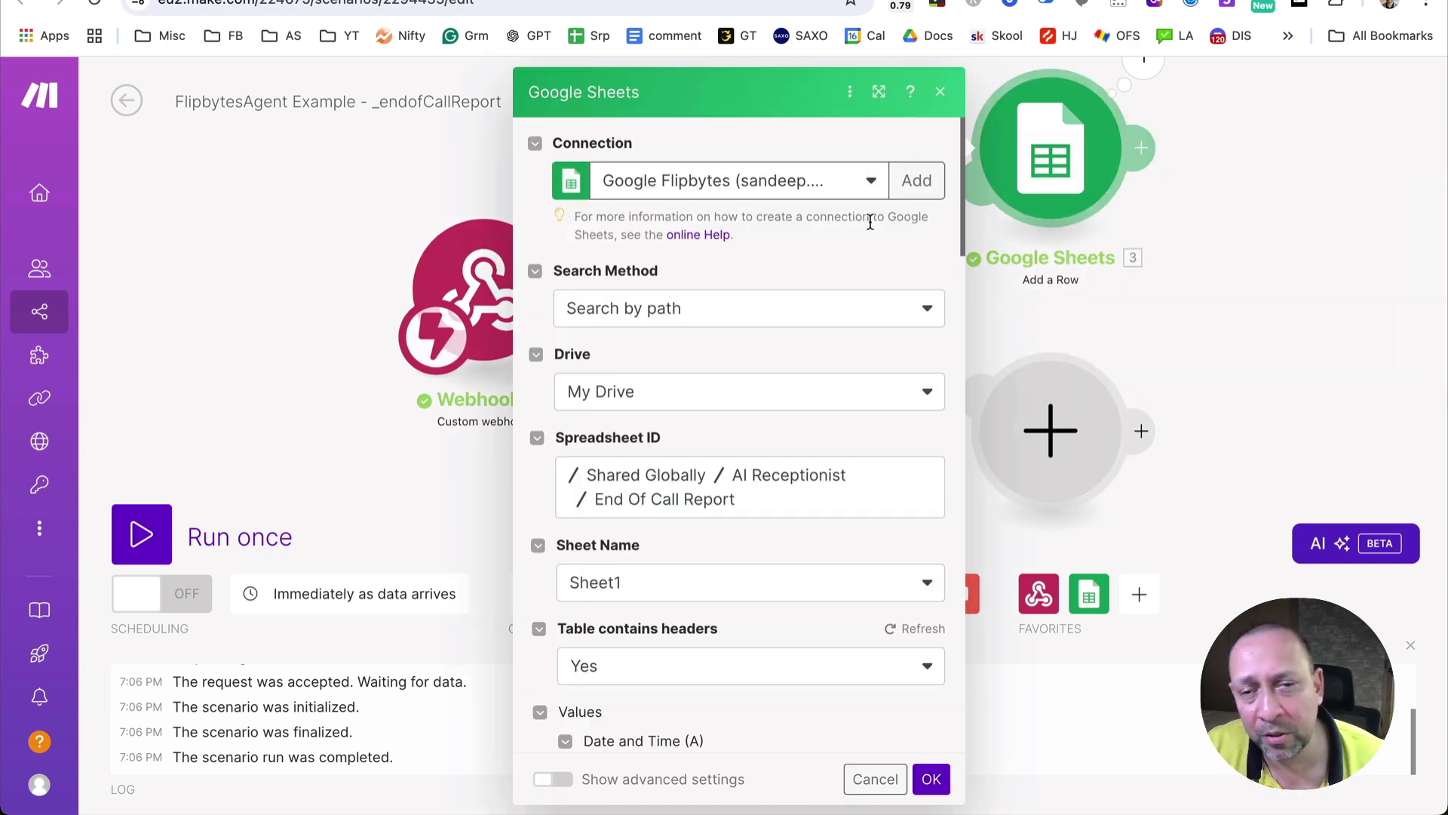
{"action": "scroll", "coordinate": [737, 314], "scroll_direction": "down", "scroll_amount": 3}
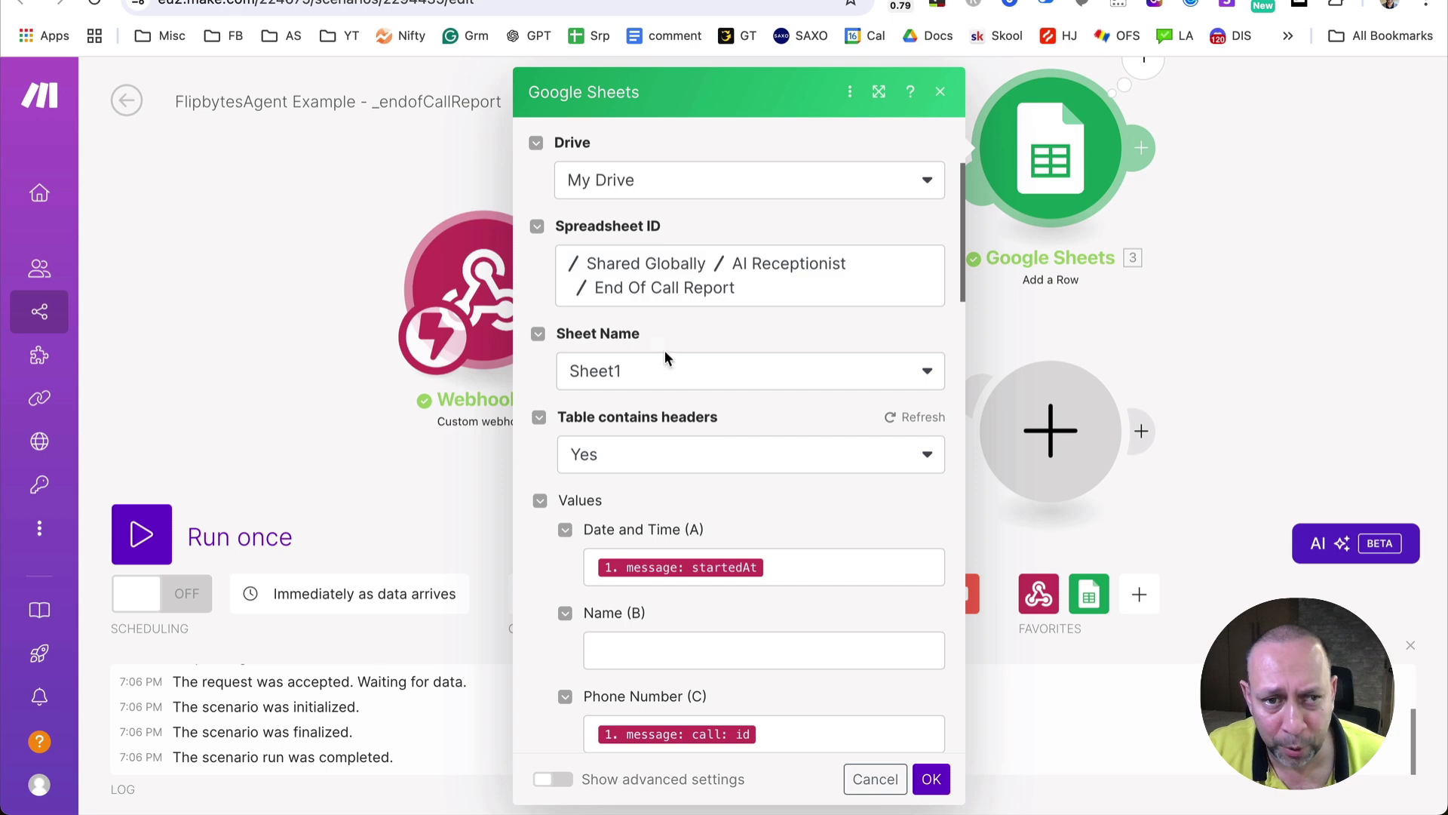
{"action": "scroll", "coordinate": [828, 375], "scroll_direction": "down", "scroll_amount": 2}
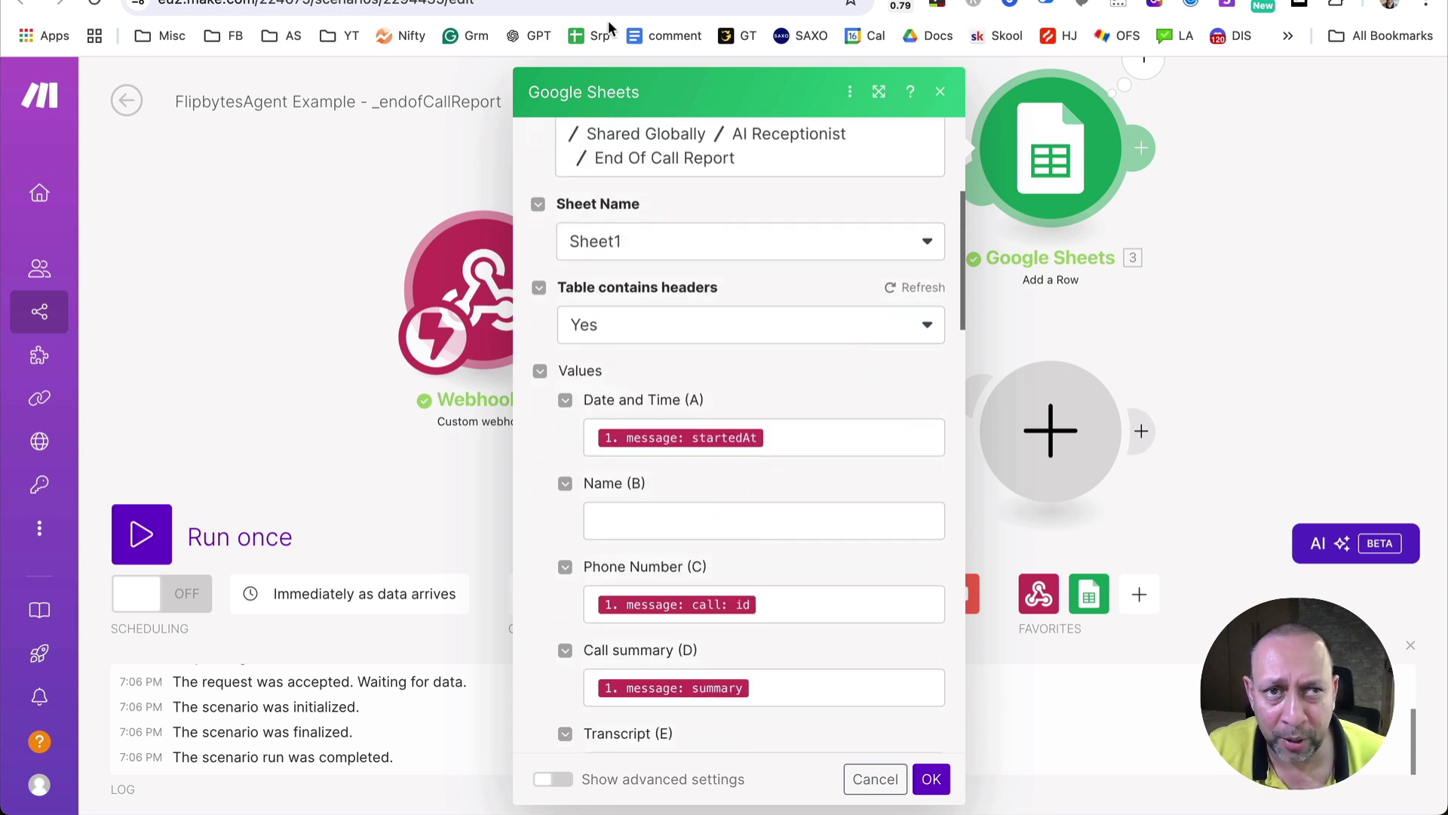
- Look over the message values mapped in the Google Sheets module and open the empty Name (B) value for mapping
{"action": "scroll", "coordinate": [755, 280], "scroll_direction": "down", "scroll_amount": 3}
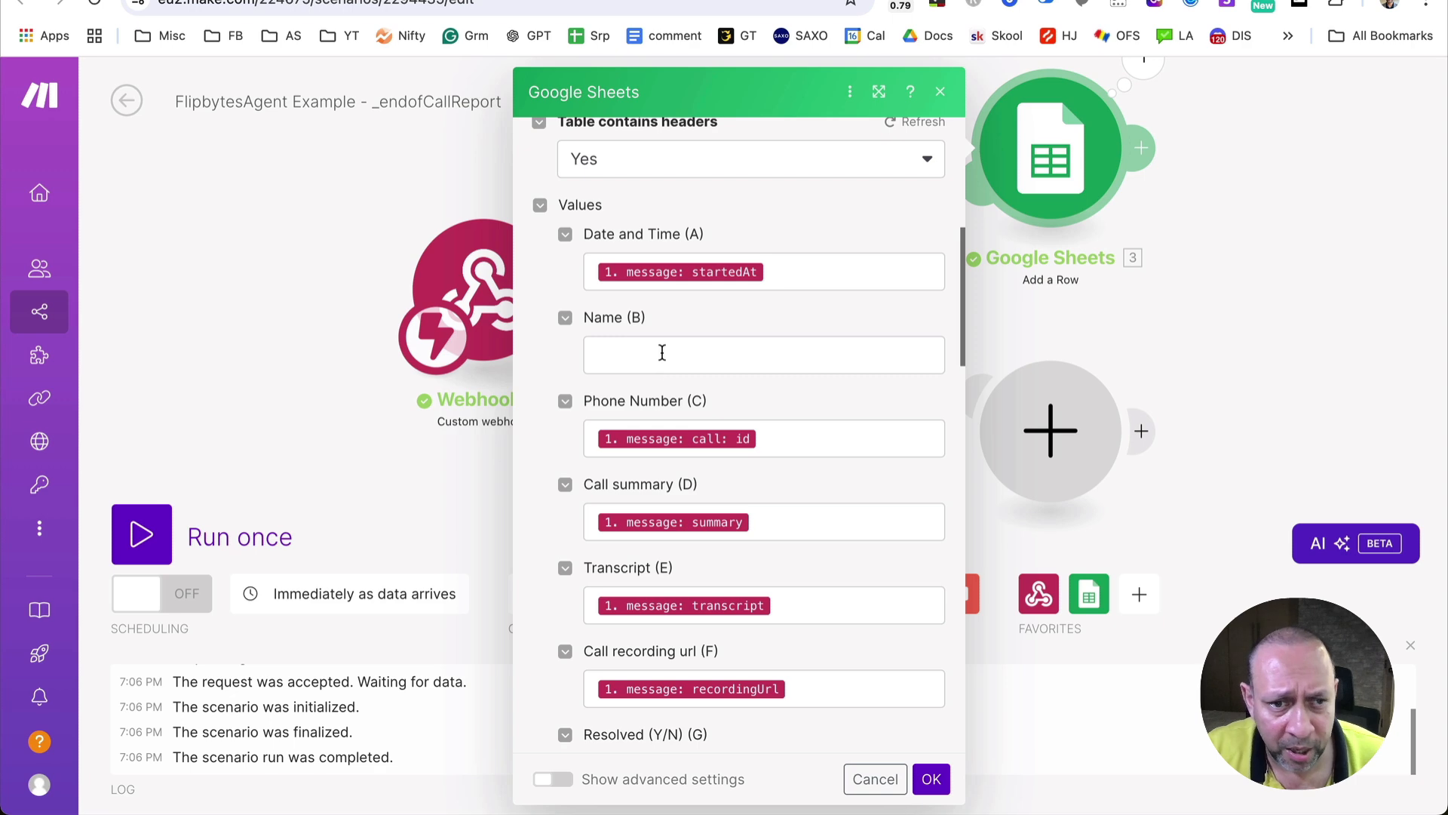
{"action": "scroll", "coordinate": [663, 353], "scroll_direction": "down", "scroll_amount": 1}
{"action": "left_click", "coordinate": [679, 319]}
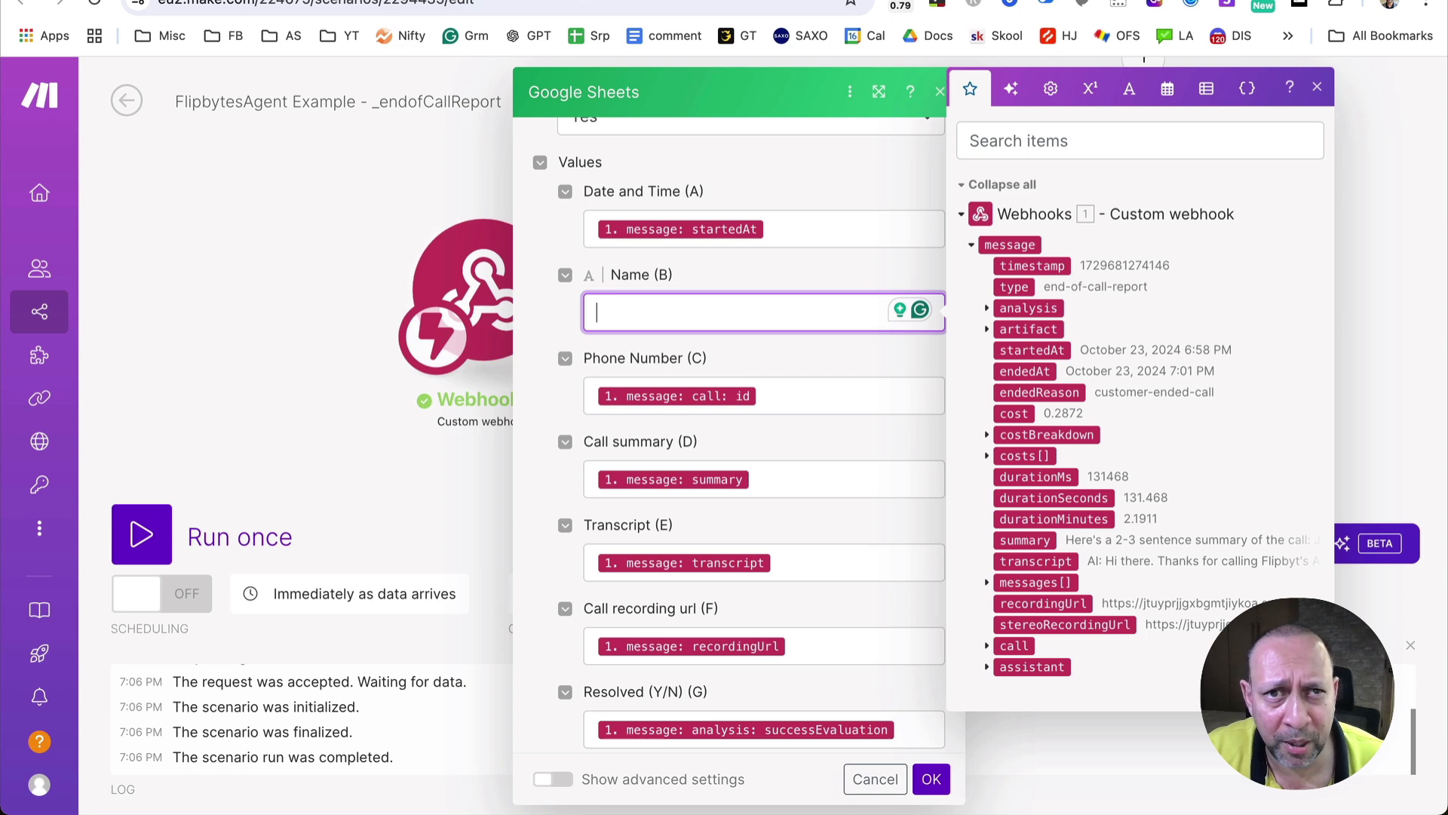
- Switch to the End Of Call Report spreadsheet and inspect the Name and Phone Number columns of the logged calls
{"action": "left_click", "coordinate": [867, 1]}
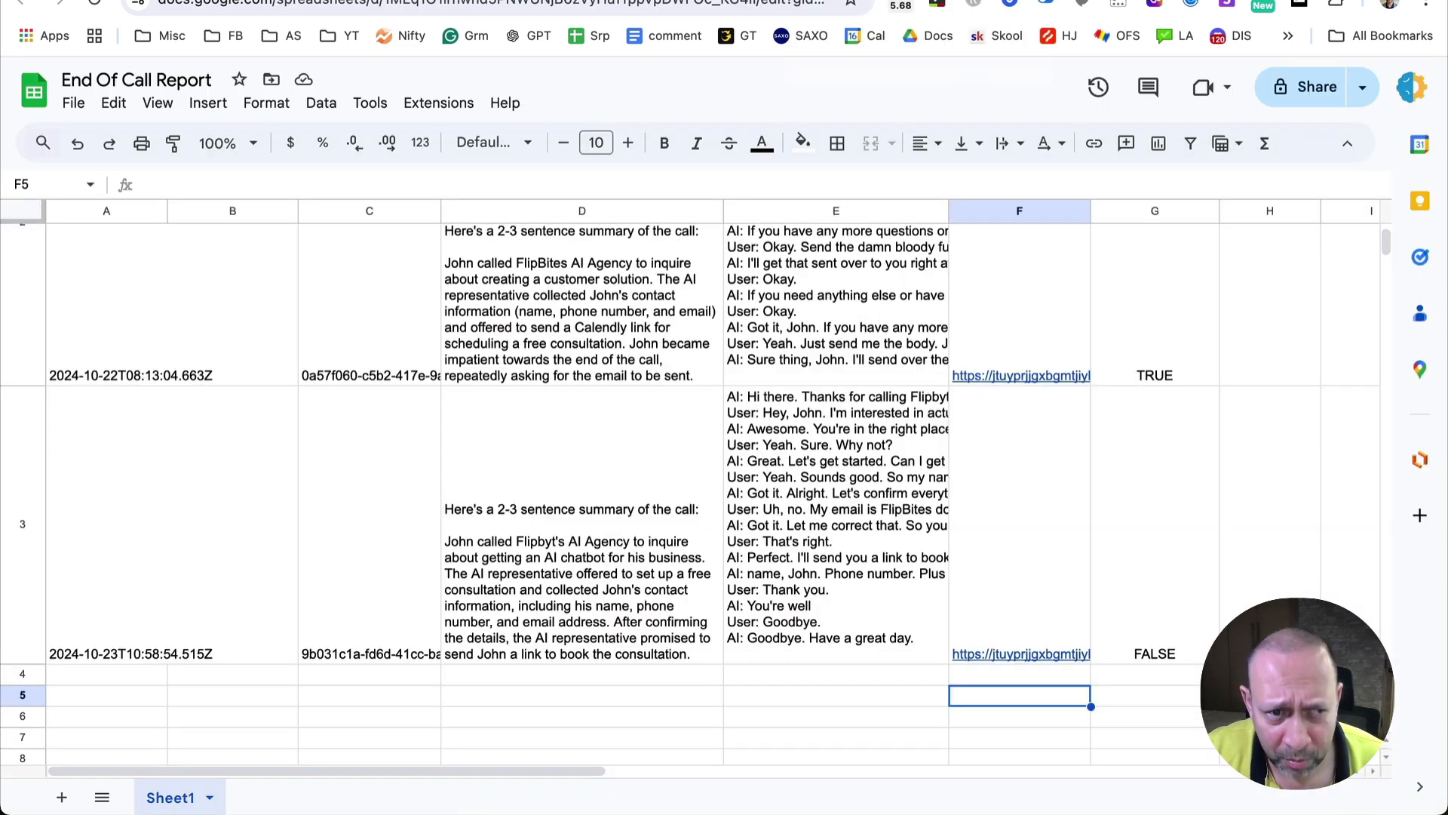
{"action": "scroll", "coordinate": [217, 438], "scroll_direction": "up", "scroll_amount": 3}
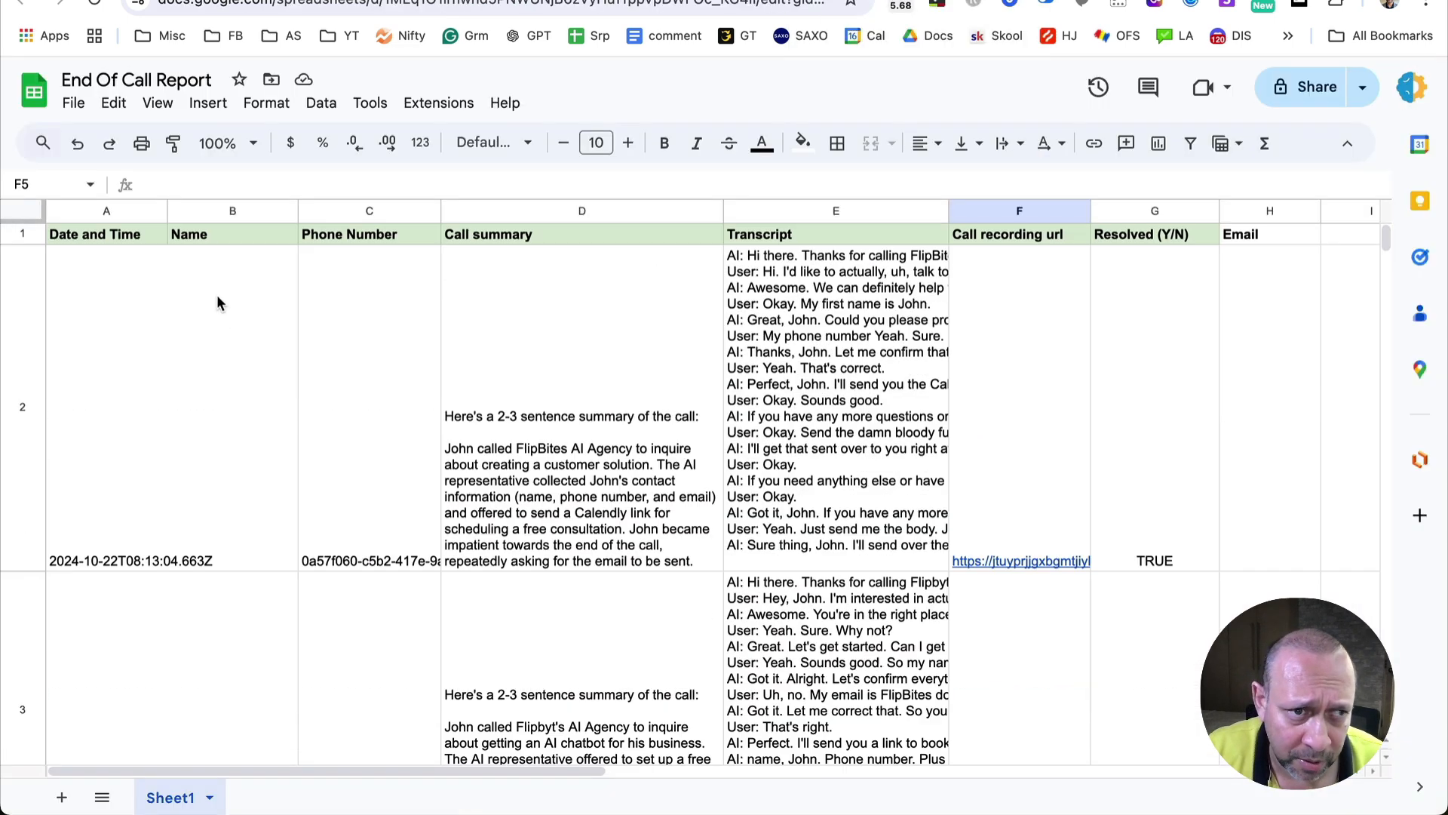
{"action": "left_click", "coordinate": [215, 208]}
{"action": "scroll", "coordinate": [227, 556], "scroll_direction": "down", "scroll_amount": 3}
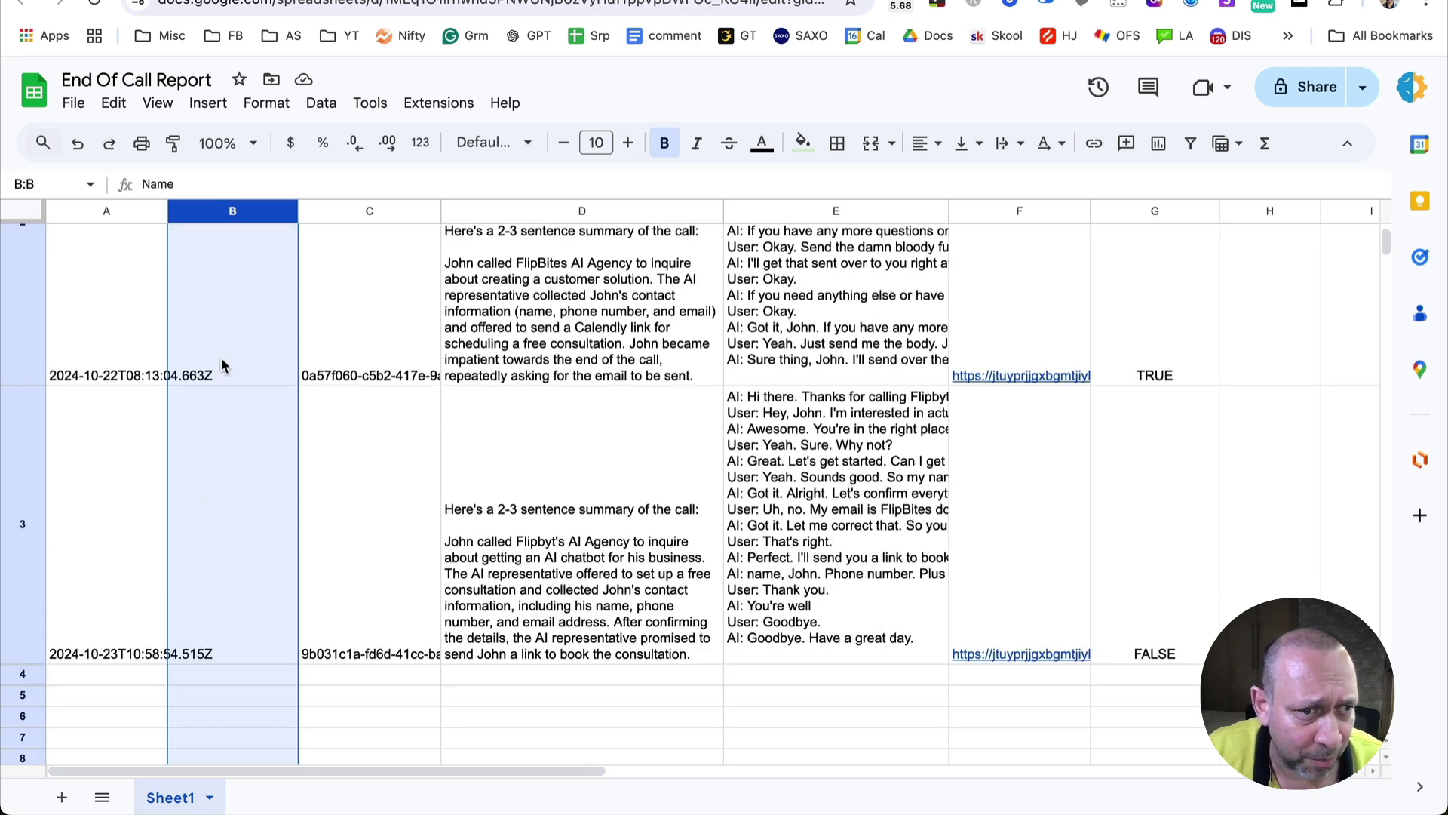
{"action": "left_click", "coordinate": [220, 358]}
{"action": "left_click", "coordinate": [205, 517]}
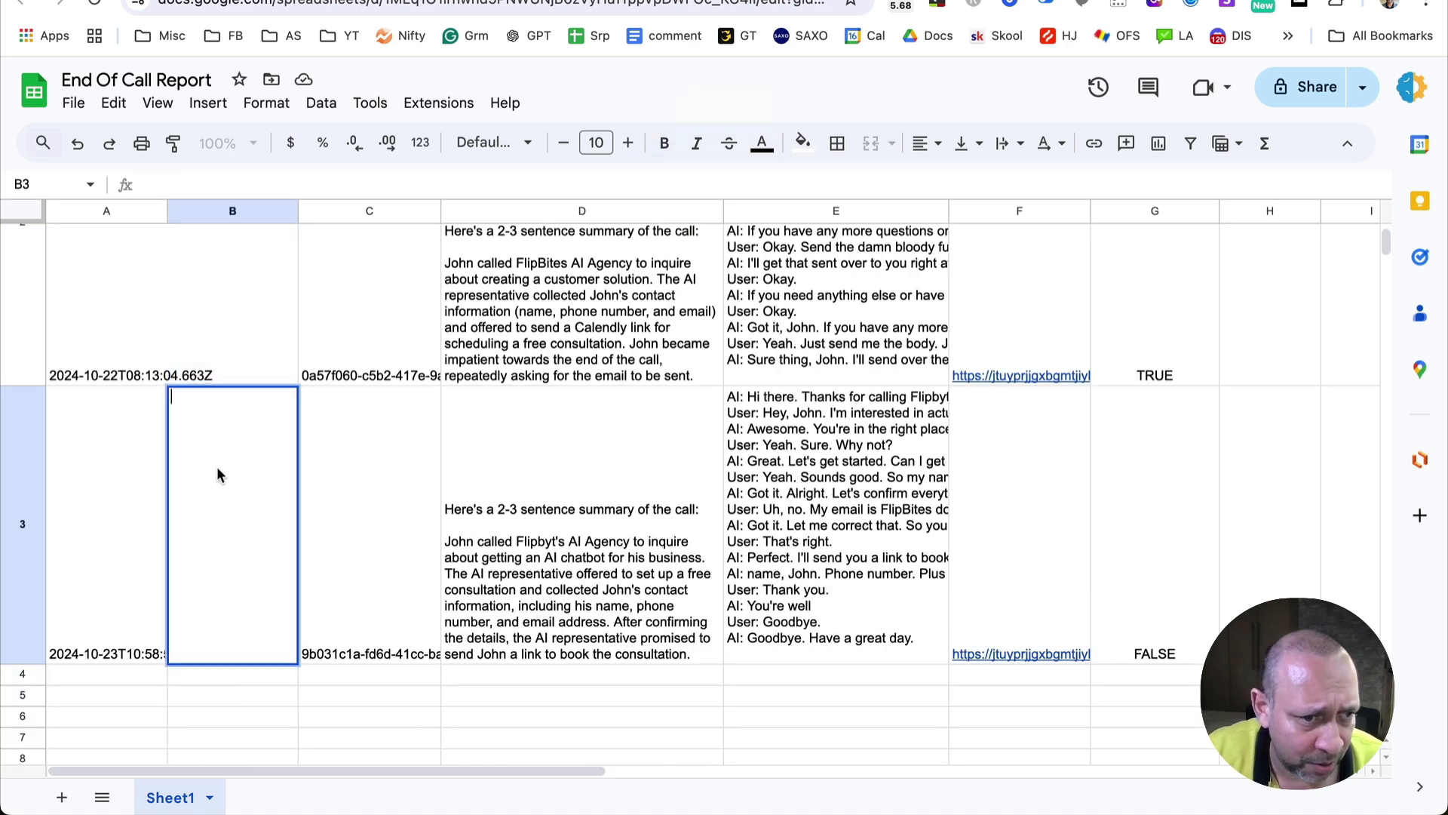
{"action": "left_click", "coordinate": [381, 672]}
{"action": "left_click", "coordinate": [355, 503]}
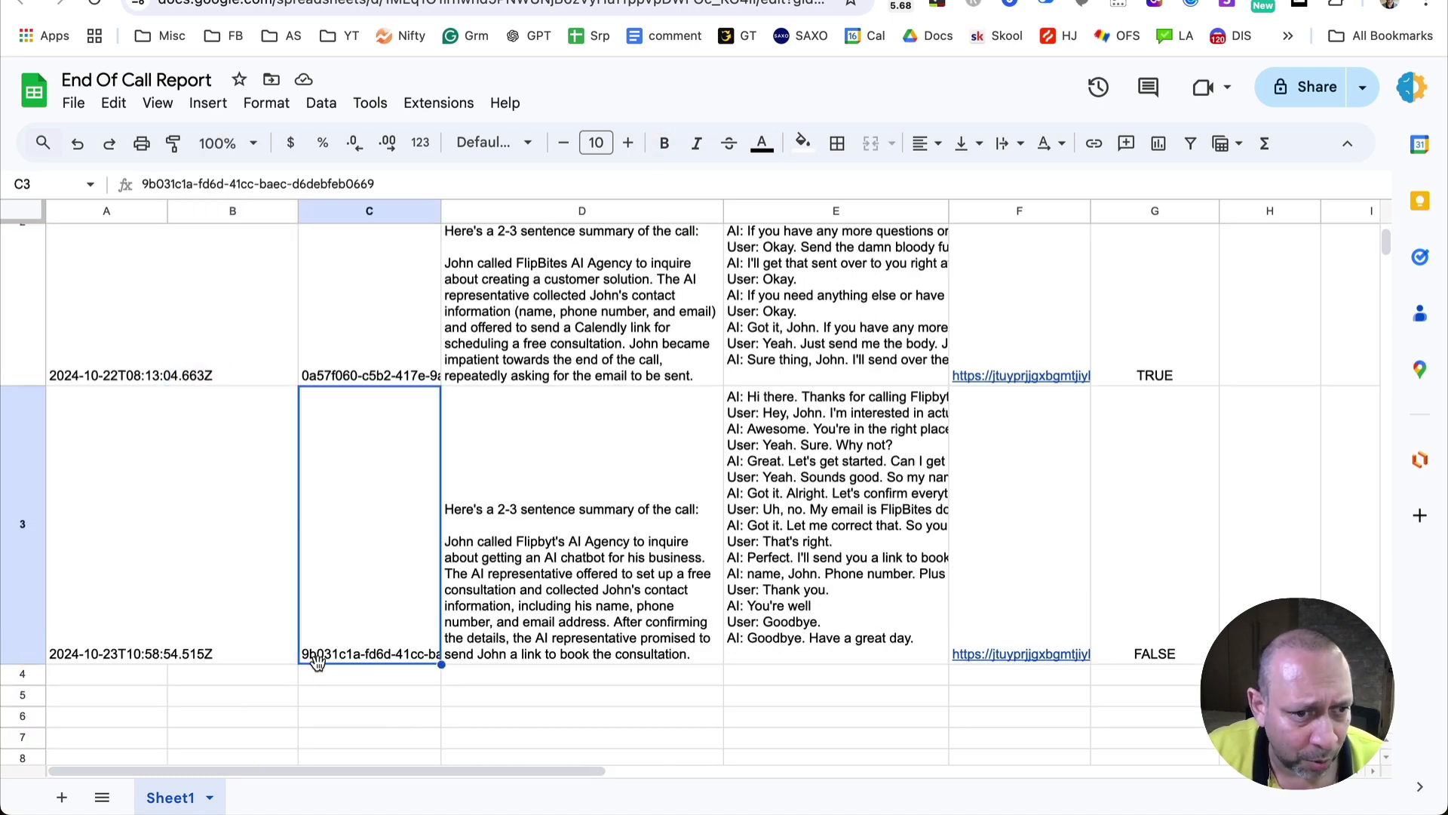
{"action": "left_click", "coordinate": [563, 688]}
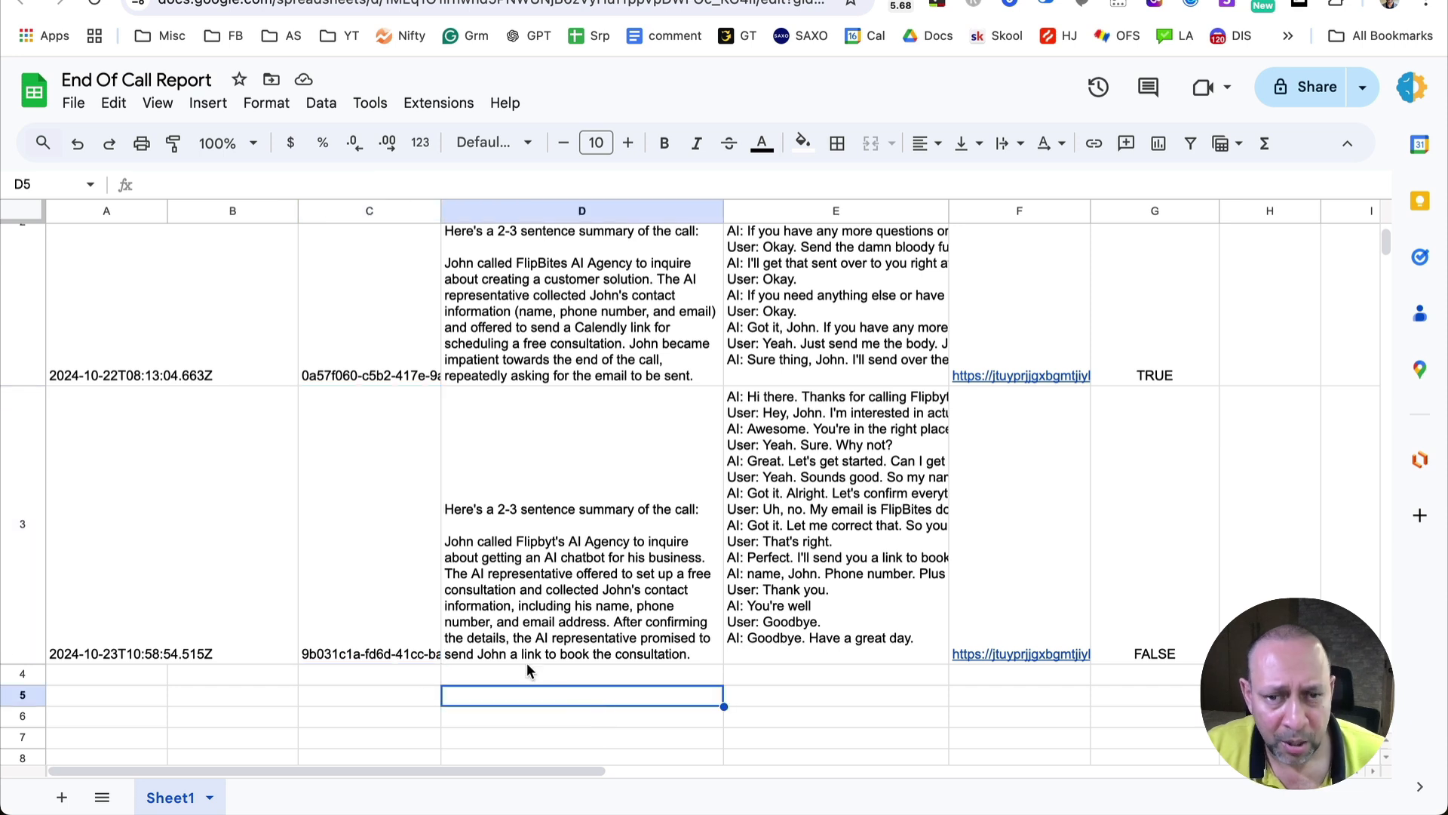
{"action": "left_click", "coordinate": [394, 480]}
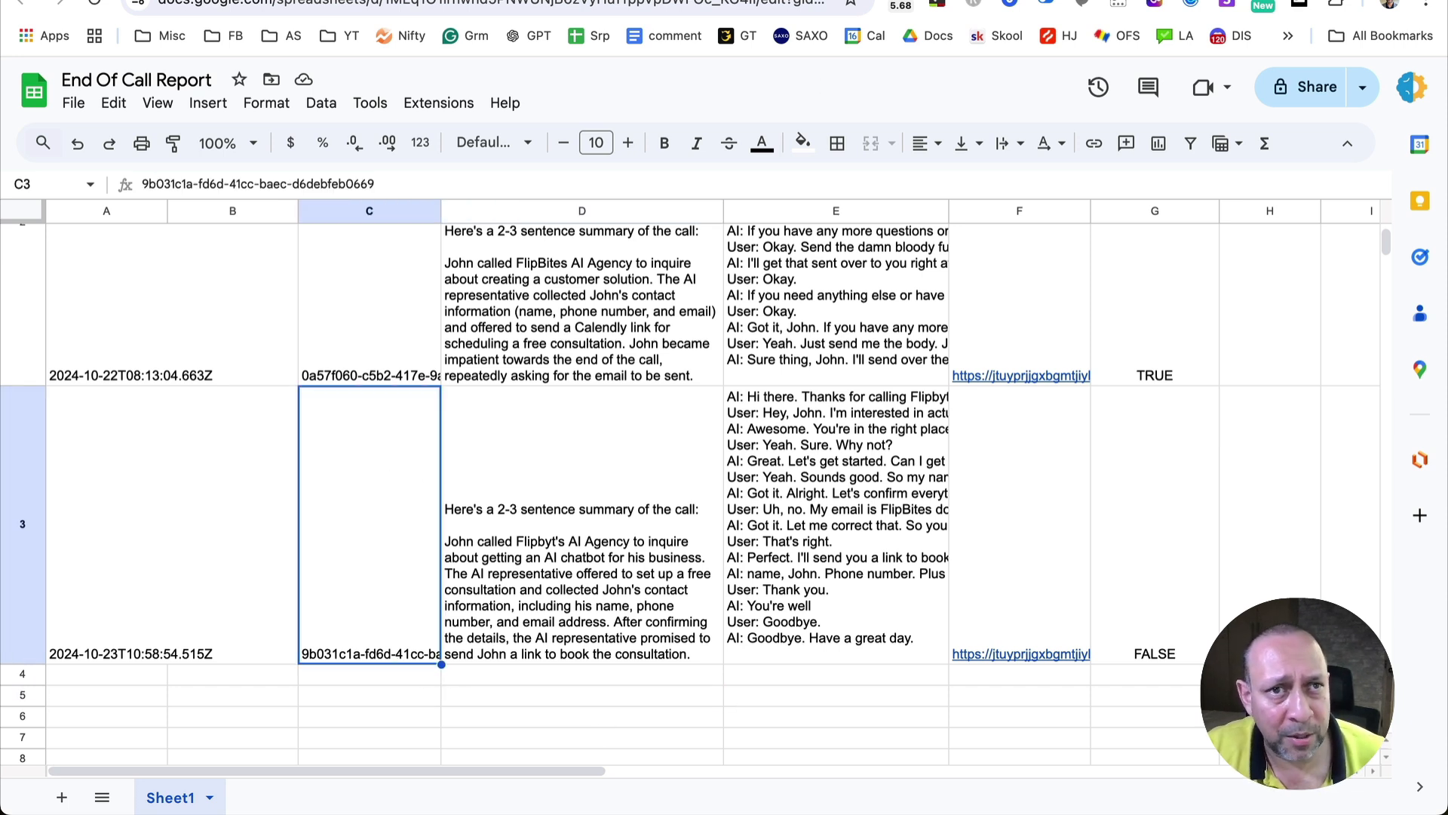
- Return to the Make scenario and expand the analysis and structuredData collections among the items available for the Name (B) value
{"action": "key", "text": "ctrl+Tab"}
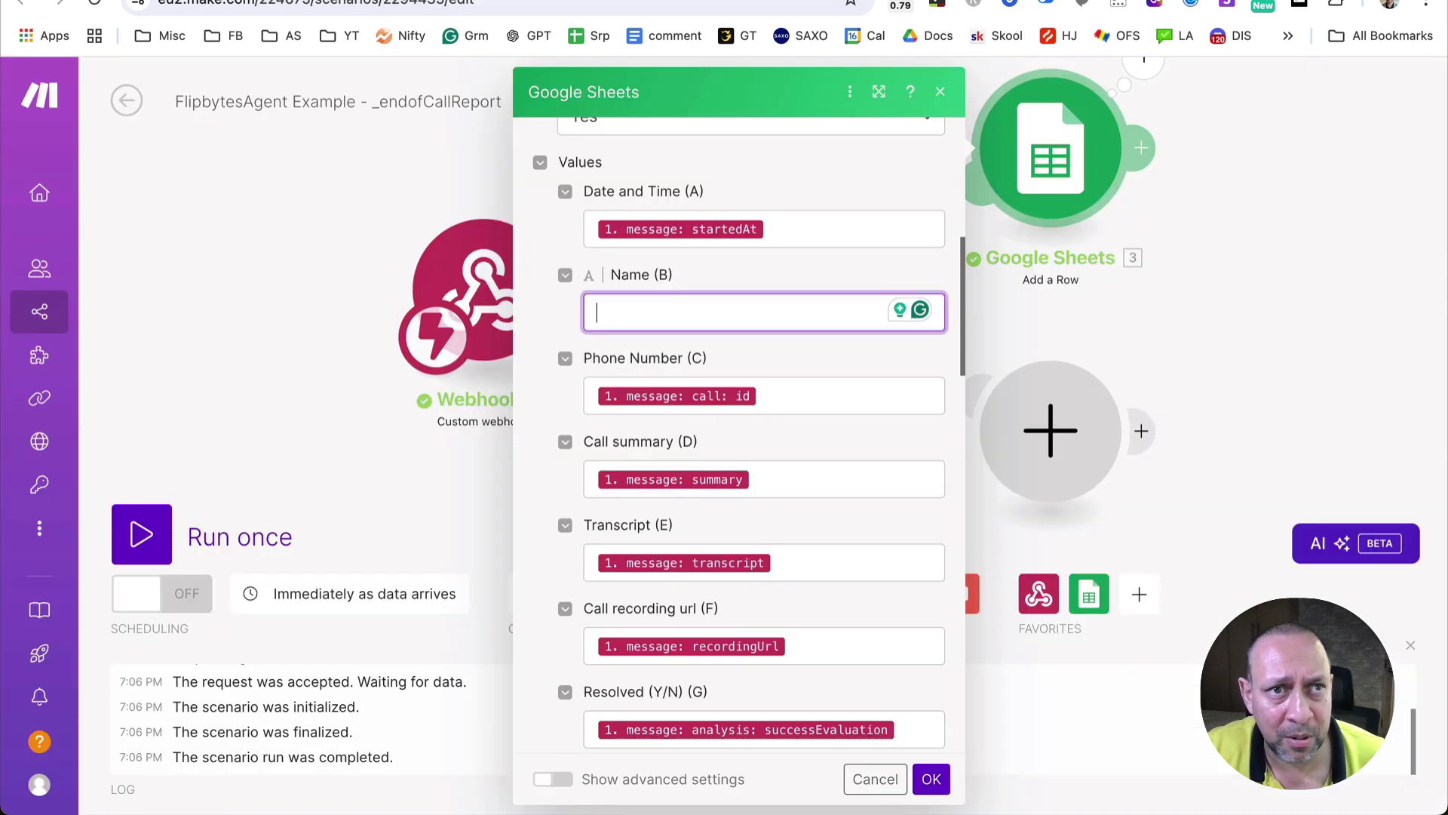
{"action": "scroll", "coordinate": [732, 268], "scroll_direction": "up", "scroll_amount": 3}
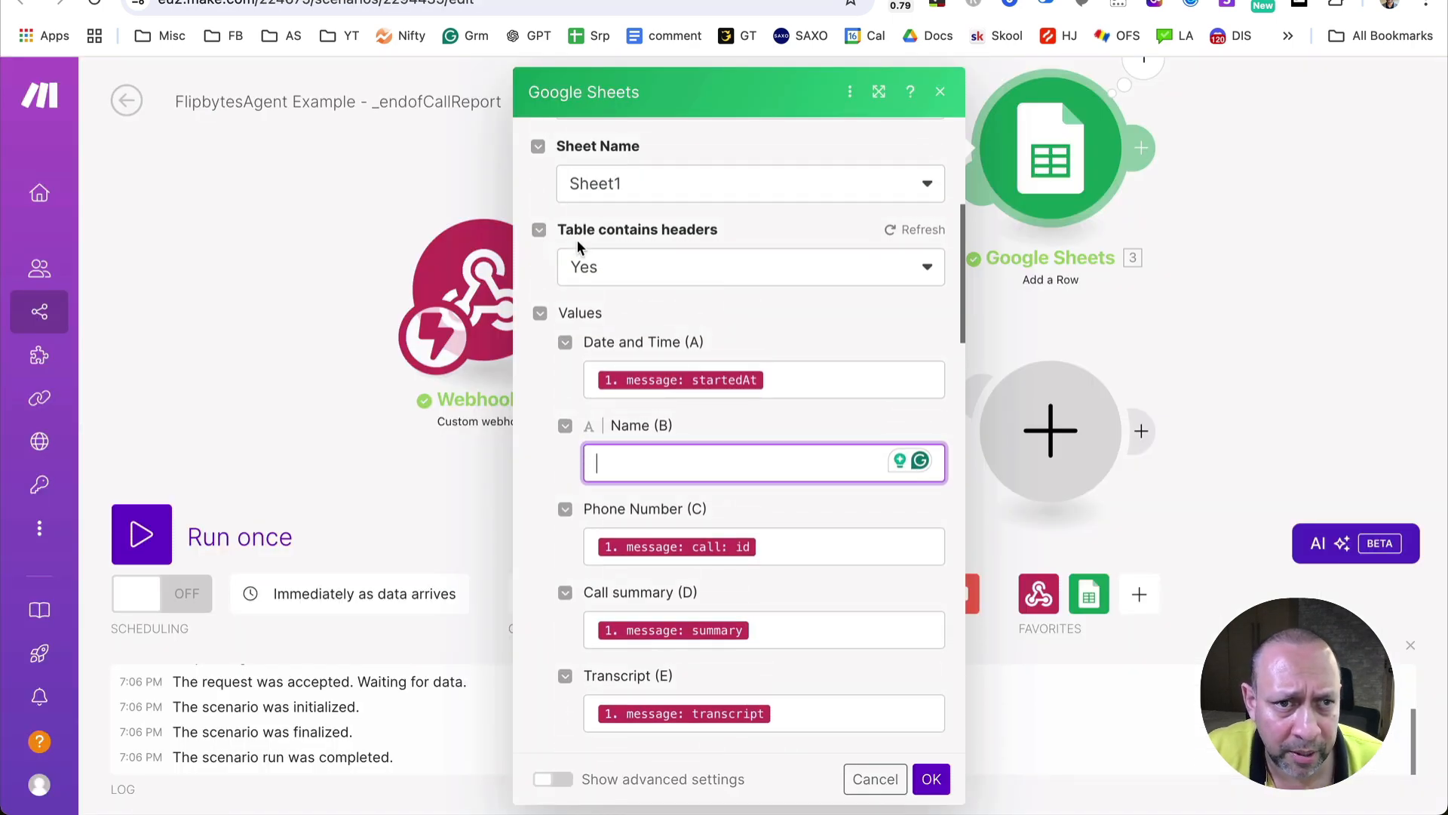
{"action": "scroll", "coordinate": [694, 279], "scroll_direction": "down", "scroll_amount": 3}
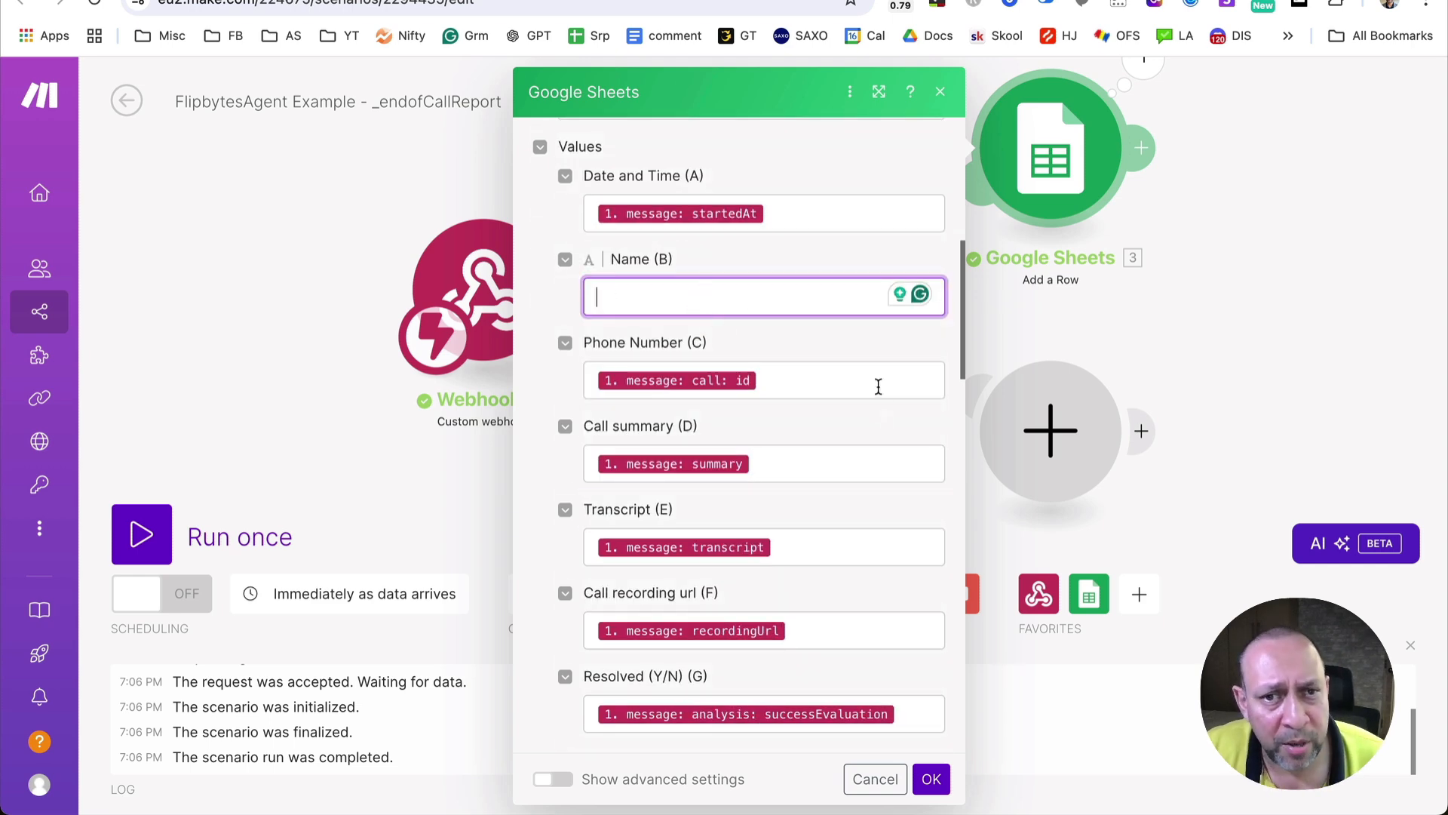
{"action": "left_click", "coordinate": [688, 300]}
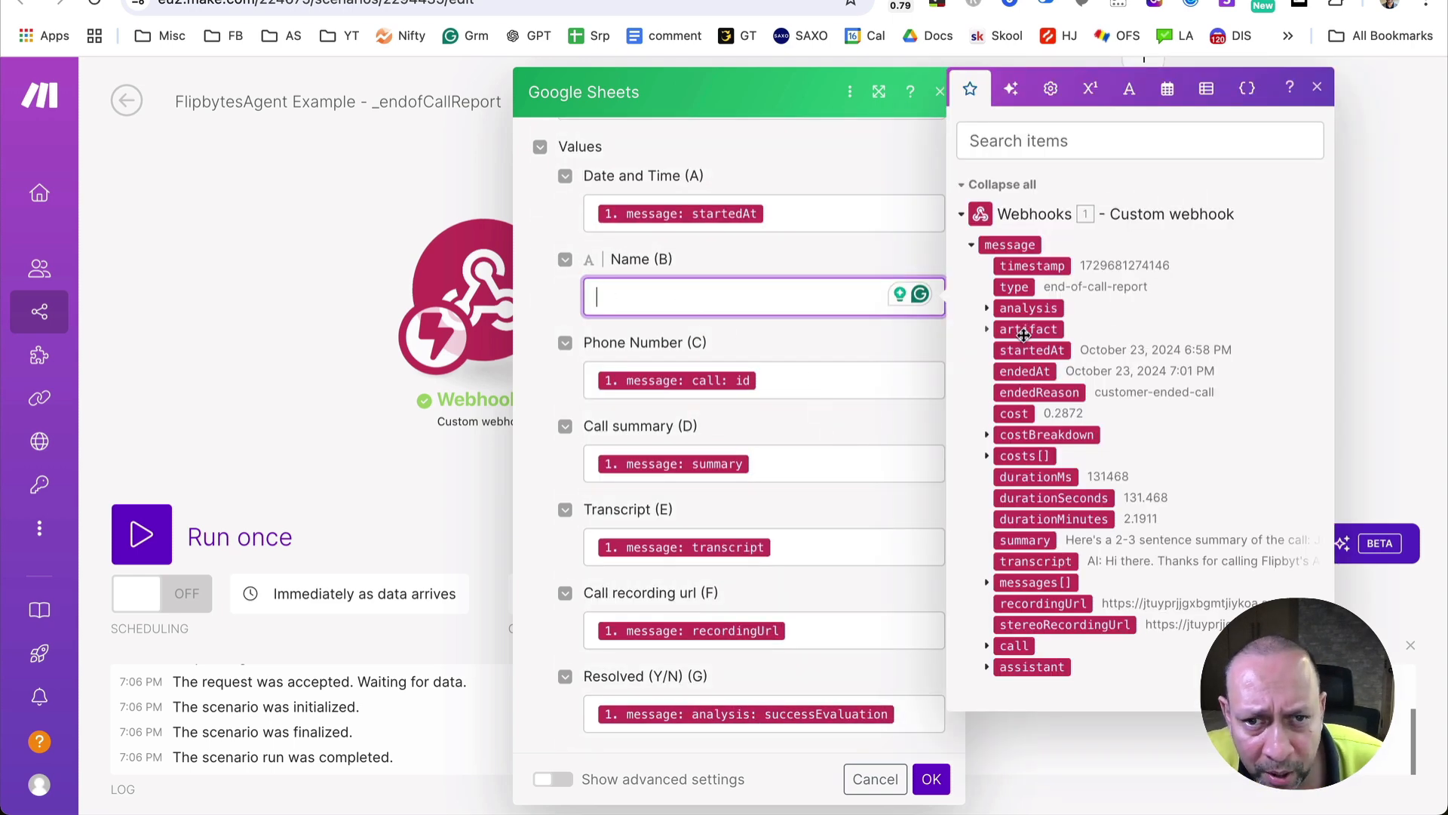
{"action": "left_click", "coordinate": [988, 308]}
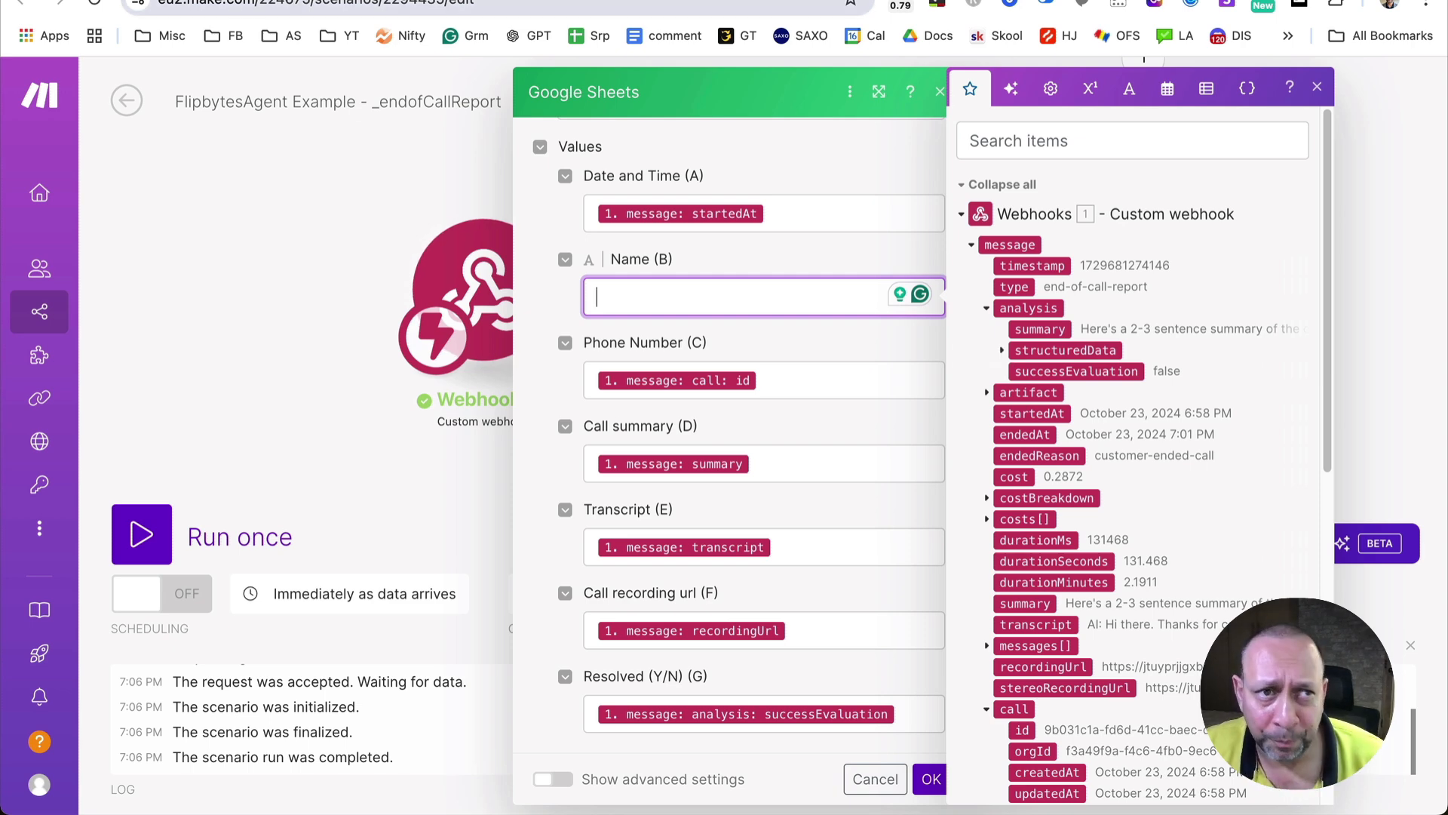
{"action": "left_click", "coordinate": [1001, 350]}
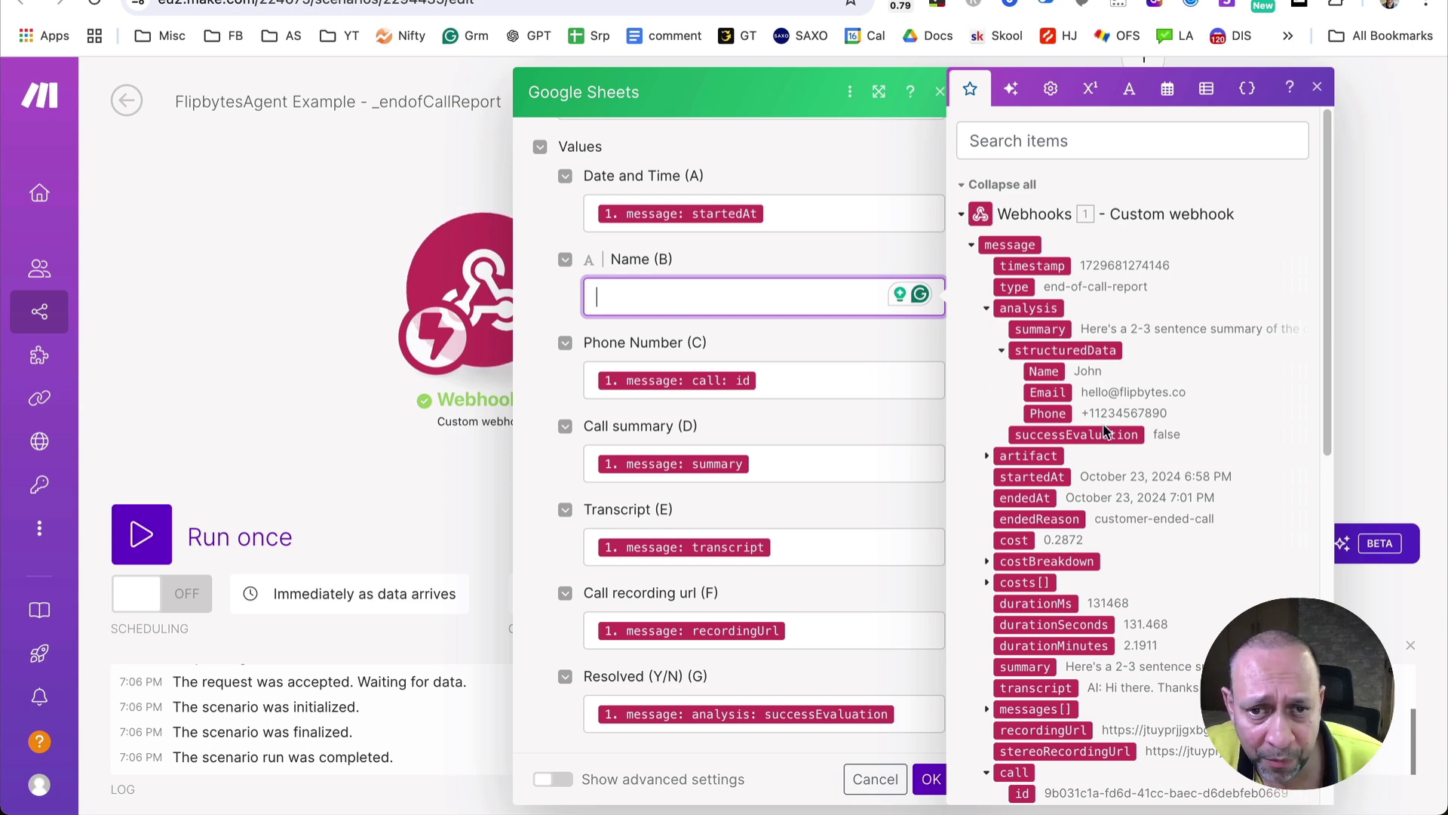
- Switch to Vapi and open the Analysis settings of the Flipbytes AI Agent assistant
{"action": "left_click", "coordinate": [194, 0]}
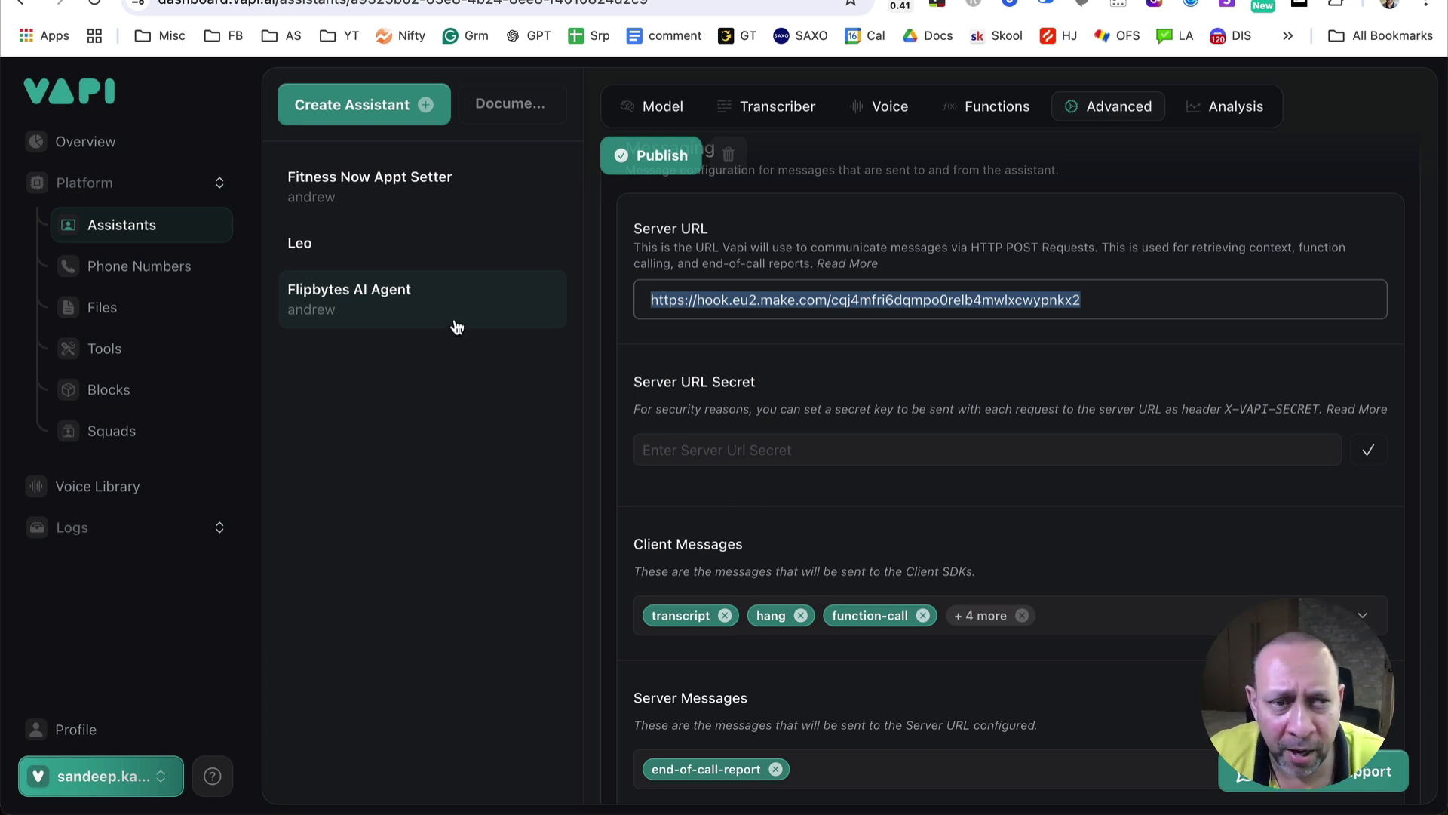
{"action": "left_click", "coordinate": [105, 226]}
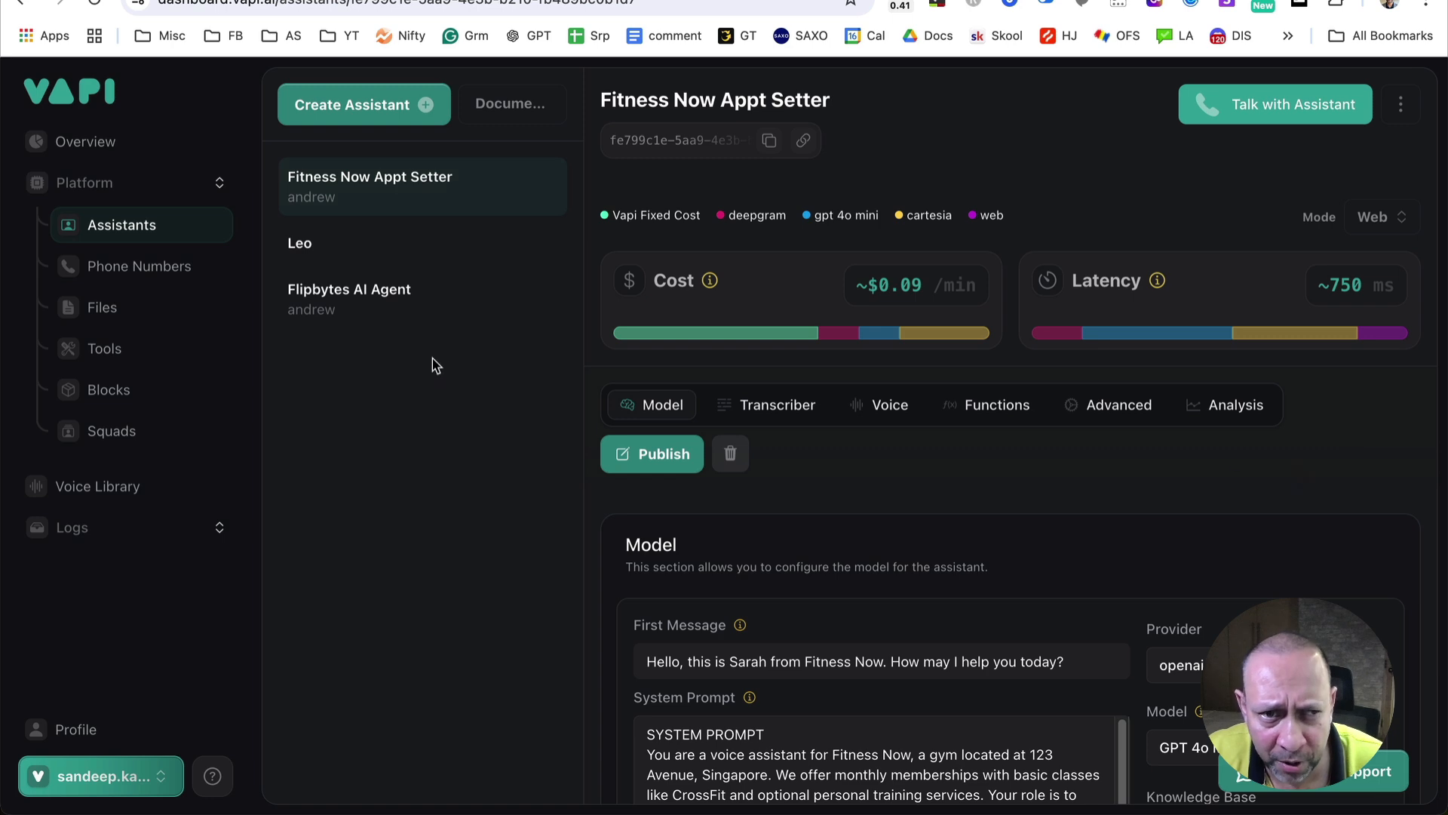
{"action": "left_click", "coordinate": [426, 305]}
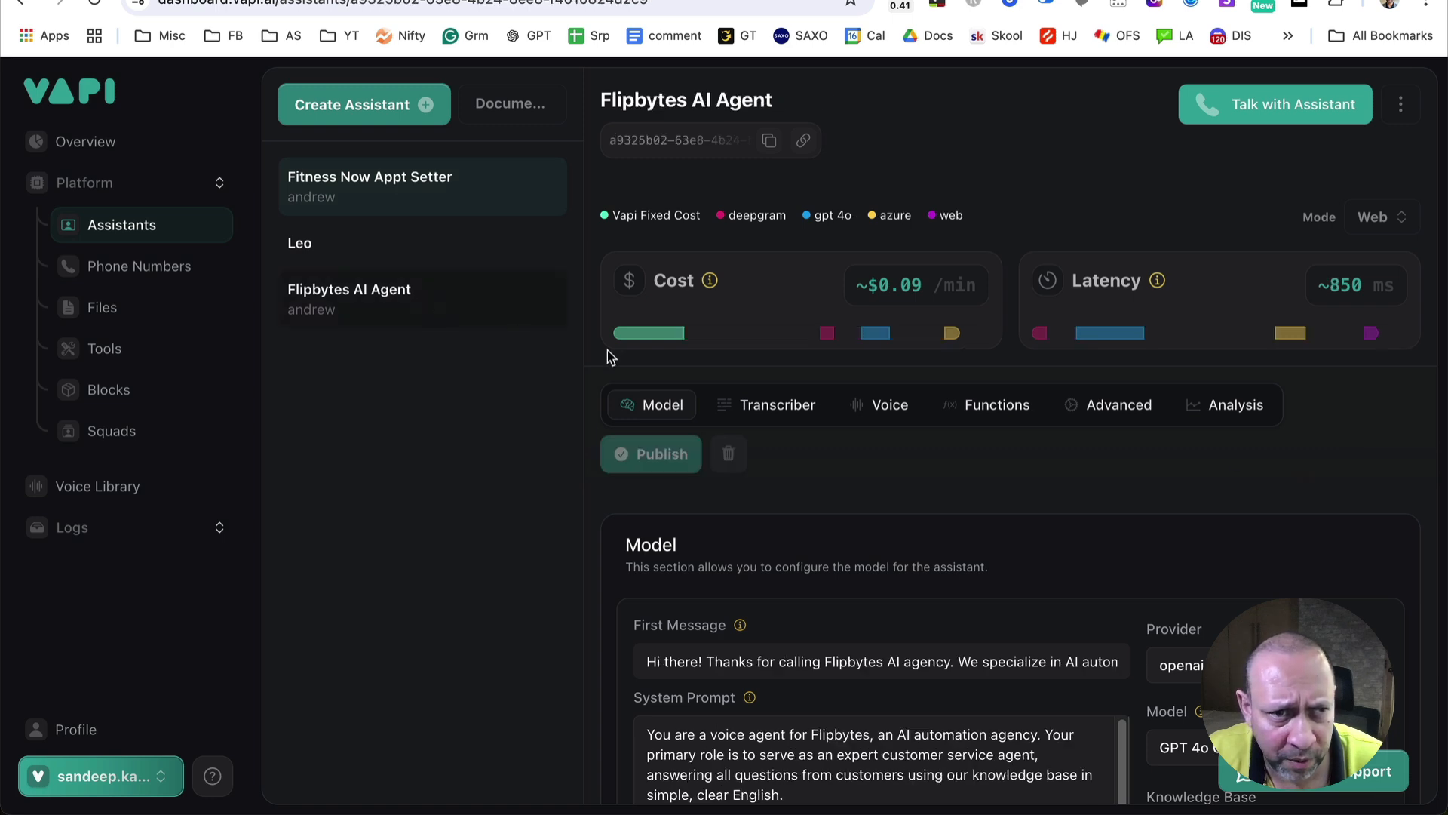
{"action": "left_click", "coordinate": [1211, 405]}
- Read through the assistant's Summary and Success Evaluation prompts, then the Structured Data prompt and its Name, Email and Phone properties
{"action": "scroll", "coordinate": [948, 576], "scroll_direction": "down", "scroll_amount": 5}
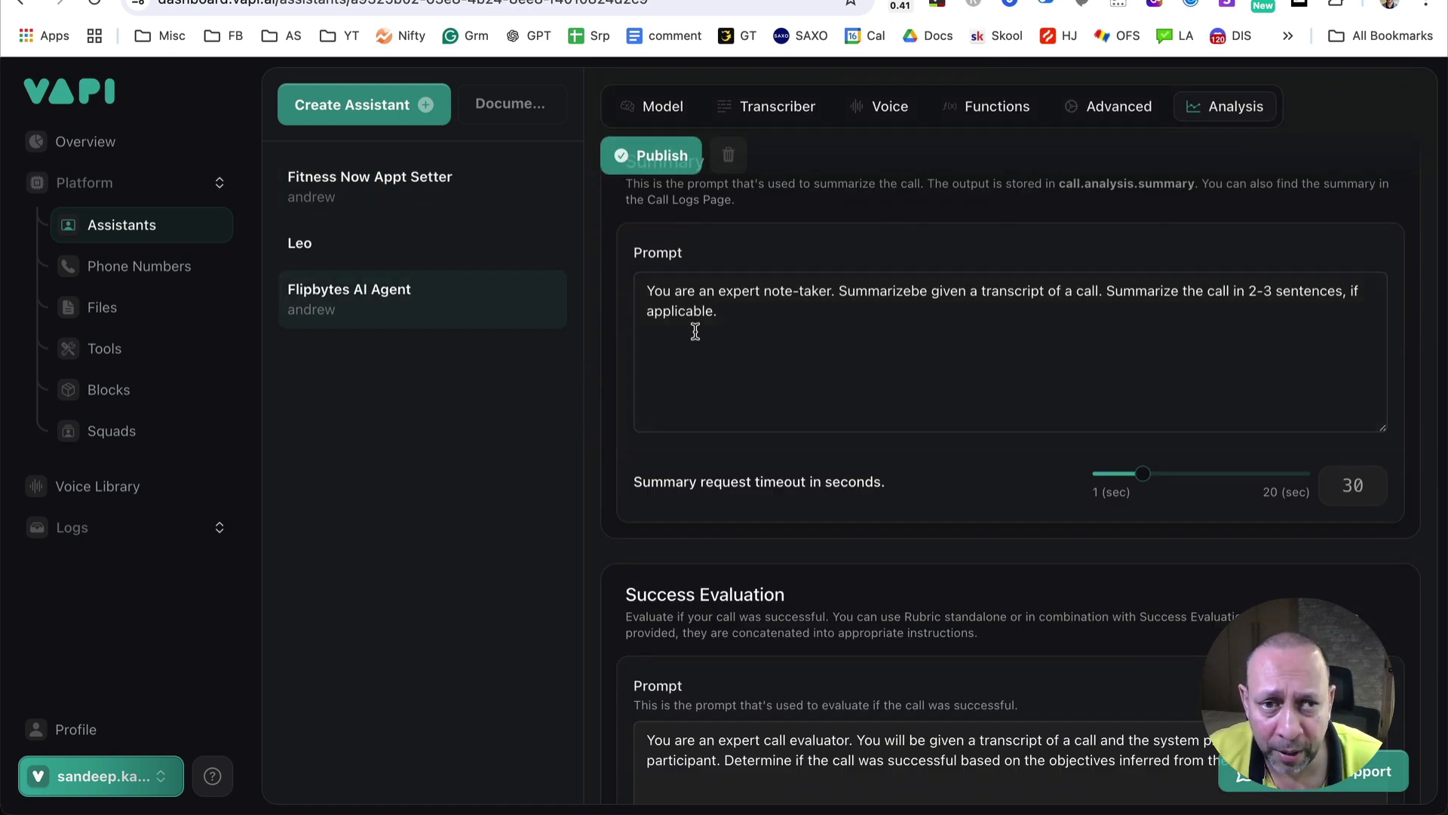
{"action": "left_click_drag", "start_coordinate": [754, 333], "coordinate": [657, 276]}
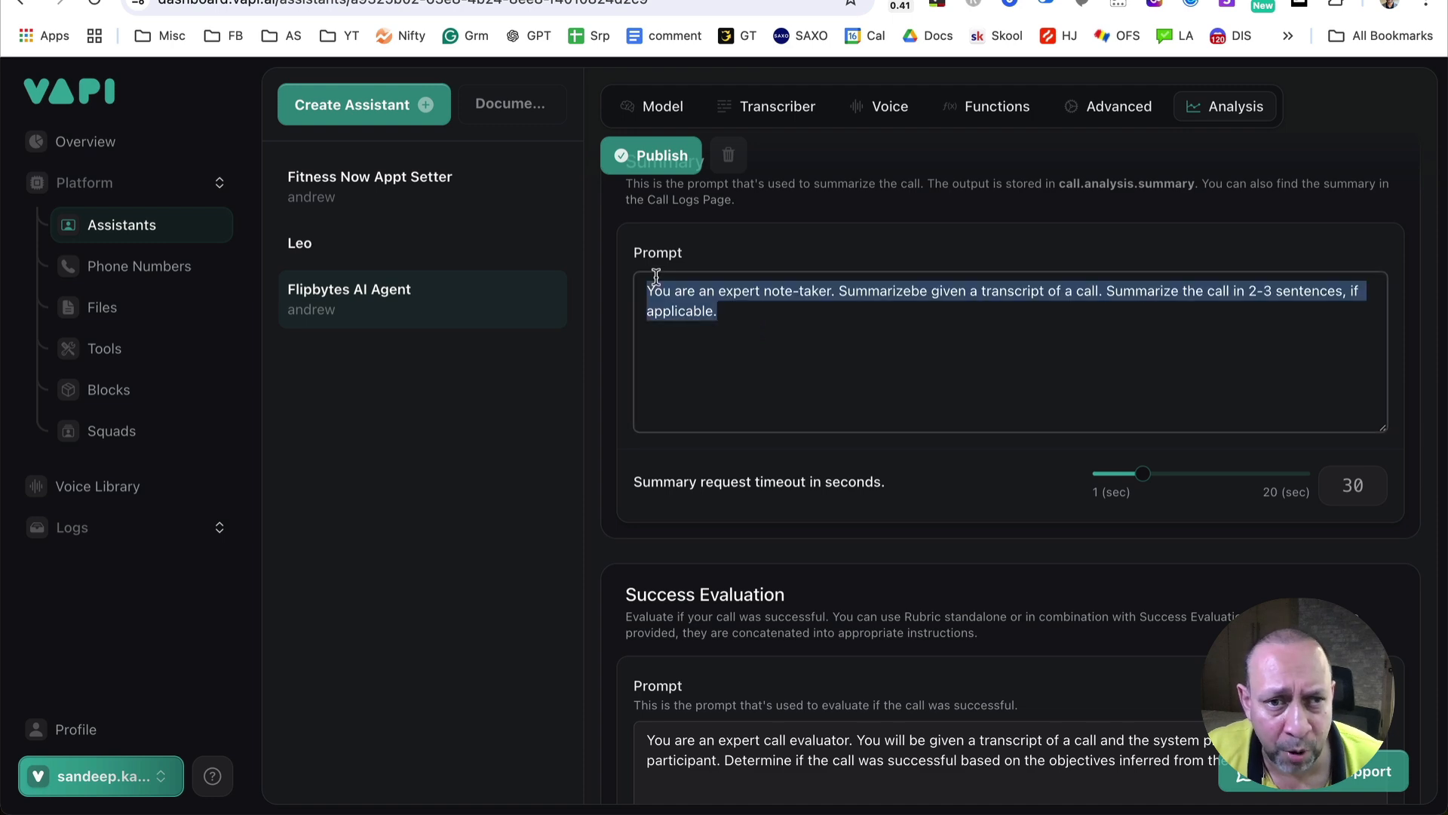
{"action": "scroll", "coordinate": [624, 290], "scroll_direction": "down", "scroll_amount": 4}
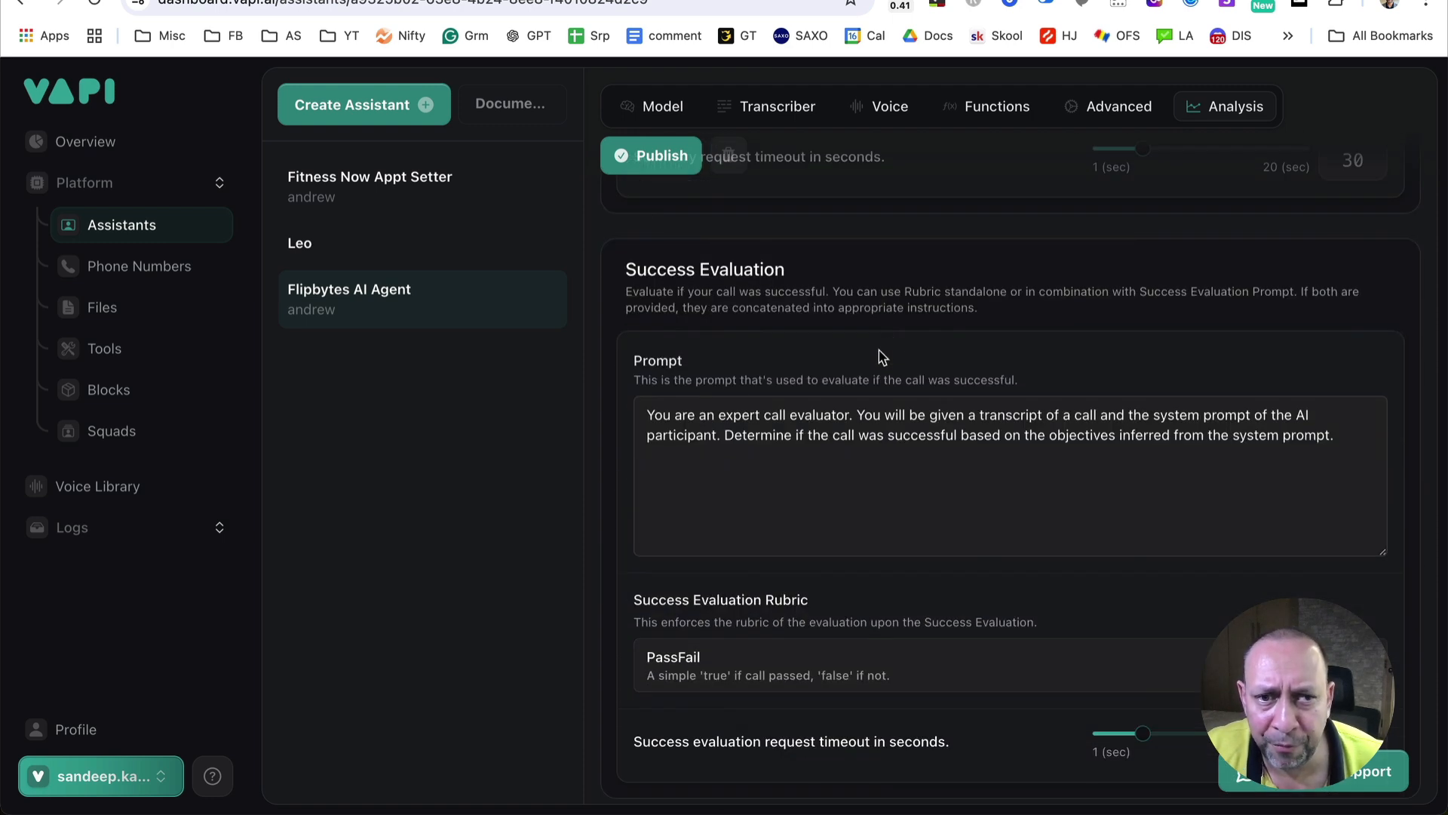
{"action": "scroll", "coordinate": [873, 414], "scroll_direction": "down", "scroll_amount": 6}
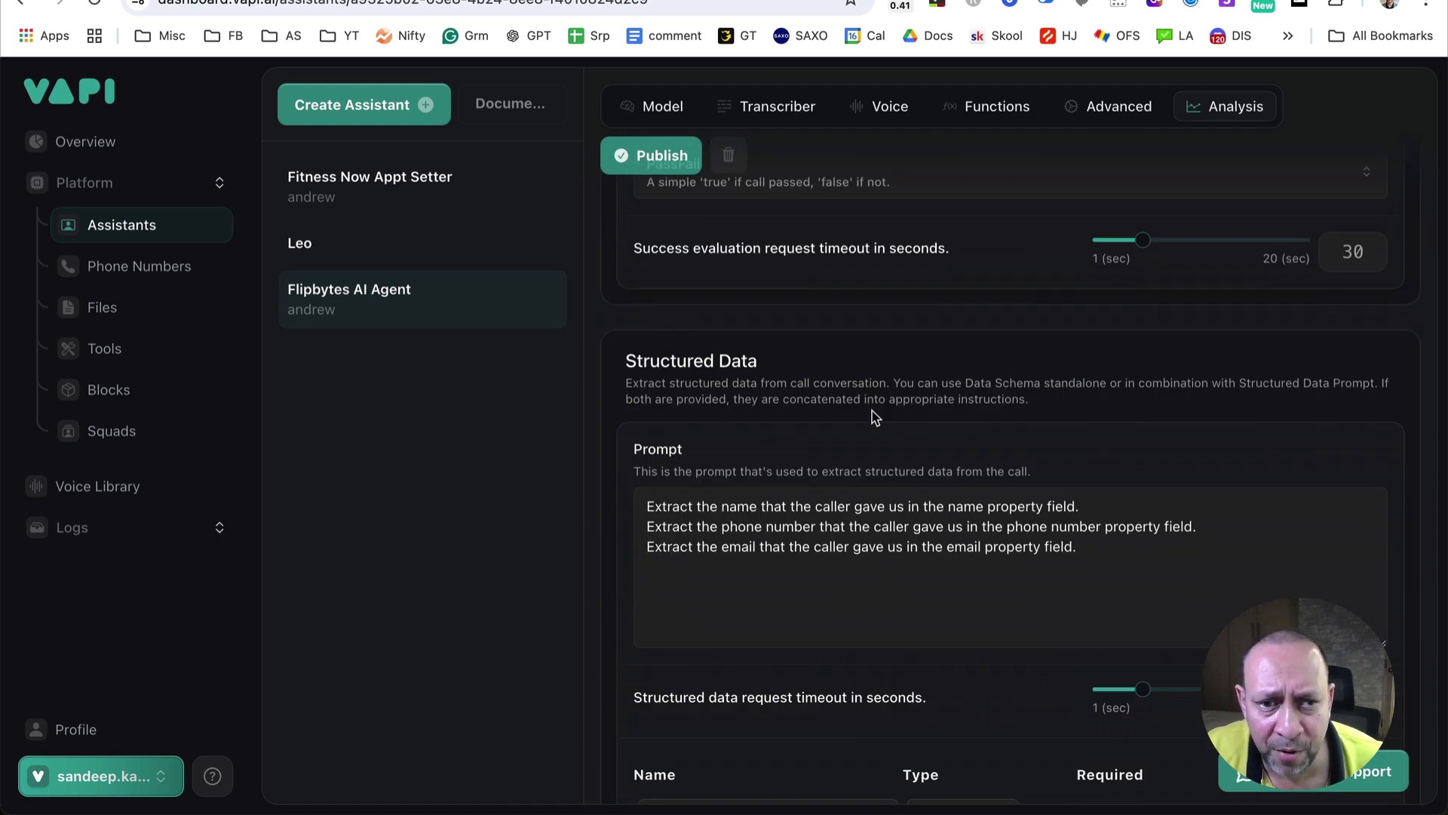
{"action": "scroll", "coordinate": [886, 405], "scroll_direction": "down", "scroll_amount": 4}
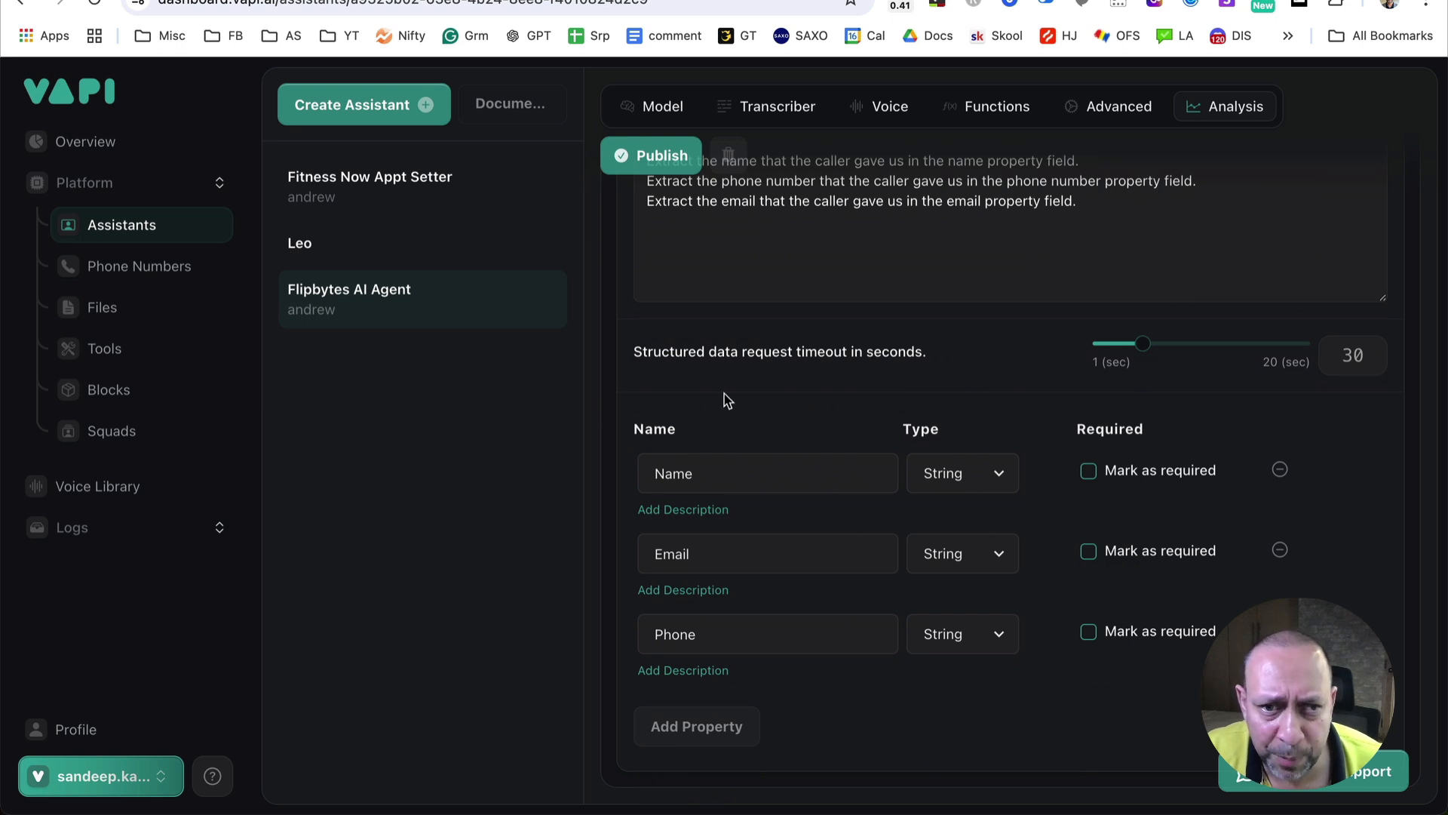
{"action": "scroll", "coordinate": [851, 391], "scroll_direction": "up", "scroll_amount": 2}
{"action": "scroll", "coordinate": [709, 414], "scroll_direction": "down", "scroll_amount": 2}
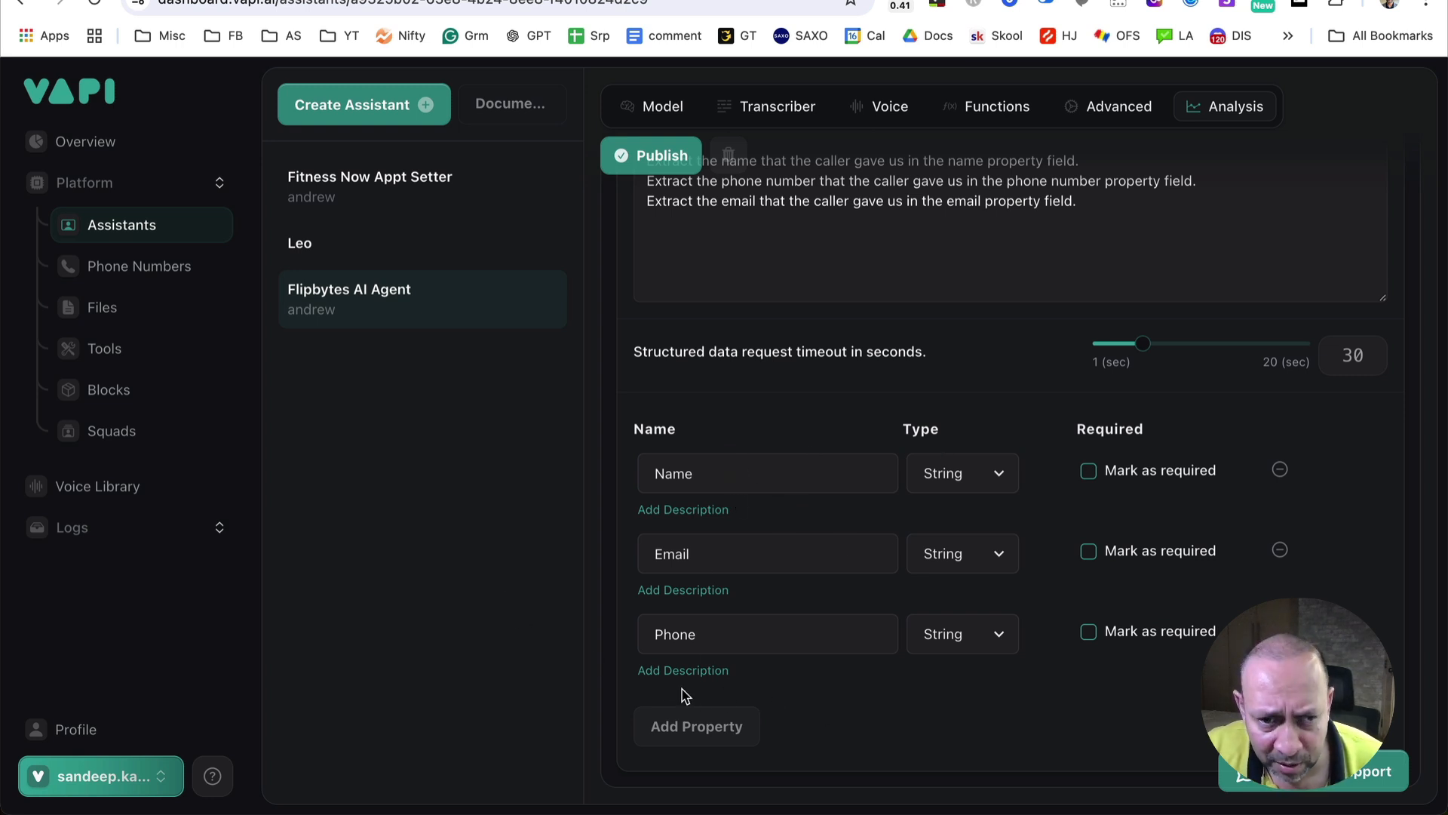
- Show the description of the Name property and reread the Structured Data prompt line that extracts the caller's name
{"action": "left_click", "coordinate": [698, 511]}
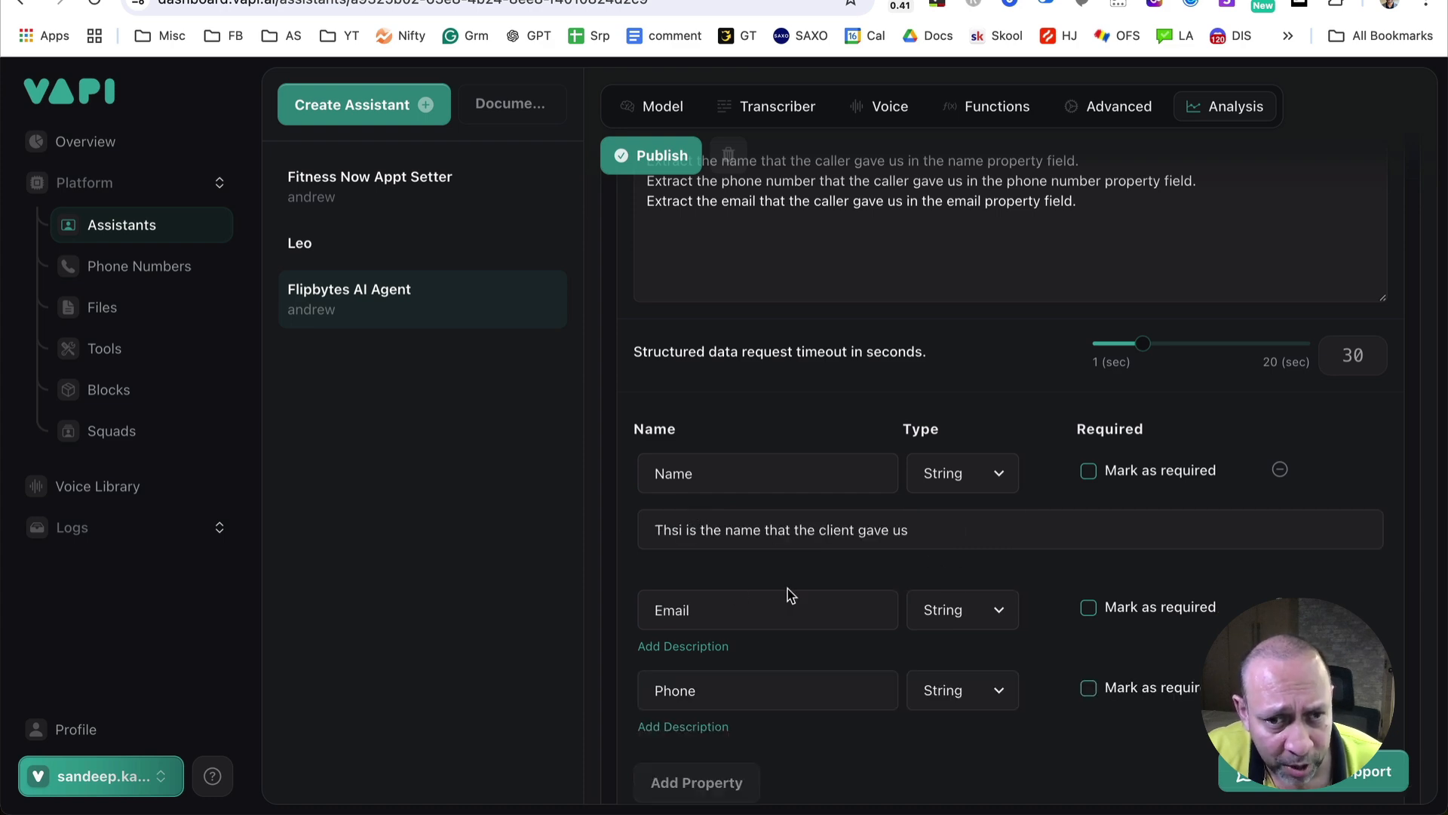
{"action": "scroll", "coordinate": [948, 596], "scroll_direction": "up", "scroll_amount": 5}
{"action": "scroll", "coordinate": [1089, 495], "scroll_direction": "down", "scroll_amount": 1}
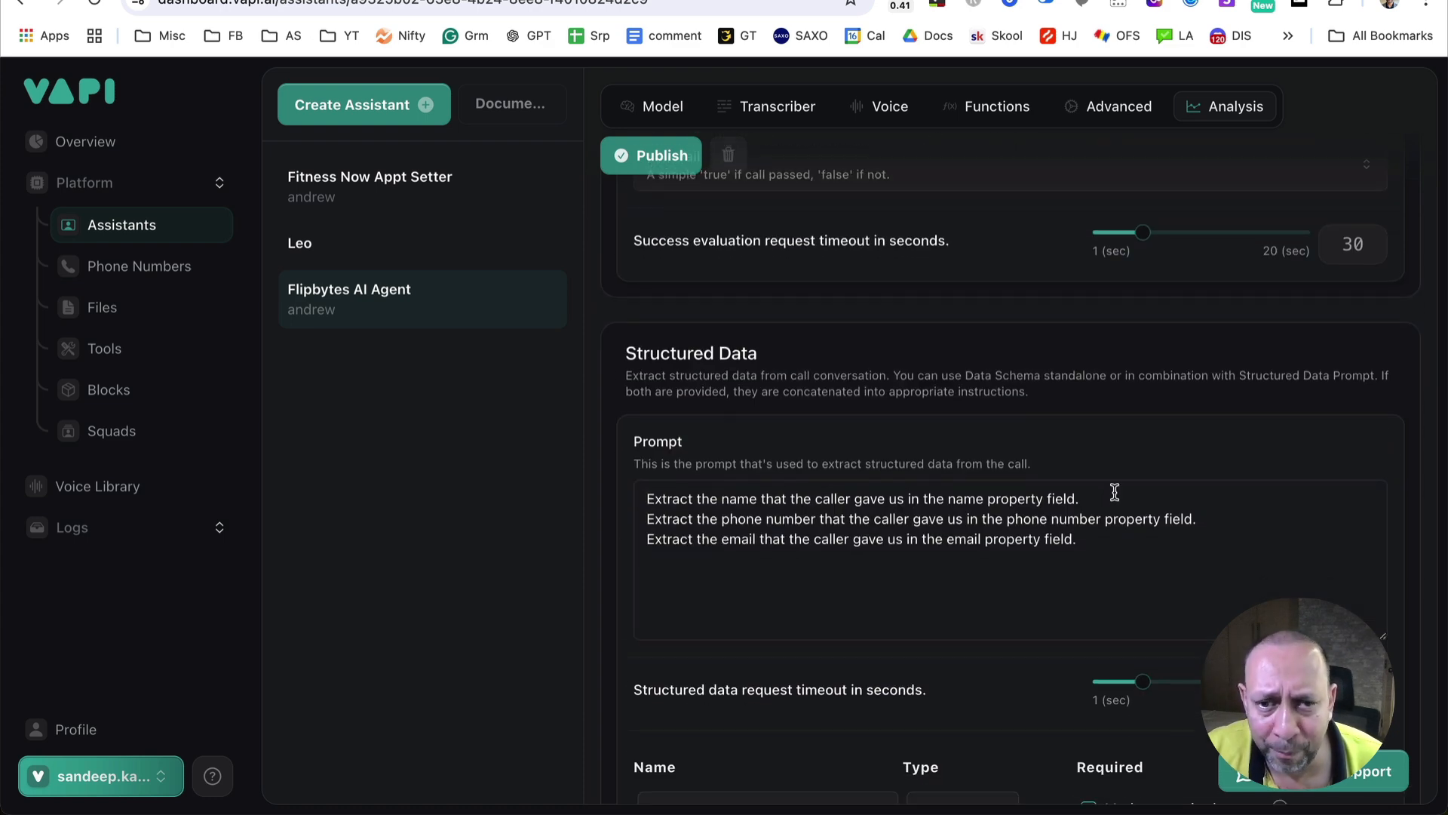
{"action": "left_click_drag", "start_coordinate": [1100, 498], "coordinate": [615, 507]}
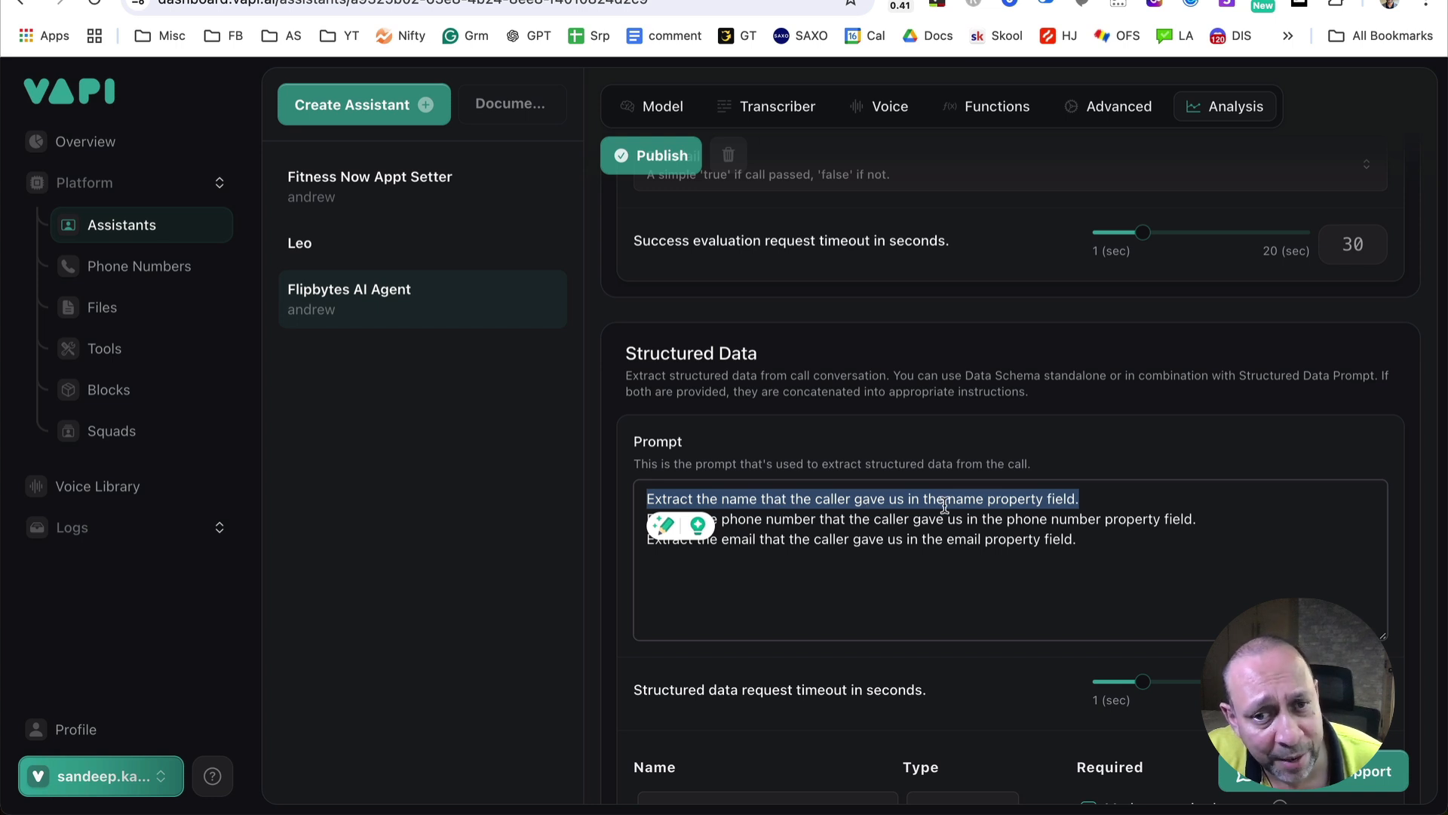
{"action": "left_click", "coordinate": [1114, 506]}
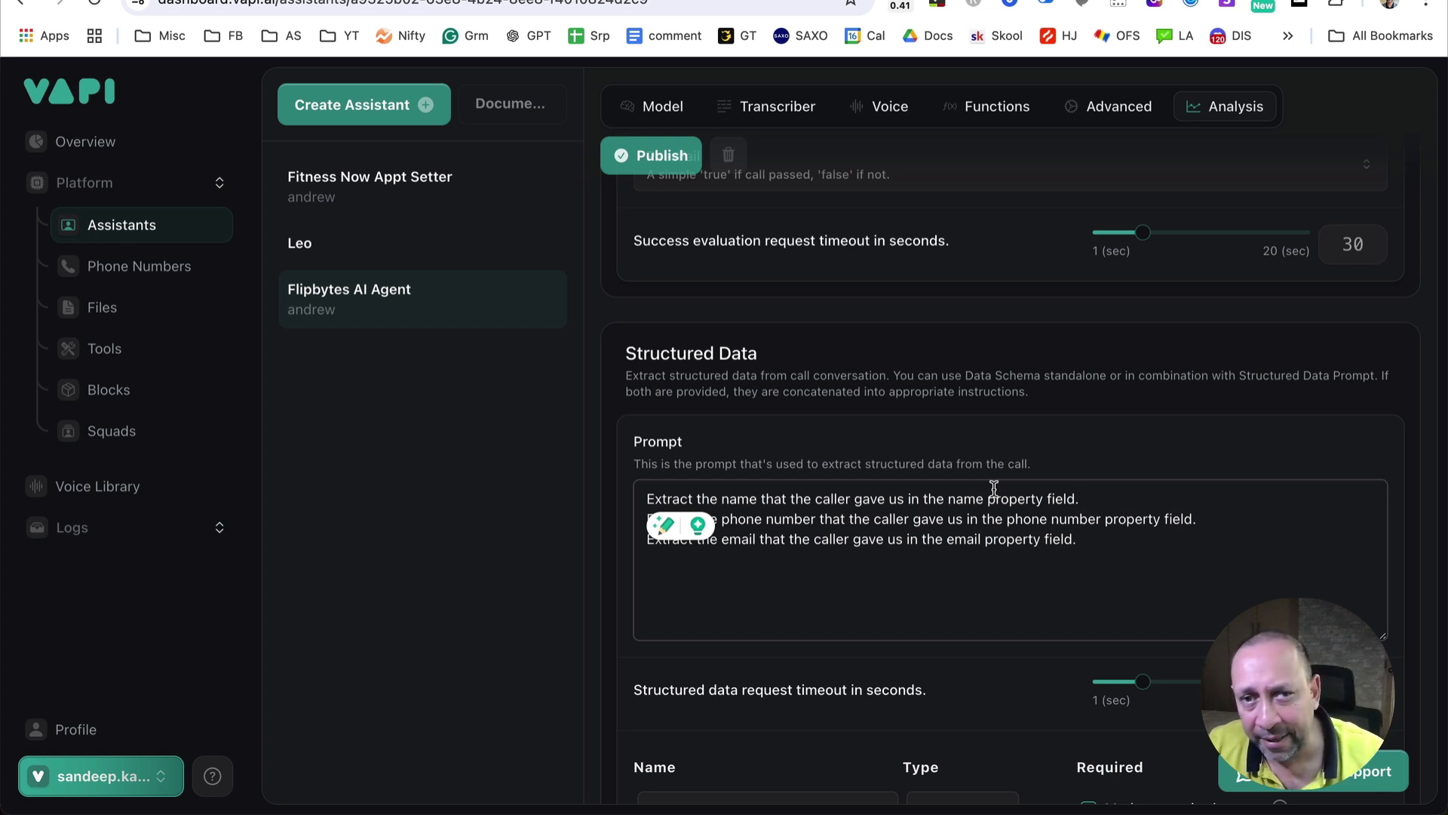
{"action": "scroll", "coordinate": [891, 507], "scroll_direction": "down", "scroll_amount": 2}
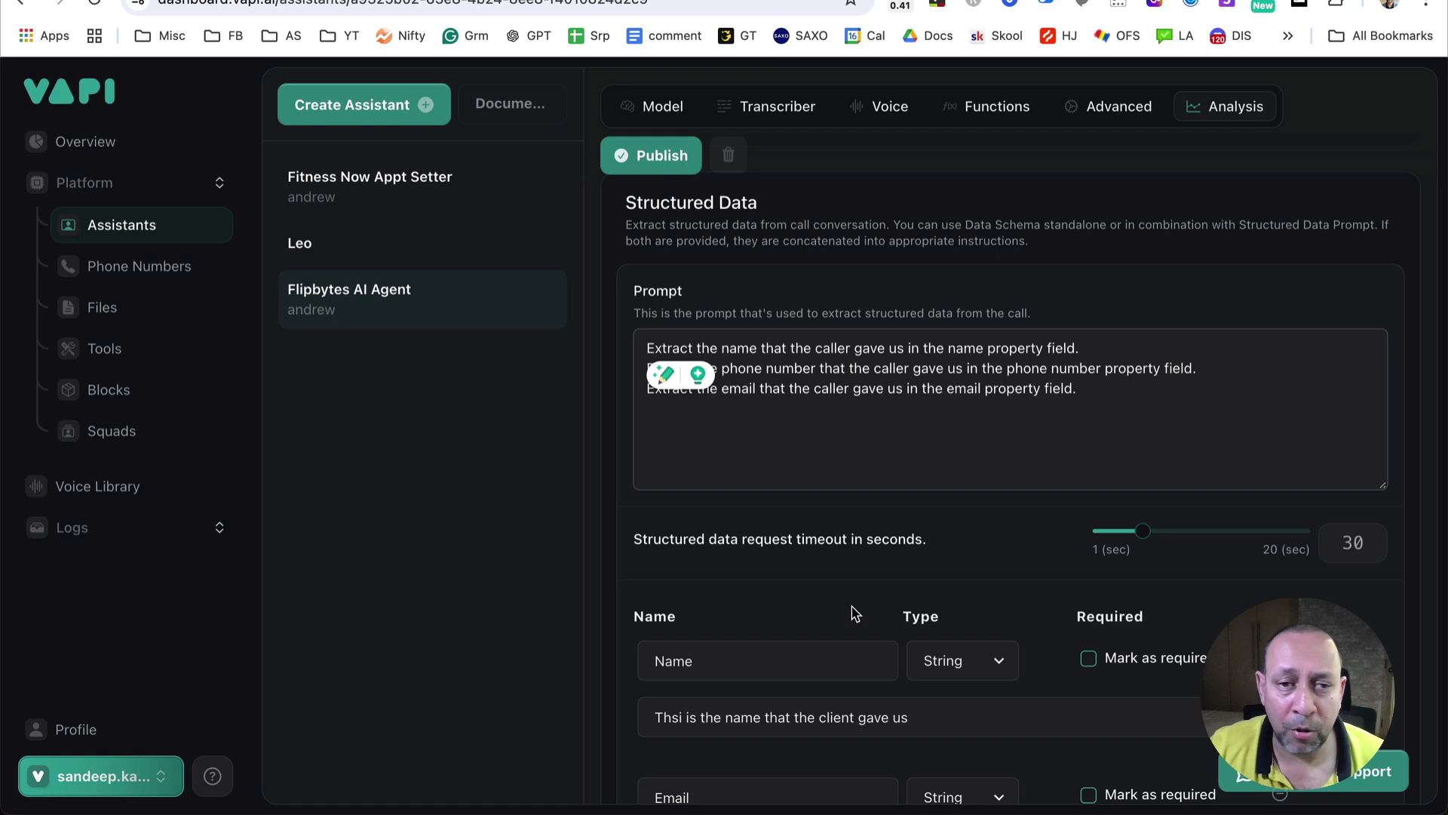
{"action": "scroll", "coordinate": [852, 611], "scroll_direction": "up", "scroll_amount": 4}
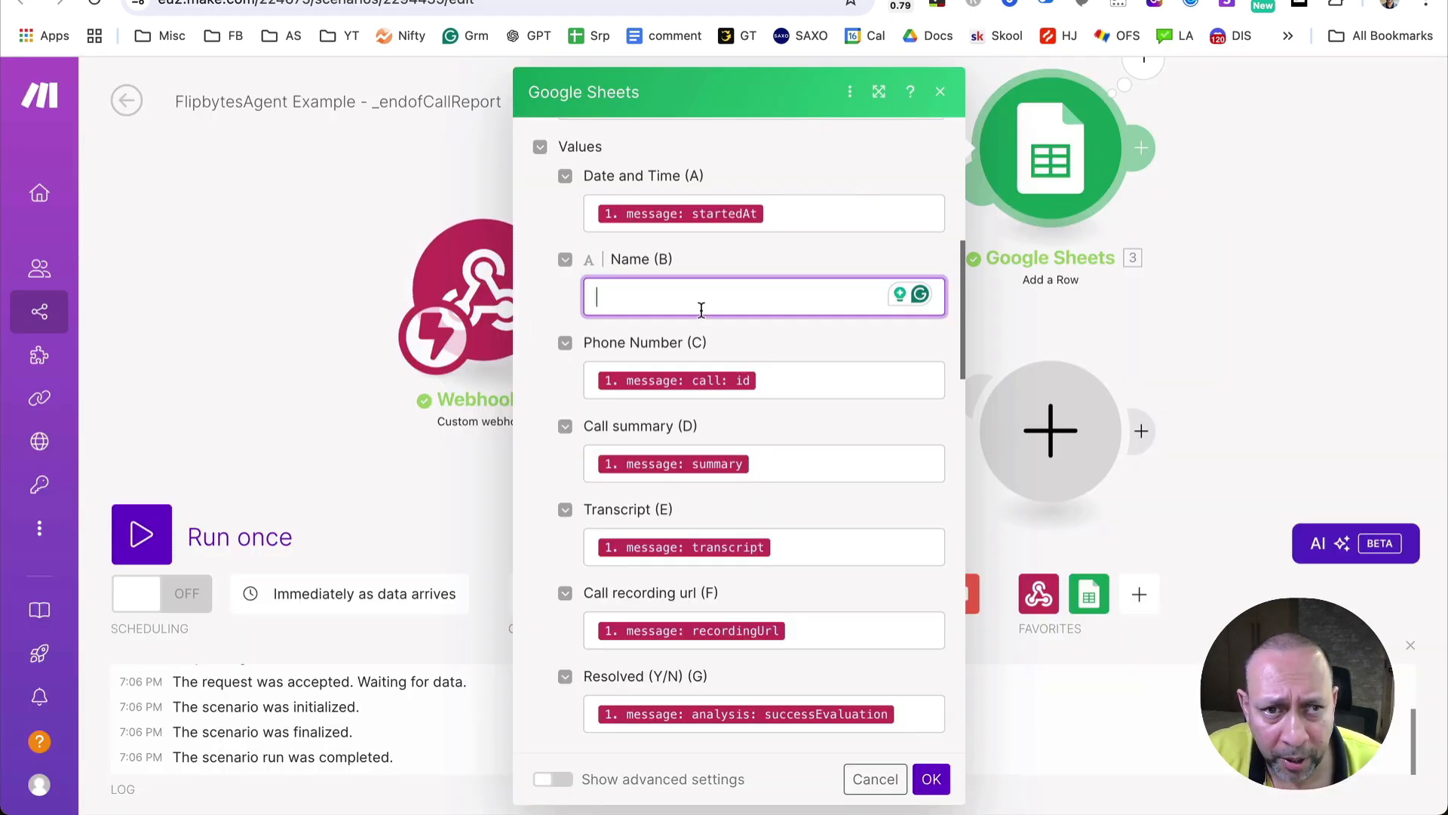
- In Make's Google Sheets module, map the webhook's message analysis structuredData Name item to Name (B) and save the settings
{"action": "left_click", "coordinate": [704, 312]}
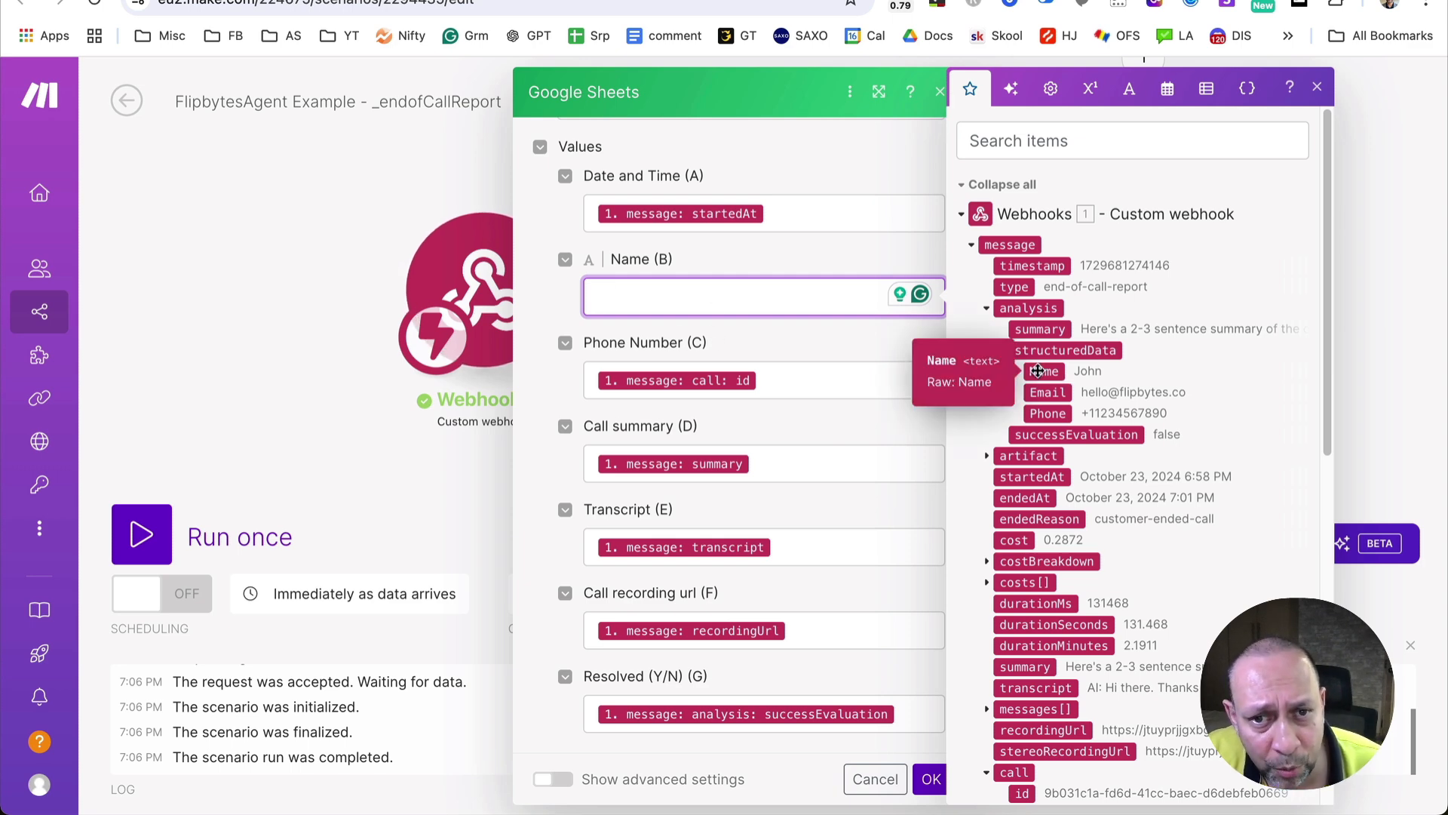
{"action": "left_click_drag", "start_coordinate": [1049, 372], "coordinate": [664, 301]}
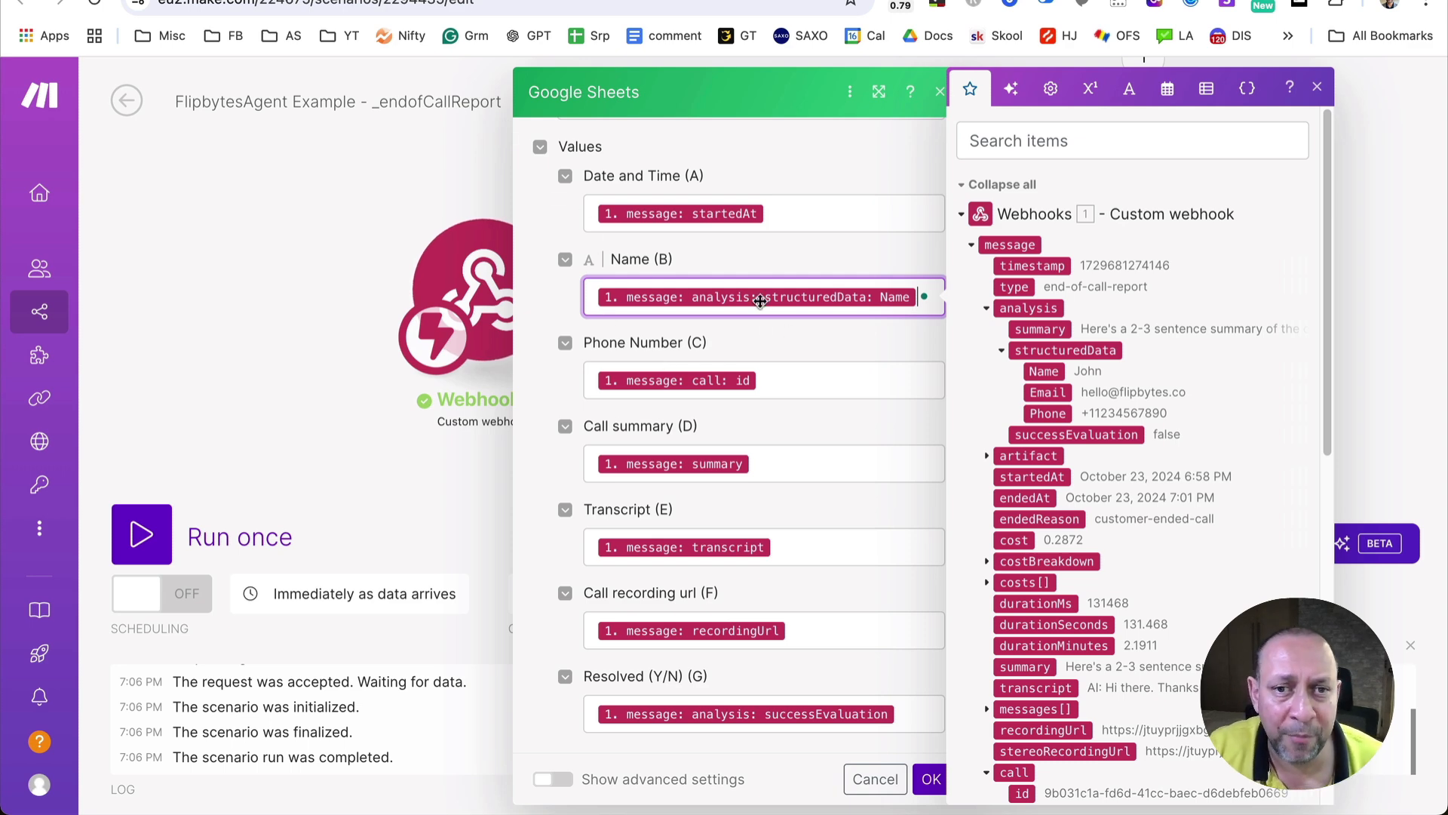
{"action": "scroll", "coordinate": [696, 466], "scroll_direction": "down", "scroll_amount": 4}
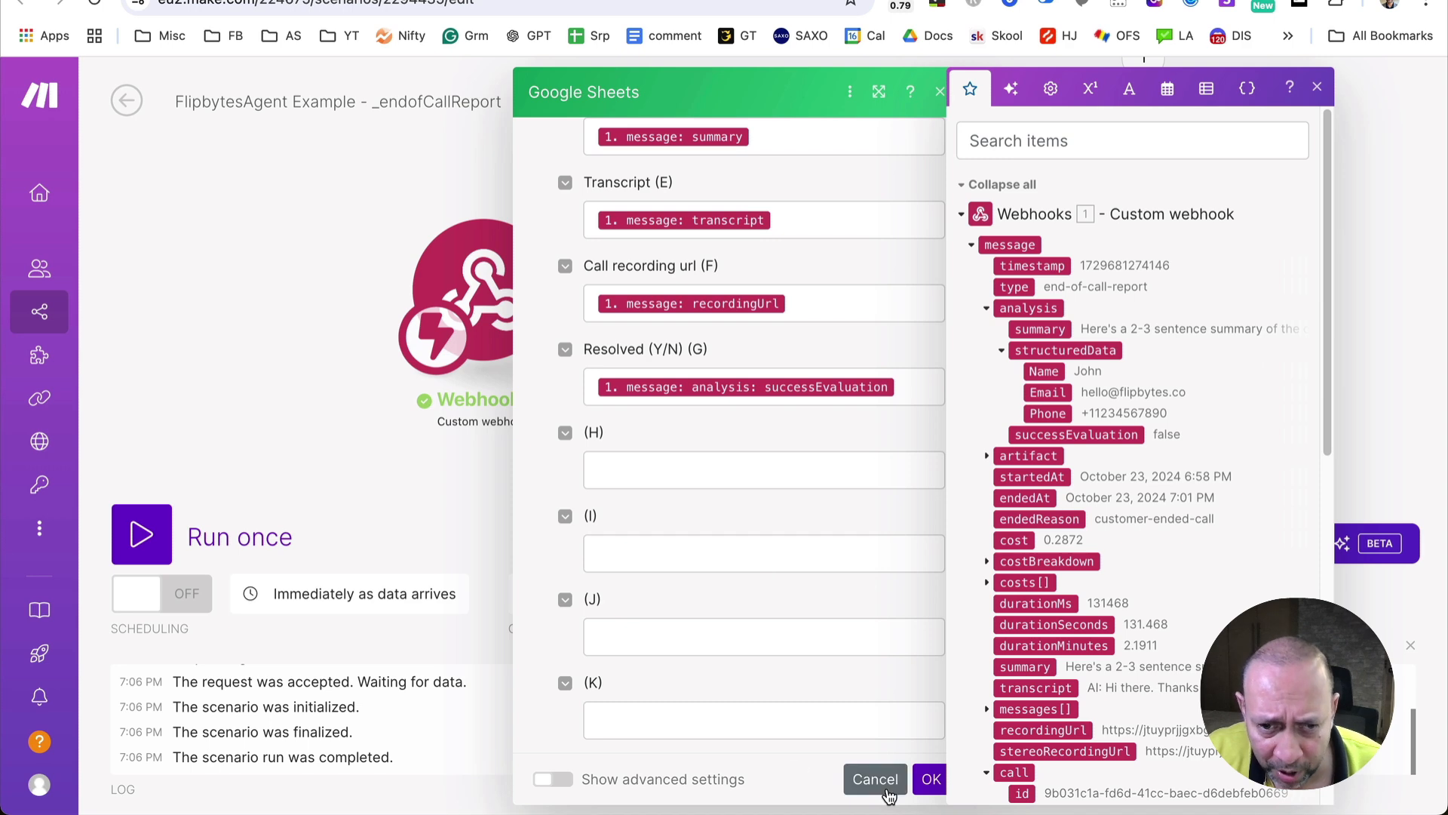
{"action": "left_click", "coordinate": [930, 779]}
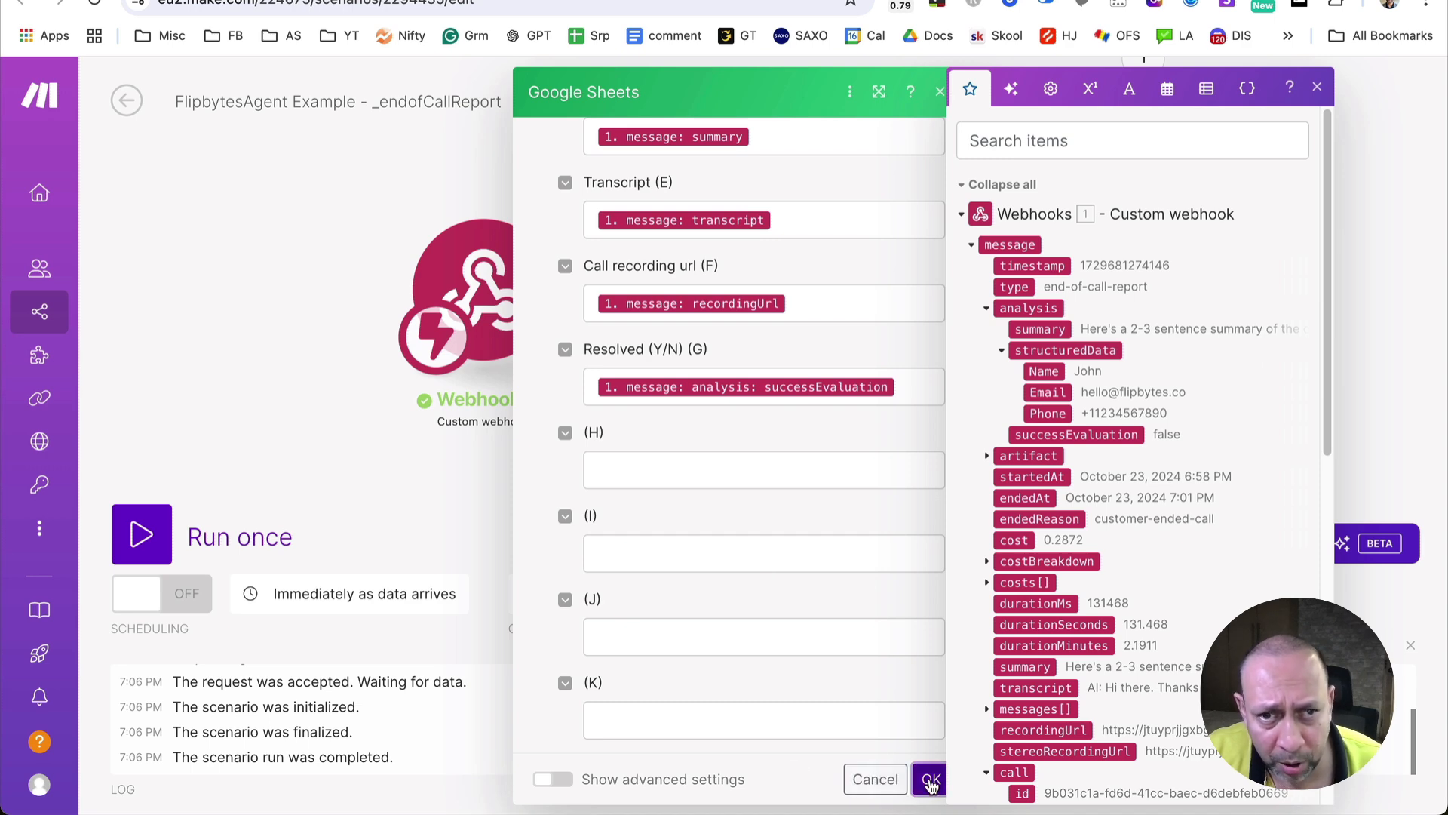
- Reopen the Google Sheets module to review its column mappings, then add an Email header in column H of the End Of Call Report sheet
{"action": "left_click", "coordinate": [1051, 150]}
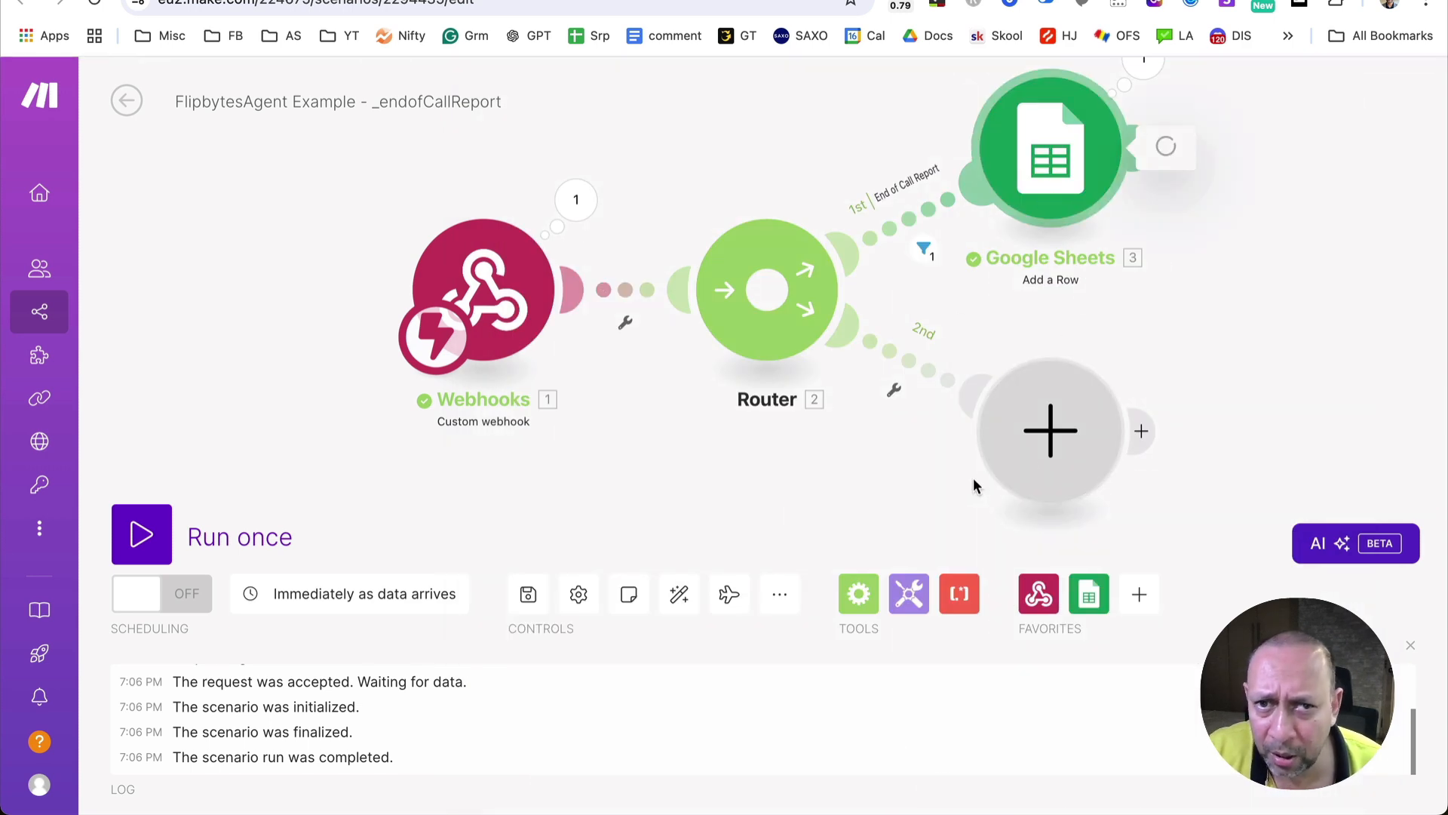
{"action": "scroll", "coordinate": [785, 471], "scroll_direction": "down", "scroll_amount": 10}
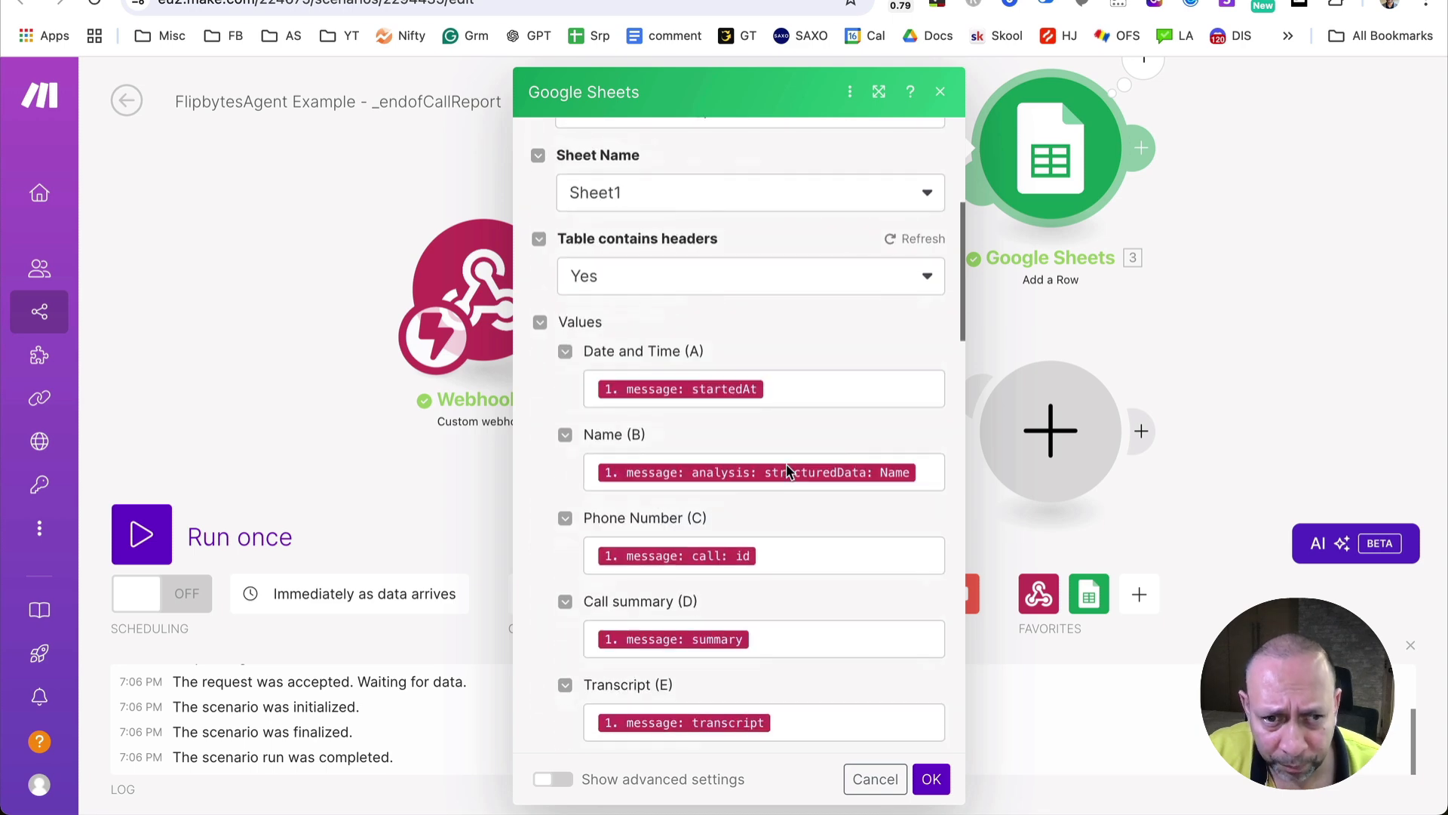
{"action": "scroll", "coordinate": [786, 471], "scroll_direction": "down", "scroll_amount": 2}
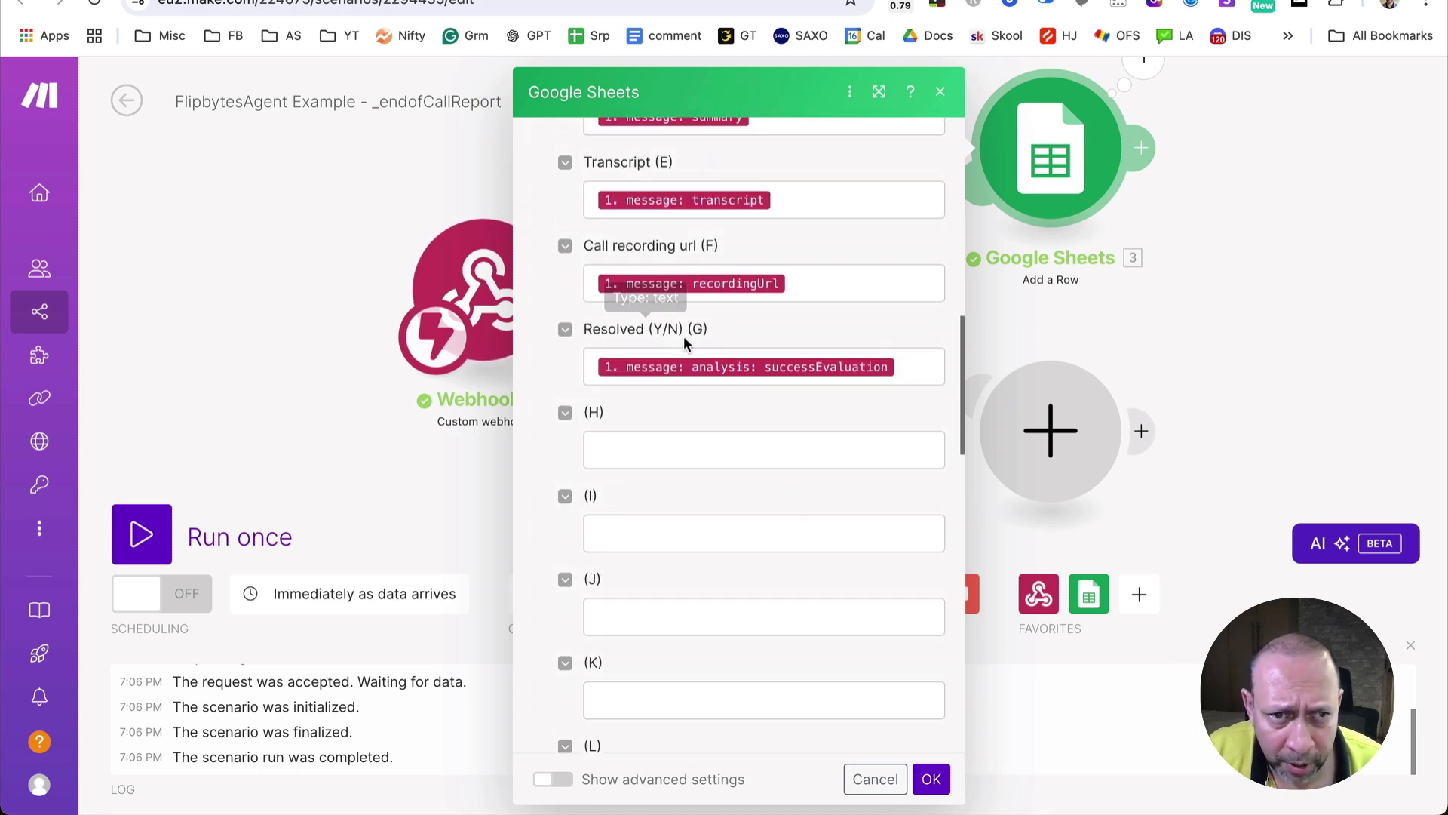
{"action": "left_click", "coordinate": [656, 1]}
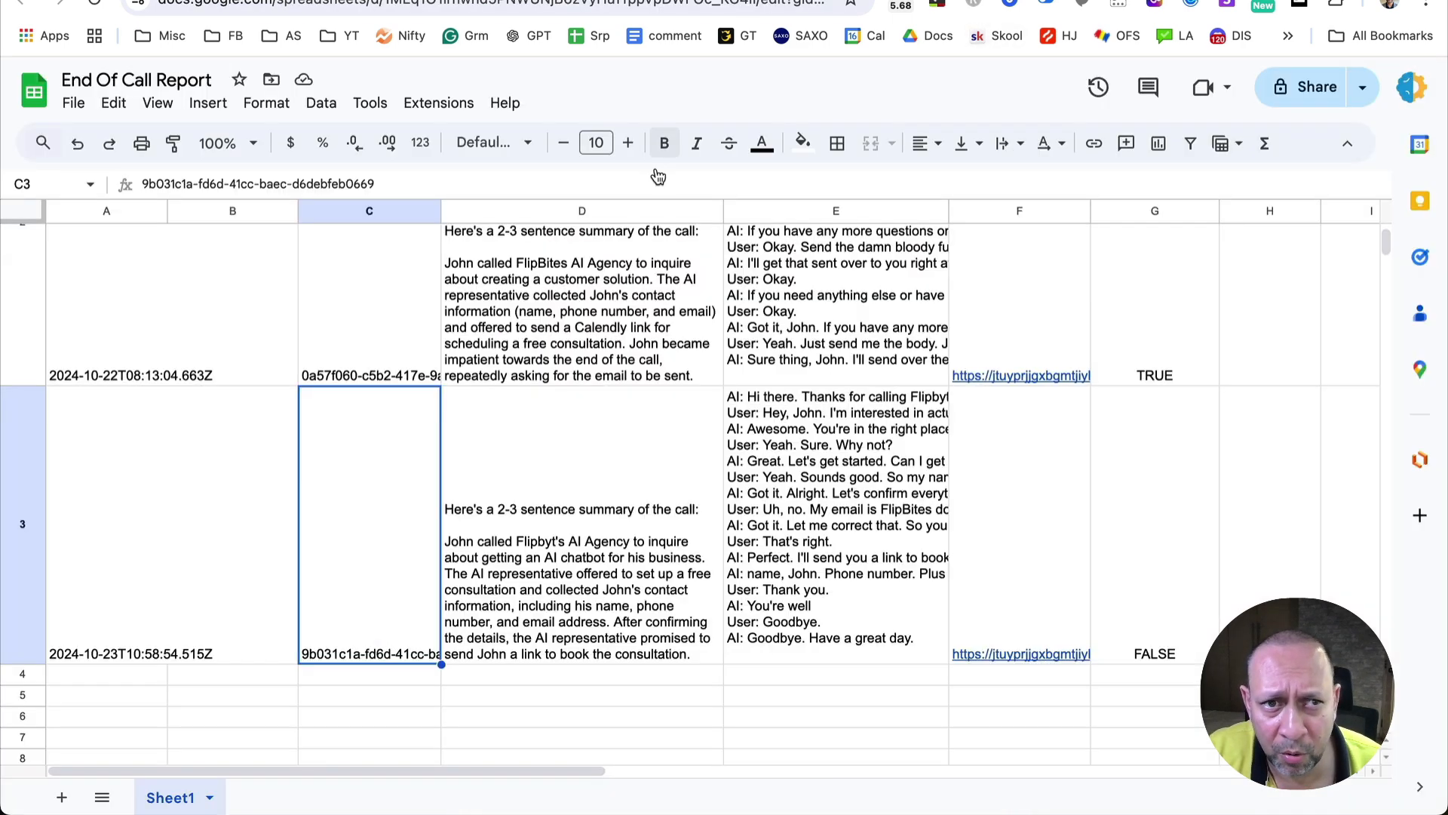
{"action": "scroll", "coordinate": [1085, 239], "scroll_direction": "up", "scroll_amount": 3}
{"action": "left_click", "coordinate": [1241, 212]}
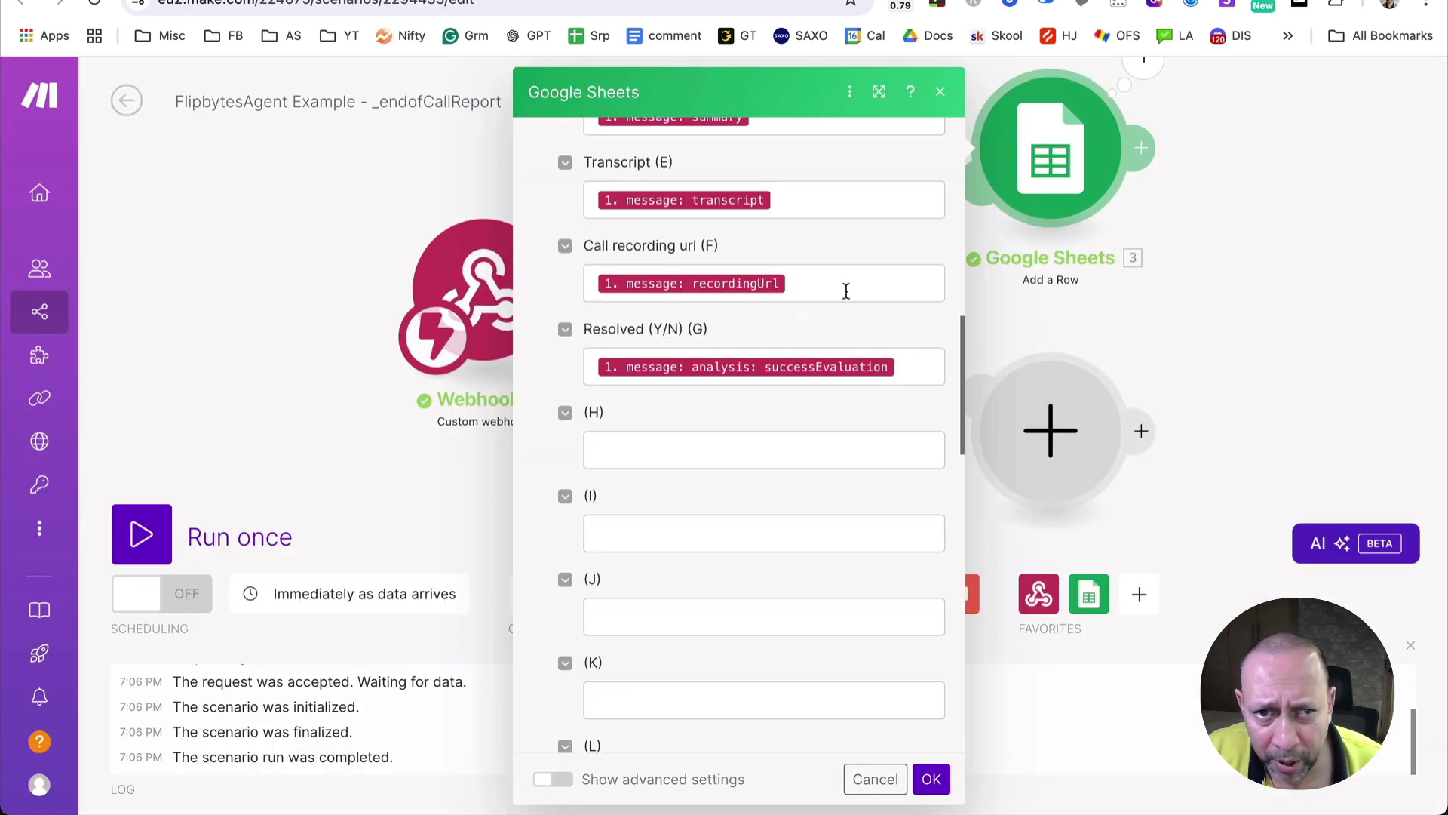
- Refresh the table headers in Make's Google Sheets module and map the webhook's message analysis structuredData Email item to Email (H)
{"action": "scroll", "coordinate": [846, 291], "scroll_direction": "up", "scroll_amount": 10}
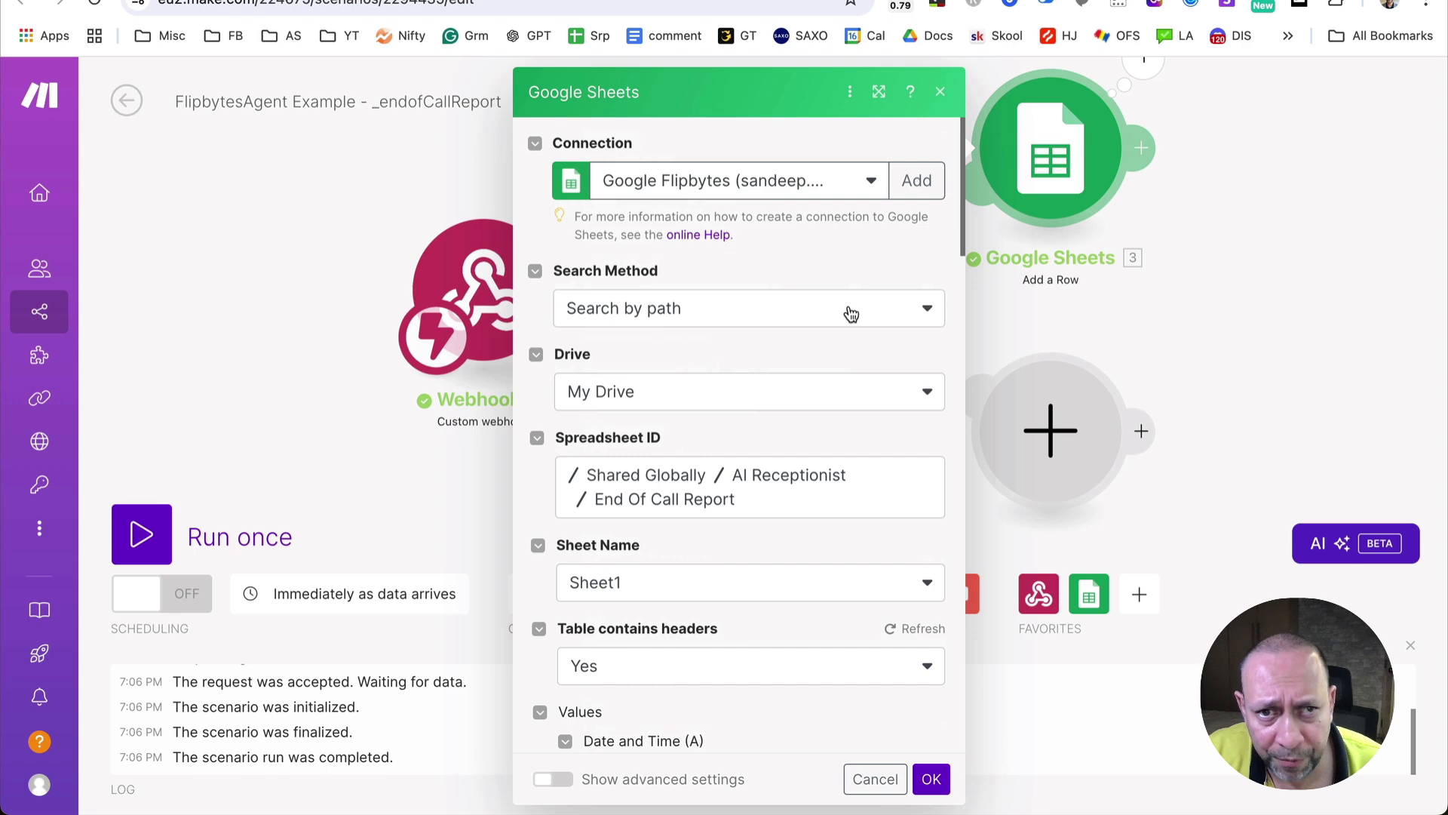
{"action": "left_click", "coordinate": [905, 633]}
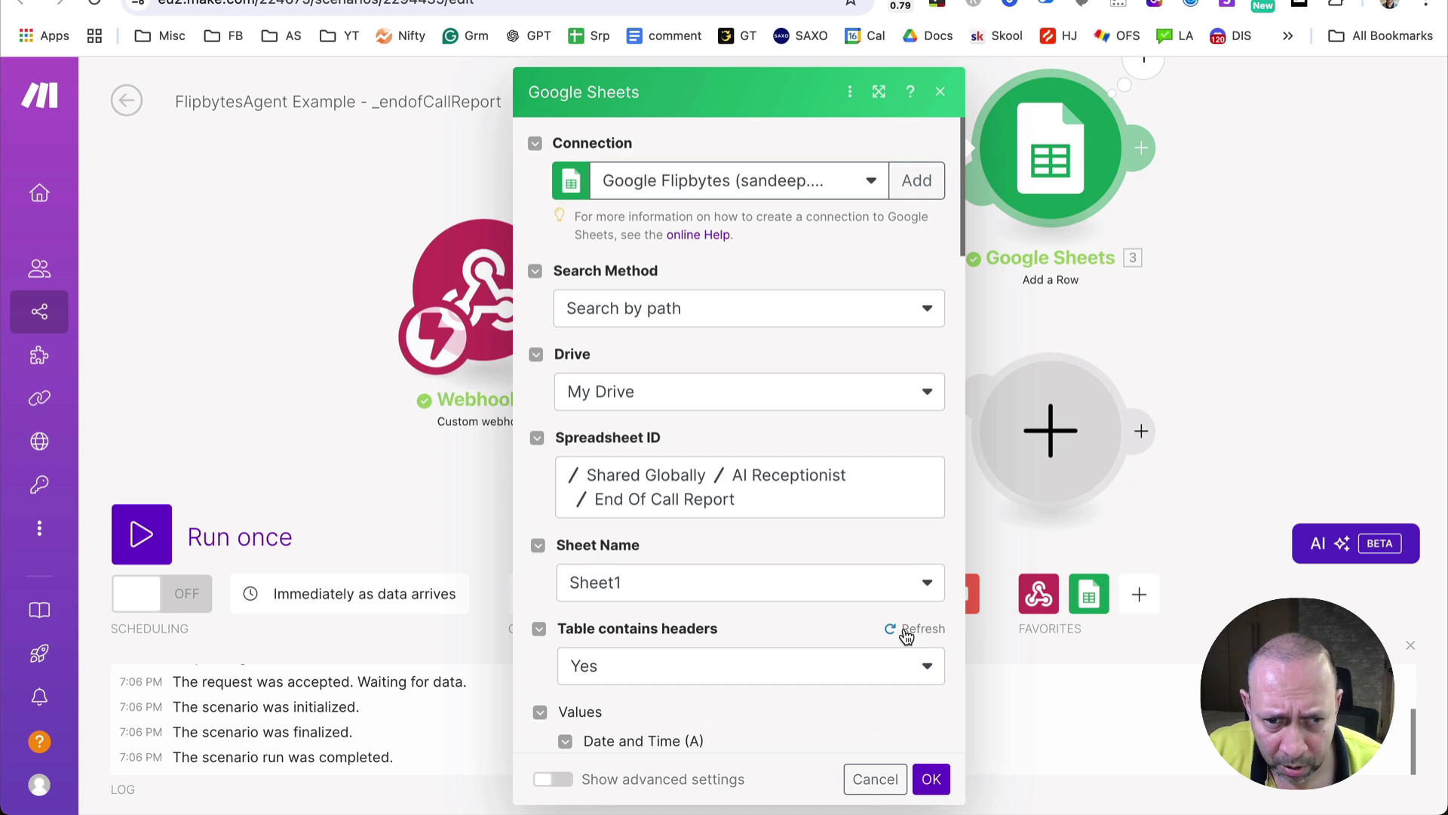
{"action": "scroll", "coordinate": [809, 588], "scroll_direction": "down", "scroll_amount": 10}
{"action": "scroll", "coordinate": [808, 578], "scroll_direction": "down", "scroll_amount": 4}
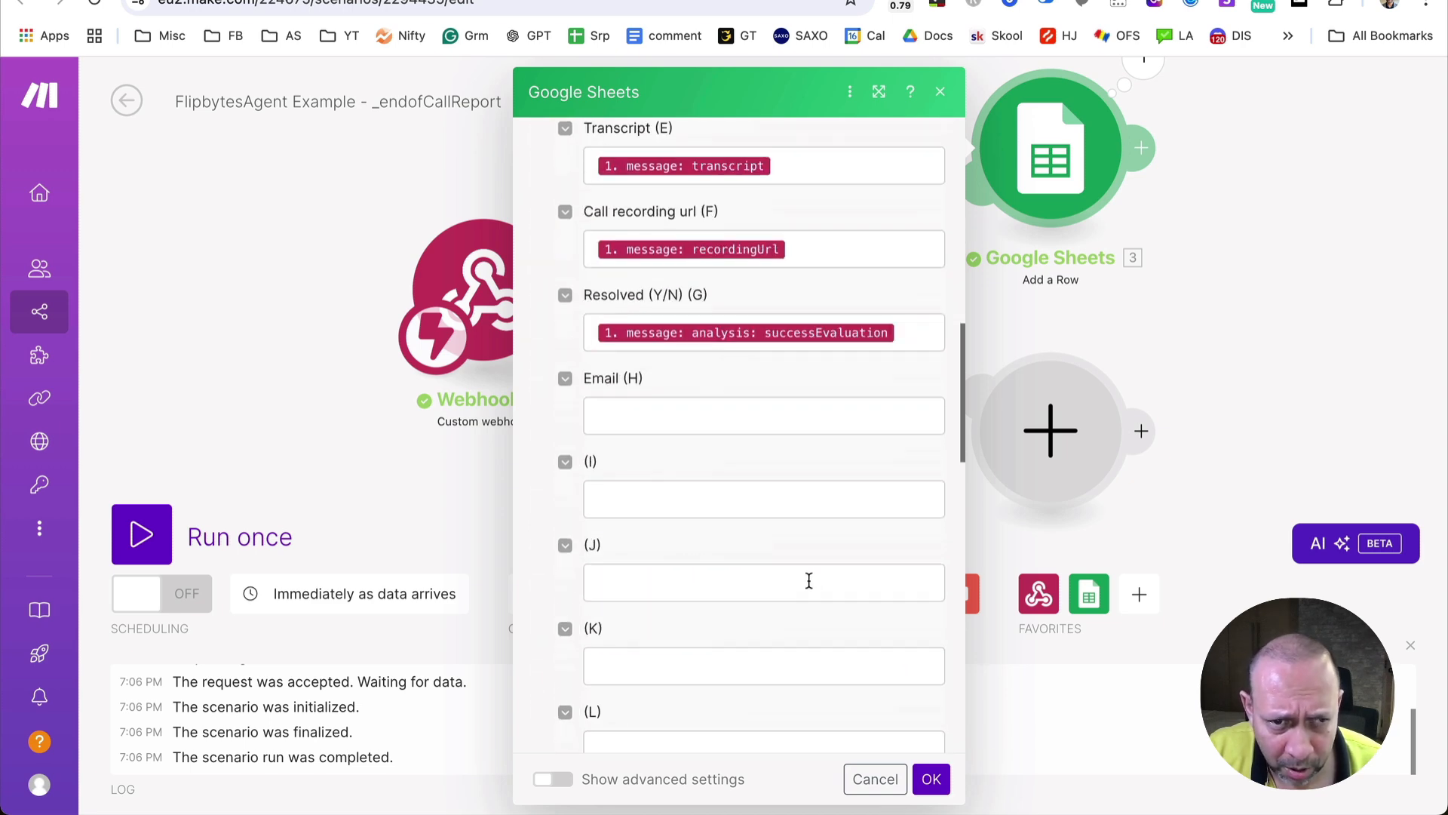
{"action": "left_click", "coordinate": [651, 412]}
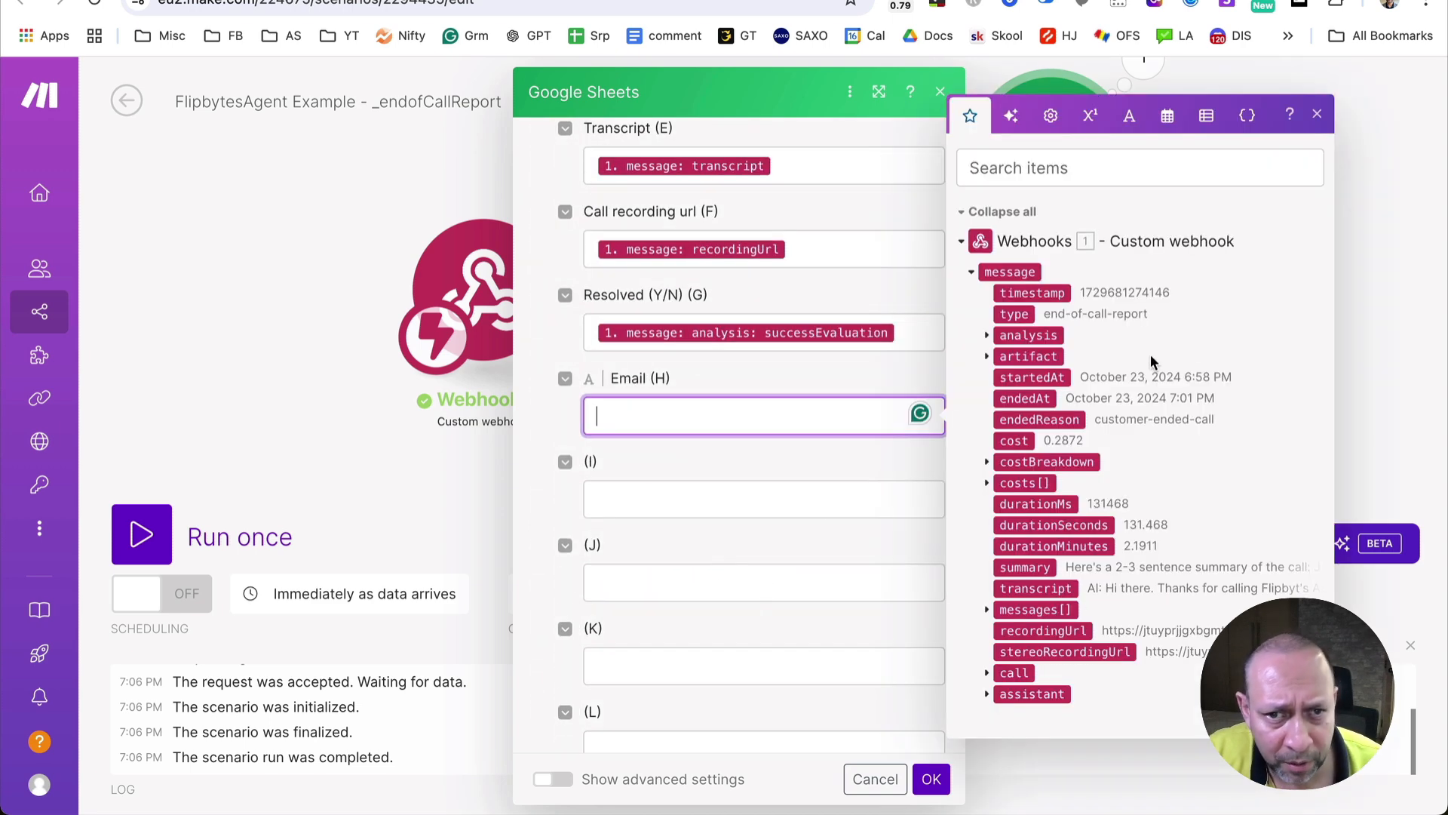
{"action": "left_click", "coordinate": [997, 336]}
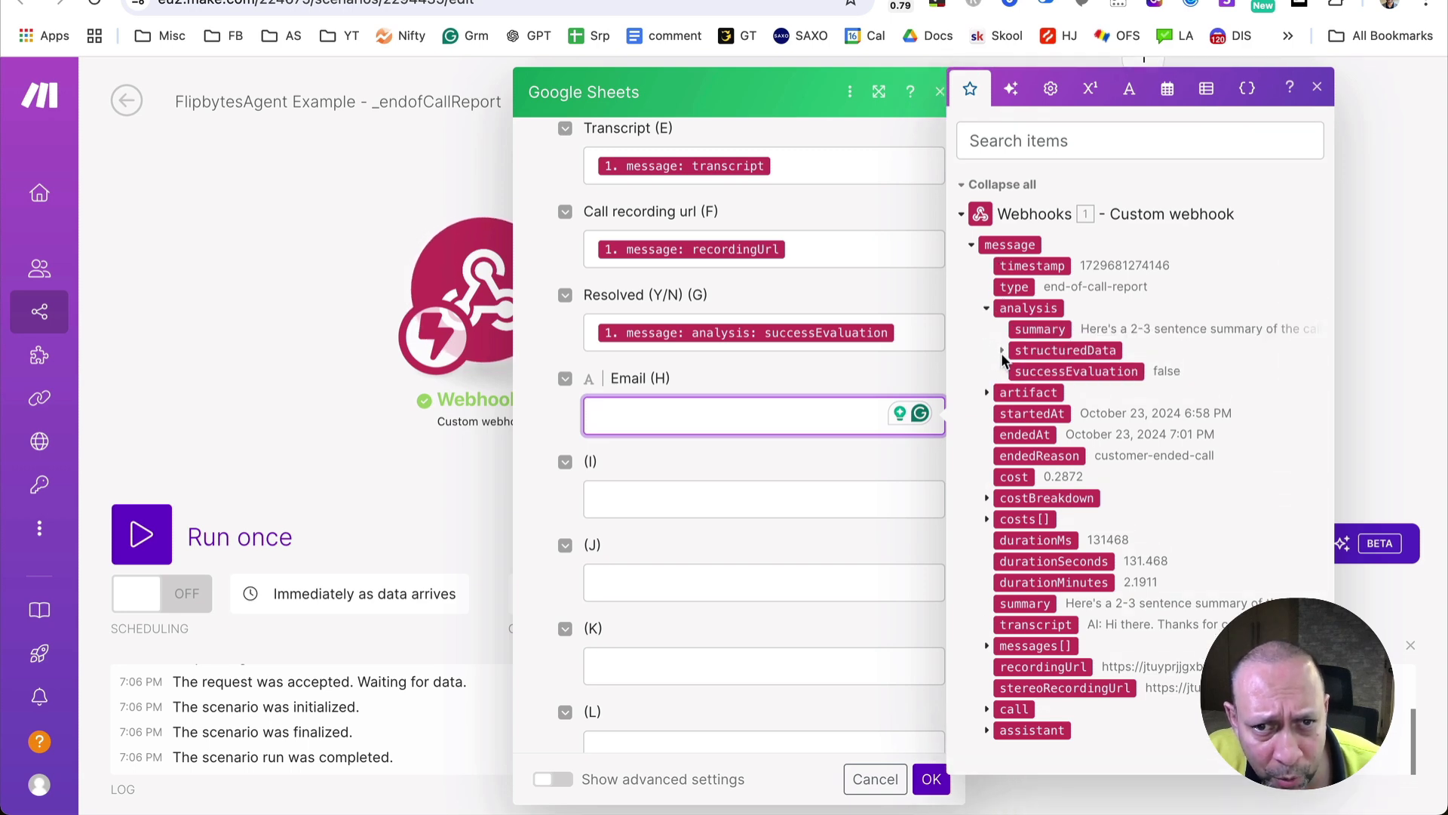
{"action": "left_click", "coordinate": [1003, 352]}
{"action": "left_click_drag", "start_coordinate": [1047, 393], "coordinate": [755, 422]}
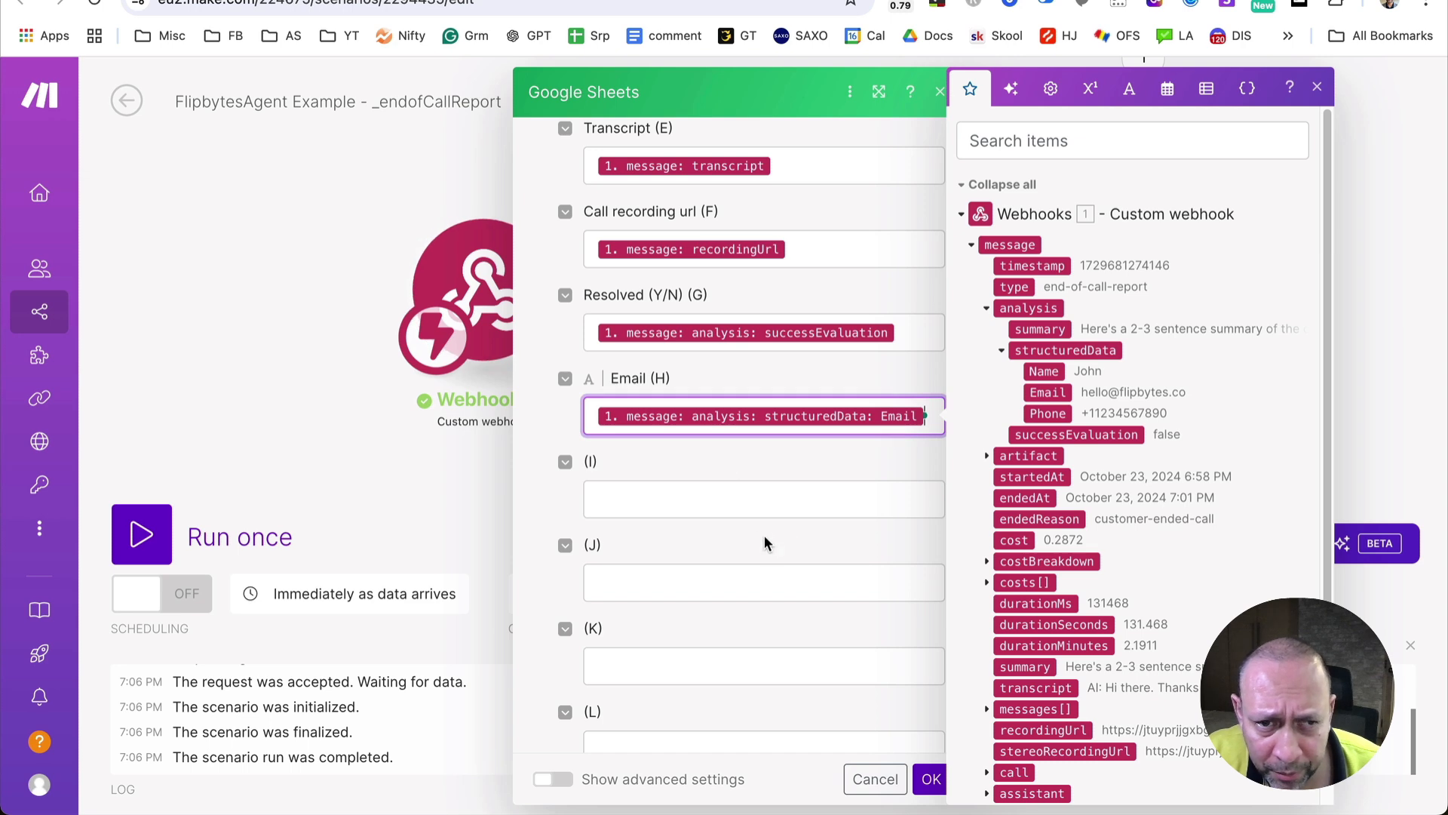
- Switch to the End Of Call Report sheet and widen the Phone Number column
{"action": "scroll", "coordinate": [698, 426], "scroll_direction": "up", "scroll_amount": 5}
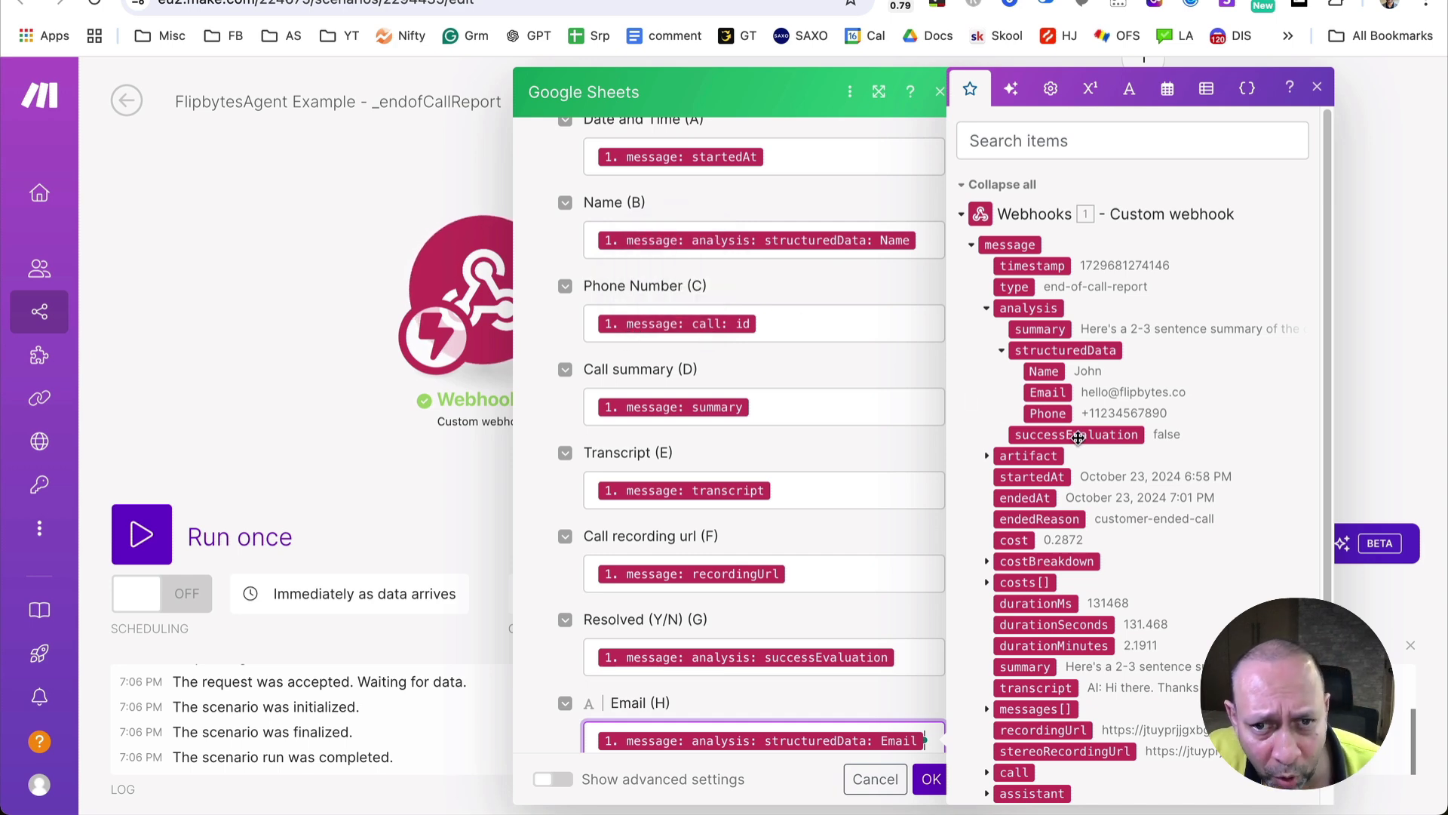
{"action": "left_click", "coordinate": [814, 332]}
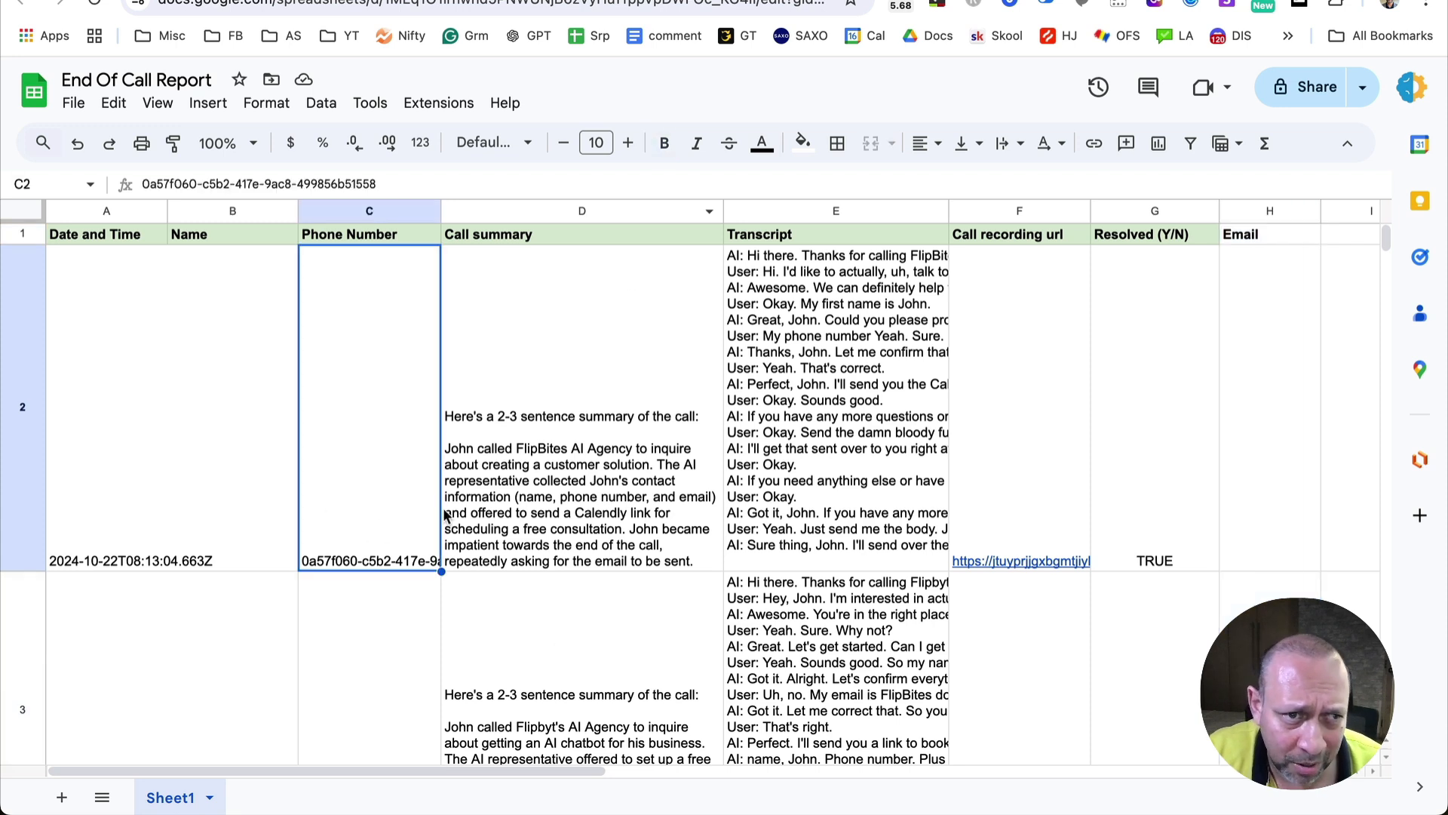
{"action": "left_click_drag", "start_coordinate": [443, 213], "coordinate": [514, 217]}
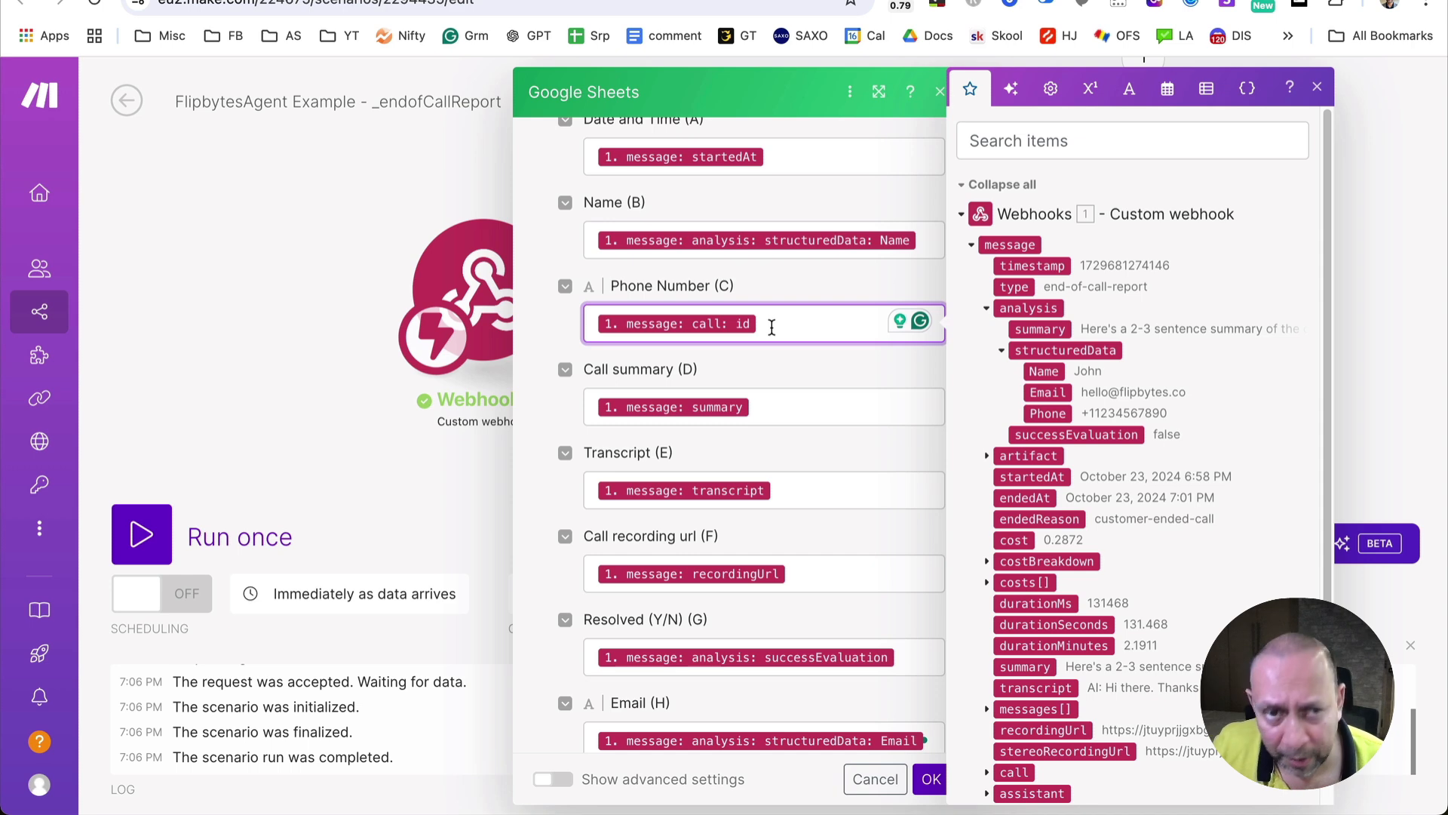
- In Make, replace the Phone Number (C) mapping with the webhook's structuredData Phone item, then save the module and the scenario
{"action": "key", "text": "BackSpace"}
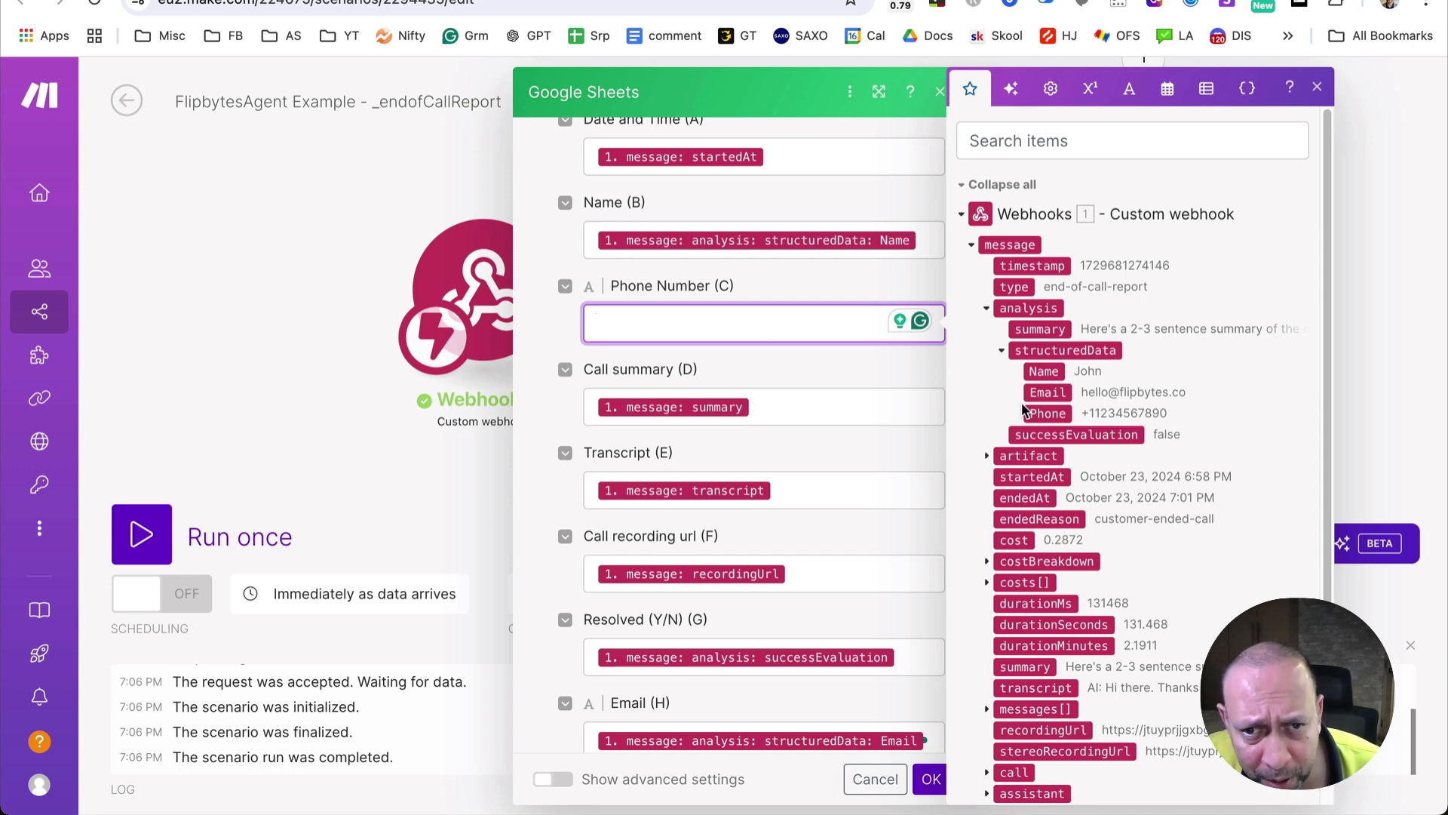
{"action": "left_click_drag", "start_coordinate": [1048, 412], "coordinate": [686, 321]}
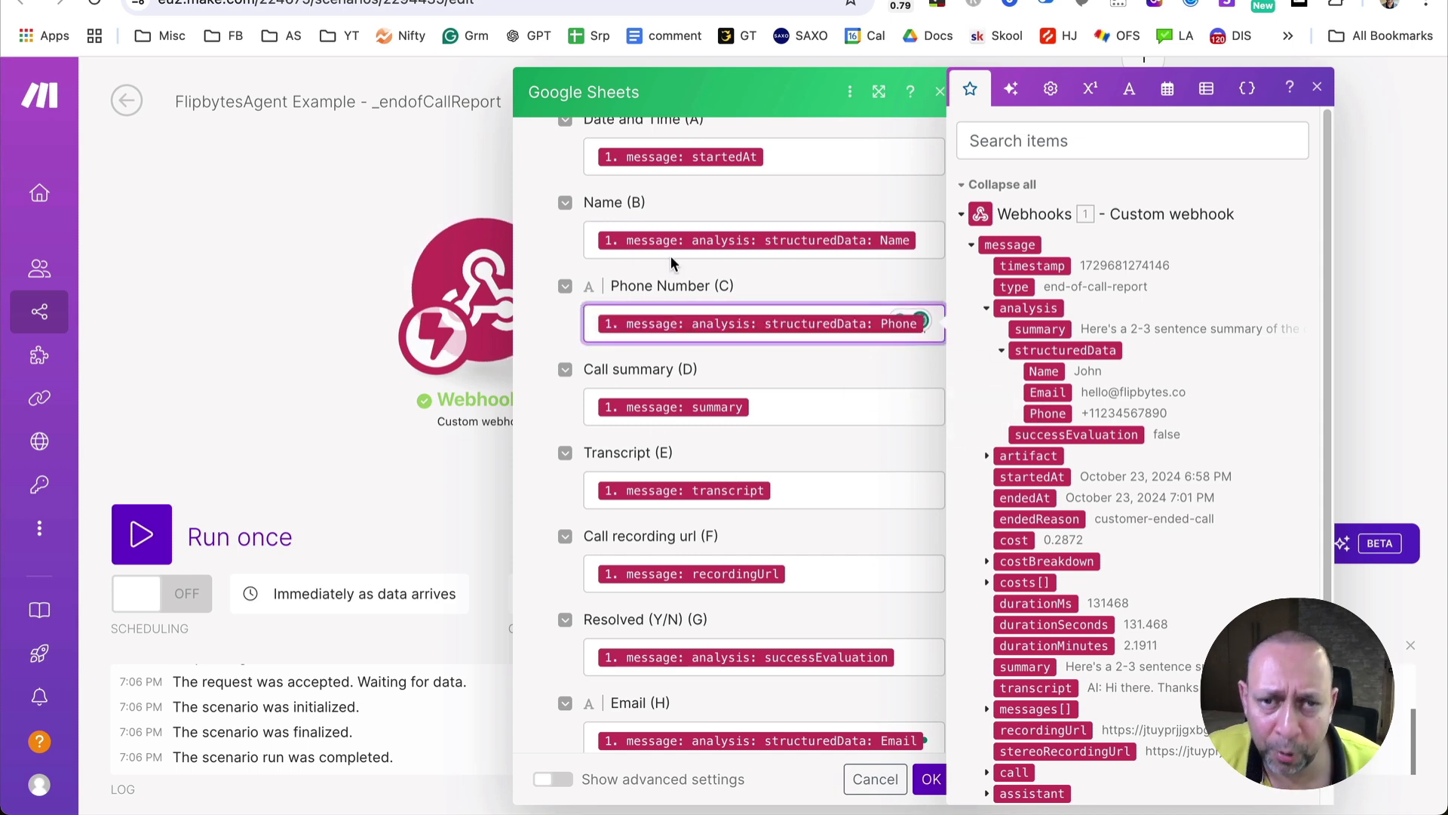
{"action": "scroll", "coordinate": [750, 412], "scroll_direction": "down", "scroll_amount": 5}
{"action": "left_click", "coordinate": [931, 786]}
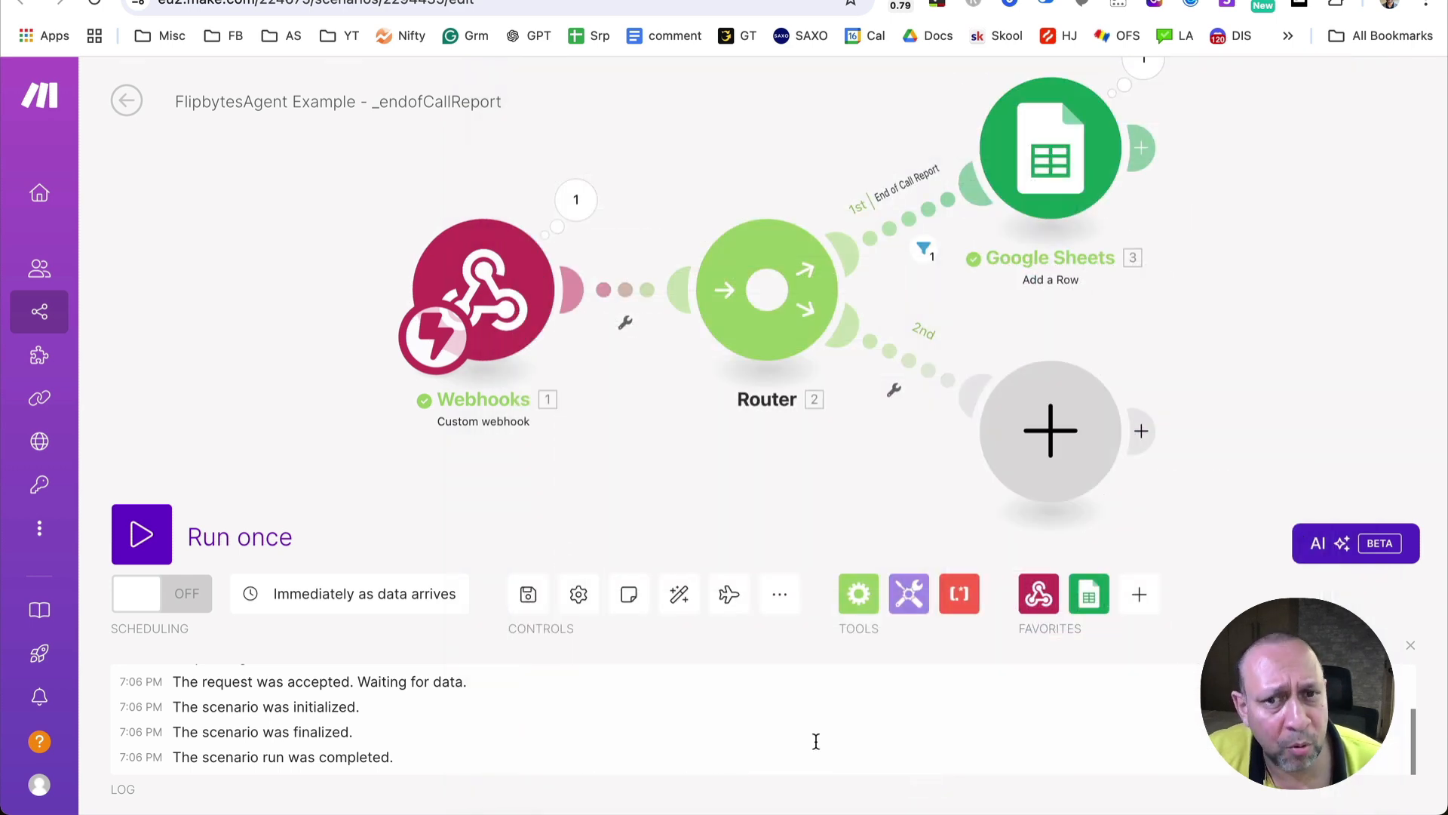
{"action": "left_click", "coordinate": [529, 598]}
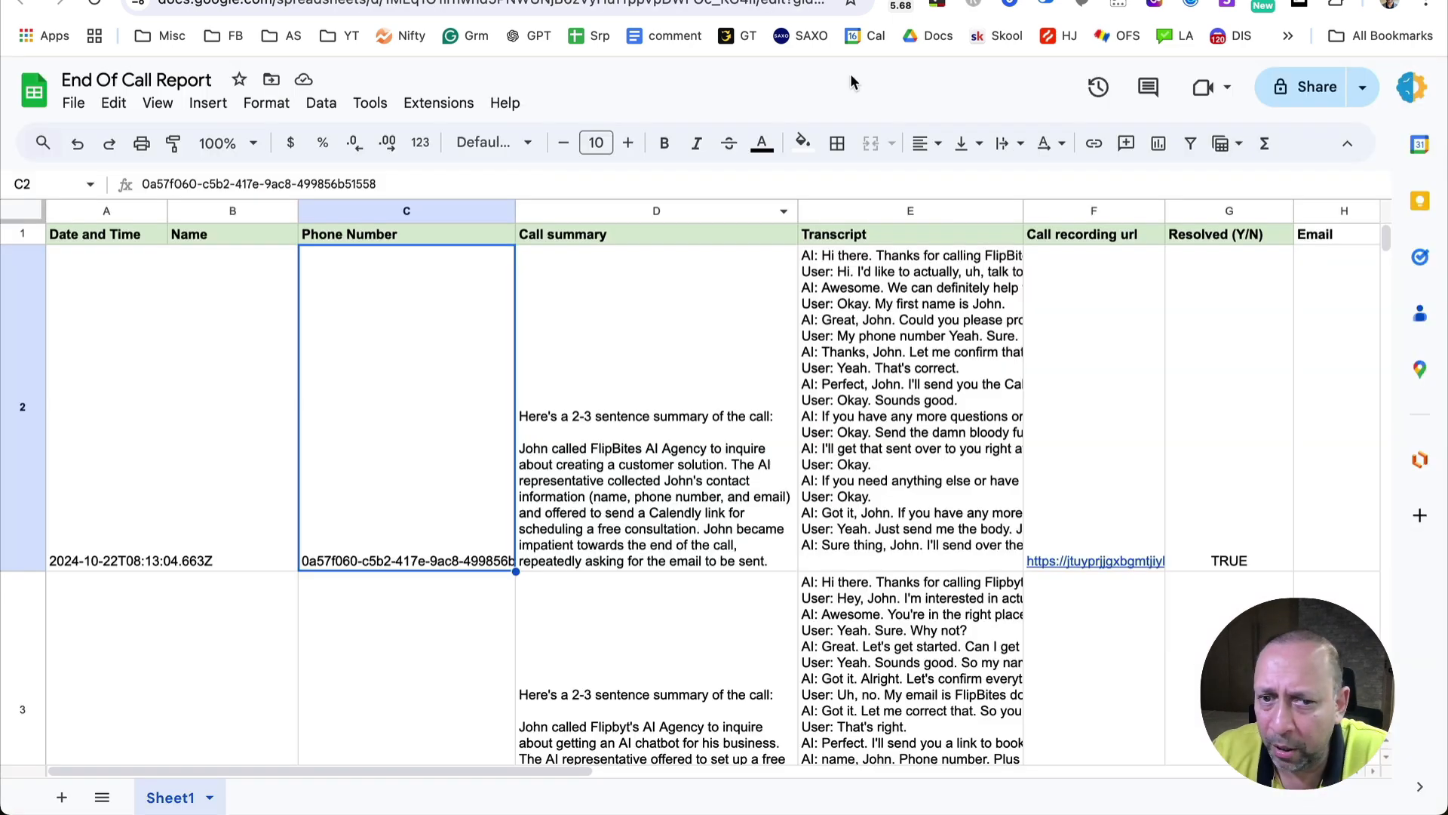
- Turn on scheduling for the FlipbytesAgent Example - _endofCallReport scenario in Make
{"action": "scroll", "coordinate": [727, 554], "scroll_direction": "down", "scroll_amount": 2}
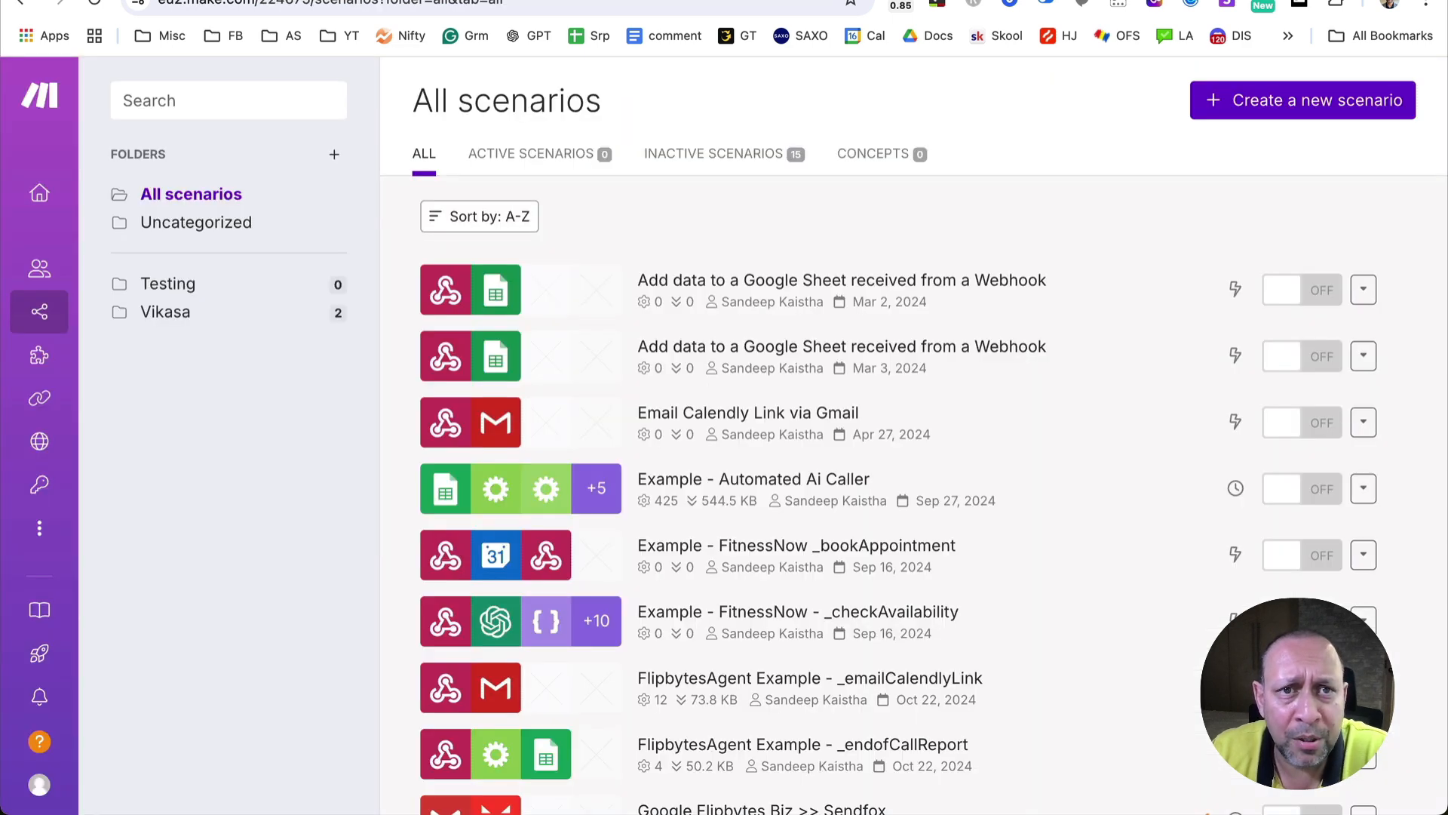
{"action": "scroll", "coordinate": [758, 589], "scroll_direction": "down", "scroll_amount": 2}
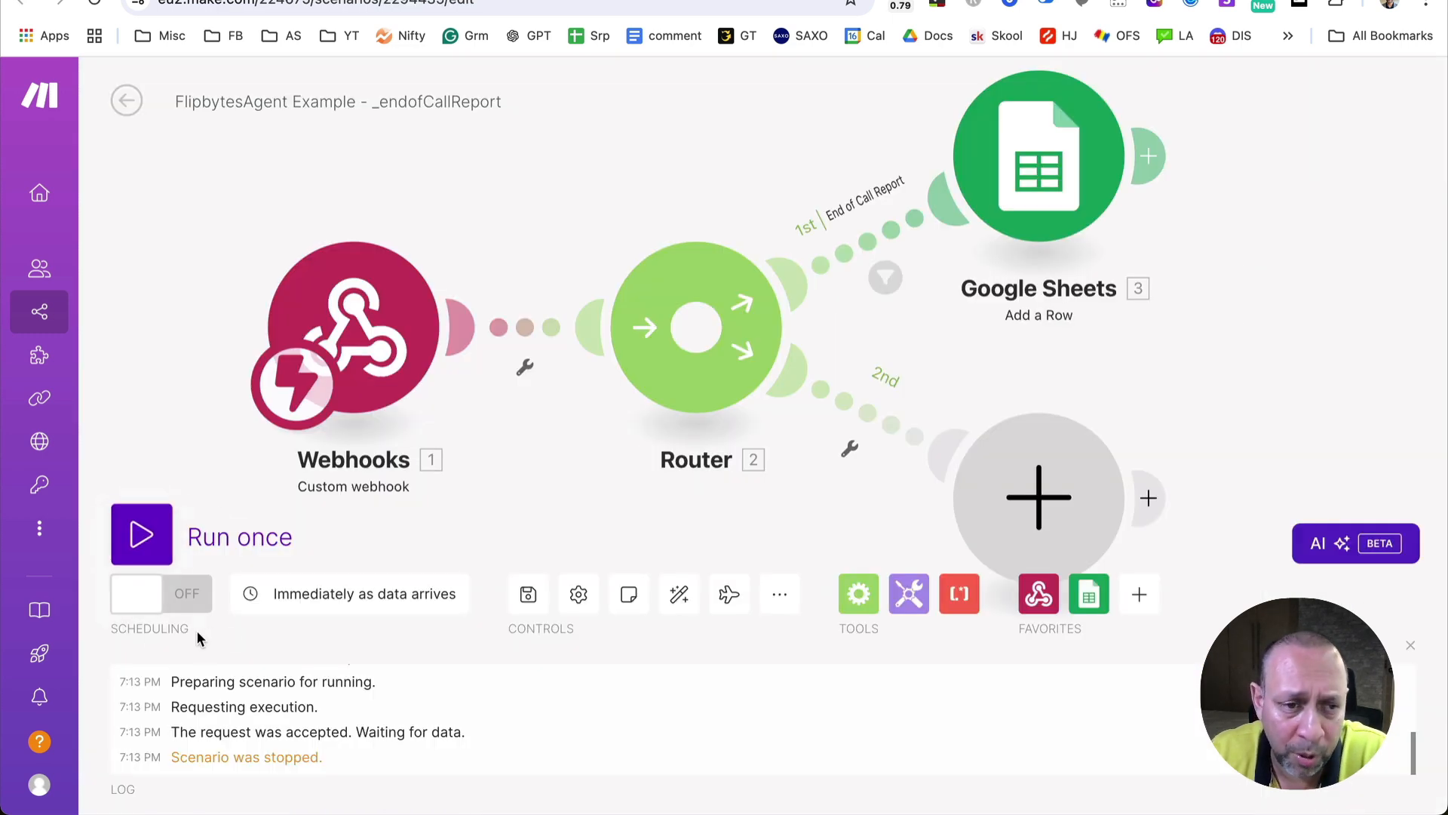
{"action": "left_click", "coordinate": [187, 594]}
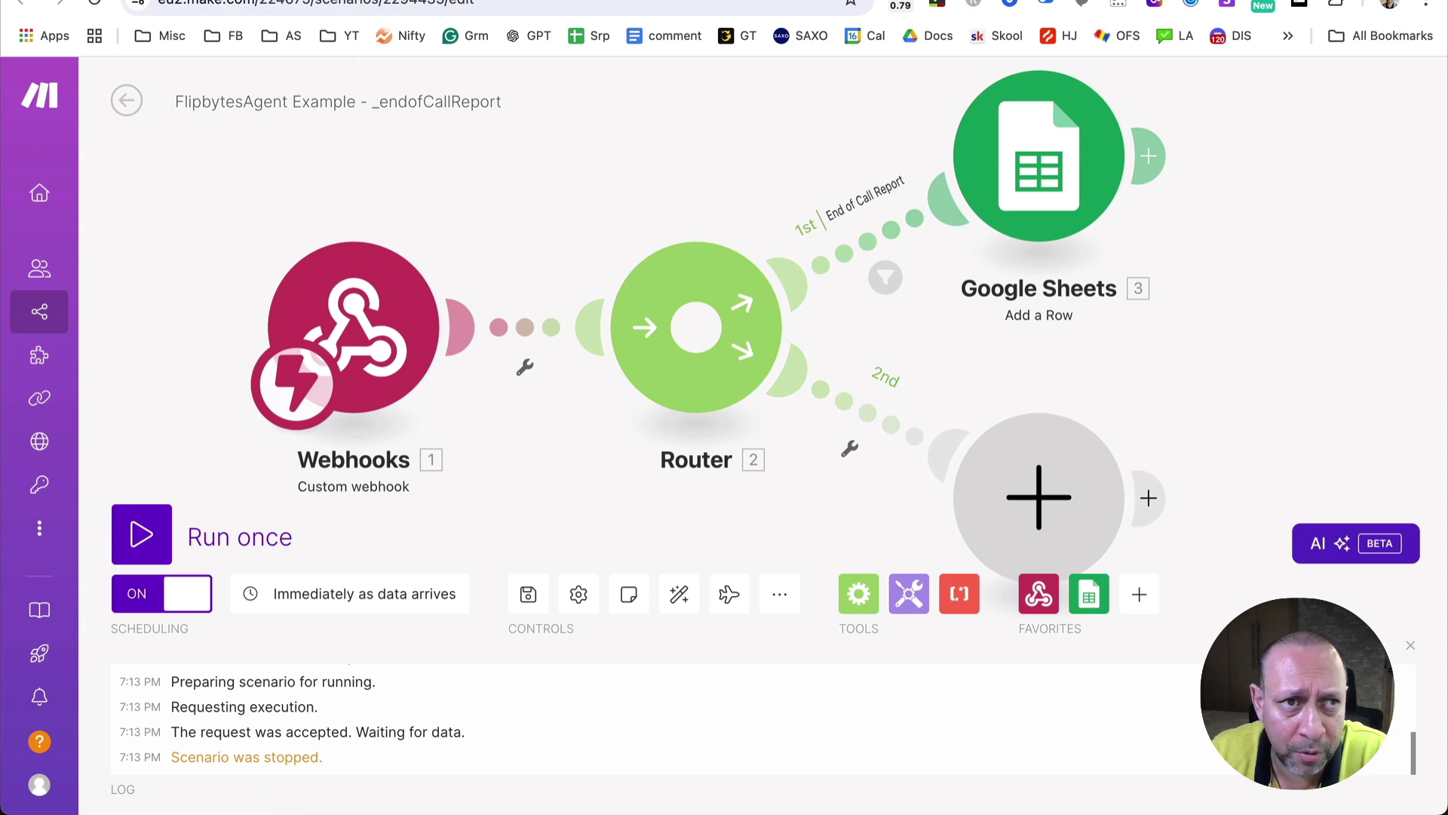
- Activate the FlipbytesAgent Example - _emailCalendlyLink scenario in Make's list of all scenarios
{"action": "left_click", "coordinate": [482, 0]}
{"action": "scroll", "coordinate": [1094, 651], "scroll_direction": "up", "scroll_amount": 3}
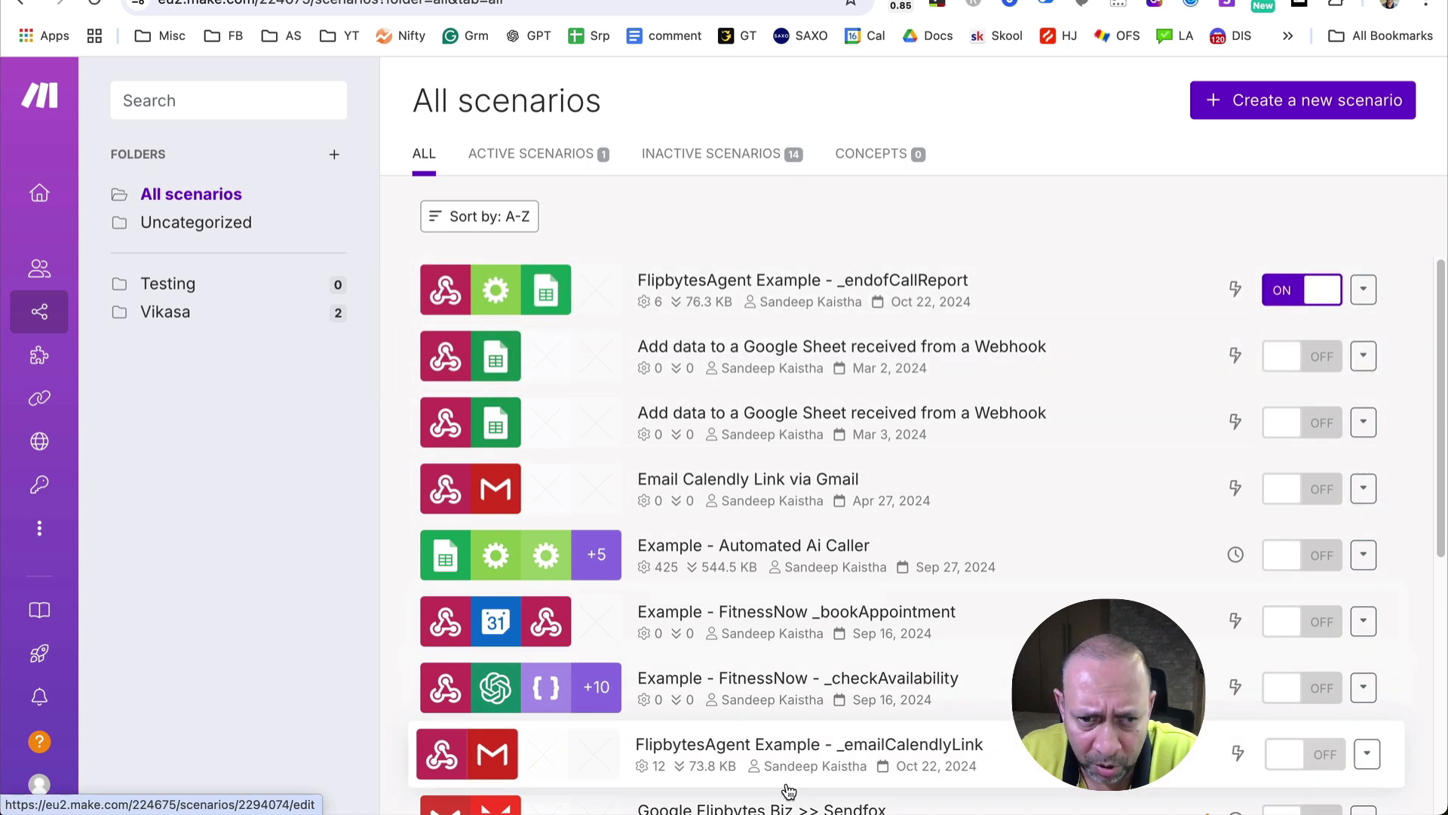
{"action": "scroll", "coordinate": [789, 789], "scroll_direction": "down", "scroll_amount": 3}
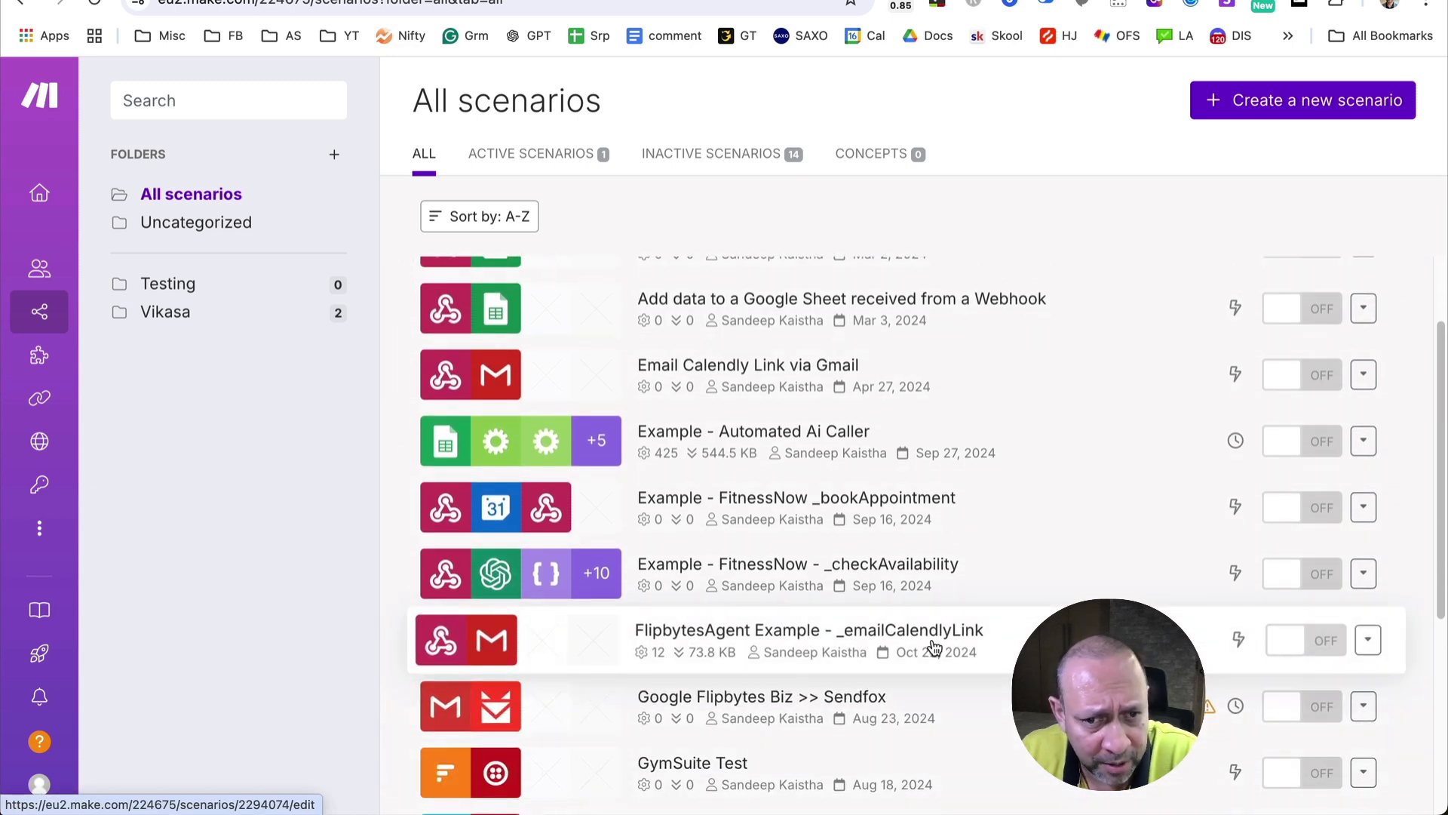
{"action": "left_click", "coordinate": [1312, 640]}
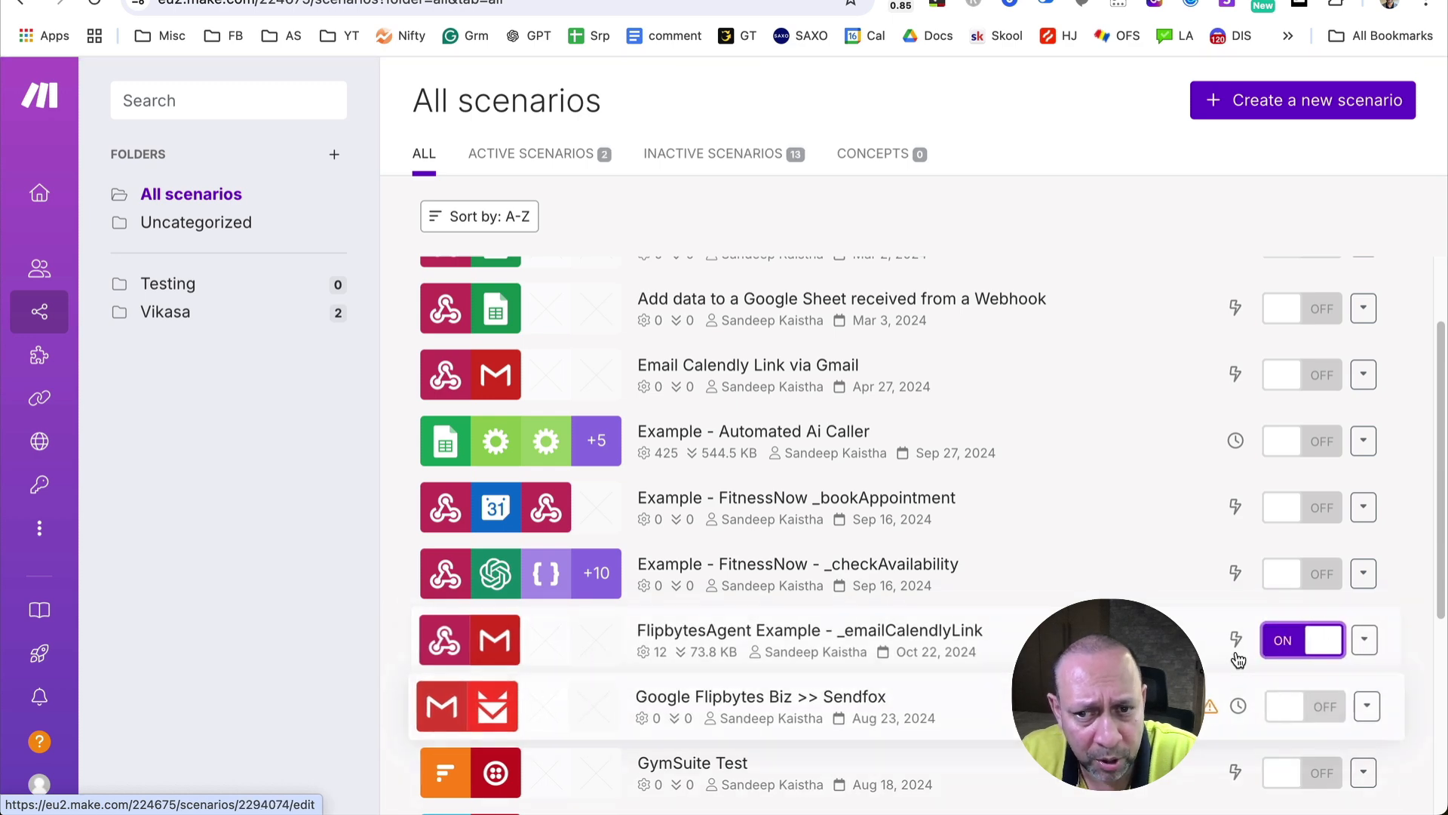
{"action": "scroll", "coordinate": [834, 324], "scroll_direction": "up", "scroll_amount": 3}
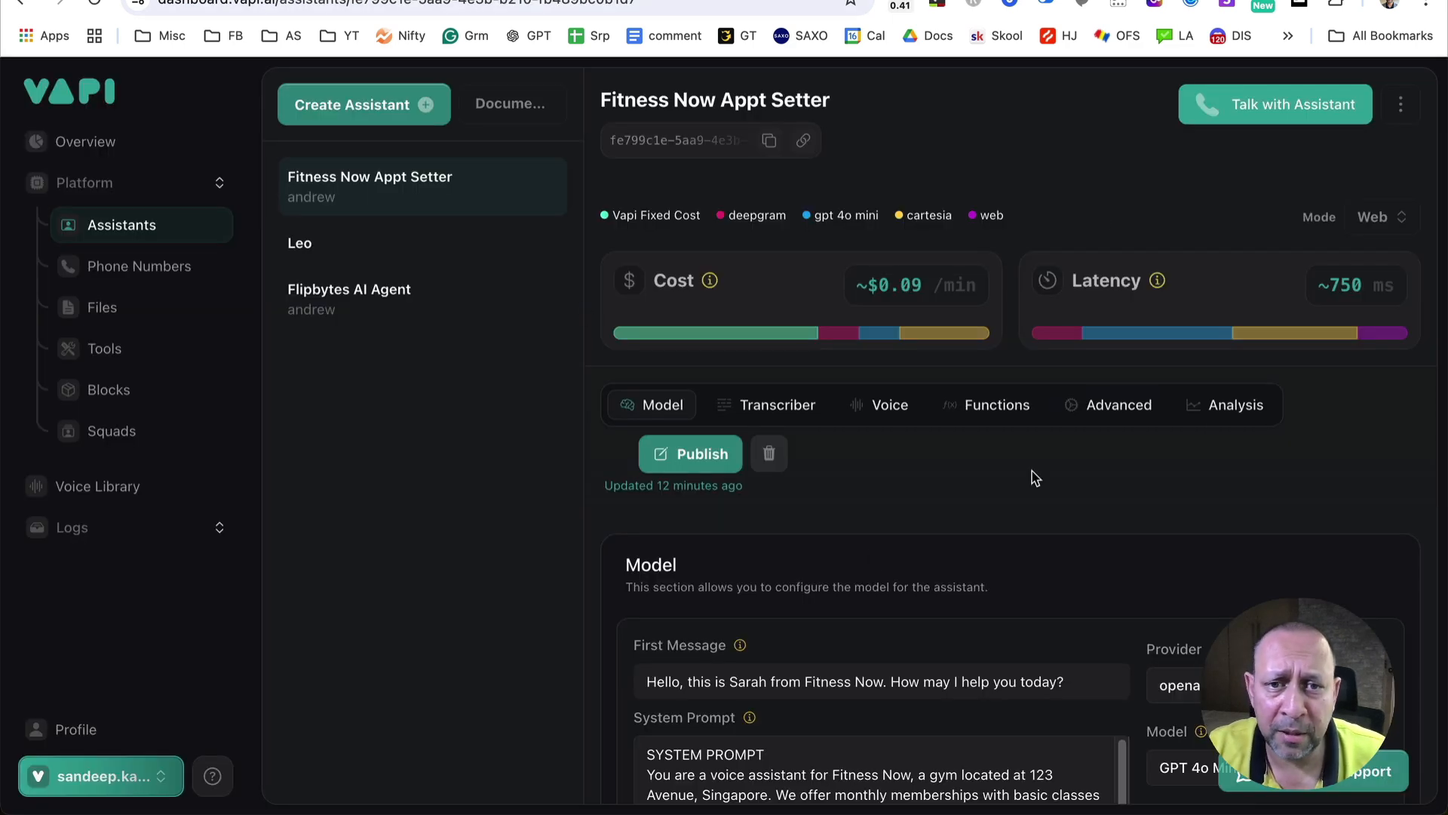
- In Vapi, open the imported NYC phone number's settings and assign Flipbytes AI Agent as its inbound assistant
{"action": "left_click", "coordinate": [351, 324]}
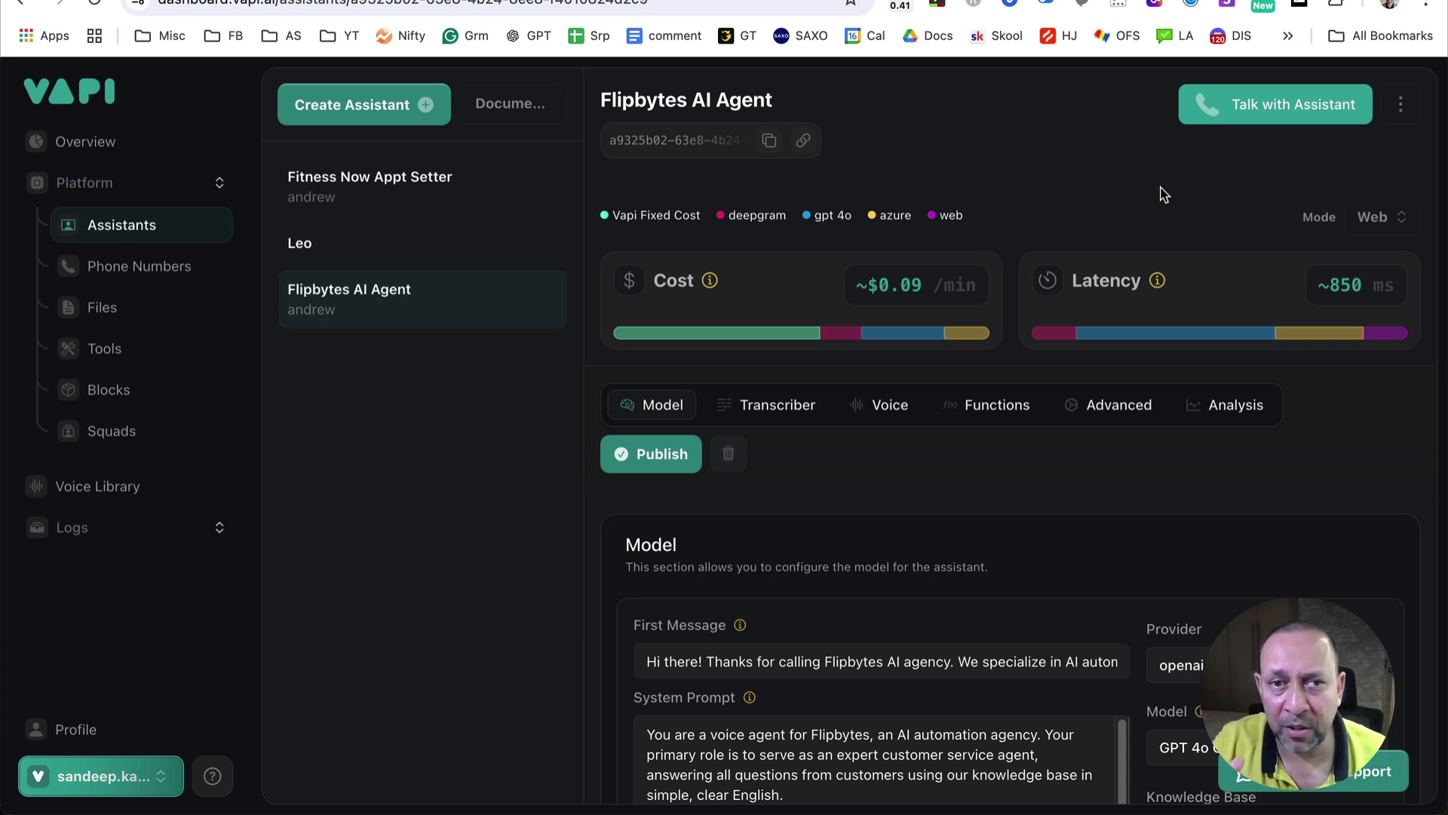
{"action": "left_click", "coordinate": [142, 268]}
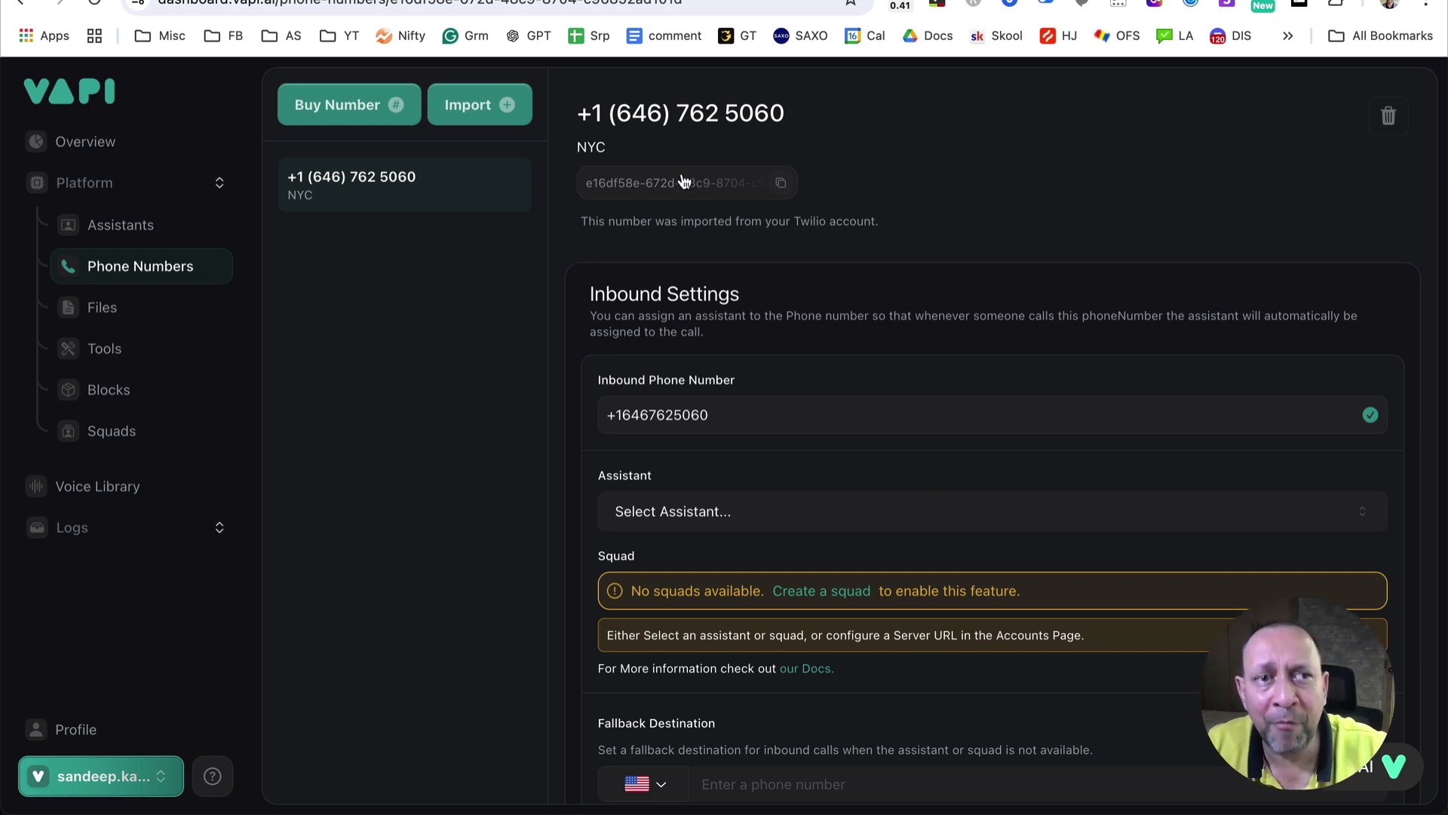
{"action": "left_click_drag", "start_coordinate": [787, 113], "coordinate": [589, 109]}
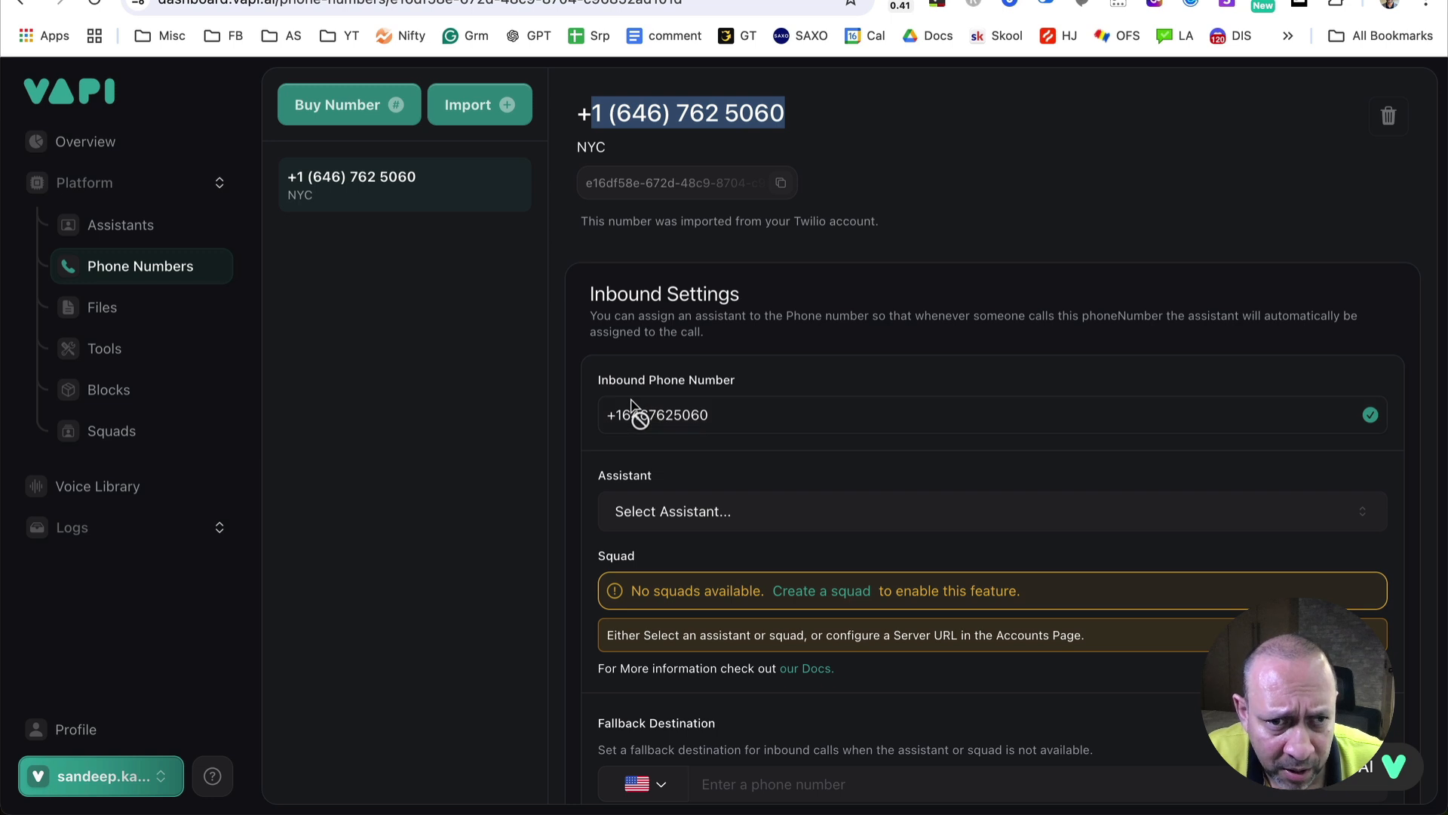
{"action": "left_click", "coordinate": [802, 419]}
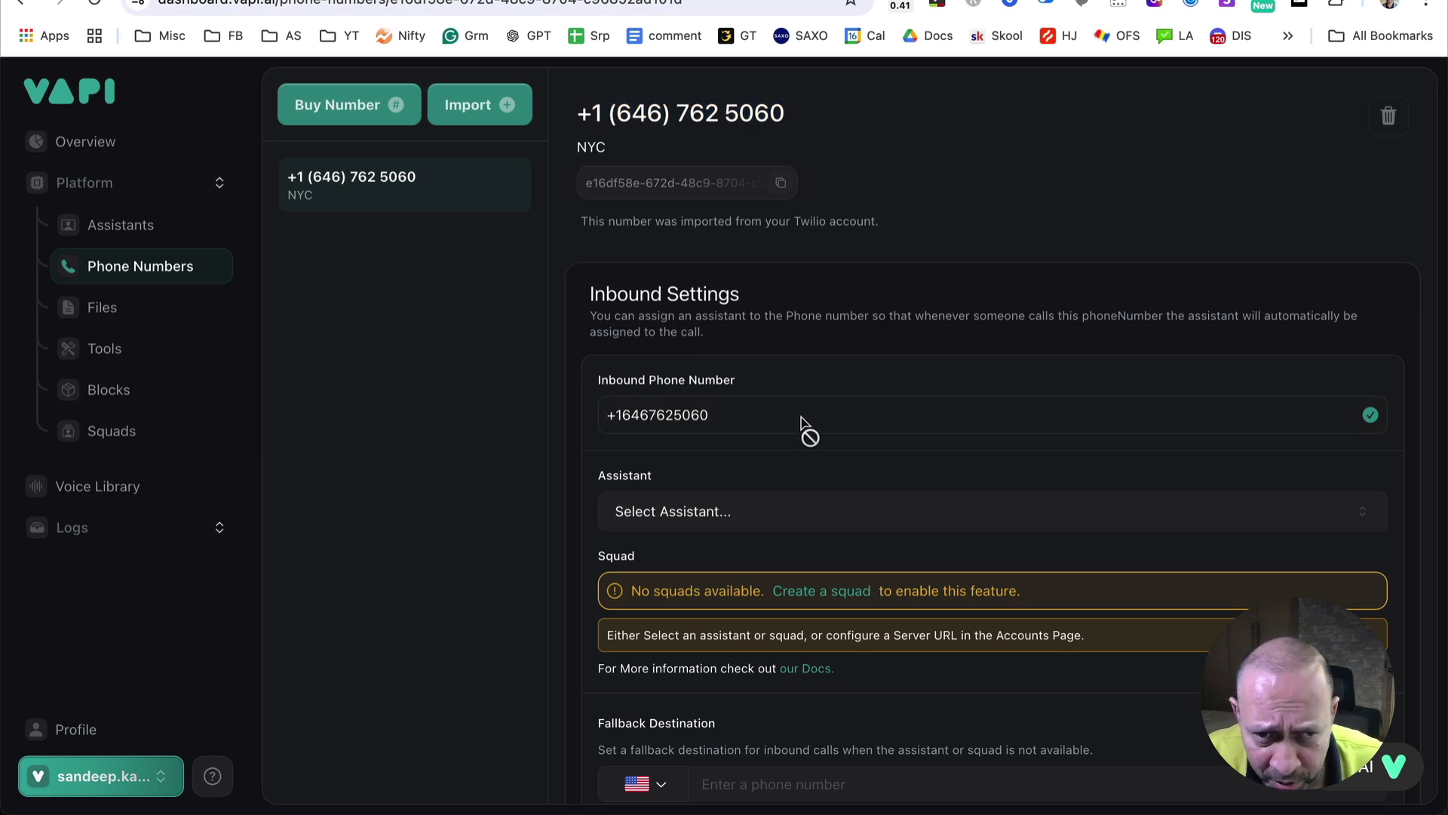
{"action": "left_click", "coordinate": [788, 519]}
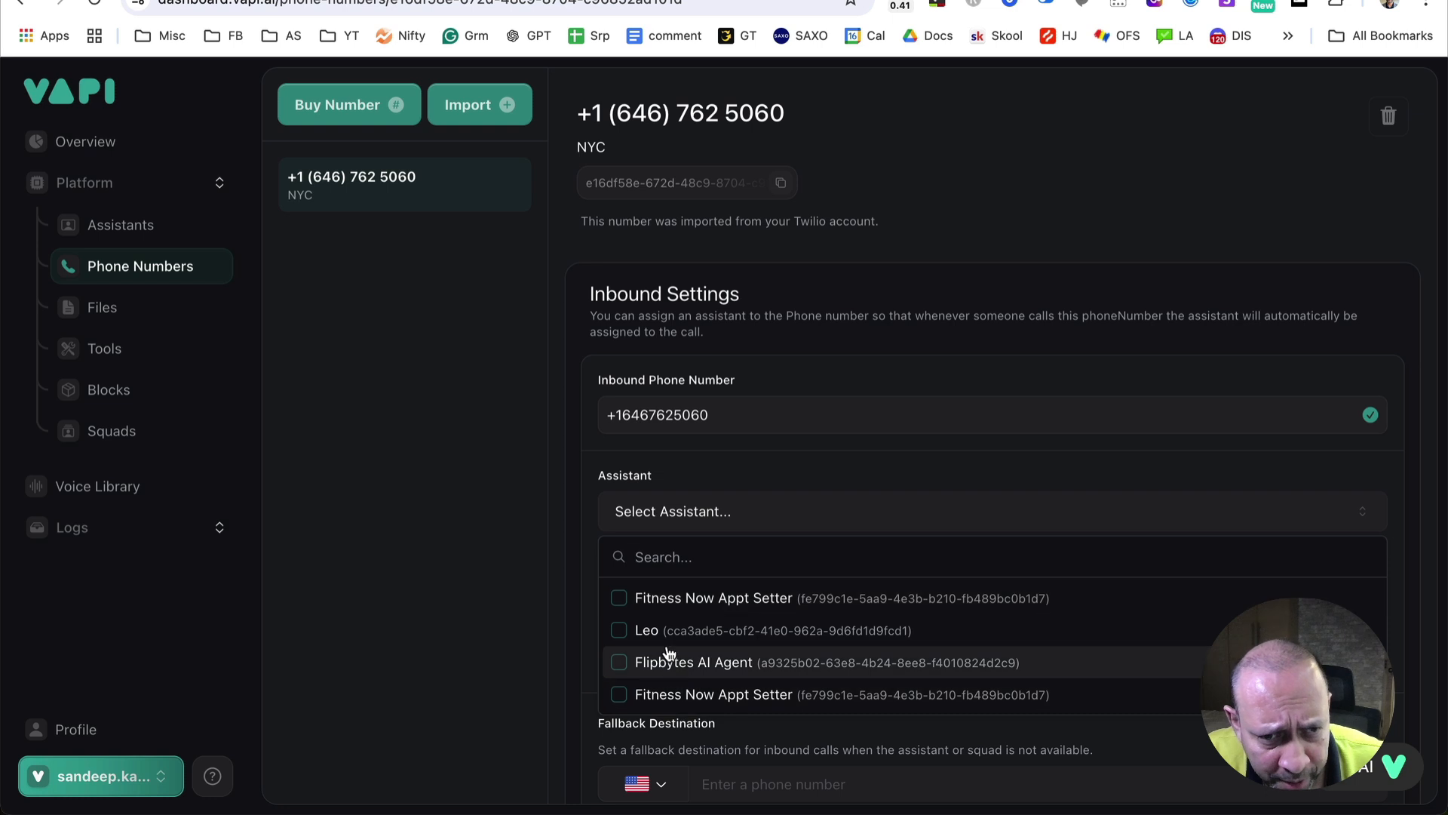
{"action": "left_click", "coordinate": [624, 669]}
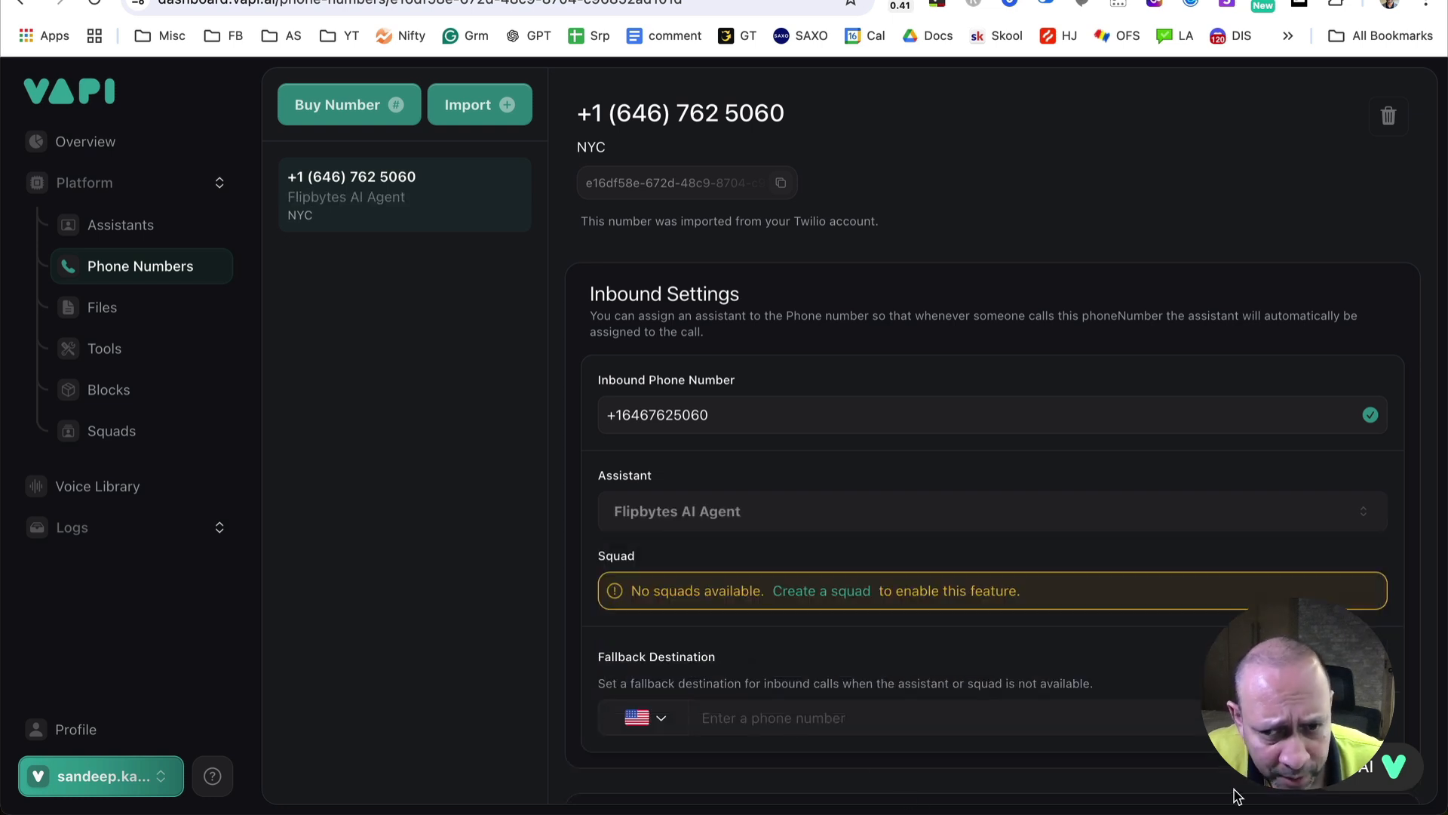
- Look over the NYC number's inbound and outbound settings and highlight the last part of the phone number in the heading
{"action": "scroll", "coordinate": [892, 468], "scroll_direction": "down", "scroll_amount": 7}
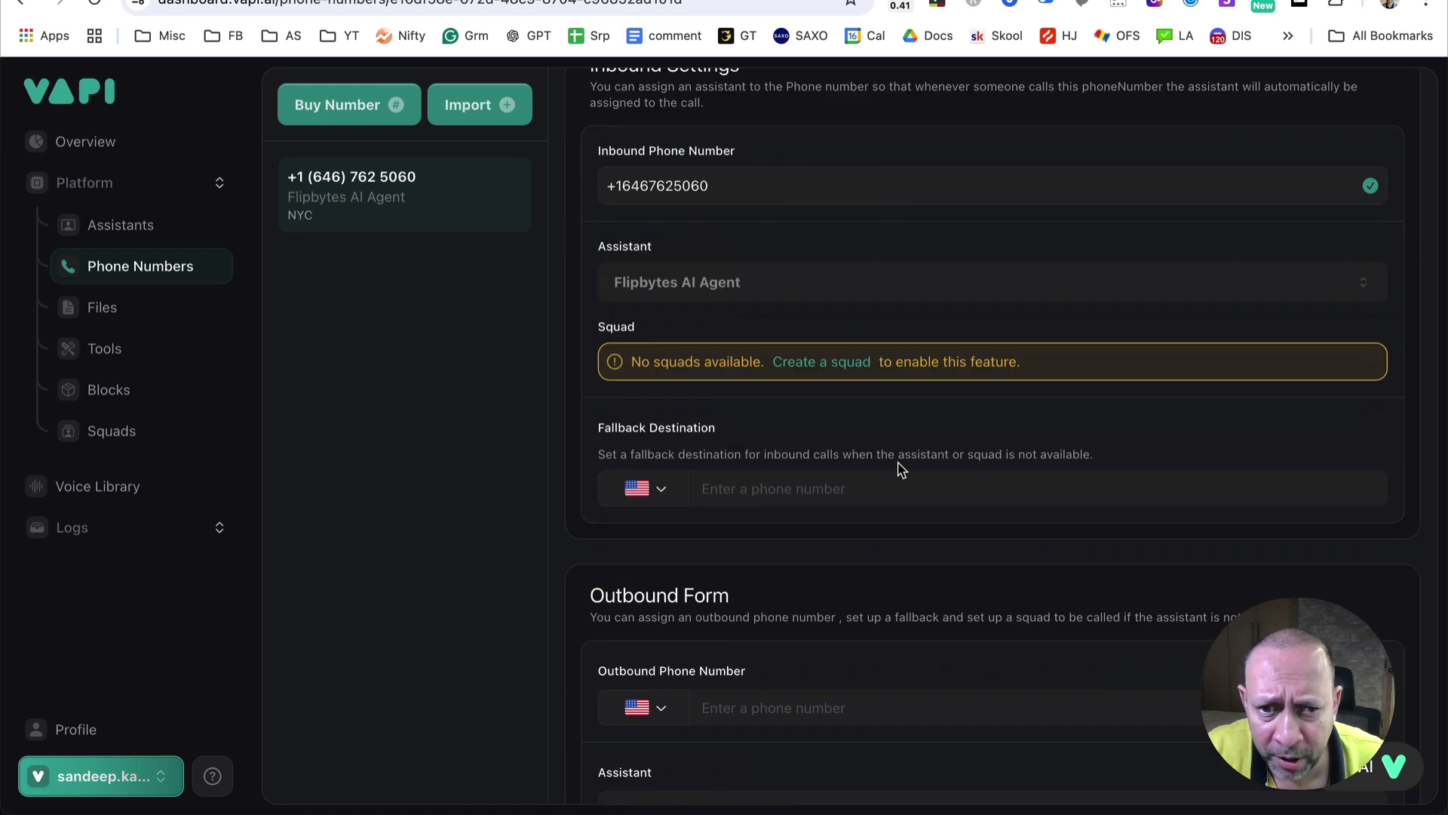
{"action": "scroll", "coordinate": [893, 533], "scroll_direction": "up", "scroll_amount": 5}
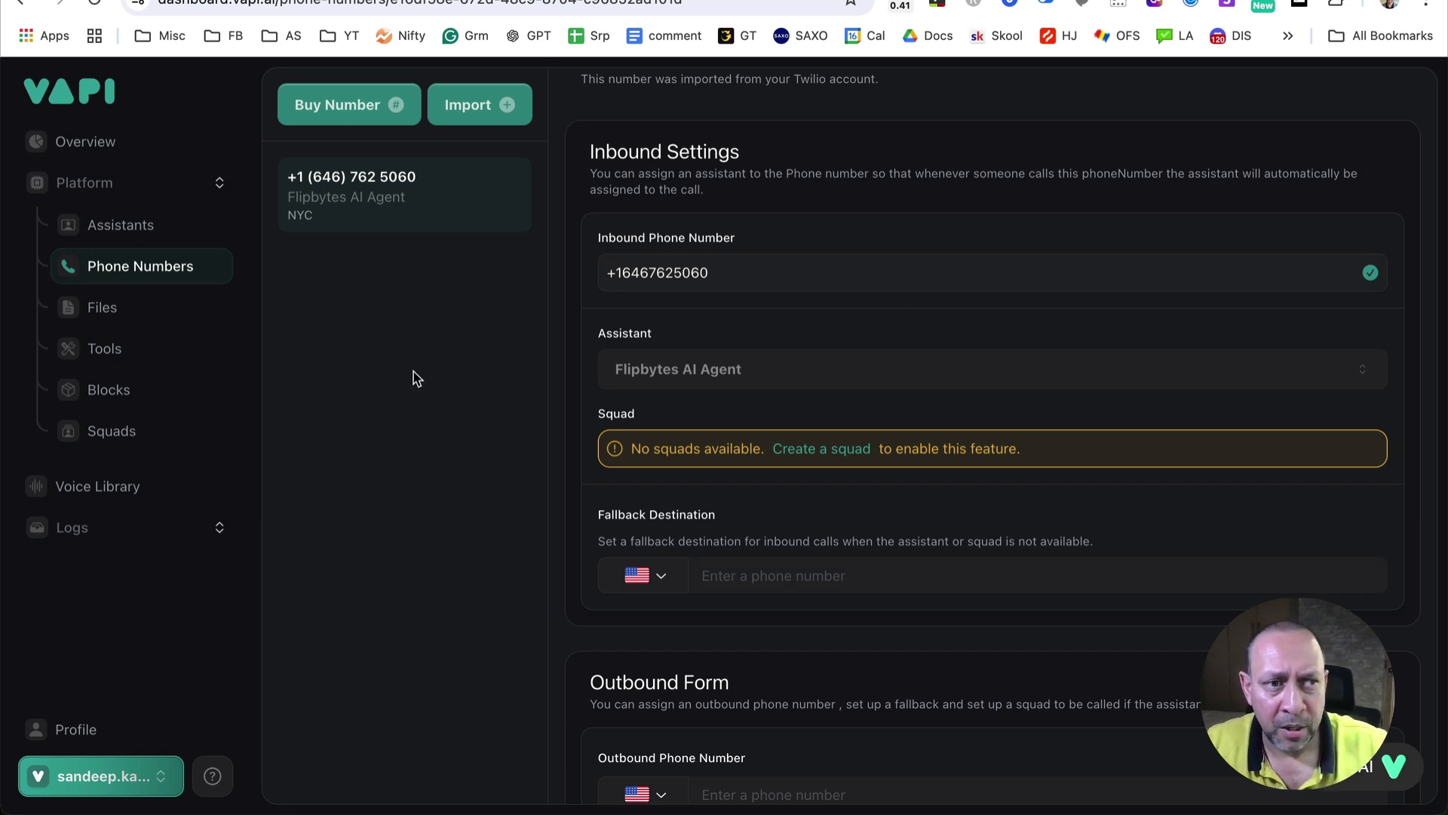
{"action": "scroll", "coordinate": [783, 140], "scroll_direction": "up", "scroll_amount": 2}
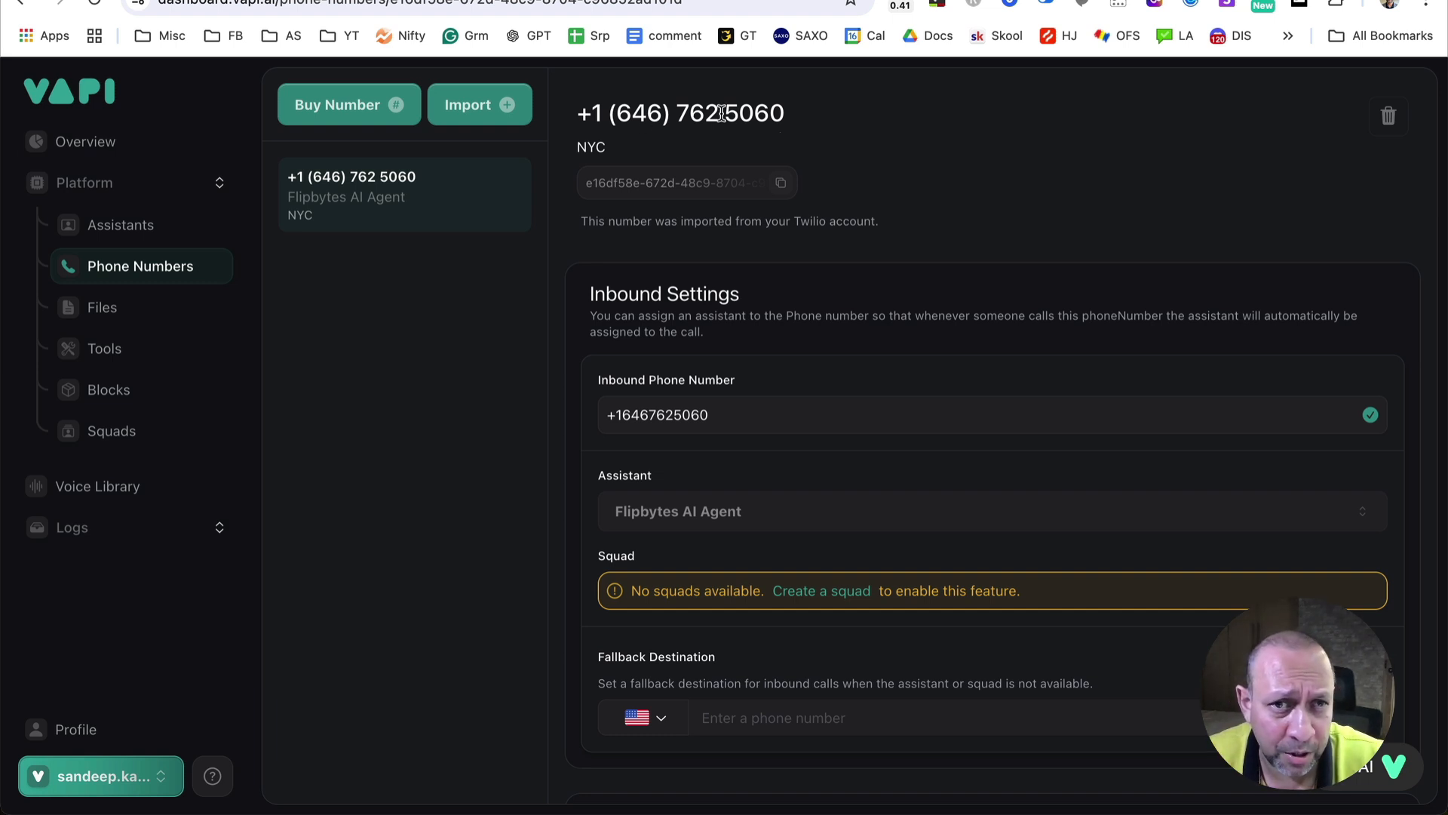
{"action": "triple_click", "coordinate": [745, 109]}
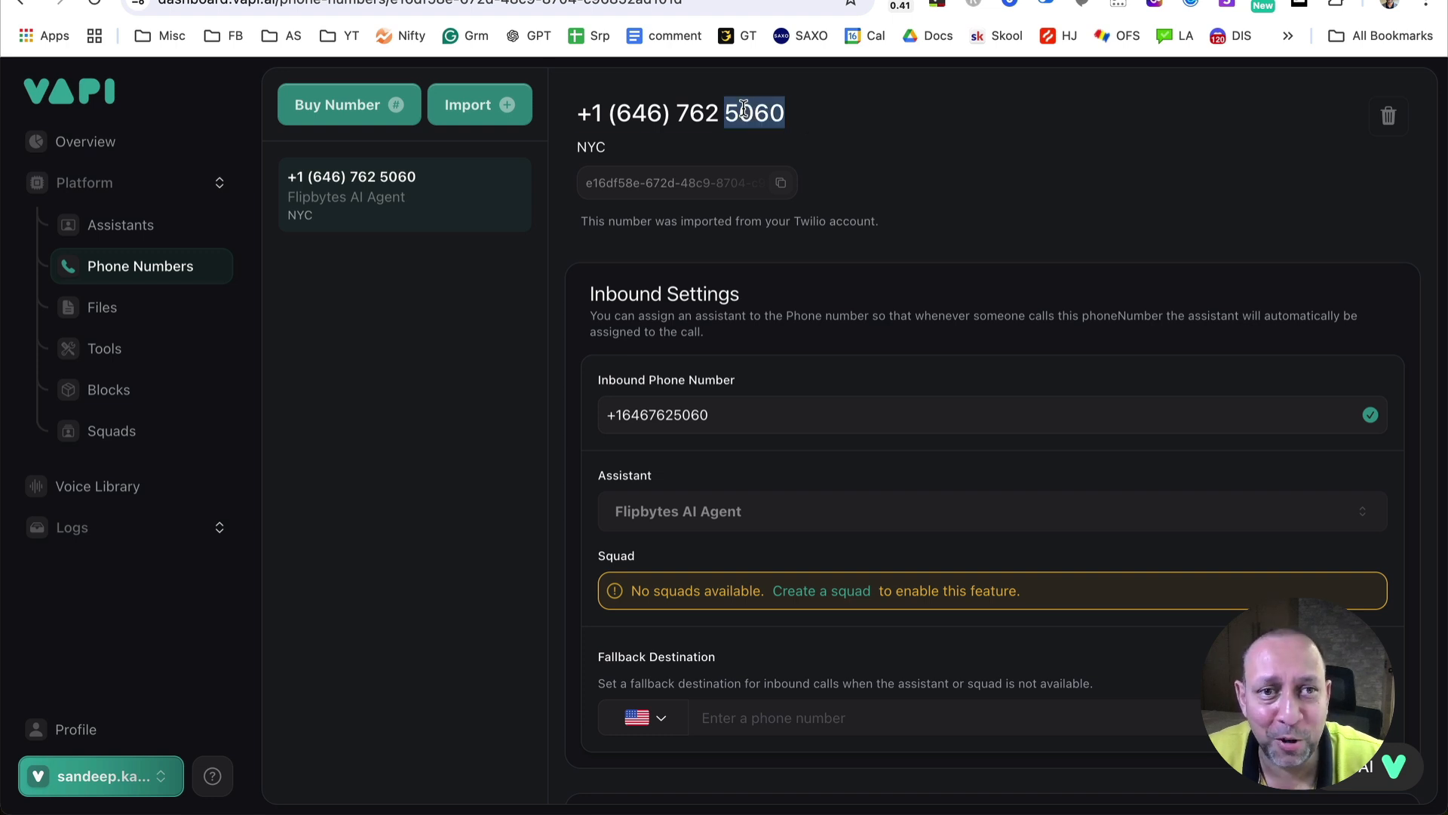
- Highlight the full phone number in the heading of the NYC number's settings, and clear the highlight
{"action": "triple_click", "coordinate": [745, 110]}
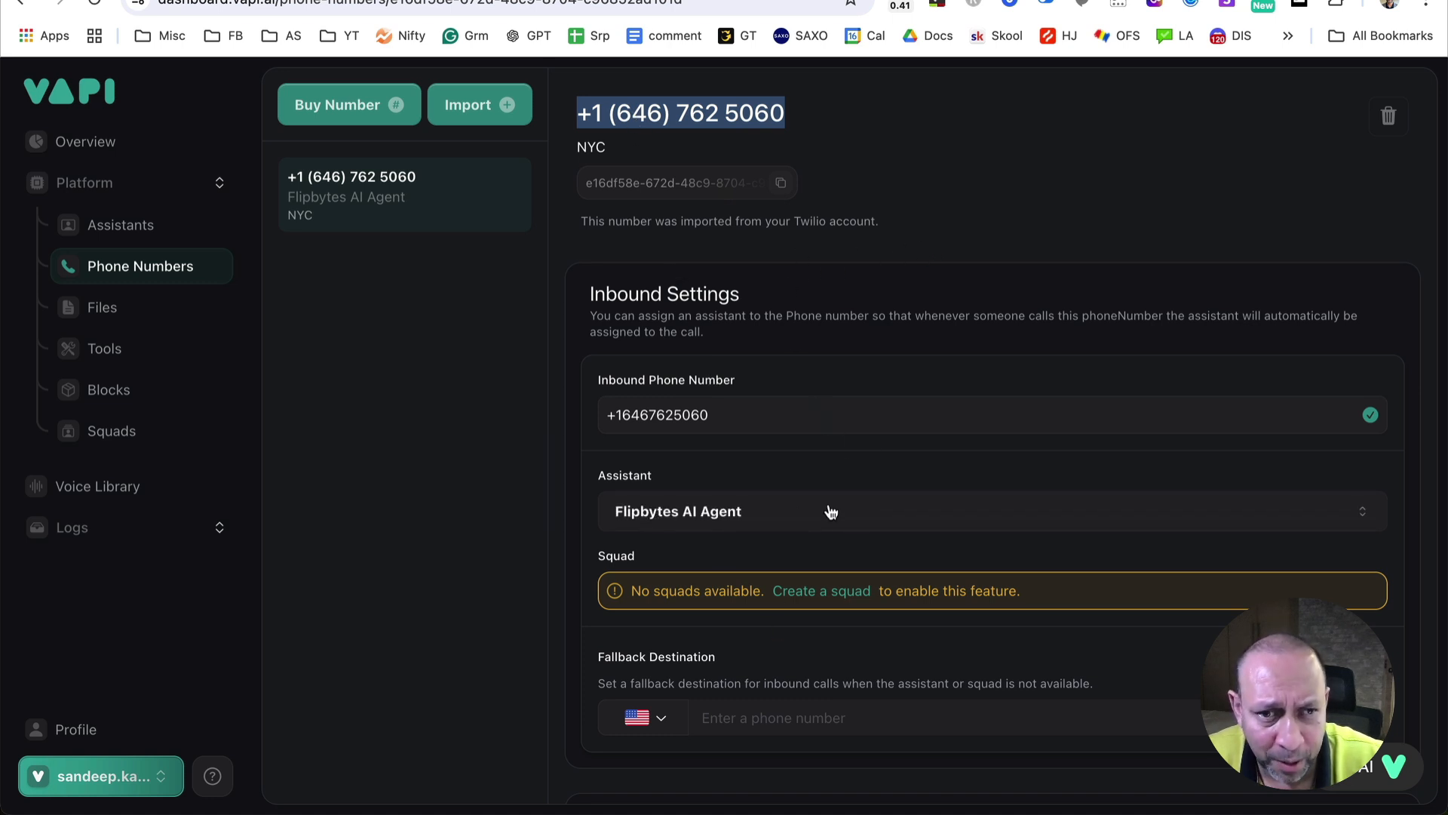
{"action": "left_click", "coordinate": [941, 189]}
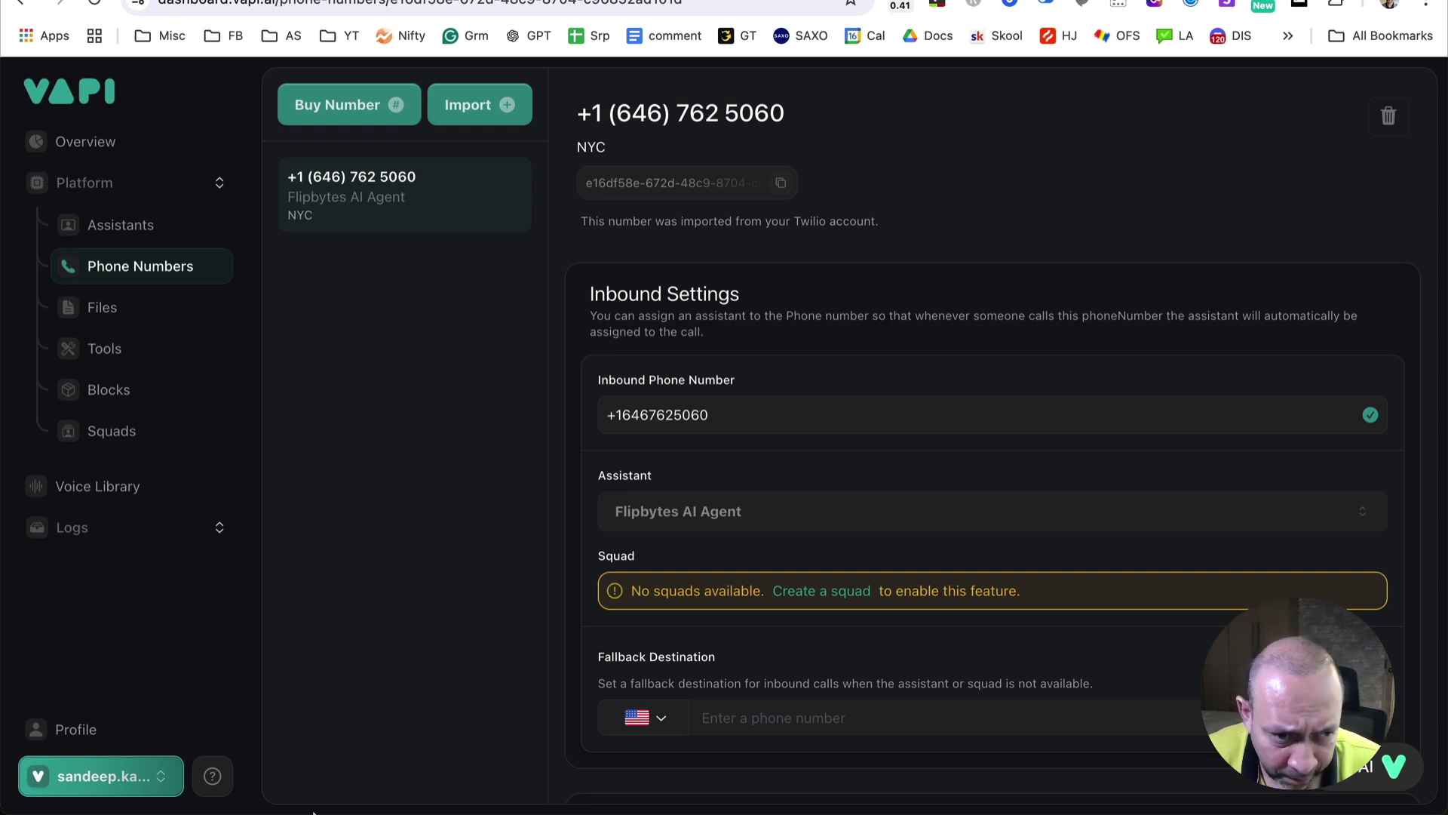
- Switch to the End Of Call Report spreadsheet in Google Sheets and examine the name, phone number and call summary logged in row 5
{"action": "left_click", "coordinate": [363, 796]}
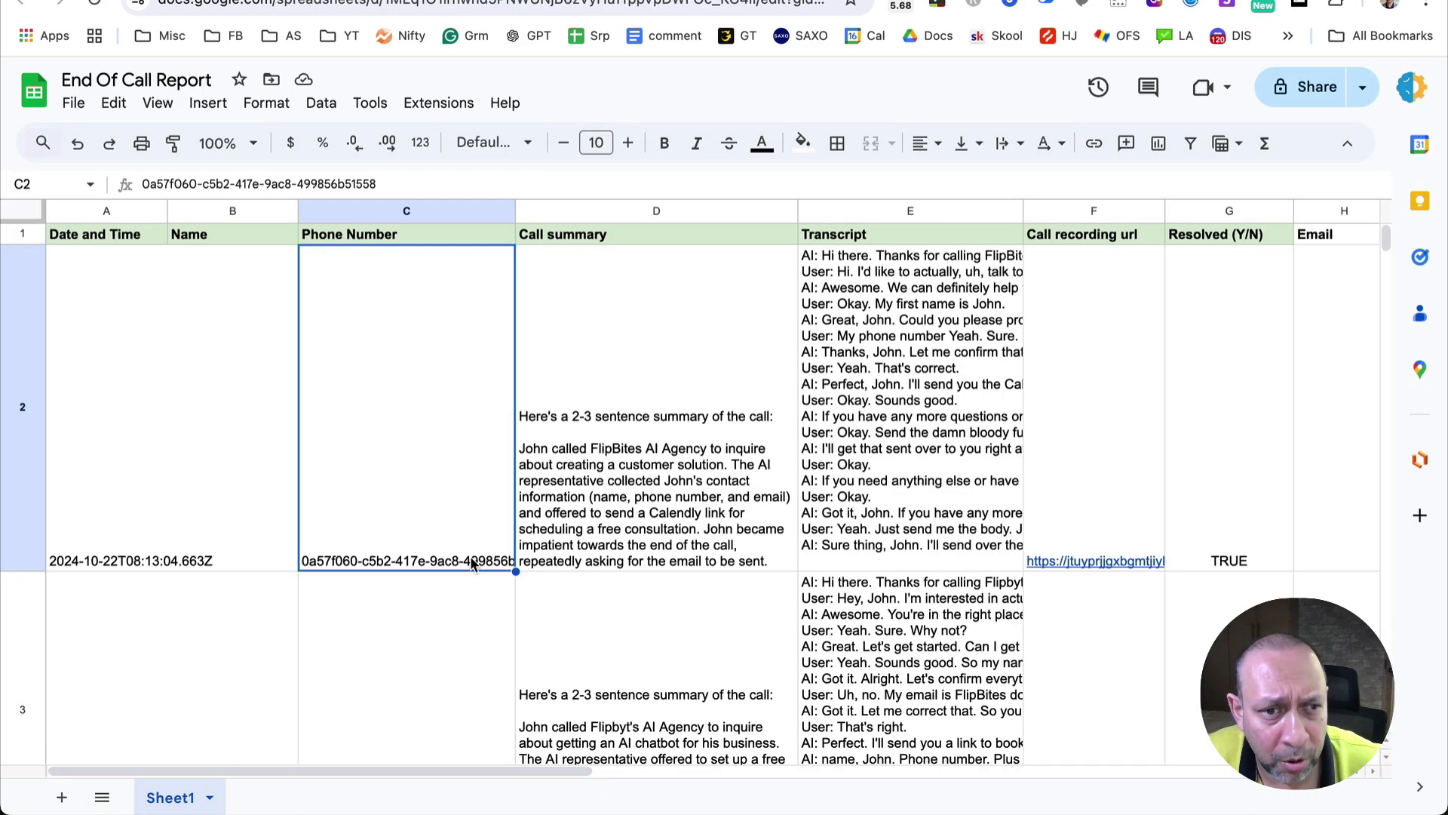
{"action": "scroll", "coordinate": [528, 477], "scroll_direction": "down", "scroll_amount": 5}
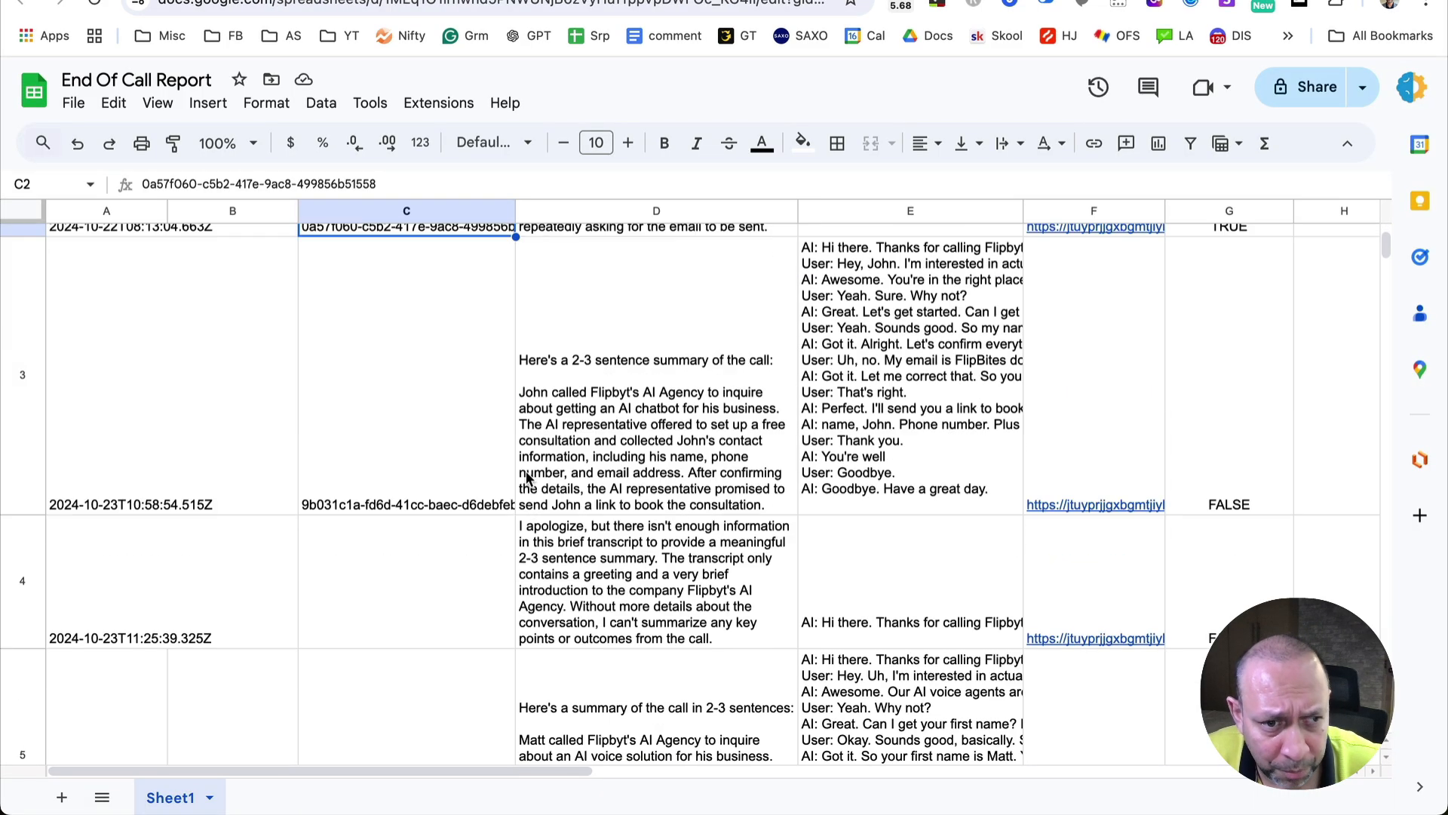
{"action": "scroll", "coordinate": [528, 478], "scroll_direction": "down", "scroll_amount": 4}
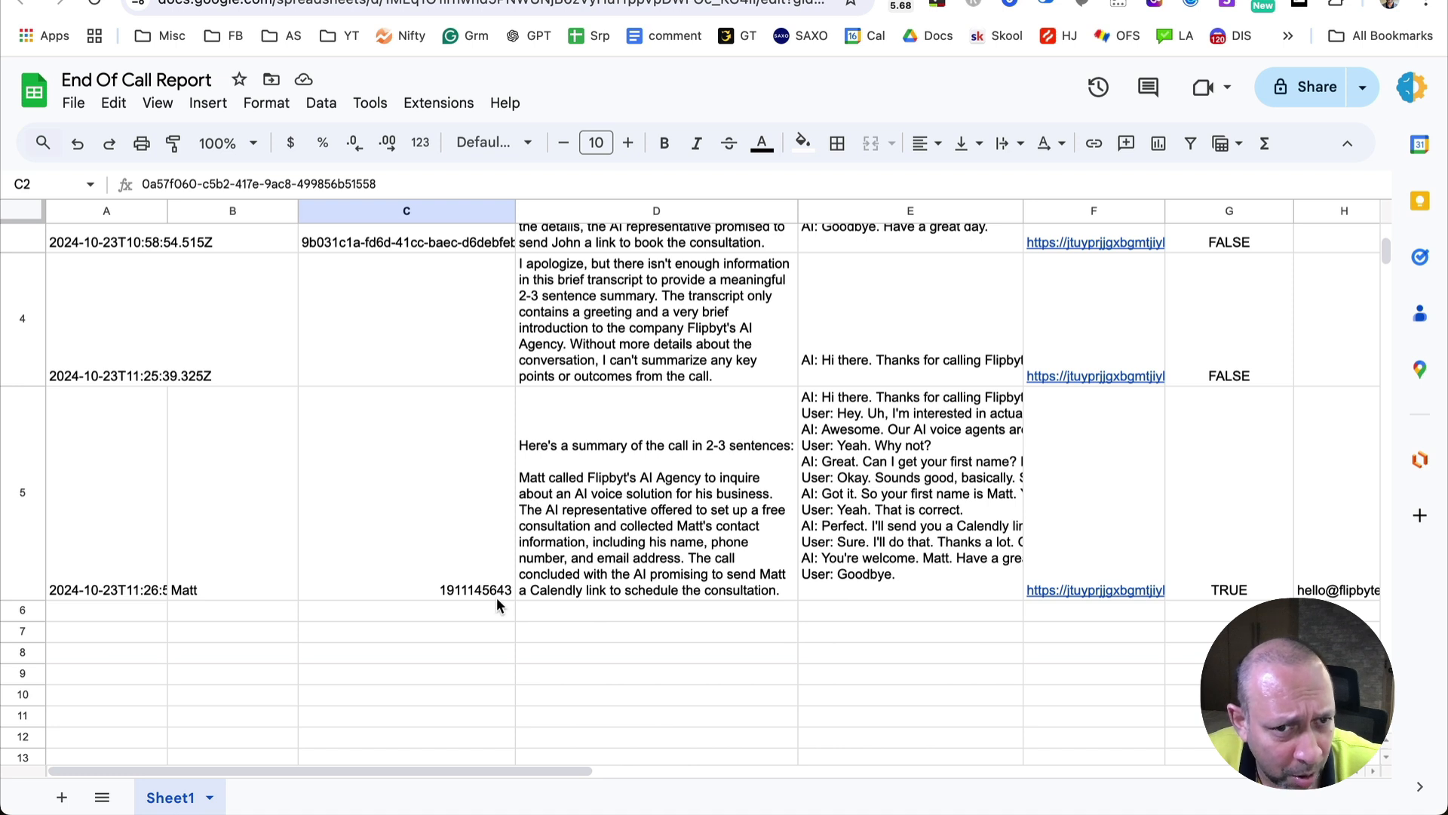
{"action": "left_click", "coordinate": [642, 496]}
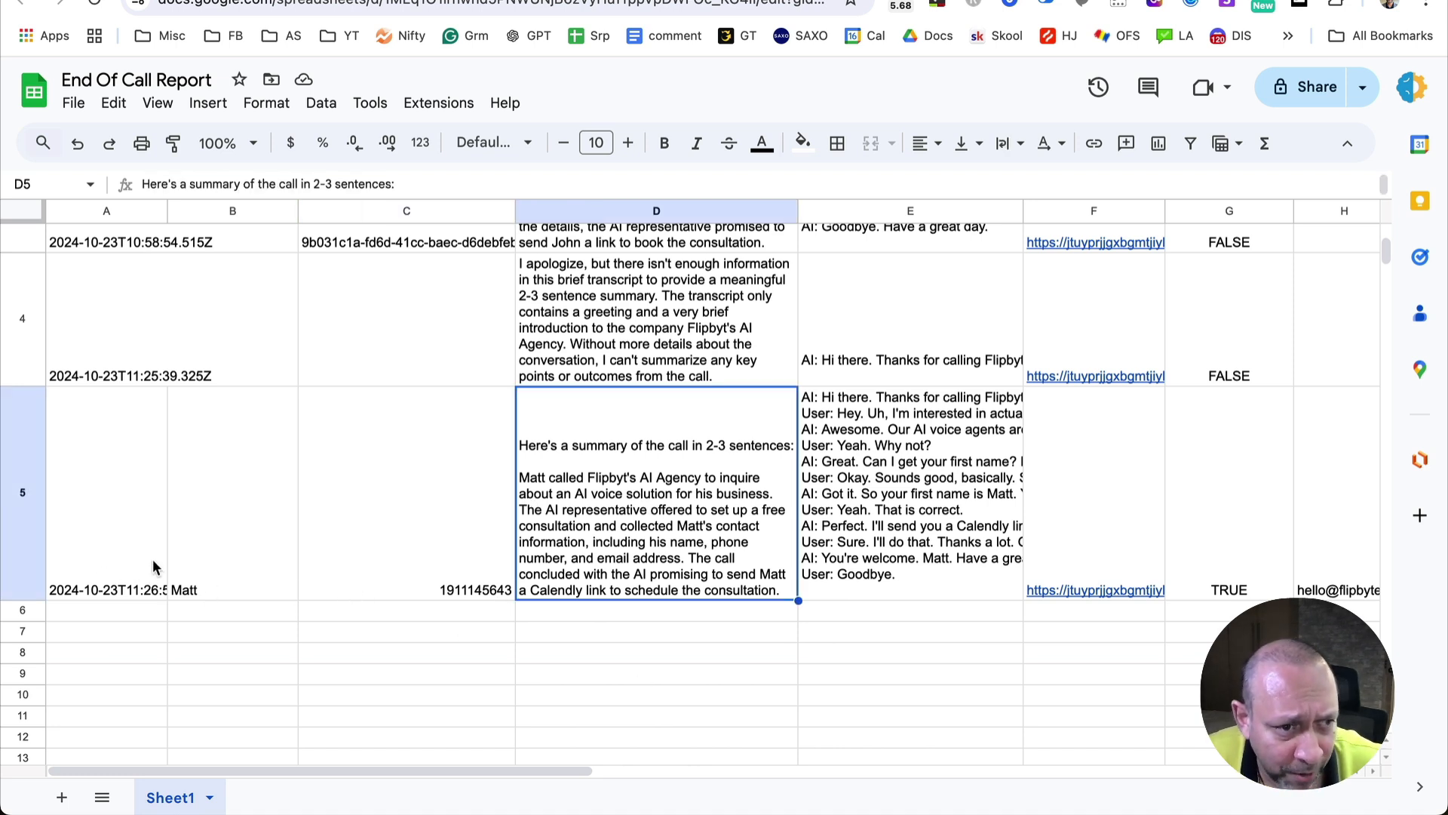
{"action": "left_click", "coordinate": [98, 504]}
{"action": "left_click", "coordinate": [208, 519]}
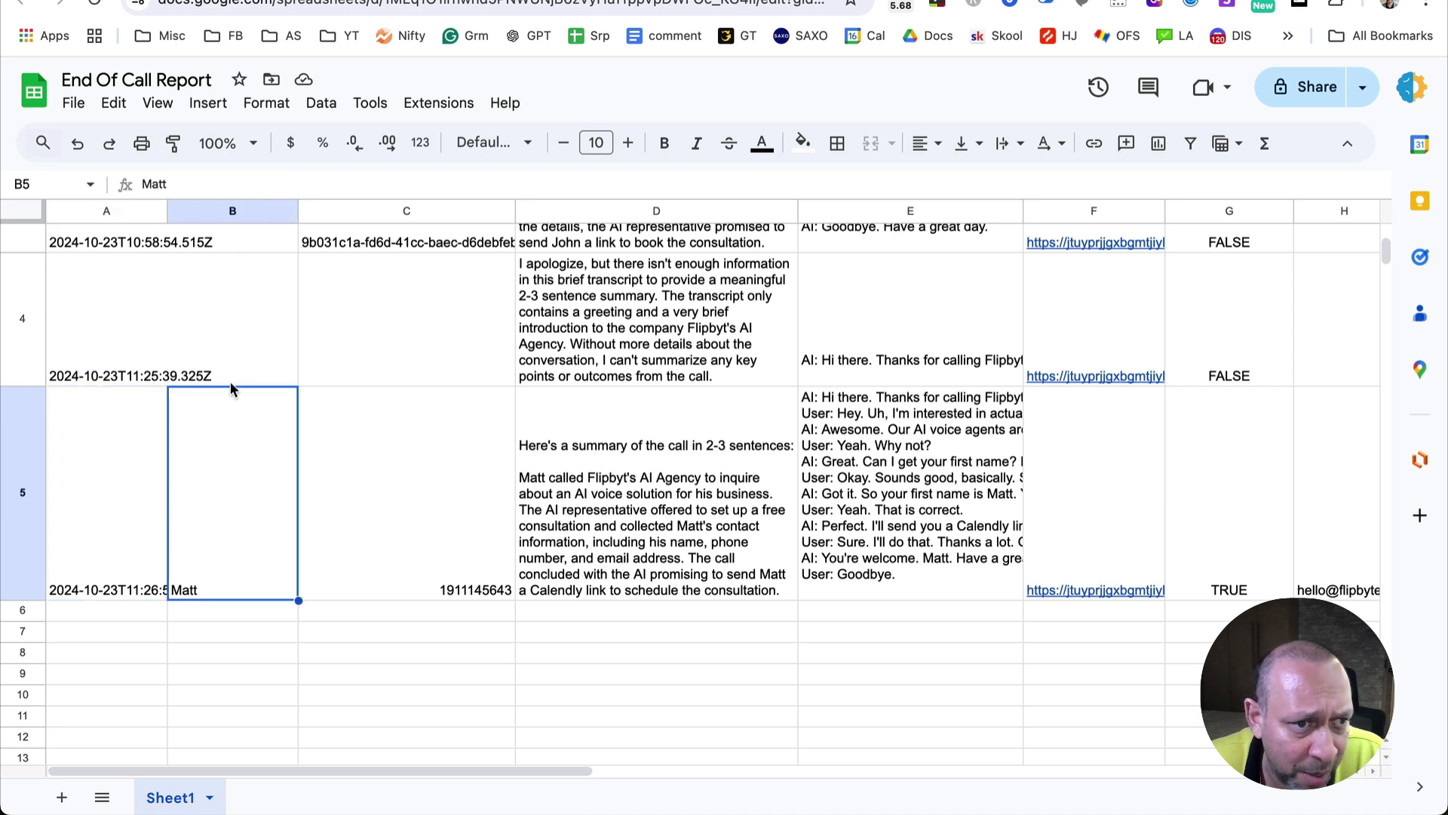
{"action": "left_click", "coordinate": [235, 341]}
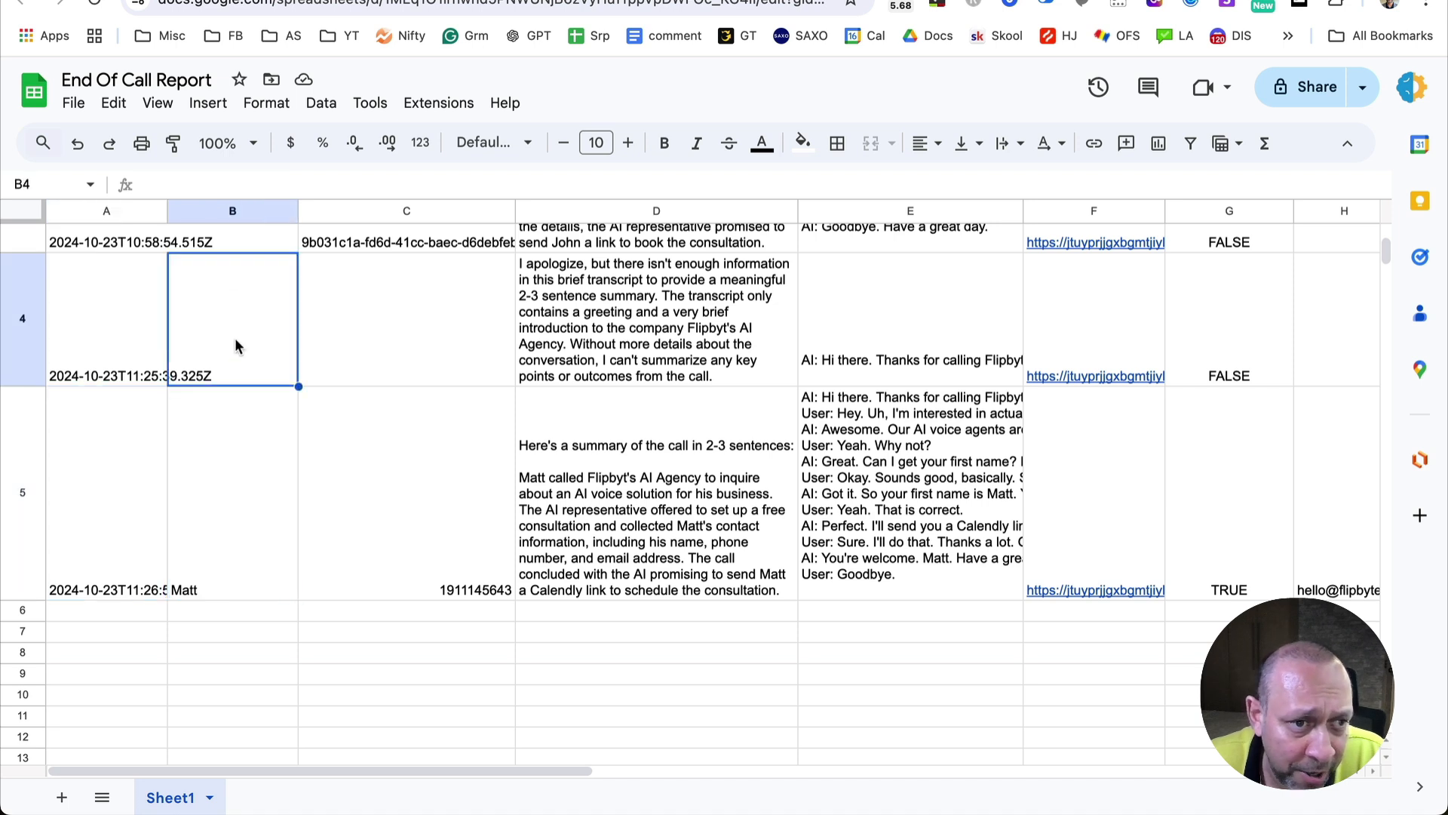
{"action": "left_click", "coordinate": [246, 460]}
{"action": "left_click", "coordinate": [409, 470]}
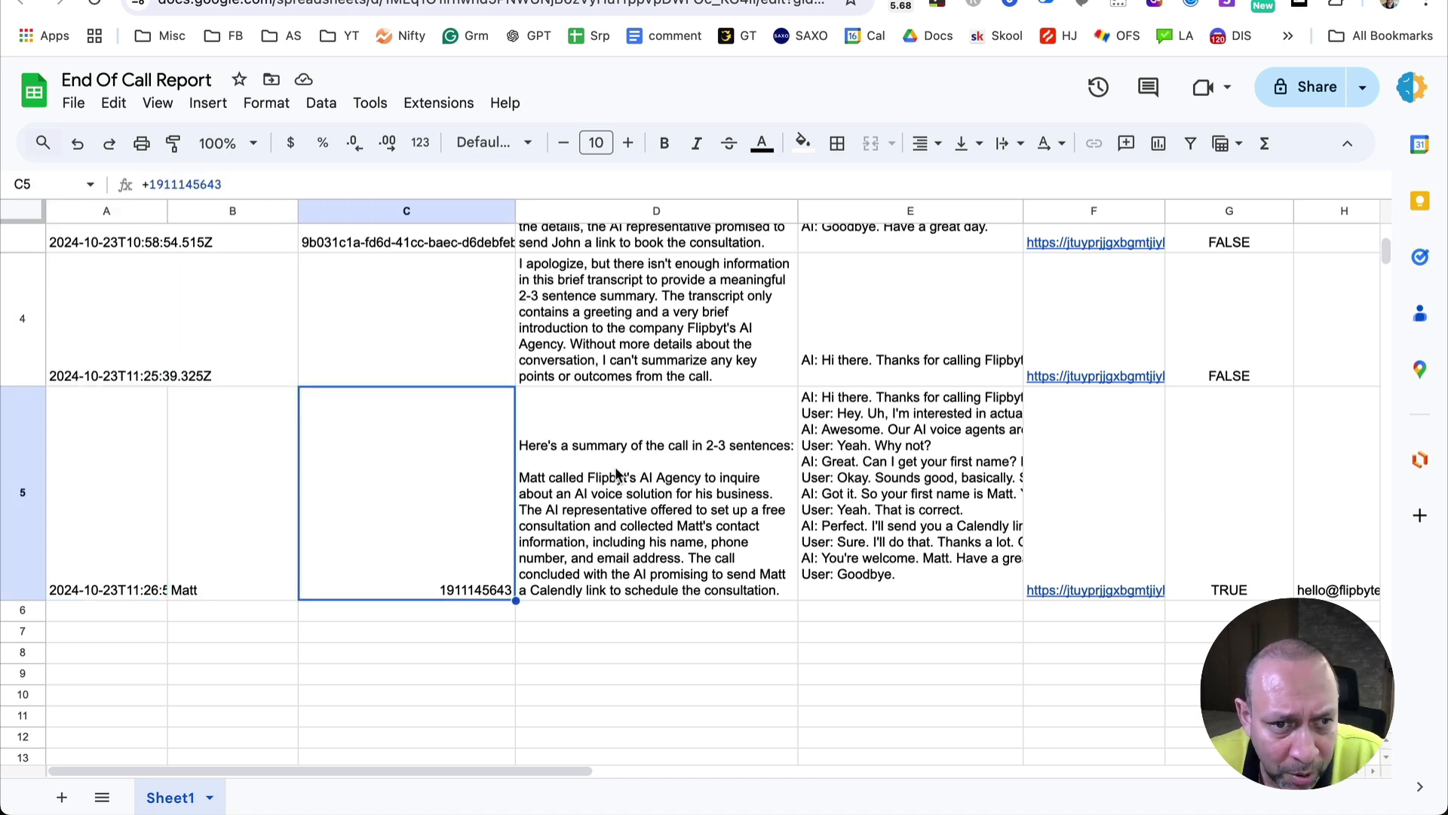
{"action": "left_click", "coordinate": [640, 428]}
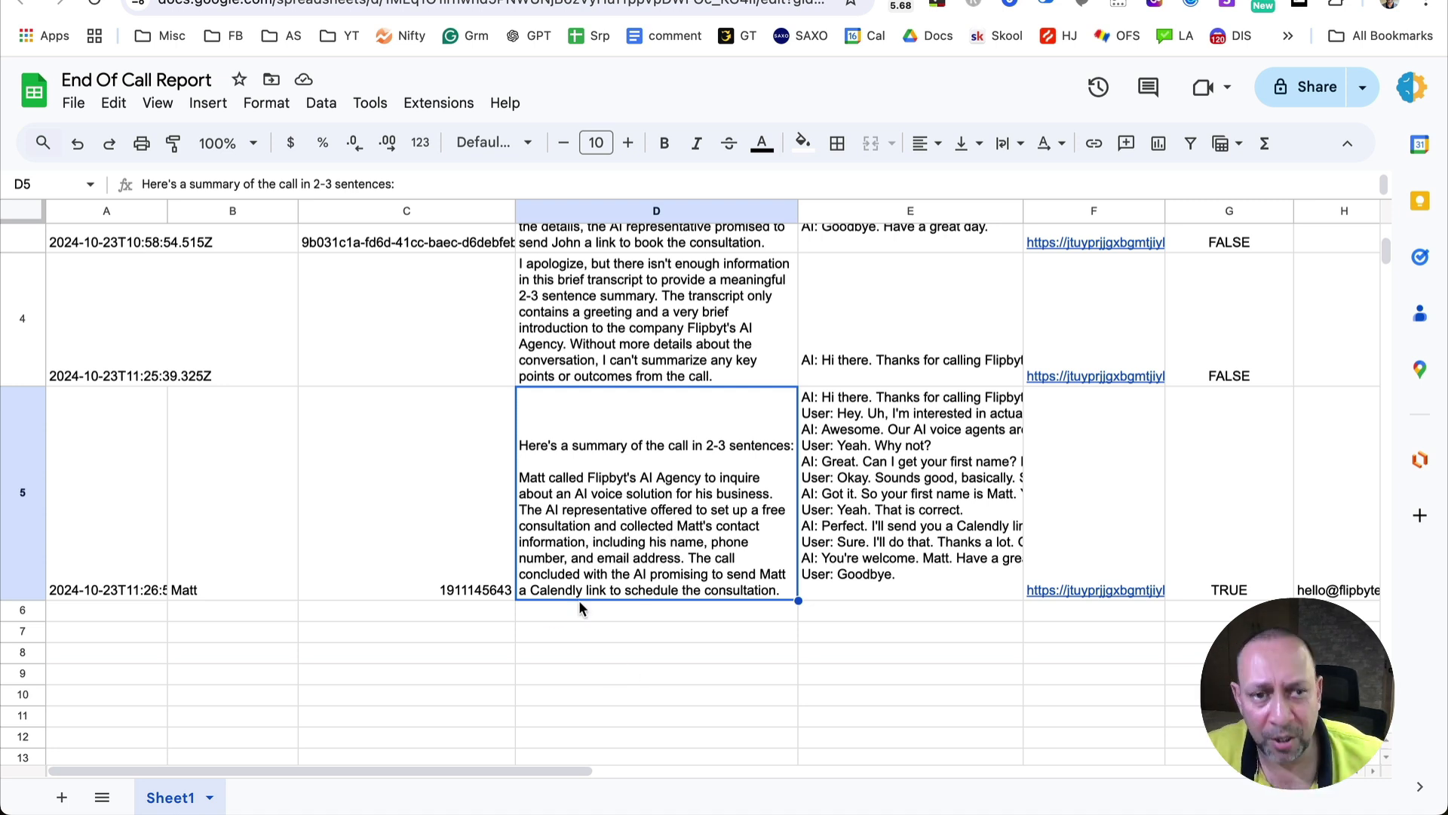
- Check the Resolved and Email cells of the latest call in row 5, and select the entire row to review it
{"action": "left_click", "coordinate": [937, 671]}
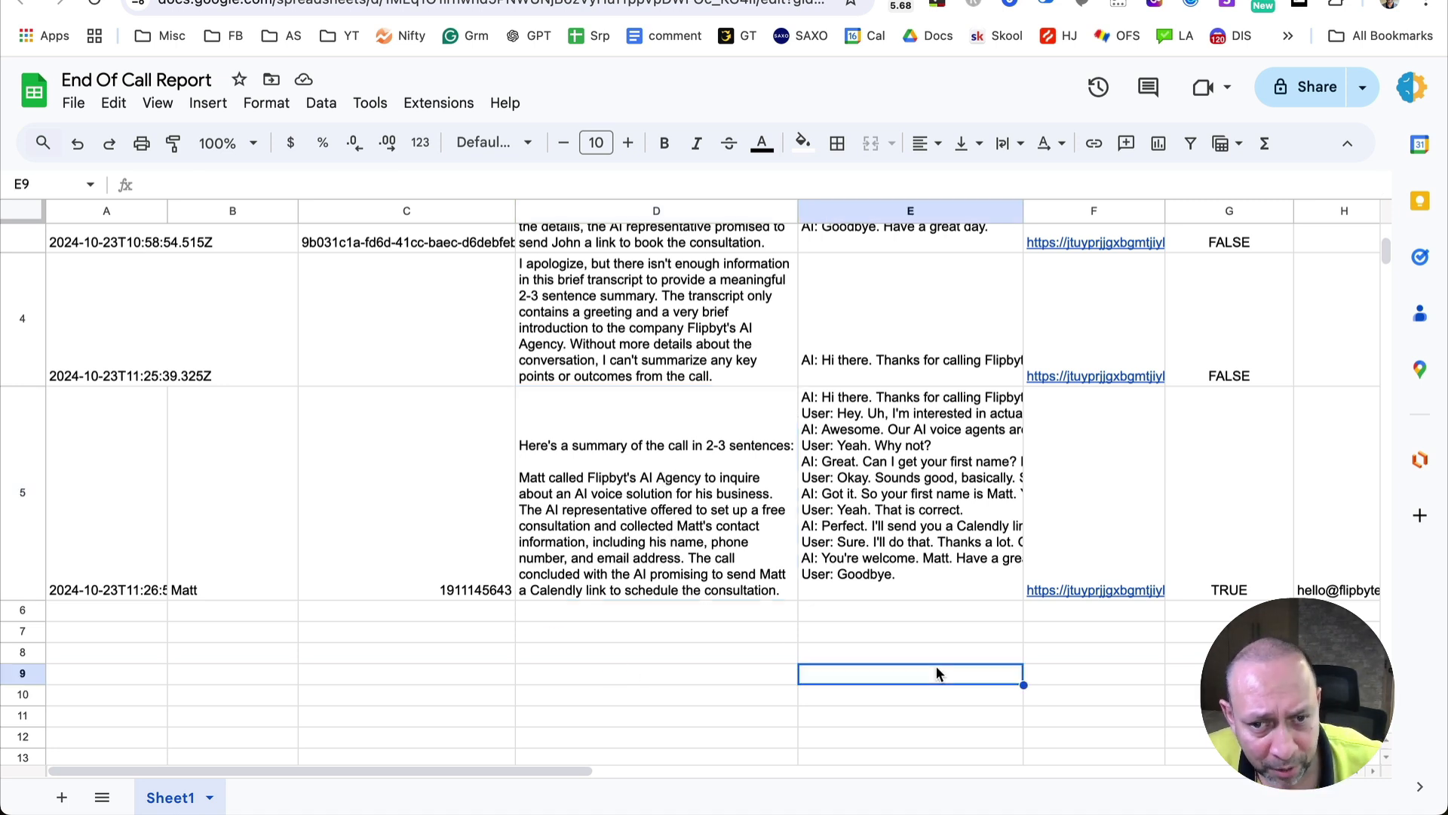
{"action": "left_click", "coordinate": [1201, 560]}
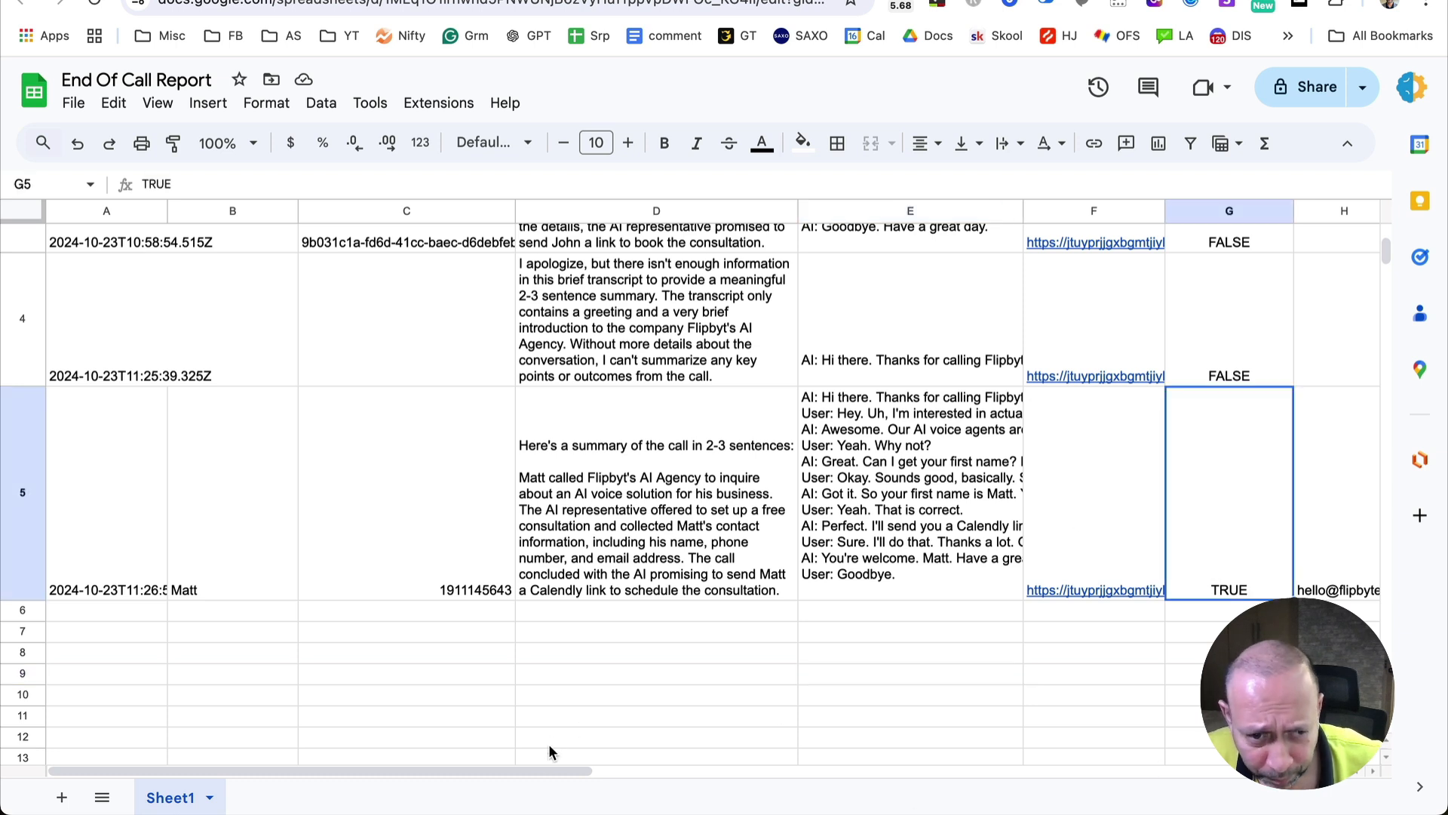
{"action": "left_click_drag", "start_coordinate": [540, 771], "coordinate": [658, 773]}
{"action": "left_click", "coordinate": [1072, 517]}
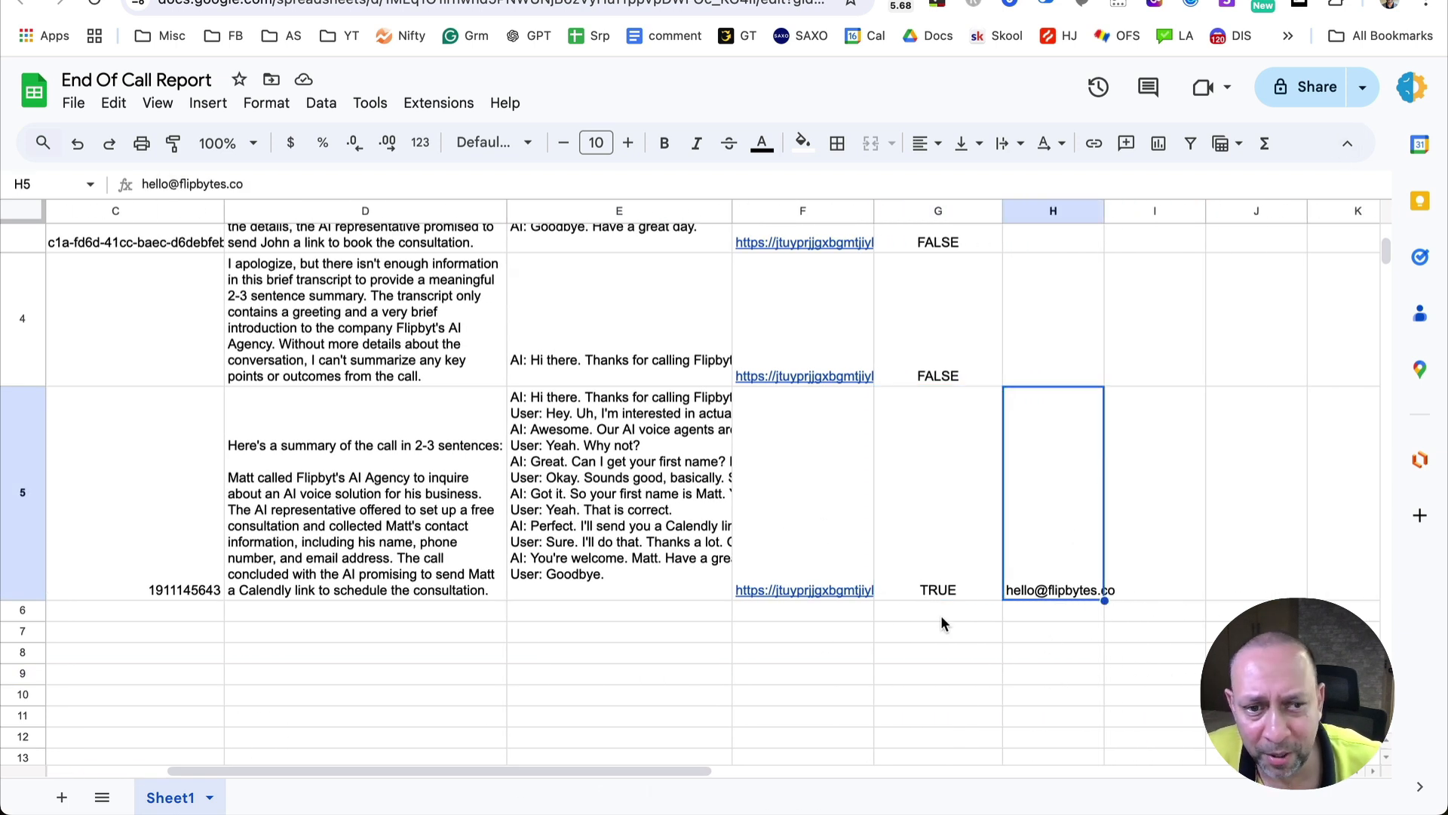
{"action": "left_click", "coordinate": [27, 492]}
{"action": "scroll", "coordinate": [446, 516], "scroll_direction": "up", "scroll_amount": 1}
{"action": "left_click_drag", "start_coordinate": [553, 772], "coordinate": [282, 775]}
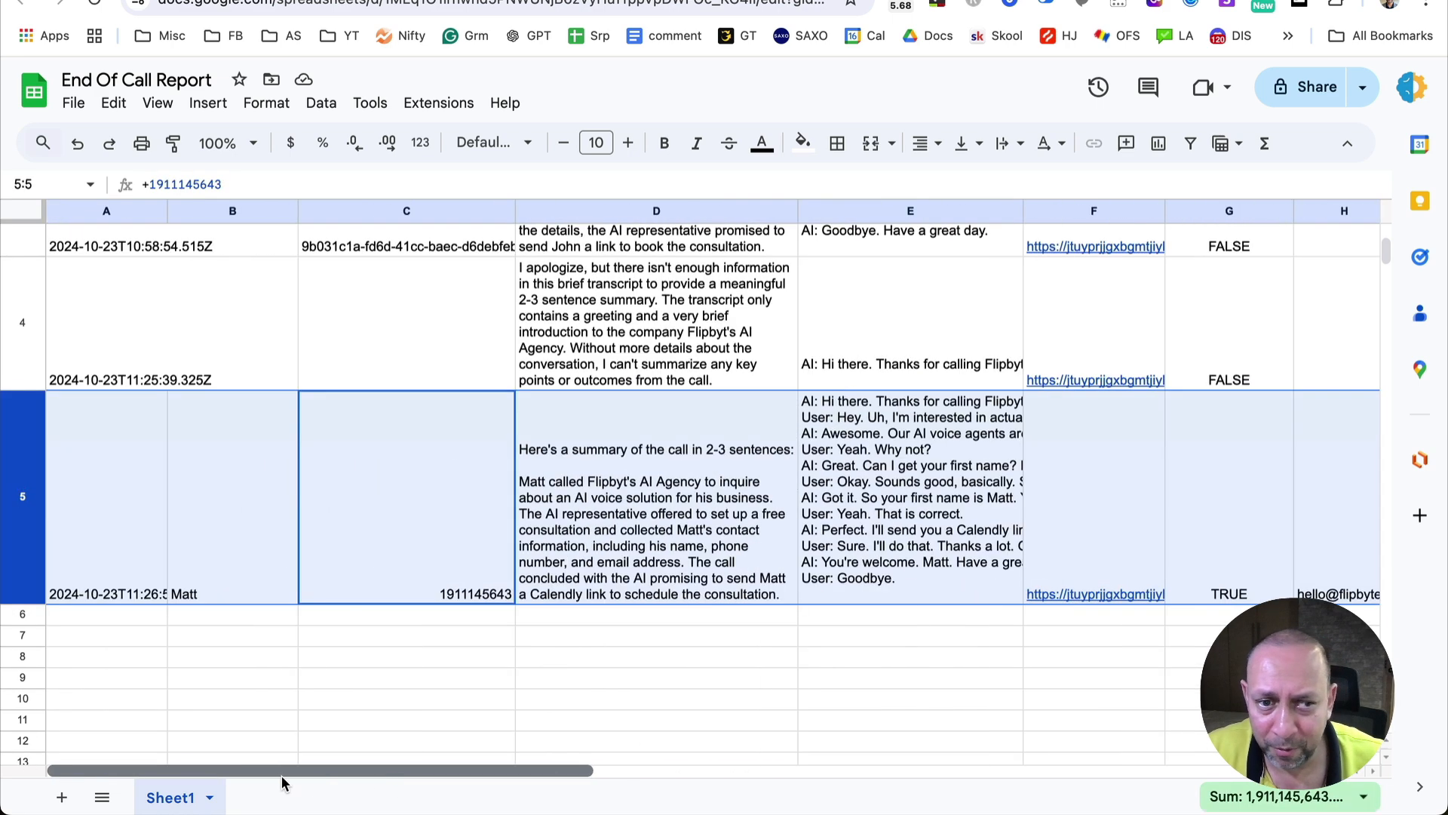